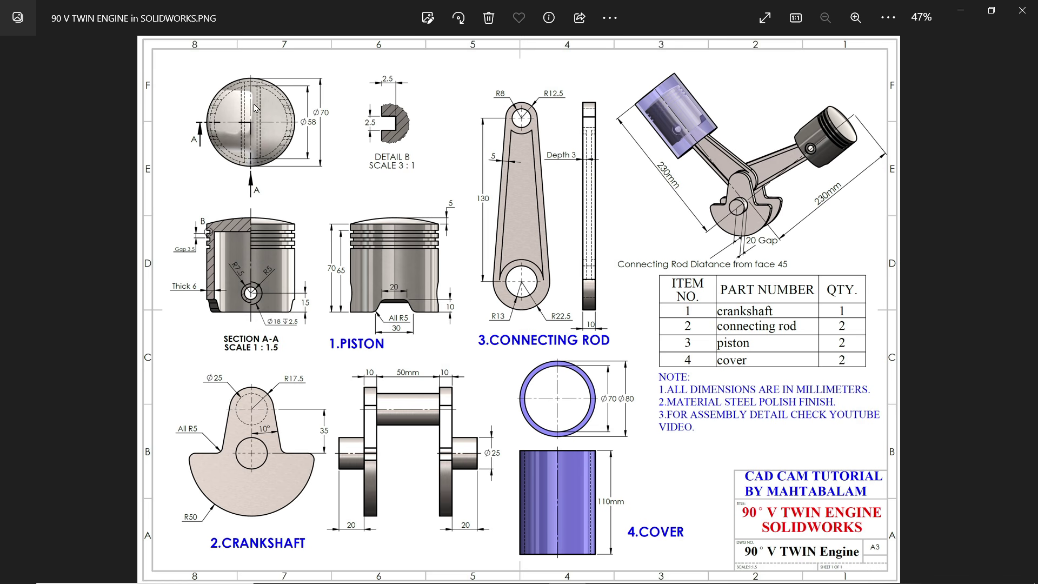
Examine the piston views on the V twin engine drawing for diameters, heights, wall thickness, groove sizes and pin-hole details
{"action": "scroll", "coordinate": [337, 170], "scroll_direction": "up", "scroll_amount": 1}
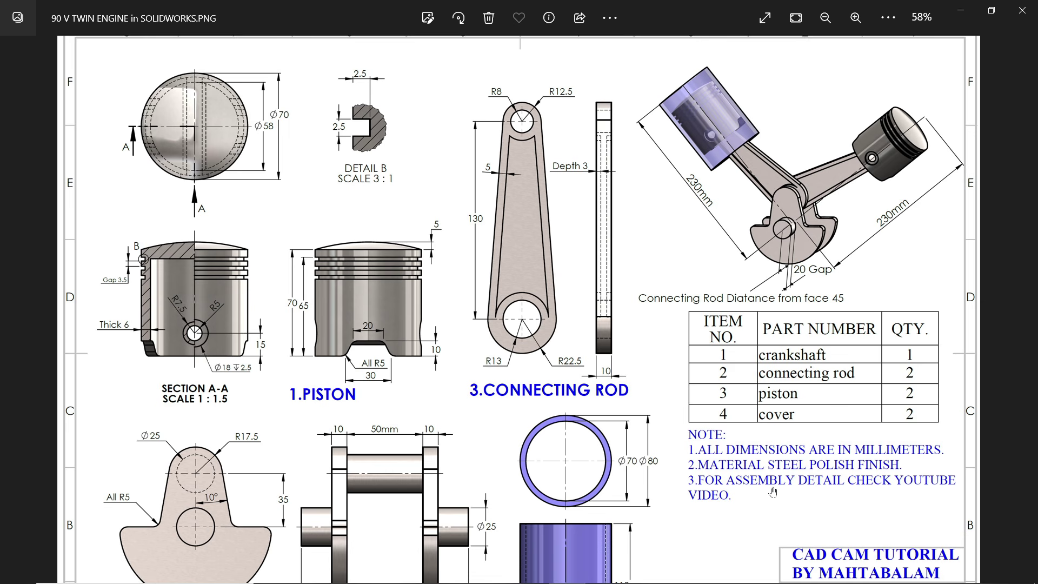
{"action": "scroll", "coordinate": [436, 207], "scroll_direction": "up", "scroll_amount": 3}
{"action": "left_click_drag", "start_coordinate": [436, 208], "coordinate": [504, 256]}
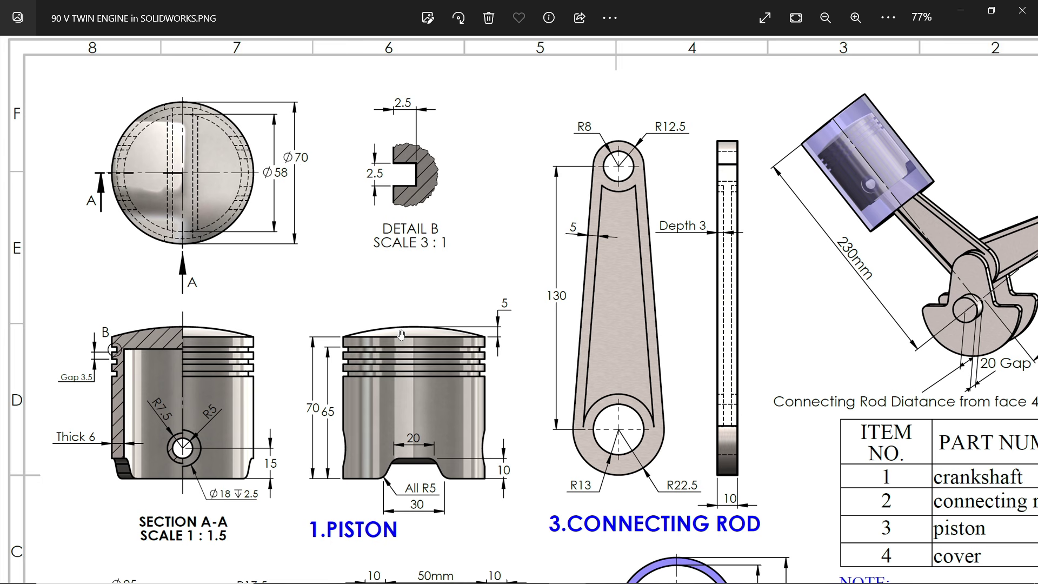
{"action": "scroll", "coordinate": [431, 358], "scroll_direction": "up", "scroll_amount": 2}
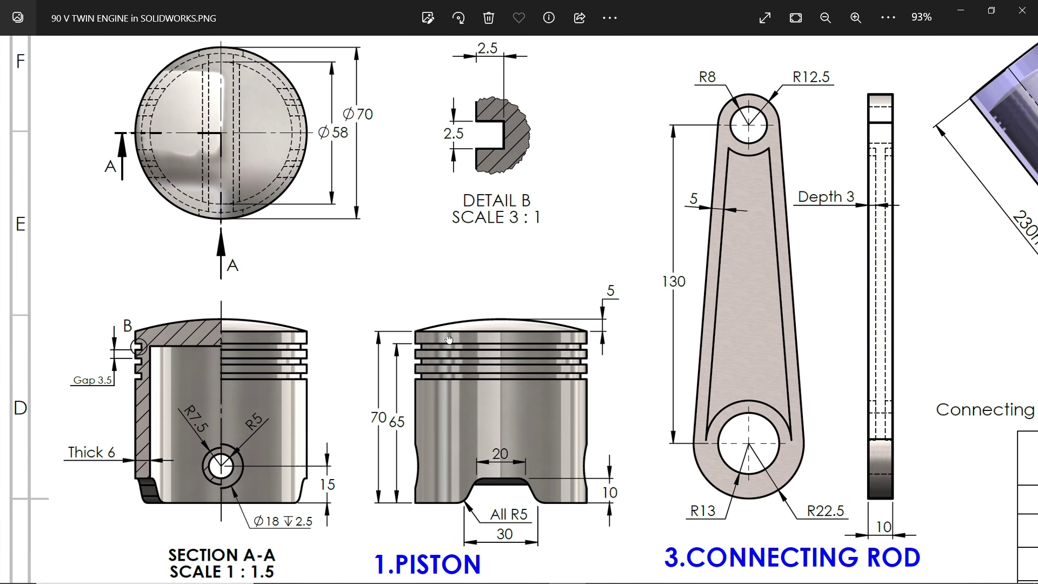
{"action": "scroll", "coordinate": [307, 344], "scroll_direction": "left", "scroll_amount": 3}
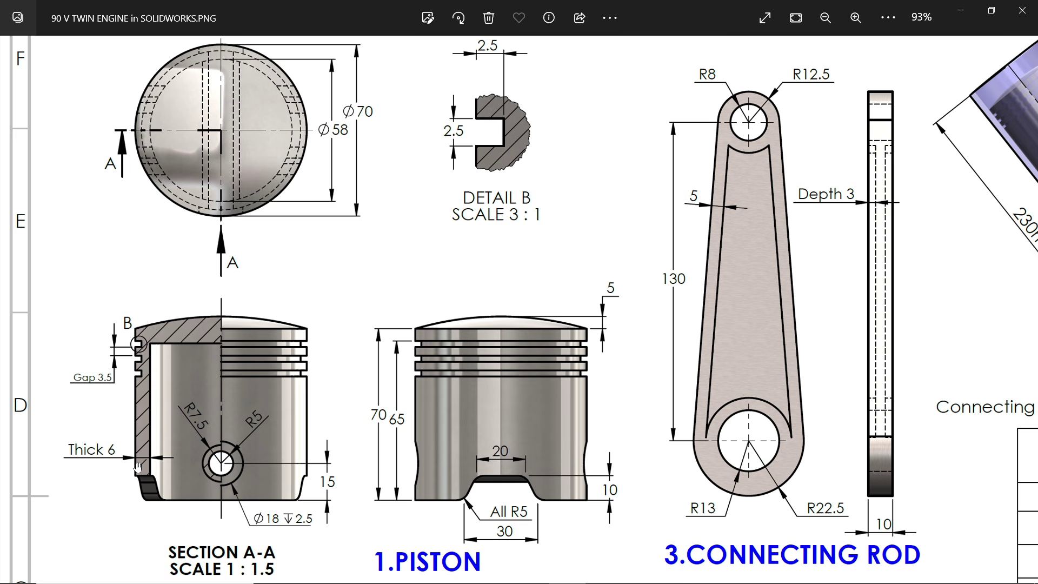
{"action": "scroll", "coordinate": [447, 362], "scroll_direction": "up", "scroll_amount": 1}
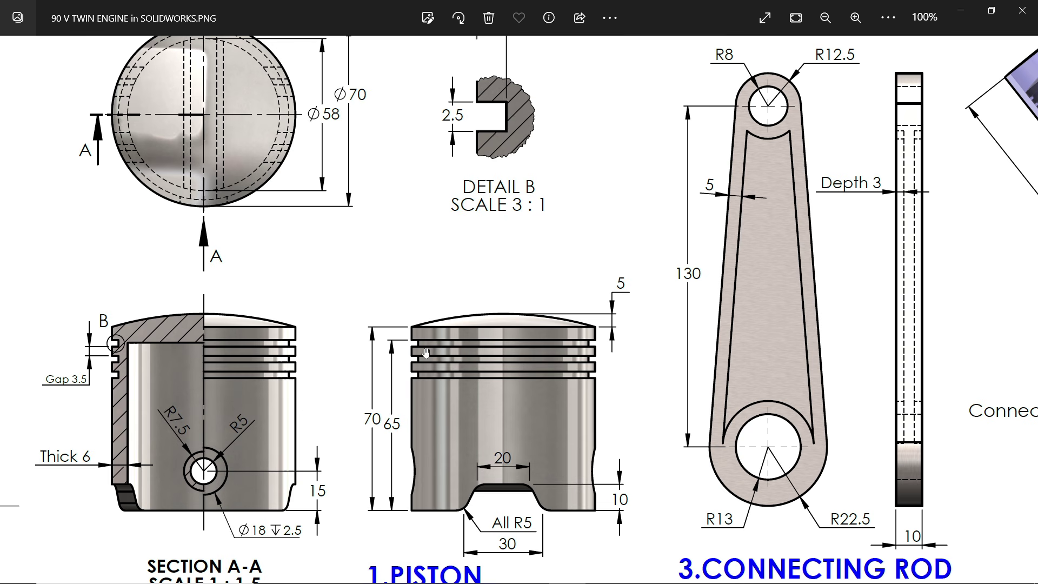
{"action": "left_click_drag", "start_coordinate": [494, 149], "coordinate": [499, 283]}
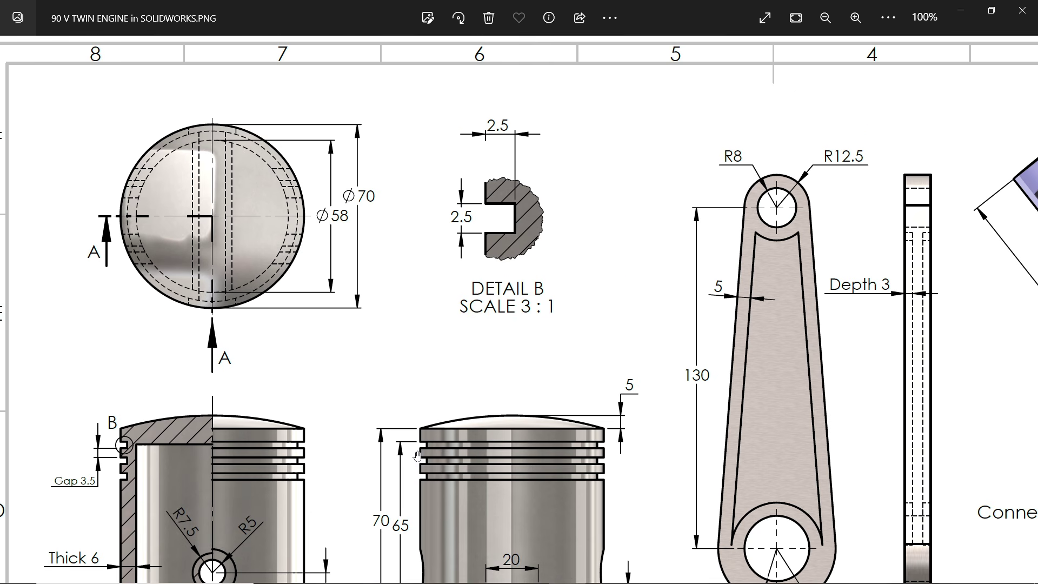
{"action": "scroll", "coordinate": [147, 456], "scroll_direction": "up", "scroll_amount": 2}
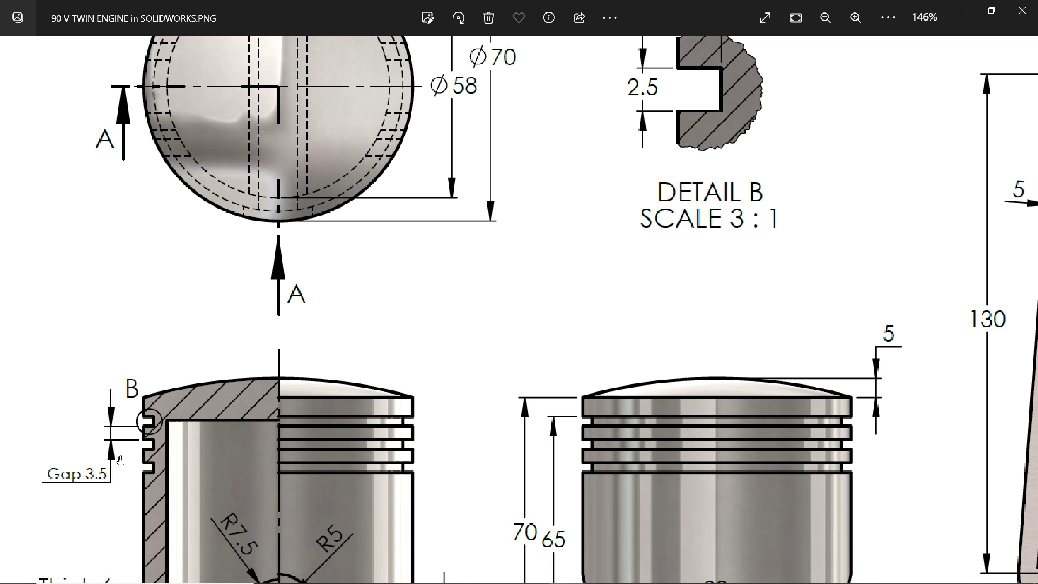
{"action": "scroll", "coordinate": [433, 378], "scroll_direction": "up", "scroll_amount": 3}
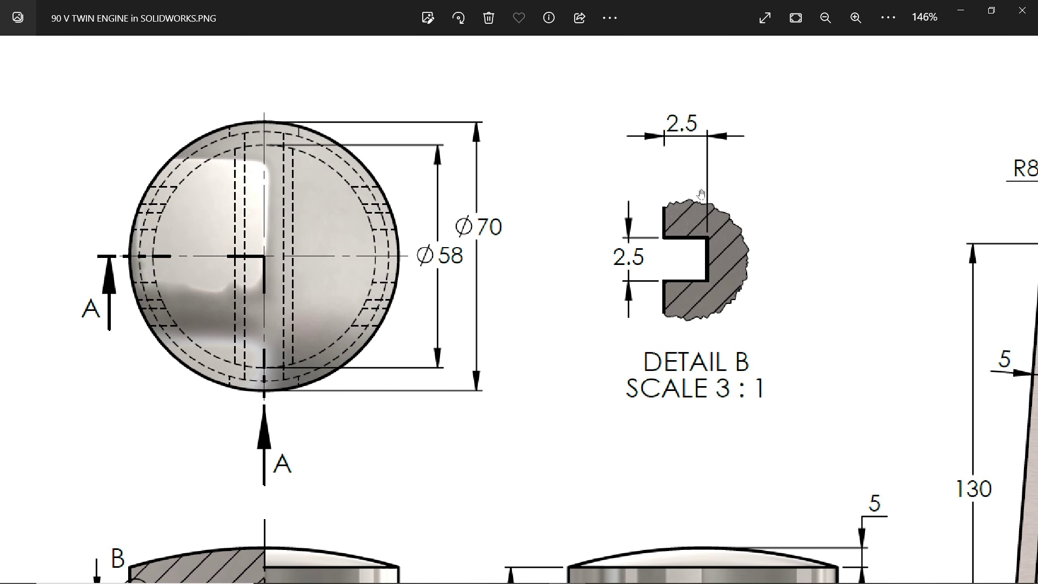
{"action": "scroll", "coordinate": [605, 342], "scroll_direction": "down", "scroll_amount": 6}
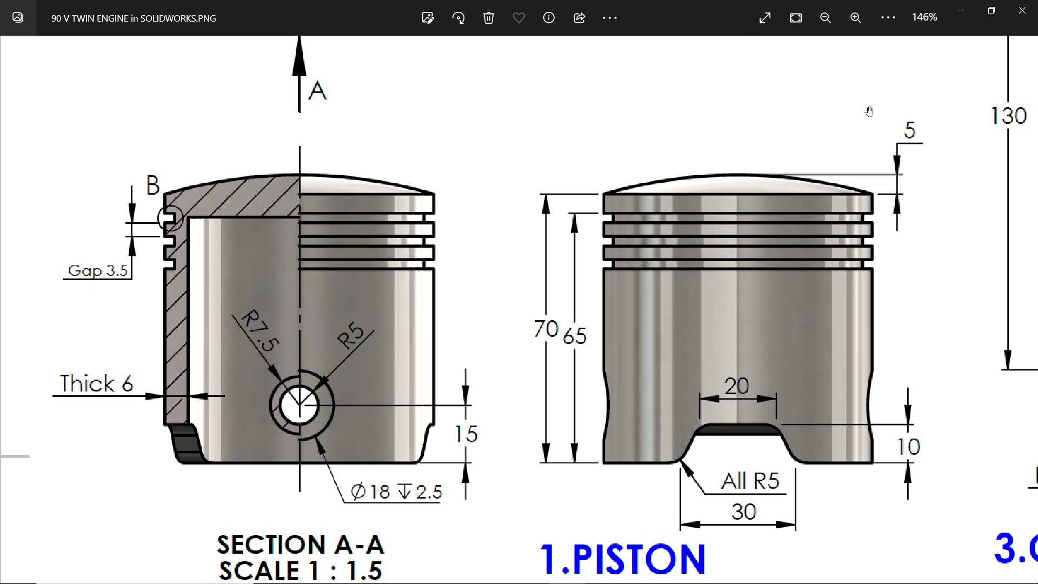
{"action": "key", "text": "ctrl+0"}
Switch to SOLIDWORKS and open a new sketch on the Front Plane of the empty part
{"action": "left_click", "coordinate": [971, 20]}
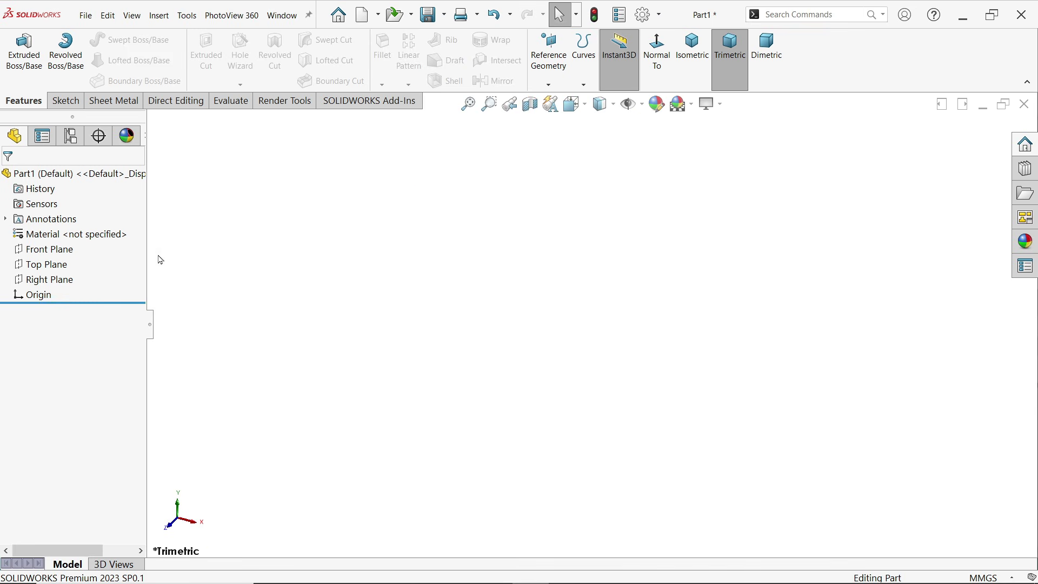
{"action": "left_click", "coordinate": [63, 252]}
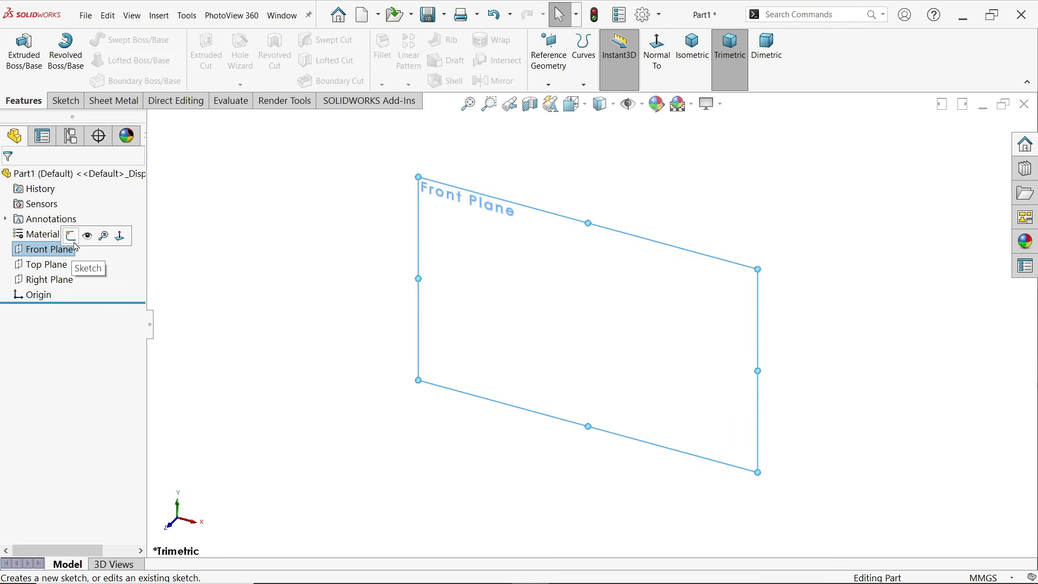
{"action": "left_click", "coordinate": [71, 236]}
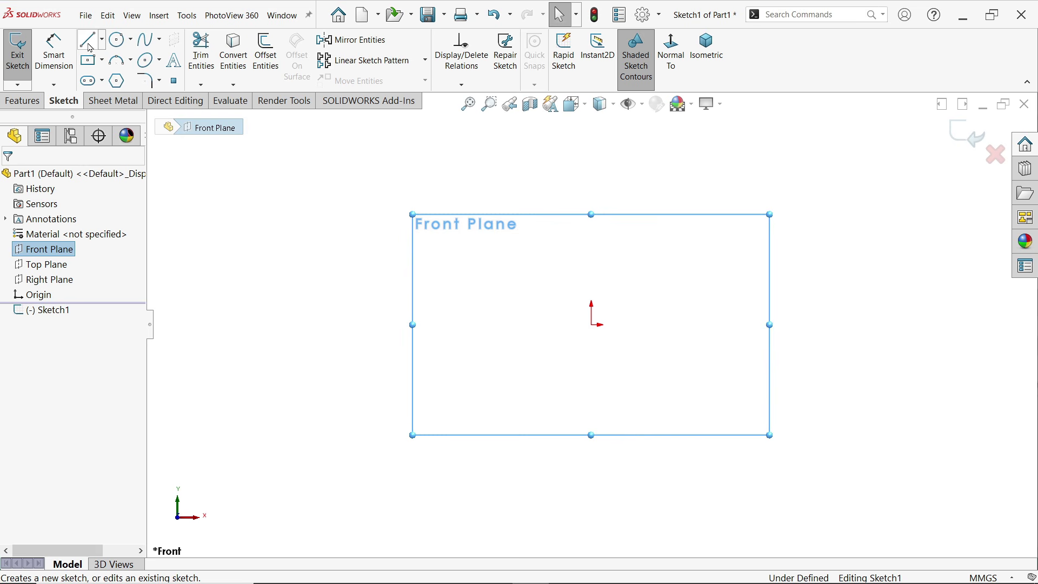
Draw a closed L-shaped line profile from the origin, about 66 mm wide and 97 mm tall, with its long leg pointing down
{"action": "left_click", "coordinate": [90, 45]}
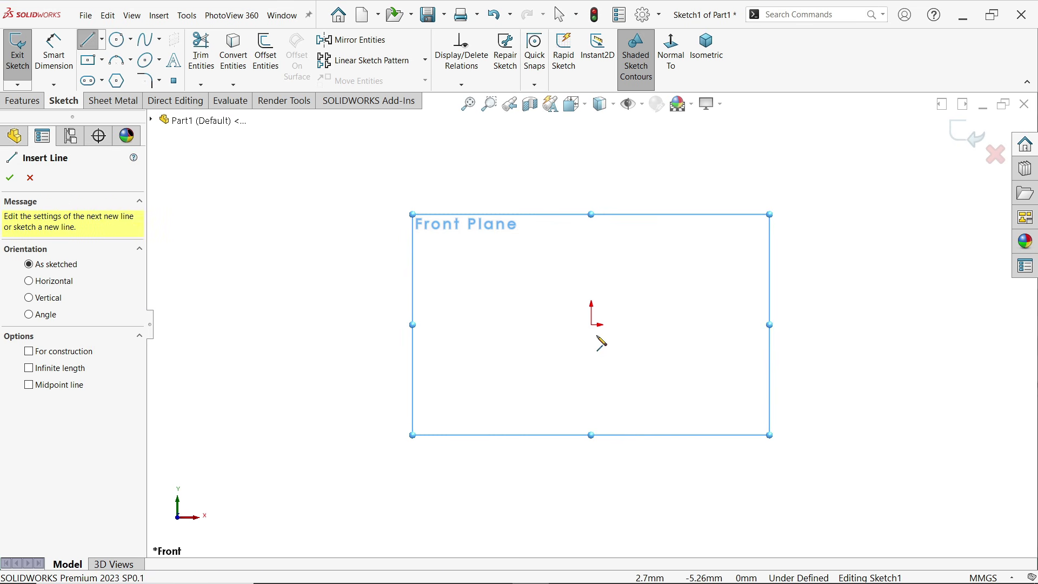
{"action": "left_click", "coordinate": [591, 325]}
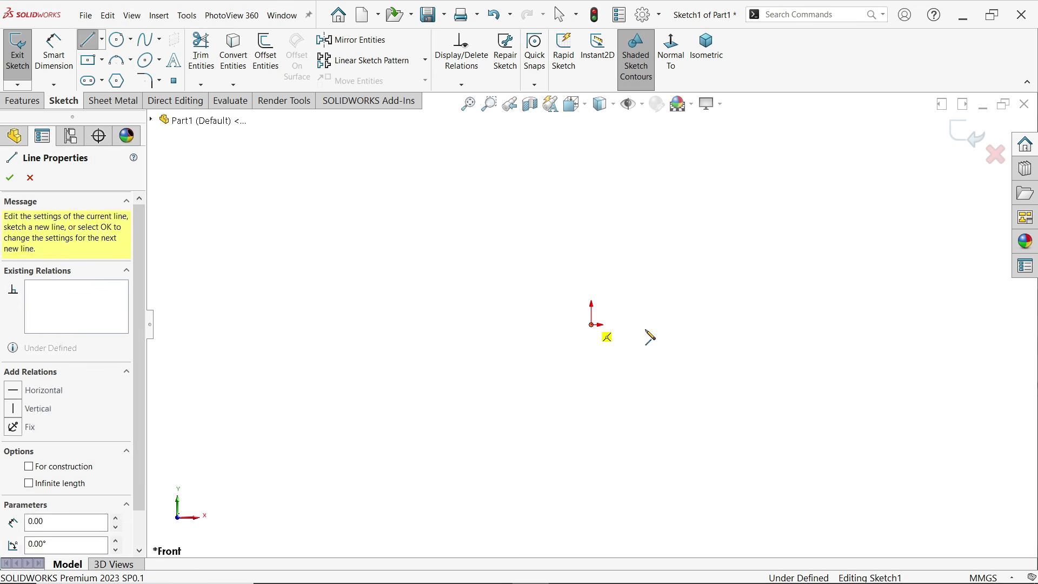
{"action": "left_click", "coordinate": [724, 324]}
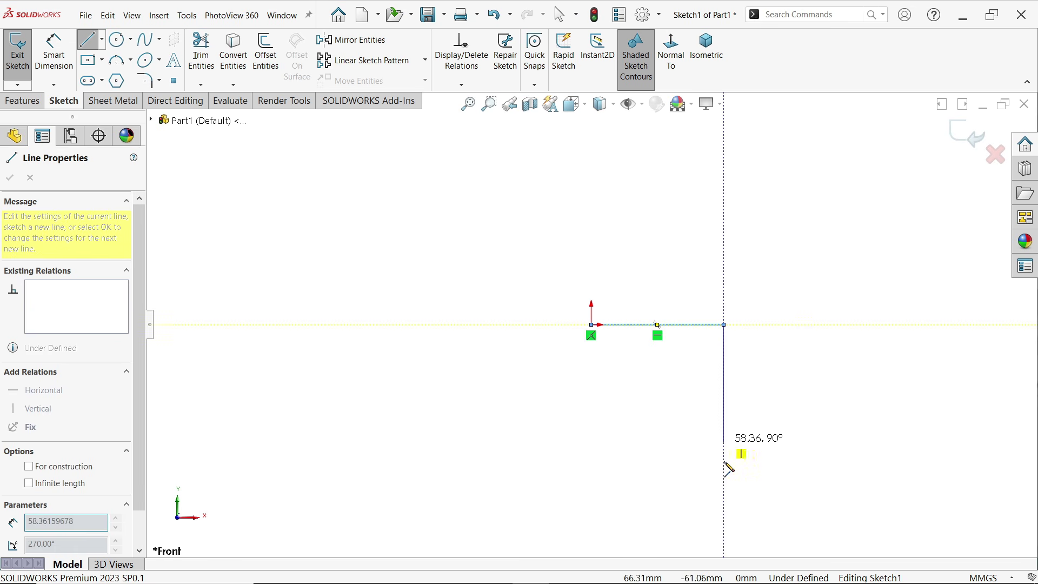
{"action": "left_click", "coordinate": [725, 520]}
{"action": "left_click", "coordinate": [702, 520]}
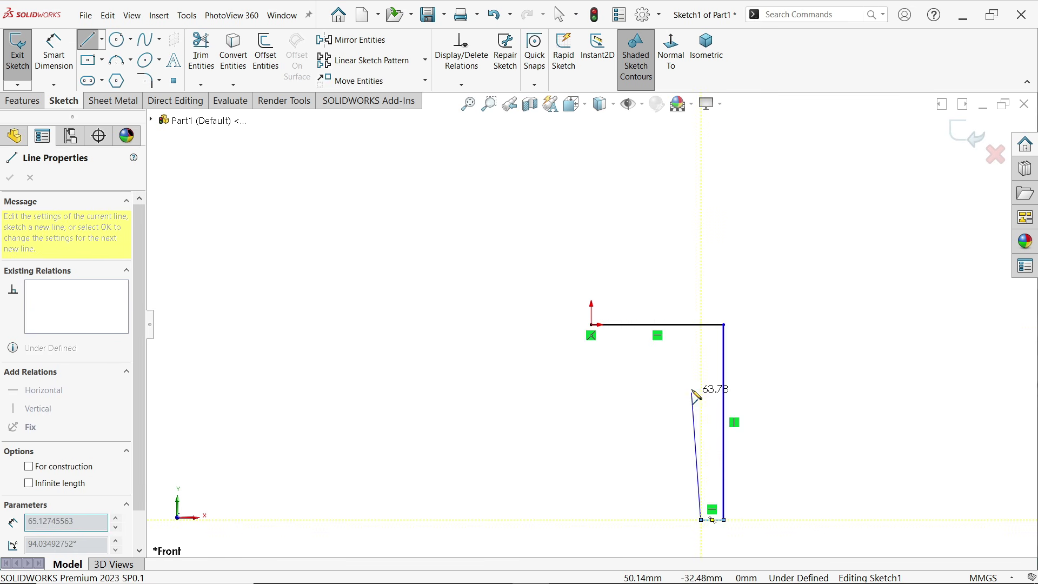
{"action": "left_click", "coordinate": [702, 349]}
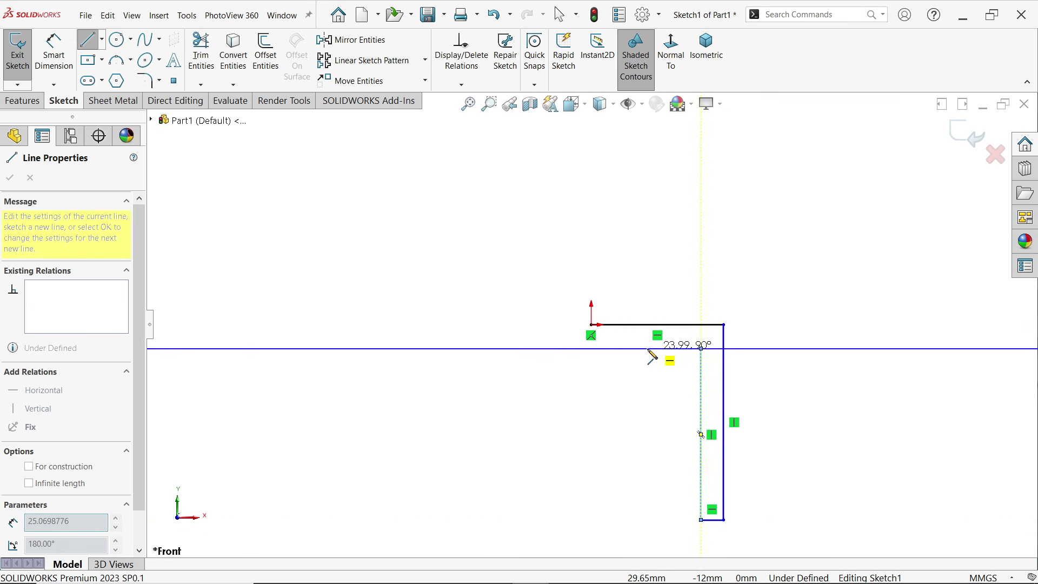
{"action": "left_click", "coordinate": [592, 349]}
{"action": "left_click", "coordinate": [591, 325]}
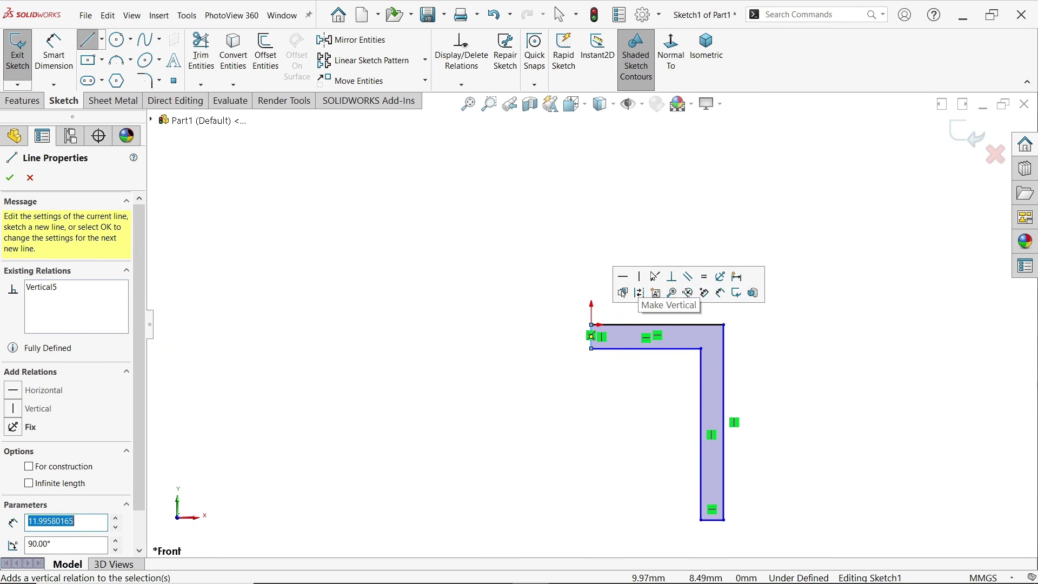
{"action": "right_click", "coordinate": [694, 233]}
{"action": "left_click", "coordinate": [728, 242]}
{"action": "scroll", "coordinate": [671, 403], "scroll_direction": "down", "scroll_amount": 3}
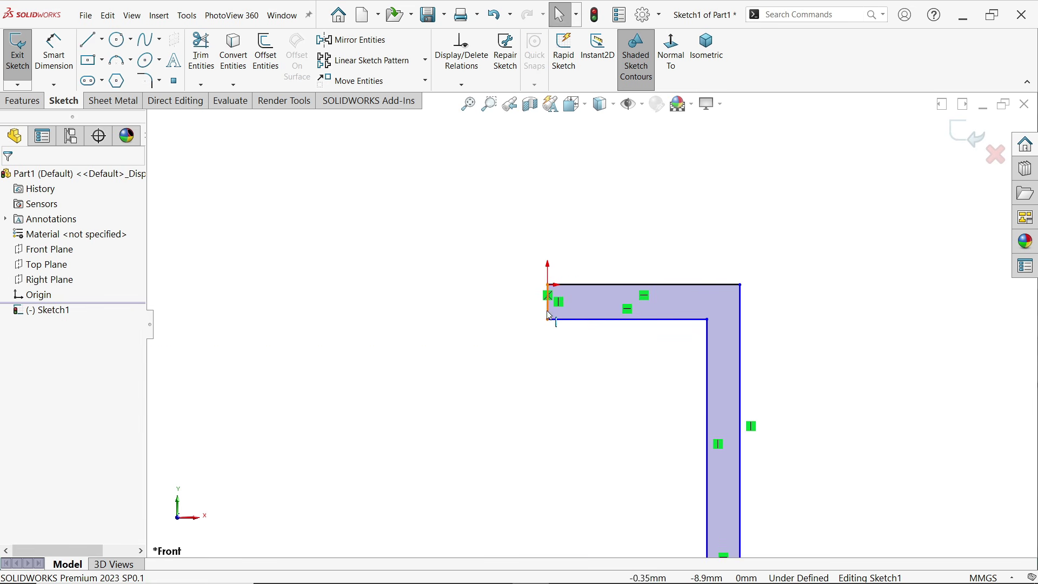
Convert the short vertical line at the origin into construction geometry
{"action": "left_click", "coordinate": [548, 313]}
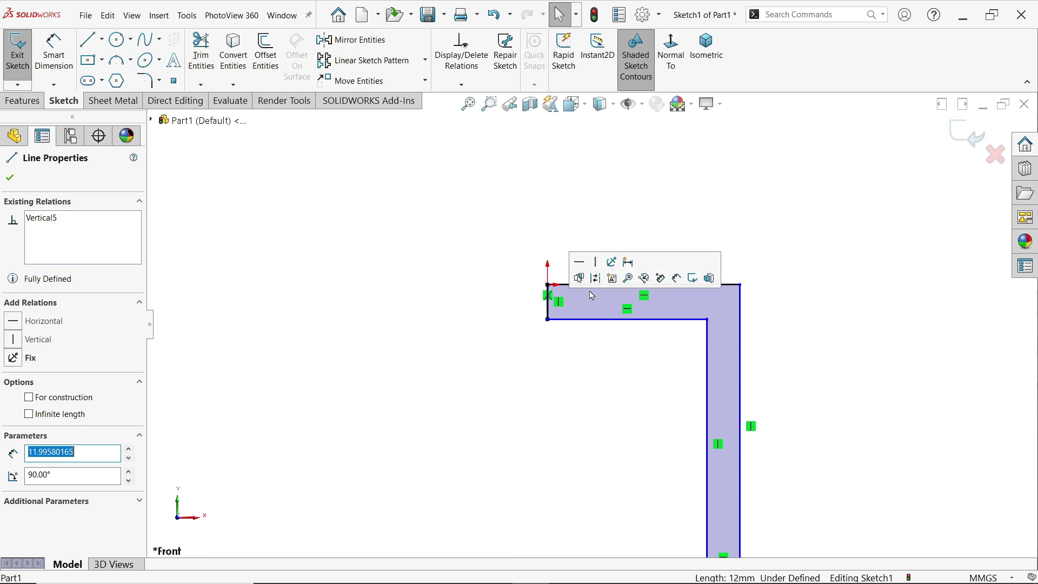
{"action": "left_click", "coordinate": [598, 281]}
{"action": "scroll", "coordinate": [599, 286], "scroll_direction": "up", "scroll_amount": 3}
{"action": "scroll", "coordinate": [621, 363], "scroll_direction": "down", "scroll_amount": 3}
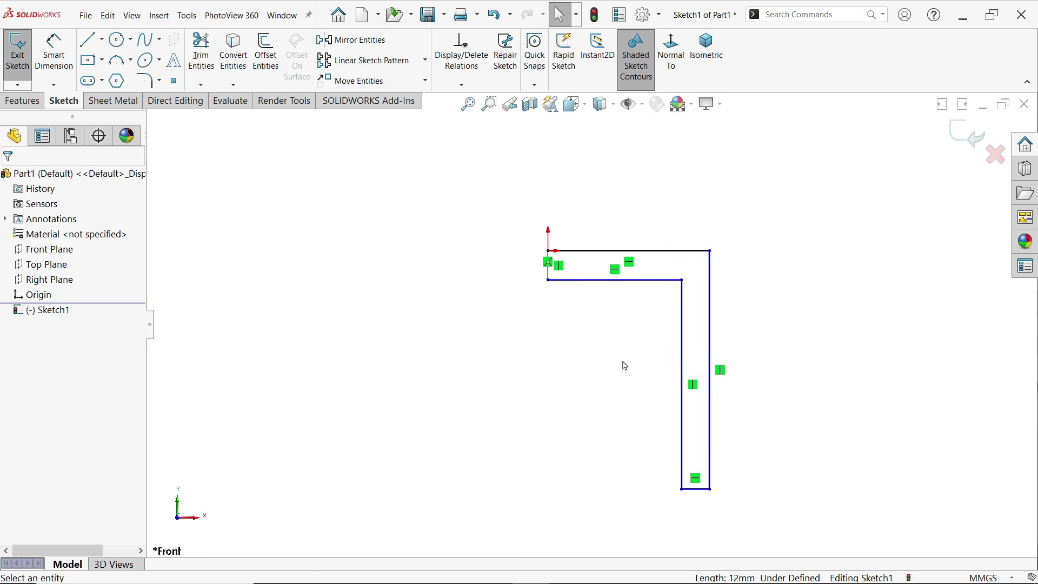
{"action": "scroll", "coordinate": [755, 393], "scroll_direction": "down", "scroll_amount": 2}
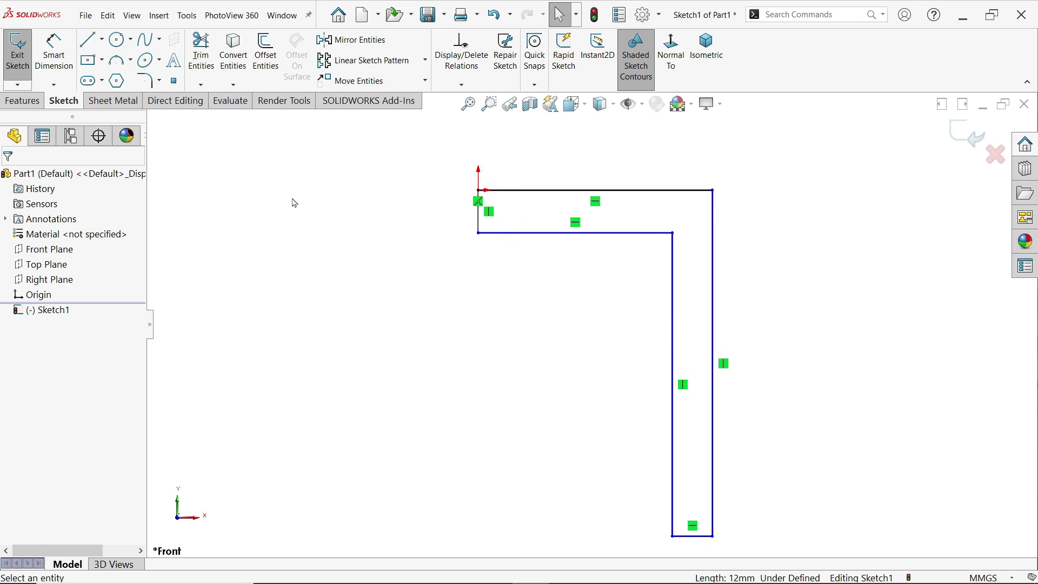
Dimension the outer vertical line of the profile to 70 mm
{"action": "left_click", "coordinate": [54, 53]}
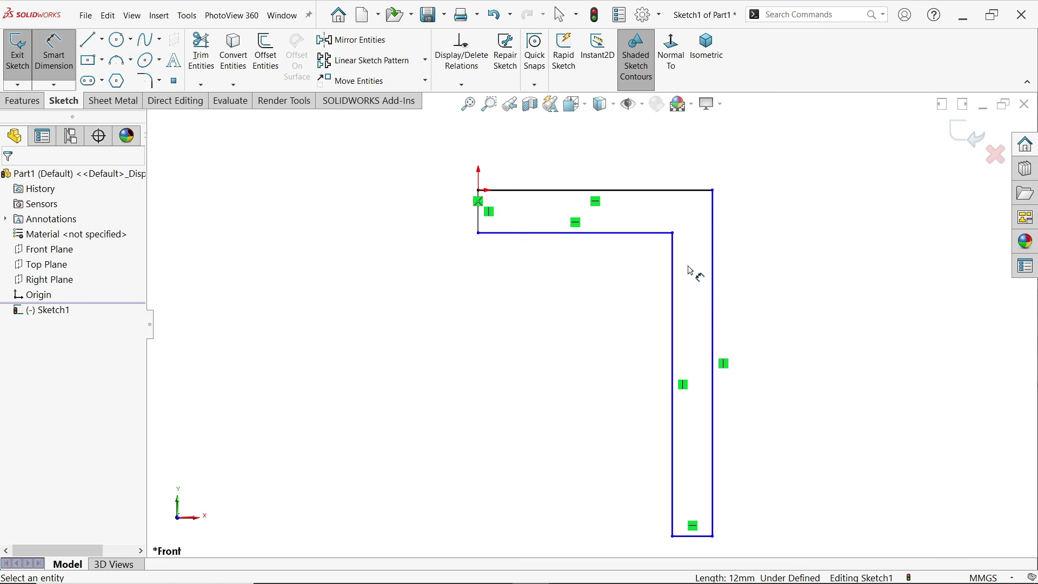
{"action": "left_click", "coordinate": [720, 321]}
{"action": "left_click", "coordinate": [779, 323]}
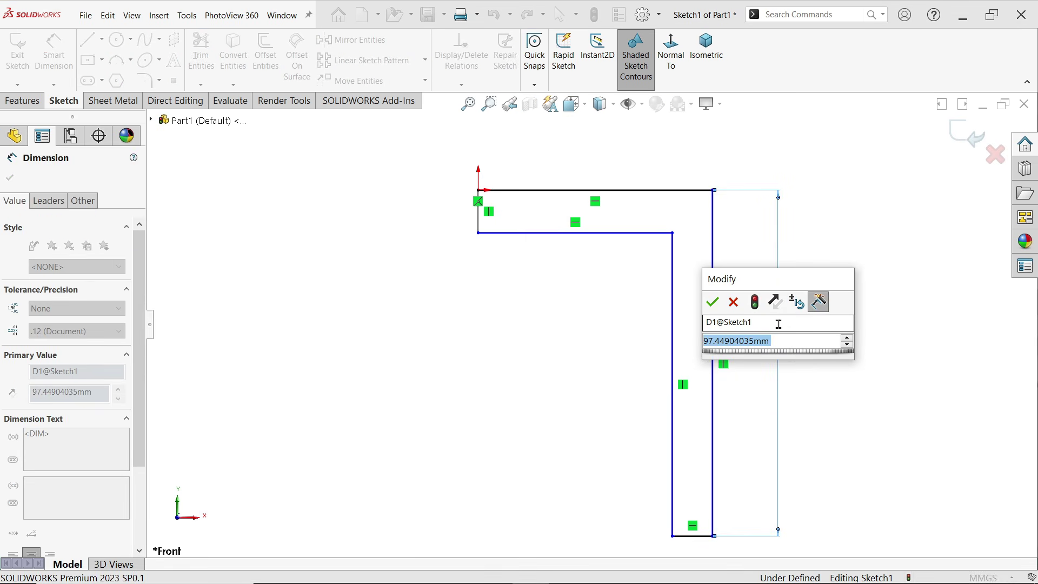
{"action": "type", "text": "70"}
{"action": "key", "text": "Return"}
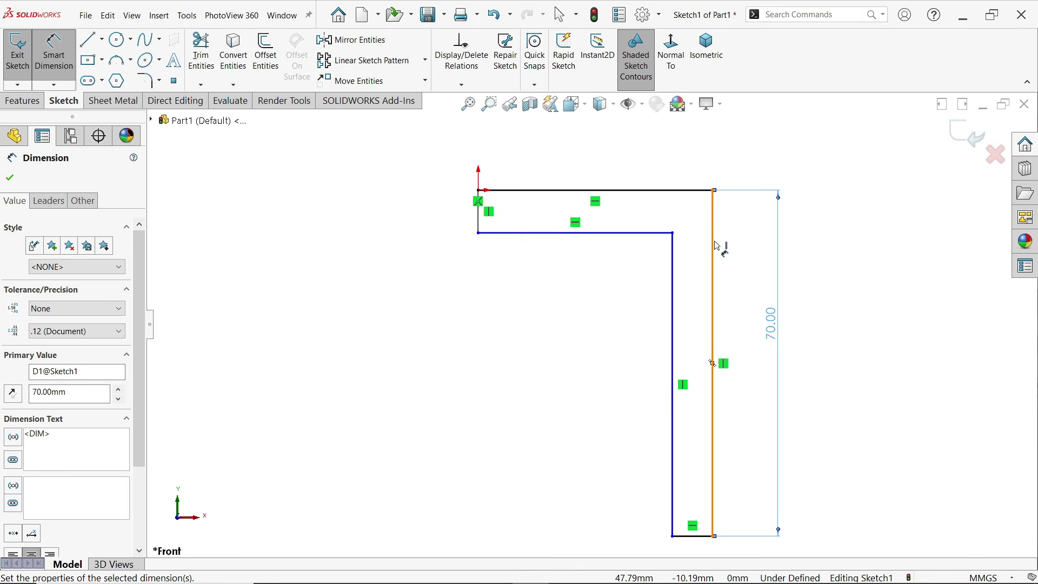
Dimension the vertical leg's bottom edge and the short construction line at the origin to 6 mm each
{"action": "left_click", "coordinate": [696, 540]}
{"action": "left_click", "coordinate": [695, 501]}
{"action": "type", "text": "6"}
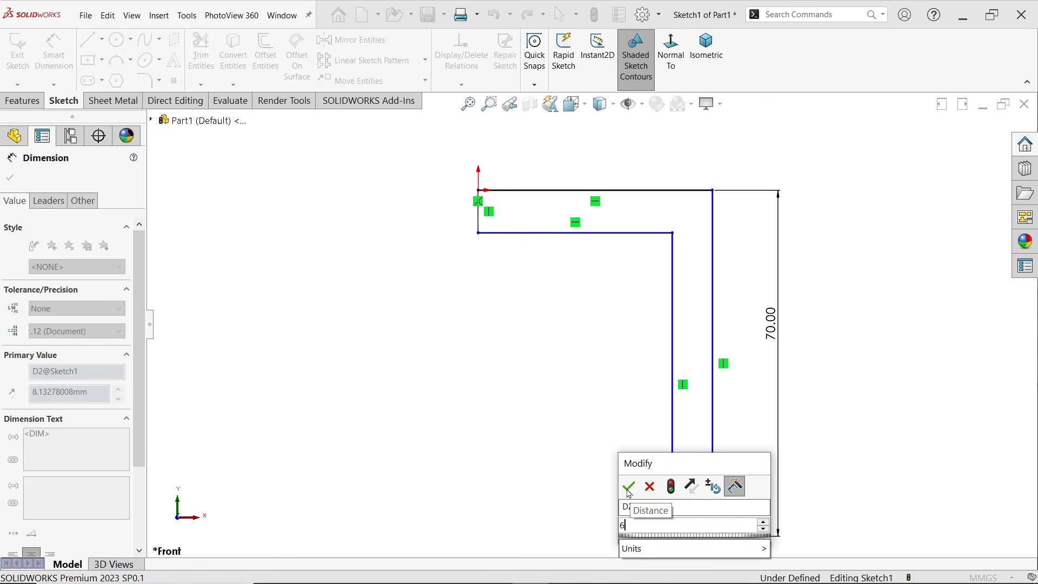
{"action": "left_click", "coordinate": [628, 488]}
{"action": "left_click", "coordinate": [479, 219]}
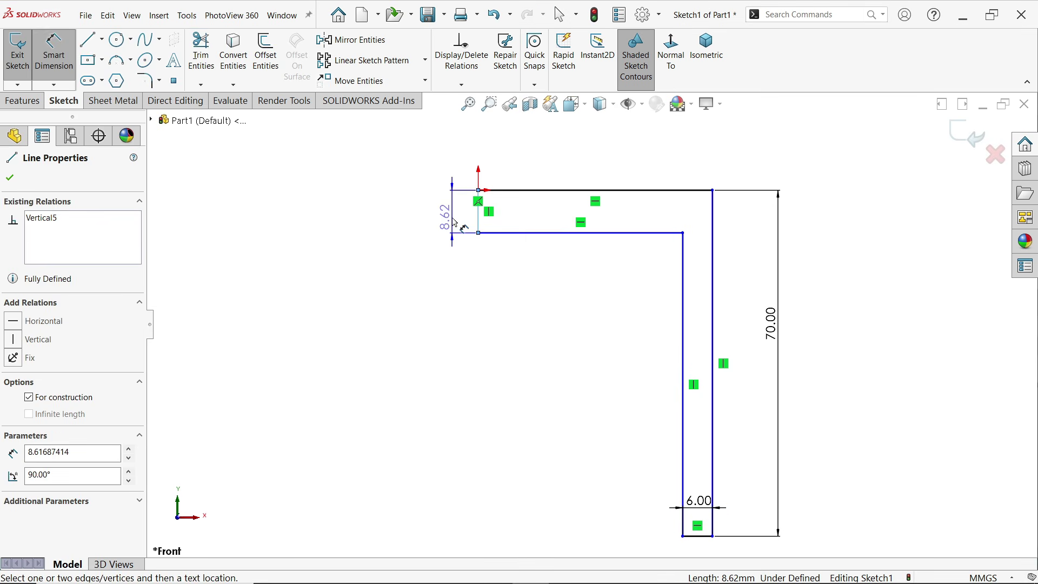
{"action": "left_click", "coordinate": [455, 222]}
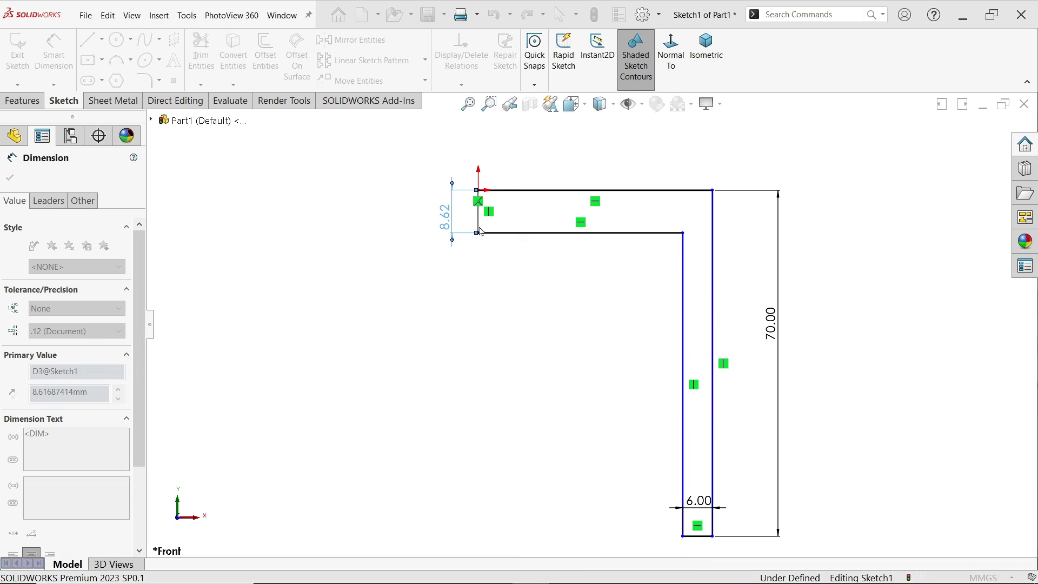
{"action": "left_click", "coordinate": [726, 285]}
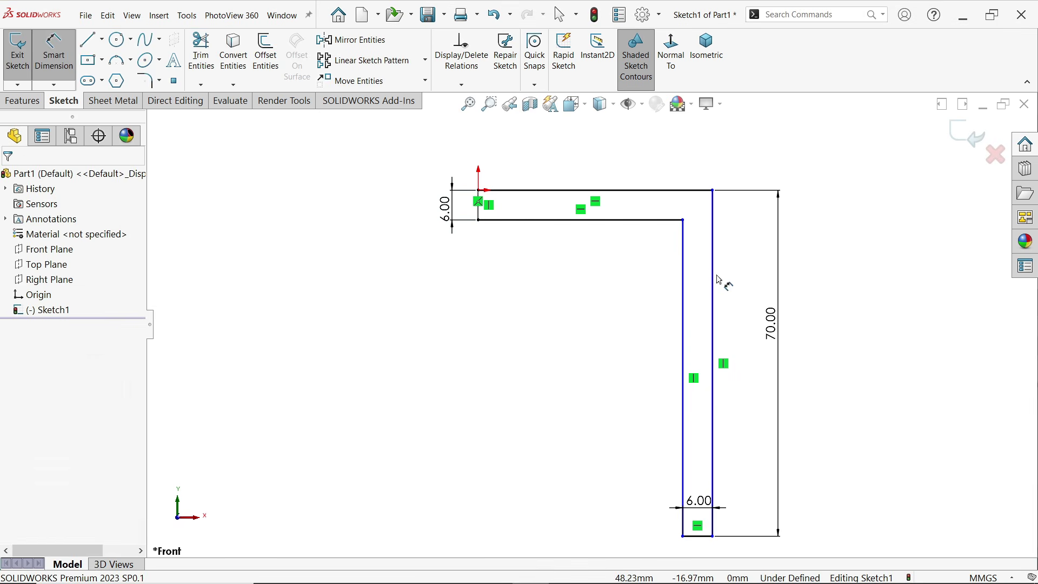
Add a 70 mm diameter dimension between the construction line and the outer vertical line
{"action": "left_click", "coordinate": [480, 216]}
{"action": "left_click", "coordinate": [711, 220]}
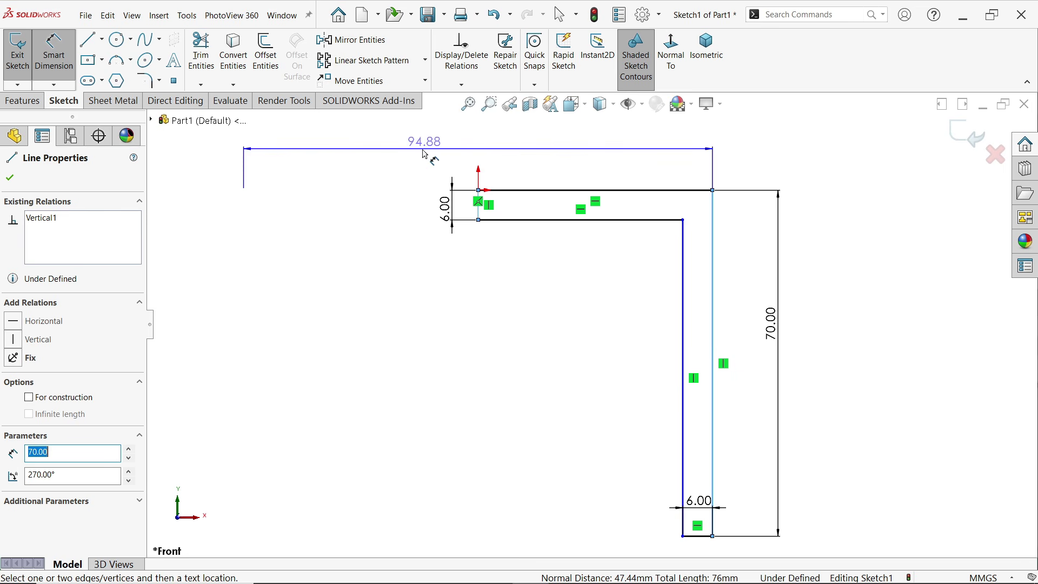
{"action": "left_click", "coordinate": [451, 136]}
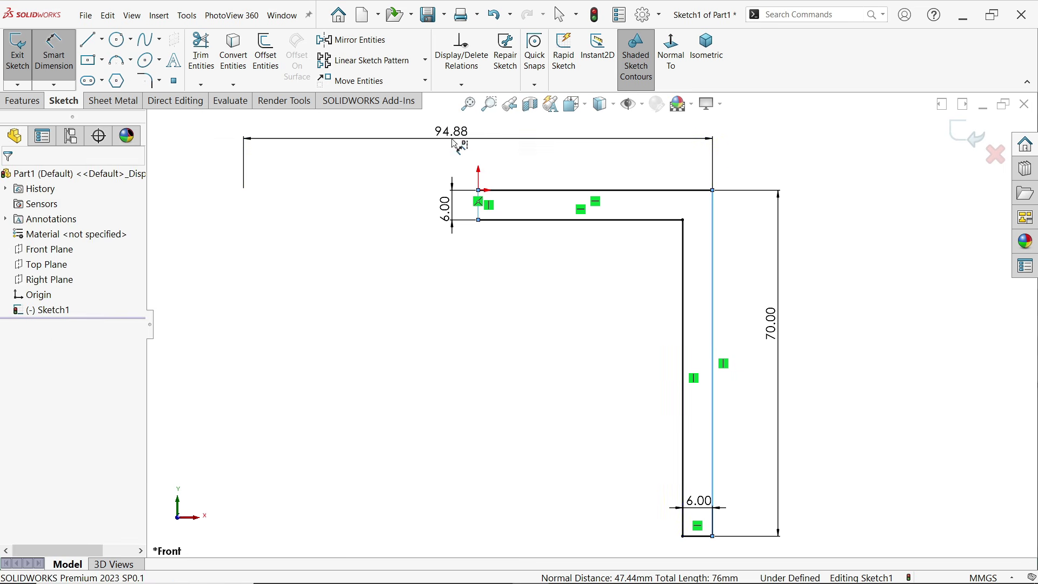
{"action": "type", "text": "70"}
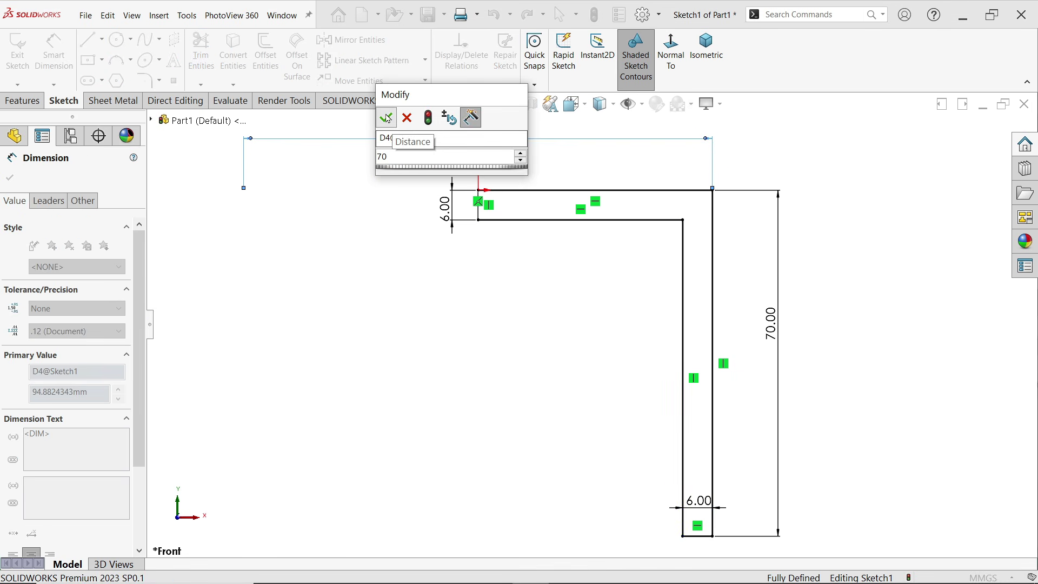
{"action": "left_click", "coordinate": [386, 118]}
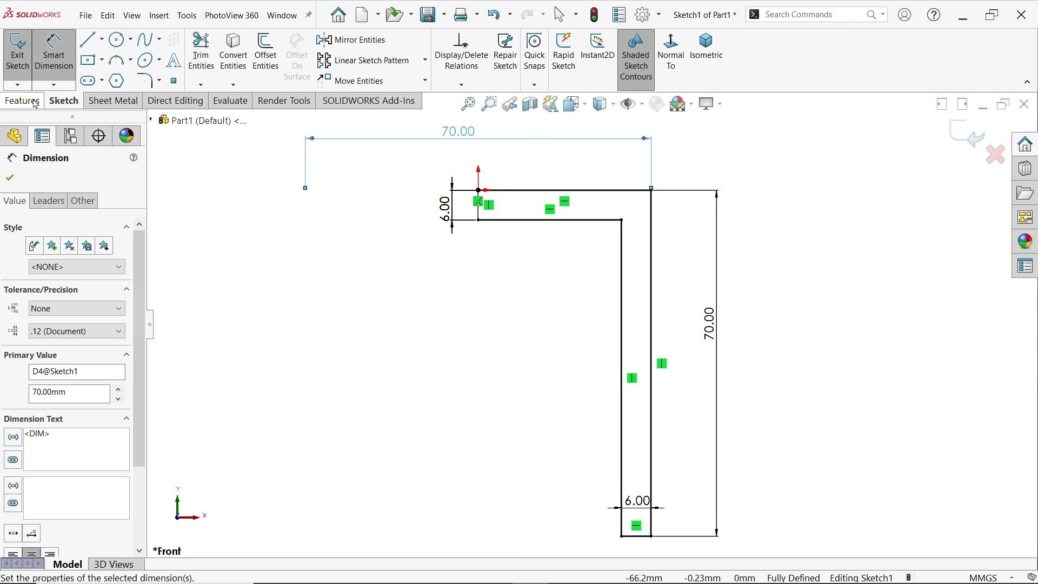
Revolve the profile 360° Blind about the construction line at the origin, letting the open sketch be closed automatically
{"action": "left_click", "coordinate": [36, 103]}
{"action": "left_click", "coordinate": [70, 65]}
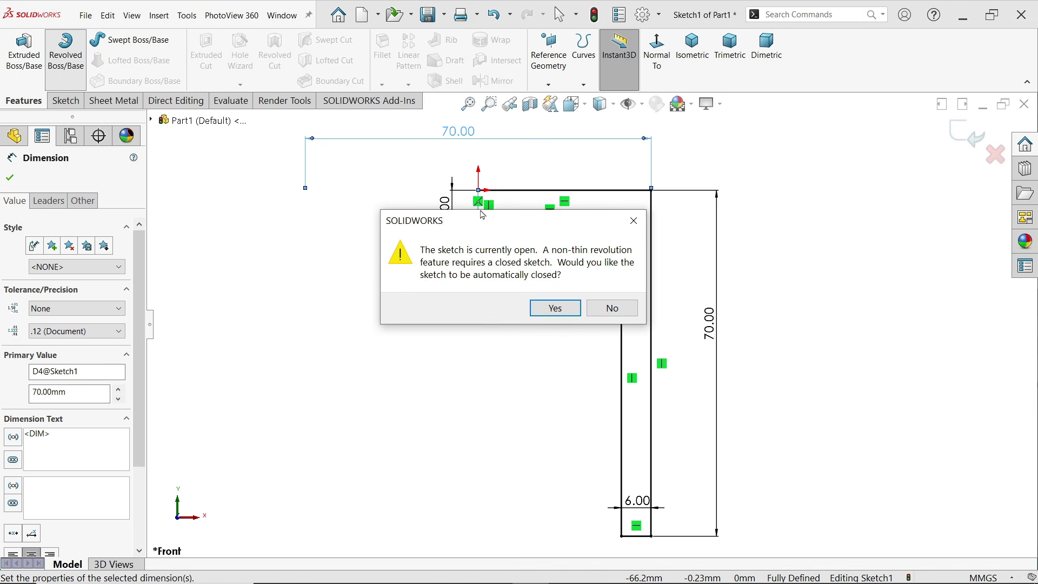
{"action": "left_click_drag", "start_coordinate": [484, 219], "coordinate": [476, 262]}
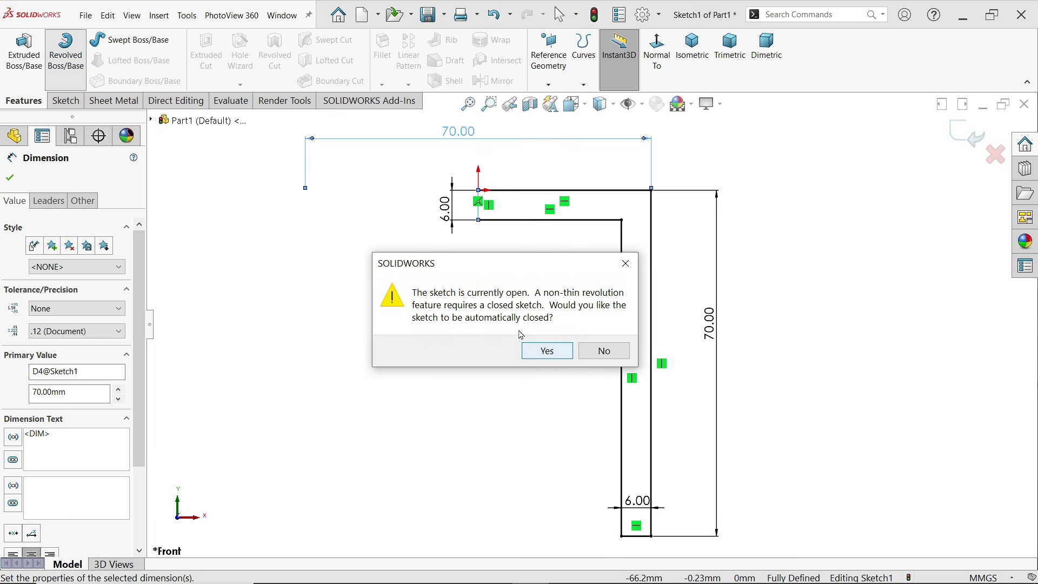
{"action": "left_click", "coordinate": [542, 351]}
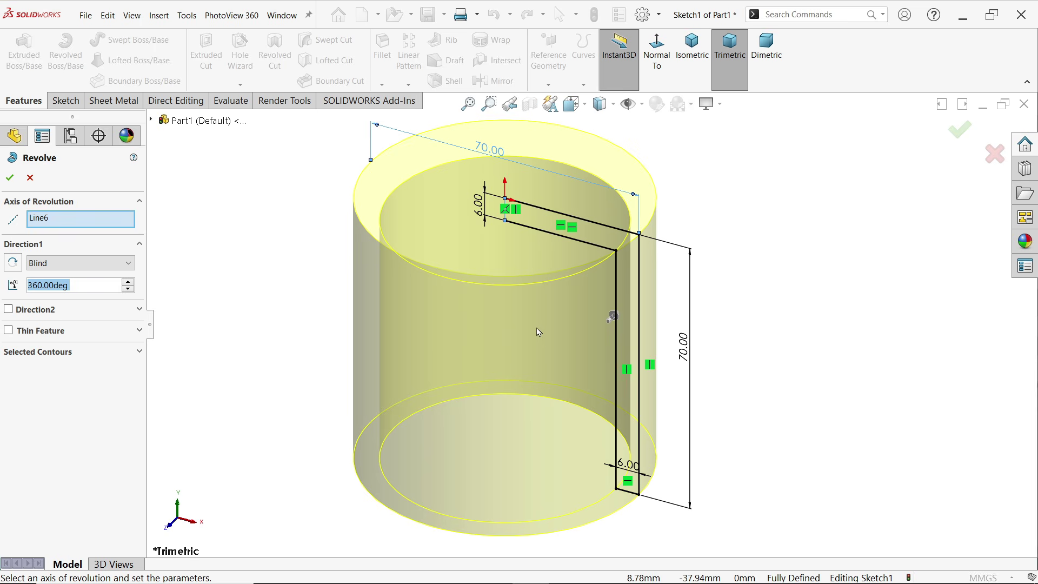
{"action": "scroll", "coordinate": [518, 228], "scroll_direction": "down", "scroll_amount": 2}
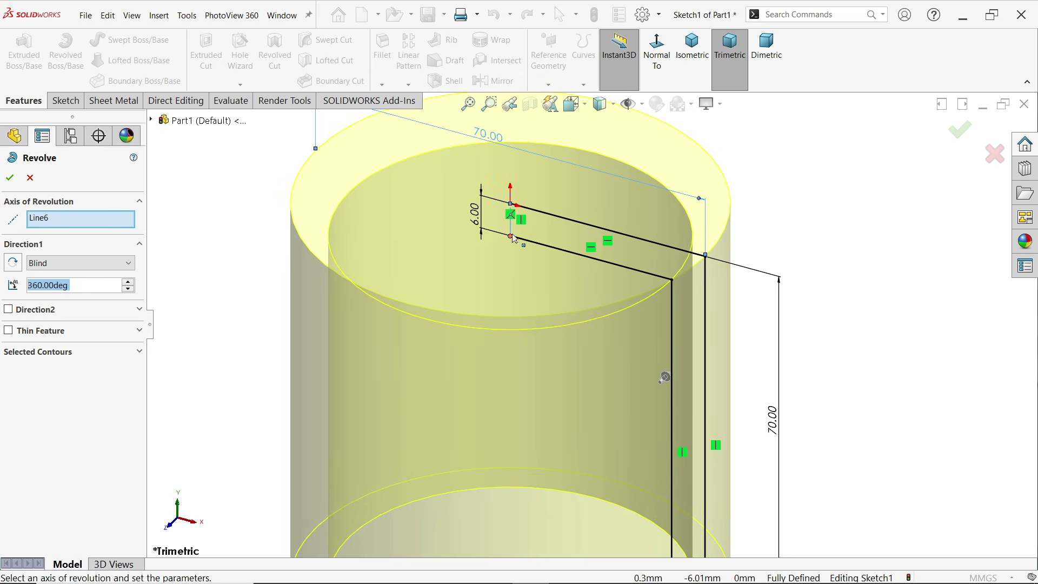
{"action": "left_click", "coordinate": [49, 264]}
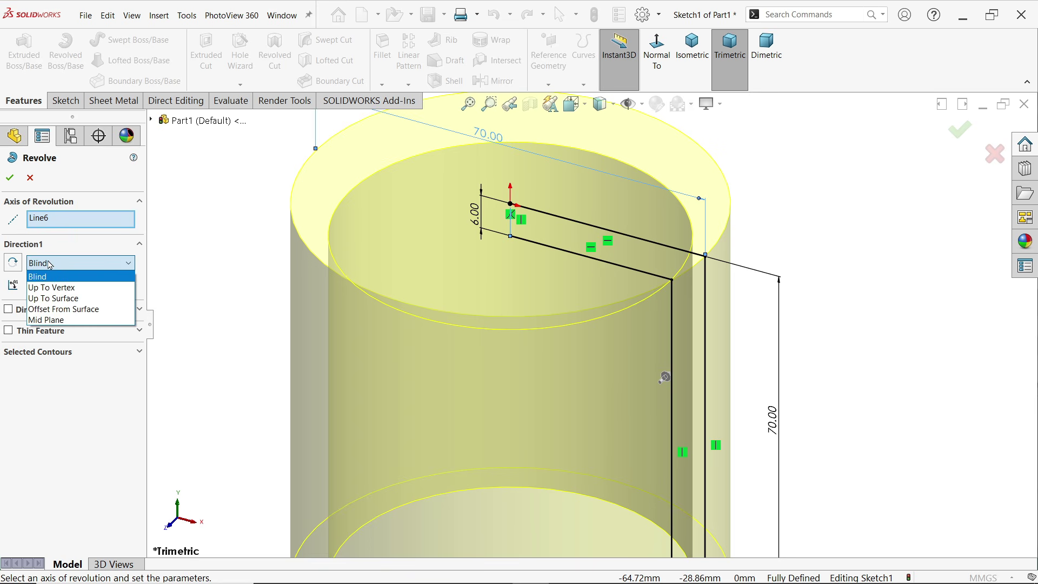
{"action": "left_click", "coordinate": [49, 264]}
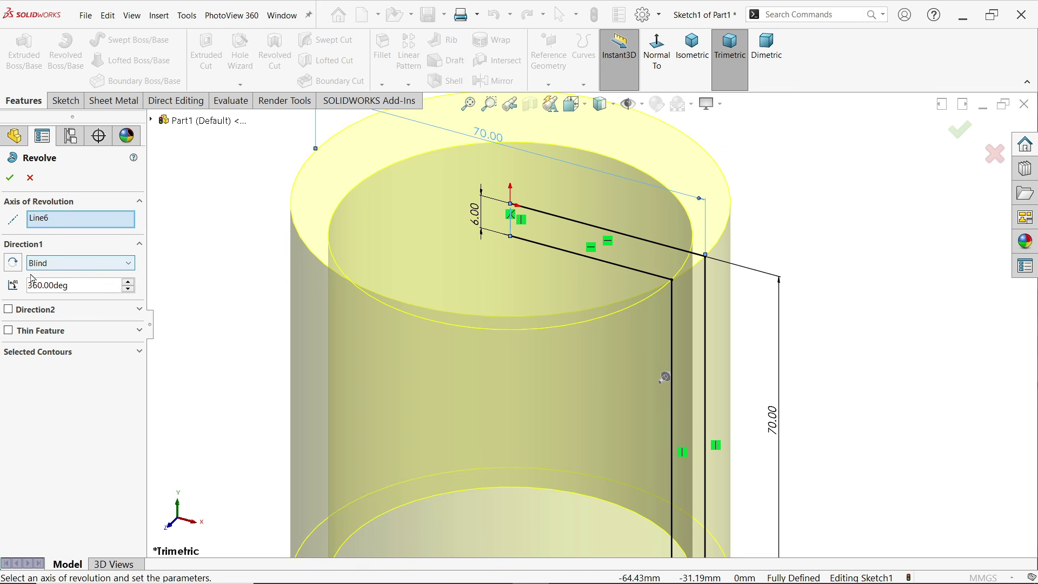
{"action": "left_click", "coordinate": [10, 179]}
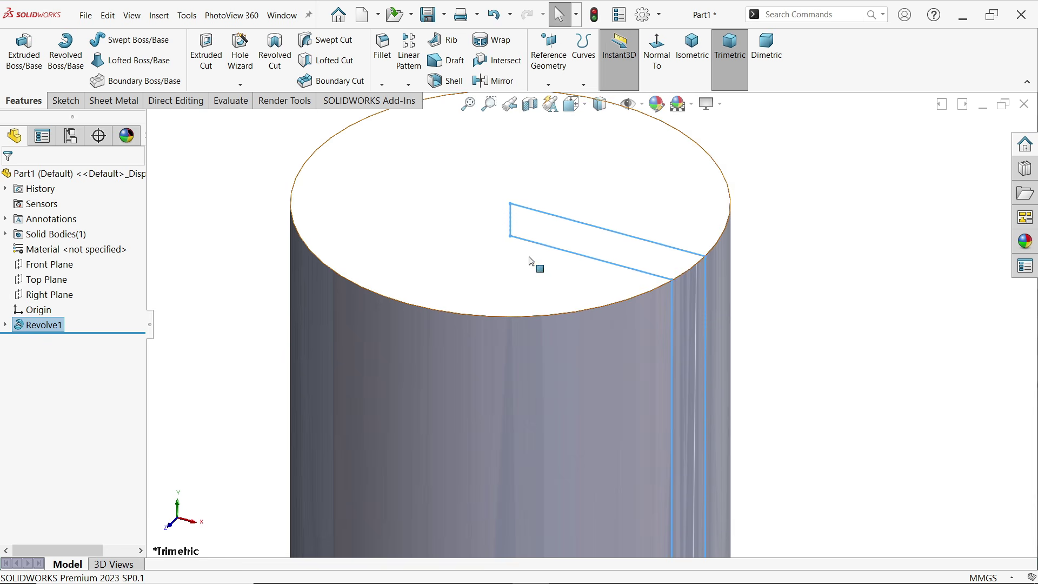
{"action": "left_click", "coordinate": [232, 243]}
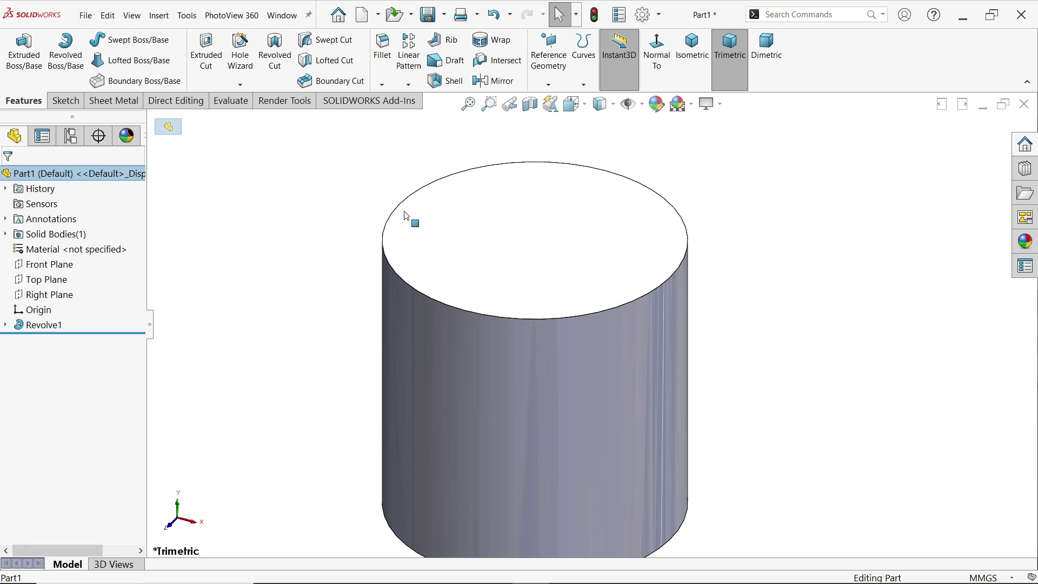
Apply a steel appearance from the Metal appearances to the piston body
{"action": "left_click", "coordinate": [1026, 241]}
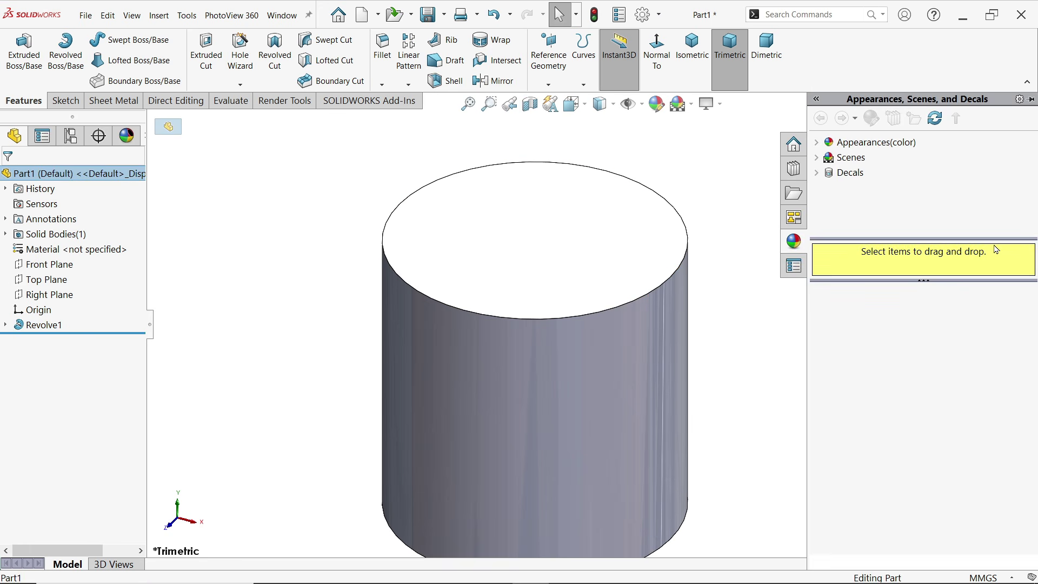
{"action": "left_click", "coordinate": [818, 143]}
{"action": "left_click", "coordinate": [833, 174]}
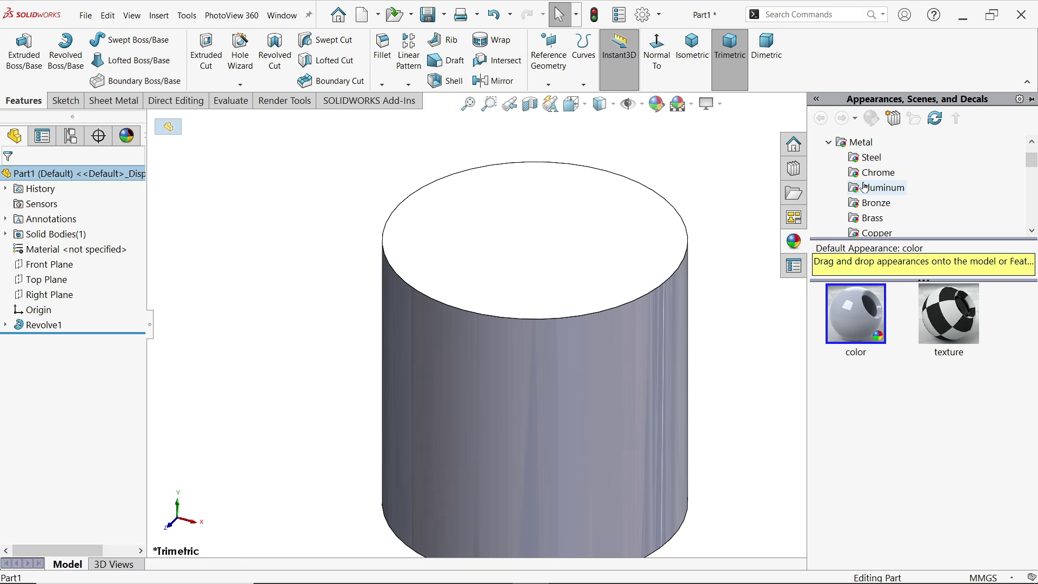
{"action": "left_click", "coordinate": [871, 157]}
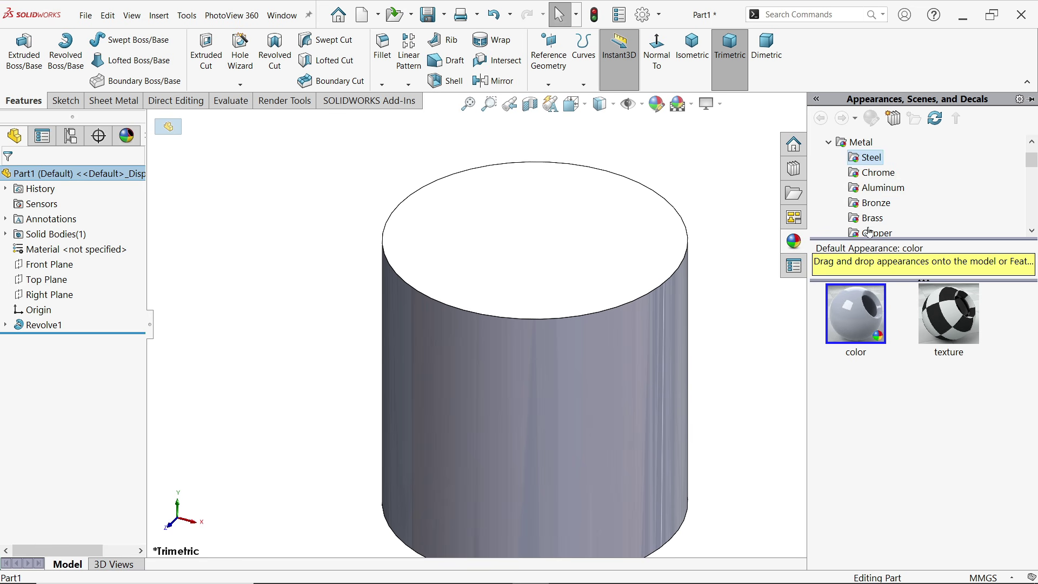
{"action": "left_click", "coordinate": [862, 313]}
{"action": "double_click", "coordinate": [862, 309]}
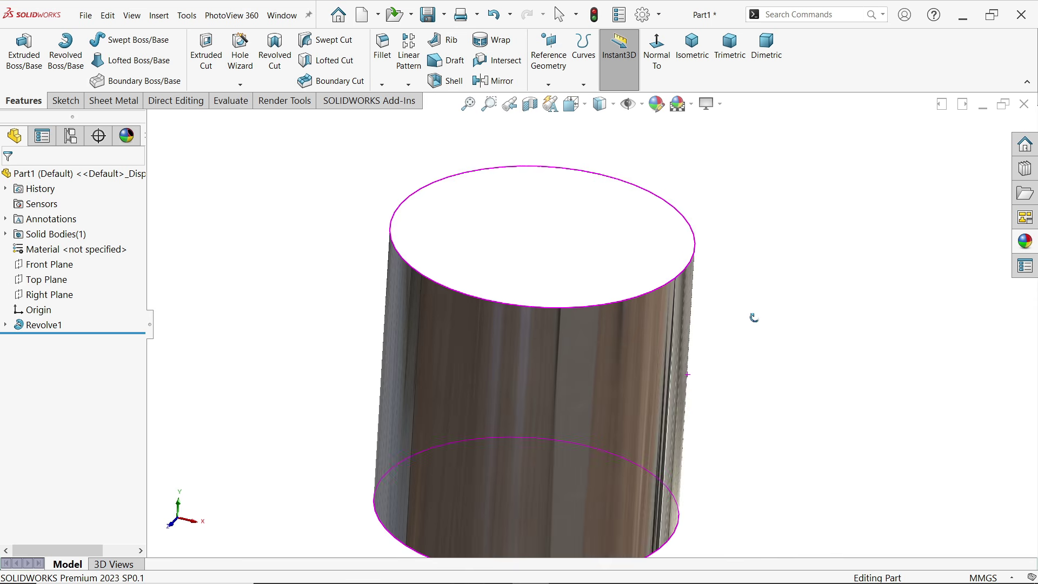
Start a sketch on the annular face at the open end and convert the face's outer edge into sketch geometry
{"action": "scroll", "coordinate": [668, 295], "scroll_direction": "up", "scroll_amount": 2}
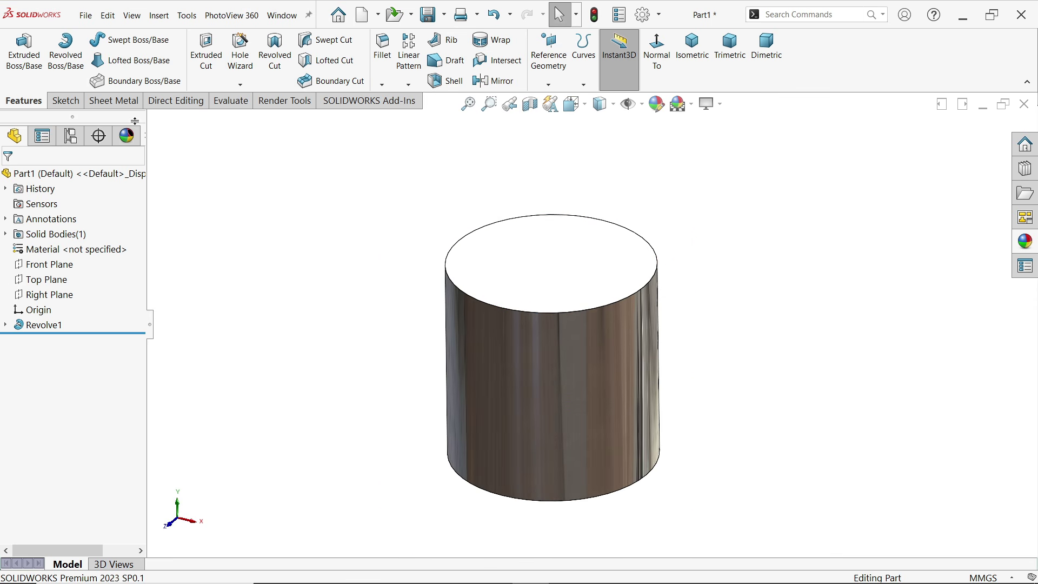
{"action": "middle_click_drag", "start_coordinate": [567, 391], "coordinate": [563, 215]}
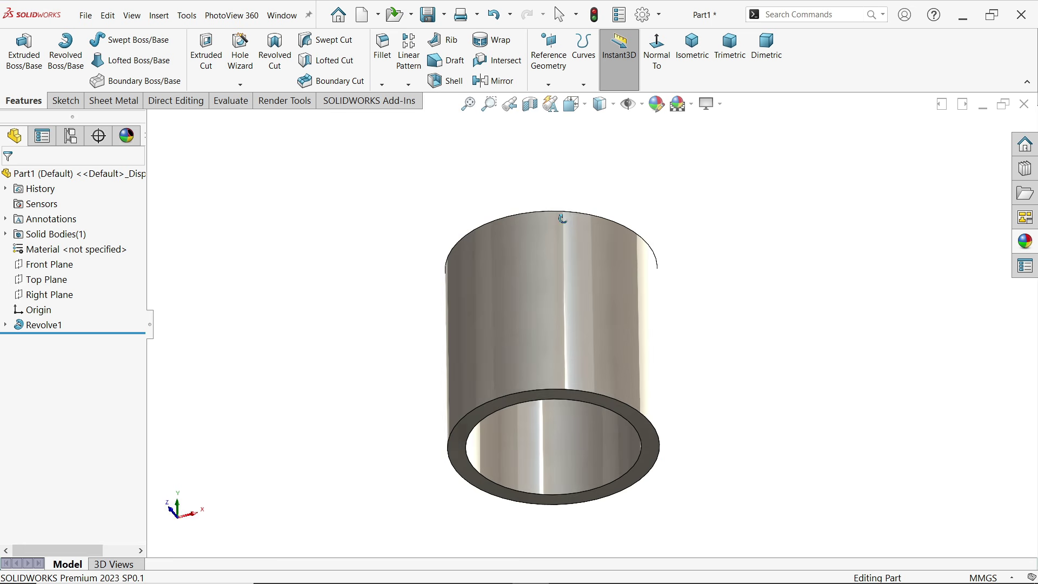
{"action": "left_click", "coordinate": [473, 447]}
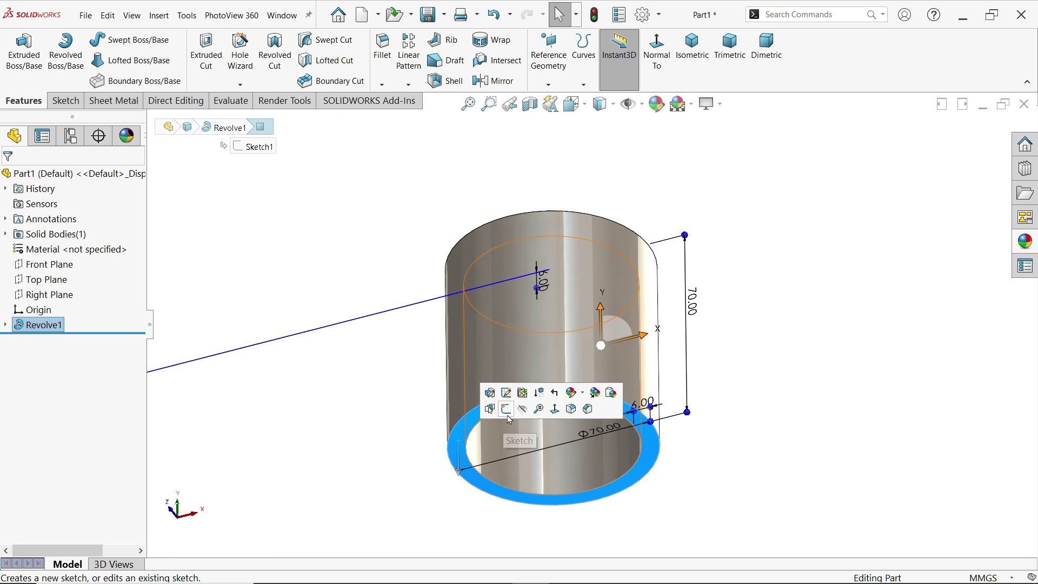
{"action": "left_click", "coordinate": [506, 409]}
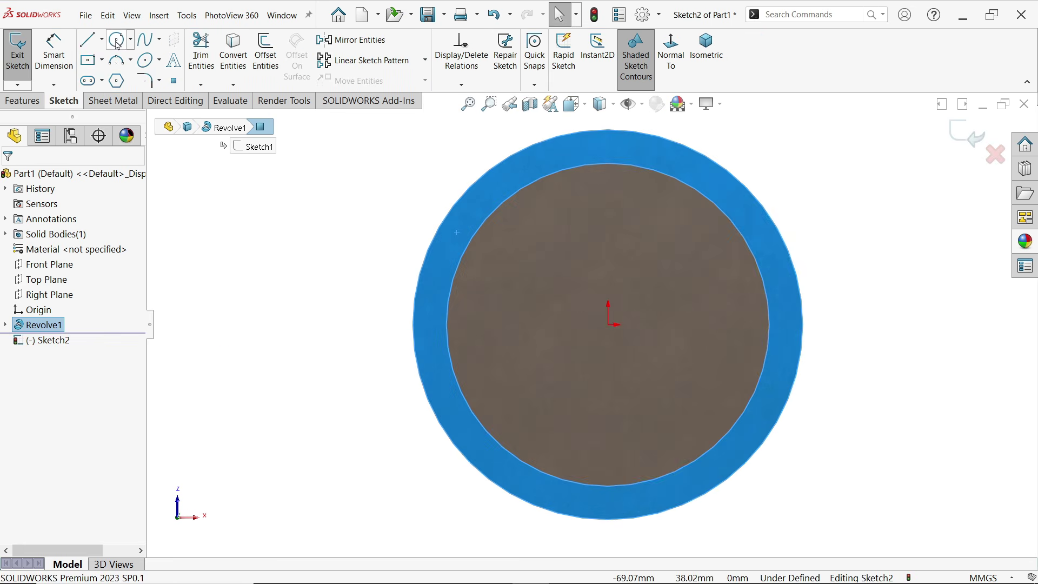
{"action": "left_click", "coordinate": [233, 52]}
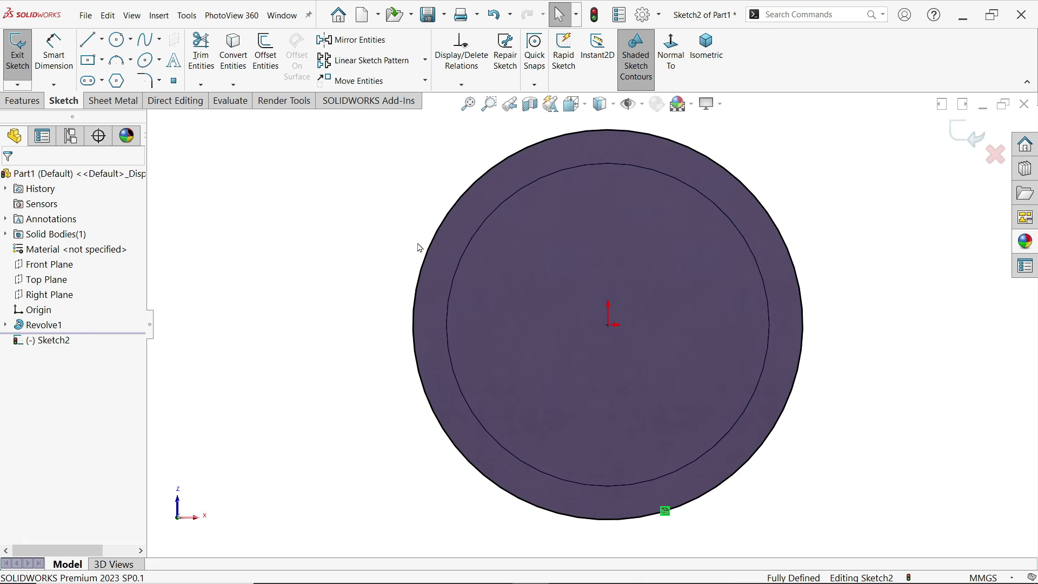
Sketch a circle of about 32.7 mm radius centred on the origin, just inside the outer edge
{"action": "left_click", "coordinate": [118, 40]}
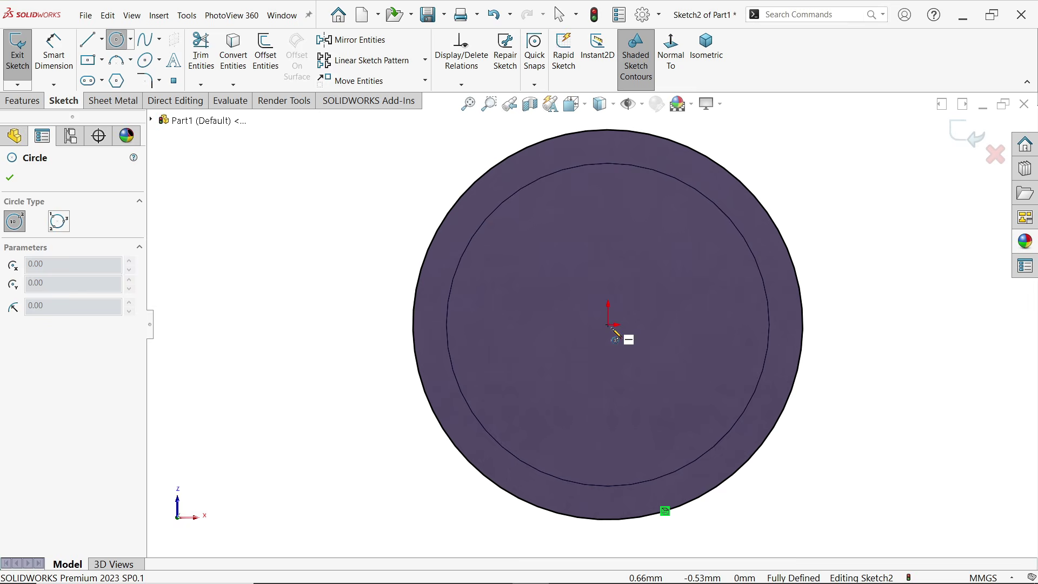
{"action": "scroll", "coordinate": [672, 360], "scroll_direction": "down", "scroll_amount": 1}
{"action": "left_click", "coordinate": [671, 348]}
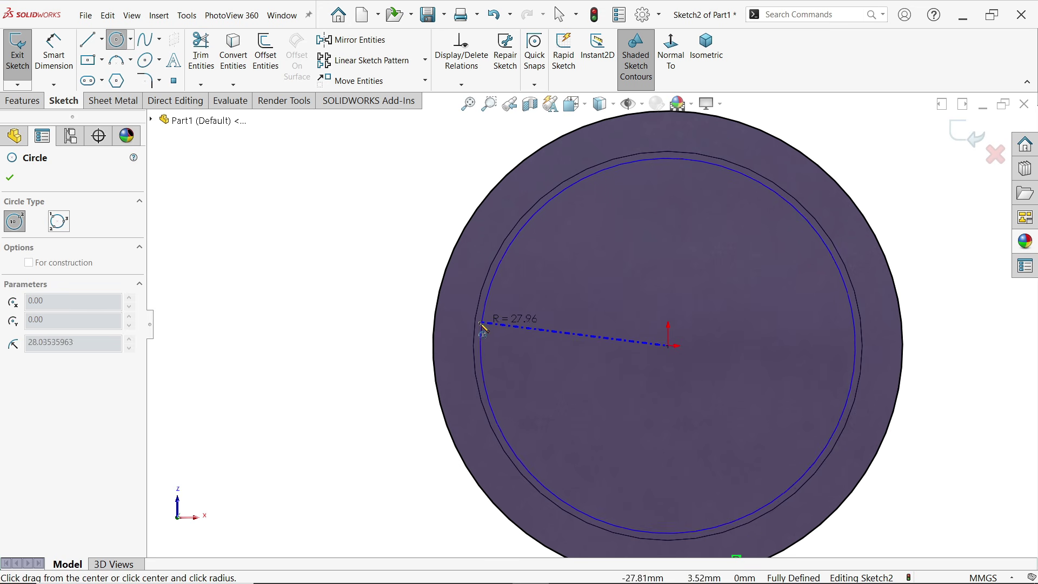
{"action": "left_click", "coordinate": [454, 322]}
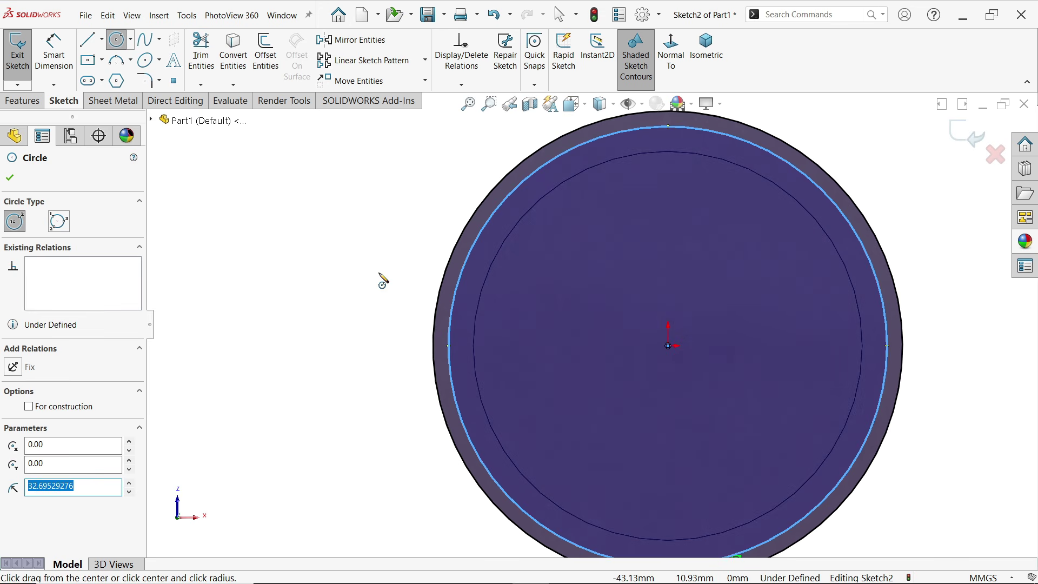
{"action": "key", "text": "Escape"}
Dimension the gap between the new circle and the converted outer edge to 2.5 mm
{"action": "left_click", "coordinate": [54, 52]}
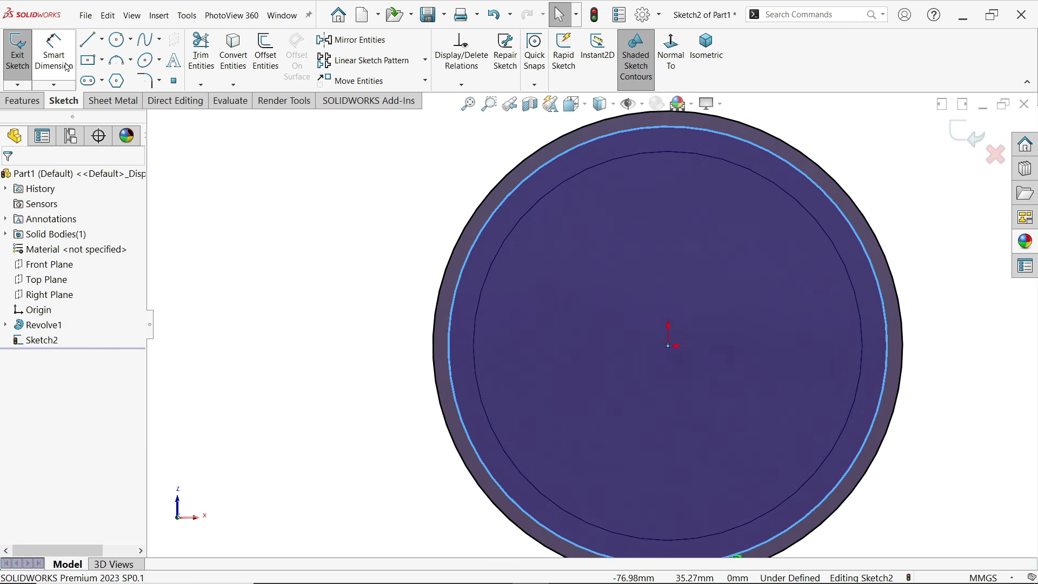
{"action": "left_click", "coordinate": [453, 337]}
{"action": "left_click", "coordinate": [434, 335]}
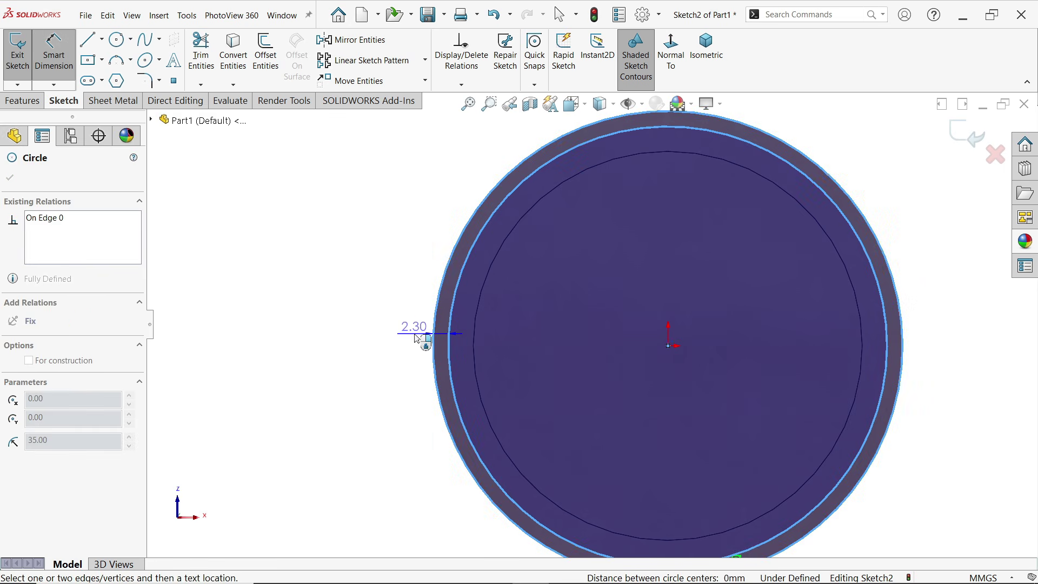
{"action": "left_click", "coordinate": [417, 337]}
{"action": "type", "text": "2.5"}
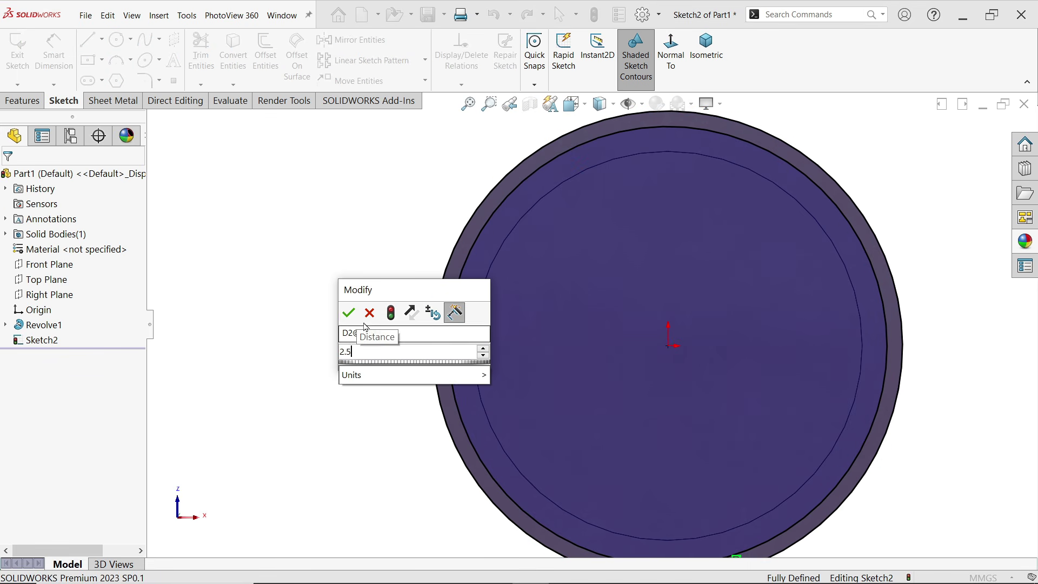
{"action": "left_click", "coordinate": [348, 312]}
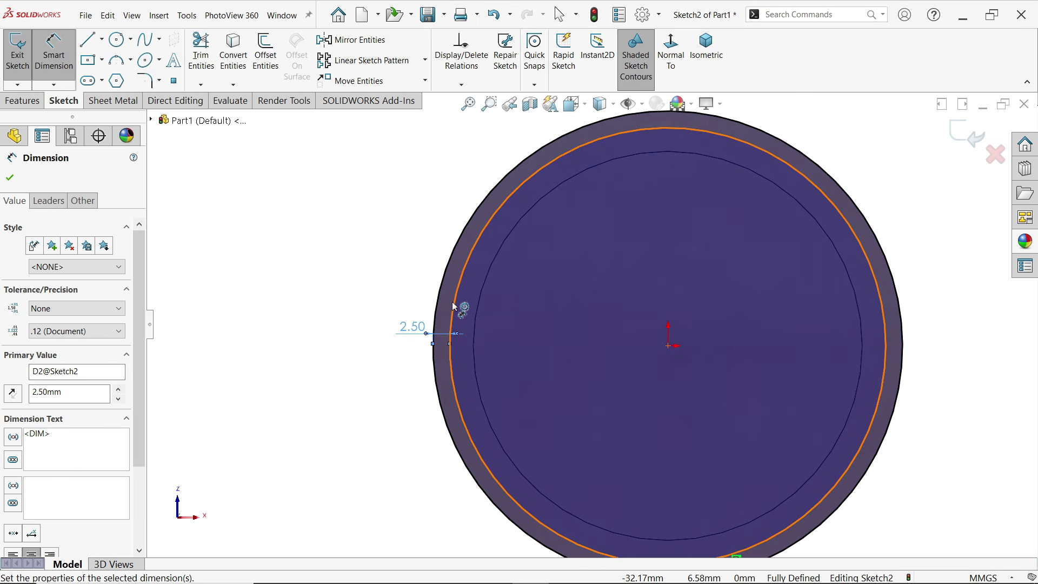
Start an Extruded Cut of the ring sketch from an offset of 65 mm, with the offset reversed towards the closed end
{"action": "mouse_move", "coordinate": [608, 258]}
{"action": "middle_mouse_down"}
{"action": "mouse_move", "coordinate": [694, 168]}
{"action": "mouse_move", "coordinate": [660, 307]}
{"action": "mouse_move", "coordinate": [548, 318]}
{"action": "mouse_move", "coordinate": [421, 270]}
{"action": "middle_mouse_up"}
{"action": "left_click", "coordinate": [23, 101]}
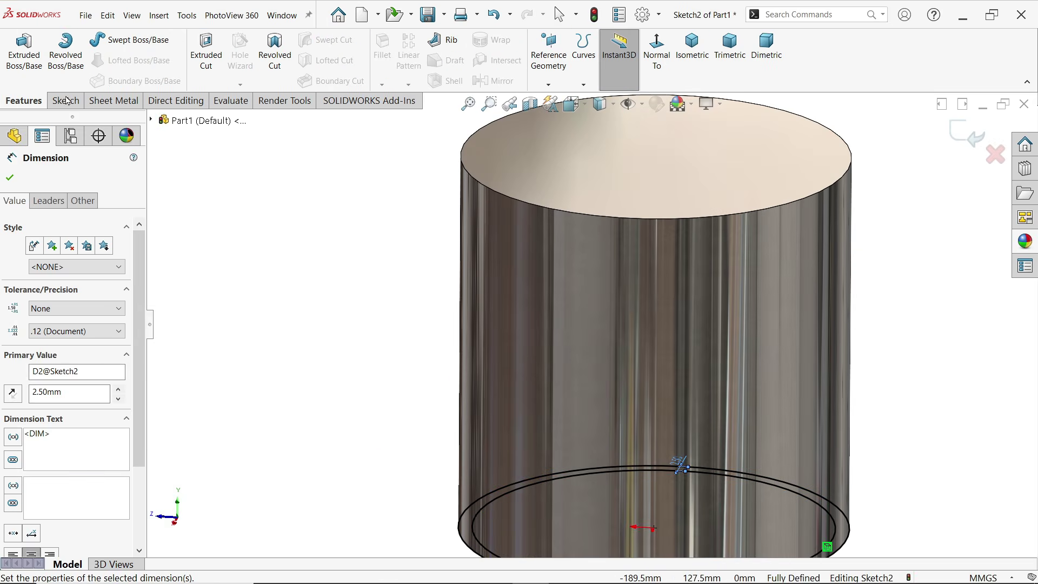
{"action": "left_click", "coordinate": [206, 54]}
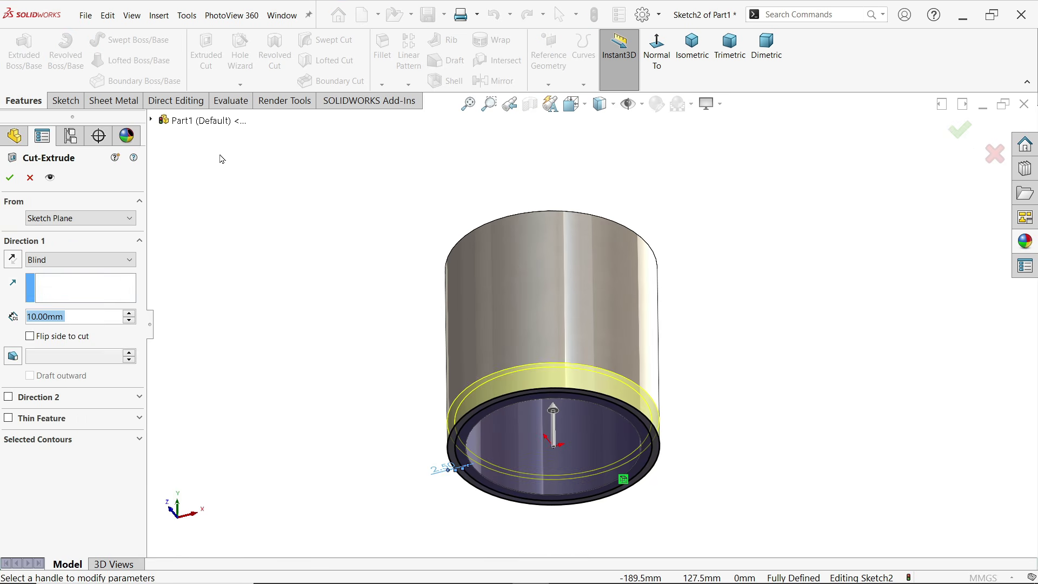
{"action": "left_click", "coordinate": [52, 220]}
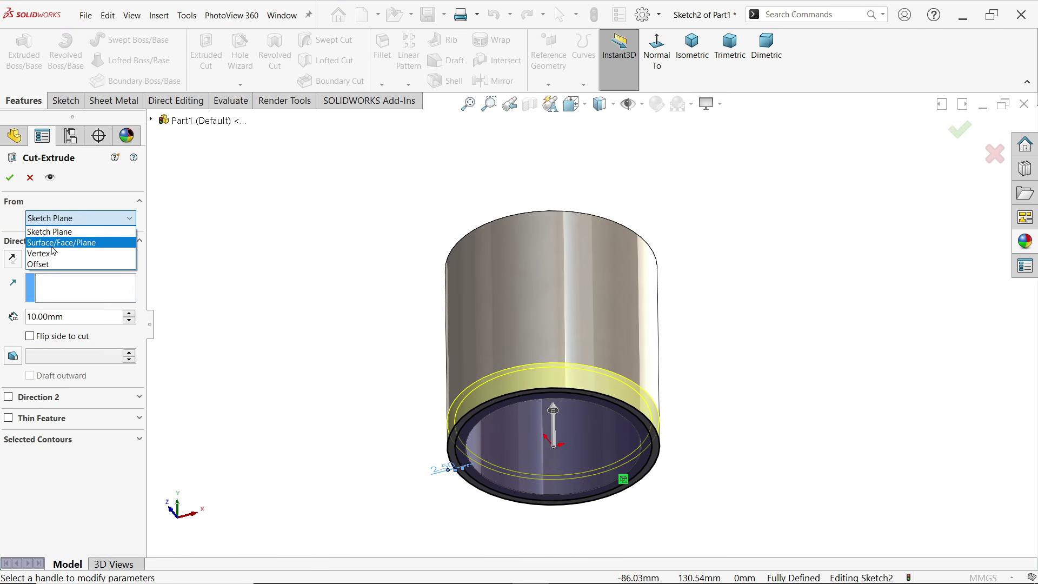
{"action": "left_click", "coordinate": [48, 264]}
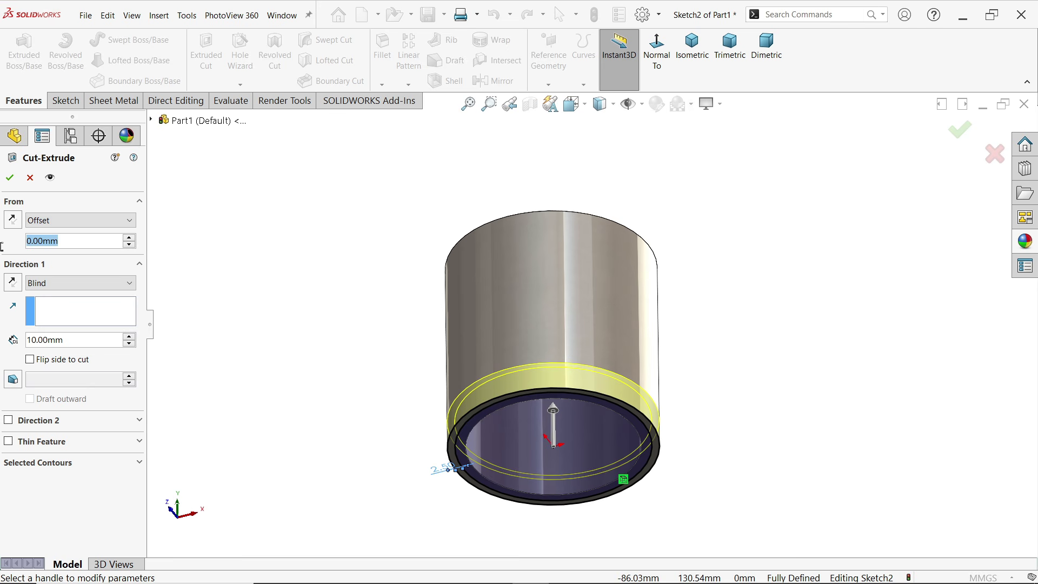
{"action": "type", "text": "65"}
{"action": "key", "text": "Return"}
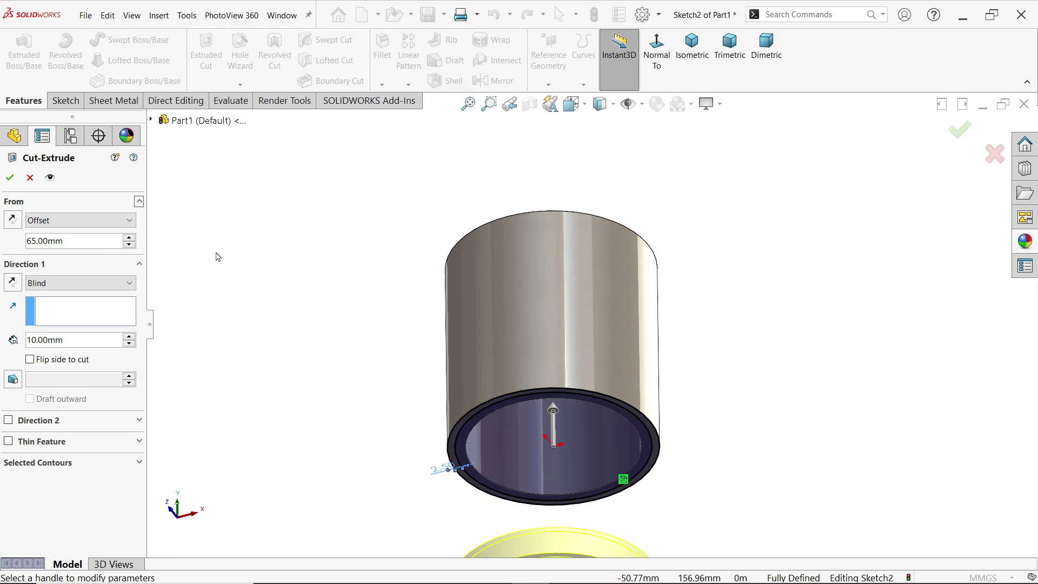
{"action": "left_click", "coordinate": [11, 223]}
Reverse the cut direction towards the open end, set its Blind depth to 2.5 mm and finish the groove
{"action": "middle_click_drag", "start_coordinate": [257, 257], "coordinate": [301, 341]}
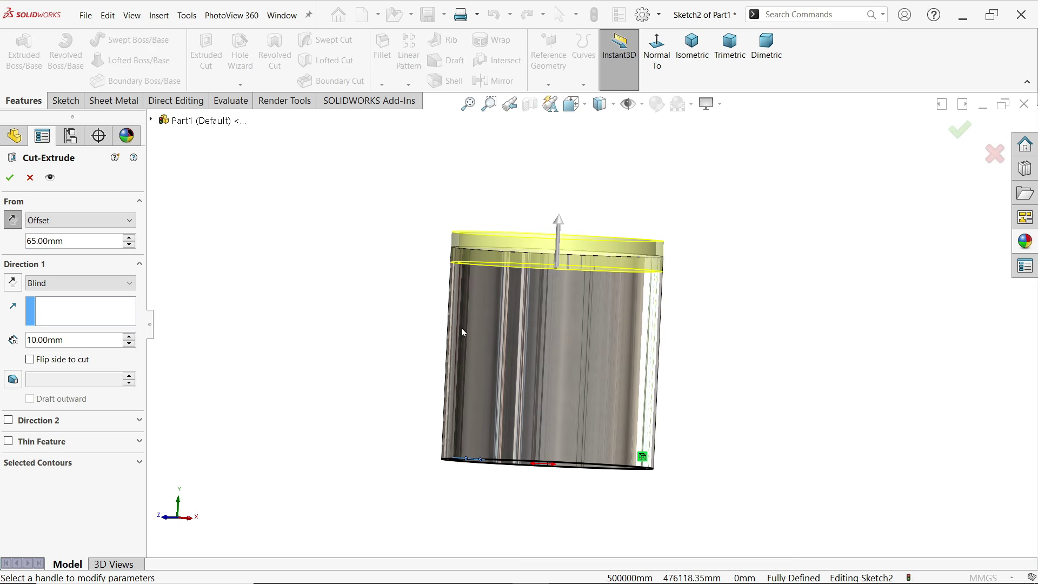
{"action": "scroll", "coordinate": [446, 322], "scroll_direction": "down", "scroll_amount": 3}
{"action": "left_click", "coordinate": [12, 282]}
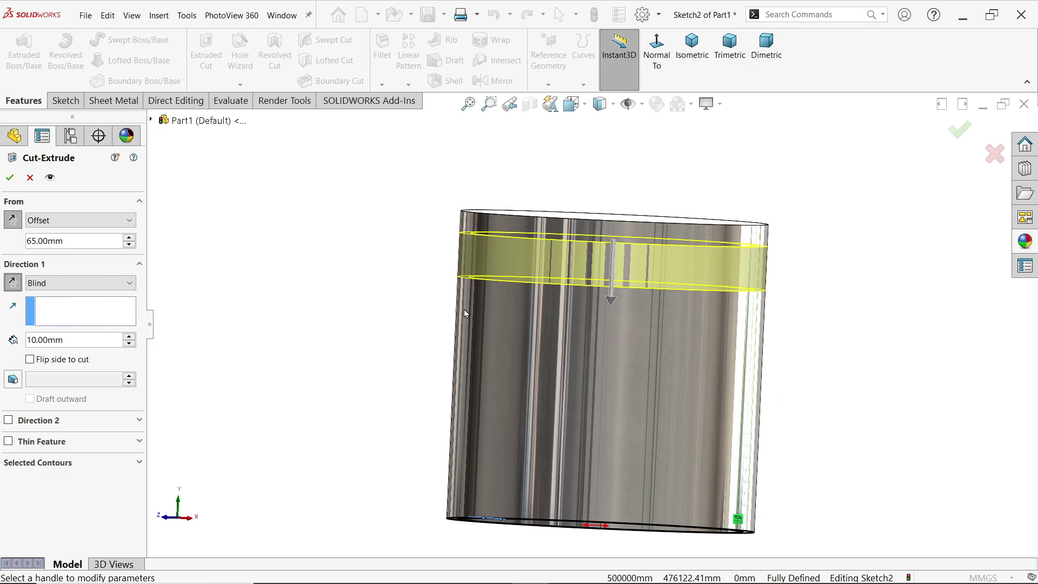
{"action": "double_click", "coordinate": [80, 342]}
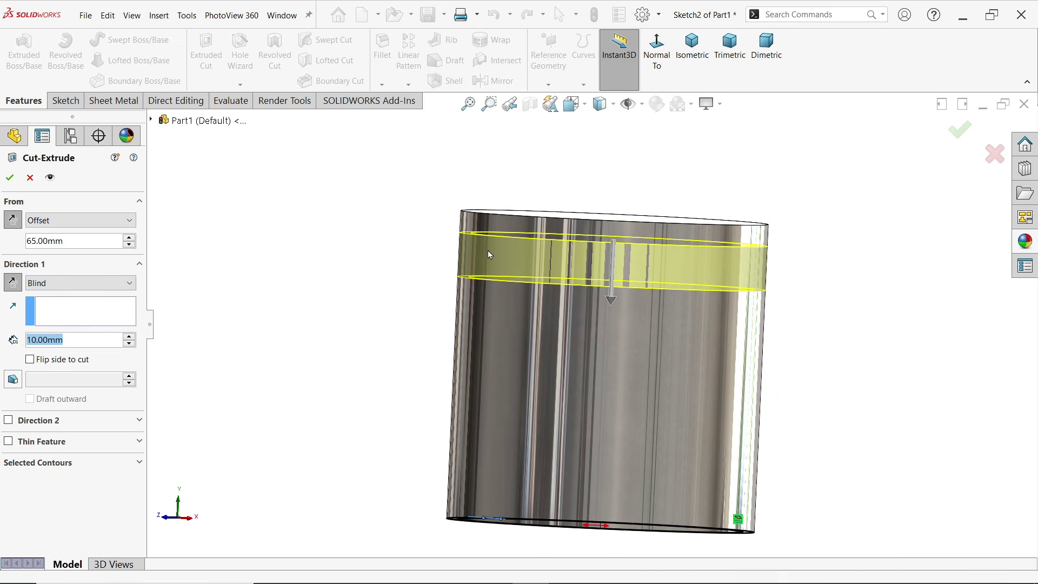
{"action": "type", "text": "2.5"}
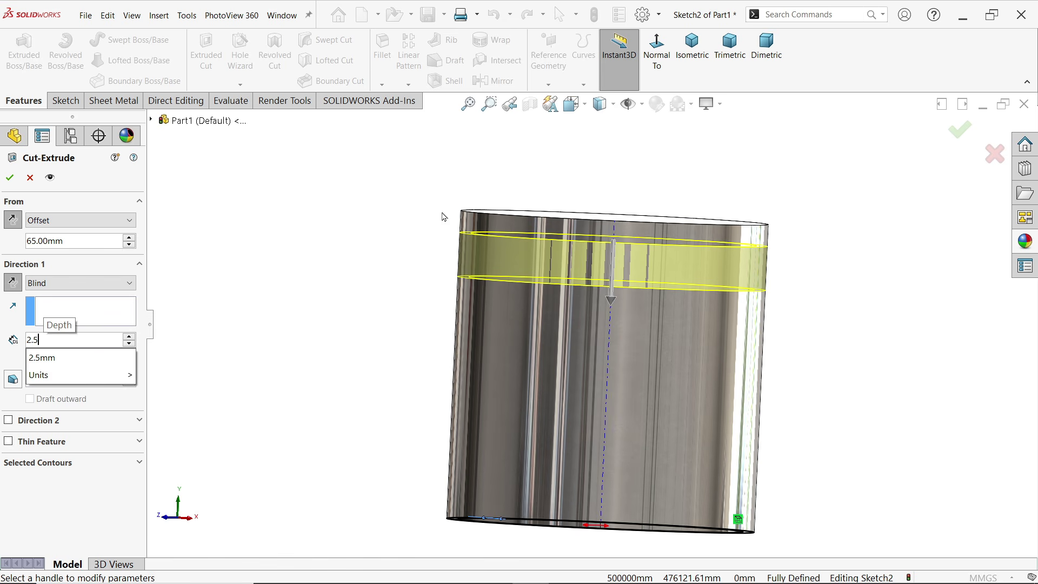
{"action": "key", "text": "Return"}
{"action": "scroll", "coordinate": [517, 249], "scroll_direction": "down", "scroll_amount": 2}
{"action": "scroll", "coordinate": [460, 252], "scroll_direction": "down", "scroll_amount": 1}
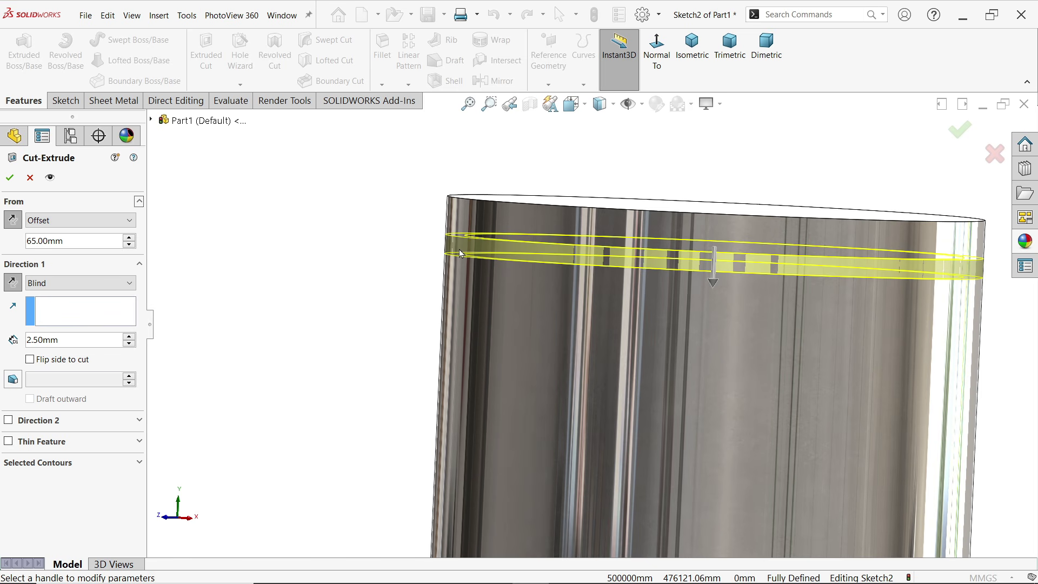
{"action": "left_click", "coordinate": [10, 177]}
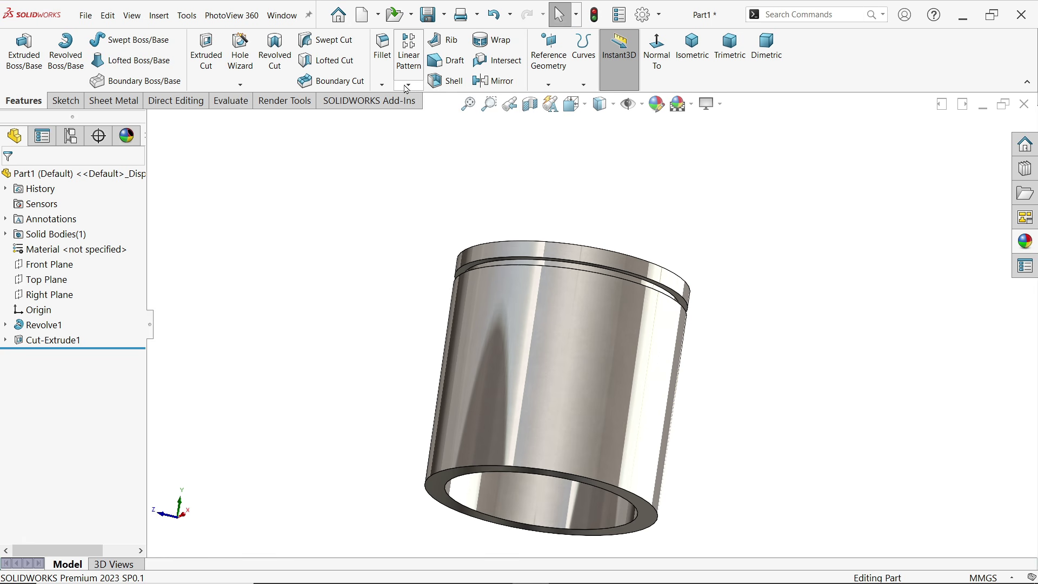
Start a Linear Pattern of the ring groove cut, with the Front Plane as the direction reference
{"action": "left_click", "coordinate": [407, 86]}
{"action": "left_click", "coordinate": [425, 100]}
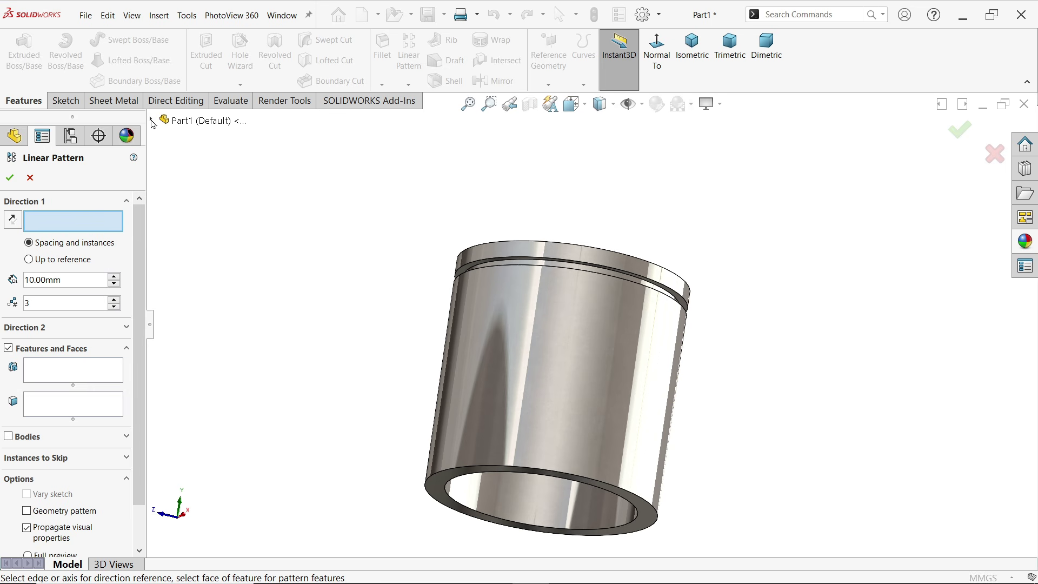
{"action": "left_click", "coordinate": [152, 120]}
{"action": "left_click", "coordinate": [204, 215]}
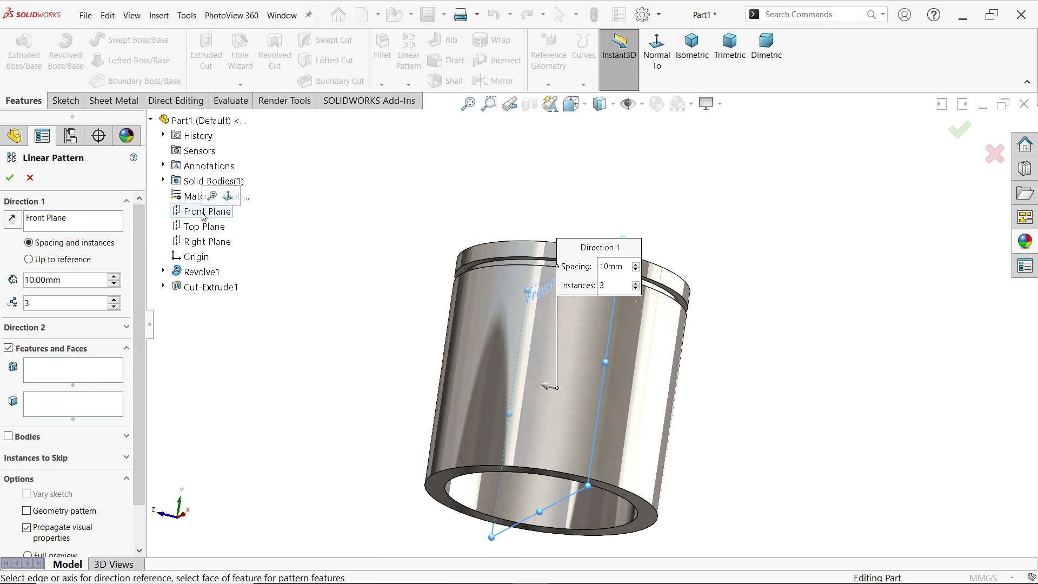
{"action": "left_click", "coordinate": [39, 377]}
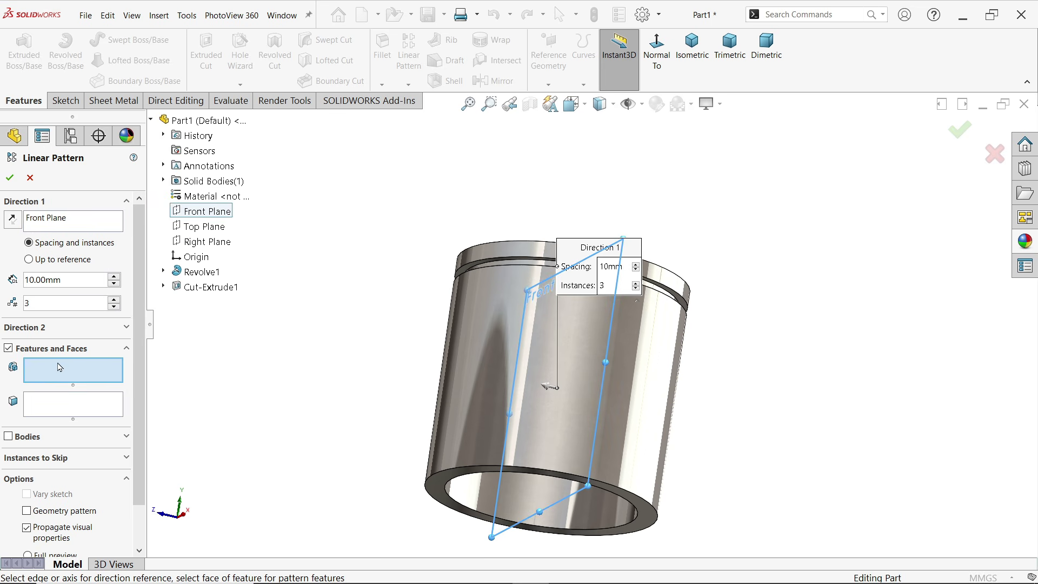
{"action": "left_click", "coordinate": [212, 290]}
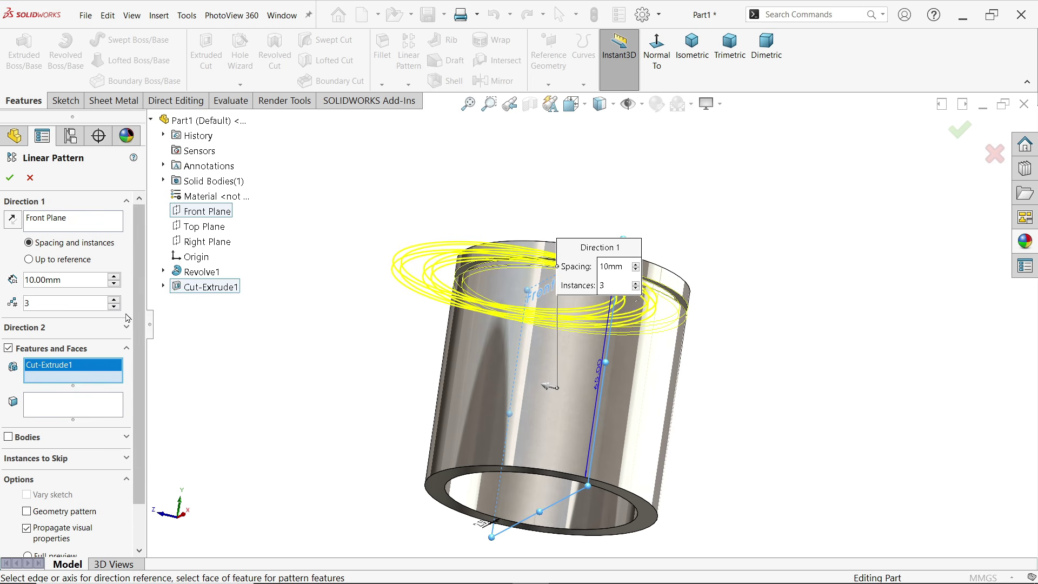
Replace the pattern's direction reference with the Top Plane and reverse the direction towards the piston's open end
{"action": "left_click", "coordinate": [207, 241]}
{"action": "right_click", "coordinate": [64, 226]}
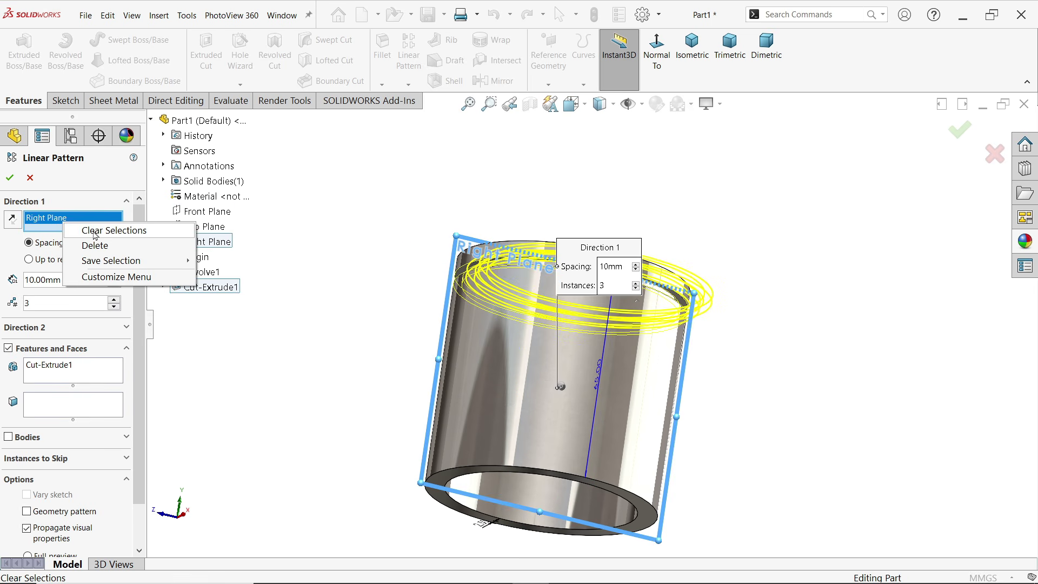
{"action": "left_click", "coordinate": [93, 231]}
{"action": "left_click", "coordinate": [206, 228]}
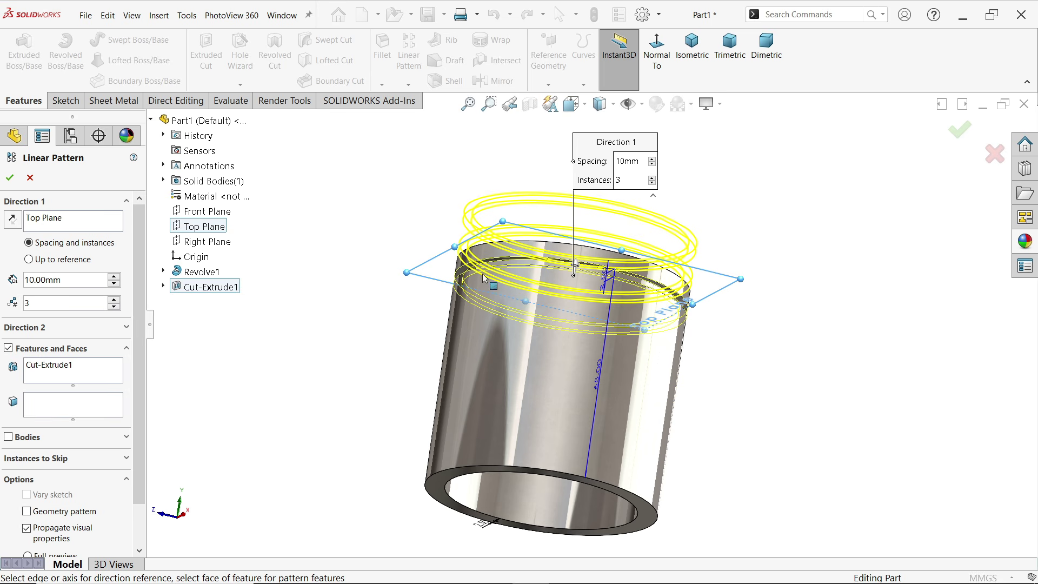
{"action": "scroll", "coordinate": [472, 255], "scroll_direction": "down", "scroll_amount": 5}
{"action": "middle_click_drag", "start_coordinate": [472, 256], "coordinate": [472, 307]}
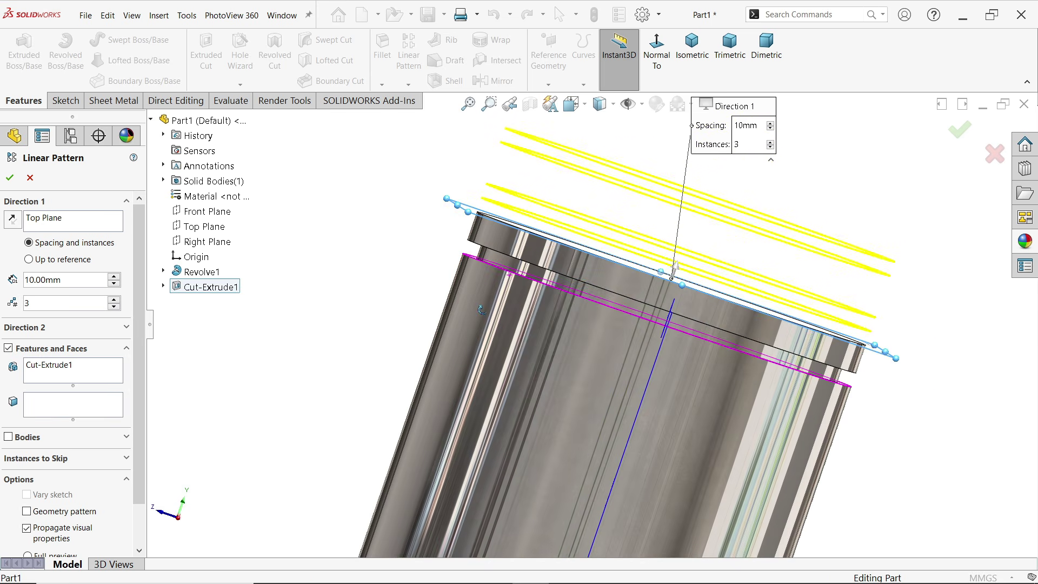
{"action": "left_click", "coordinate": [12, 220]}
{"action": "scroll", "coordinate": [424, 281], "scroll_direction": "down", "scroll_amount": 4}
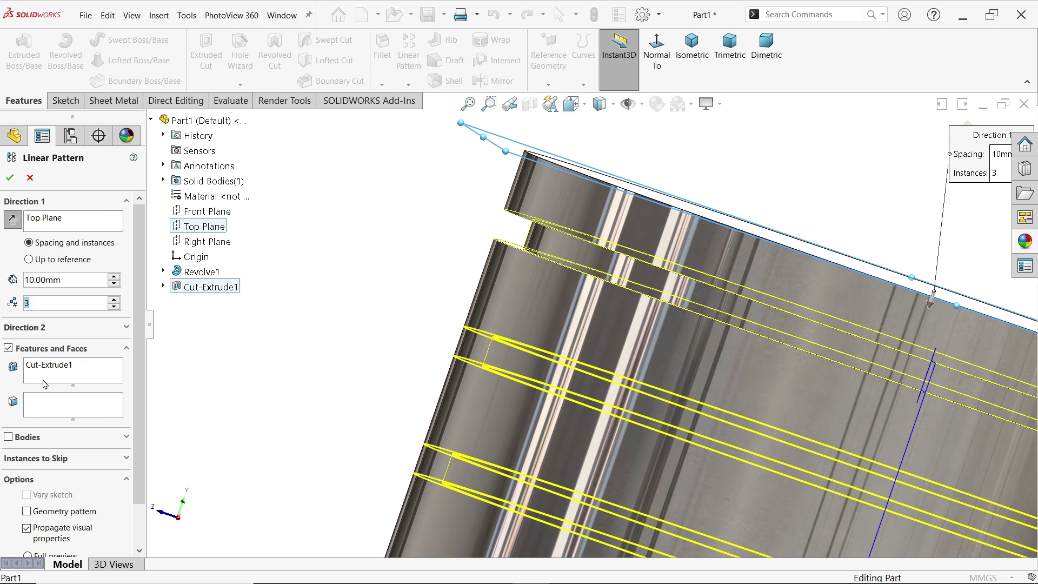
Set the pattern spacing to 2.5+3.5 mm and finish the pattern of three ring grooves
{"action": "left_click_drag", "start_coordinate": [81, 287], "coordinate": [1, 279]}
{"action": "type", "text": "2"}
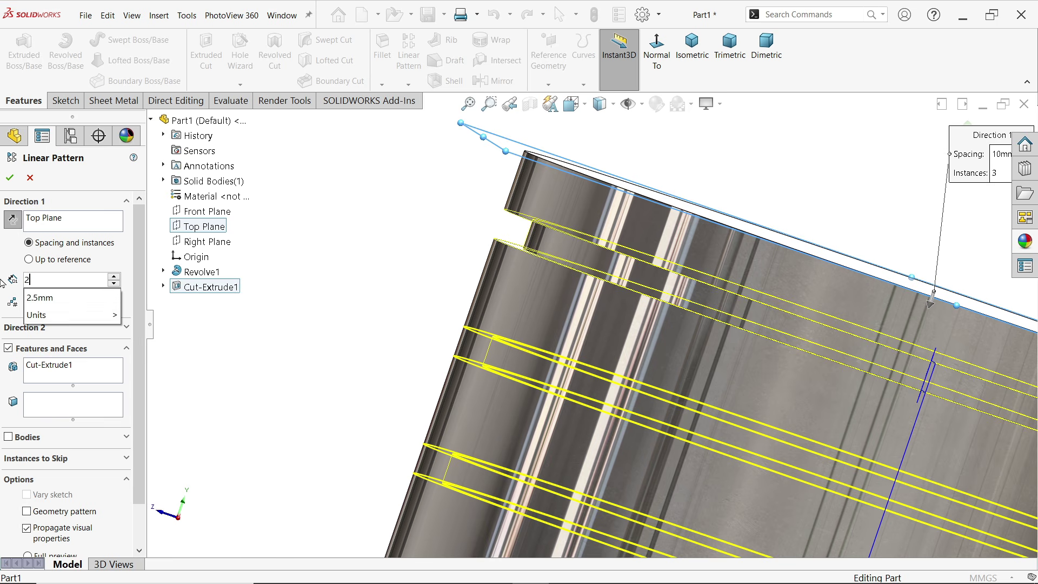
{"action": "type", "text": ".5+3.5"}
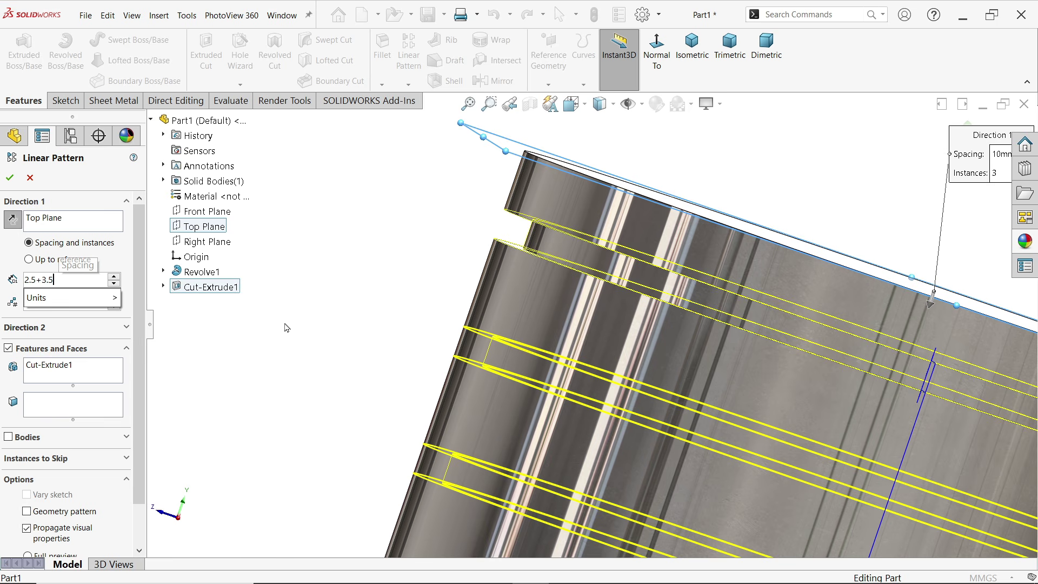
{"action": "key", "text": "Return"}
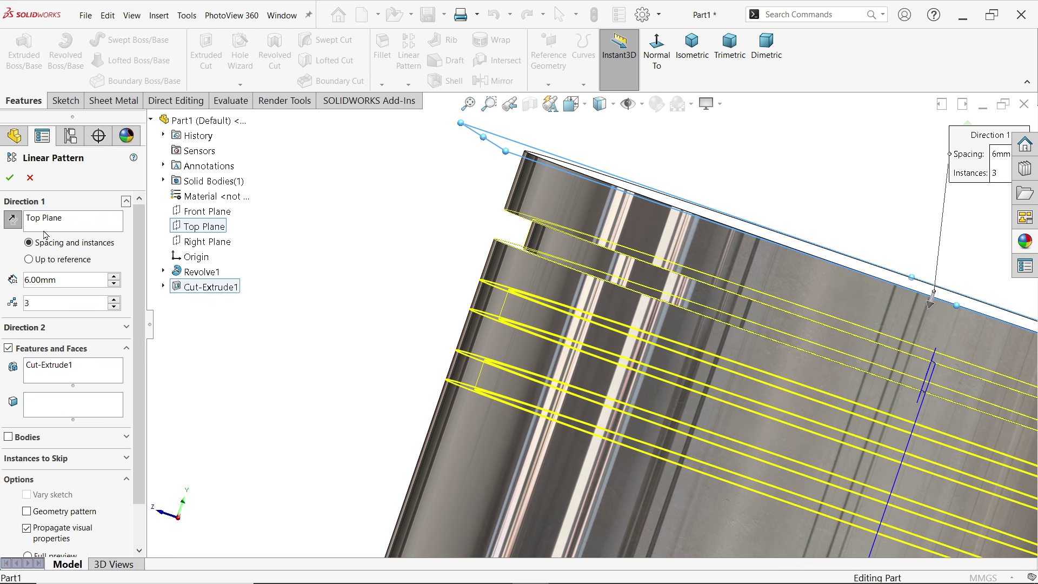
{"action": "left_click", "coordinate": [10, 177]}
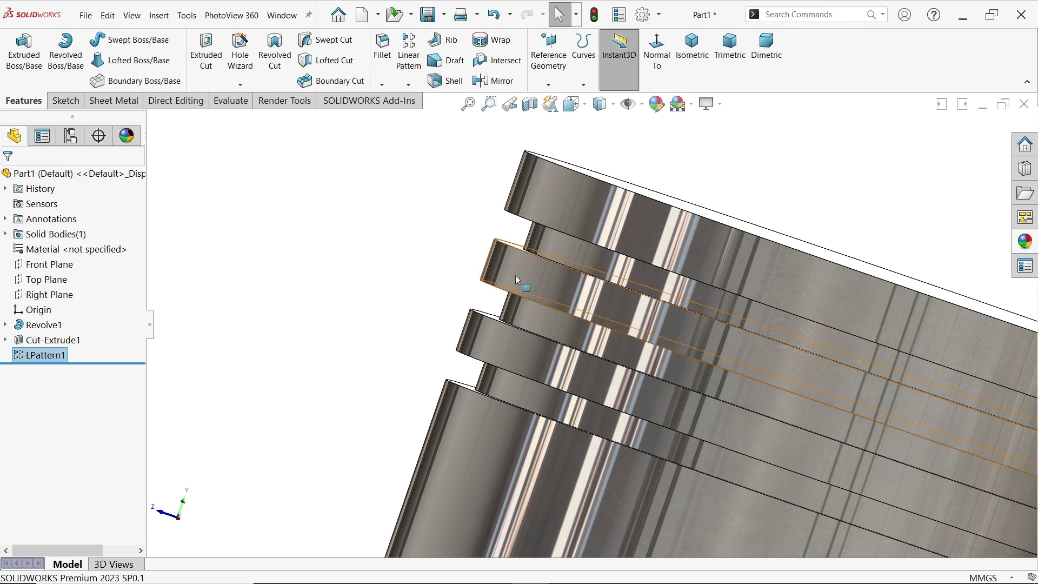
Look up the Dome command with the command search, locate it and start it
{"action": "scroll", "coordinate": [631, 287], "scroll_direction": "up", "scroll_amount": 5}
{"action": "middle_click_drag", "start_coordinate": [684, 368], "coordinate": [656, 366]}
{"action": "scroll", "coordinate": [628, 323], "scroll_direction": "down", "scroll_amount": 5}
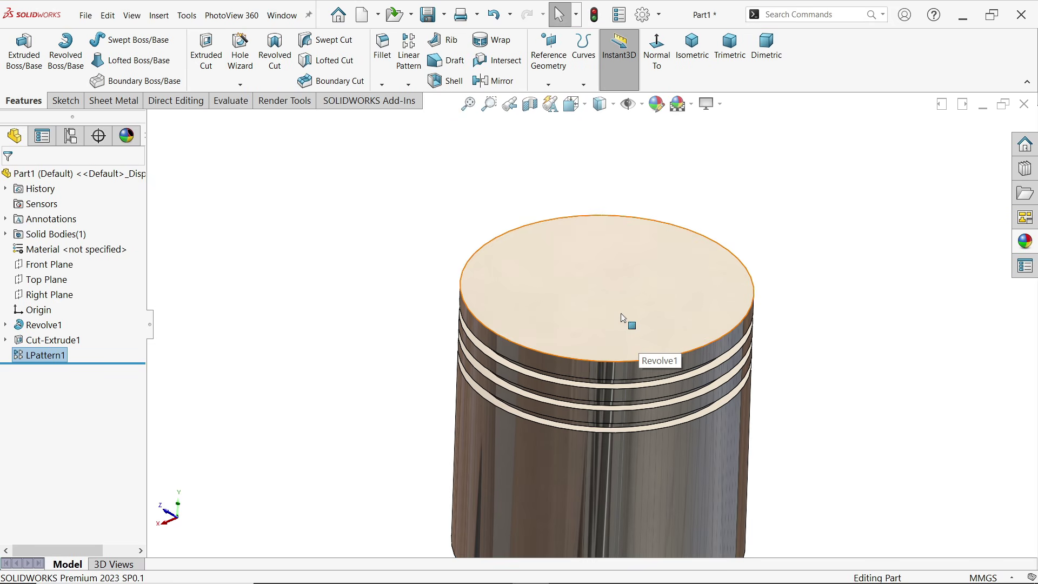
{"action": "left_click", "coordinate": [801, 16]}
{"action": "type", "text": "do"}
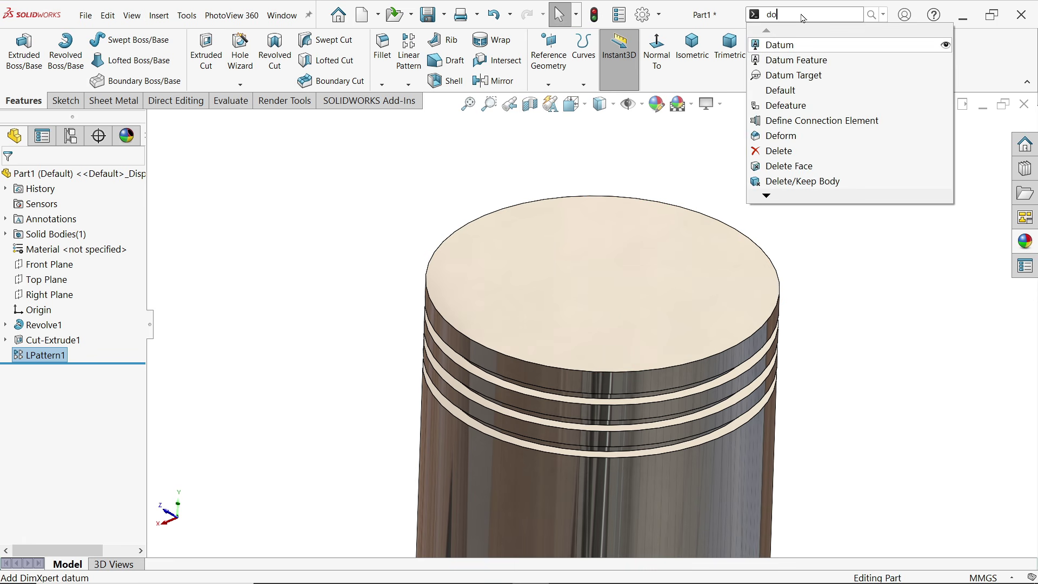
{"action": "type", "text": "m"}
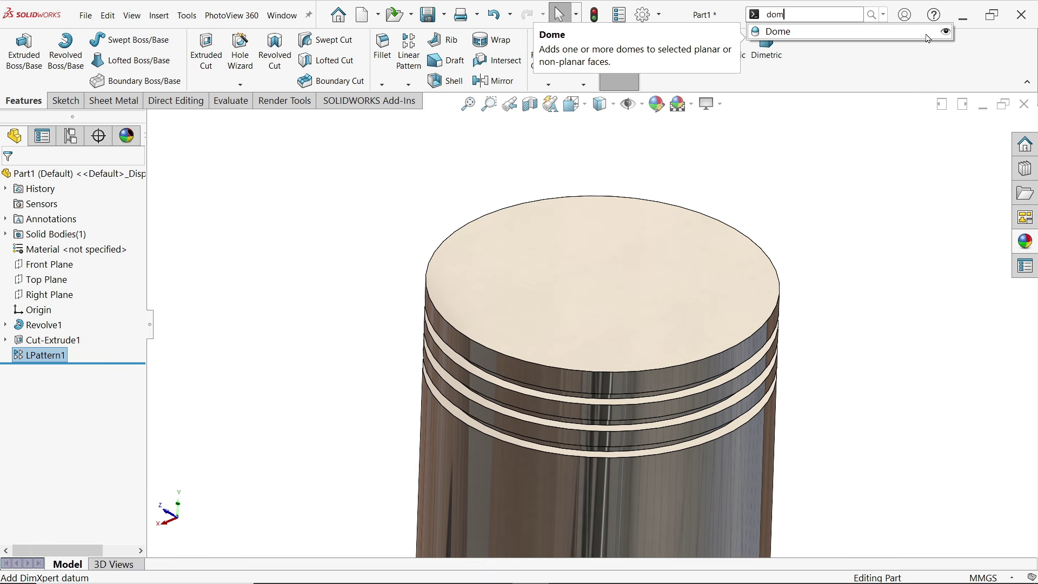
{"action": "left_click", "coordinate": [946, 32]}
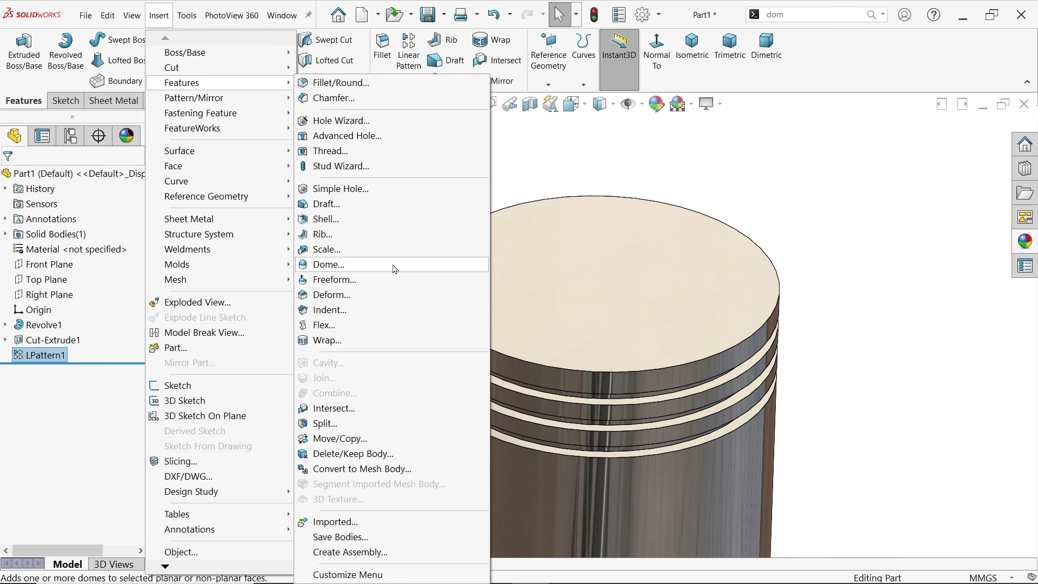
{"action": "left_click", "coordinate": [395, 268]}
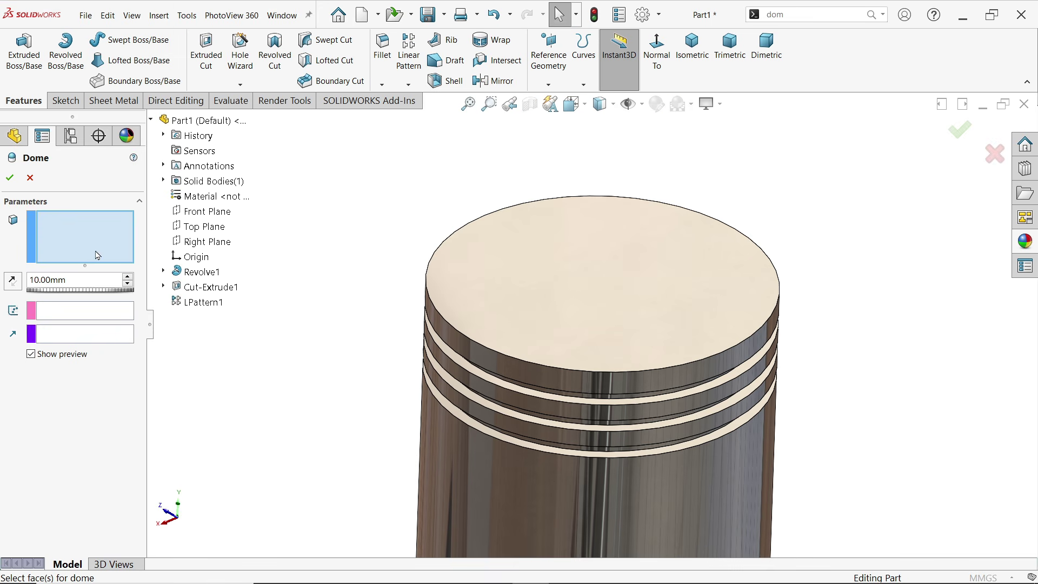
Create a 5 mm dome on the flat end face of the piston's closed end
{"action": "double_click", "coordinate": [69, 283]}
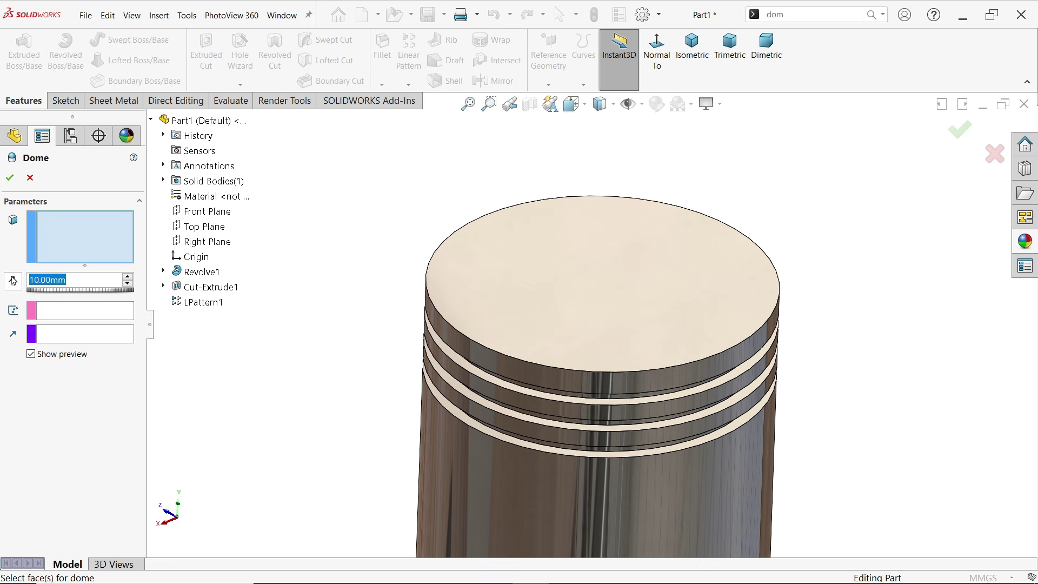
{"action": "type", "text": "5"}
{"action": "left_click", "coordinate": [549, 282]}
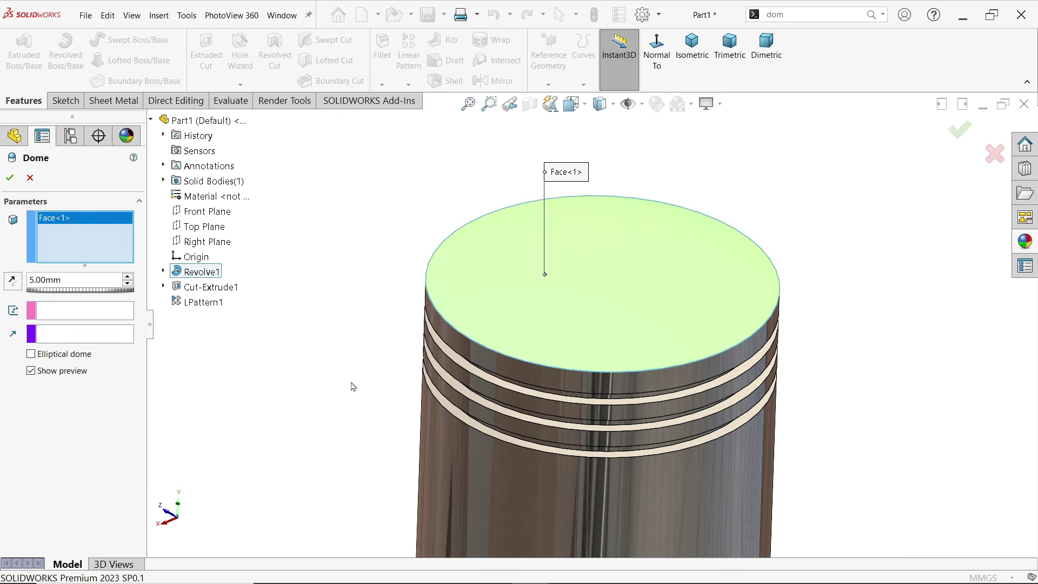
{"action": "middle_click_drag", "start_coordinate": [352, 385], "coordinate": [347, 294]}
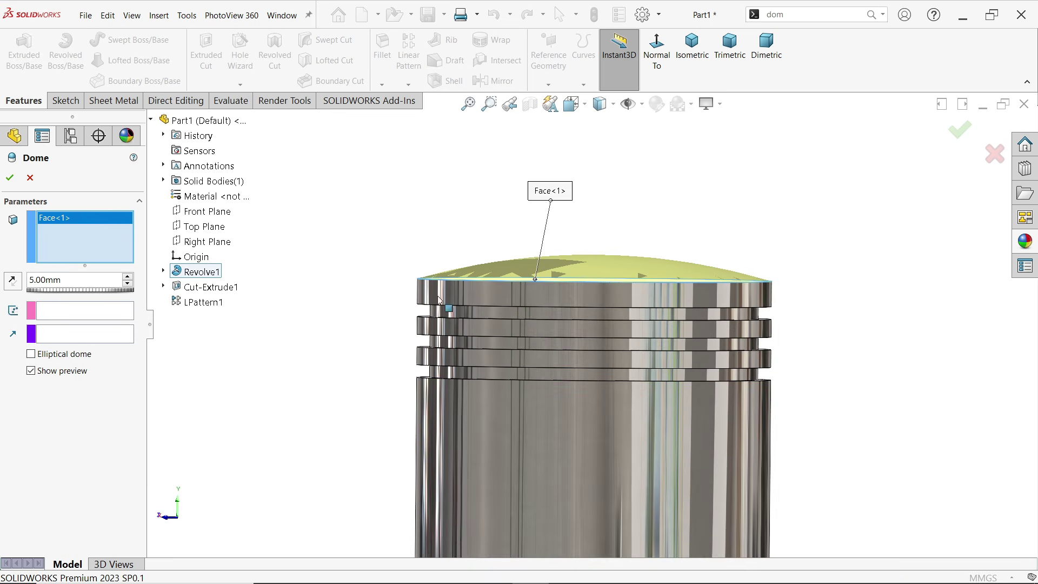
{"action": "scroll", "coordinate": [561, 279], "scroll_direction": "down", "scroll_amount": 4}
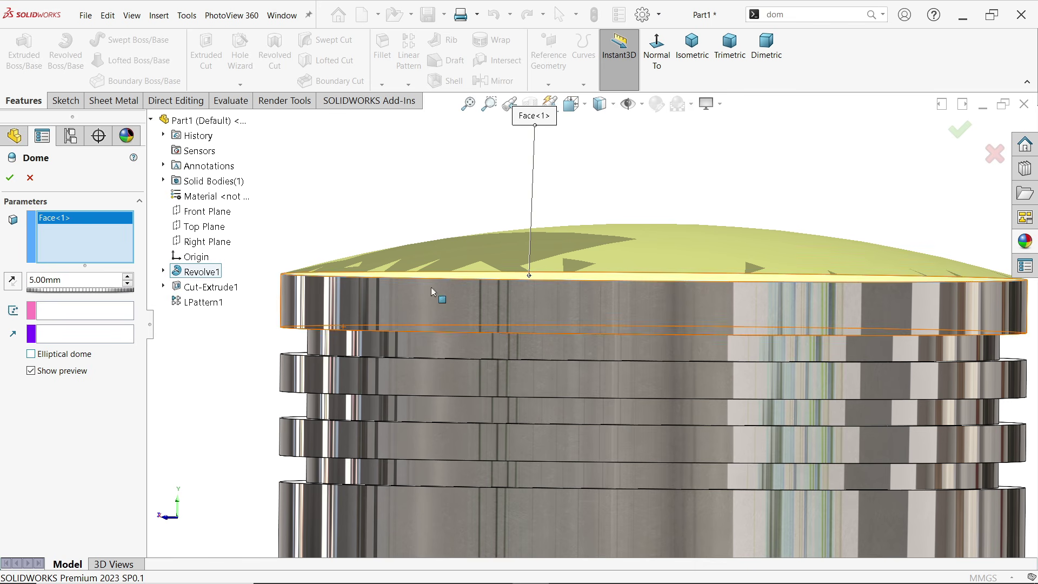
{"action": "left_click", "coordinate": [9, 178]}
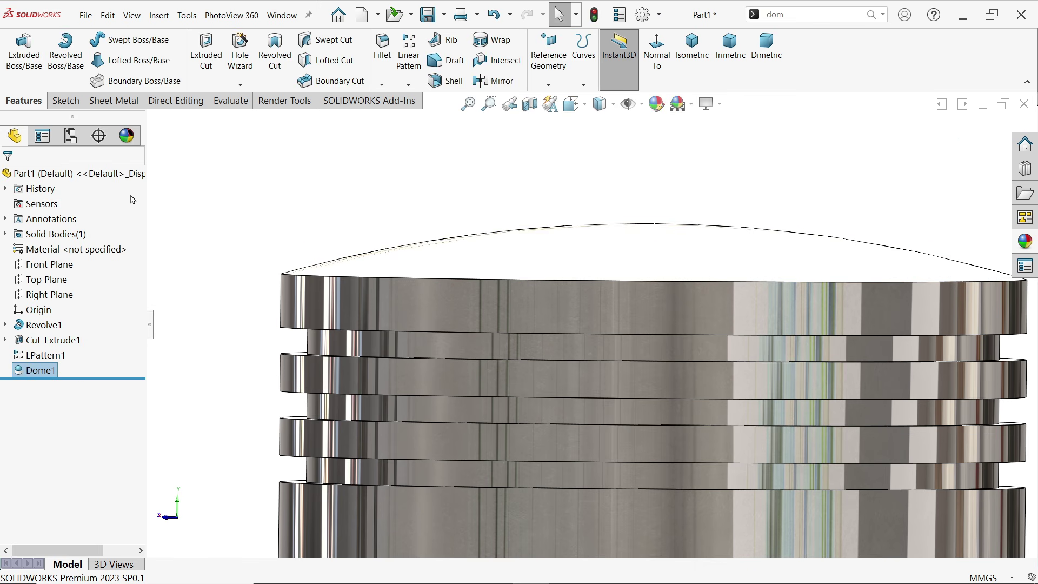
On the Right Plane, sketch a closed trapezoid based on the open end's edge, with a top line about 16.6 mm long
{"action": "left_click", "coordinate": [736, 67]}
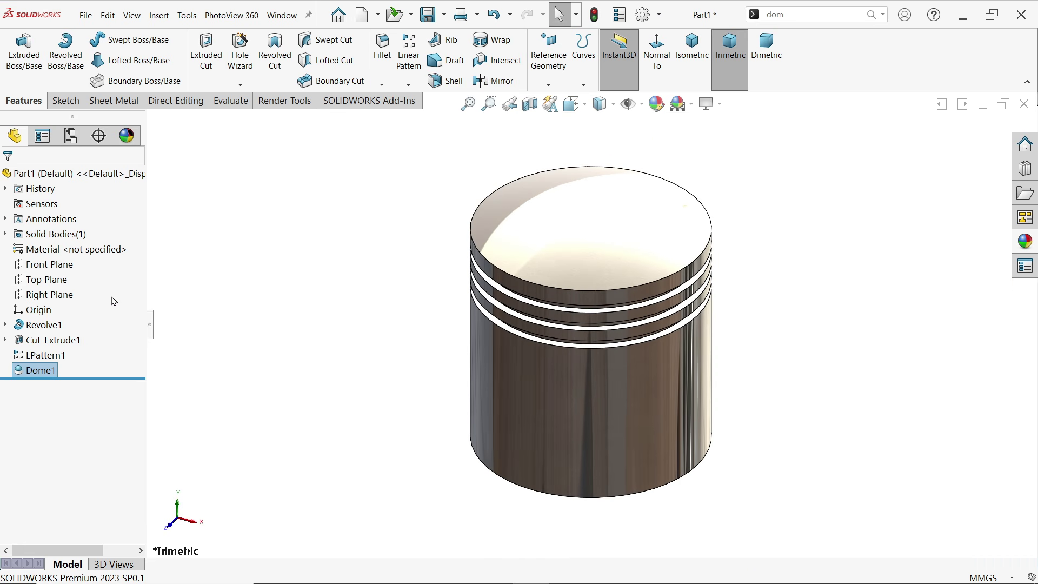
{"action": "left_click", "coordinate": [49, 295]}
{"action": "left_click", "coordinate": [81, 279]}
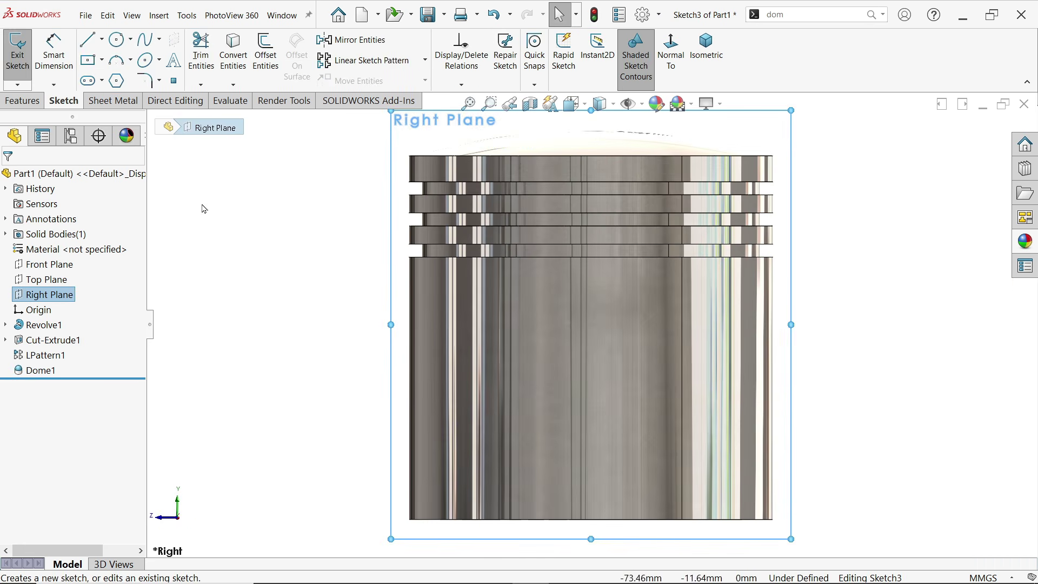
{"action": "left_click", "coordinate": [88, 39]}
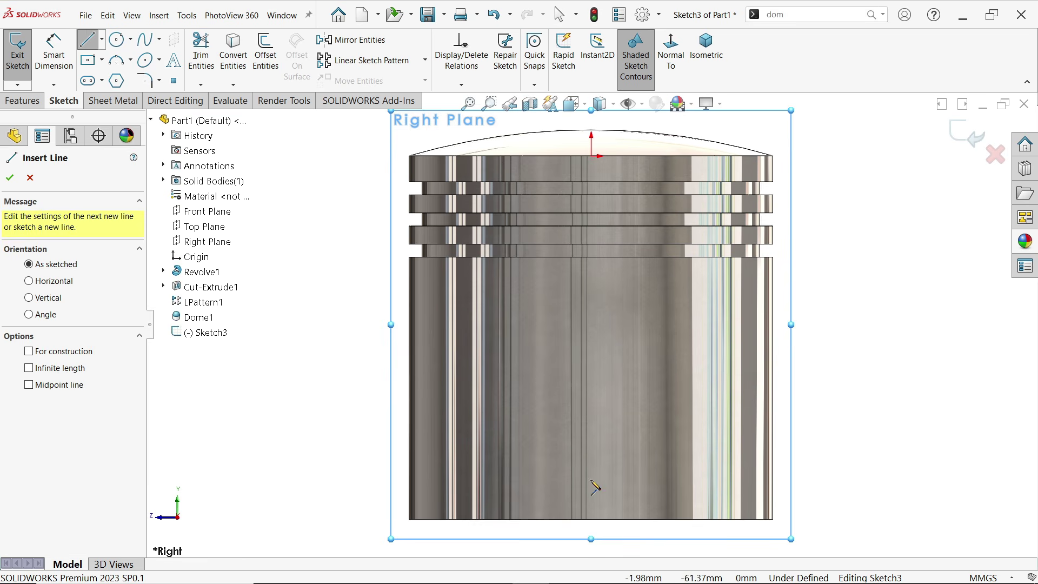
{"action": "left_click", "coordinate": [661, 519]}
{"action": "left_click", "coordinate": [511, 519]}
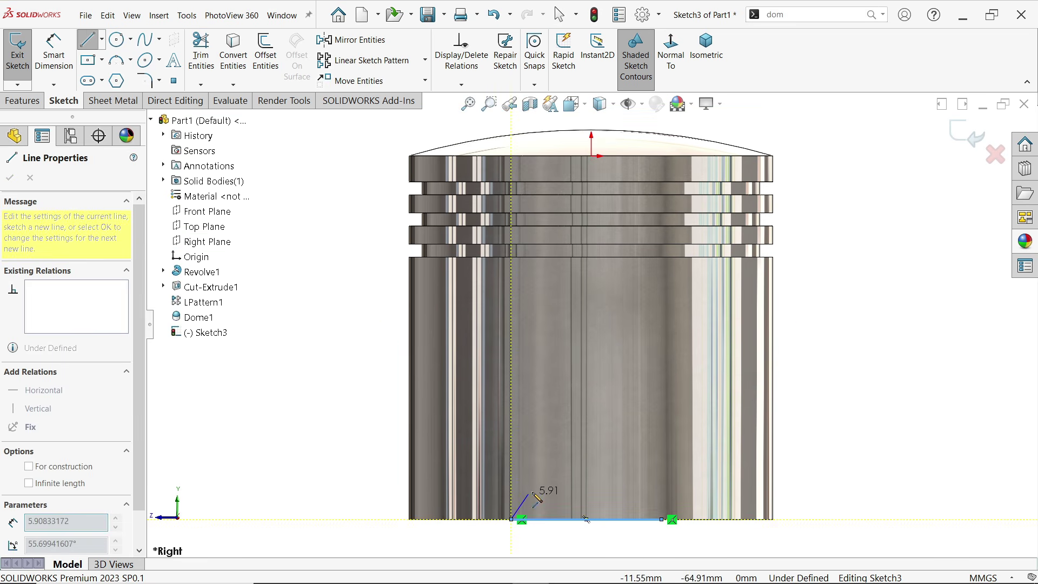
{"action": "left_click", "coordinate": [545, 466]}
{"action": "left_click", "coordinate": [632, 462]}
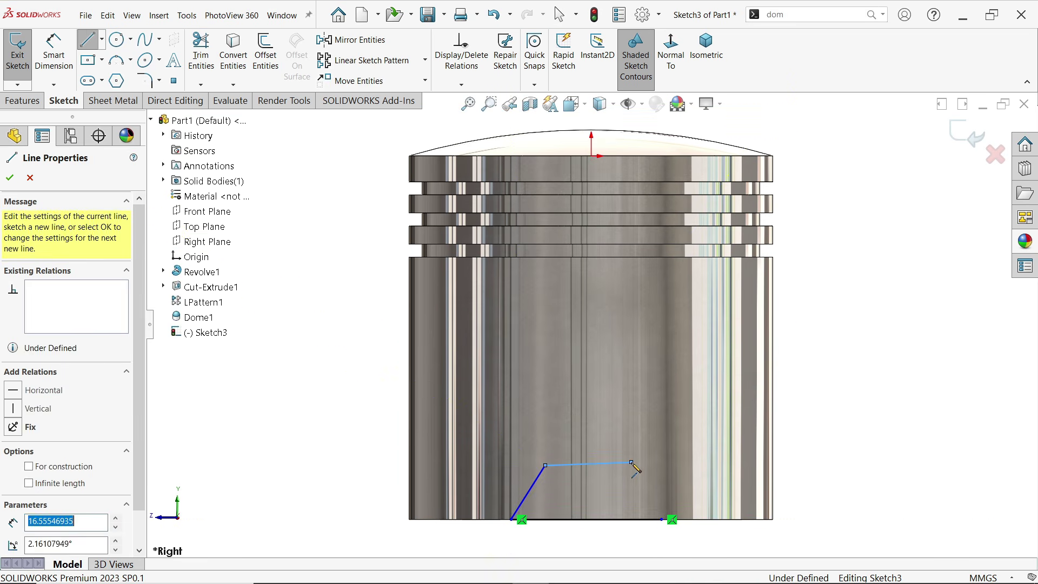
{"action": "left_click", "coordinate": [661, 519]}
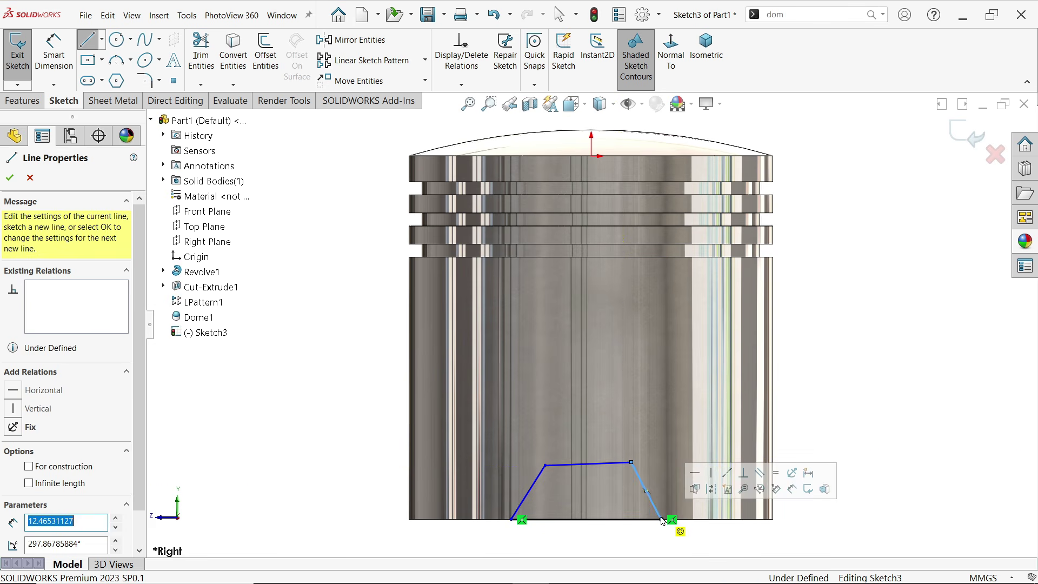
{"action": "right_click", "coordinate": [862, 378]}
{"action": "left_click", "coordinate": [862, 382]}
Make the top line of the trapezoid horizontal
{"action": "scroll", "coordinate": [649, 519], "scroll_direction": "down", "scroll_amount": 3}
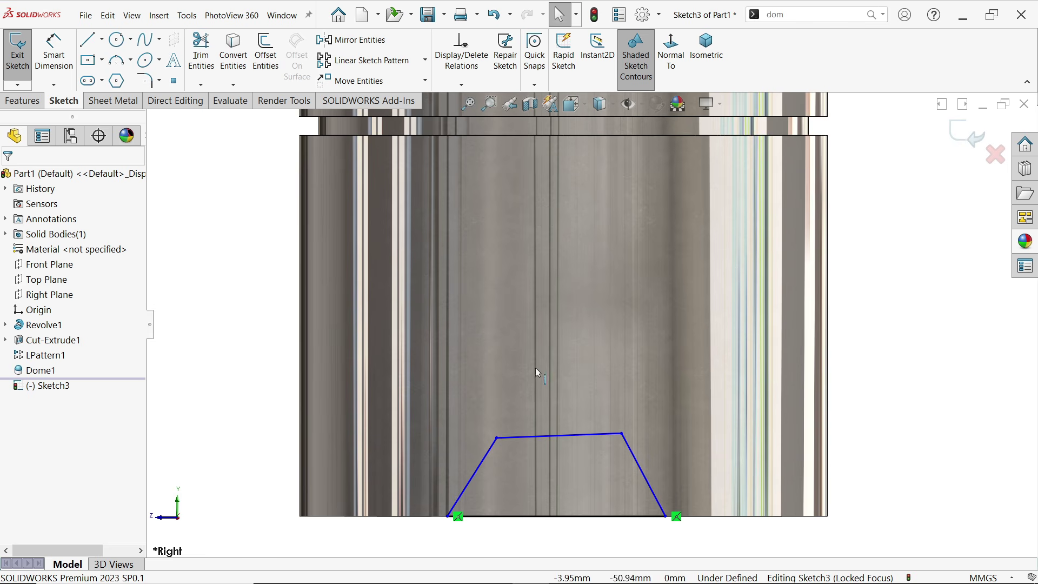
{"action": "left_click", "coordinate": [564, 440]}
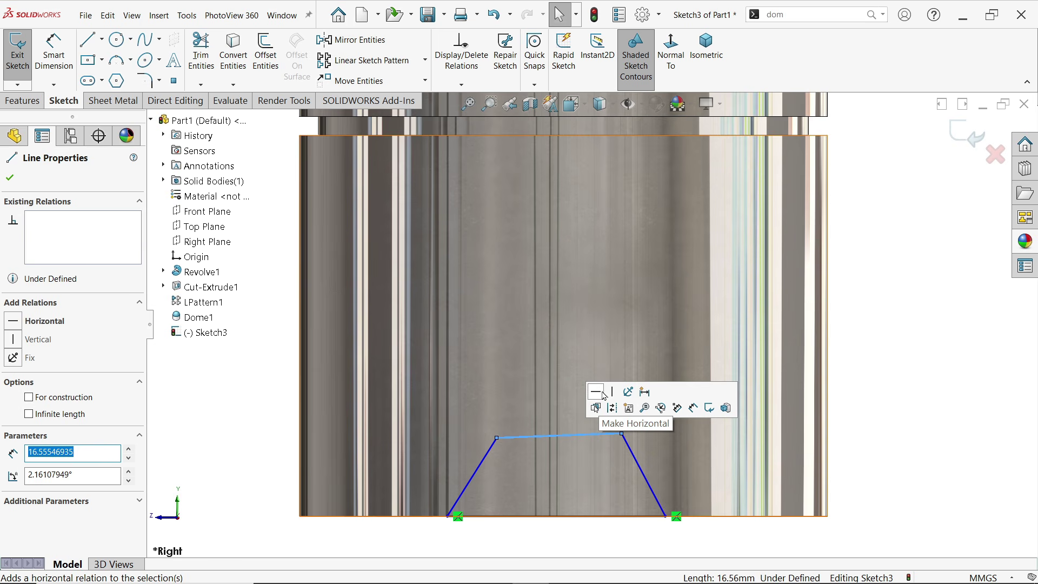
{"action": "left_click", "coordinate": [599, 394]}
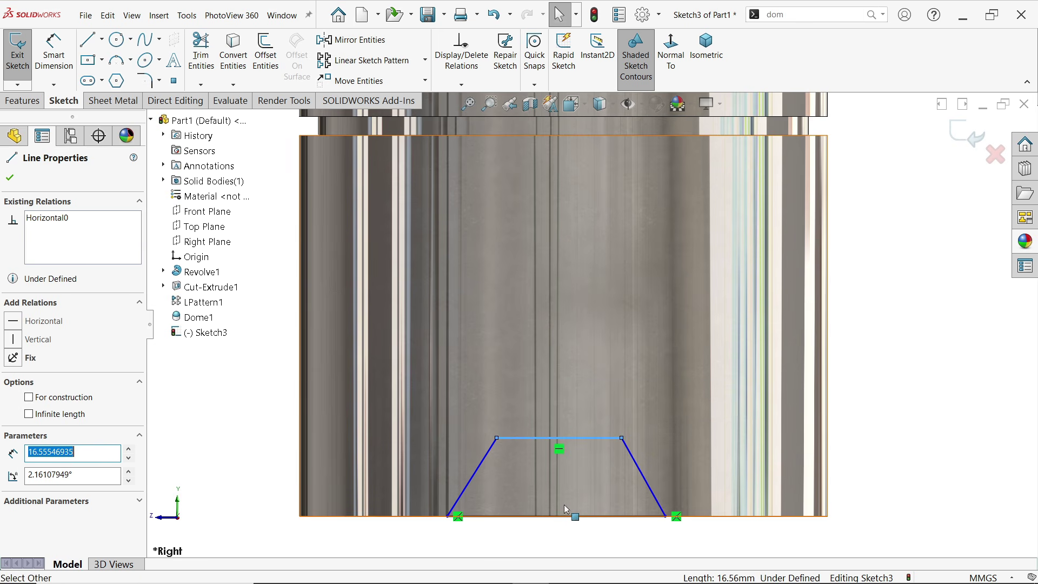
Draw a centerline between the midpoints of the trapezoid's top and bottom lines and make it vertical
{"action": "left_click", "coordinate": [102, 40]}
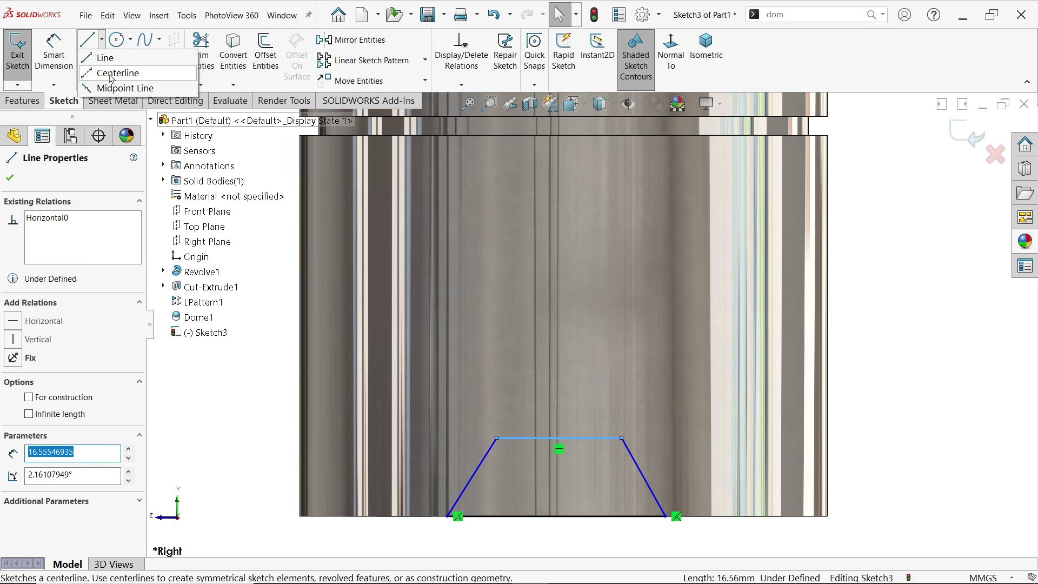
{"action": "left_click", "coordinate": [115, 72]}
{"action": "left_click", "coordinate": [560, 437]}
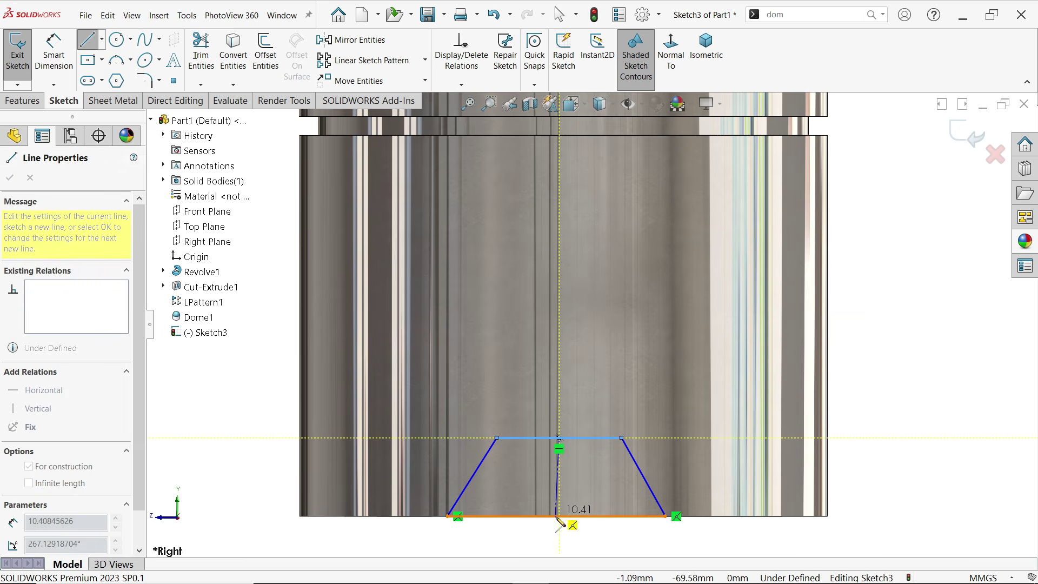
{"action": "left_click", "coordinate": [557, 517]}
{"action": "right_click", "coordinate": [669, 428]}
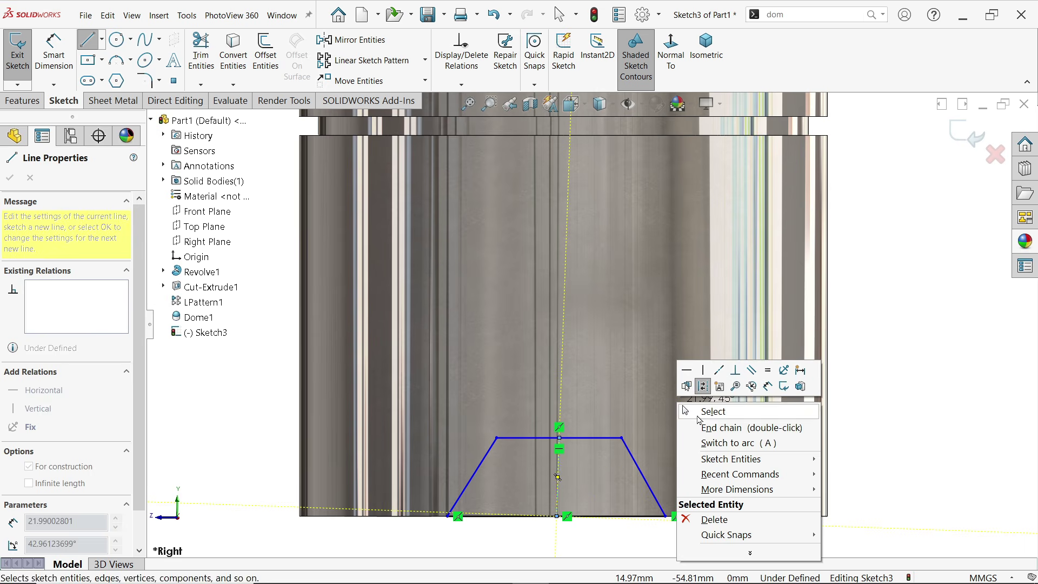
{"action": "left_click", "coordinate": [698, 408]}
{"action": "left_click", "coordinate": [556, 480]}
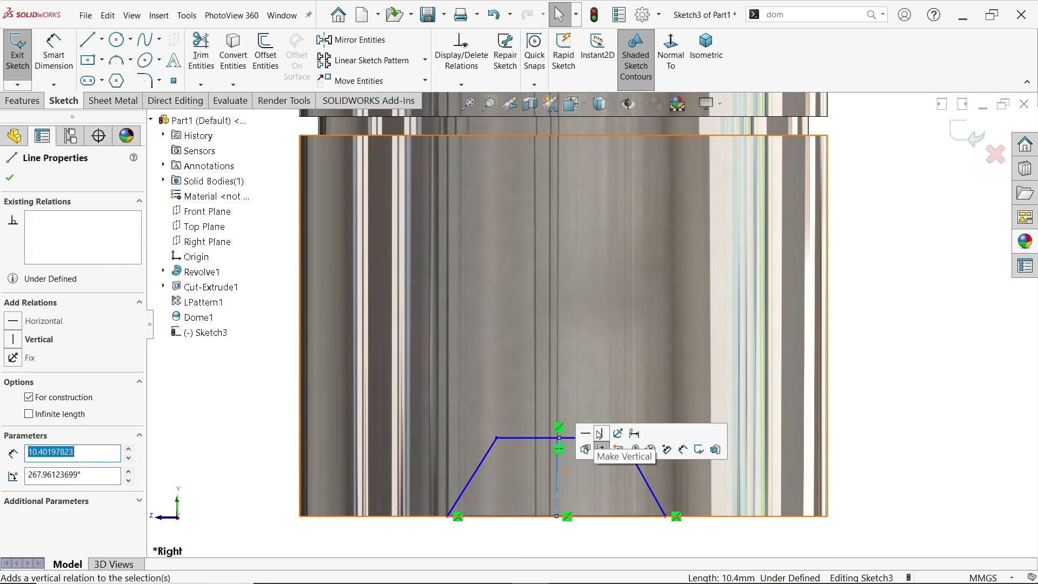
{"action": "left_click", "coordinate": [600, 434]}
Dimension the trapezoid's bottom line to 30 mm
{"action": "left_click", "coordinate": [56, 50]}
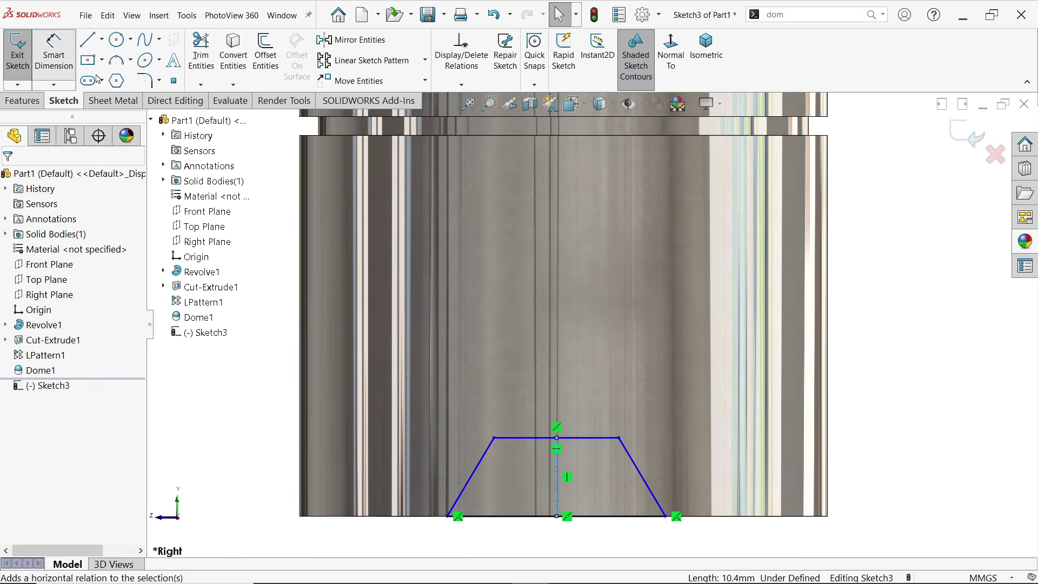
{"action": "scroll", "coordinate": [487, 364], "scroll_direction": "up", "scroll_amount": 4}
{"action": "scroll", "coordinate": [533, 383], "scroll_direction": "down", "scroll_amount": 5}
{"action": "left_click", "coordinate": [684, 470]}
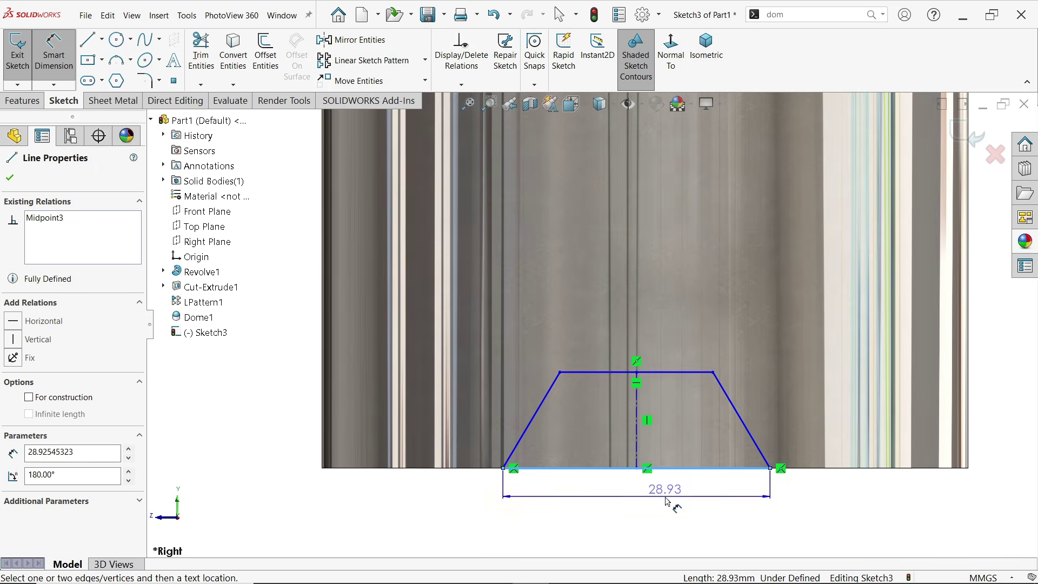
{"action": "left_click", "coordinate": [666, 490]}
{"action": "type", "text": "30"}
{"action": "left_click", "coordinate": [598, 477]}
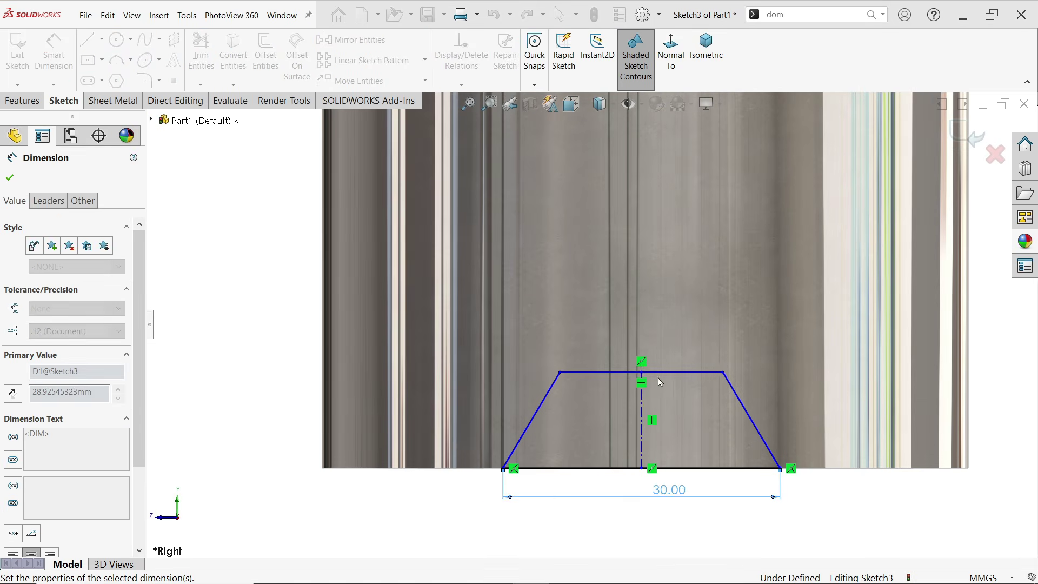
Dimension the trapezoid's top line to 20 mm and its height along the centerline to 10 mm
{"action": "left_click", "coordinate": [667, 373]}
{"action": "left_click", "coordinate": [661, 322]}
{"action": "type", "text": "20"}
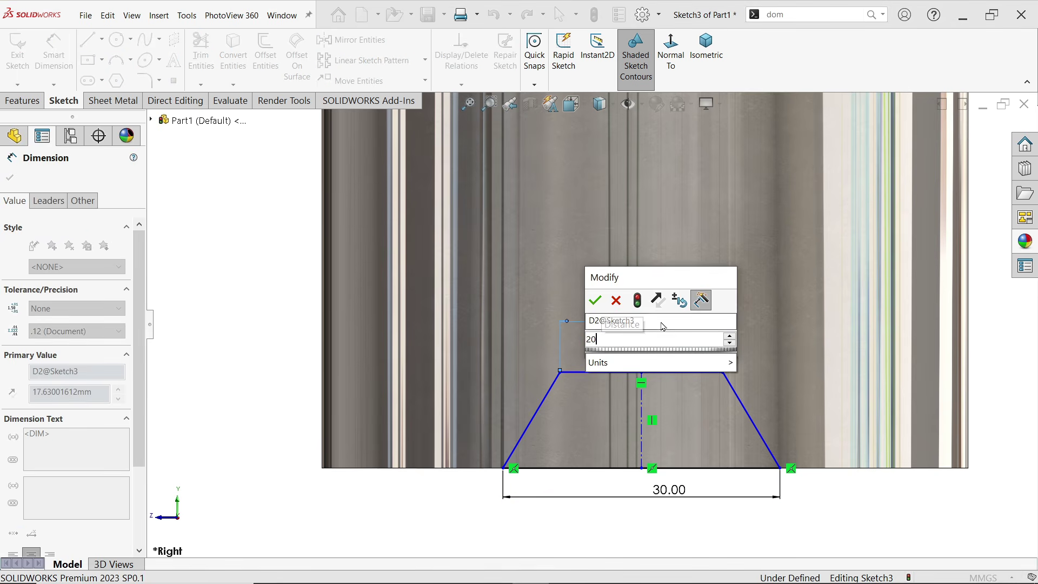
{"action": "key", "text": "Return"}
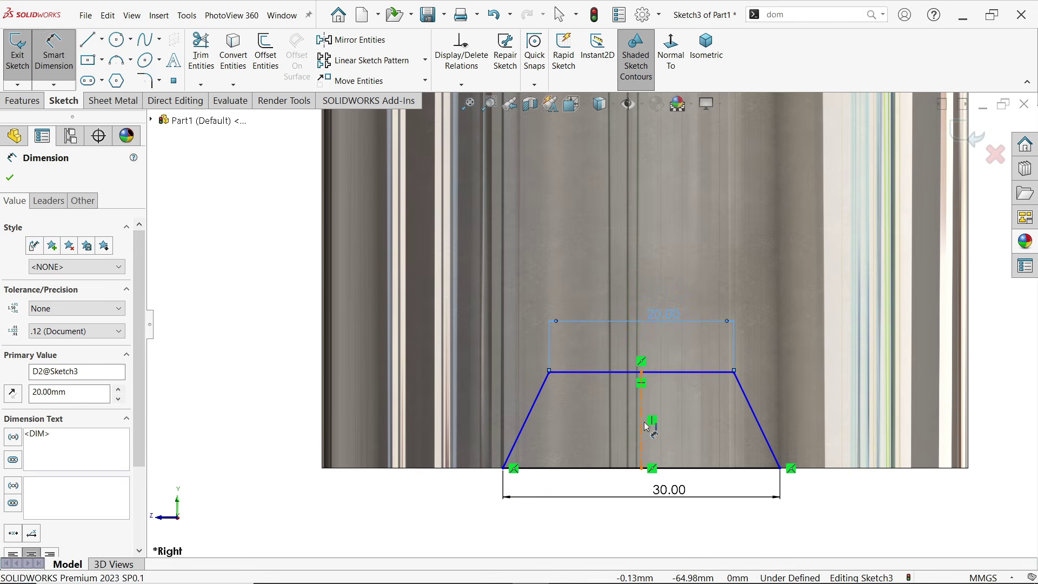
{"action": "left_click", "coordinate": [648, 424]}
{"action": "left_click", "coordinate": [990, 414]}
{"action": "type", "text": "10"}
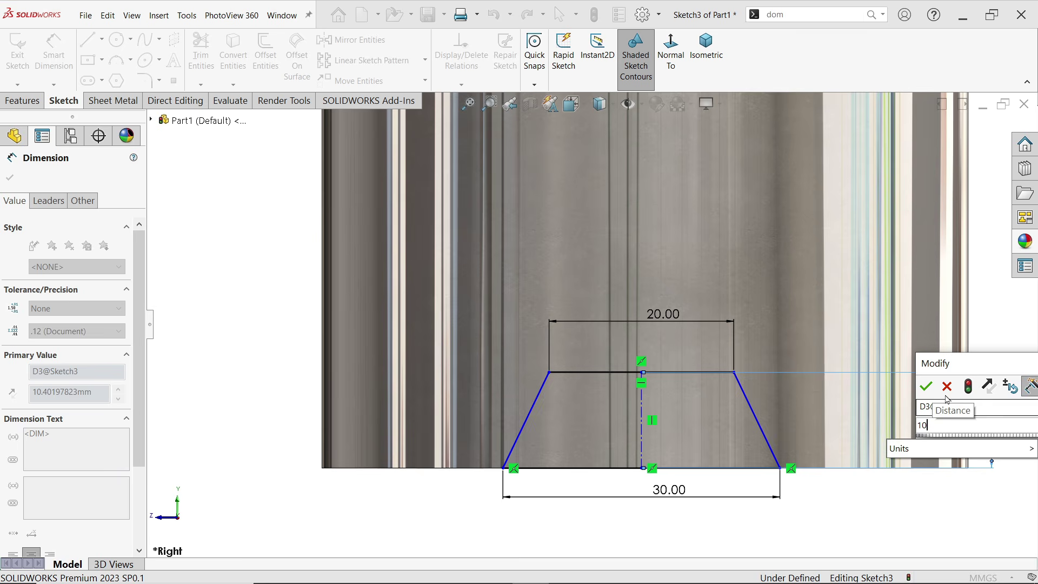
{"action": "key", "text": "Return"}
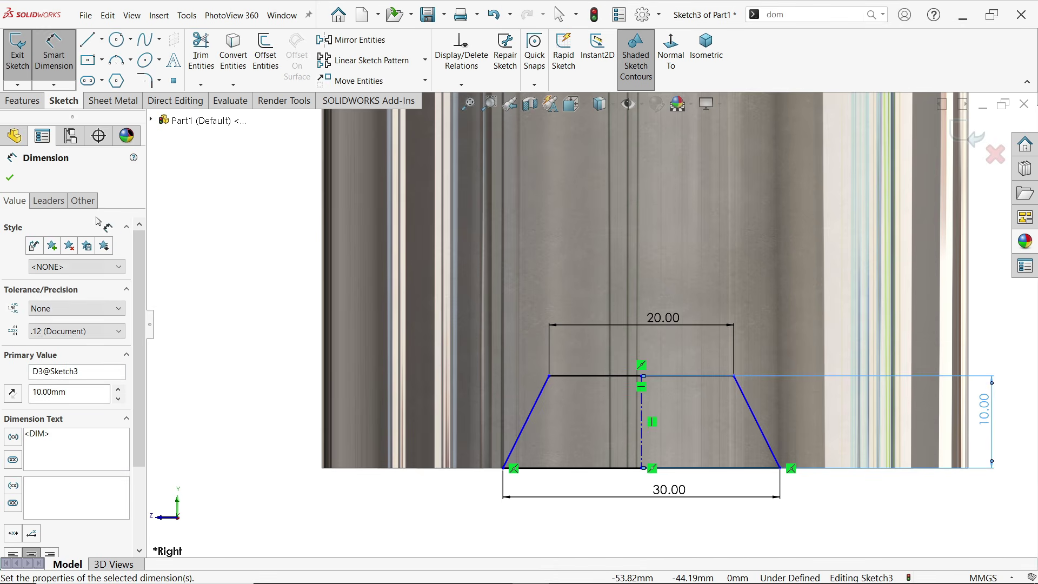
{"action": "left_click", "coordinate": [10, 179]}
Make the trapezoid's vertical centerline coincident with the origin
{"action": "scroll", "coordinate": [514, 298], "scroll_direction": "up", "scroll_amount": 3}
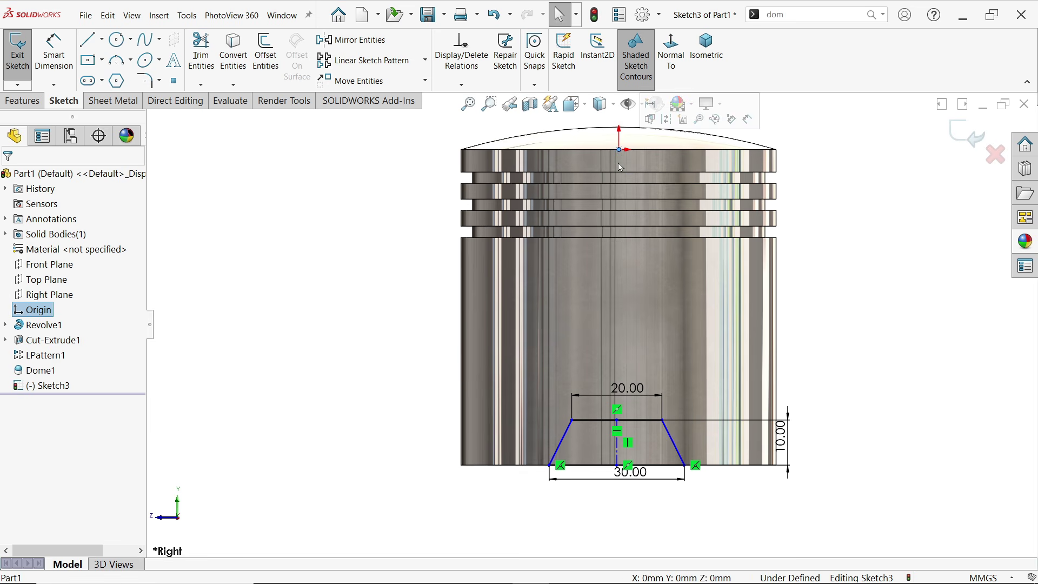
{"action": "middle_click_drag", "start_coordinate": [617, 157], "coordinate": [603, 136], "text": "ctrl"}
{"action": "left_click", "coordinate": [607, 128]}
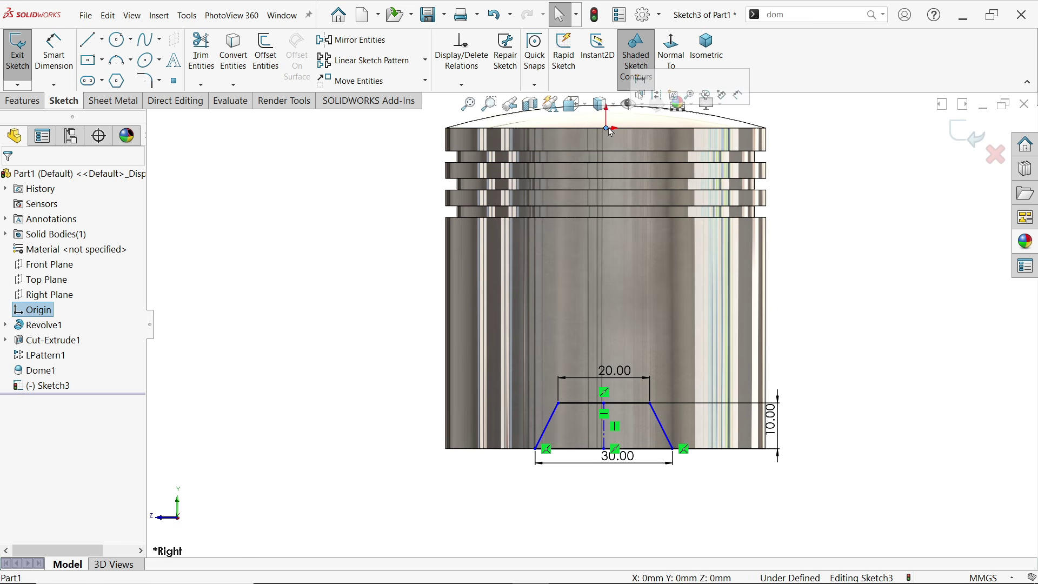
{"action": "scroll", "coordinate": [600, 404], "scroll_direction": "down", "scroll_amount": 3}
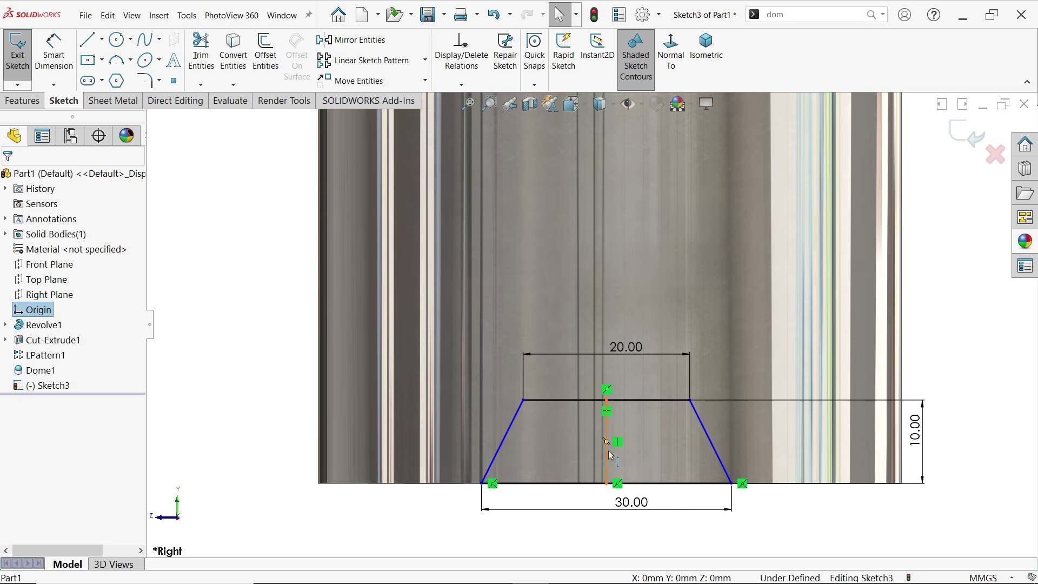
{"action": "left_click", "coordinate": [608, 449], "text": "ctrl"}
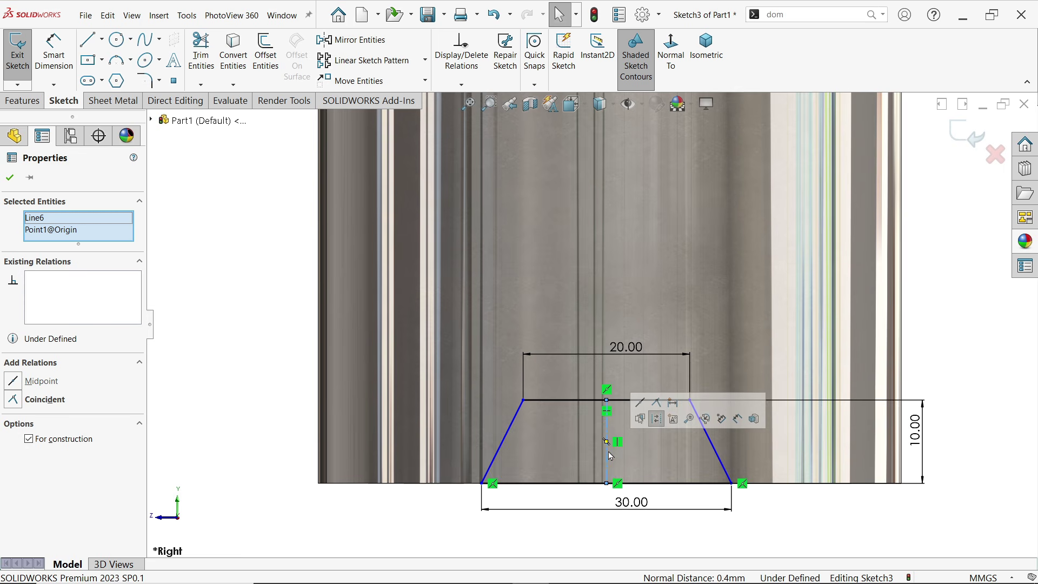
{"action": "left_click", "coordinate": [658, 404]}
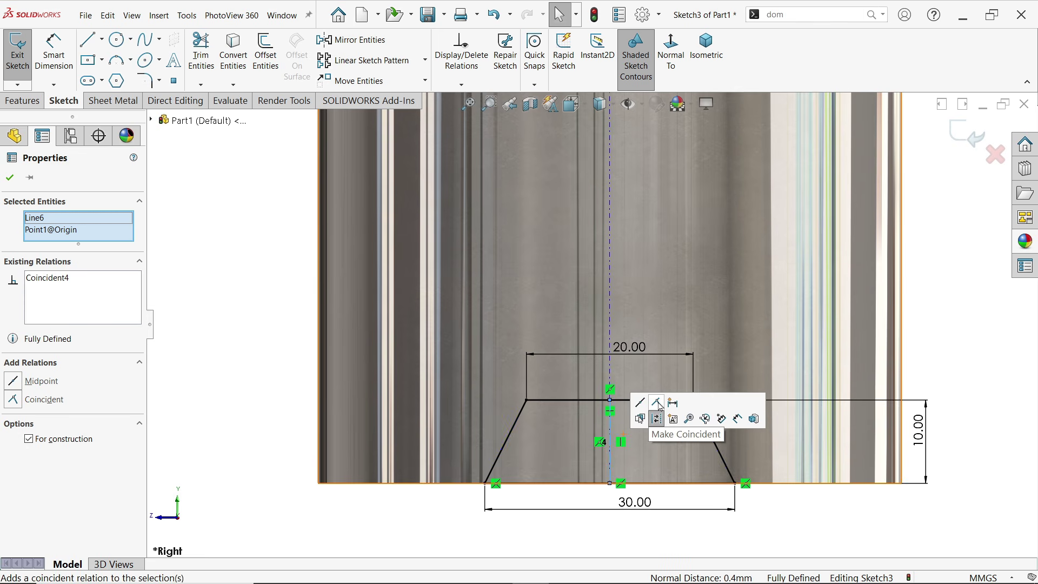
{"action": "left_click", "coordinate": [290, 347]}
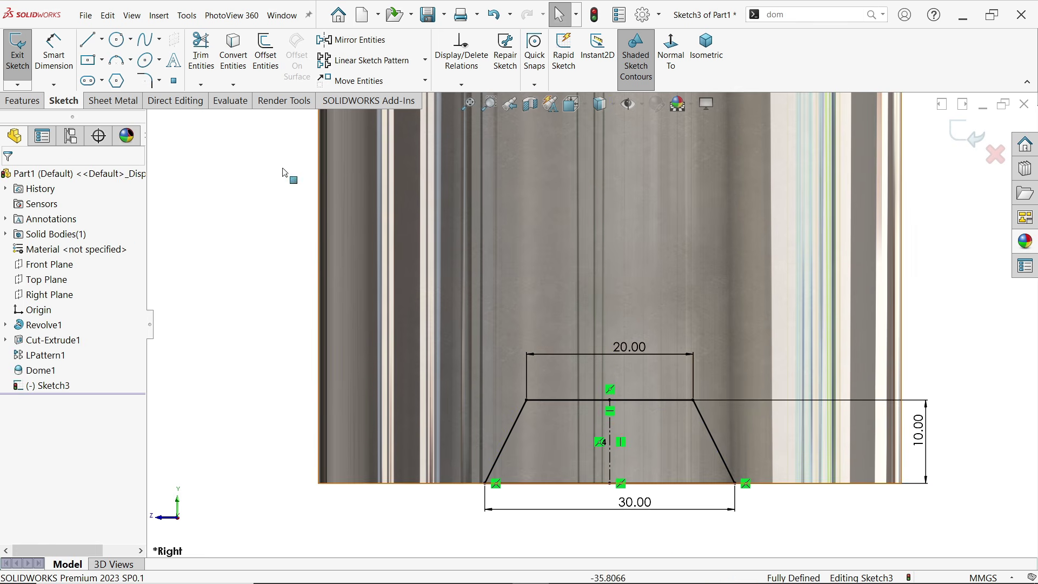
Cut-extrude the trapezoid sketch through the piston skirt with the Through All - Both end condition
{"action": "left_click", "coordinate": [24, 103]}
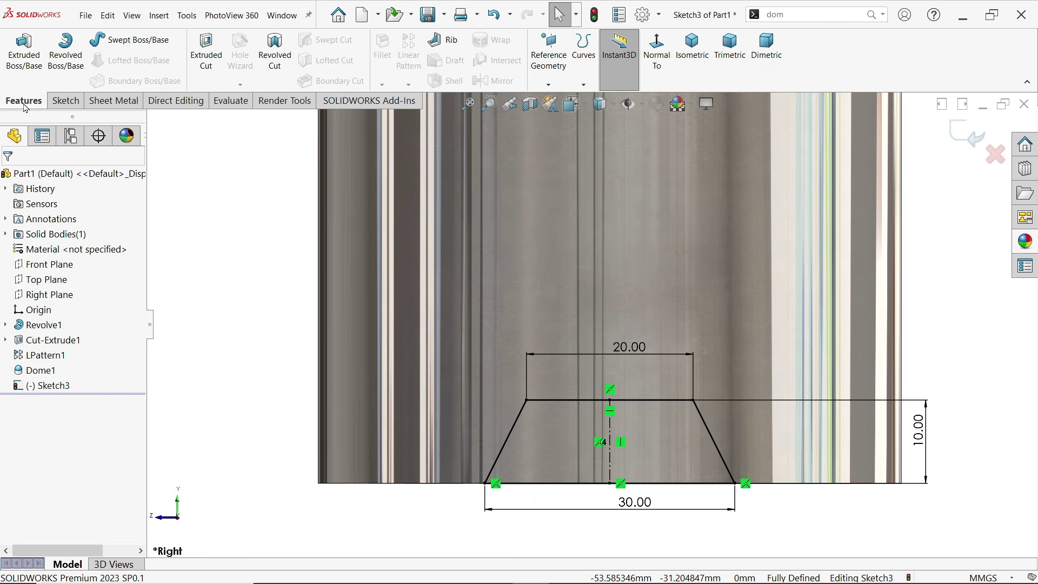
{"action": "left_click", "coordinate": [206, 53]}
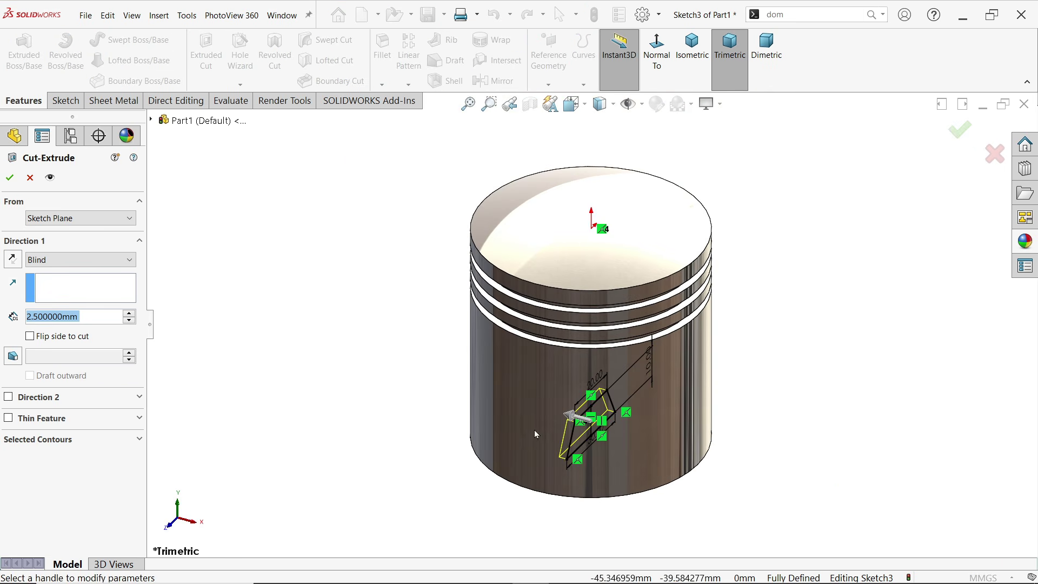
{"action": "scroll", "coordinate": [623, 445], "scroll_direction": "down", "scroll_amount": 3}
{"action": "middle_click_drag", "start_coordinate": [623, 445], "coordinate": [682, 394]}
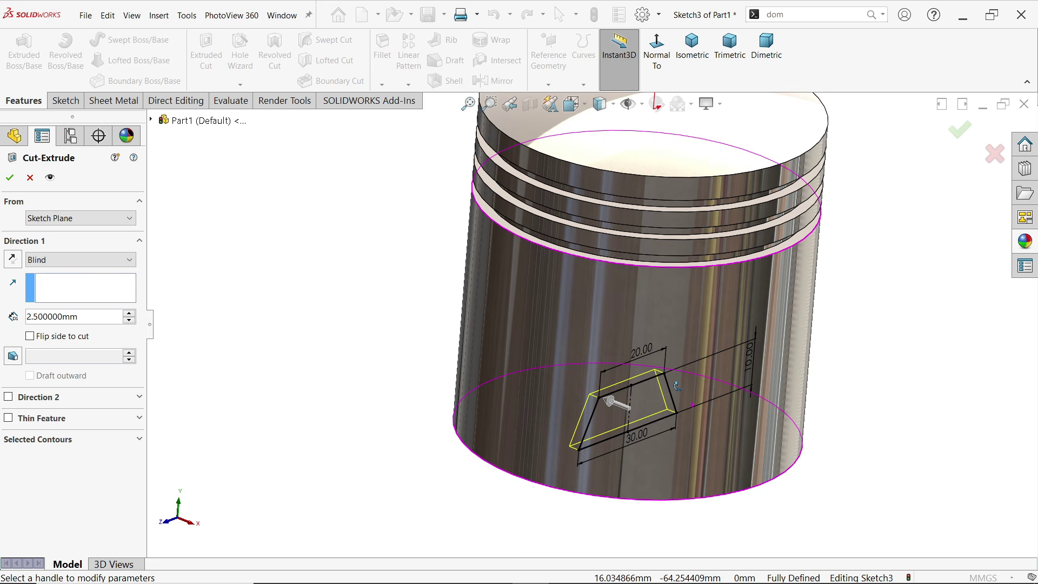
{"action": "left_click", "coordinate": [51, 265]}
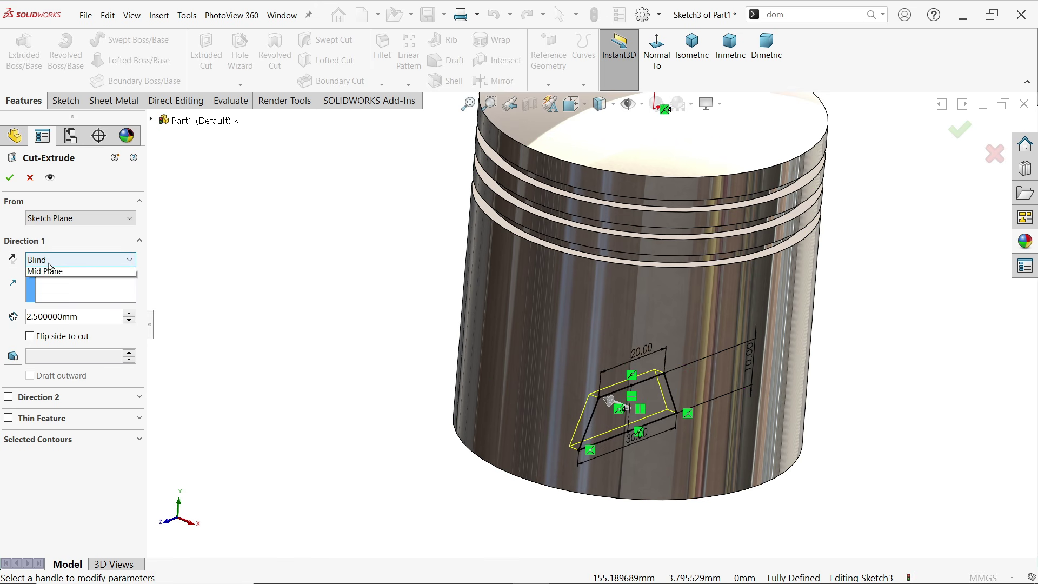
{"action": "left_click", "coordinate": [63, 295]}
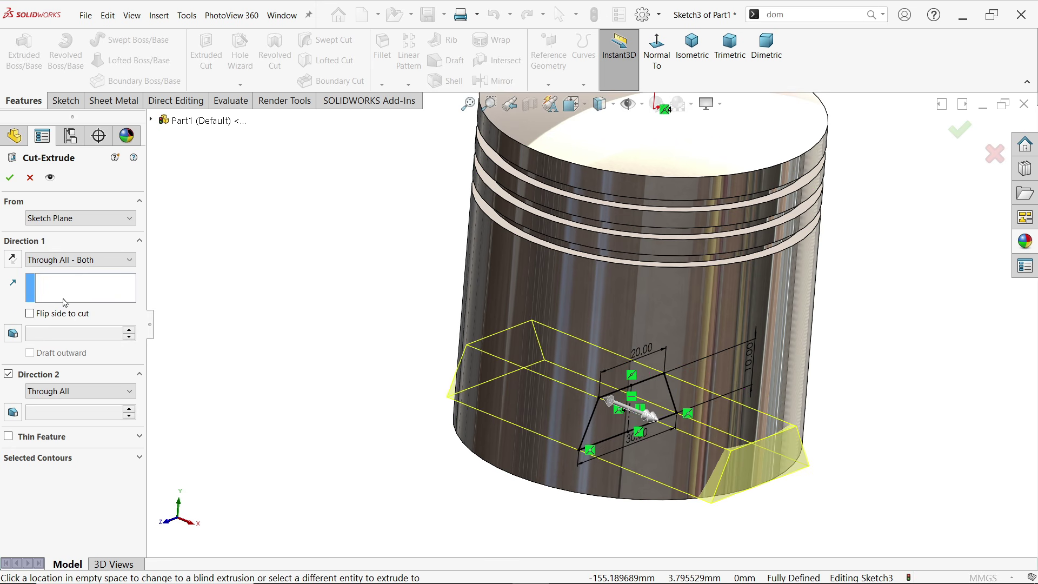
{"action": "middle_click_drag", "start_coordinate": [411, 228], "coordinate": [278, 302]}
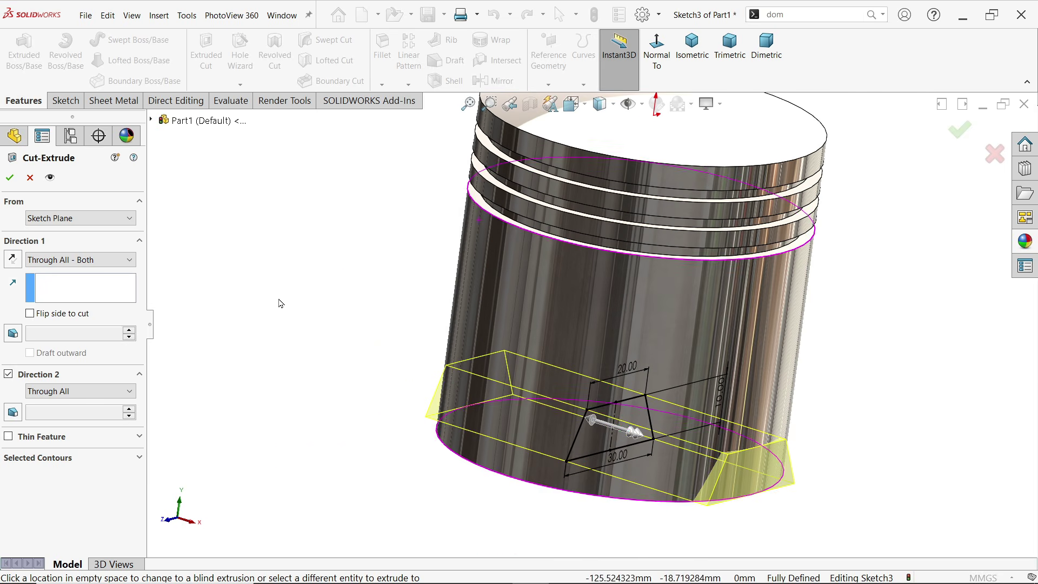
{"action": "left_click", "coordinate": [10, 178]}
{"action": "middle_click_drag", "start_coordinate": [255, 332], "coordinate": [317, 147]}
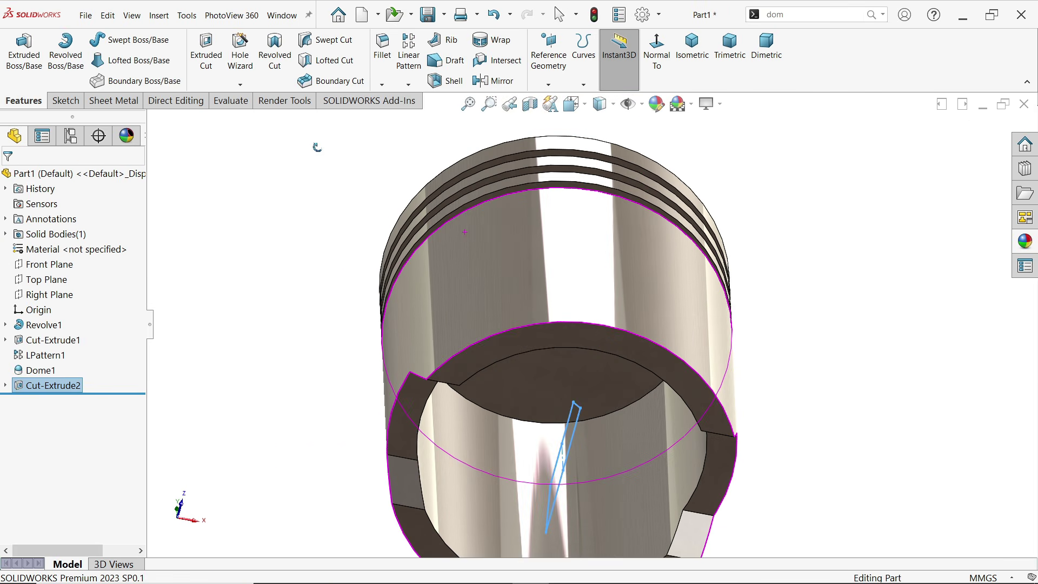
Fillet the eight corner edges of the skirt cutouts at the open end with a symmetric 5 mm radius
{"action": "left_click", "coordinate": [382, 73]}
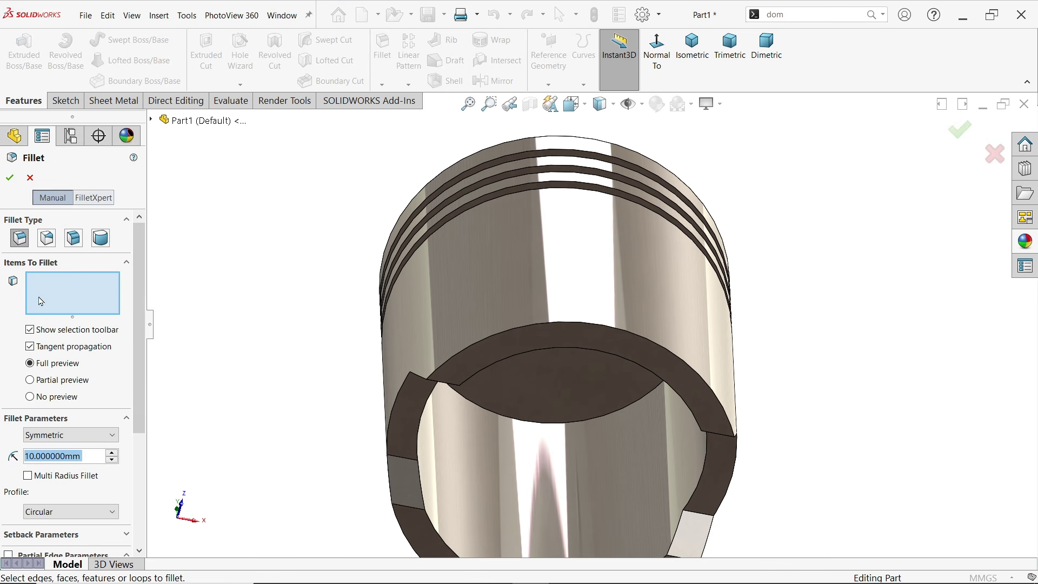
{"action": "left_click", "coordinate": [60, 437]}
{"action": "left_click", "coordinate": [54, 445]}
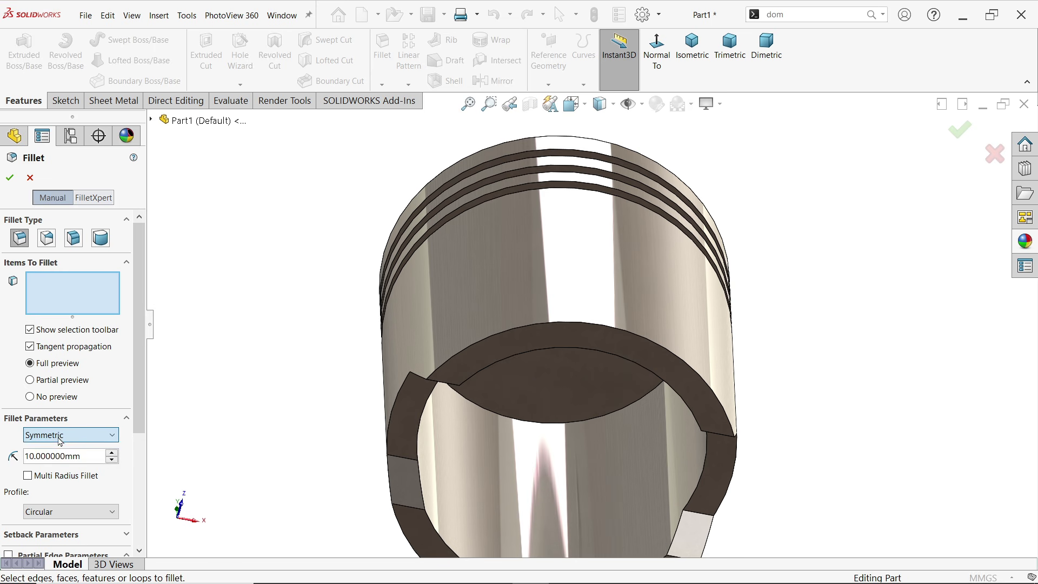
{"action": "double_click", "coordinate": [90, 459]}
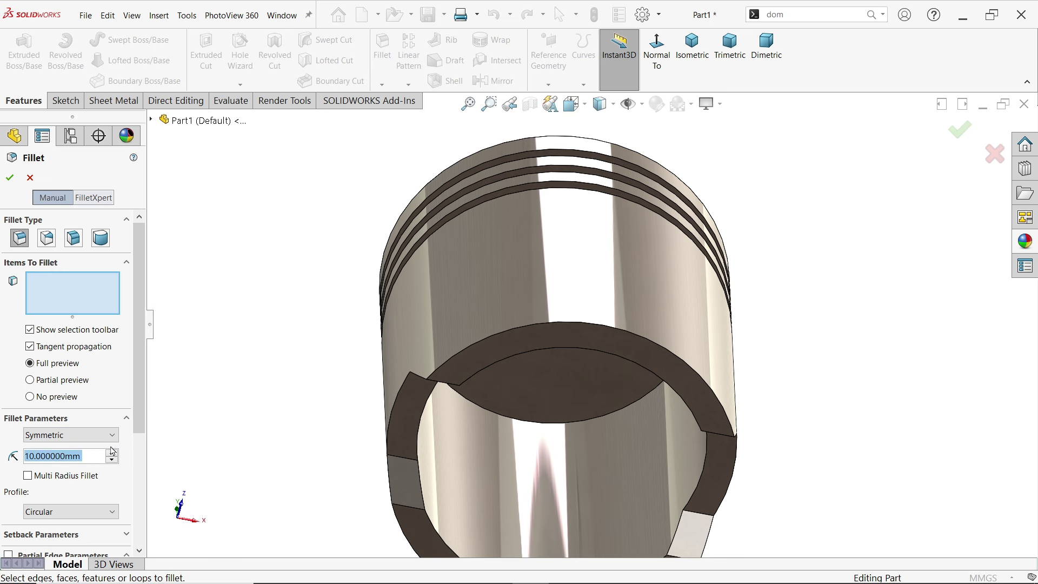
{"action": "type", "text": "5"}
{"action": "scroll", "coordinate": [379, 373], "scroll_direction": "up", "scroll_amount": 3}
{"action": "scroll", "coordinate": [429, 384], "scroll_direction": "down", "scroll_amount": 5}
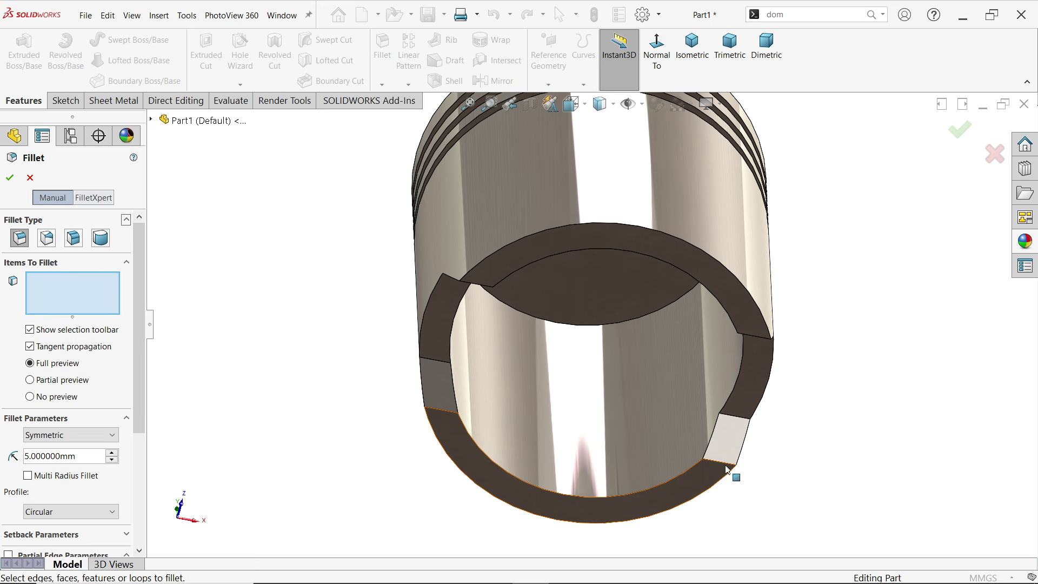
{"action": "left_click", "coordinate": [727, 468]}
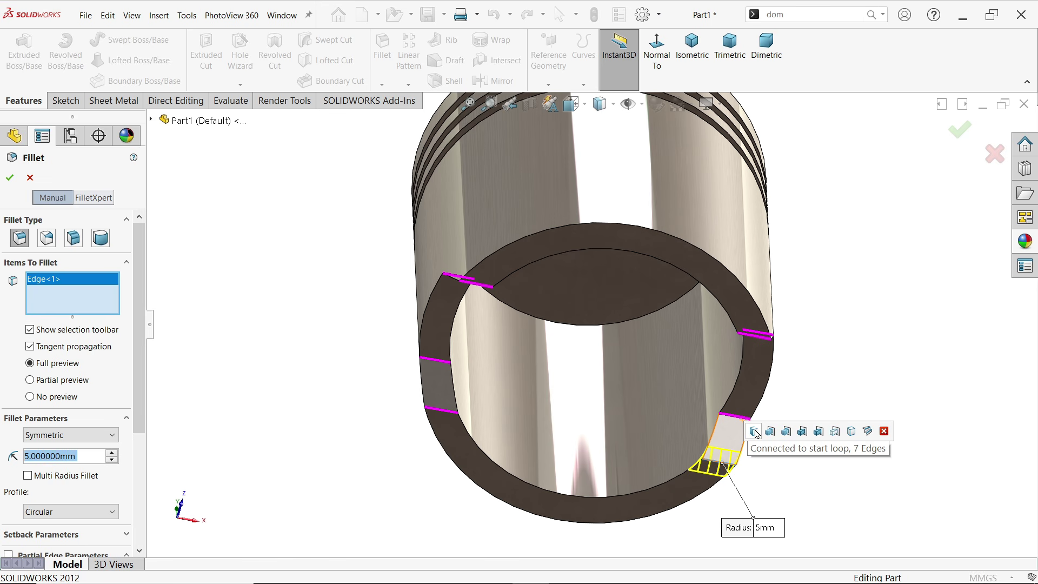
{"action": "left_click", "coordinate": [755, 432]}
{"action": "middle_click_drag", "start_coordinate": [795, 412], "coordinate": [850, 336]}
{"action": "middle_click_drag", "start_coordinate": [786, 335], "coordinate": [822, 339]}
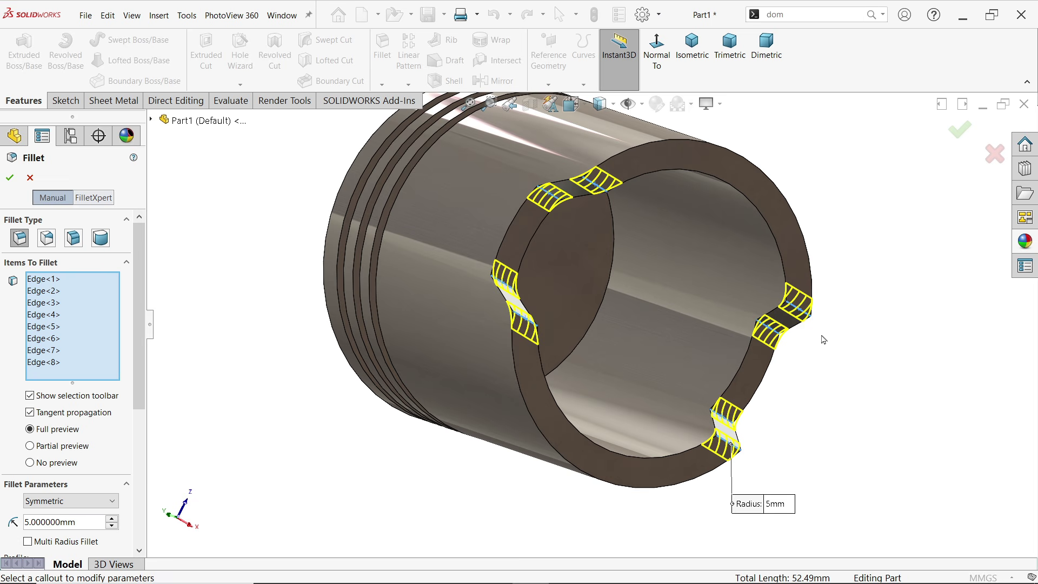
{"action": "left_click", "coordinate": [10, 180]}
{"action": "middle_click_drag", "start_coordinate": [676, 348], "coordinate": [687, 412]}
{"action": "left_click", "coordinate": [692, 45]}
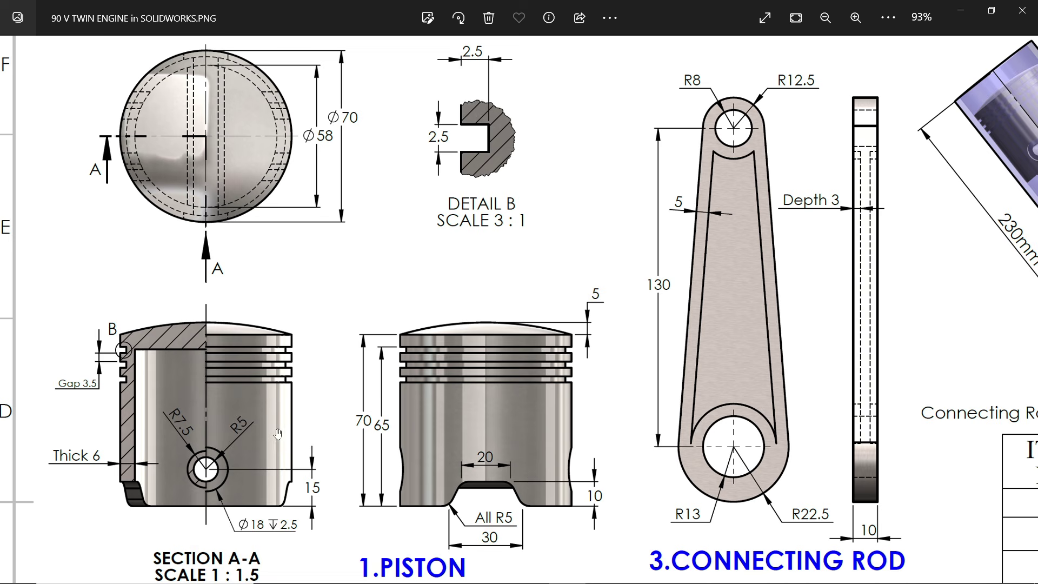
Sketch a circle about 14 mm in diameter on the Front Plane, low on the vertical centre of the piston skirt
{"action": "scroll", "coordinate": [206, 469], "scroll_direction": "up", "scroll_amount": 2}
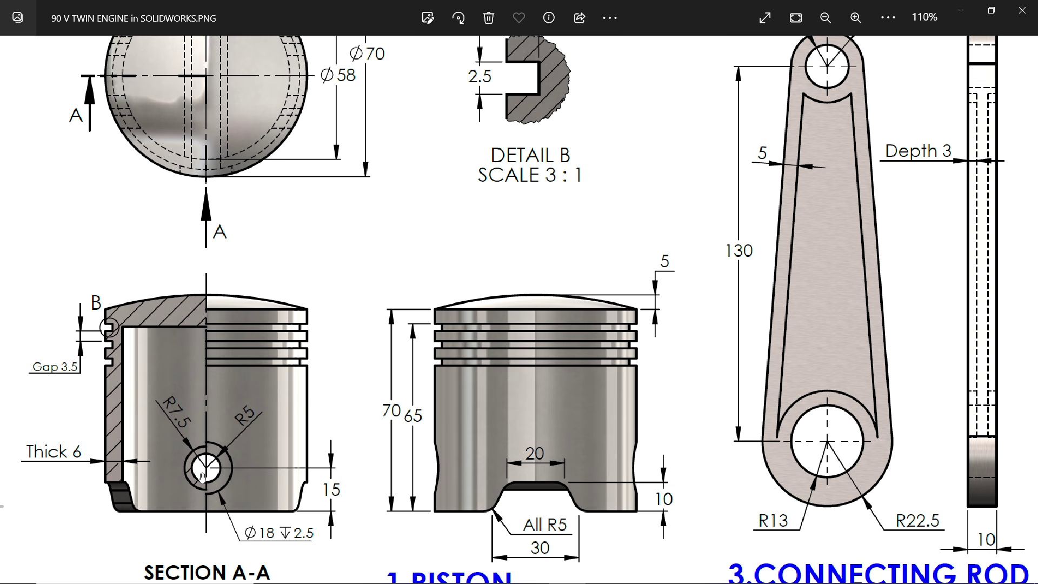
{"action": "left_click", "coordinate": [963, 13]}
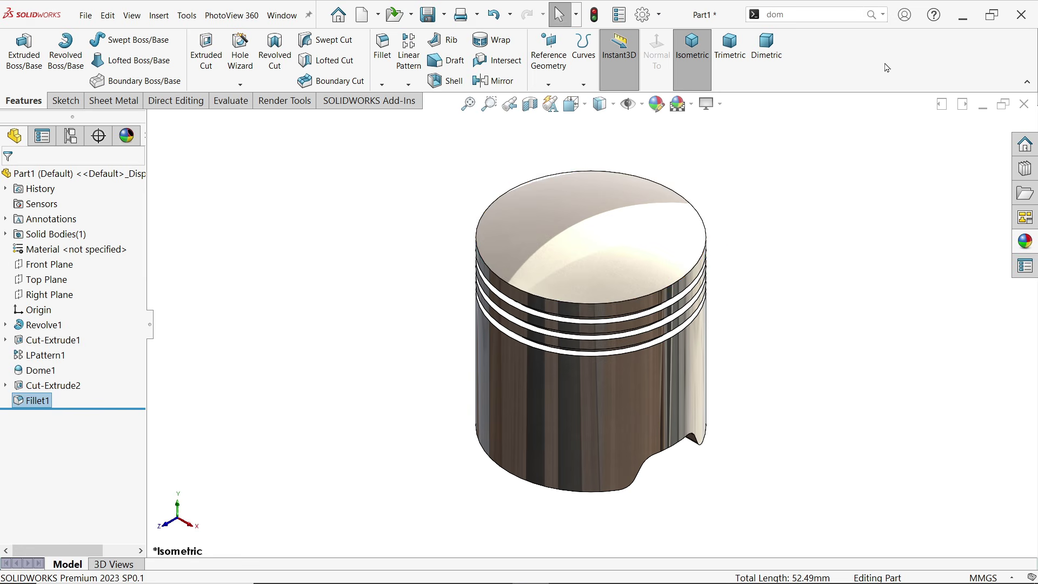
{"action": "left_click", "coordinate": [60, 265]}
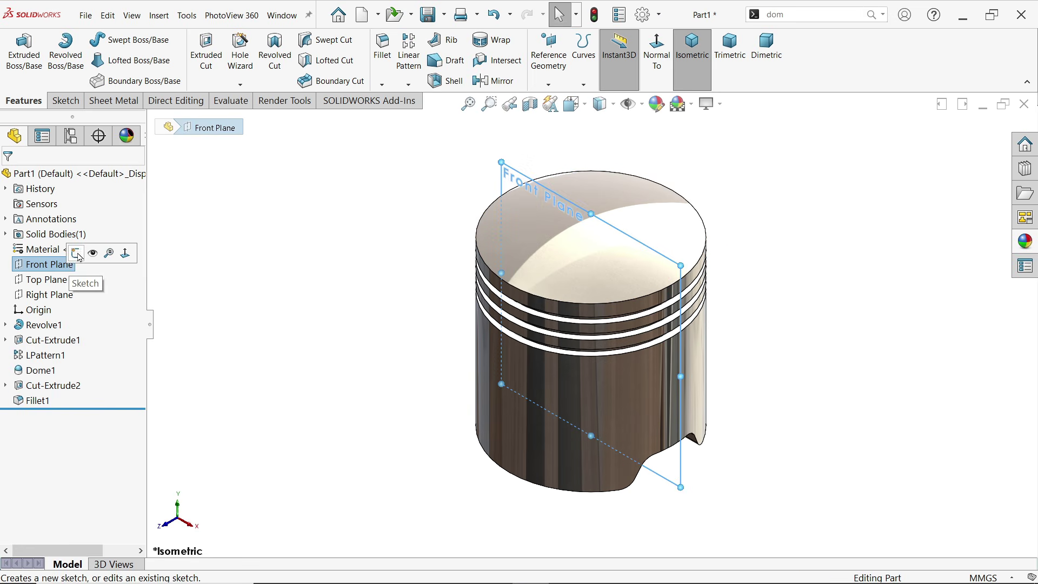
{"action": "left_click", "coordinate": [76, 252]}
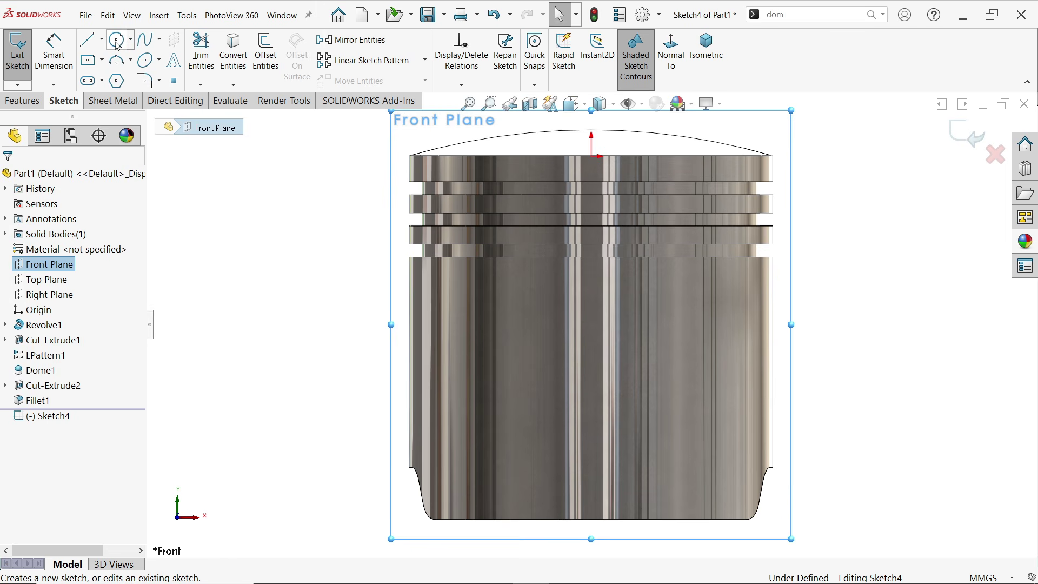
{"action": "left_click", "coordinate": [116, 40]}
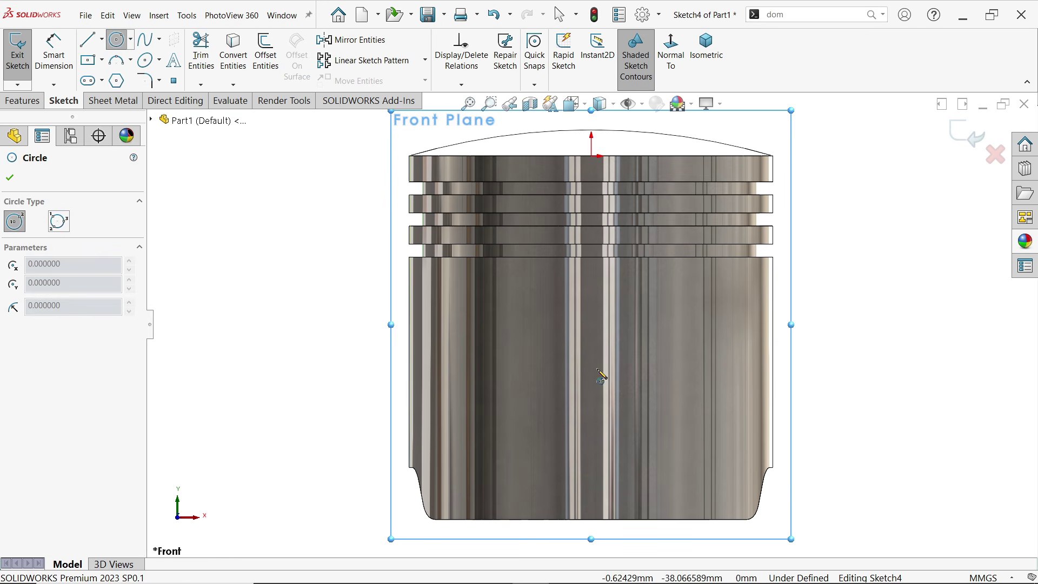
{"action": "left_click", "coordinate": [592, 419]}
{"action": "left_click", "coordinate": [628, 420]}
Dimension the circle's diameter as 7.5*2 mm
{"action": "left_click", "coordinate": [53, 54]}
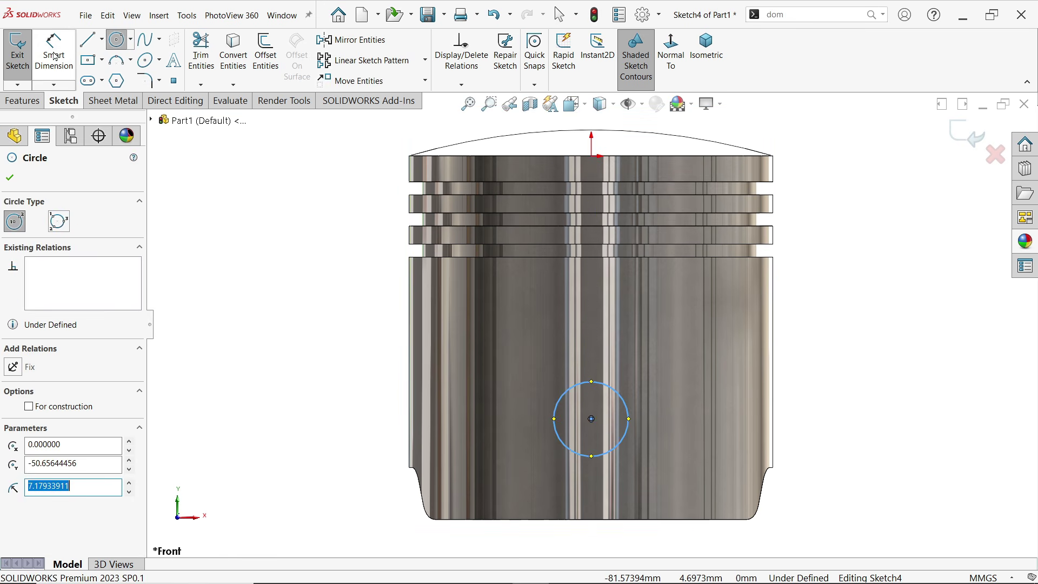
{"action": "left_click", "coordinate": [629, 427]}
{"action": "left_click", "coordinate": [672, 423]}
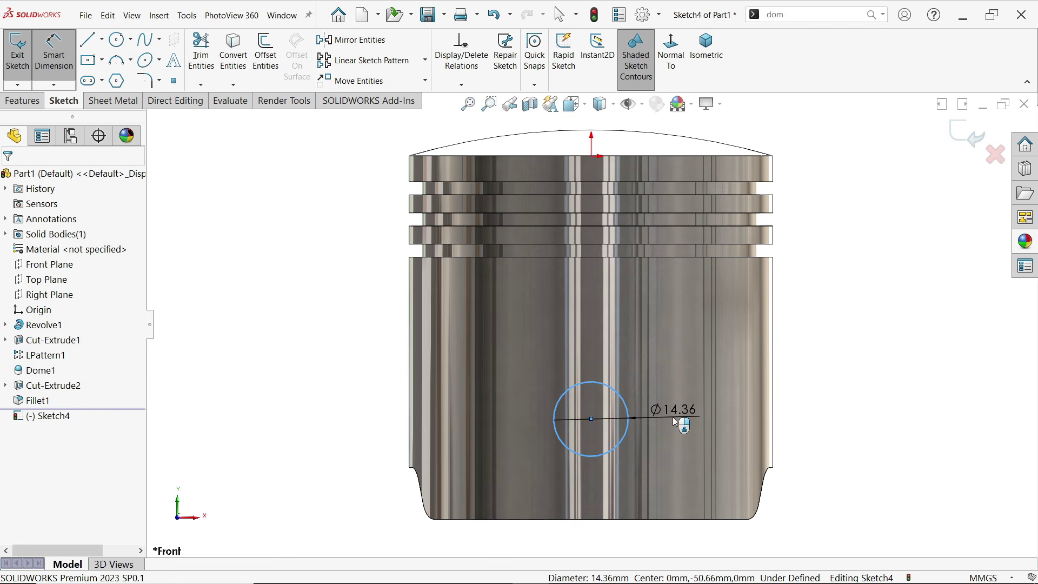
{"action": "type", "text": "7.5*2"}
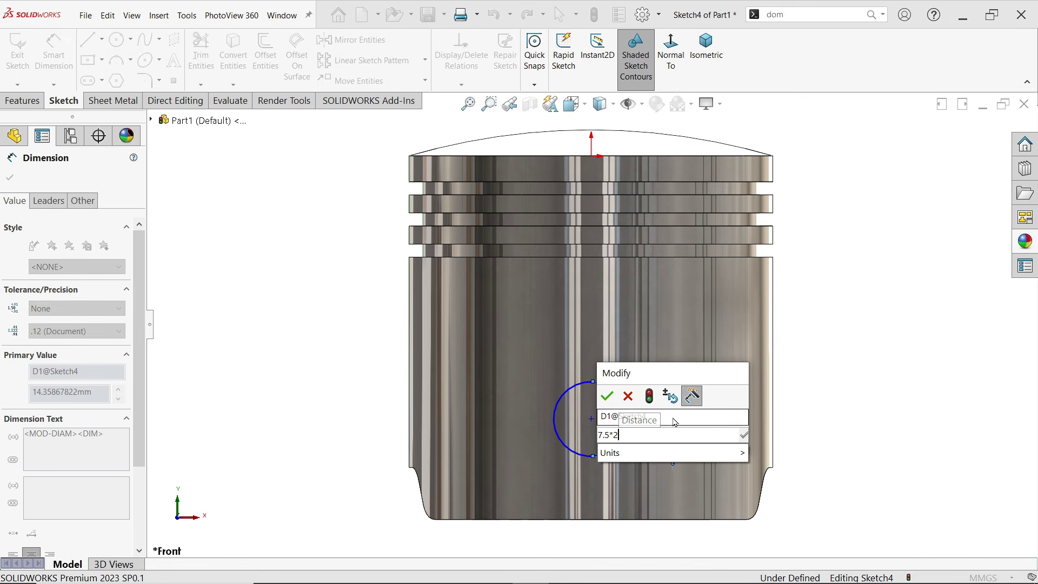
{"action": "key", "text": "Return"}
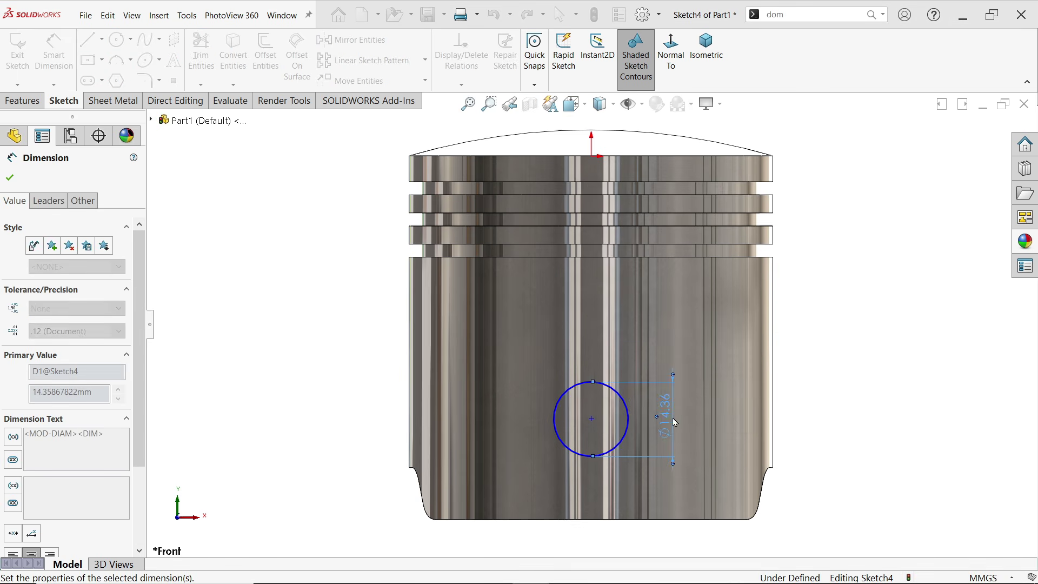
Dimension the circle's centre 15 mm above the piston's bottom edge
{"action": "left_click", "coordinate": [592, 419]}
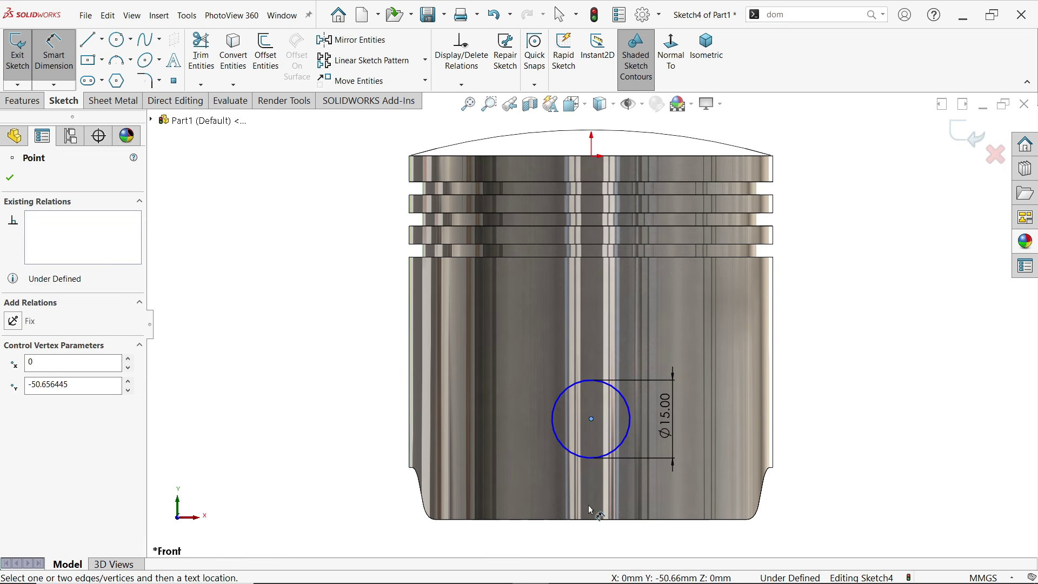
{"action": "left_click", "coordinate": [592, 521]}
{"action": "left_click", "coordinate": [865, 476]}
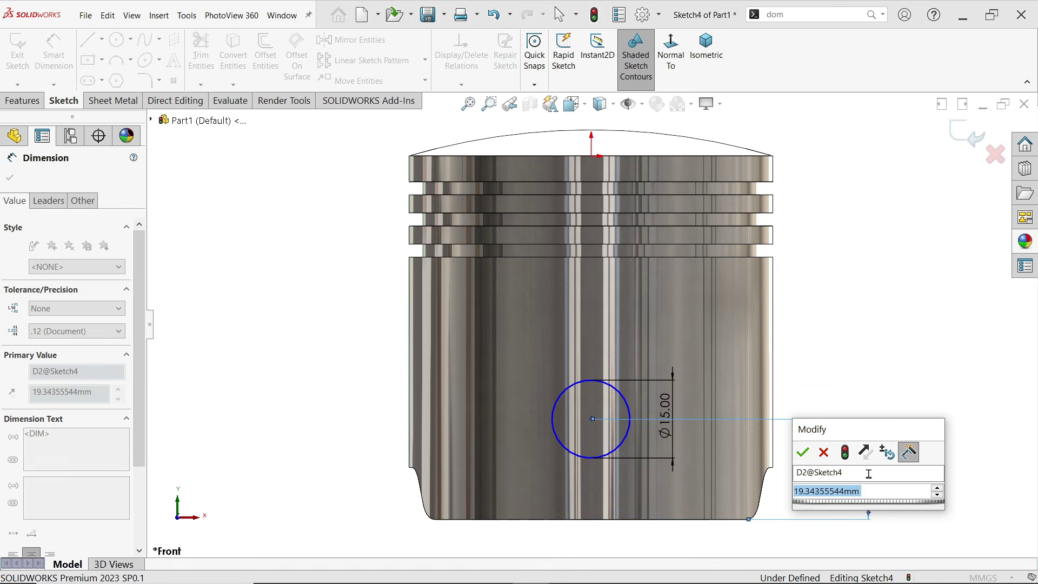
{"action": "type", "text": "15"}
{"action": "left_click", "coordinate": [803, 452]}
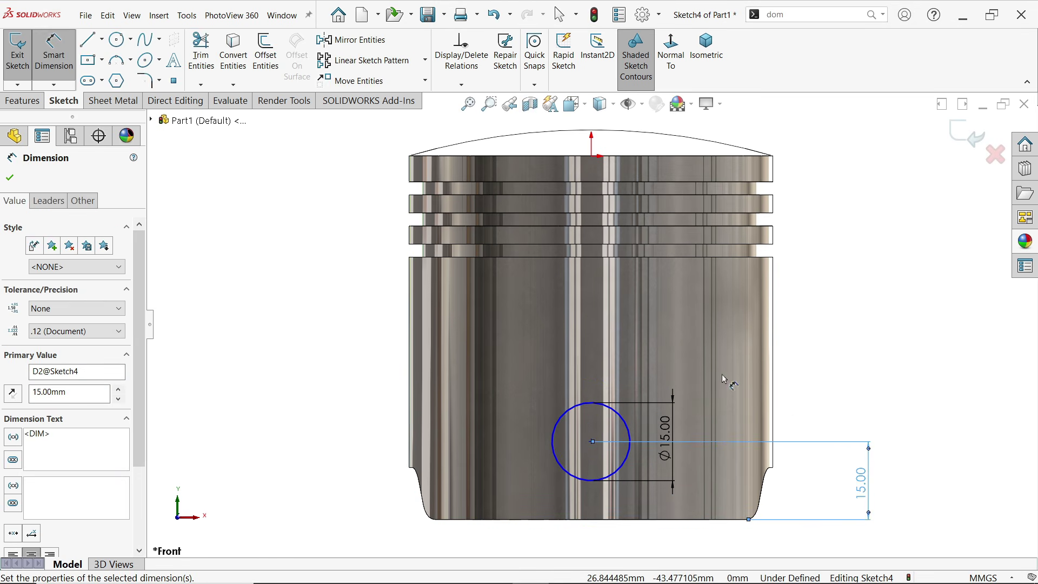
{"action": "key", "text": "Escape"}
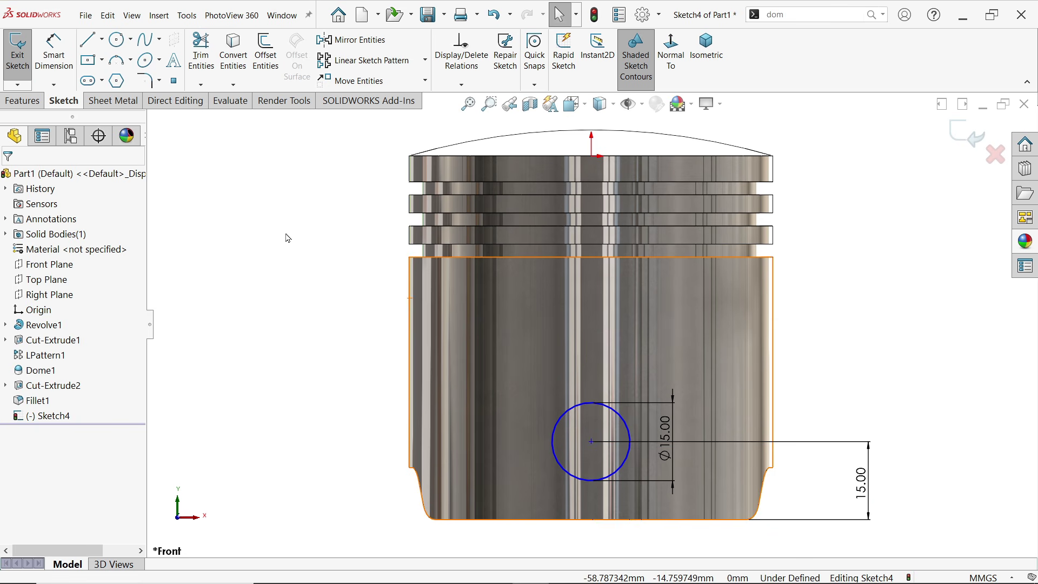
Add a vertical relation between the origin and the circle's centre
{"action": "left_click", "coordinate": [591, 157]}
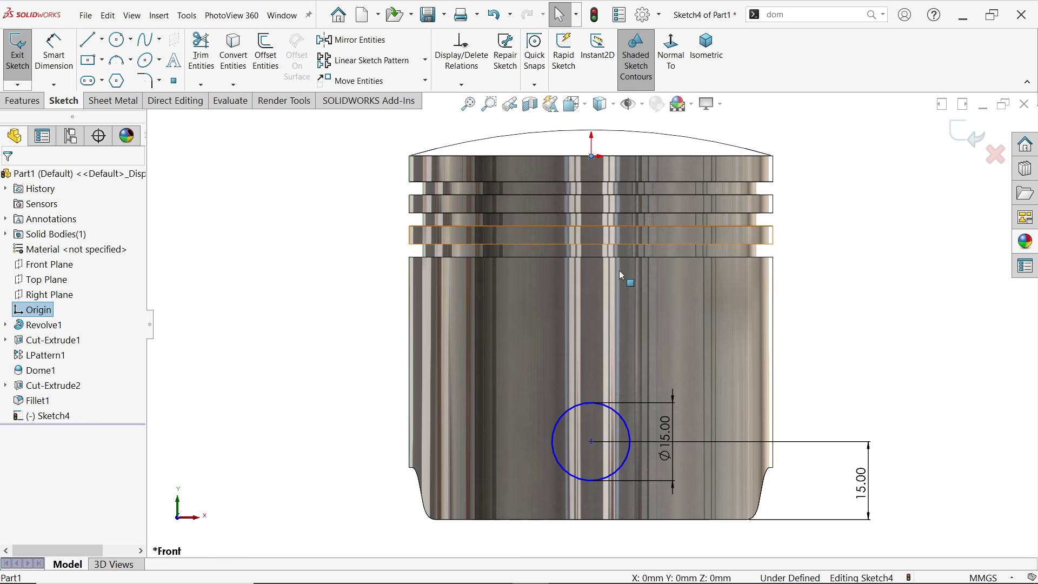
{"action": "left_click", "coordinate": [592, 443], "text": "ctrl"}
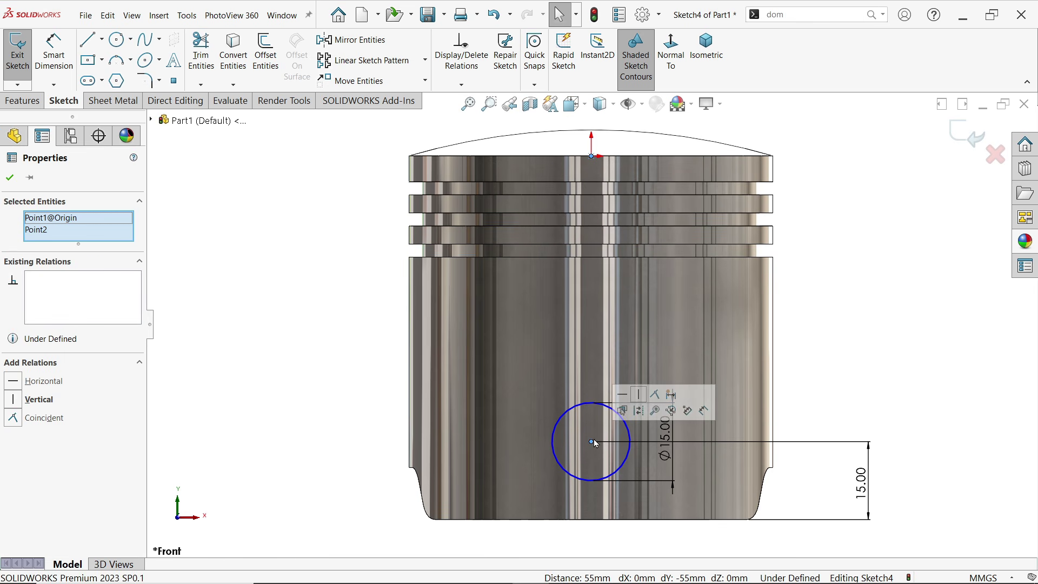
{"action": "left_click", "coordinate": [639, 395]}
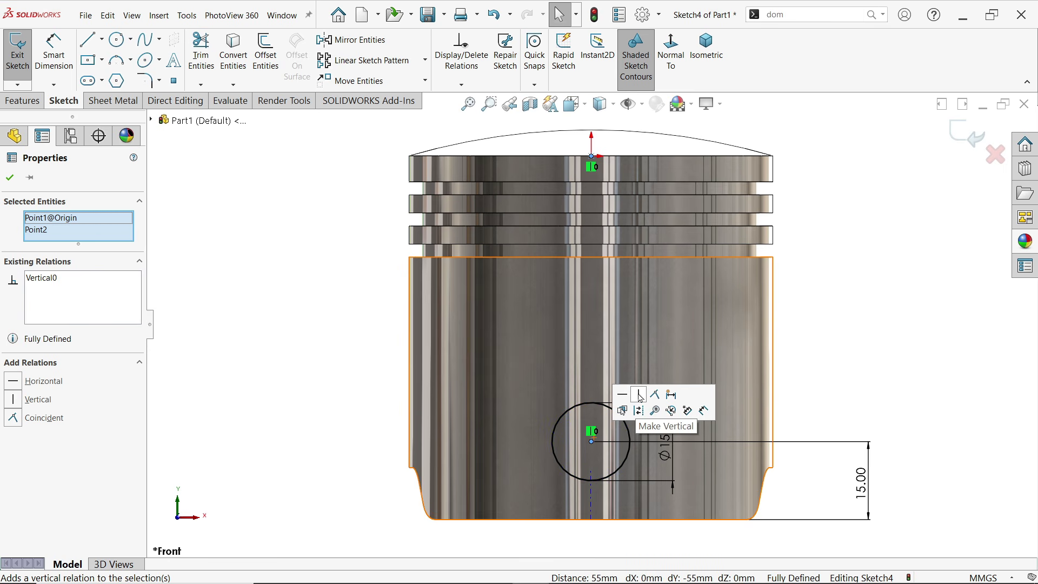
{"action": "left_click", "coordinate": [33, 102]}
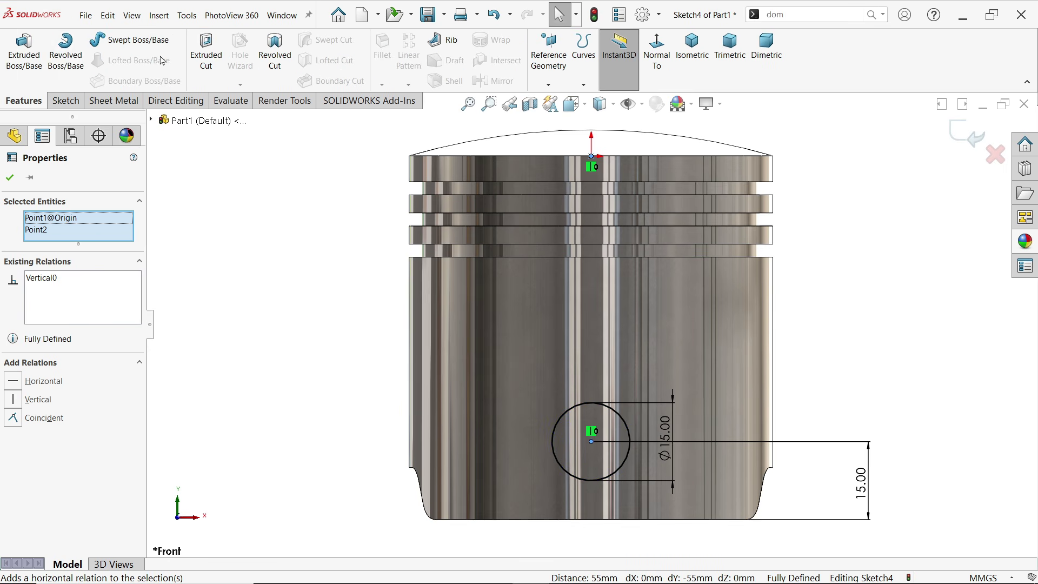
{"action": "left_click", "coordinate": [207, 54]}
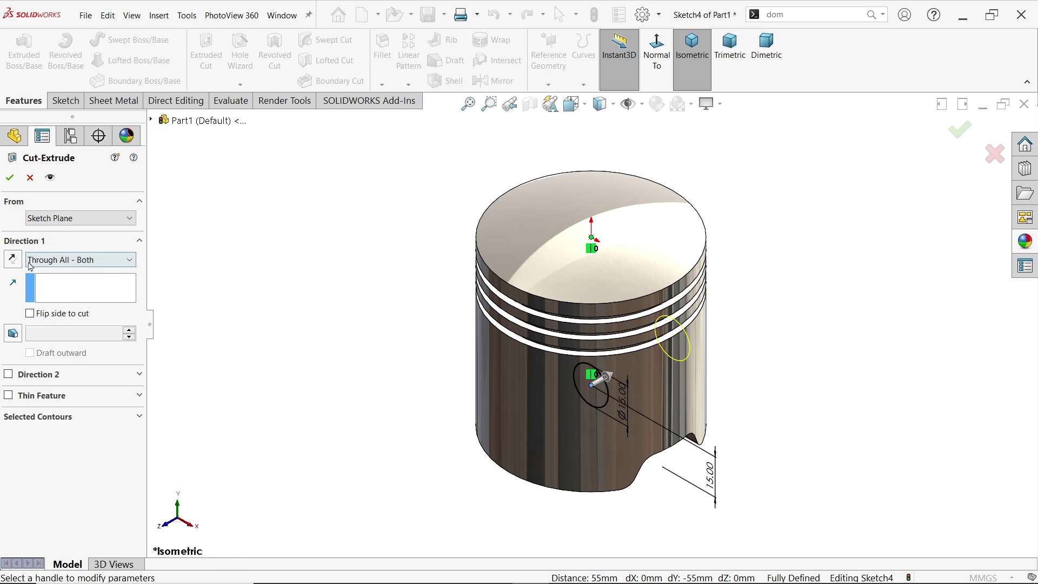
{"action": "middle_click_drag", "start_coordinate": [654, 467], "coordinate": [747, 179]}
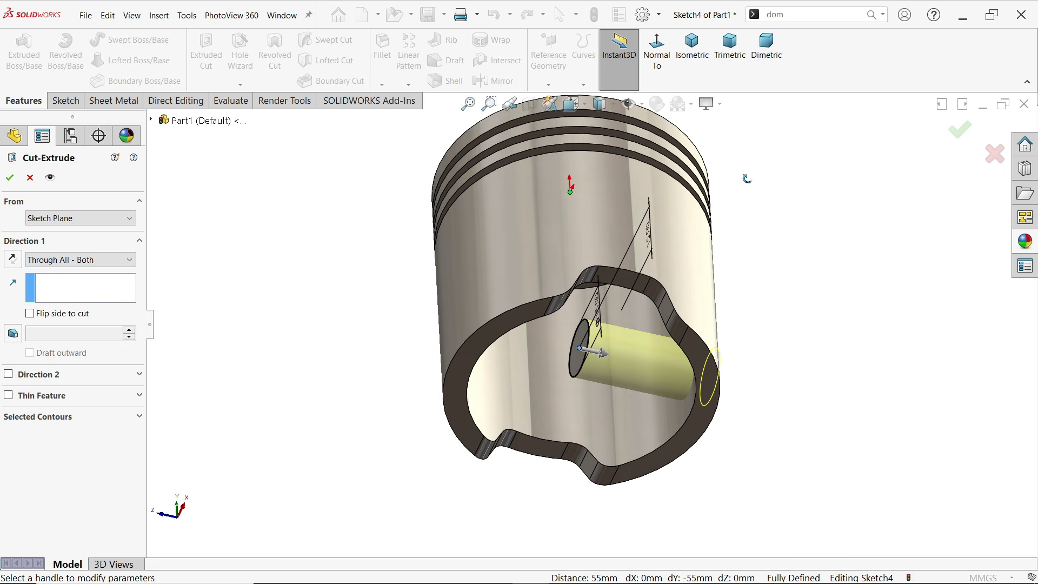
{"action": "left_click", "coordinate": [60, 260]}
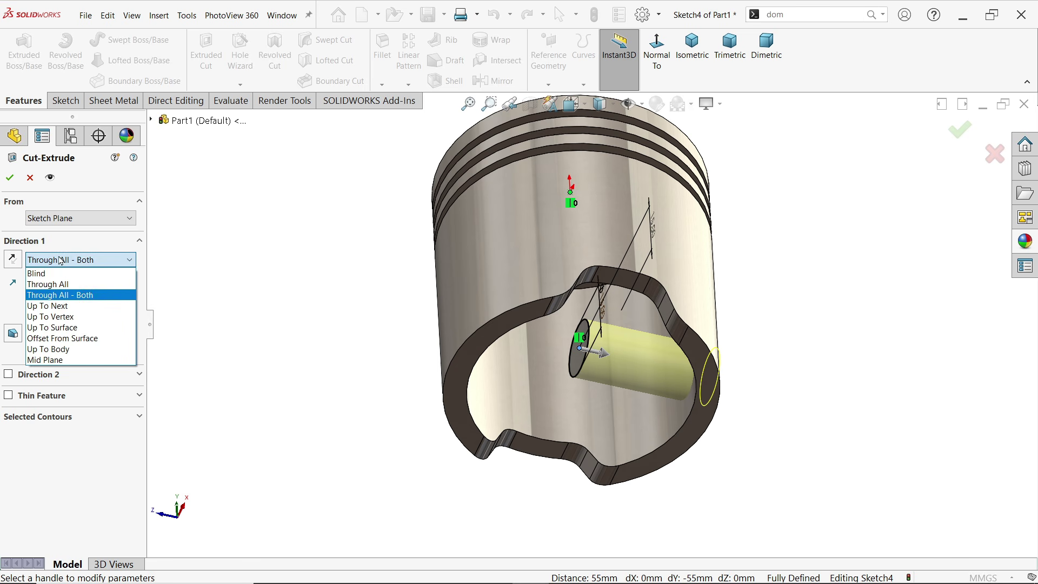
{"action": "left_click", "coordinate": [53, 327]}
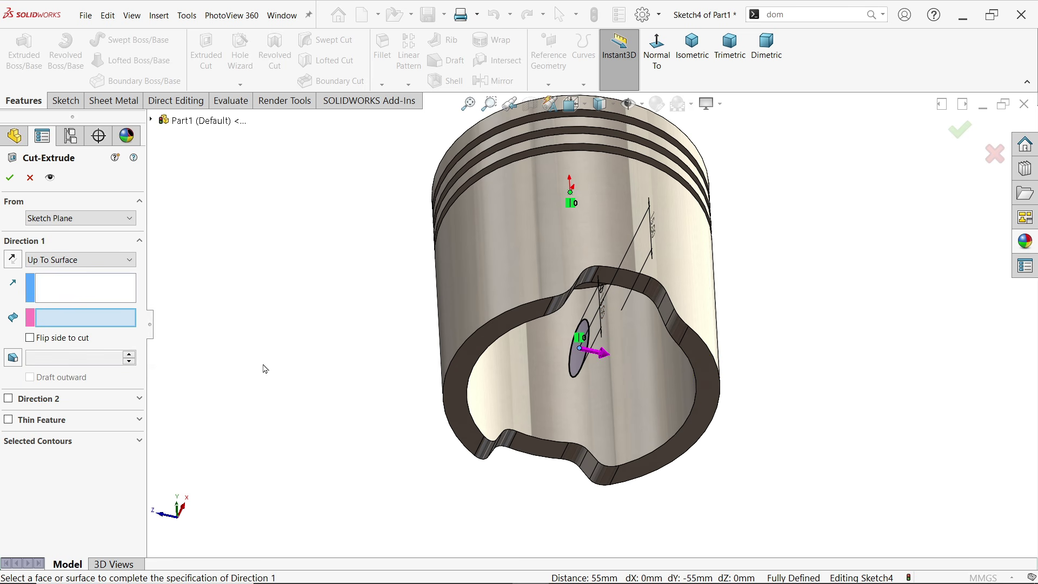
{"action": "left_click", "coordinate": [681, 402]}
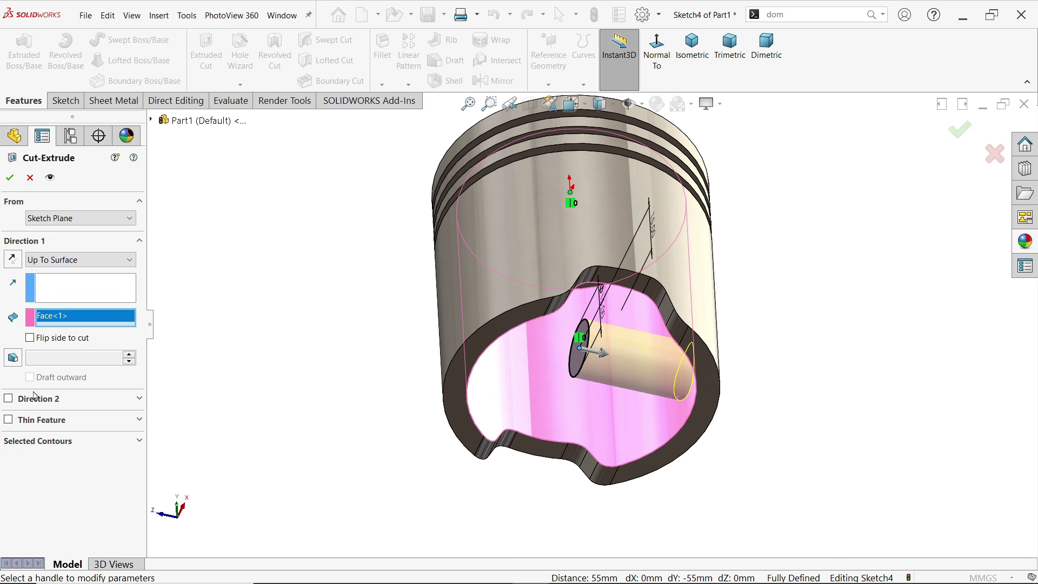
{"action": "left_click", "coordinate": [9, 399]}
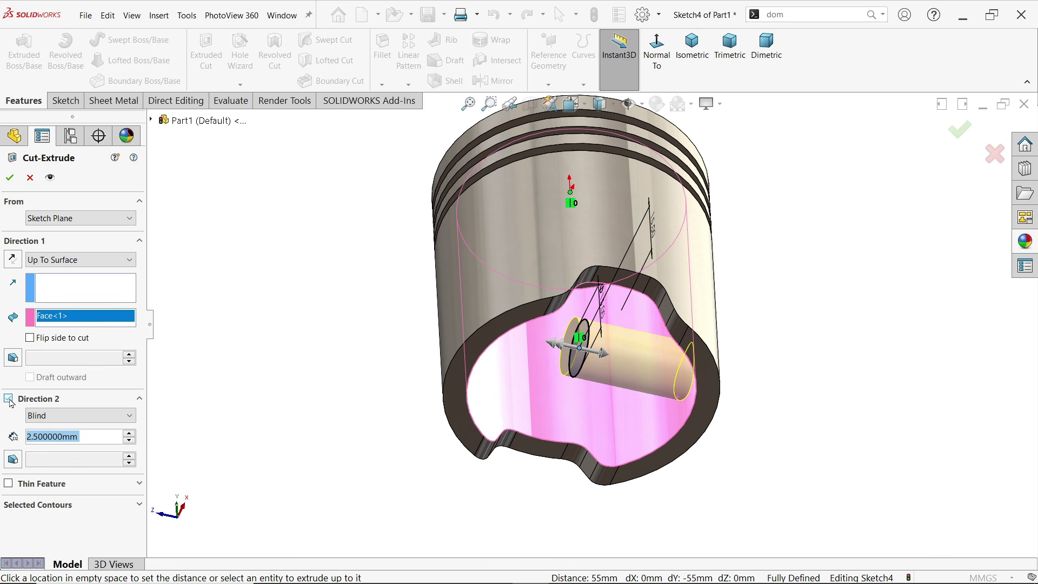
{"action": "left_click", "coordinate": [59, 421]}
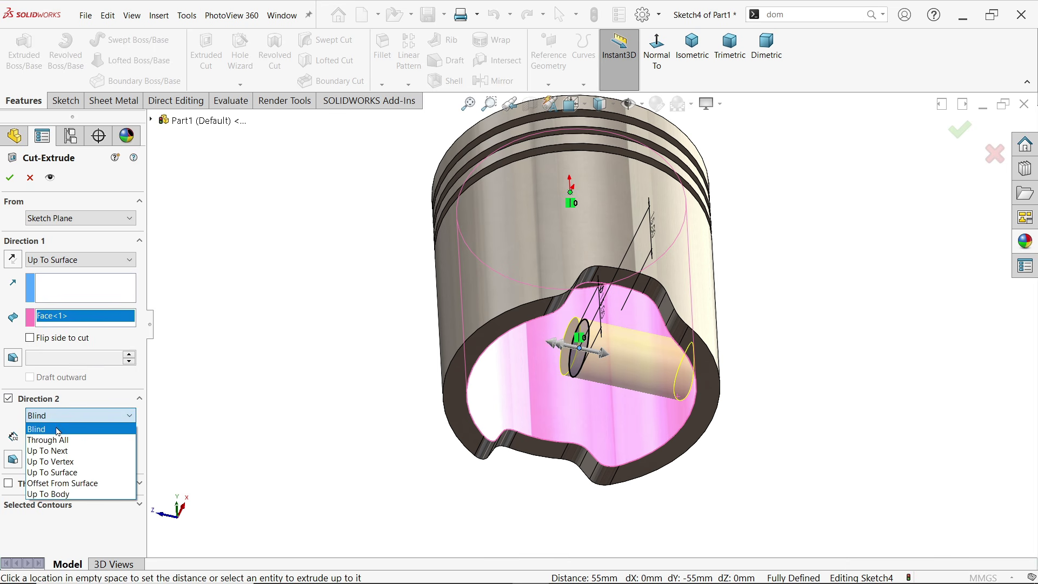
{"action": "left_click", "coordinate": [54, 471]}
{"action": "middle_click_drag", "start_coordinate": [380, 436], "coordinate": [339, 407]}
Extrude the circle as a merged boss in both directions, Up To Surface at the piston's inner cylindrical face
{"action": "left_click", "coordinate": [438, 353]}
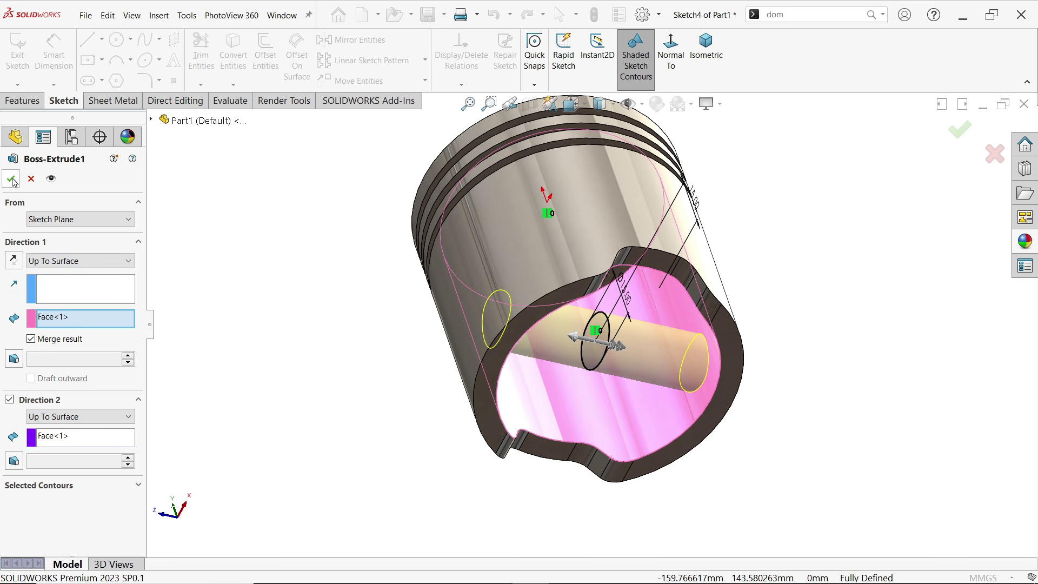
{"action": "left_click", "coordinate": [11, 179]}
{"action": "mouse_move", "coordinate": [329, 338]}
{"action": "middle_mouse_down"}
{"action": "mouse_move", "coordinate": [287, 227]}
{"action": "mouse_move", "coordinate": [274, 218]}
{"action": "mouse_move", "coordinate": [339, 220]}
{"action": "mouse_move", "coordinate": [325, 325]}
{"action": "middle_mouse_up"}
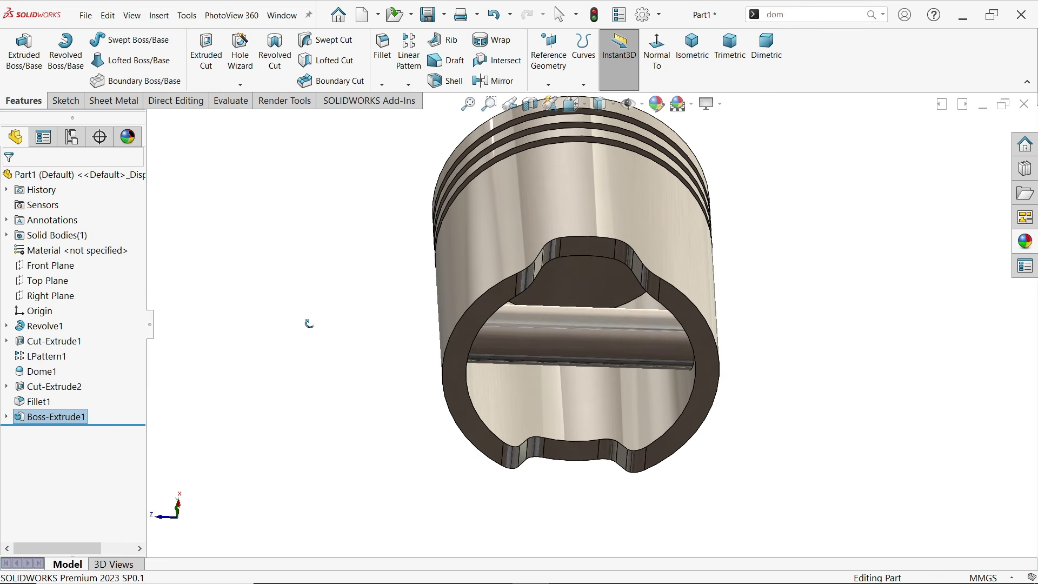
Start a Front Plane sketch with hidden lines visible and draw a circle about 35 mm in diameter centred on the pin boss
{"action": "left_click", "coordinate": [59, 267]}
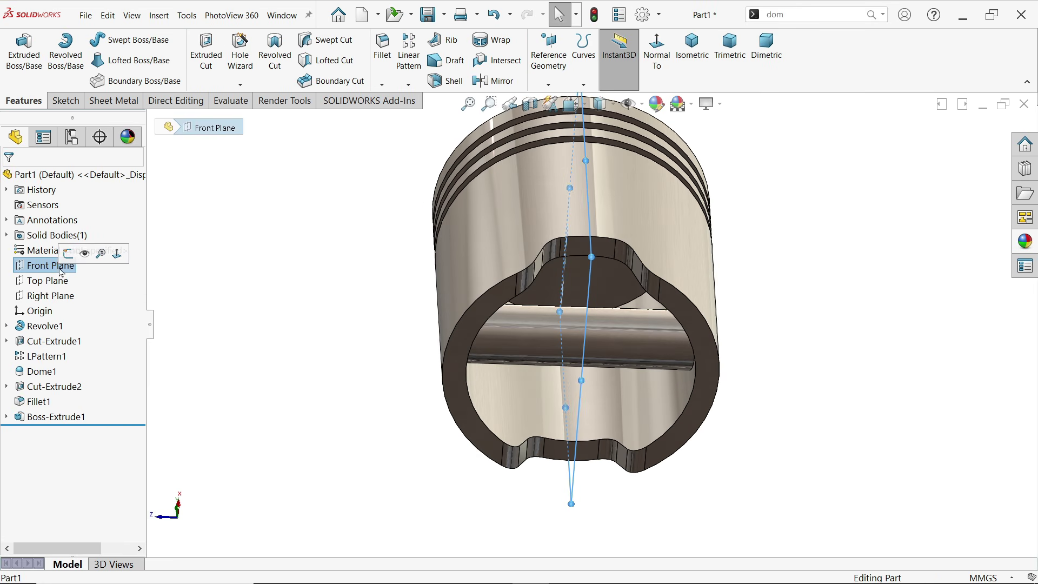
{"action": "left_click", "coordinate": [68, 254]}
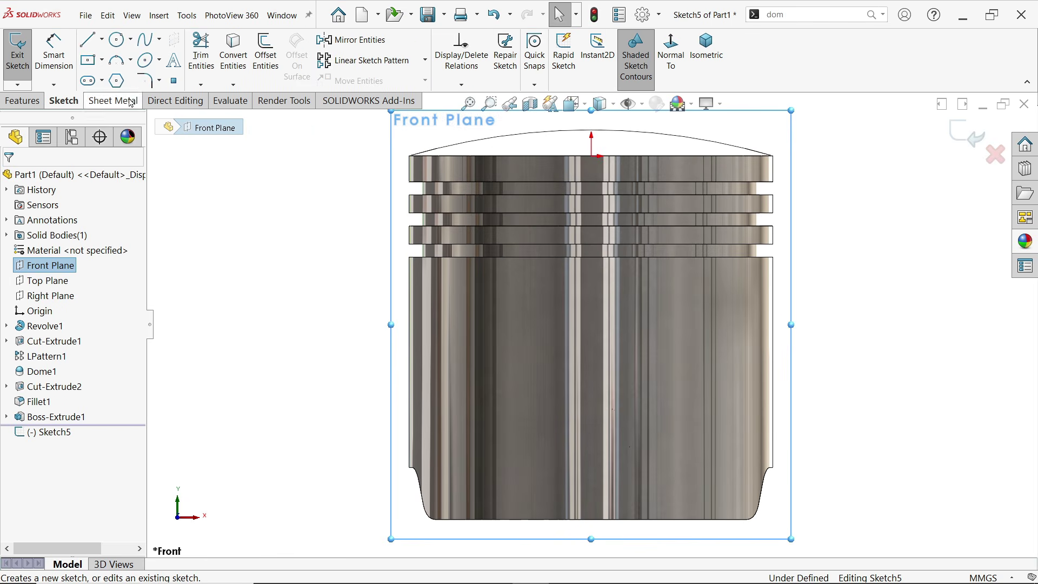
{"action": "left_click", "coordinate": [119, 44]}
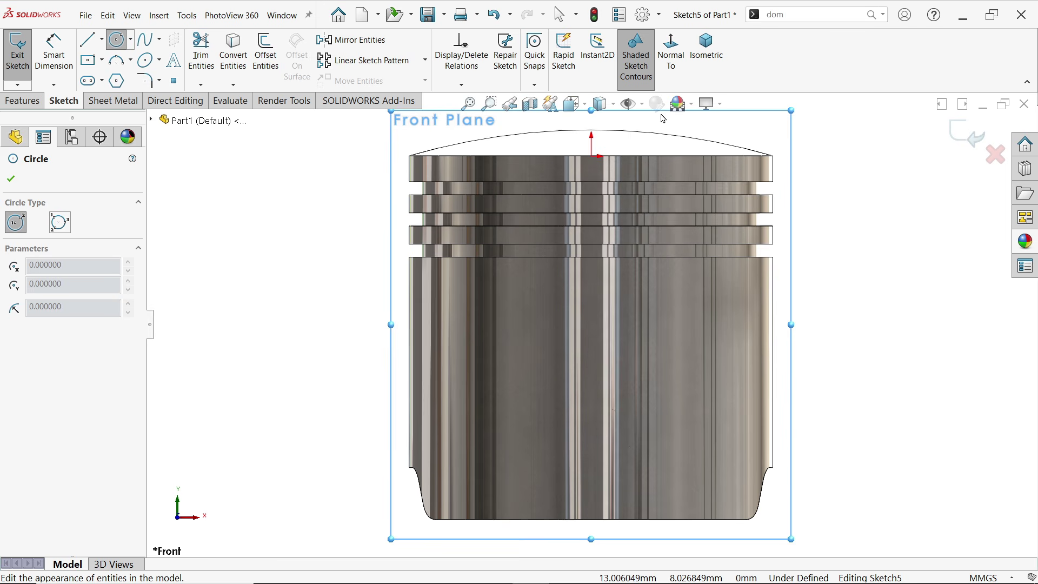
{"action": "left_click", "coordinate": [641, 104]}
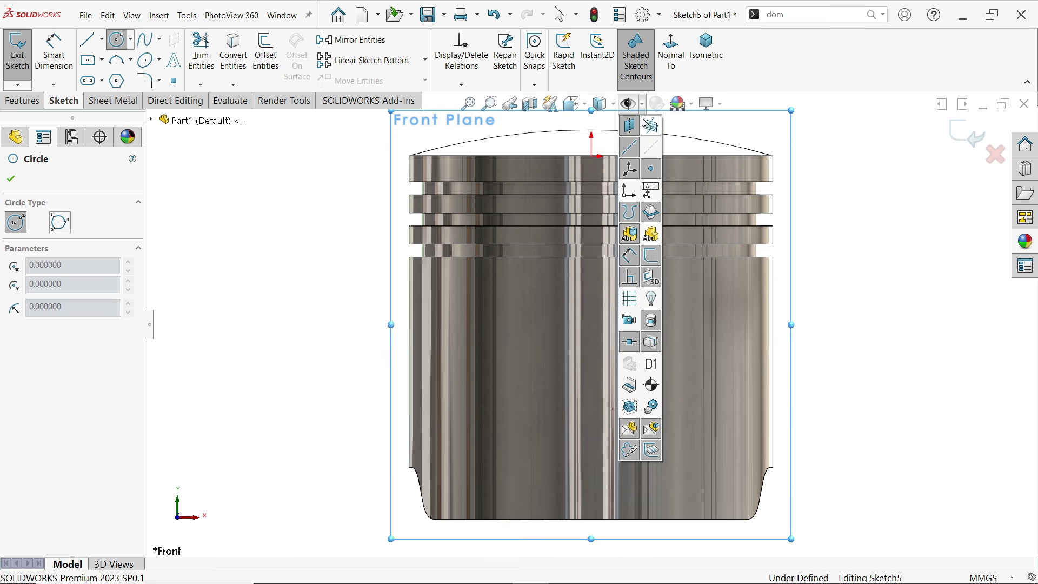
{"action": "left_click", "coordinate": [613, 105]}
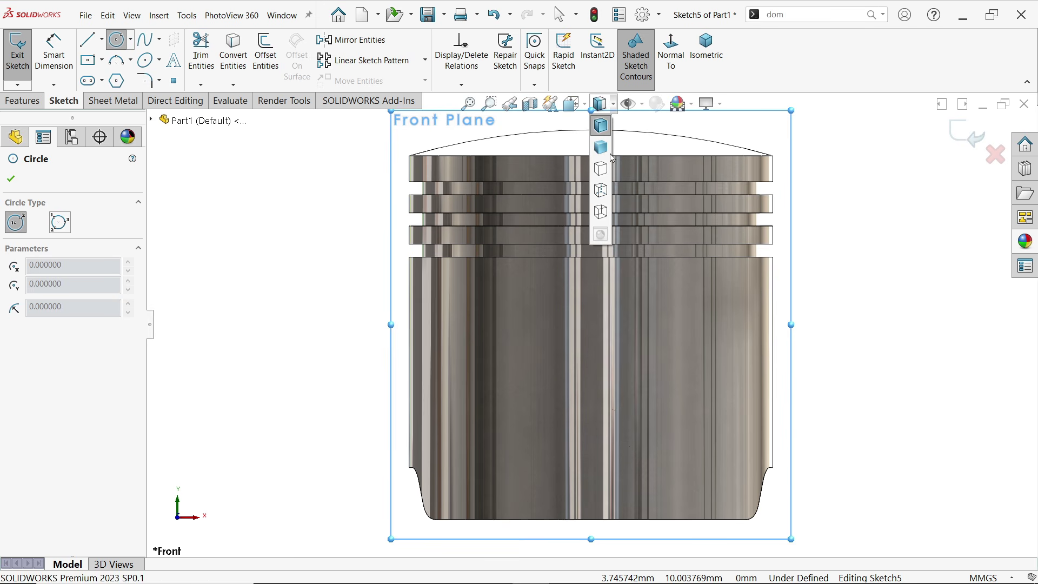
{"action": "left_click", "coordinate": [603, 191]}
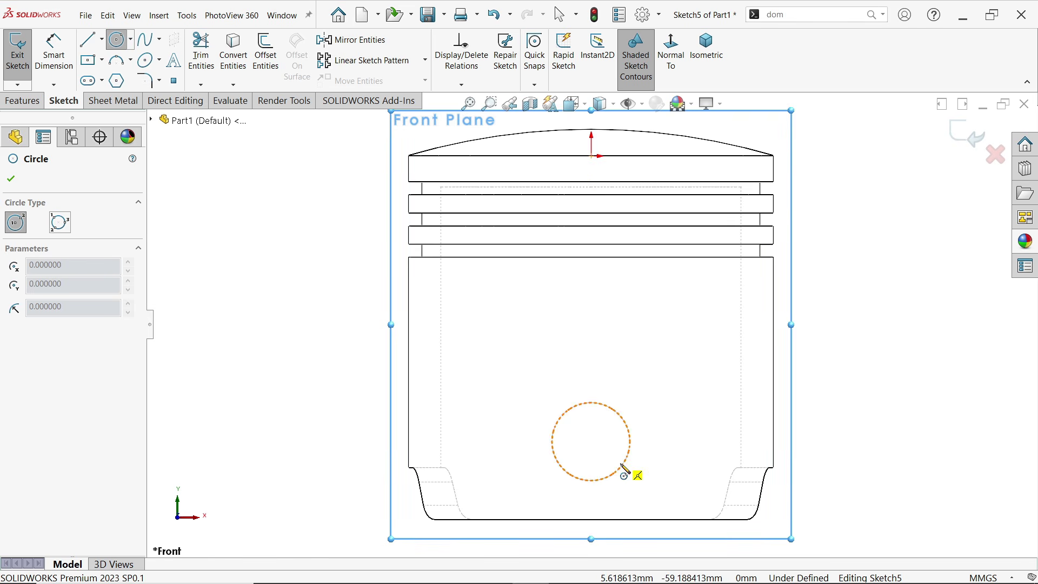
{"action": "left_click", "coordinate": [591, 442]}
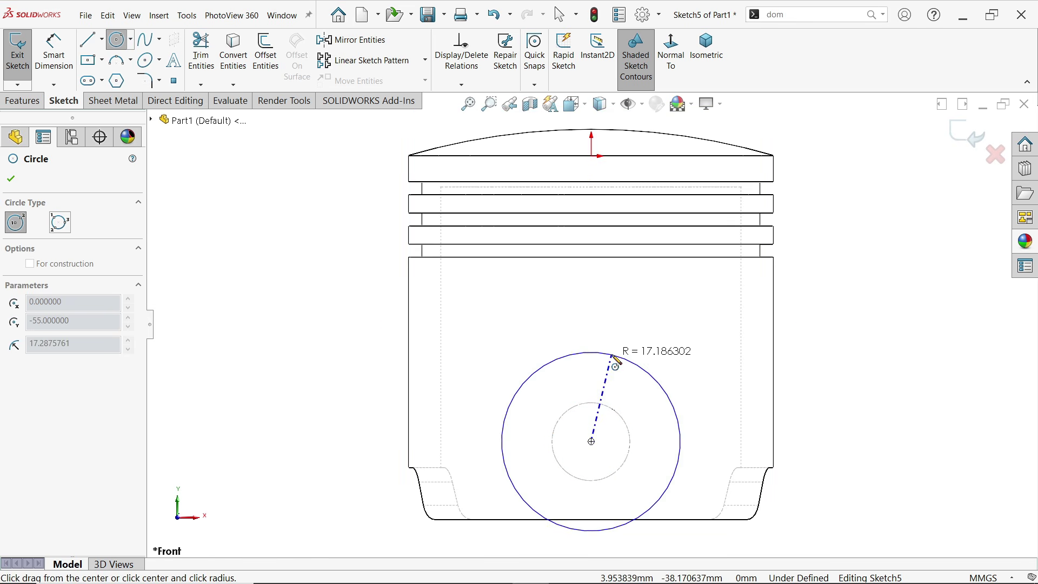
{"action": "left_click", "coordinate": [609, 349]}
Set the diameter of the circle centred on the pin boss to 18 mm
{"action": "left_click", "coordinate": [53, 52]}
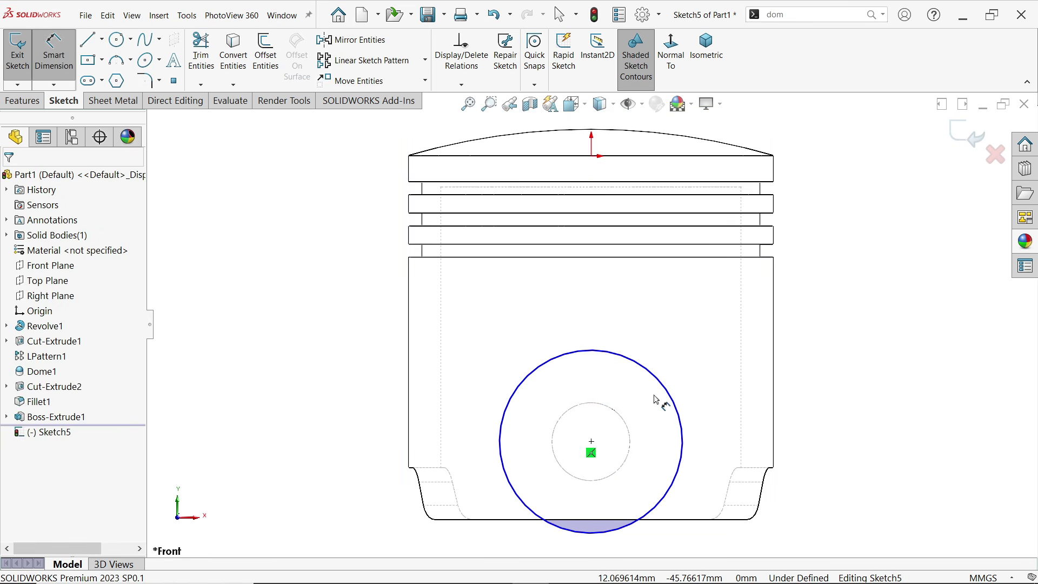
{"action": "left_click", "coordinate": [681, 420]}
{"action": "left_click", "coordinate": [701, 421]}
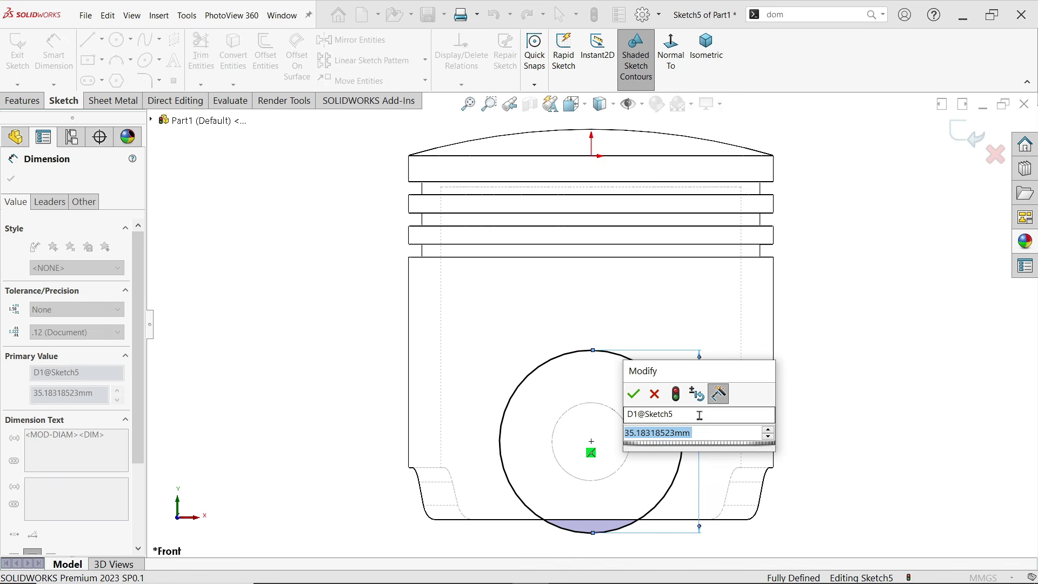
{"action": "type", "text": "18"}
{"action": "left_click", "coordinate": [633, 393]}
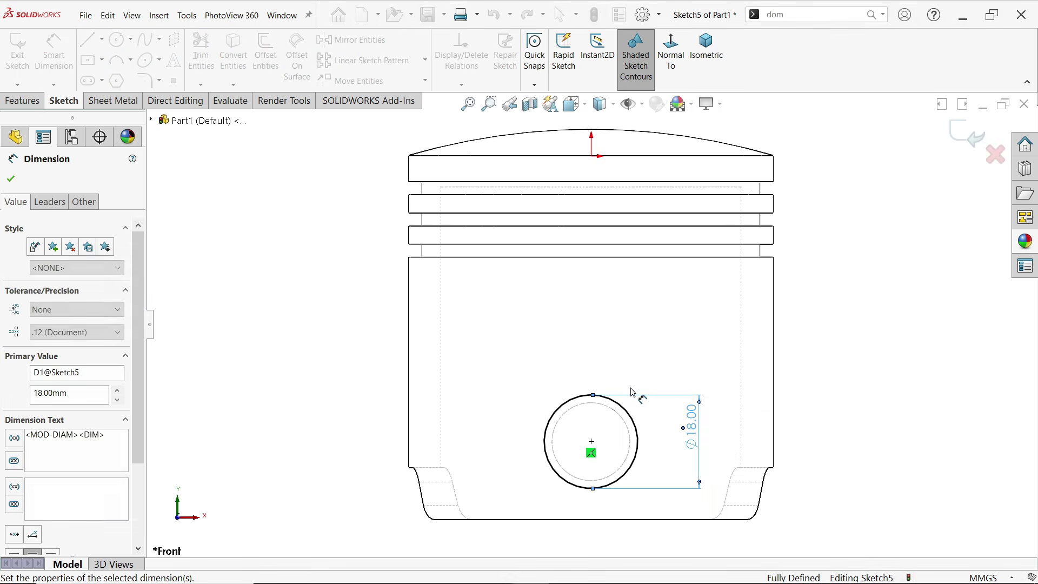
{"action": "left_click", "coordinate": [12, 176]}
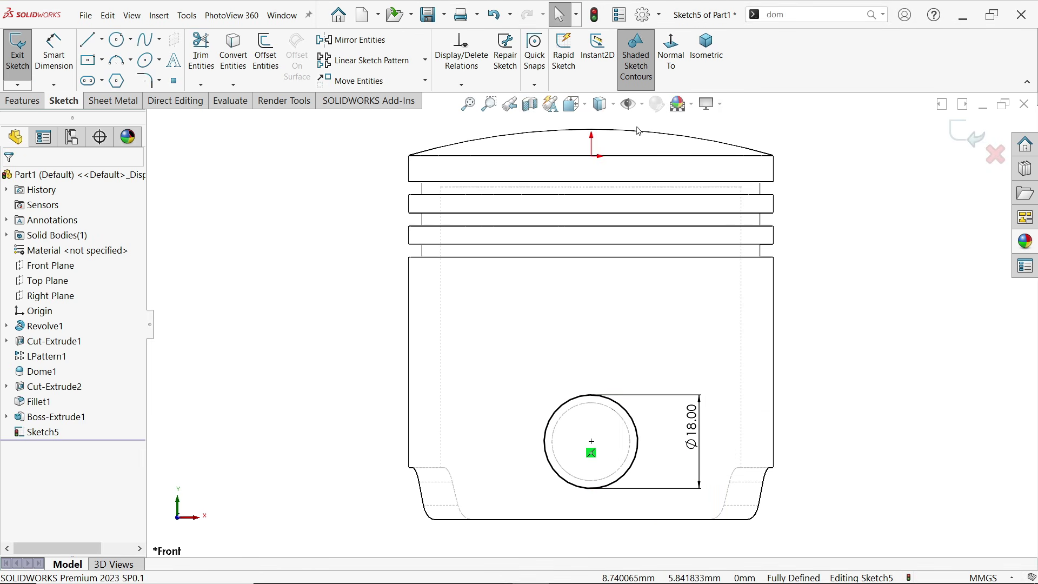
Return to shaded display and start an extruded cut of the 18 mm circle from the piston's outer cylindrical face
{"action": "left_click", "coordinate": [604, 103]}
{"action": "left_click", "coordinate": [590, 176]}
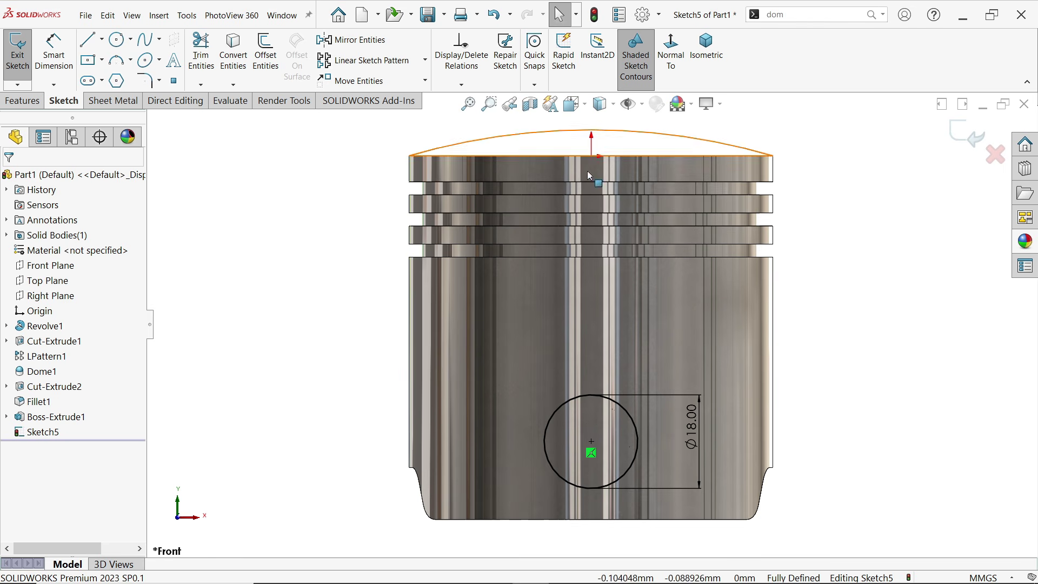
{"action": "left_click", "coordinate": [24, 104]}
{"action": "left_click", "coordinate": [206, 54]}
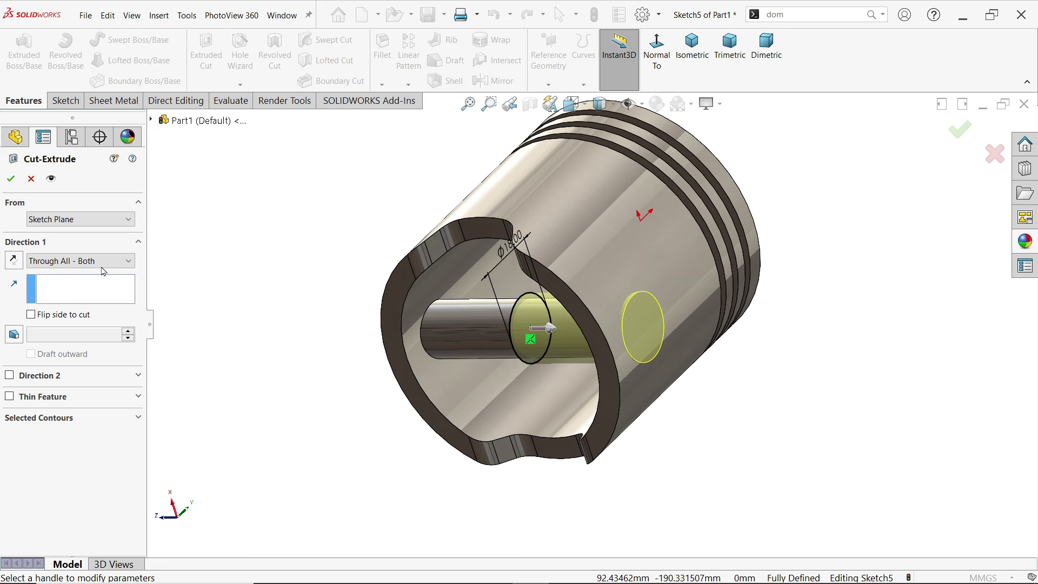
{"action": "left_click", "coordinate": [78, 221]}
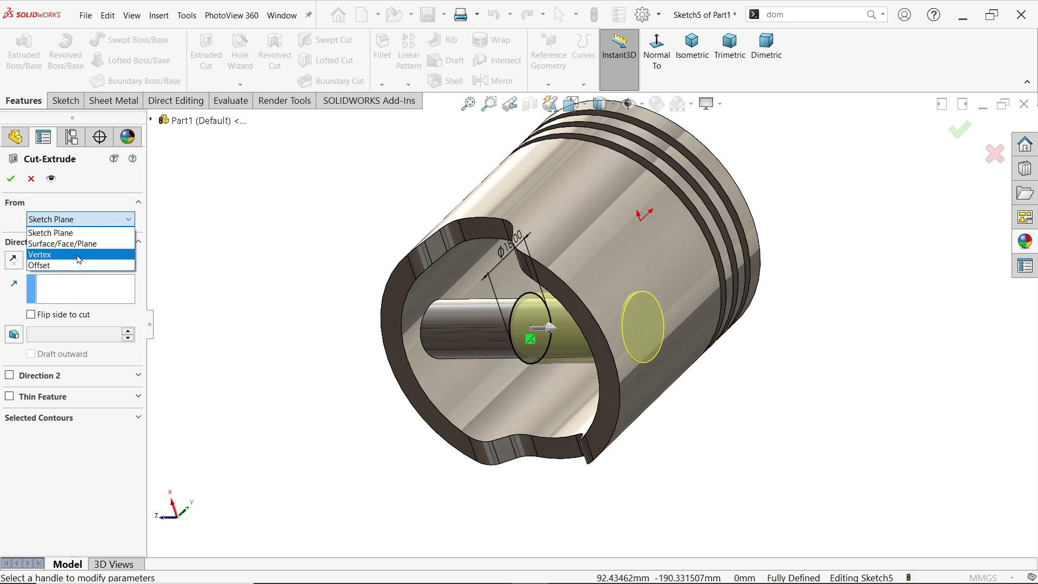
{"action": "left_click", "coordinate": [69, 244]}
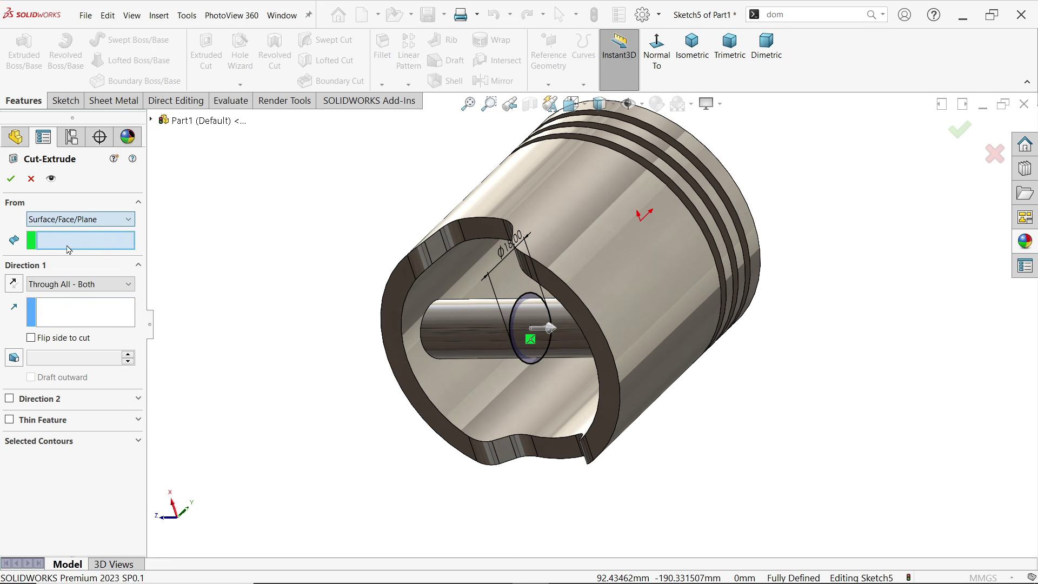
{"action": "left_click", "coordinate": [660, 324]}
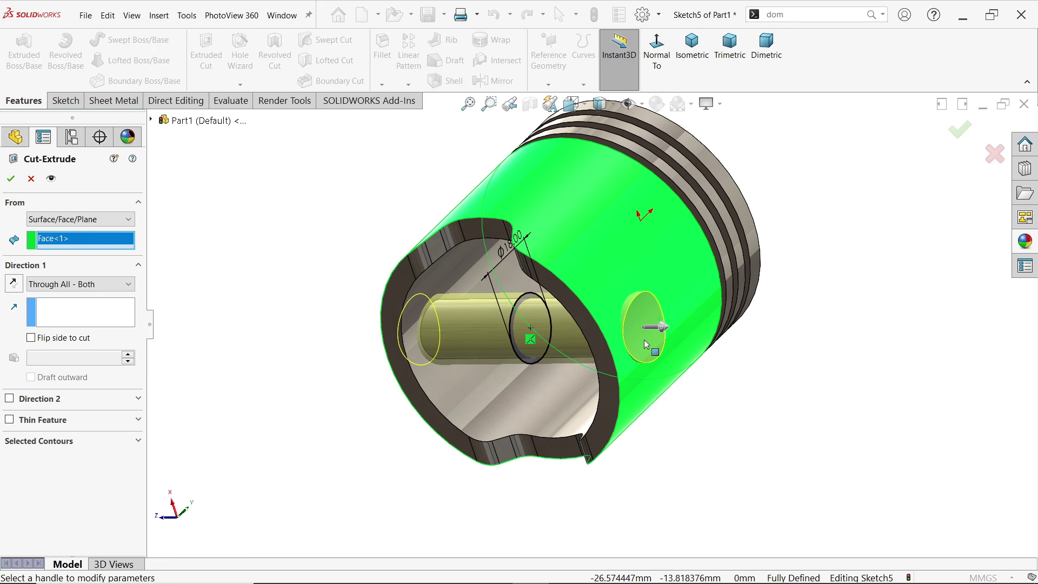
{"action": "scroll", "coordinate": [671, 363], "scroll_direction": "down", "scroll_amount": 3}
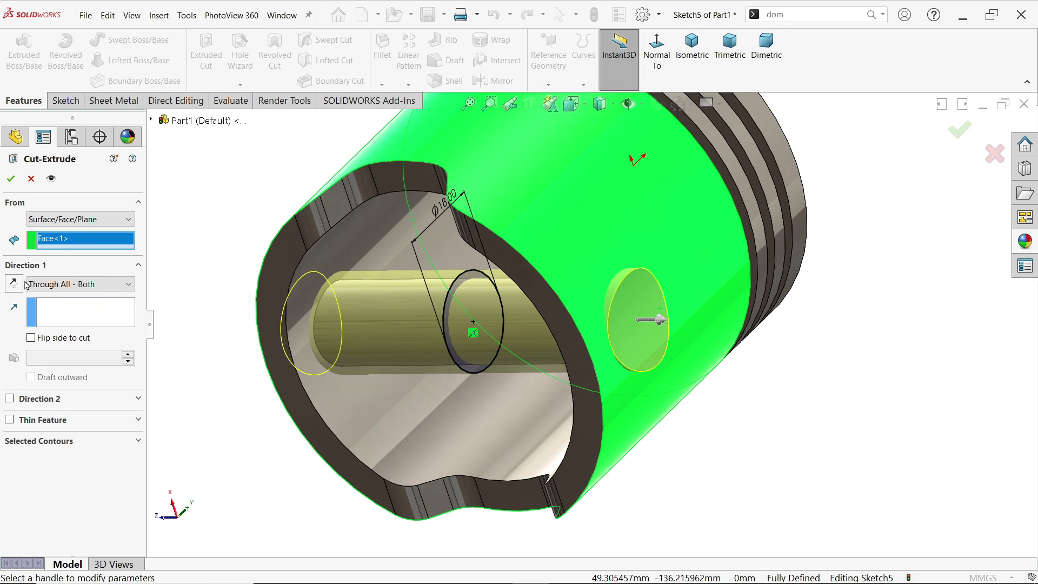
Make the cut Blind with a depth of 2.5 mm and finish the pin-hole recess
{"action": "left_click", "coordinate": [46, 290]}
{"action": "left_click", "coordinate": [49, 296]}
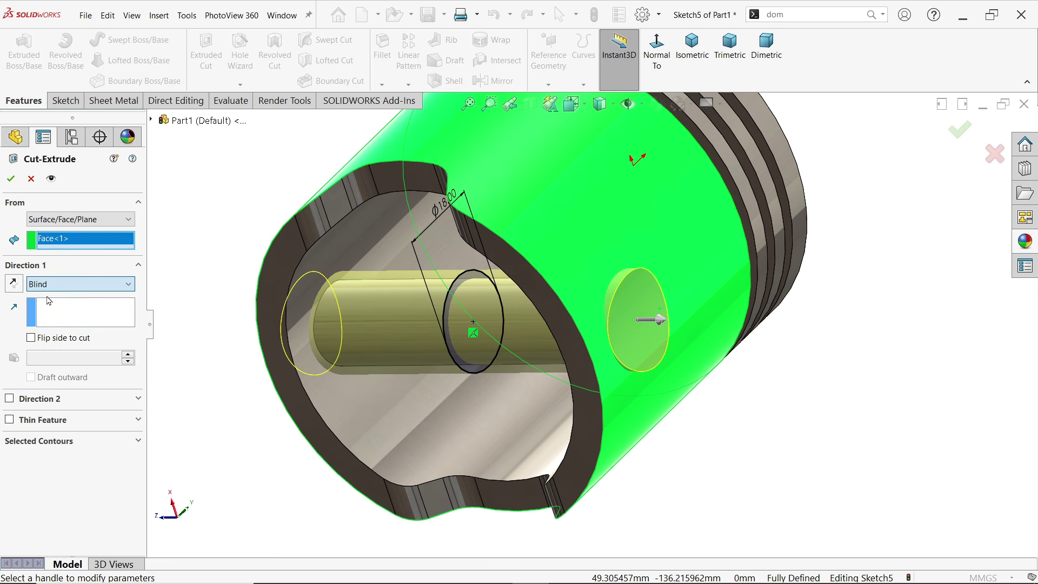
{"action": "mouse_move", "coordinate": [370, 317]}
{"action": "middle_mouse_down"}
{"action": "mouse_move", "coordinate": [389, 294]}
{"action": "mouse_move", "coordinate": [342, 306]}
{"action": "mouse_move", "coordinate": [387, 301]}
{"action": "middle_mouse_up"}
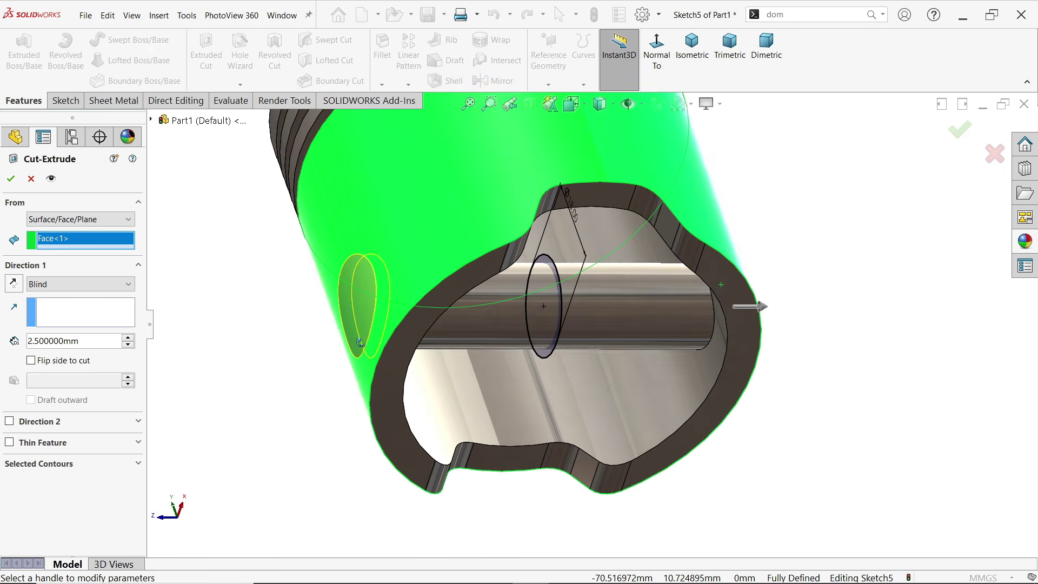
{"action": "scroll", "coordinate": [389, 301], "scroll_direction": "down", "scroll_amount": 2}
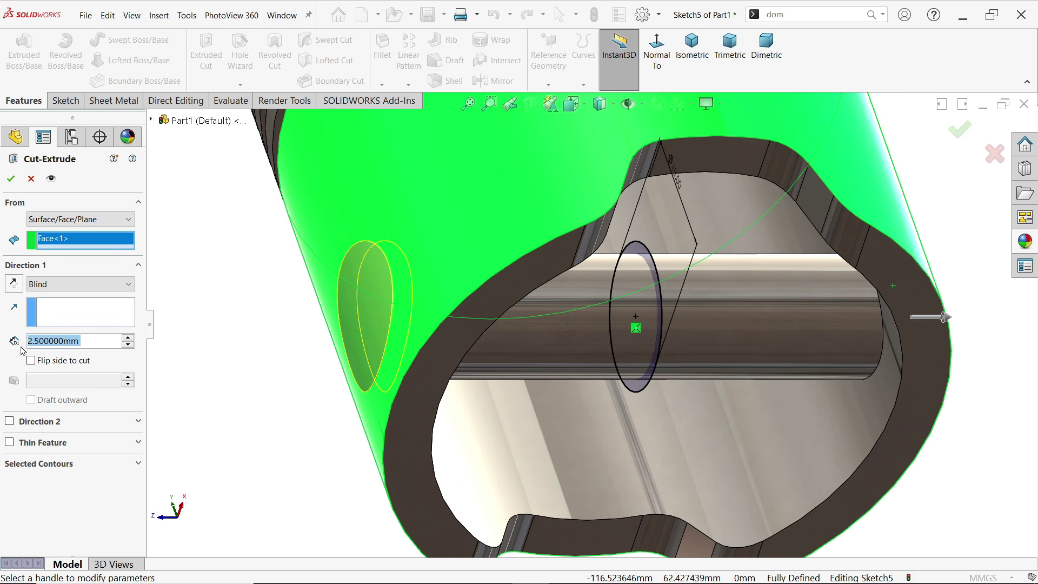
{"action": "middle_click_drag", "start_coordinate": [392, 336], "coordinate": [415, 341]}
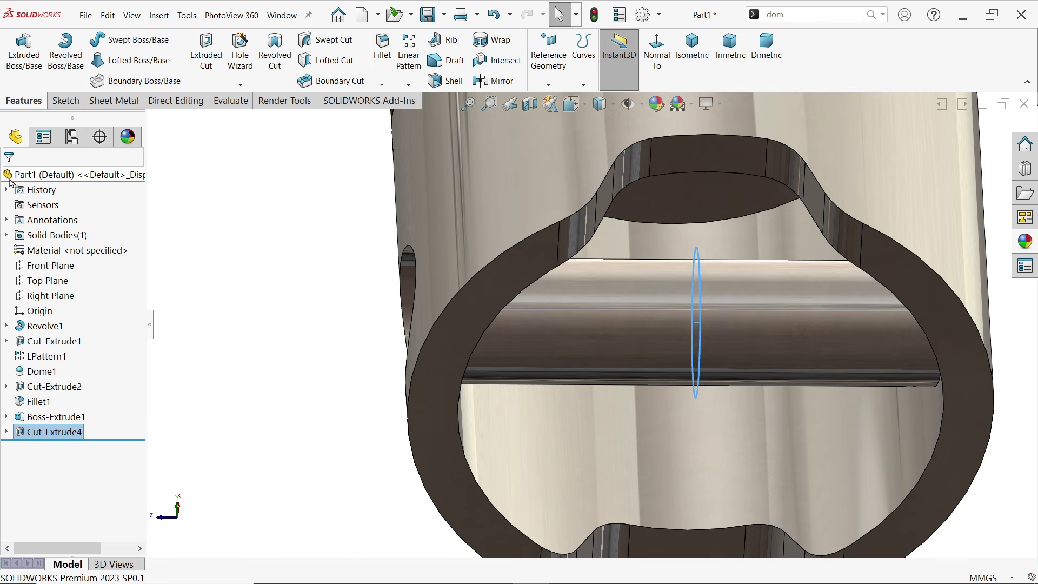
Mirror the 2.5 mm recess cut about the Front Plane onto the opposite side of the piston
{"action": "key", "text": "f"}
{"action": "middle_click_drag", "start_coordinate": [600, 346], "coordinate": [612, 367]}
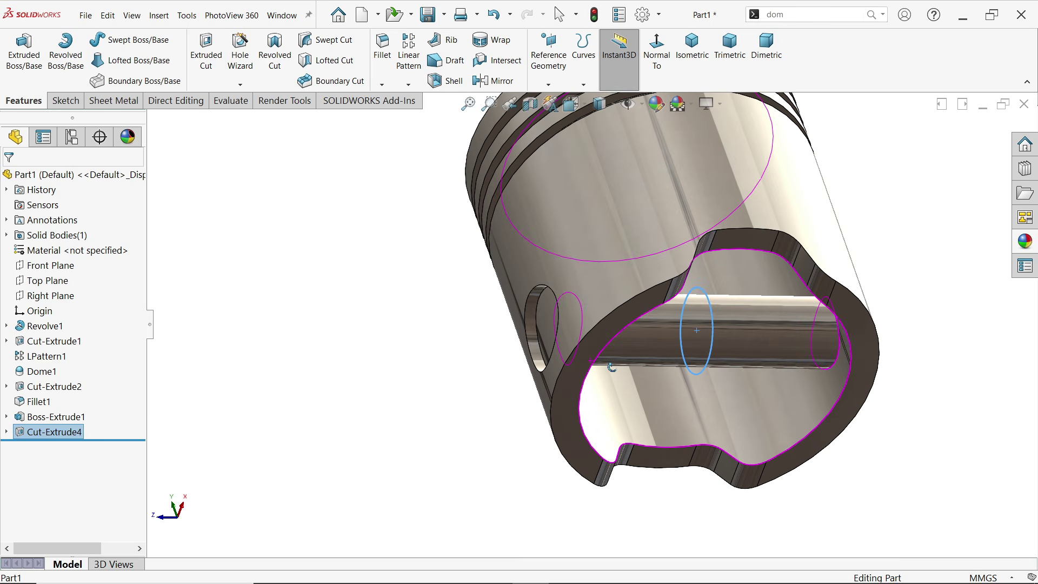
{"action": "left_click", "coordinate": [493, 81]}
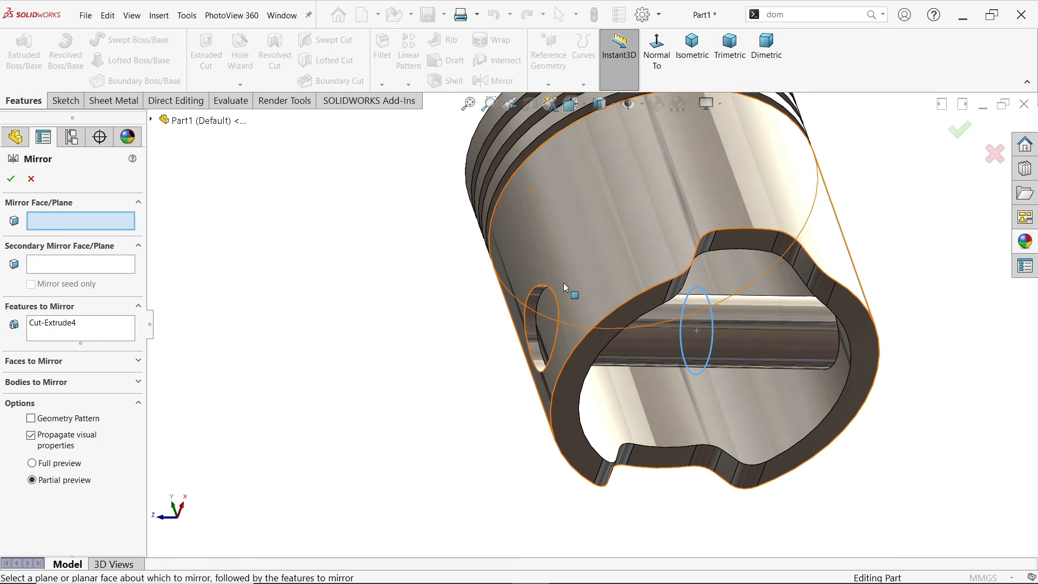
{"action": "left_click", "coordinate": [151, 120]}
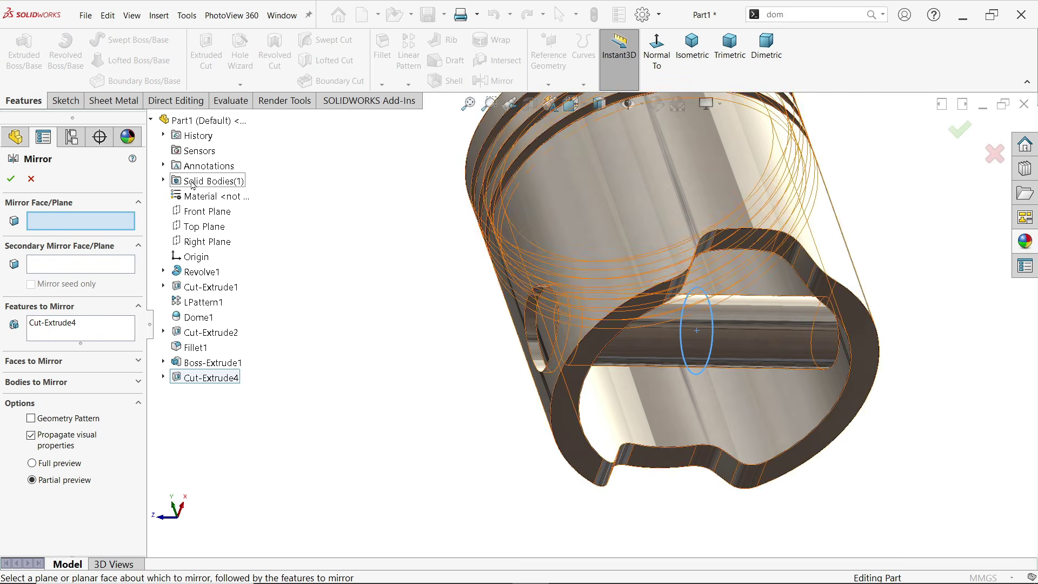
{"action": "left_click", "coordinate": [207, 212]}
{"action": "left_click", "coordinate": [55, 326]}
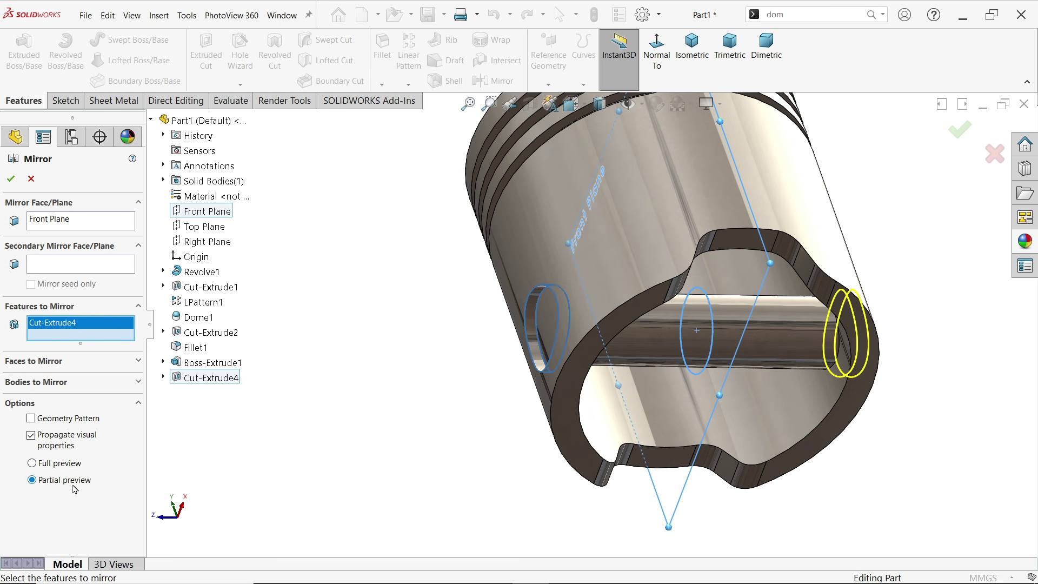
{"action": "left_click", "coordinate": [67, 465]}
{"action": "left_click", "coordinate": [54, 481]}
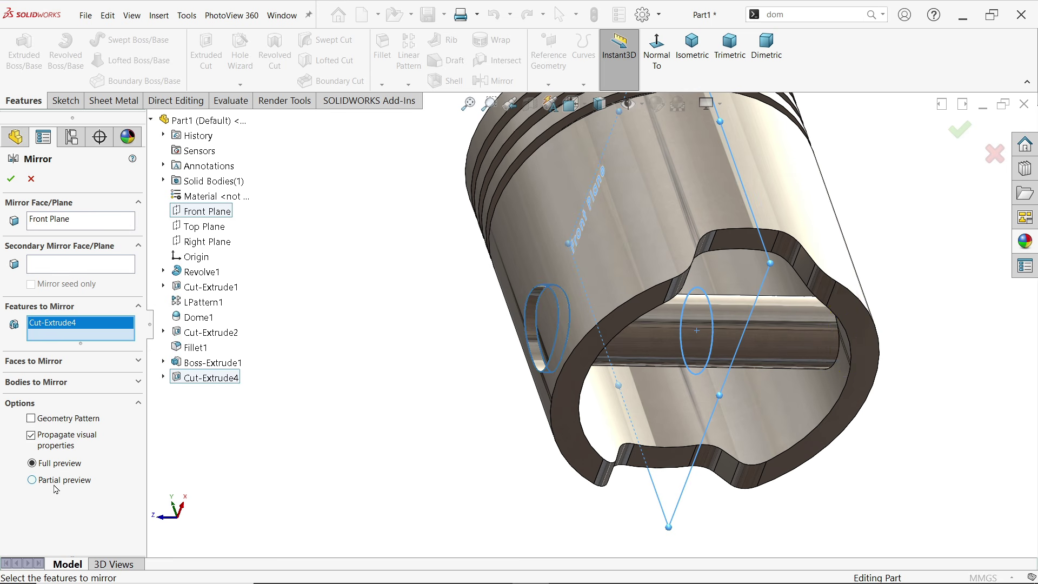
{"action": "left_click", "coordinate": [10, 179]}
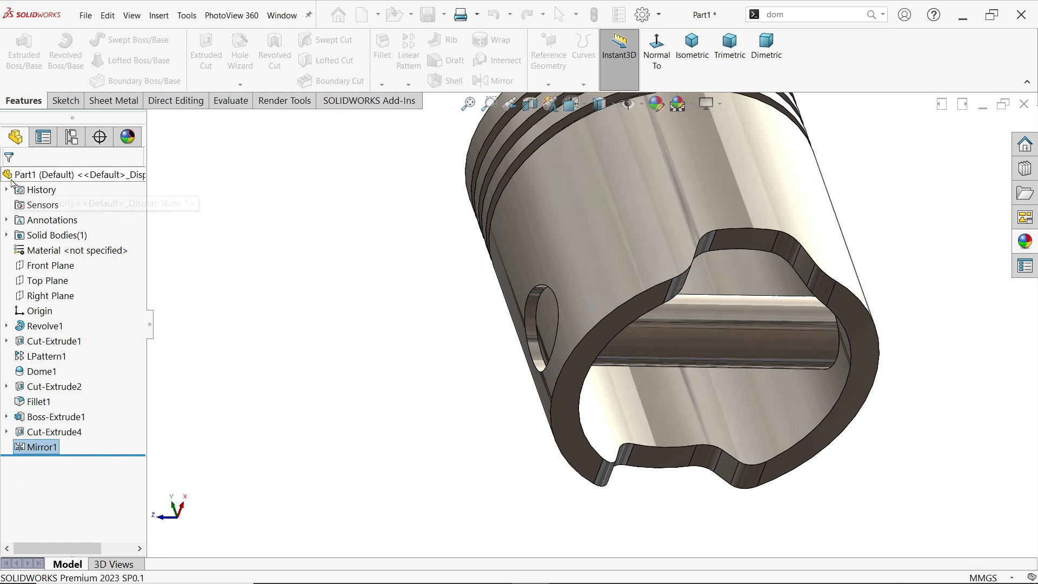
Start a sketch on the Front Plane and draw a circle about 12.5 mm in diameter beside the 18 mm recess
{"action": "left_click", "coordinate": [49, 265]}
{"action": "left_click", "coordinate": [72, 258]}
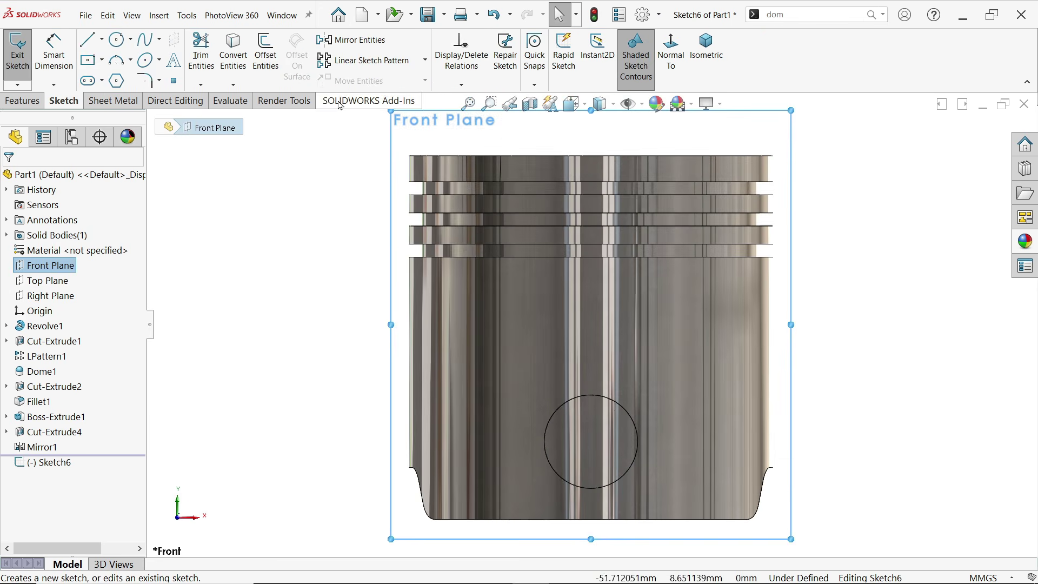
{"action": "left_click", "coordinate": [118, 42]}
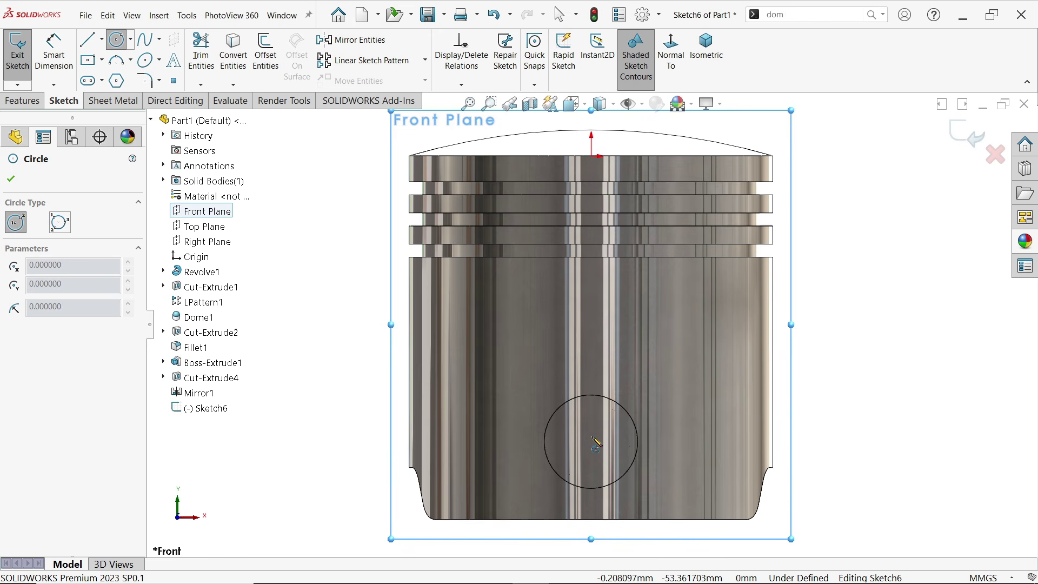
{"action": "left_click_drag", "start_coordinate": [651, 376], "coordinate": [685, 377]}
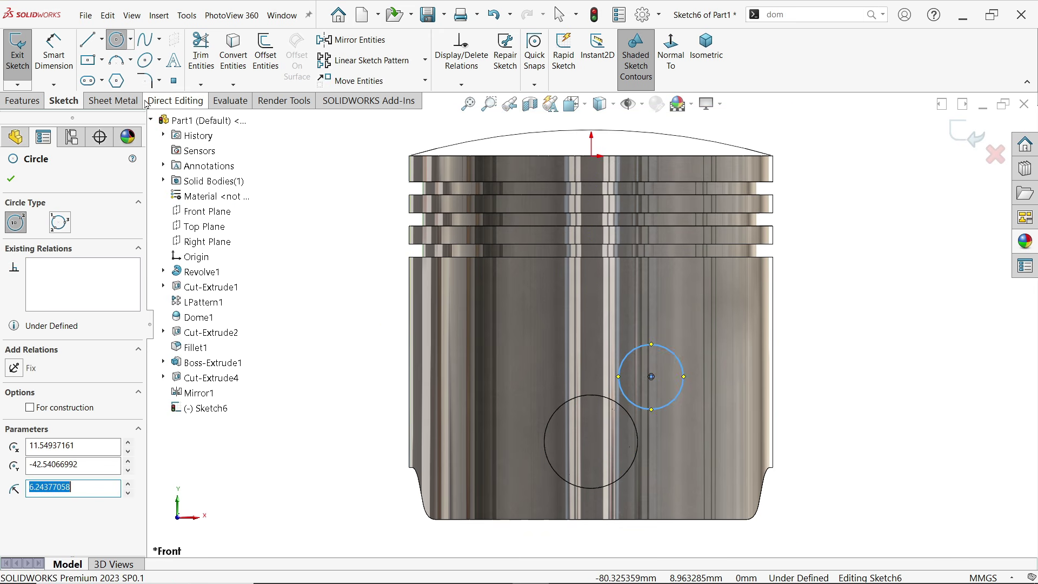
Dimension the new circle's diameter as 5*2, giving 10 mm
{"action": "left_click", "coordinate": [54, 54]}
{"action": "left_click", "coordinate": [685, 378]}
{"action": "left_click", "coordinate": [717, 381]}
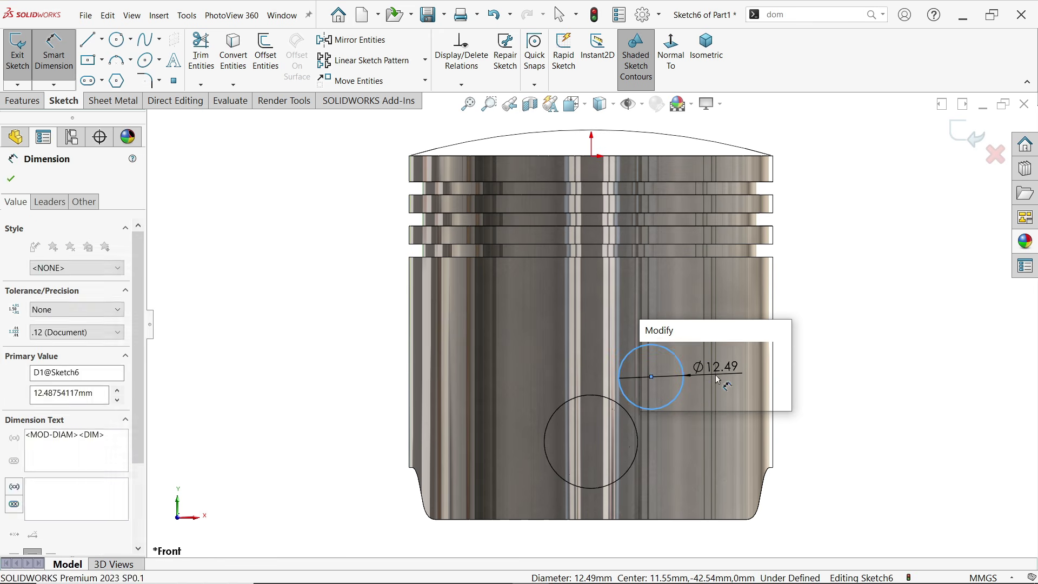
{"action": "type", "text": "5*2"}
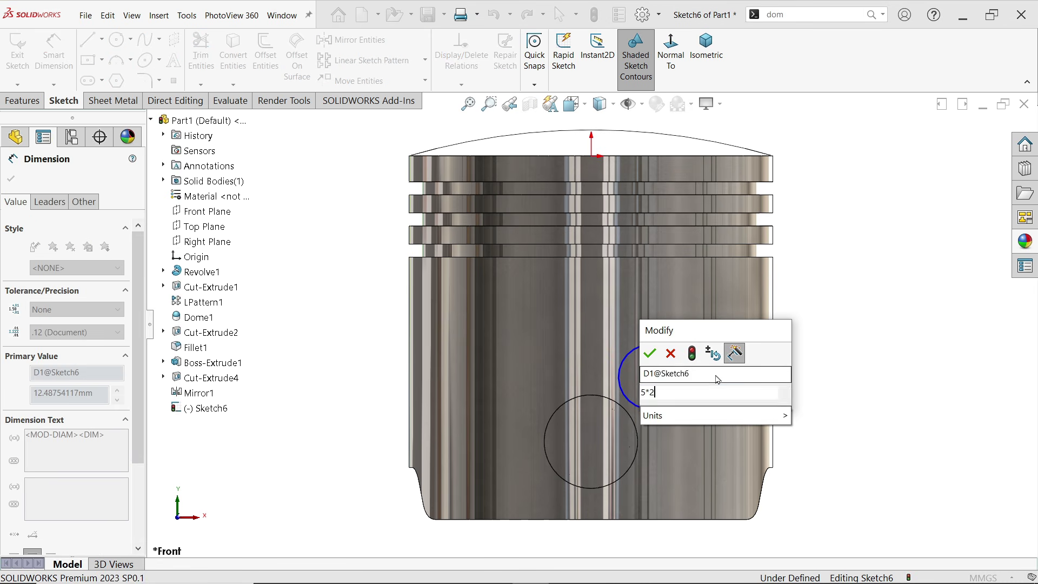
{"action": "key", "text": "Return"}
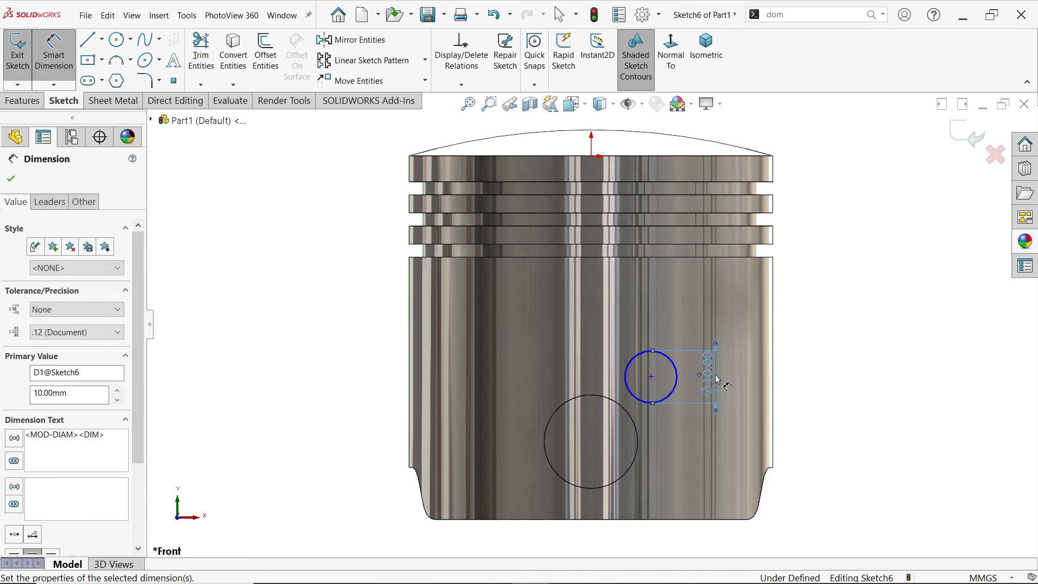
{"action": "left_click", "coordinate": [11, 179]}
Show hidden lines and move the 10 mm circle's centre onto the centre of the pin boss
{"action": "left_click", "coordinate": [614, 104]}
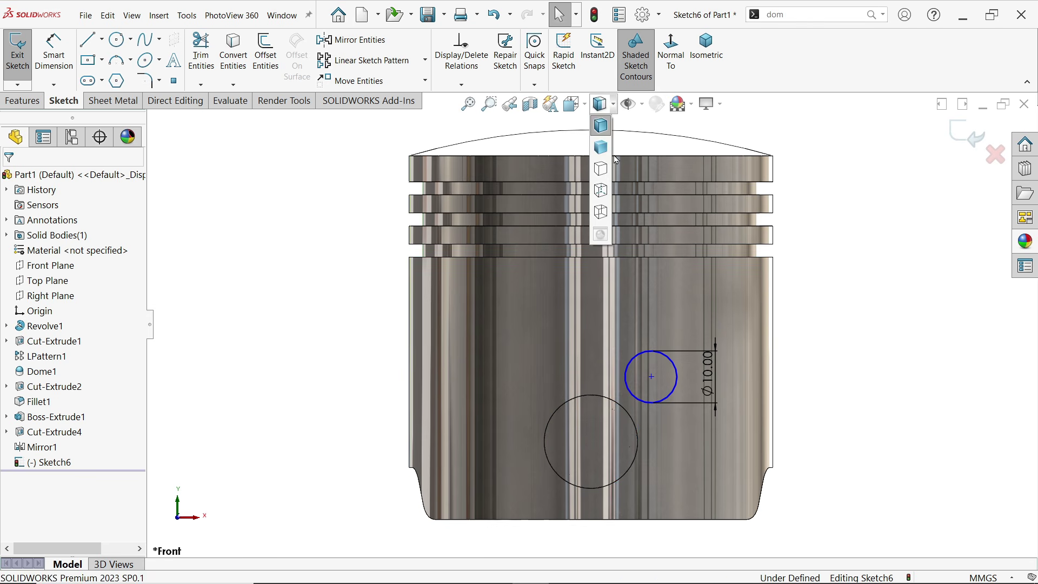
{"action": "left_click", "coordinate": [601, 191]}
{"action": "left_click_drag", "start_coordinate": [653, 377], "coordinate": [591, 442]}
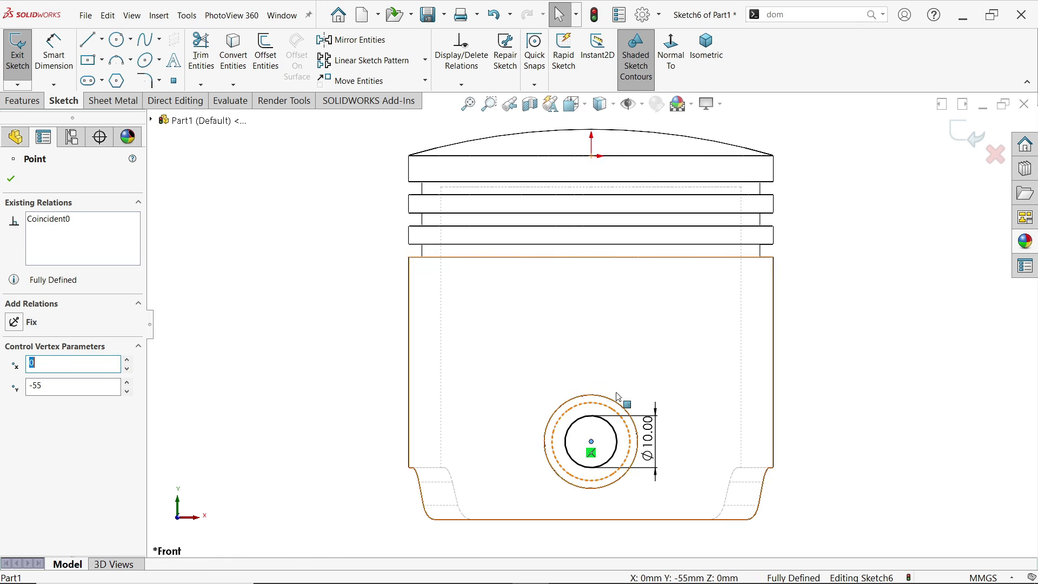
Return to shaded display and cut the 10 mm circle Through All - Both to make the pin hole
{"action": "left_click", "coordinate": [31, 106]}
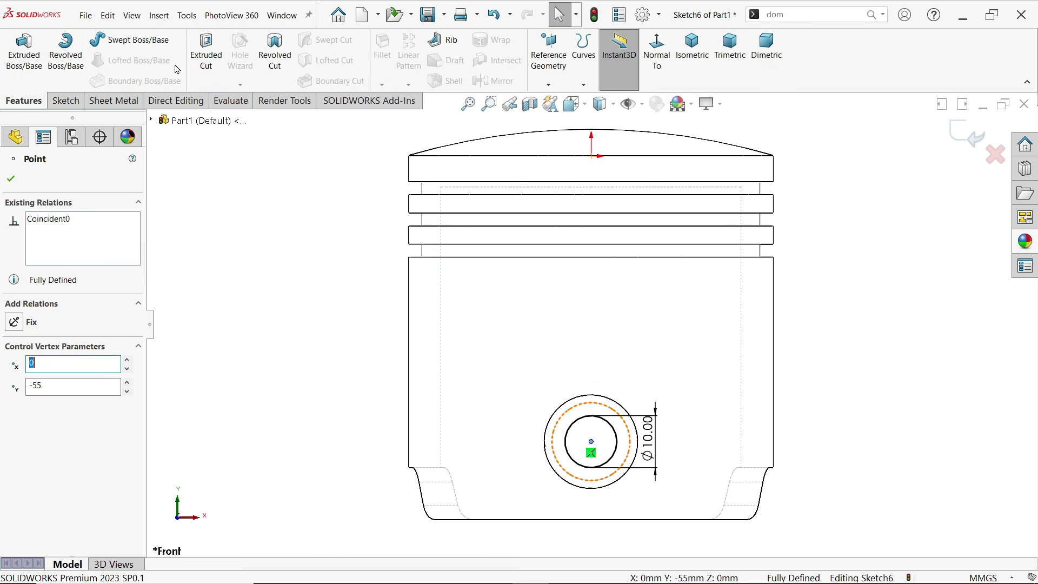
{"action": "left_click", "coordinate": [213, 53]}
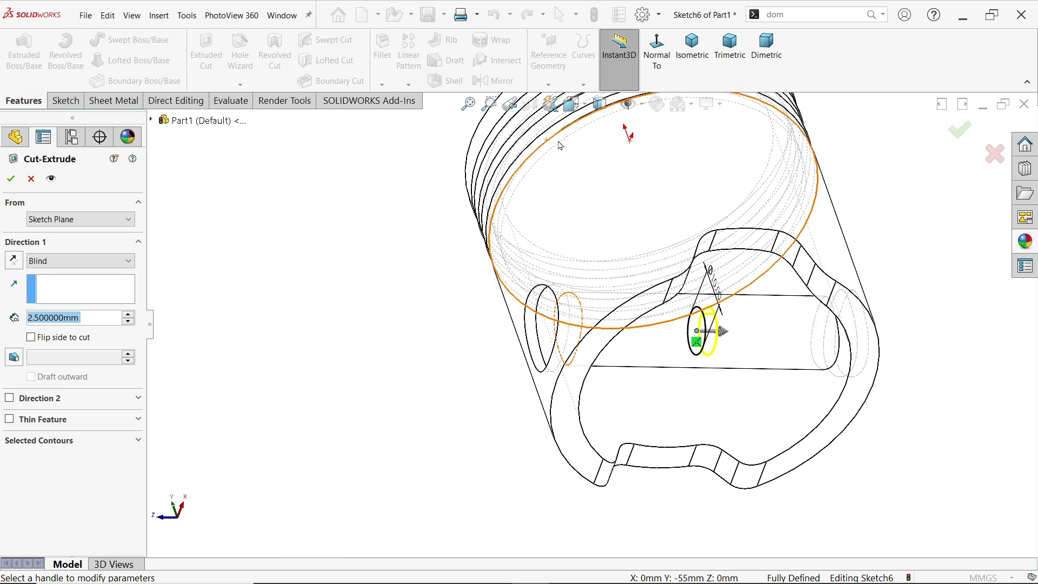
{"action": "left_click", "coordinate": [612, 107]}
{"action": "left_click", "coordinate": [604, 134]}
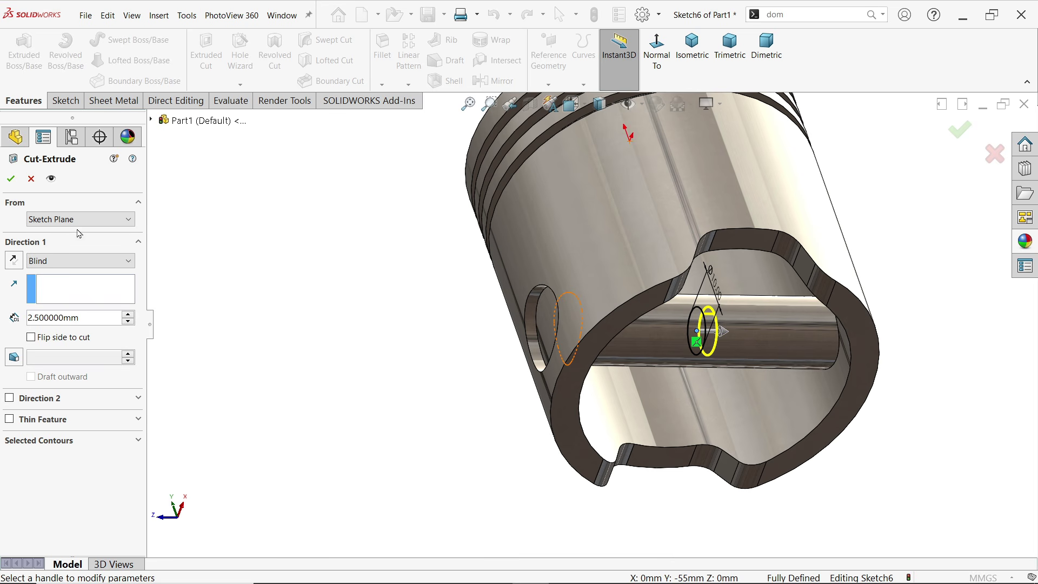
{"action": "left_click", "coordinate": [60, 263]}
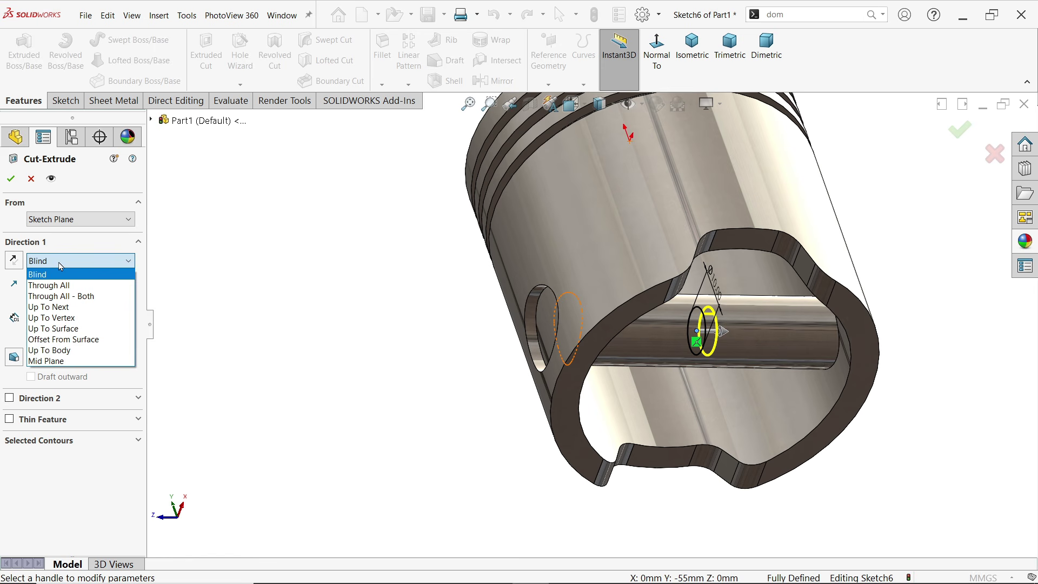
{"action": "left_click", "coordinate": [81, 296]}
{"action": "mouse_move", "coordinate": [390, 328]}
{"action": "middle_mouse_down"}
{"action": "mouse_move", "coordinate": [332, 307]}
{"action": "mouse_move", "coordinate": [389, 324]}
{"action": "middle_mouse_up"}
{"action": "left_click", "coordinate": [12, 181]}
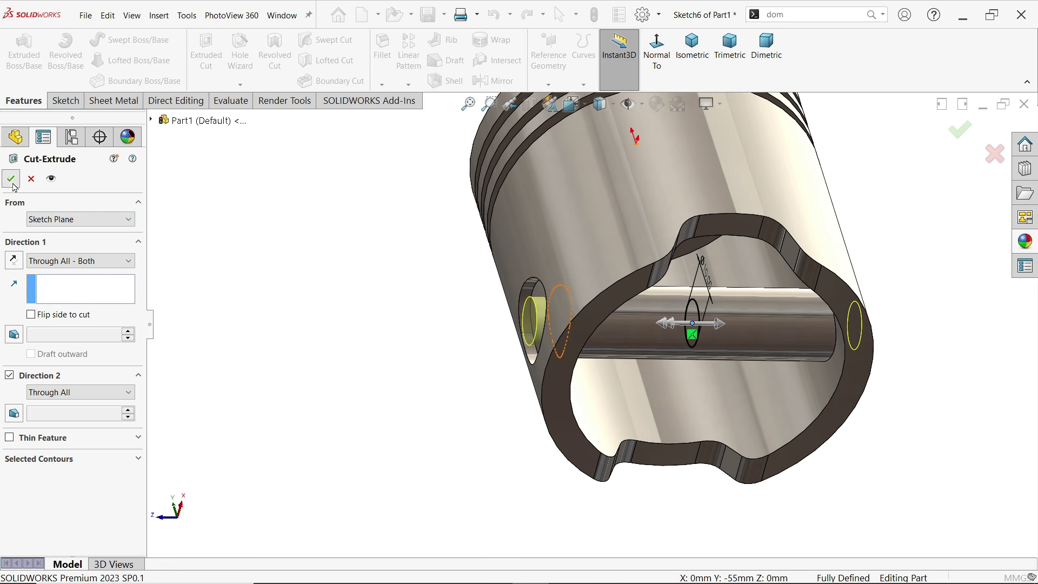
Begin saving the finished piston part and create and open a Desktop folder named 90 degree V TWIN ENGINE
{"action": "middle_click_drag", "start_coordinate": [390, 325], "coordinate": [598, 163]}
{"action": "left_click", "coordinate": [694, 50]}
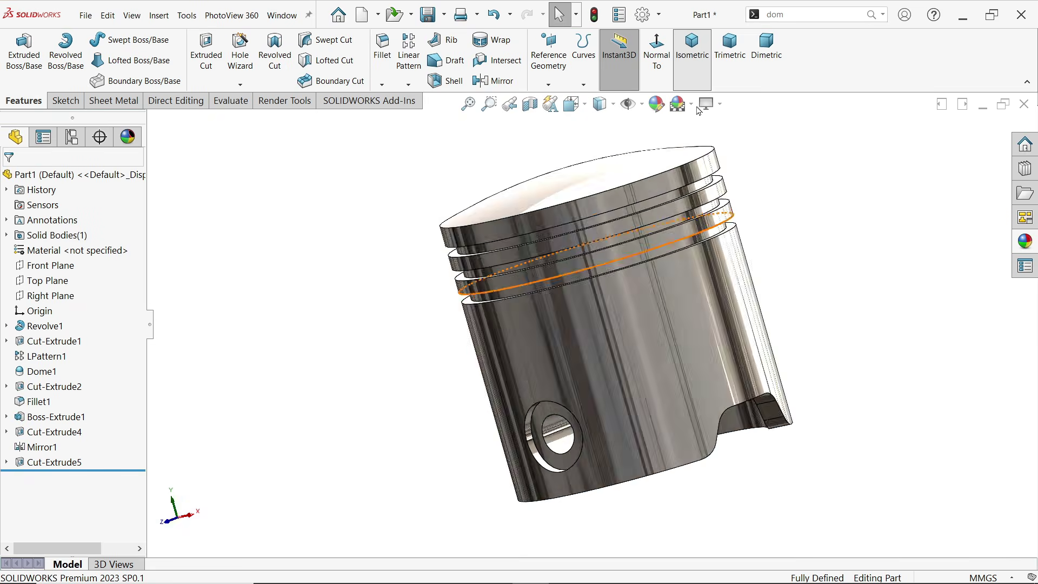
{"action": "left_click", "coordinate": [428, 14]}
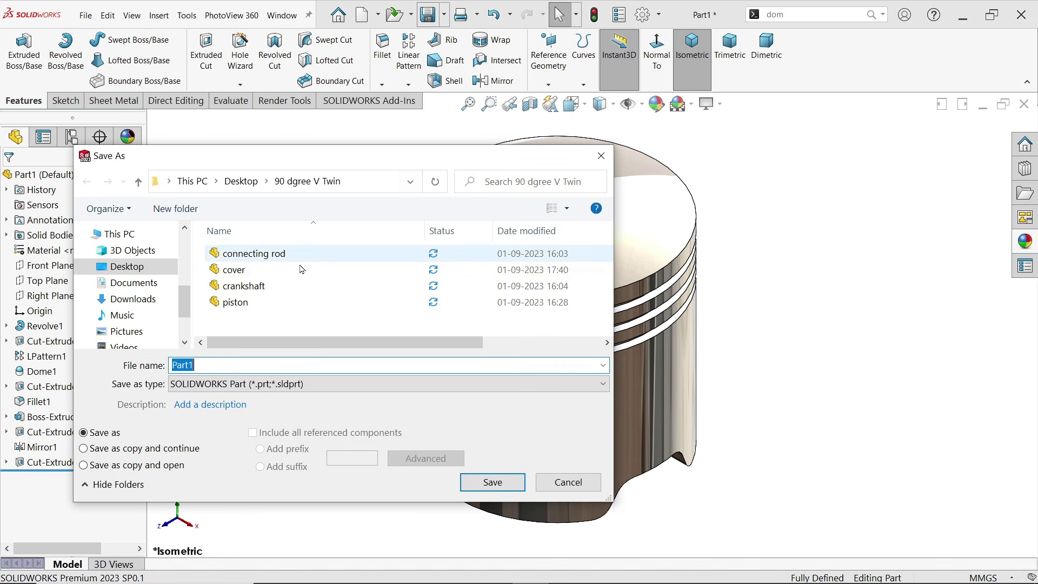
{"action": "left_click", "coordinate": [149, 269]}
{"action": "left_click", "coordinate": [179, 210]}
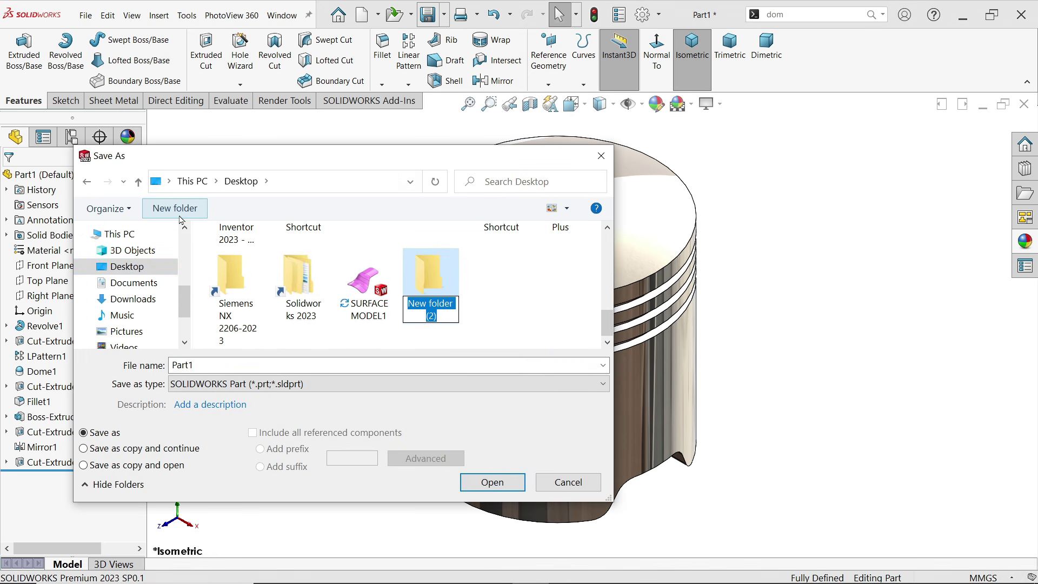
{"action": "type", "text": "90 degree"}
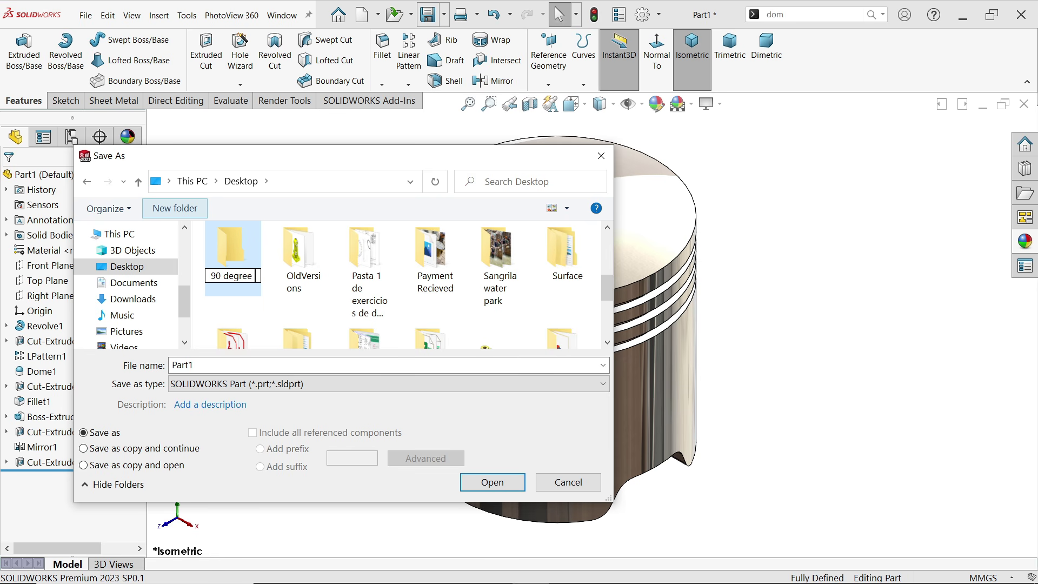
{"action": "type", "text": "V TWIN EN"}
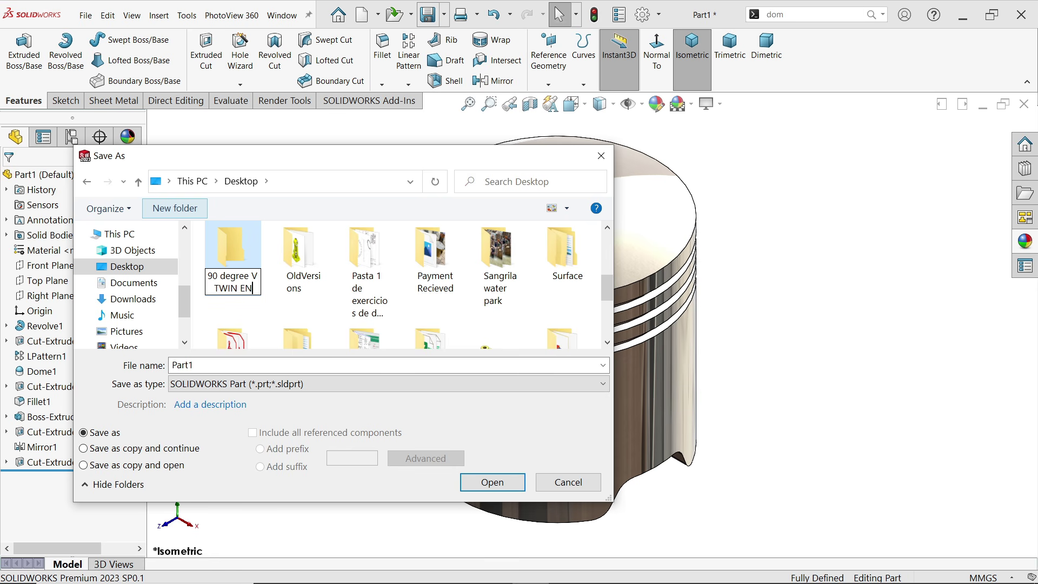
{"action": "type", "text": "GINE"}
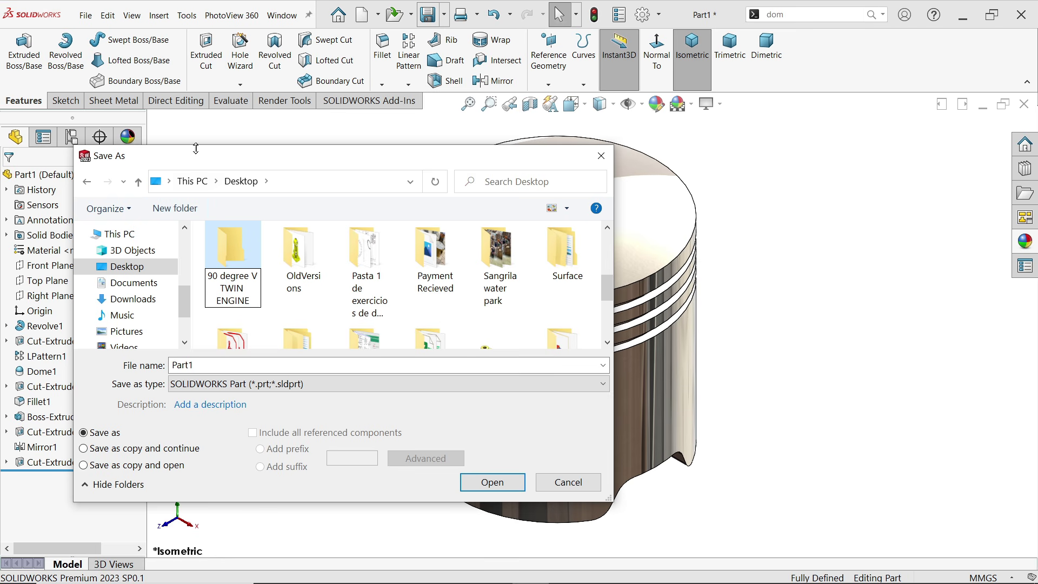
{"action": "double_click", "coordinate": [235, 251]}
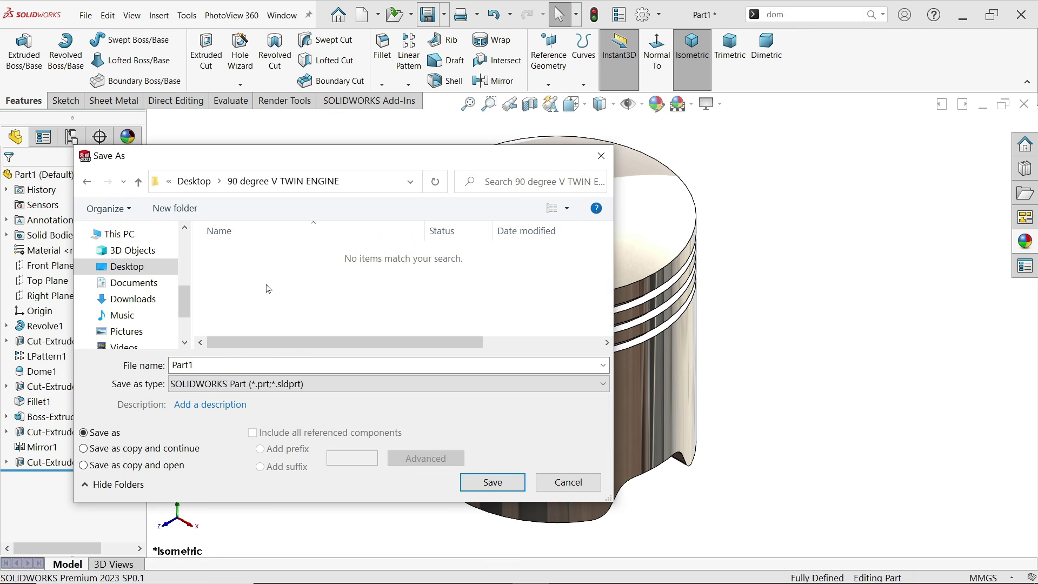
Save the piston part under the file name 1 in the open folder
{"action": "double_click", "coordinate": [221, 365]}
{"action": "type", "text": "1"}
{"action": "key", "text": "Return"}
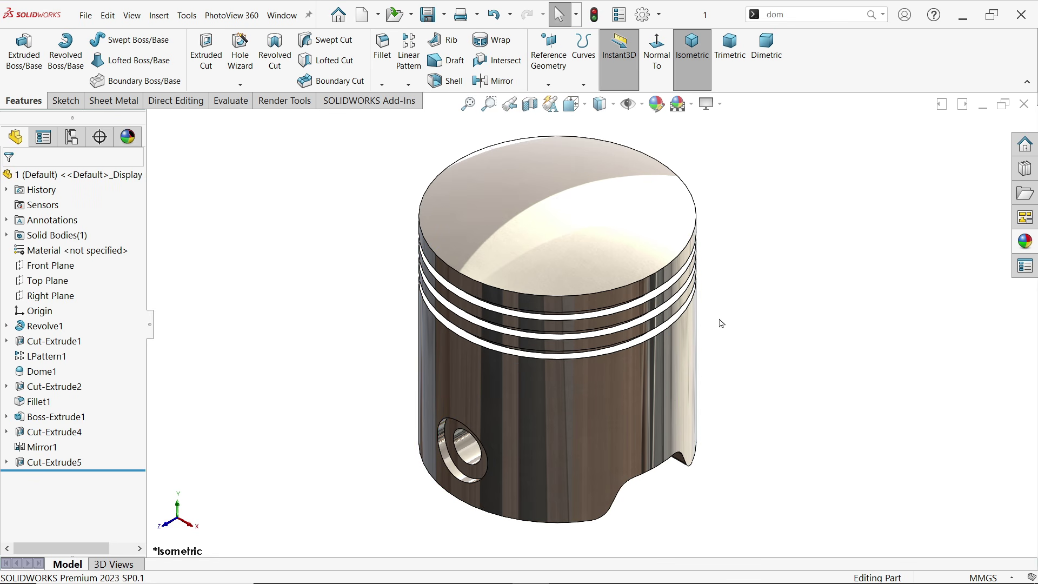
Create a new part document and change its scene to a plain white background
{"action": "left_click", "coordinate": [87, 16]}
{"action": "left_click", "coordinate": [102, 39]}
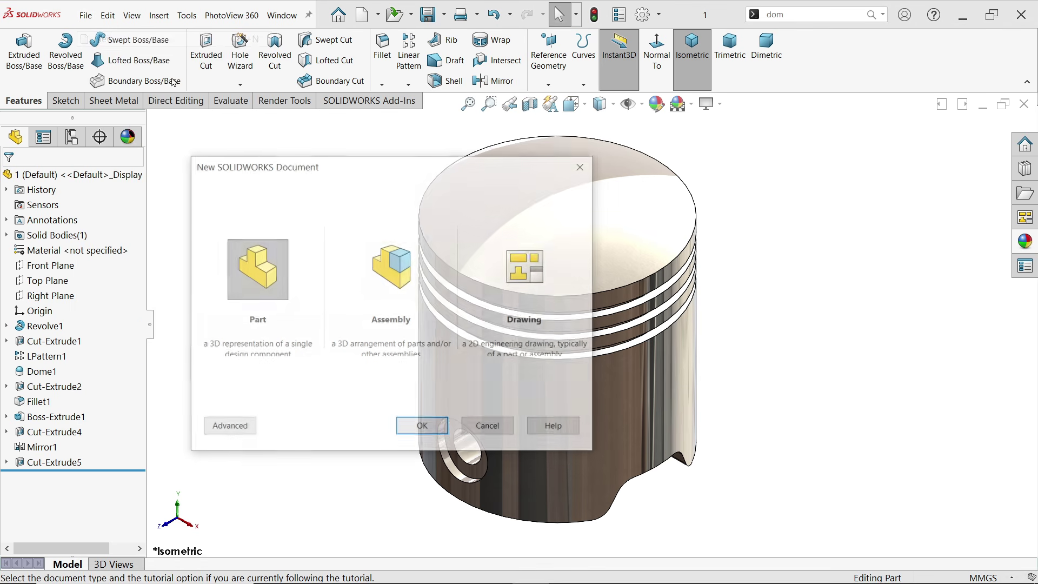
{"action": "left_click", "coordinate": [417, 438]}
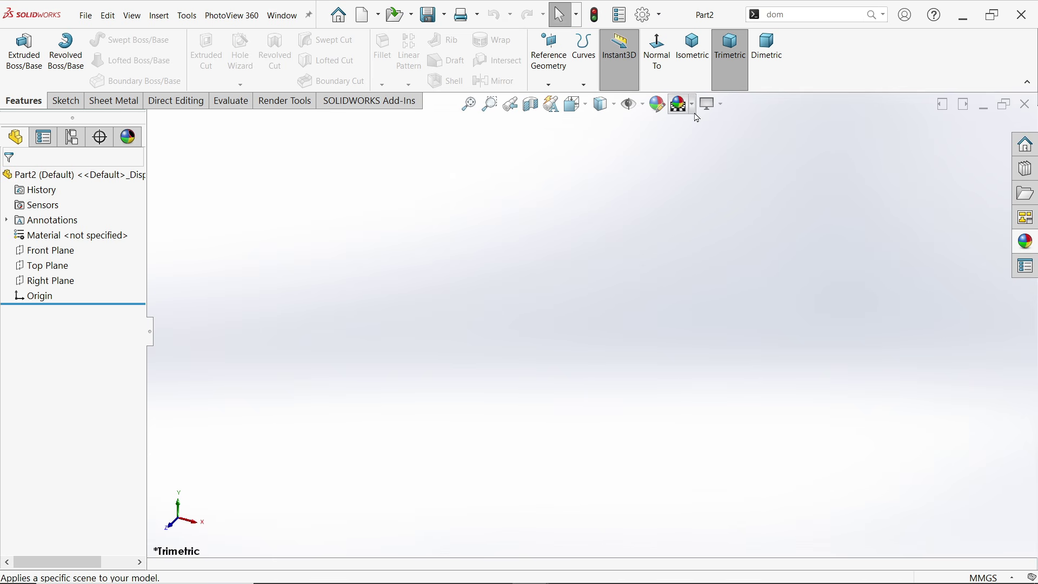
{"action": "left_click", "coordinate": [693, 106]}
{"action": "left_click", "coordinate": [708, 137]}
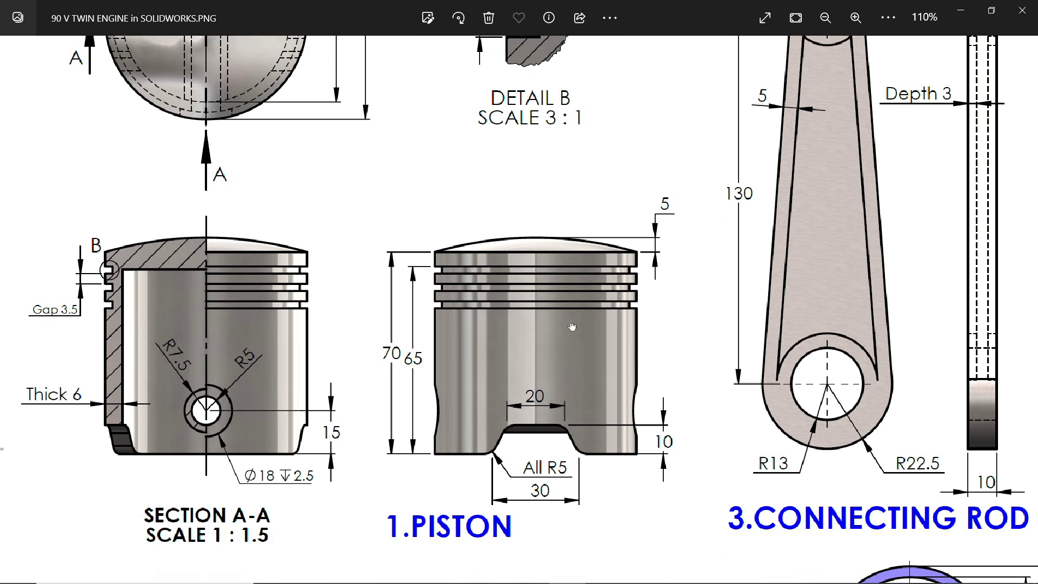
Using the crankshaft drawing as reference, sketch on the Front Plane a circle of about 20.8 mm radius centred about 66.7 mm above the origin
{"action": "scroll", "coordinate": [584, 325], "scroll_direction": "down", "scroll_amount": 3}
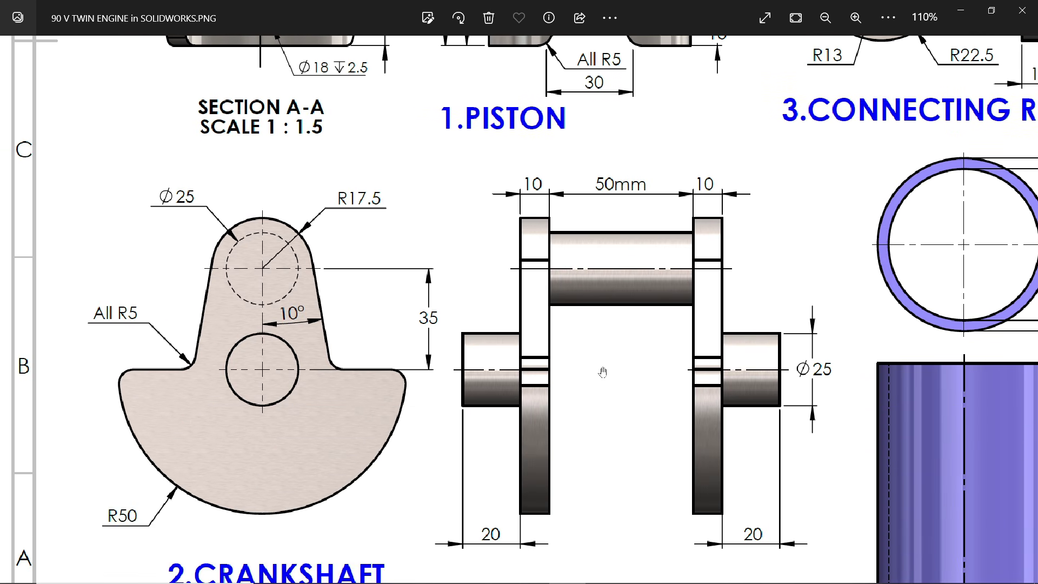
{"action": "scroll", "coordinate": [601, 331], "scroll_direction": "down", "scroll_amount": 1}
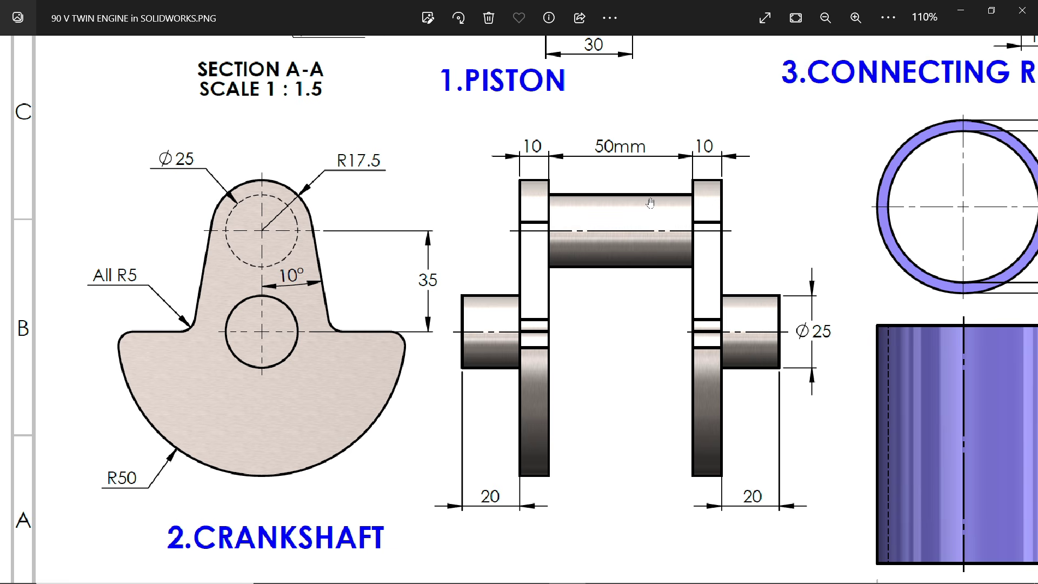
{"action": "left_click", "coordinate": [960, 15]}
{"action": "left_click", "coordinate": [17, 252]}
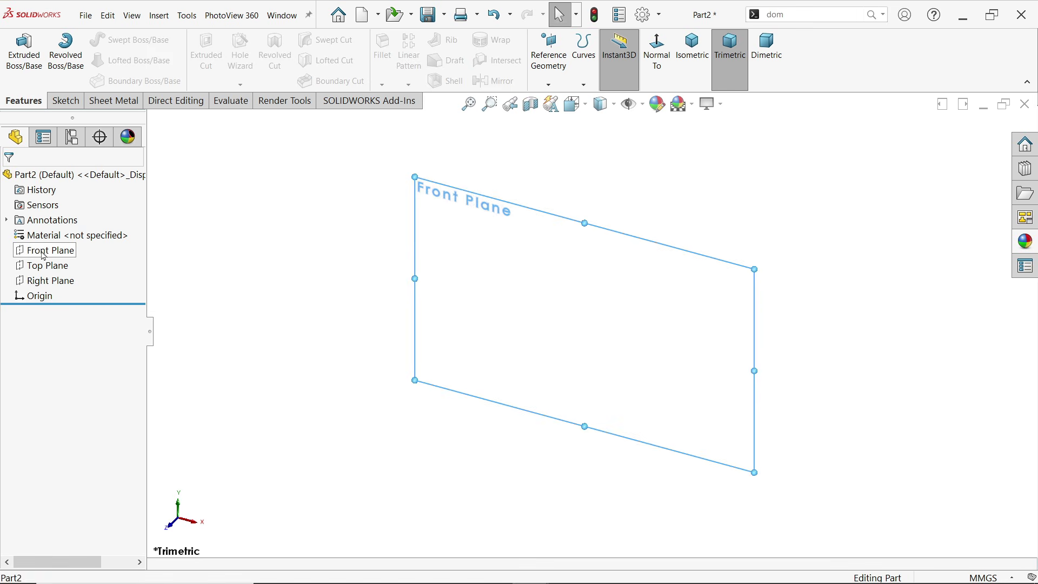
{"action": "left_click", "coordinate": [53, 234]}
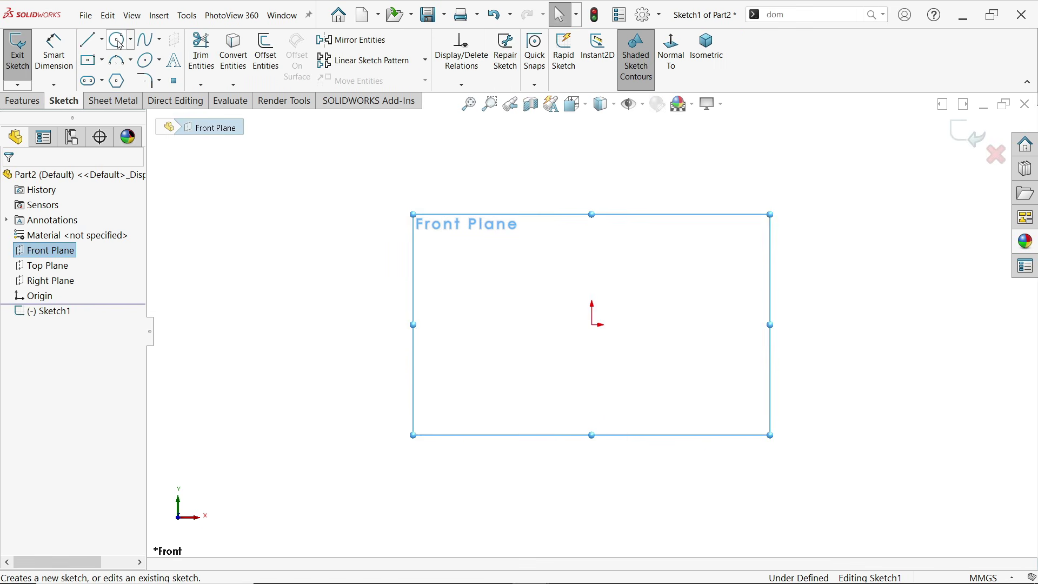
{"action": "left_click", "coordinate": [117, 39]}
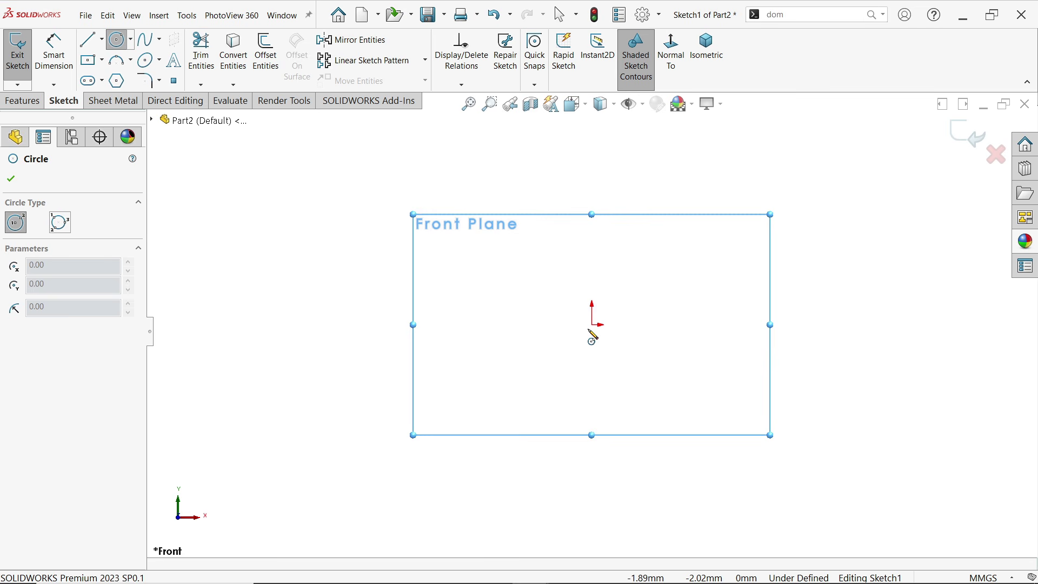
{"action": "left_click", "coordinate": [592, 192]}
{"action": "left_click", "coordinate": [593, 234]}
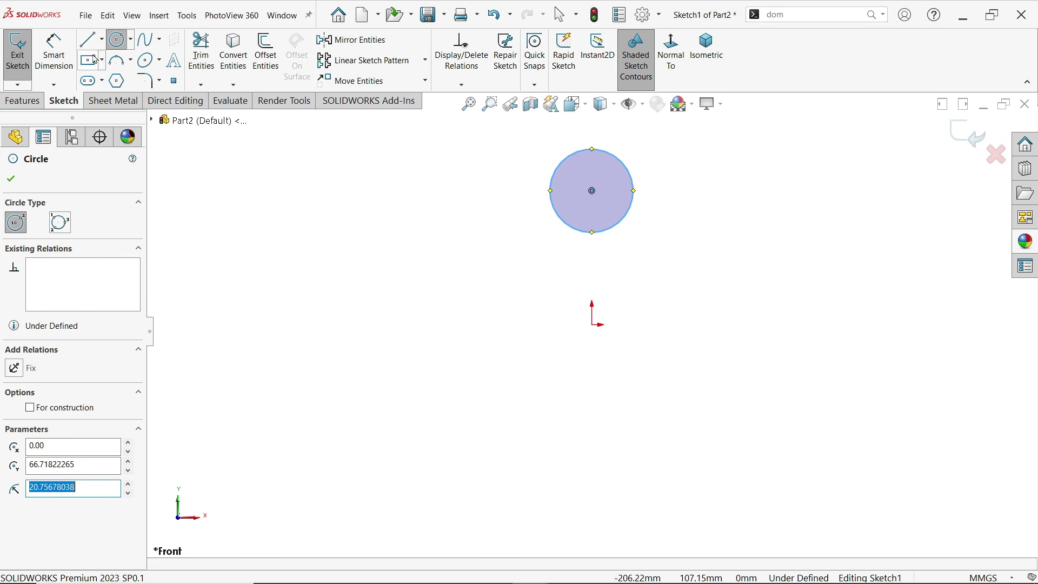
{"action": "key", "text": "Escape"}
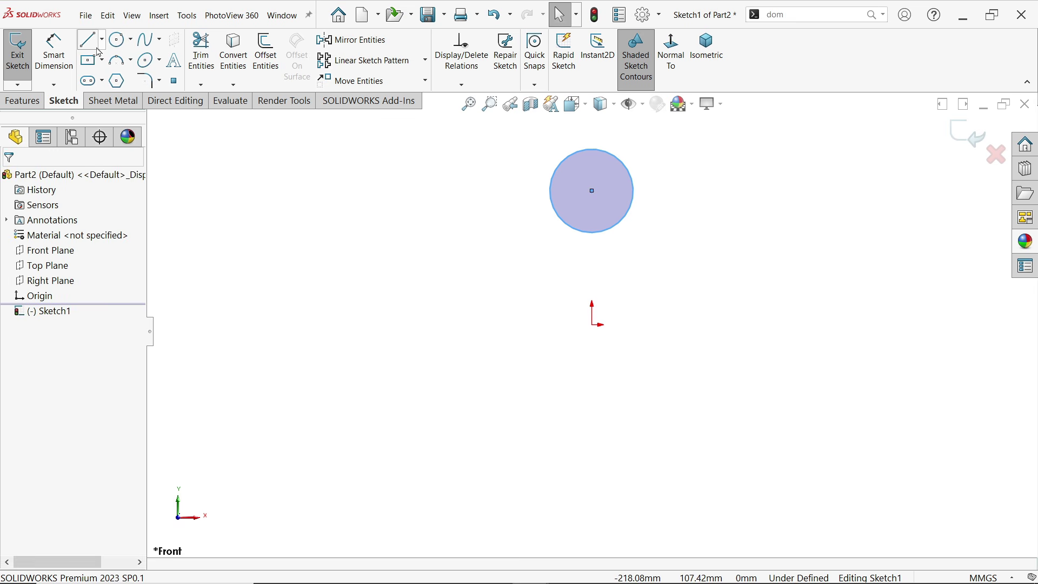
Draw the crank web outline: two lines tangent to the circle's sides, two horizontal shoulders level with the origin, and a lower semicircular arc about 98.8 mm in radius
{"action": "left_click", "coordinate": [91, 40]}
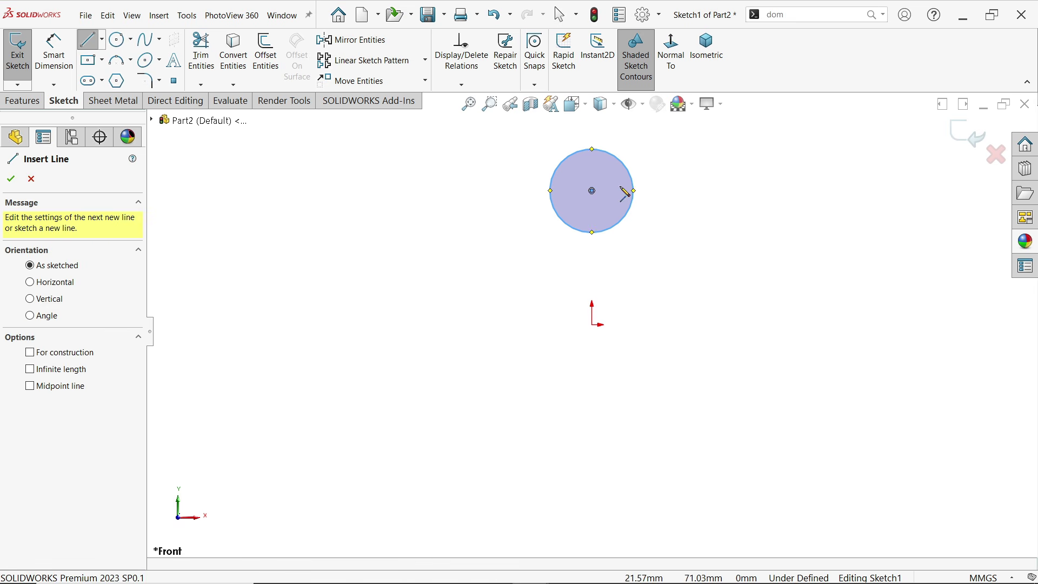
{"action": "left_click", "coordinate": [551, 200]}
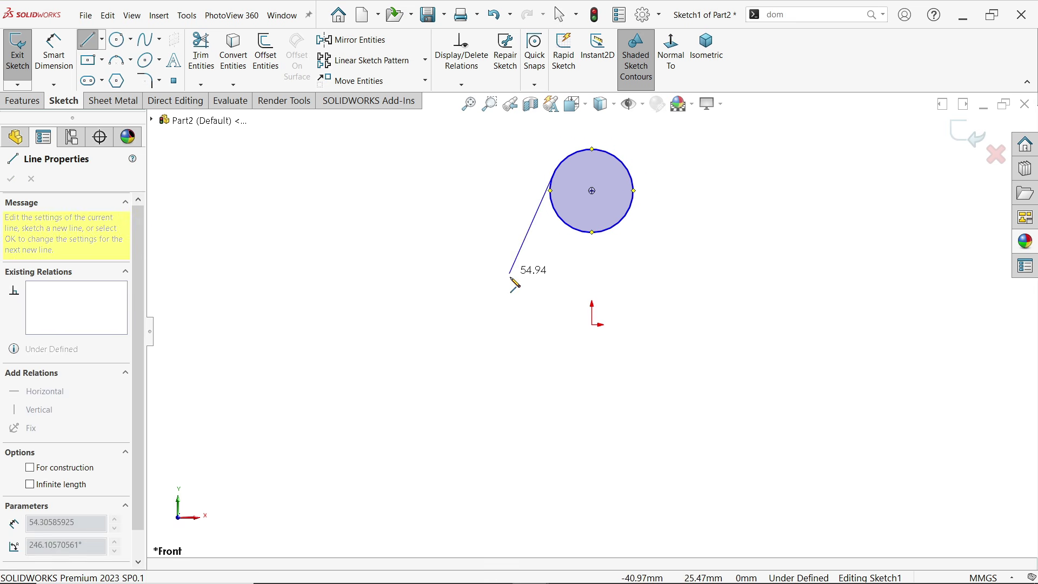
{"action": "left_click", "coordinate": [505, 324]}
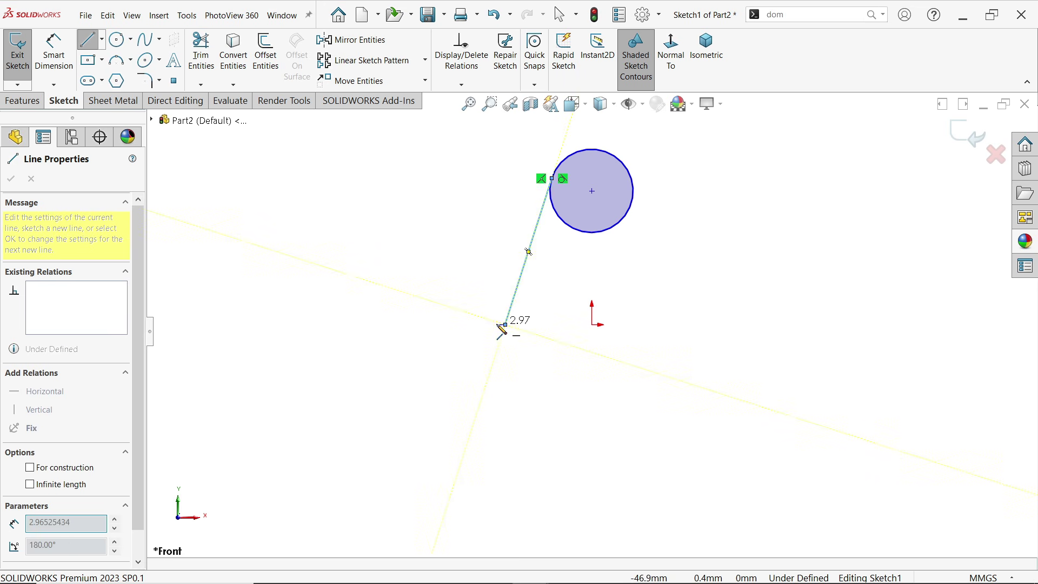
{"action": "left_click", "coordinate": [399, 325]}
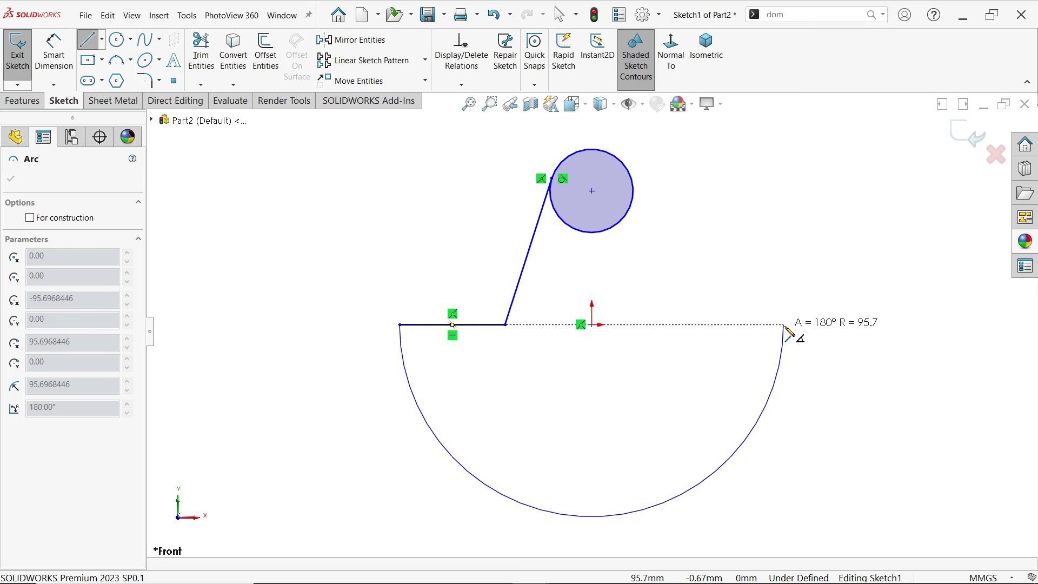
{"action": "left_click", "coordinate": [796, 324]}
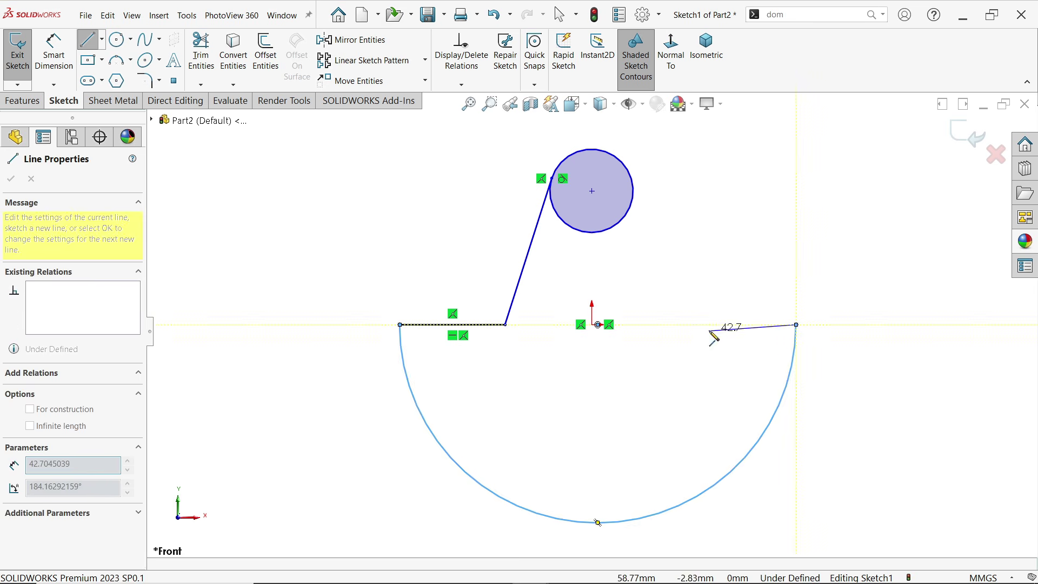
{"action": "left_click", "coordinate": [671, 325]}
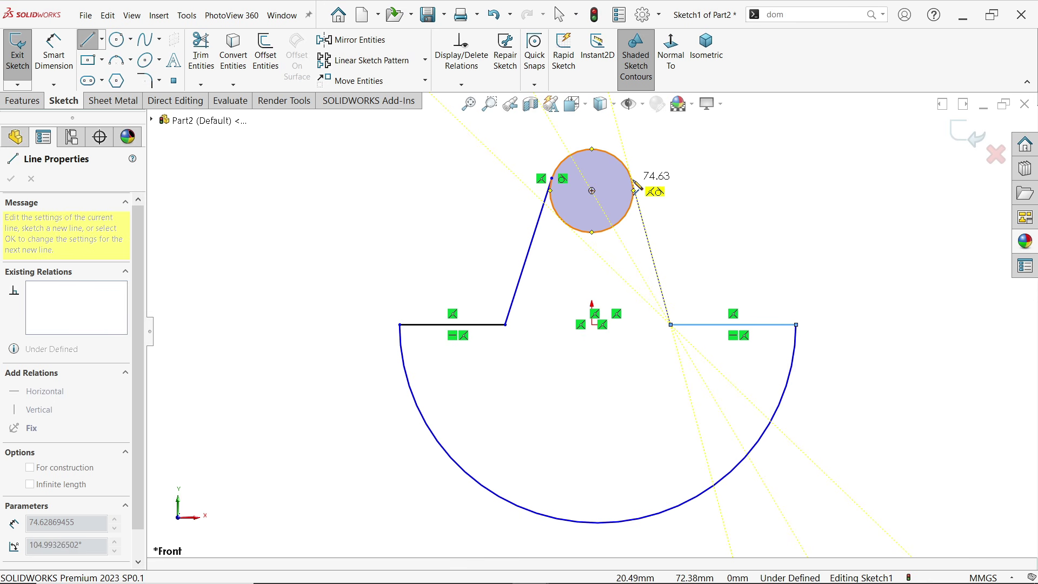
{"action": "left_click", "coordinate": [634, 184]}
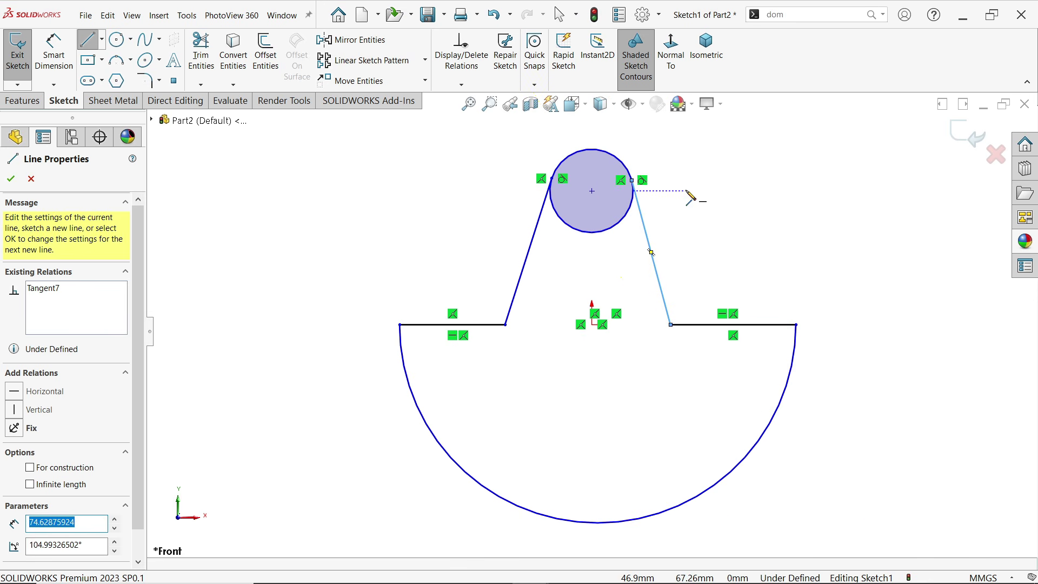
{"action": "key", "text": "Escape"}
Make the large lower arc concentric with the origin and align the circle's centre vertically with the origin
{"action": "scroll", "coordinate": [618, 301], "scroll_direction": "down", "scroll_amount": 2}
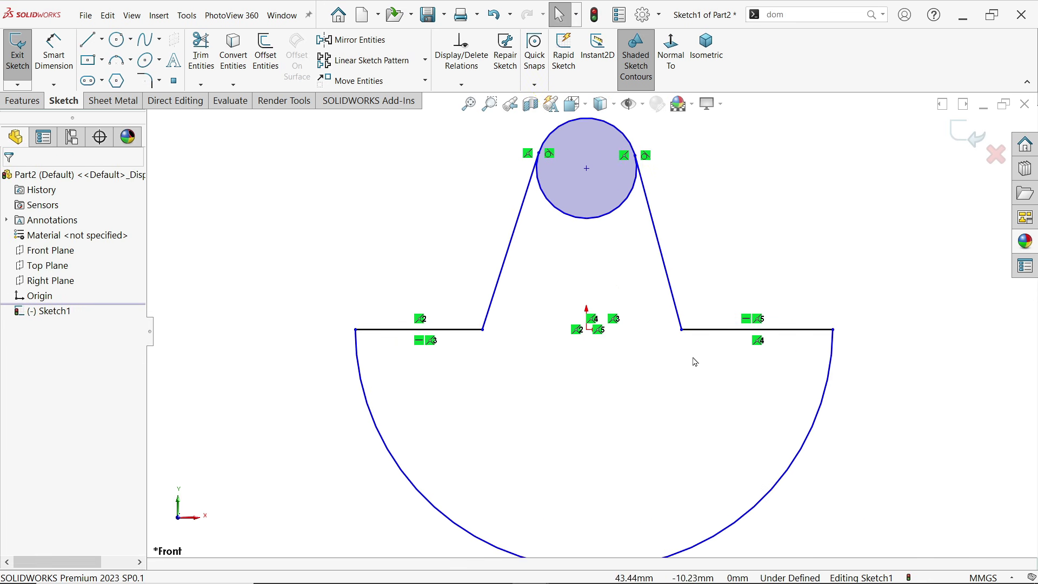
{"action": "left_click", "coordinate": [773, 497]}
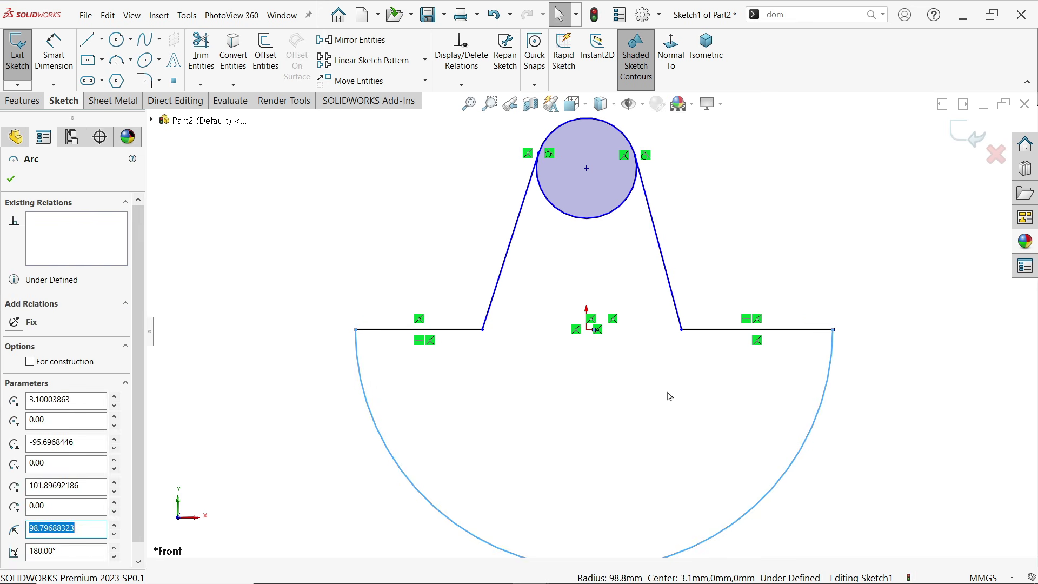
{"action": "left_click", "coordinate": [588, 331], "text": "ctrl"}
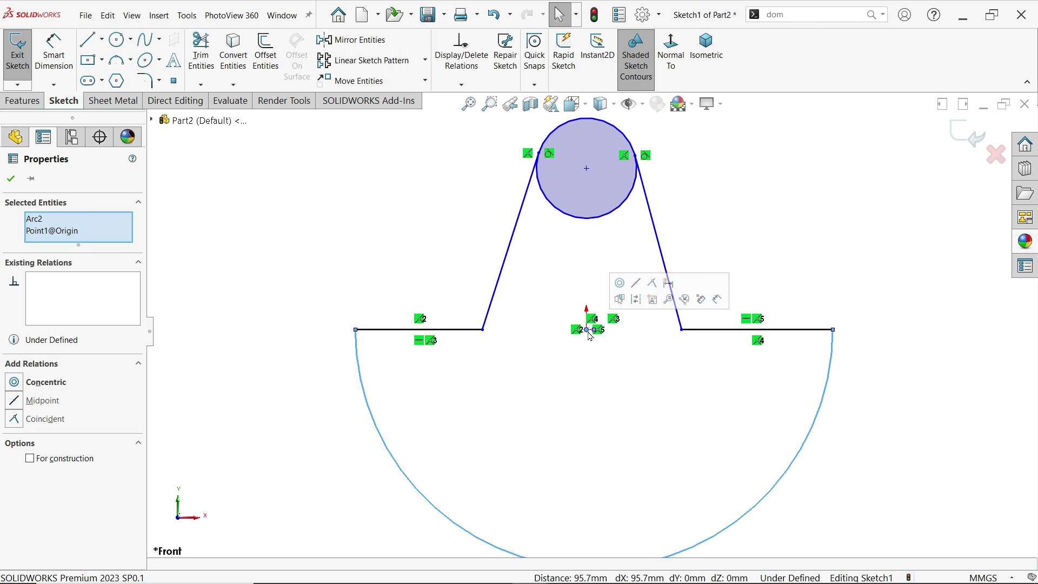
{"action": "left_click", "coordinate": [15, 382]}
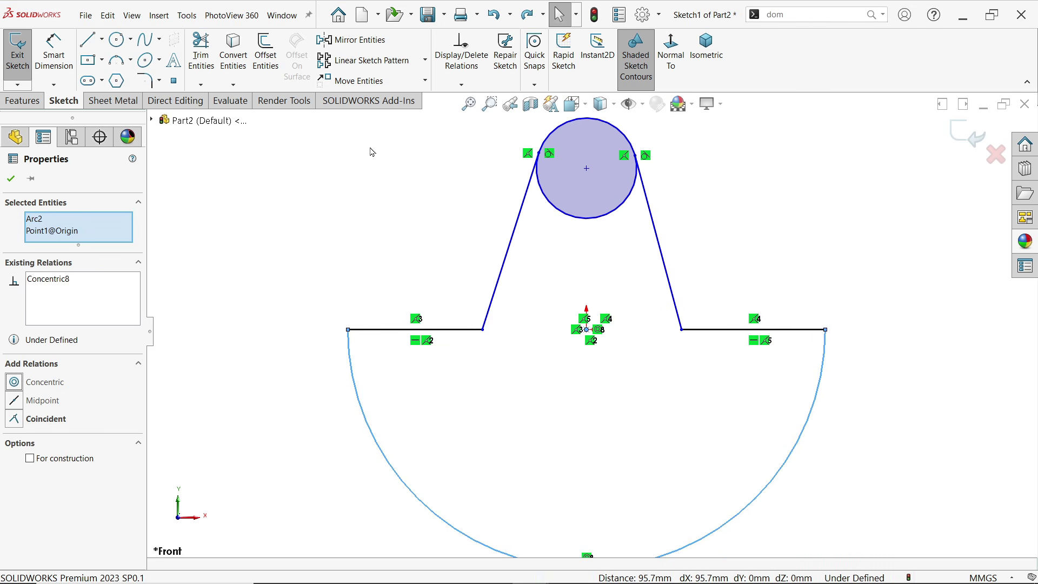
{"action": "left_click", "coordinate": [587, 168]}
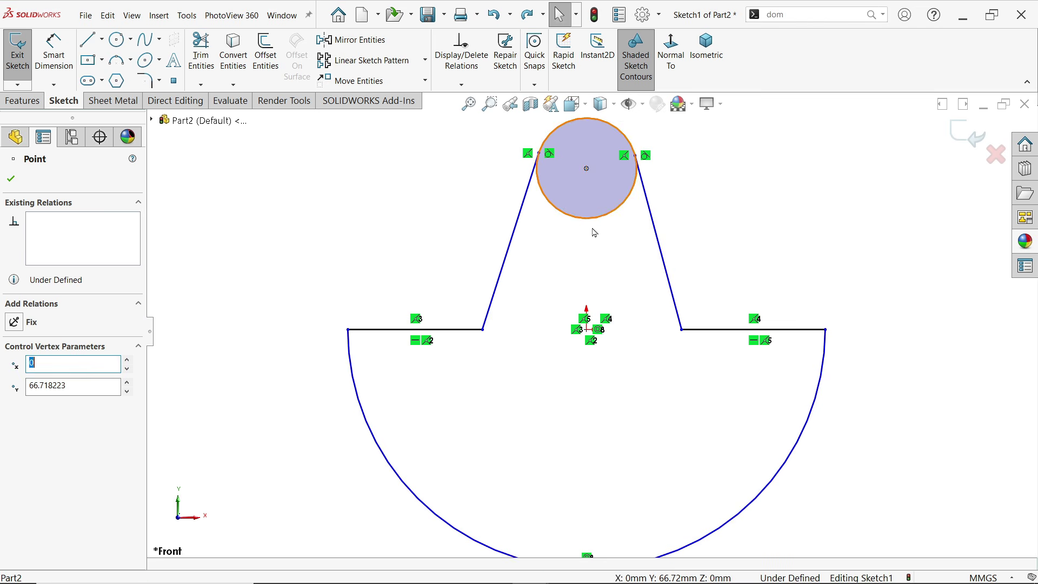
{"action": "left_click", "coordinate": [588, 331], "text": "ctrl"}
{"action": "left_click", "coordinate": [634, 281]}
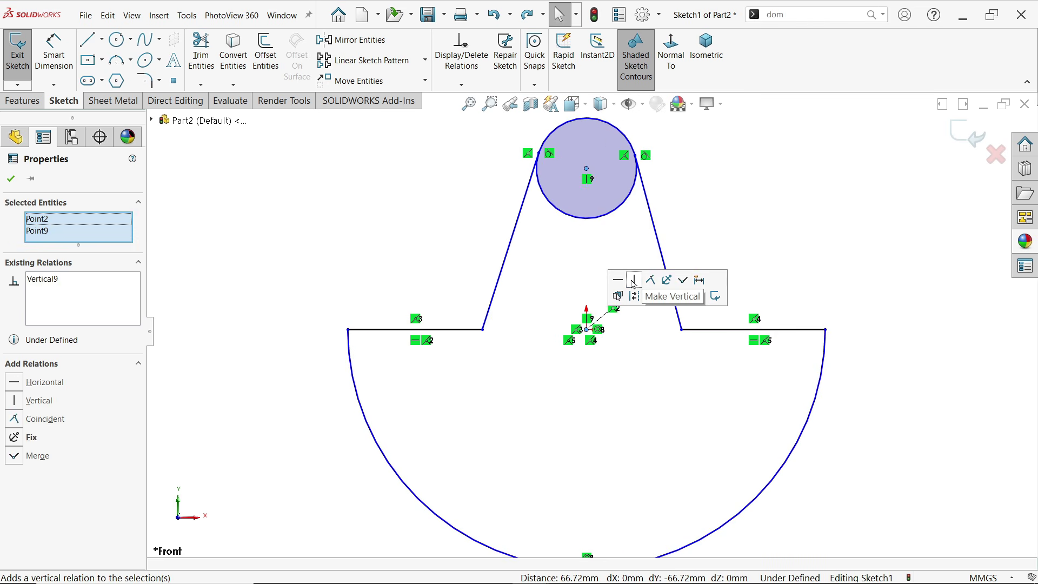
Add an equal-length relation between the two horizontal shoulder lines
{"action": "left_click", "coordinate": [735, 331]}
{"action": "left_click", "coordinate": [457, 330], "text": "ctrl"}
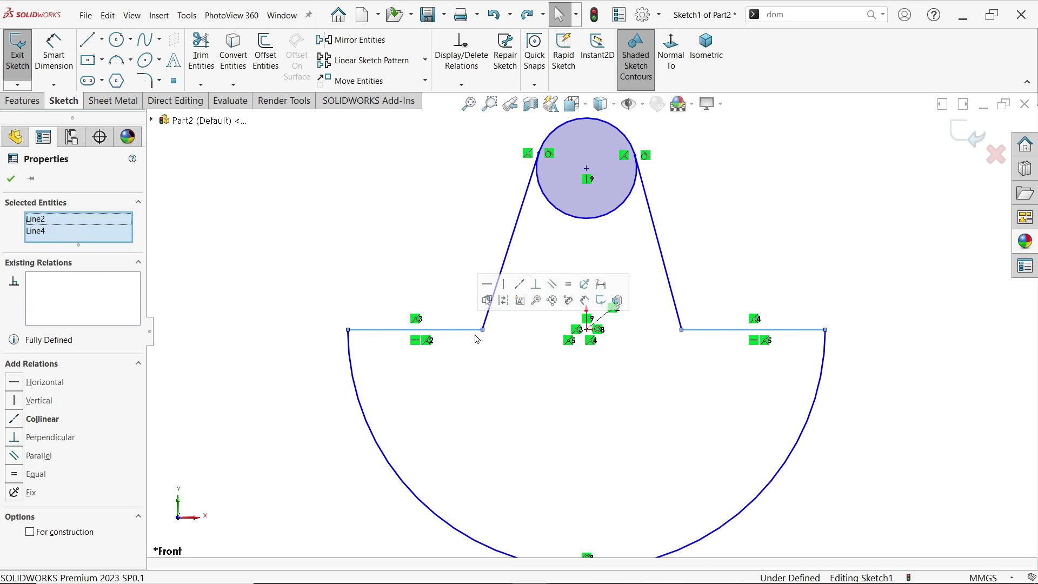
{"action": "left_click", "coordinate": [572, 290]}
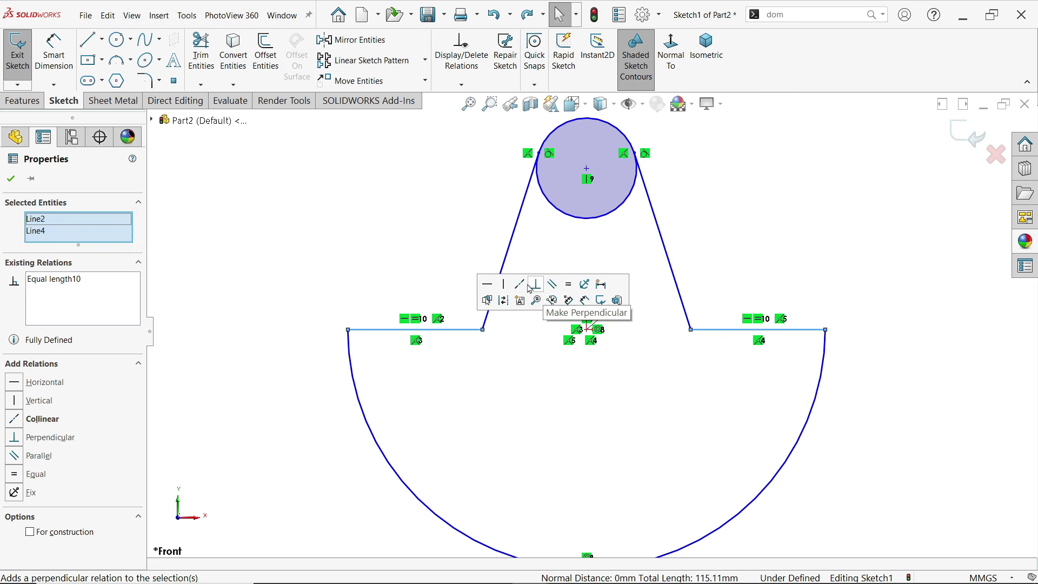
Draw a vertical centerline from the centre of the upper circle down to the origin
{"action": "left_click", "coordinate": [102, 39]}
{"action": "left_click", "coordinate": [120, 73]}
{"action": "left_click", "coordinate": [587, 168]}
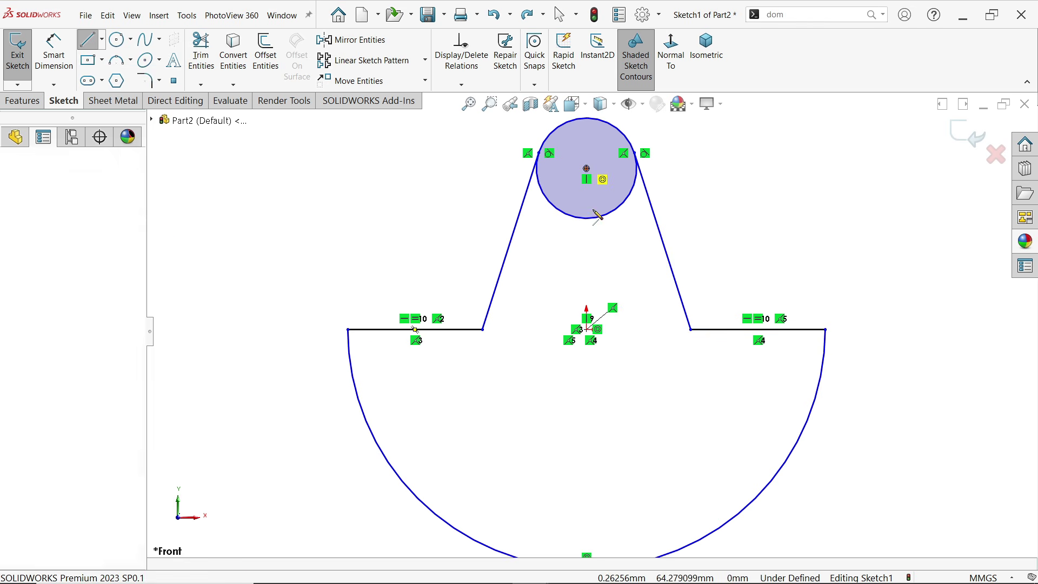
{"action": "left_click", "coordinate": [587, 330]}
{"action": "right_click", "coordinate": [403, 224]}
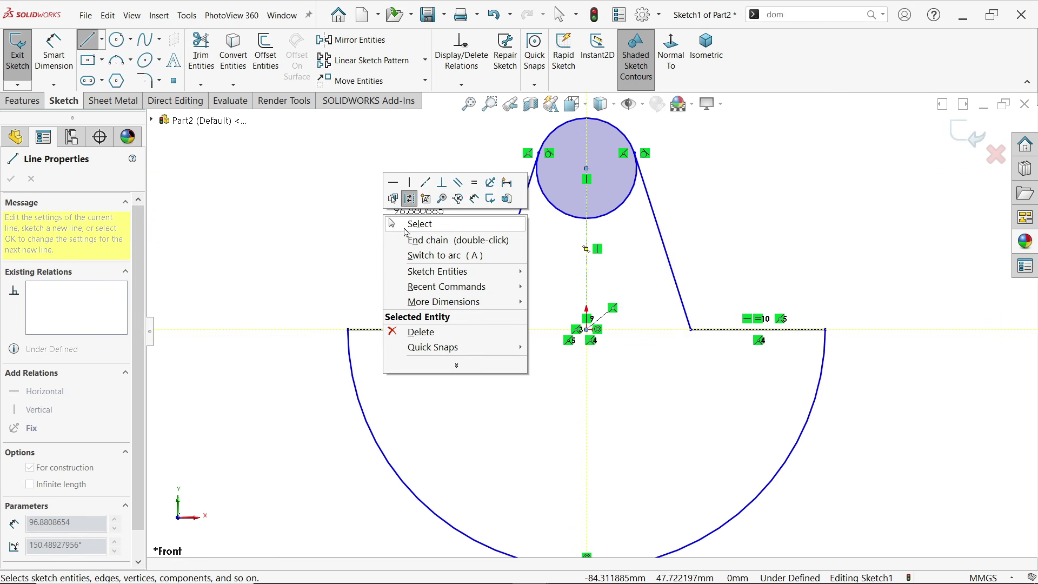
{"action": "left_click", "coordinate": [400, 222]}
Dimension the large lower arc with a radius of 50 mm
{"action": "left_click", "coordinate": [50, 55]}
{"action": "scroll", "coordinate": [565, 410], "scroll_direction": "up", "scroll_amount": 2}
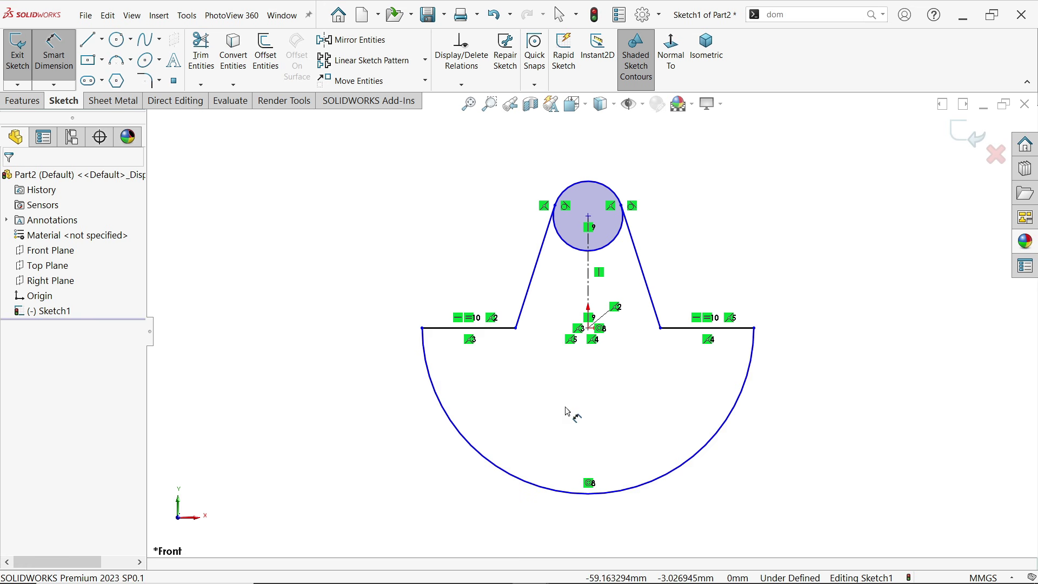
{"action": "left_click", "coordinate": [702, 465]}
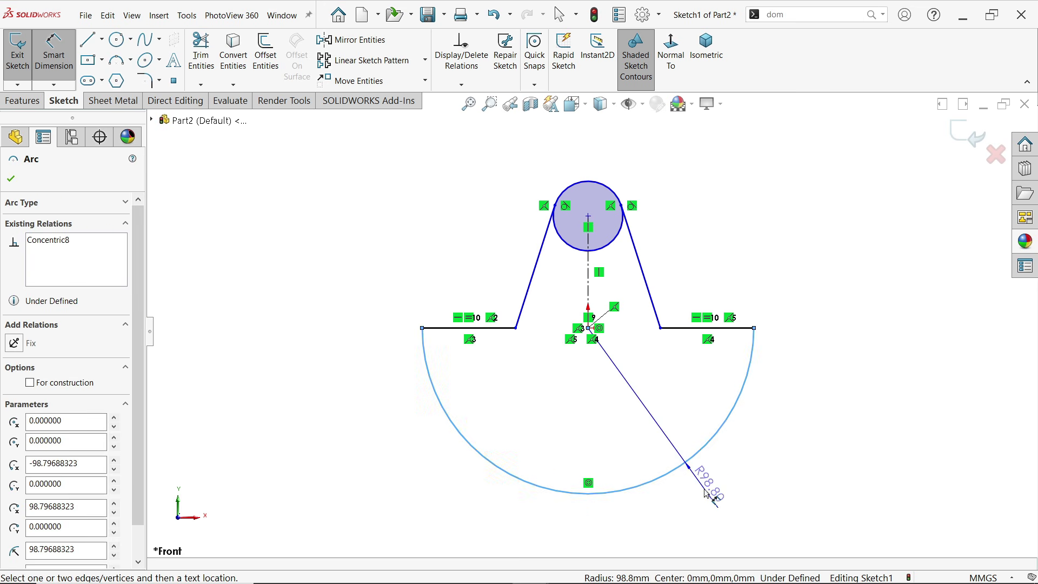
{"action": "left_click", "coordinate": [706, 494]}
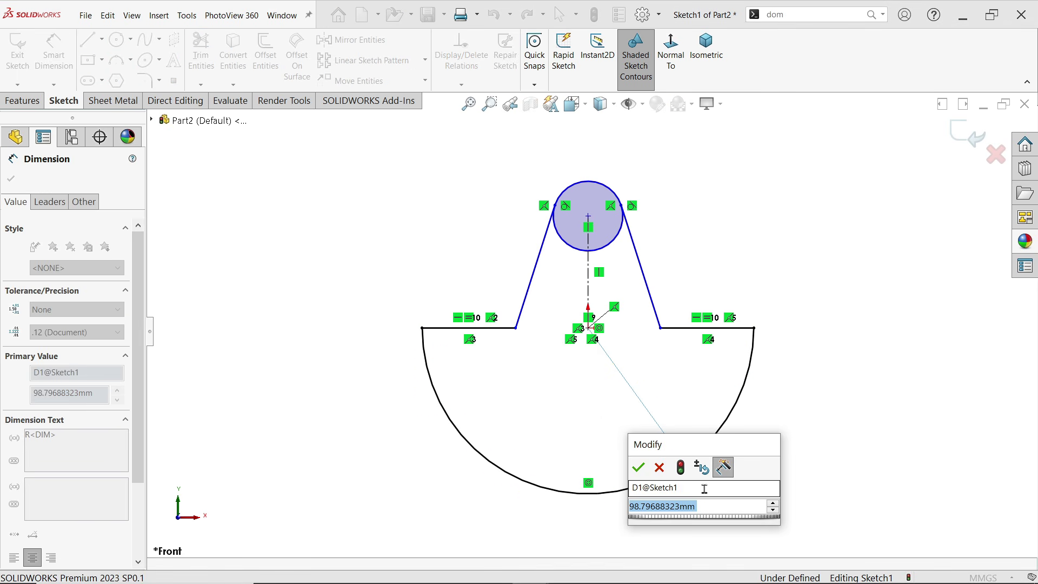
{"action": "type", "text": "50"}
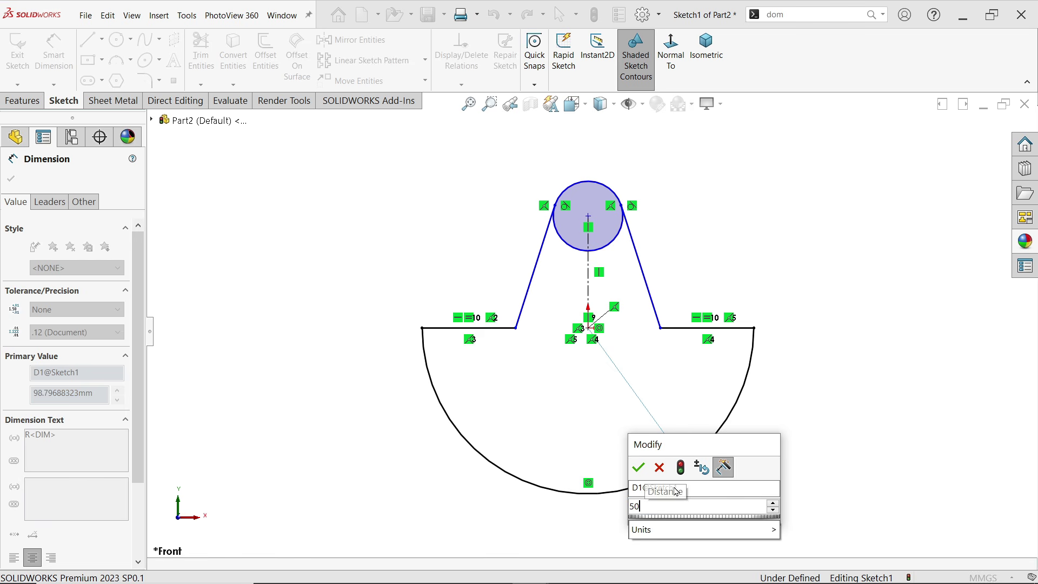
{"action": "left_click", "coordinate": [639, 467]}
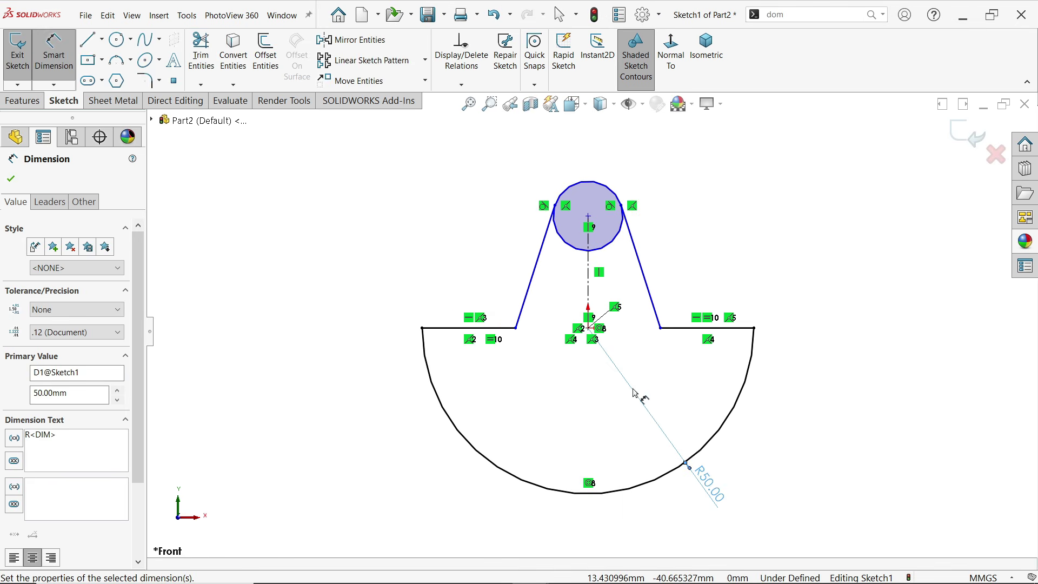
Dimension the upper circle with a diameter of 35 mm
{"action": "left_click", "coordinate": [622, 202]}
{"action": "left_click", "coordinate": [597, 158]}
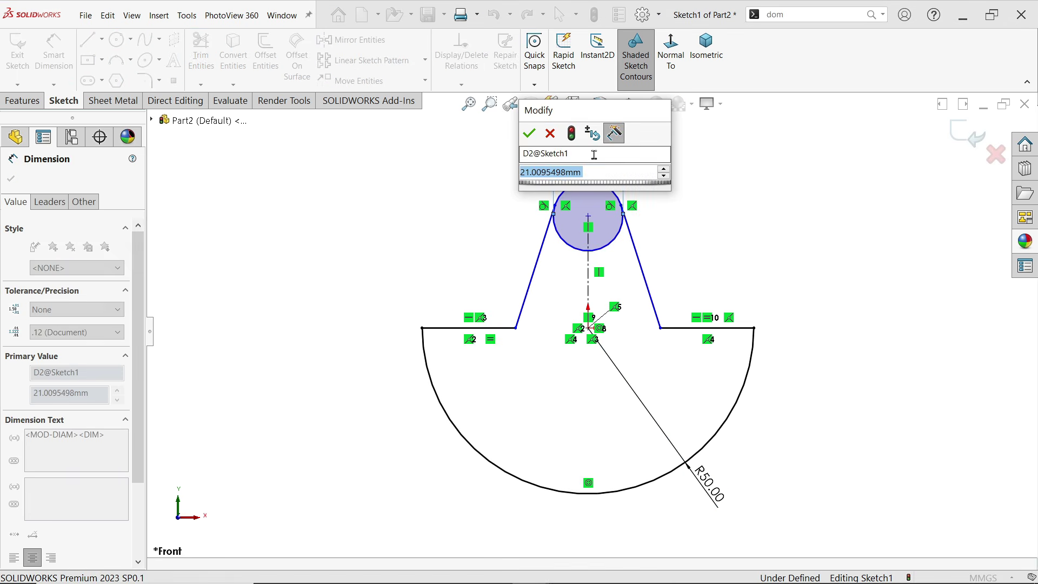
{"action": "type", "text": "10"}
{"action": "key", "text": "Escape"}
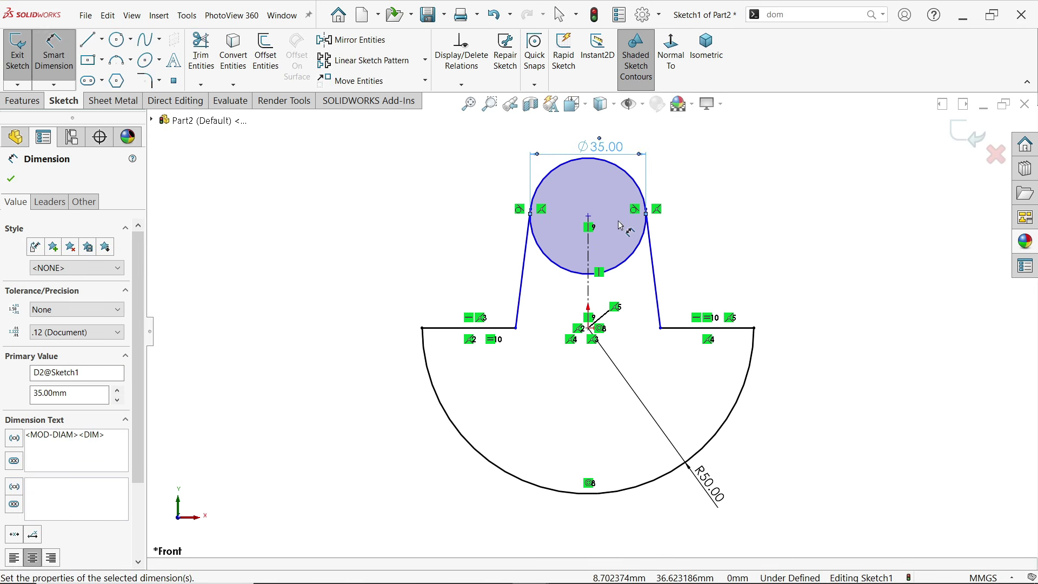
Dimension the vertical centerline to place the circle's centre 30 mm above the origin
{"action": "left_click", "coordinate": [589, 265]}
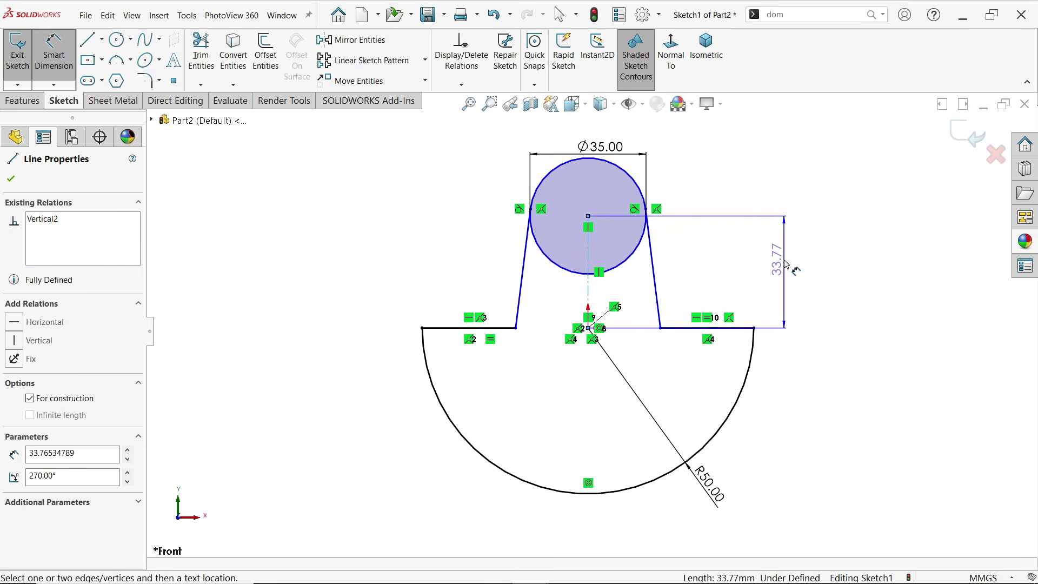
{"action": "left_click", "coordinate": [787, 270]}
{"action": "type", "text": "30"}
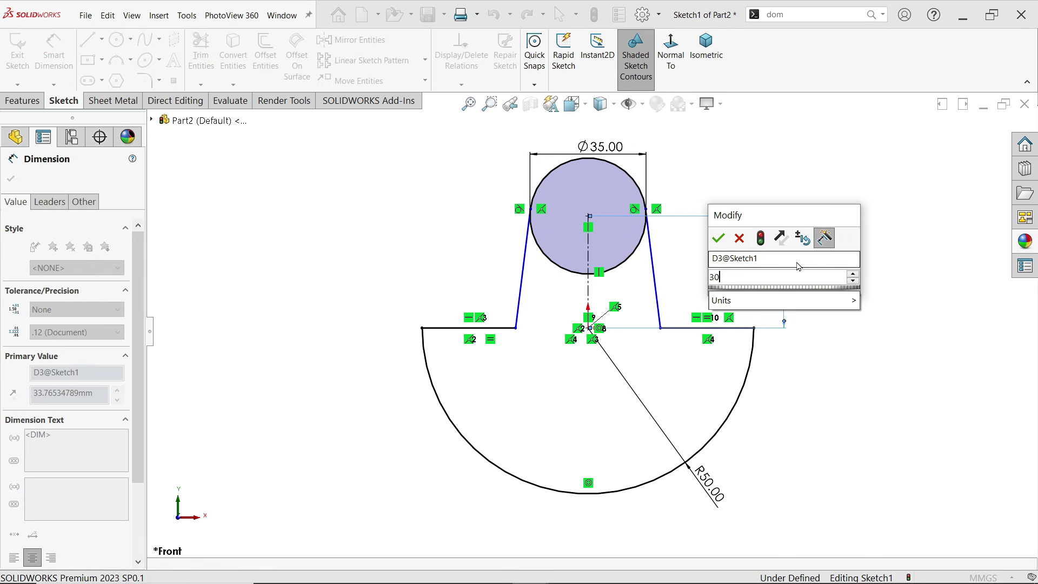
{"action": "left_click", "coordinate": [718, 237]}
Add a 10° angle dimension between the vertical centerline and the slanted line on the right side of the web
{"action": "left_click", "coordinate": [590, 302]}
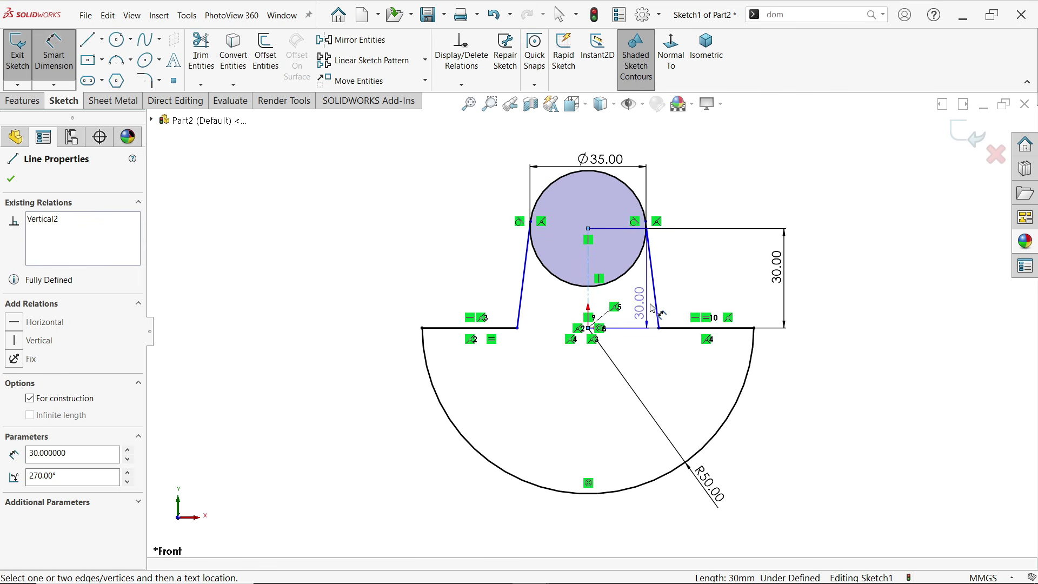
{"action": "left_click", "coordinate": [653, 301]}
{"action": "left_click", "coordinate": [640, 304]}
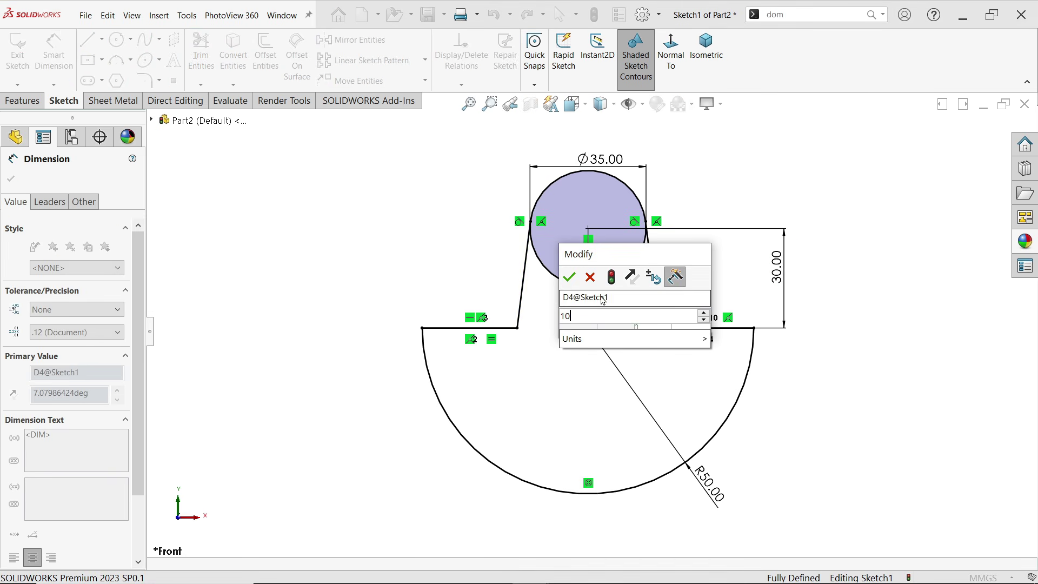
{"action": "type", "text": "10"}
{"action": "key", "text": "Return"}
{"action": "scroll", "coordinate": [613, 315], "scroll_direction": "down", "scroll_amount": 1}
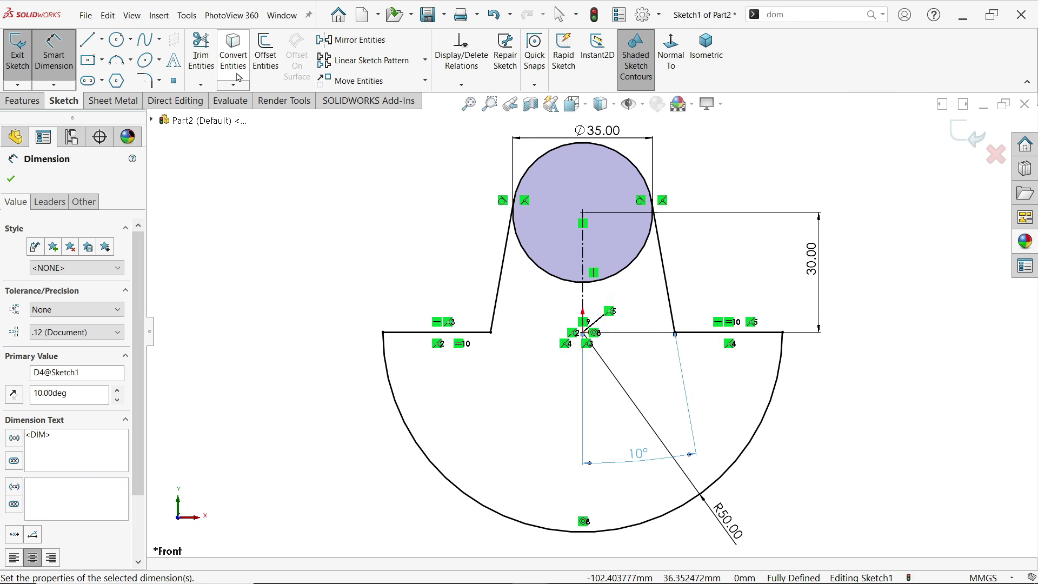
Trim away the lower part of the 35 mm circle between the two tangent lines, leaving one closed web profile
{"action": "left_click", "coordinate": [201, 54]}
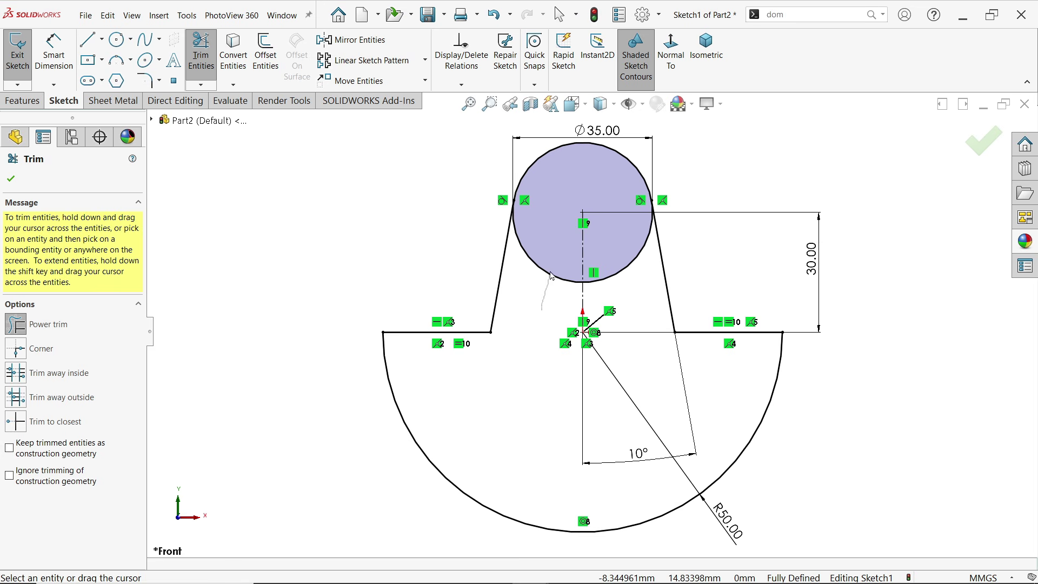
{"action": "left_click_drag", "start_coordinate": [548, 281], "coordinate": [628, 292]}
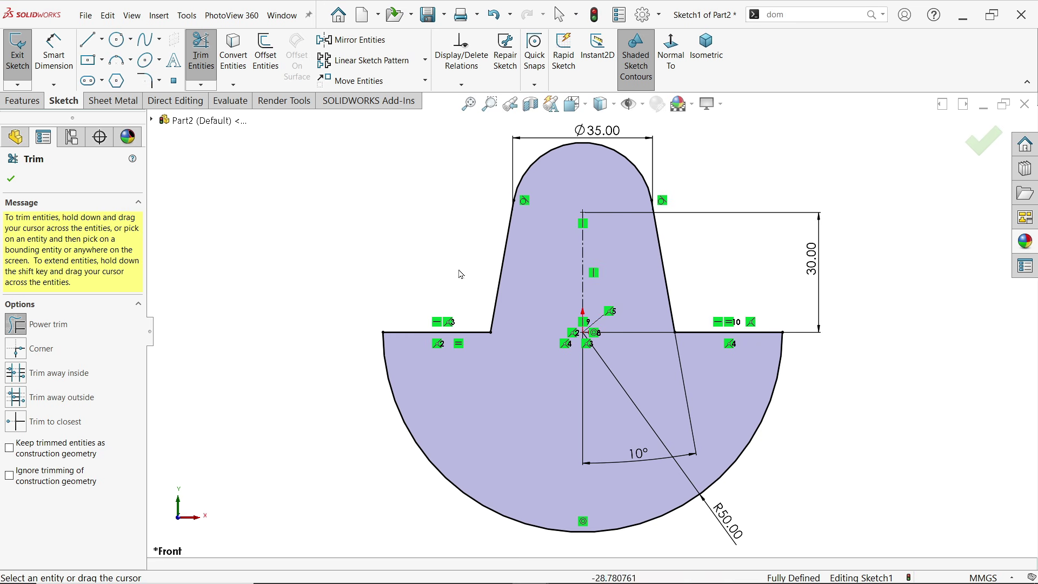
{"action": "left_click", "coordinate": [12, 181]}
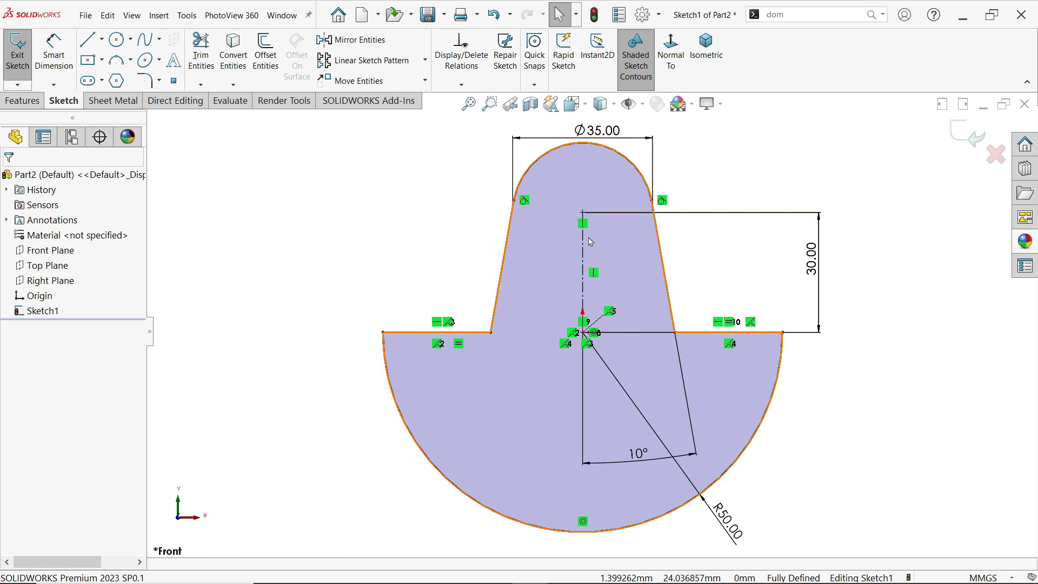
Extrude the web profile as a blind boss 10 mm deep in the reversed direction, behind the sketch plane
{"action": "left_click", "coordinate": [22, 101]}
{"action": "left_click", "coordinate": [24, 54]}
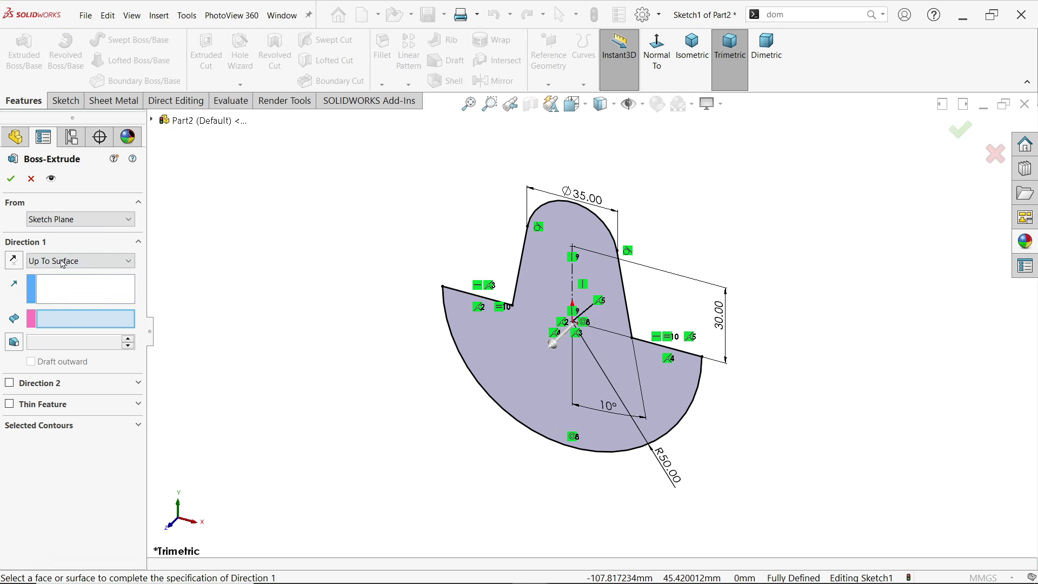
{"action": "left_click", "coordinate": [63, 262]}
{"action": "left_click", "coordinate": [49, 276]}
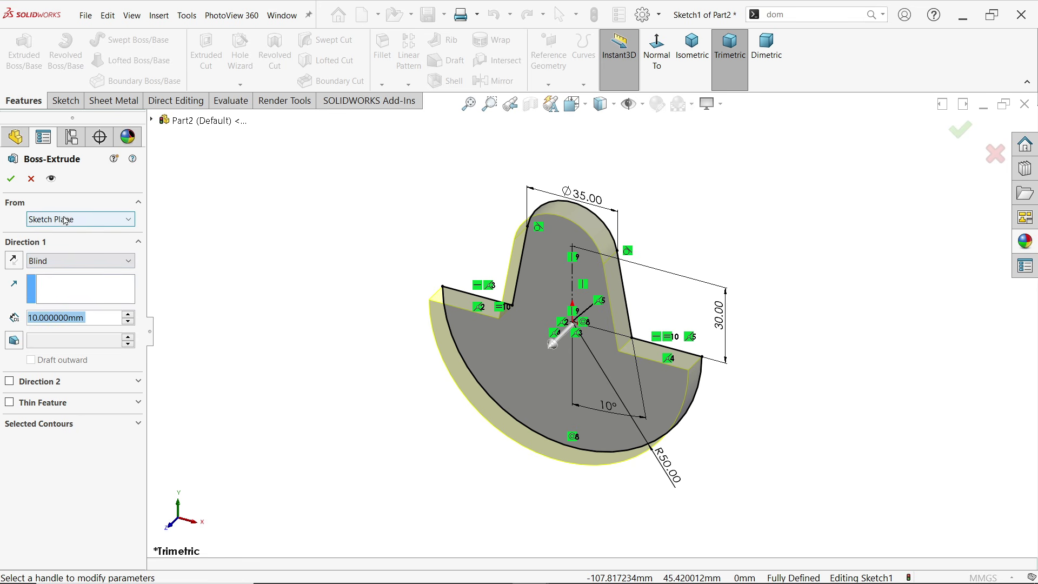
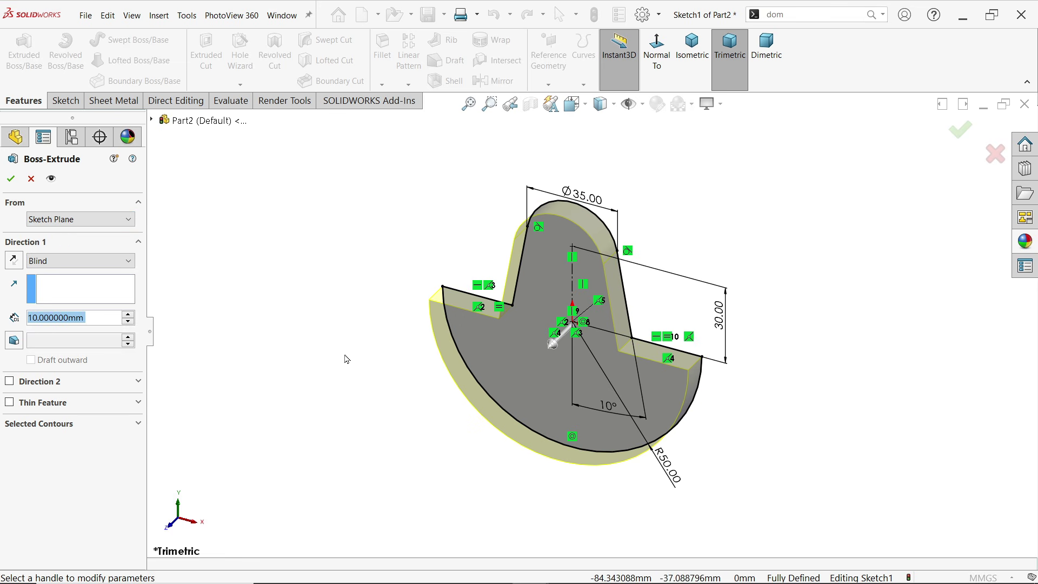
{"action": "left_click", "coordinate": [14, 262]}
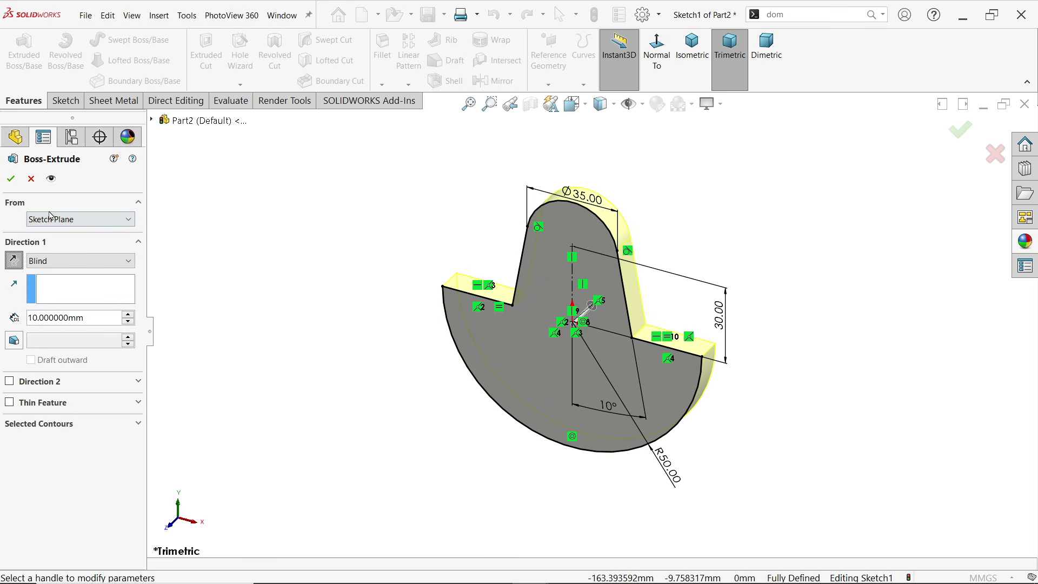
{"action": "left_click", "coordinate": [11, 180]}
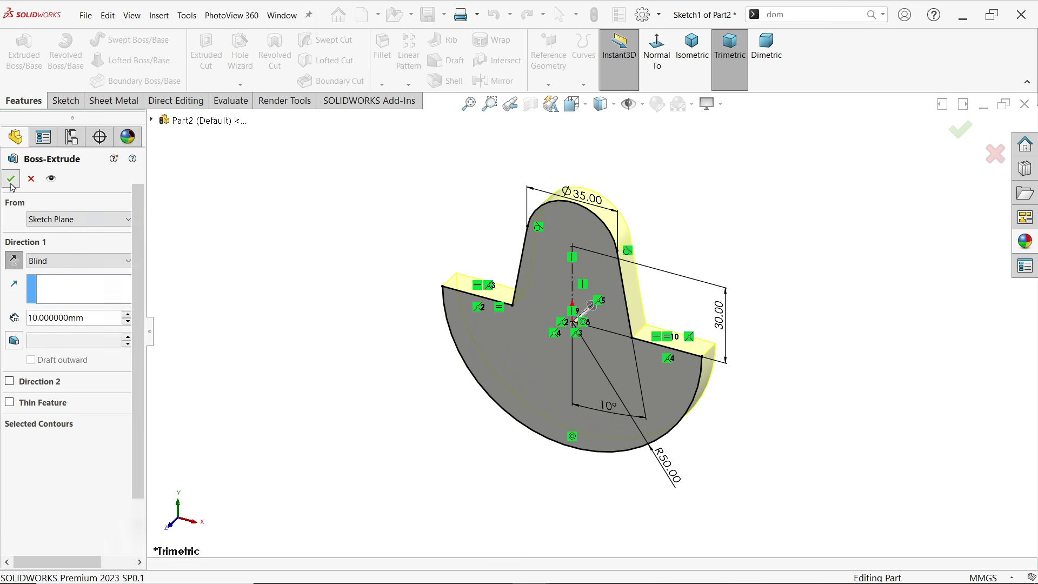
{"action": "left_click", "coordinate": [340, 228]}
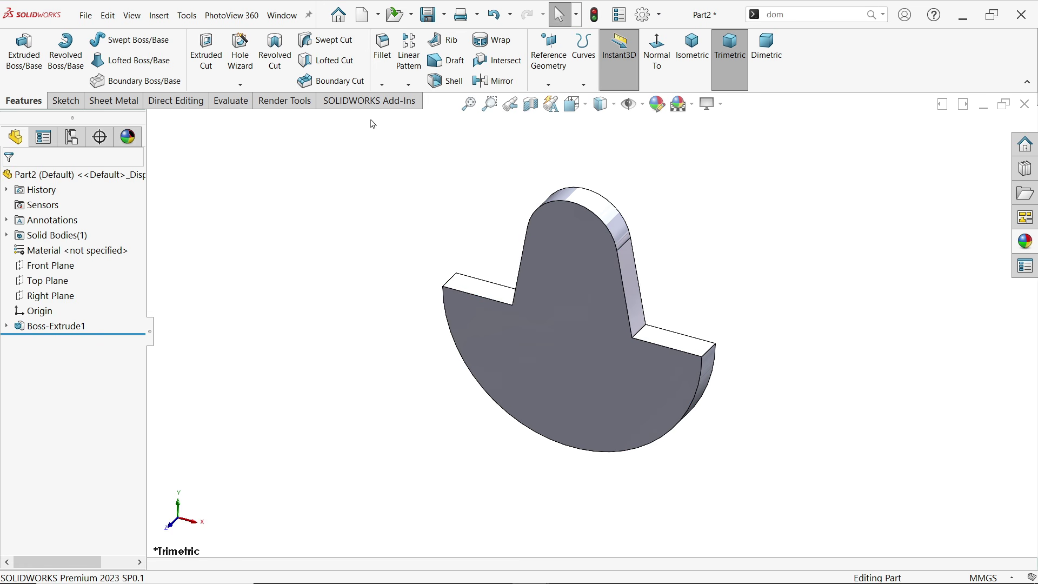
Fillet the two outer and two inner corner edges of the web's shoulders with a 5 mm radius
{"action": "left_click", "coordinate": [383, 49]}
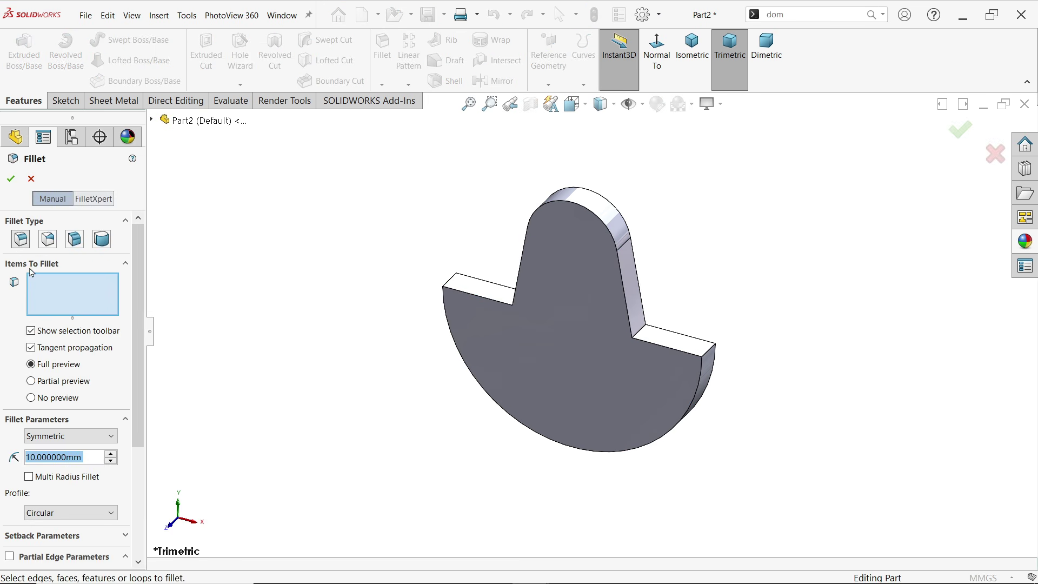
{"action": "type", "text": "5"}
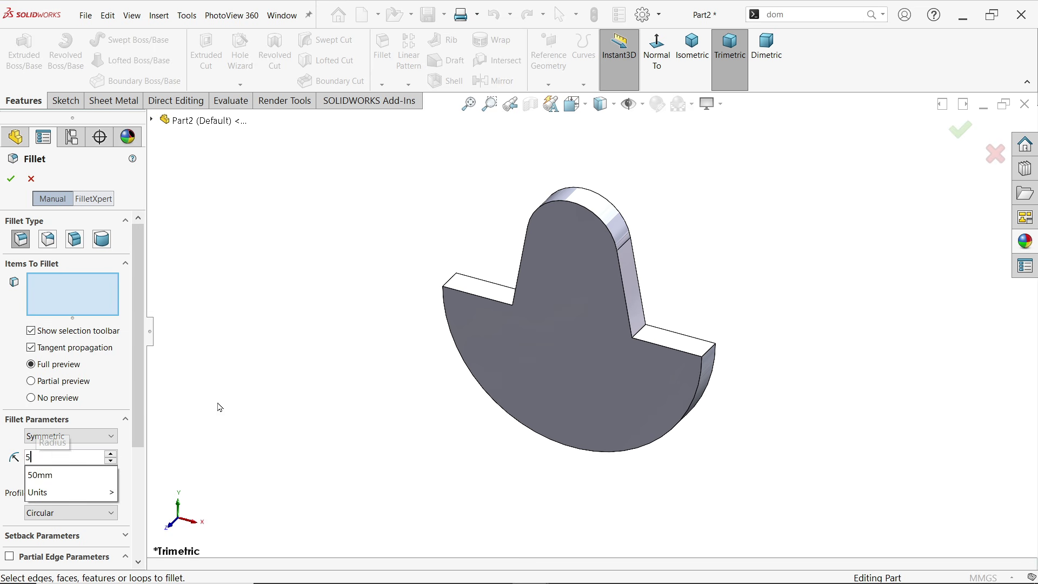
{"action": "key", "text": "Return"}
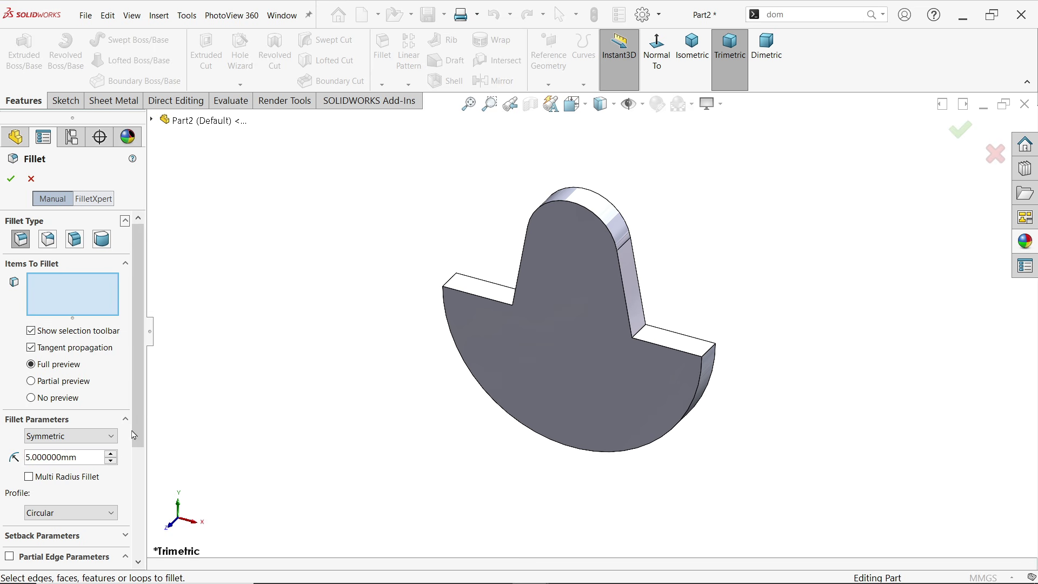
{"action": "left_click", "coordinate": [448, 287]}
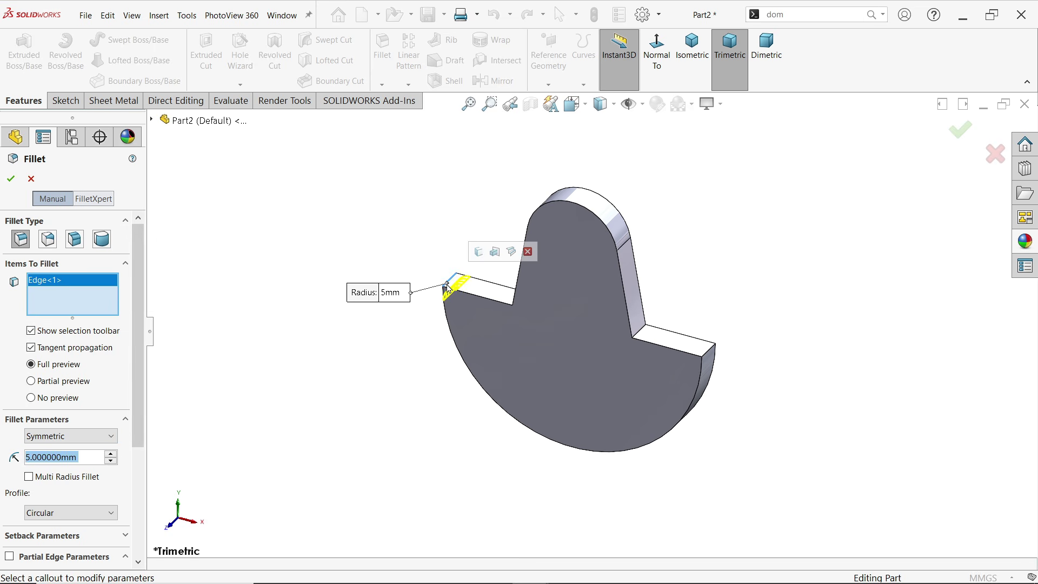
{"action": "left_click", "coordinate": [479, 252]}
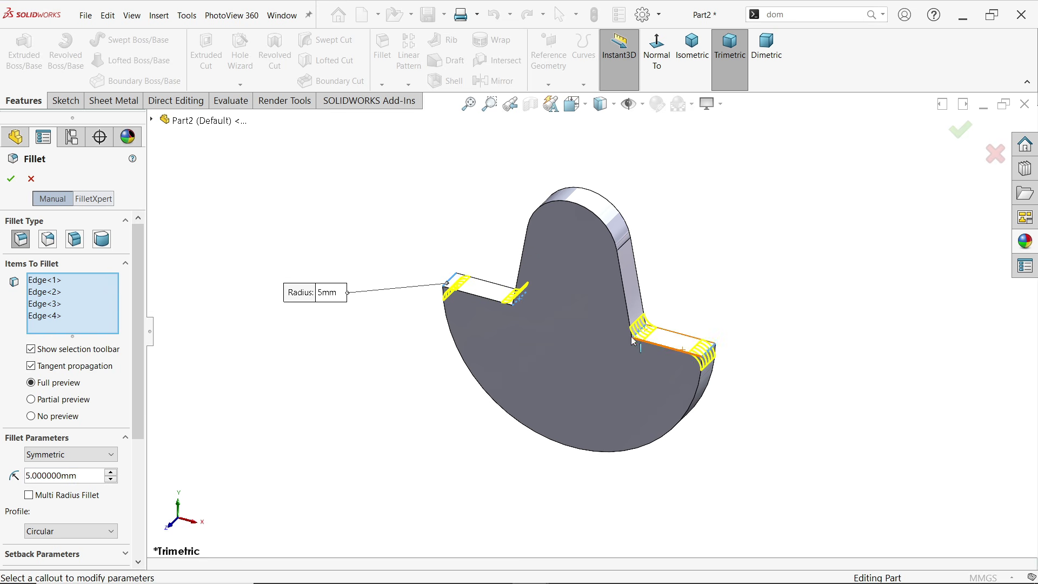
{"action": "left_click", "coordinate": [10, 180]}
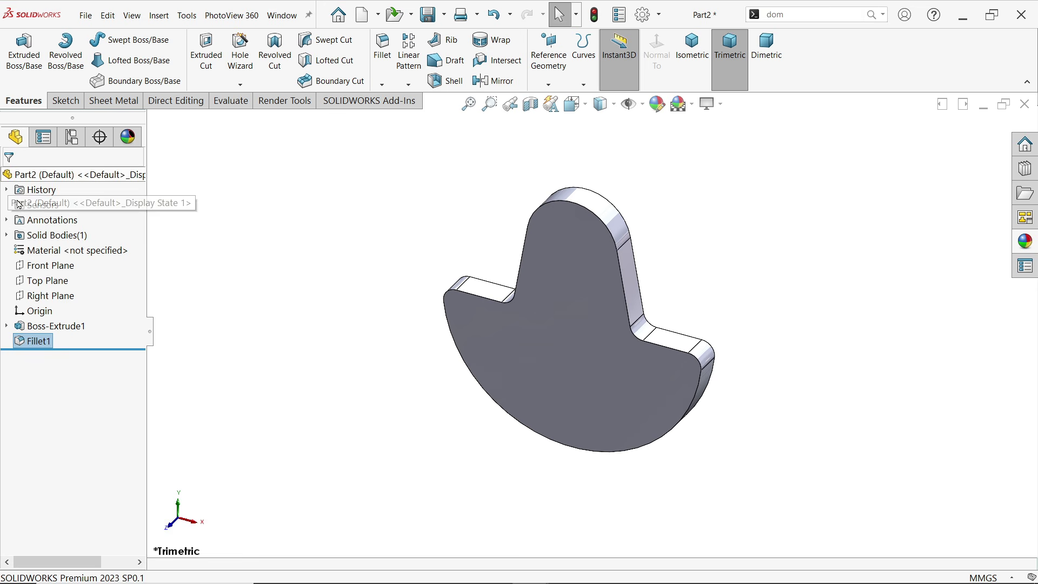
Start a sketch on the web's front face and draw a circle of about 13.9 mm radius centred on the origin
{"action": "middle_click_drag", "start_coordinate": [411, 261], "coordinate": [383, 254]}
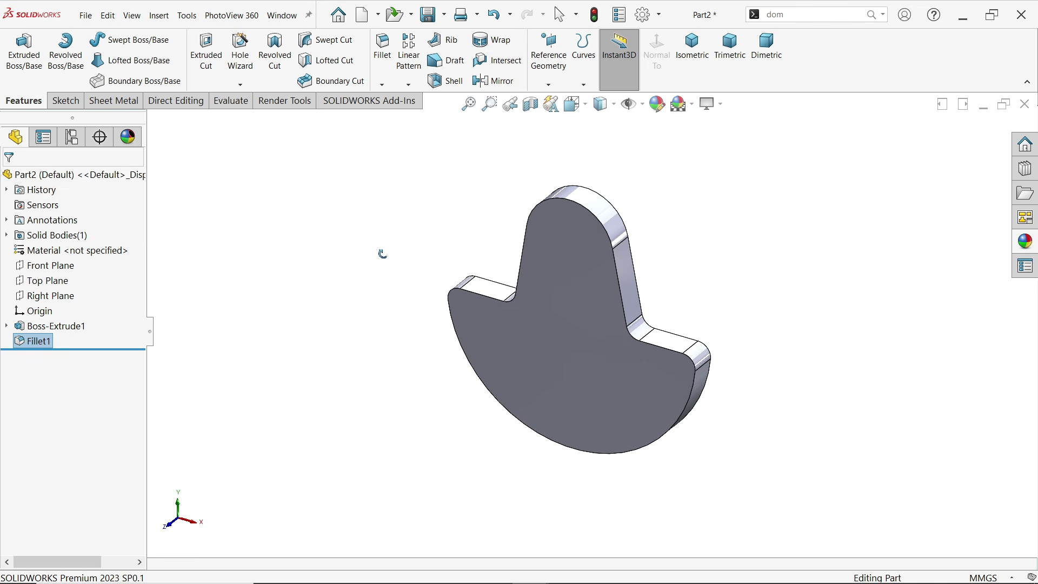
{"action": "left_click", "coordinate": [600, 334]}
{"action": "left_click", "coordinate": [665, 281]}
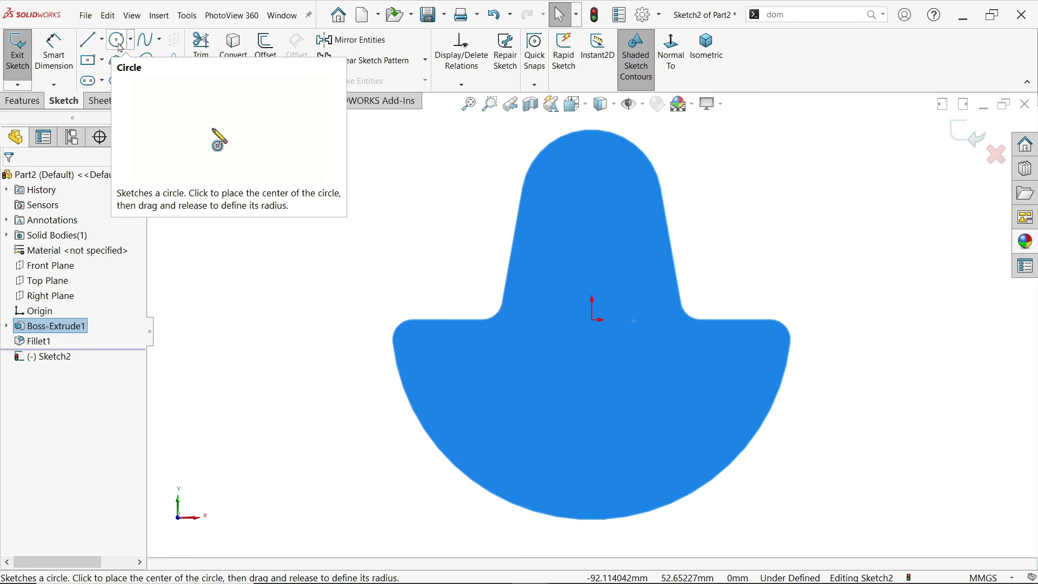
{"action": "left_click", "coordinate": [118, 41]}
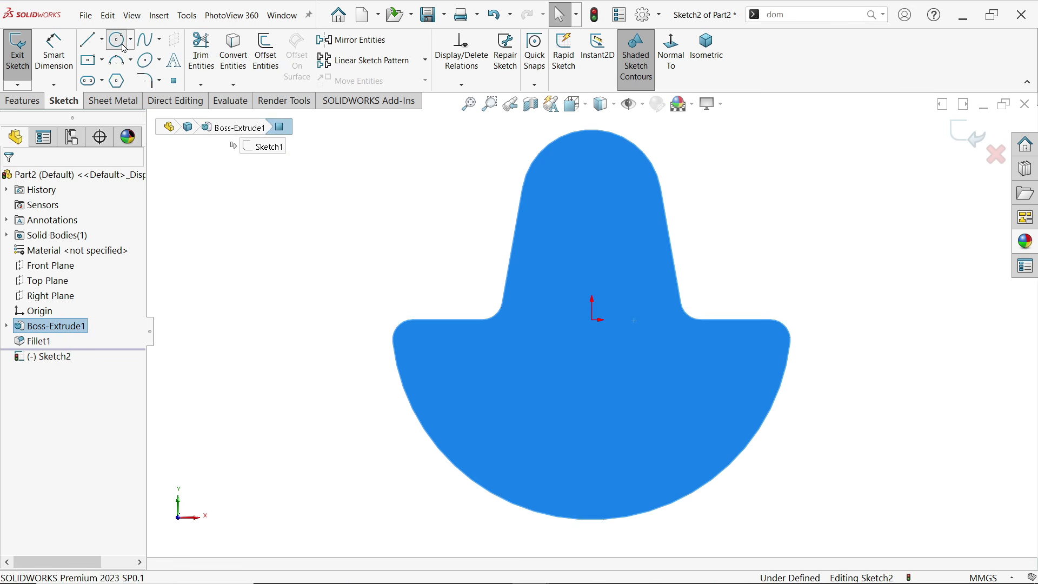
{"action": "left_click", "coordinate": [593, 320]}
{"action": "left_click", "coordinate": [605, 268]}
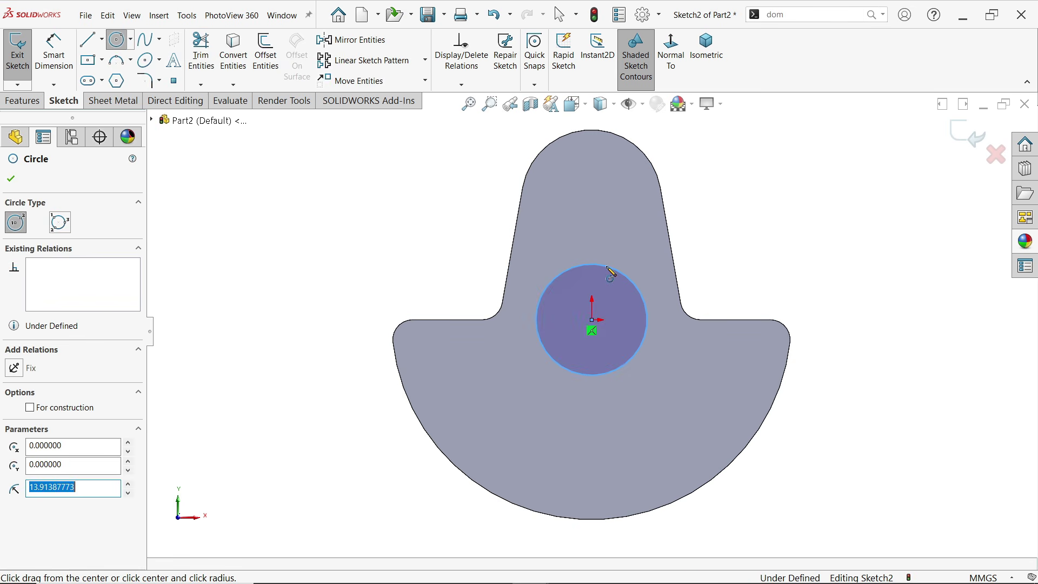
{"action": "key", "text": "Escape"}
Dimension the circle centred on the origin with a diameter of 25 mm
{"action": "left_click", "coordinate": [54, 51]}
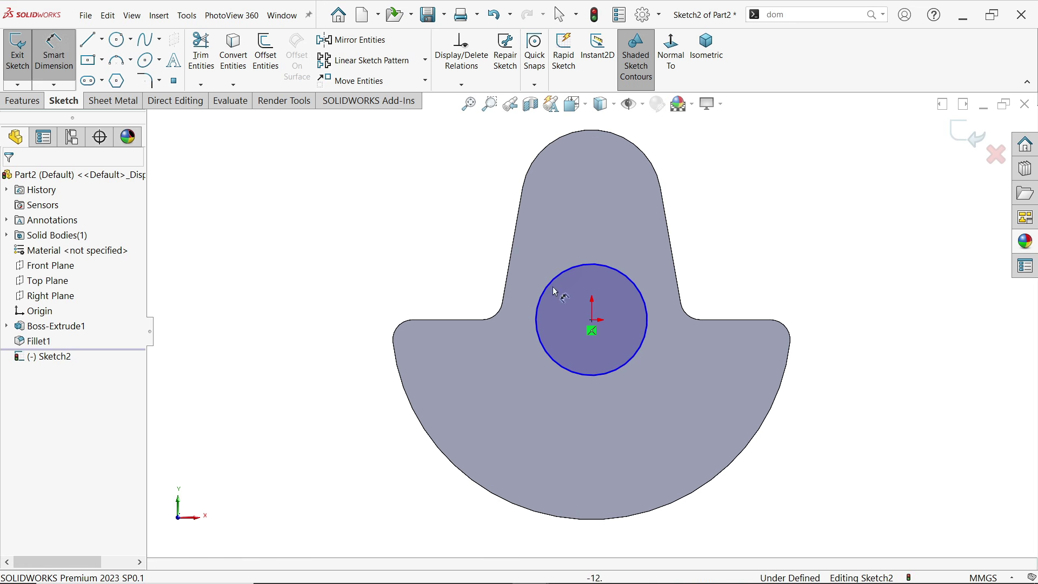
{"action": "left_click", "coordinate": [651, 338]}
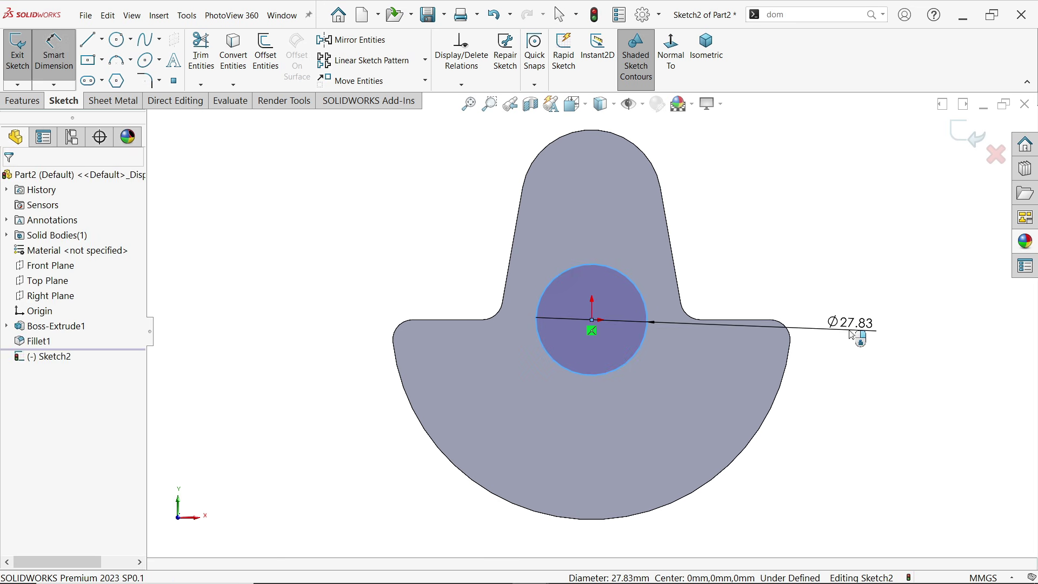
{"action": "left_click", "coordinate": [850, 335]}
{"action": "type", "text": "25"}
{"action": "key", "text": "Return"}
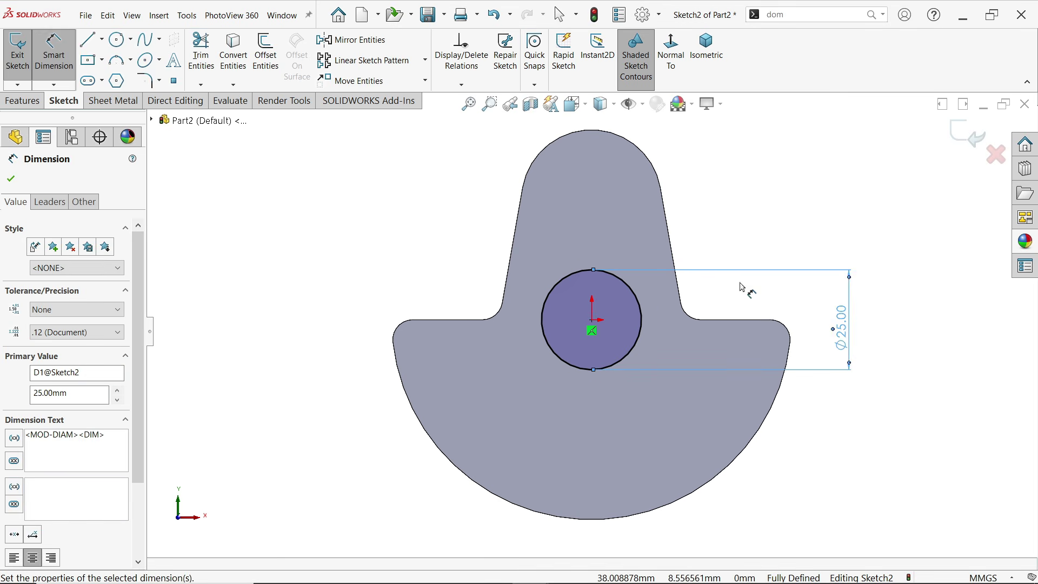
Extrude the 25 mm circle as a blind boss 20 mm outward from the web's front face, merged with the web
{"action": "left_click", "coordinate": [22, 101]}
{"action": "key", "text": "ctrl+7"}
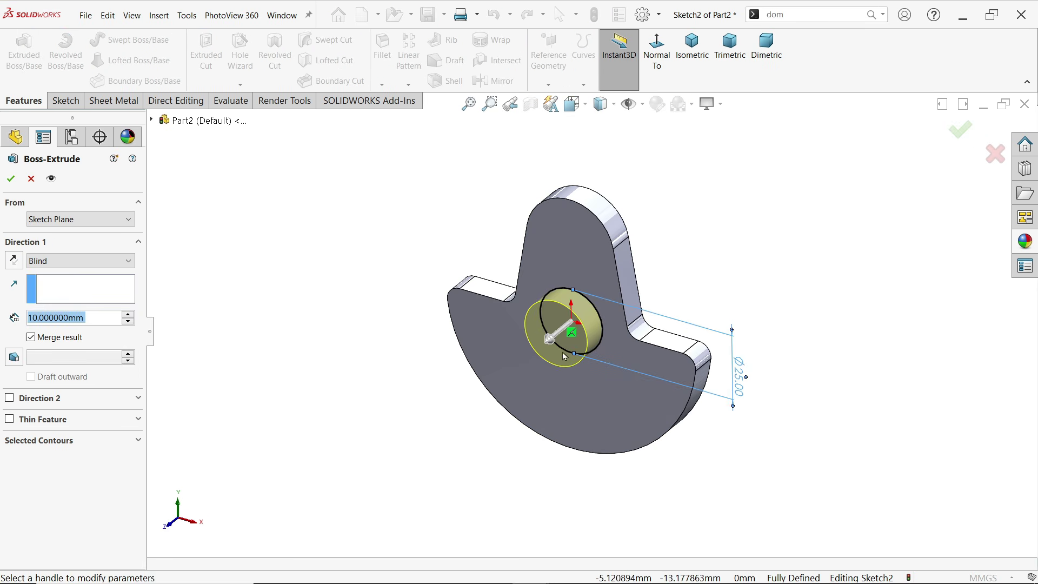
{"action": "left_click", "coordinate": [74, 262]}
{"action": "left_click", "coordinate": [51, 271]}
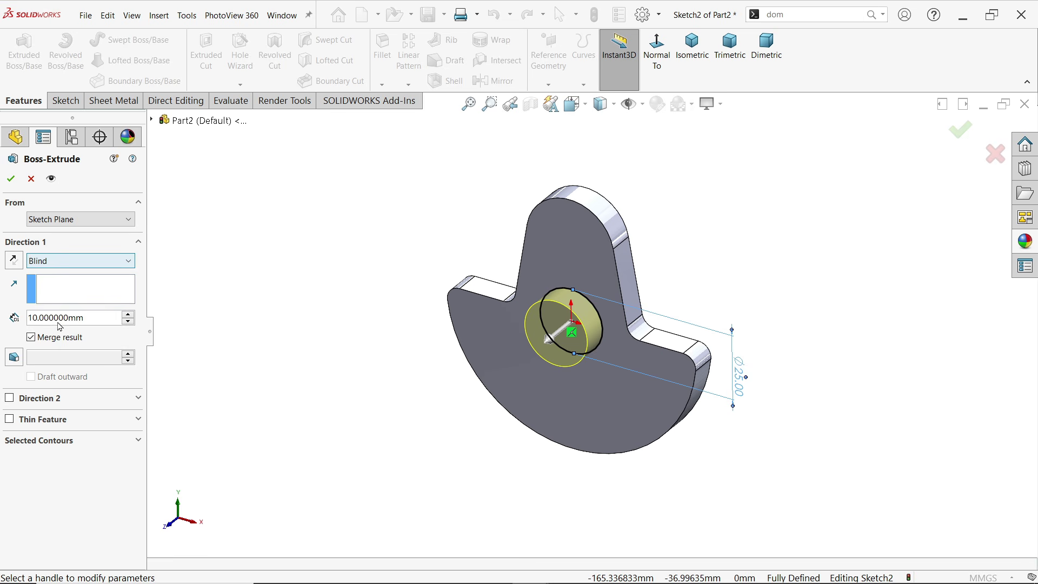
{"action": "left_click", "coordinate": [90, 322]}
{"action": "key", "text": "End"}
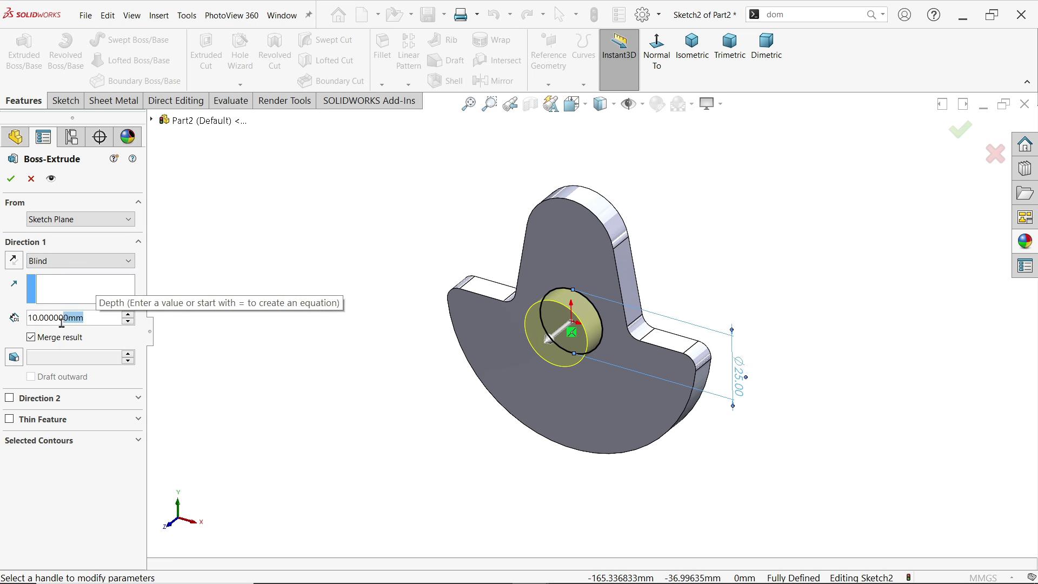
{"action": "left_click_drag", "start_coordinate": [61, 323], "coordinate": [8, 322]}
{"action": "type", "text": "20"}
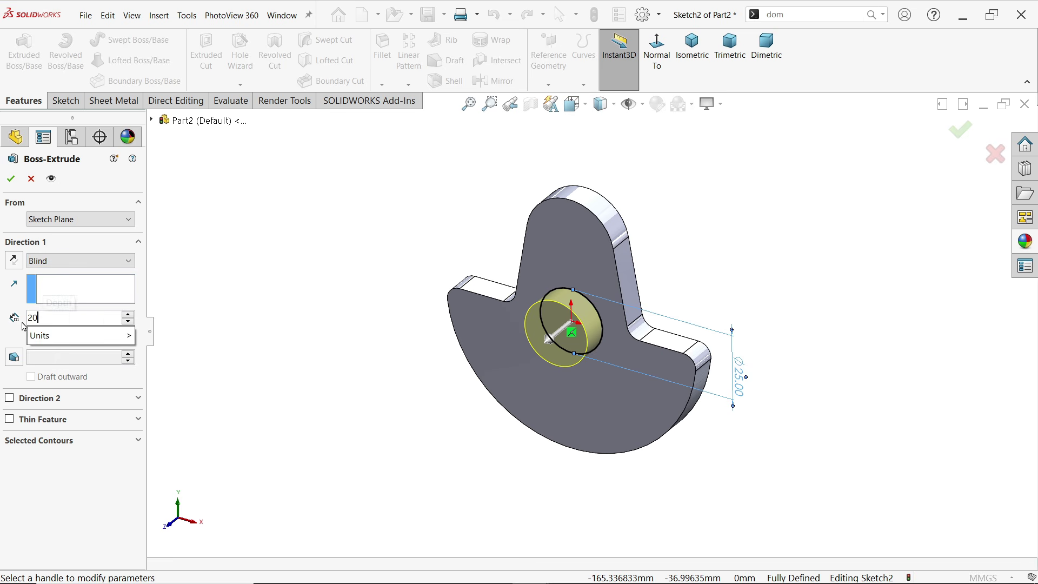
{"action": "key", "text": "Return"}
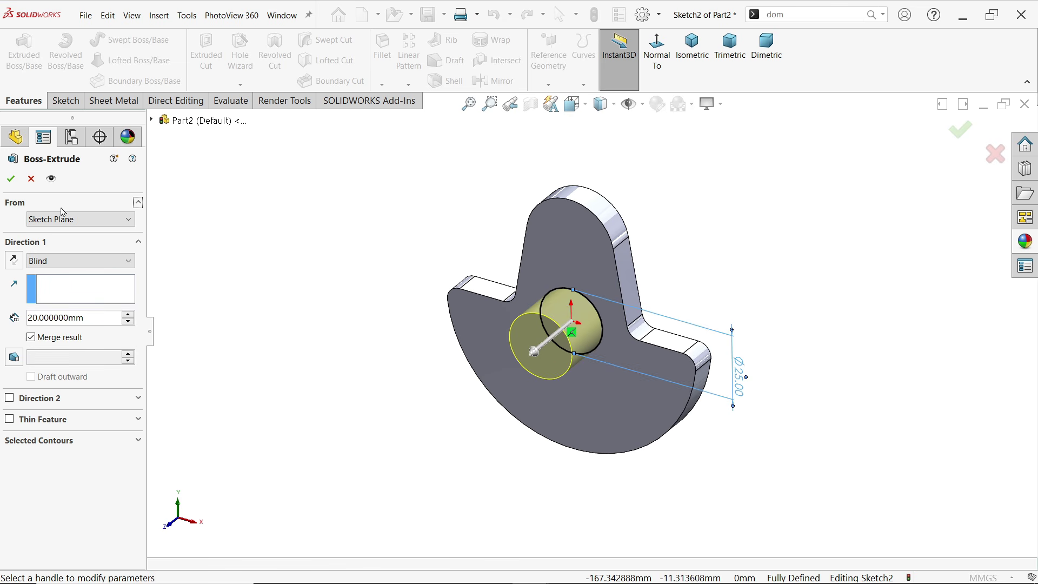
{"action": "left_click", "coordinate": [11, 179]}
Start a sketch on the web's rear face and draw a circle of about 14.8 mm radius centred on the upper rounded end
{"action": "middle_click_drag", "start_coordinate": [465, 238], "coordinate": [348, 239]}
{"action": "left_click", "coordinate": [553, 223]}
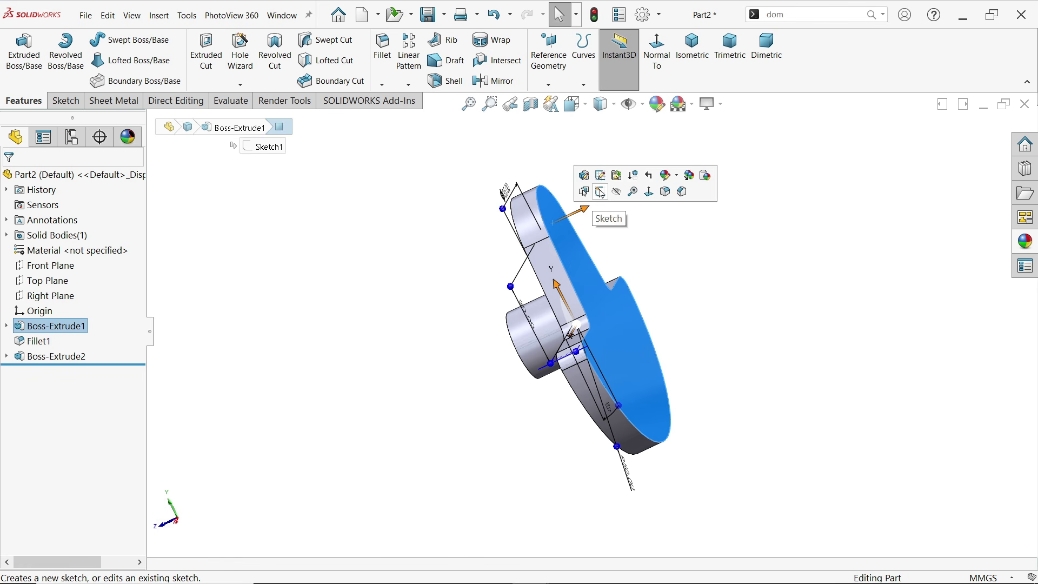
{"action": "left_click", "coordinate": [601, 193]}
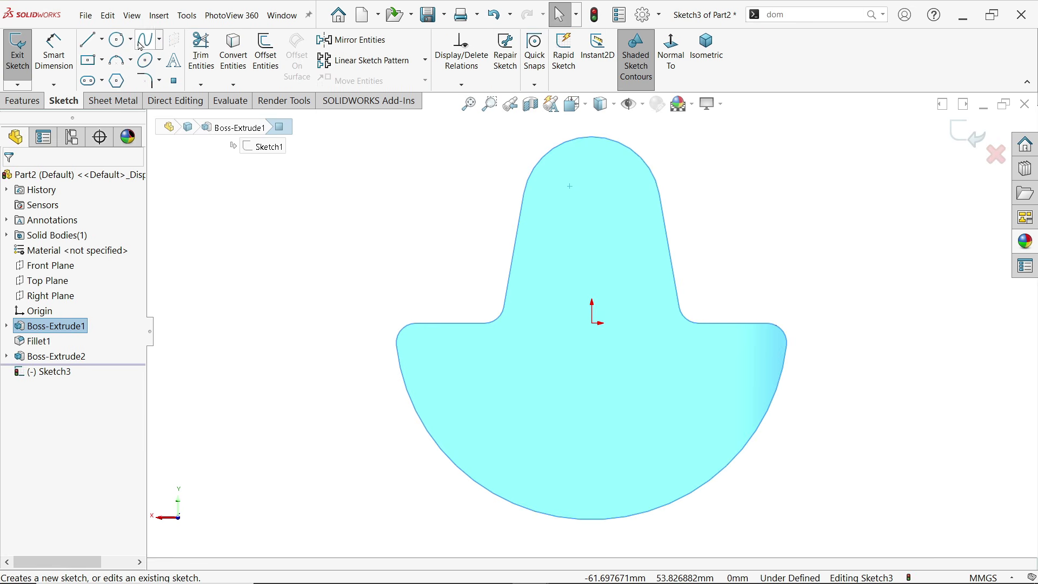
{"action": "left_click", "coordinate": [118, 42]}
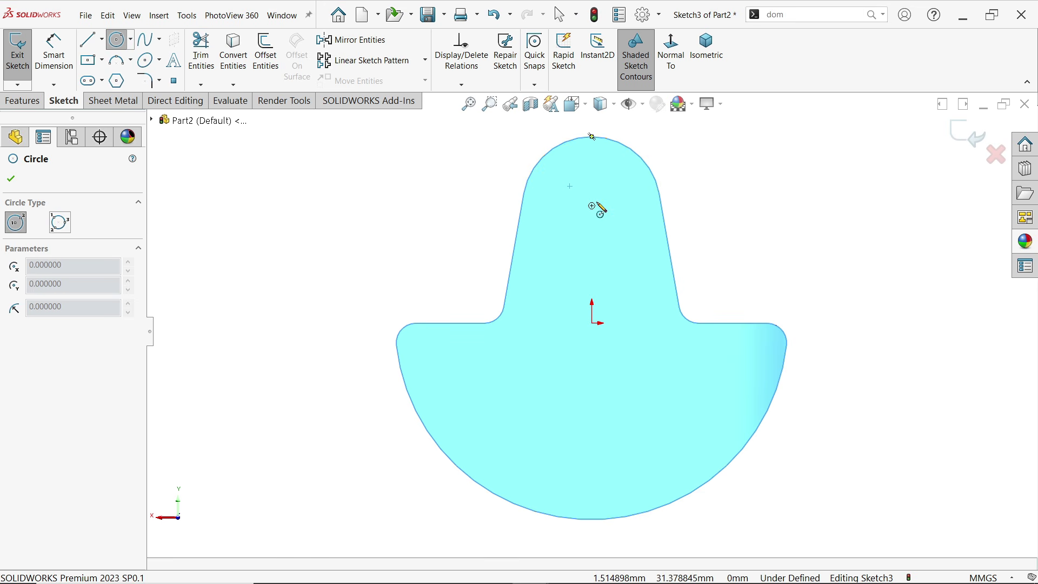
{"action": "left_click", "coordinate": [592, 205]}
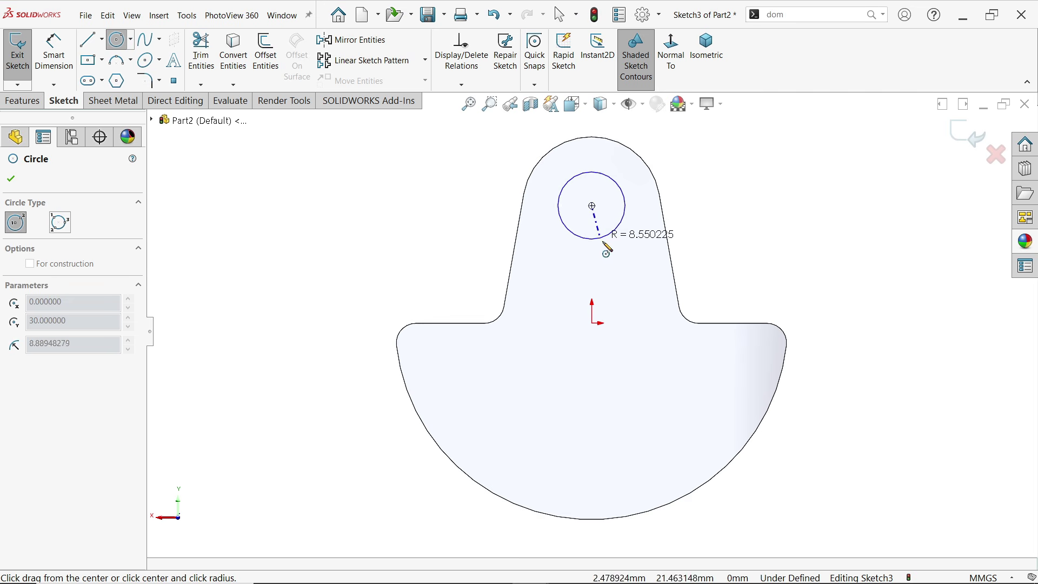
{"action": "left_click", "coordinate": [610, 264]}
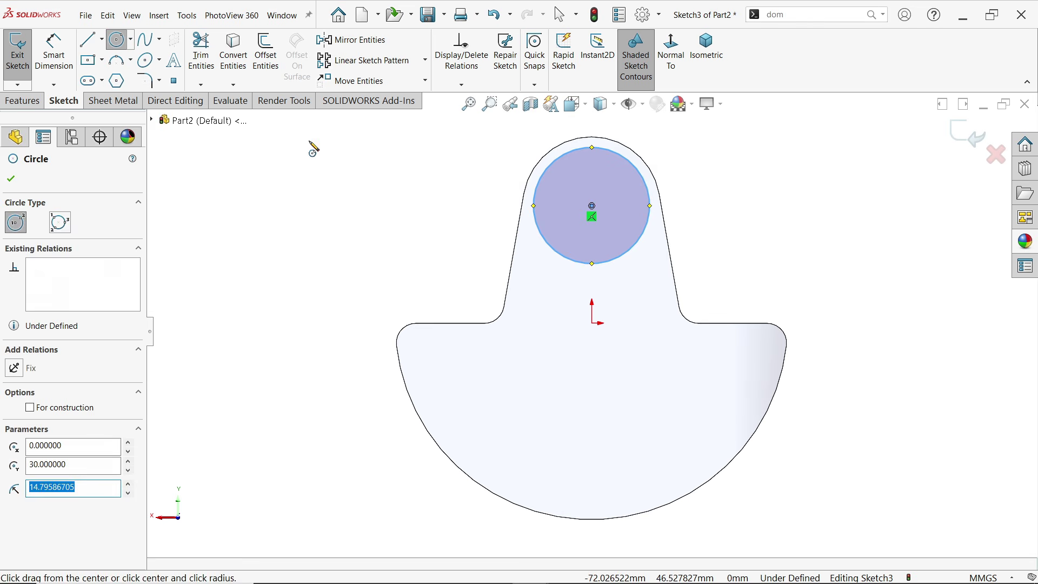
Dimension the diameter of the circle in the web's rounded end as 30 mm
{"action": "key", "text": "Escape"}
{"action": "left_click", "coordinate": [54, 50]}
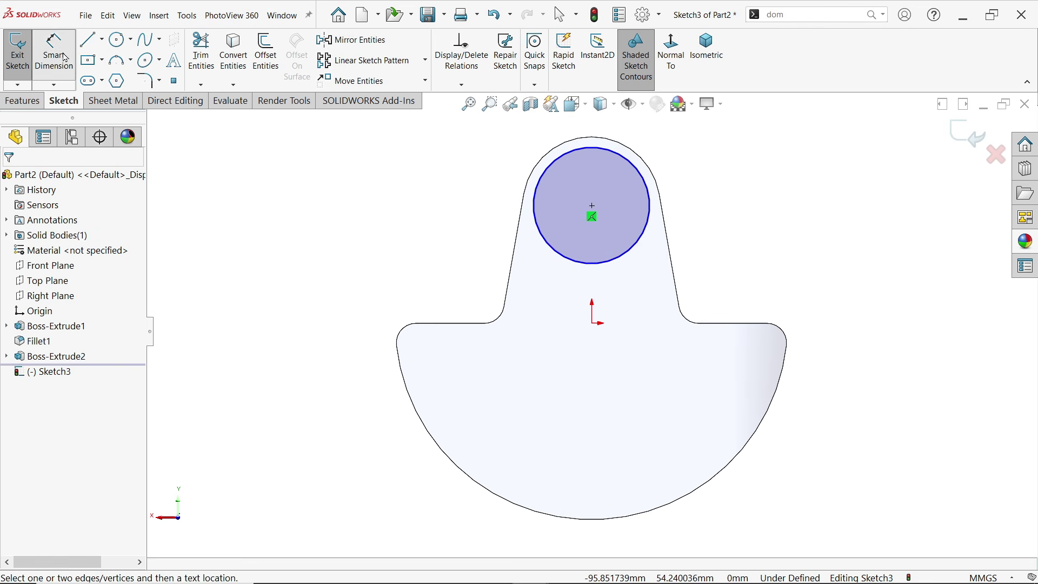
{"action": "left_click", "coordinate": [649, 212]}
{"action": "left_click", "coordinate": [727, 205]}
{"action": "type", "text": "30"}
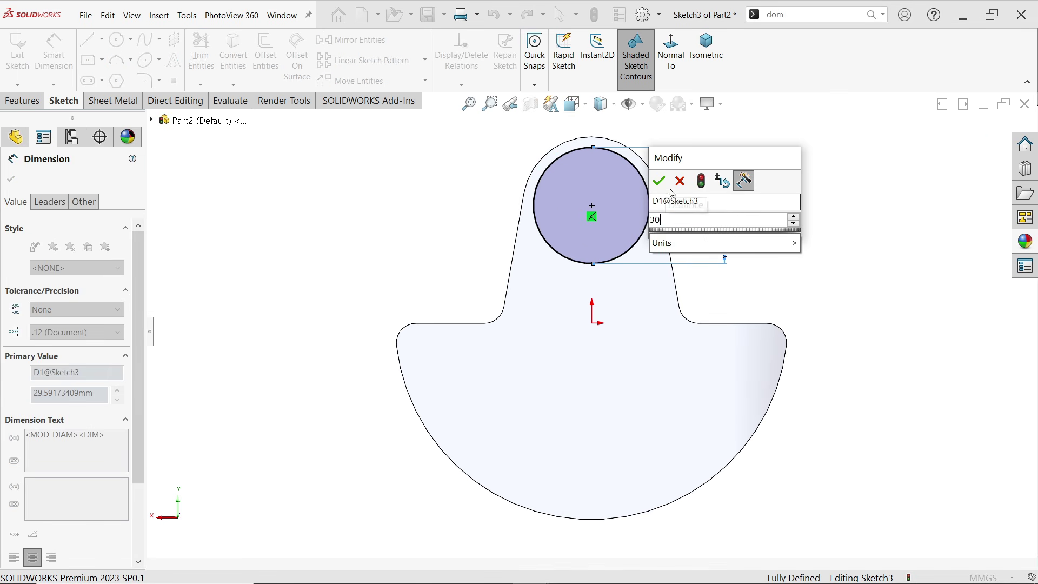
{"action": "left_click", "coordinate": [658, 181]}
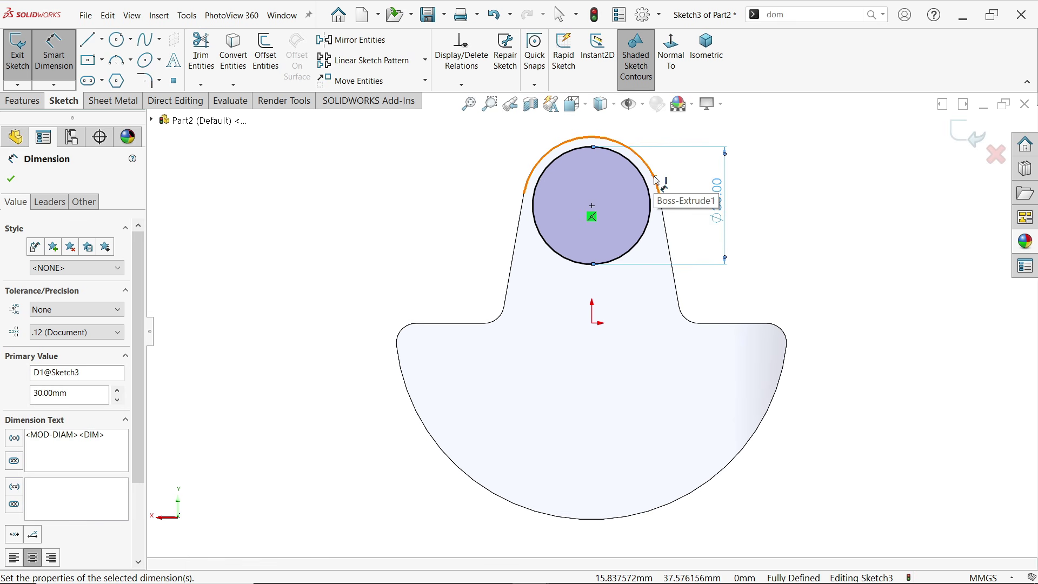
Change the diameter dimension of the circle on the web's rear face to 25 mm
{"action": "double_click", "coordinate": [723, 202]}
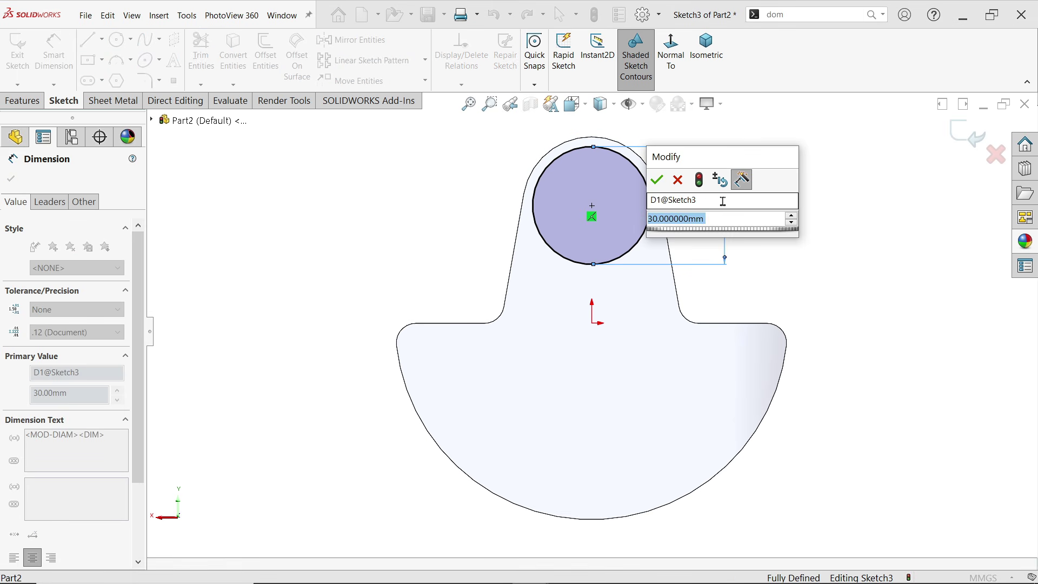
{"action": "type", "text": "25"}
{"action": "left_click", "coordinate": [656, 185]}
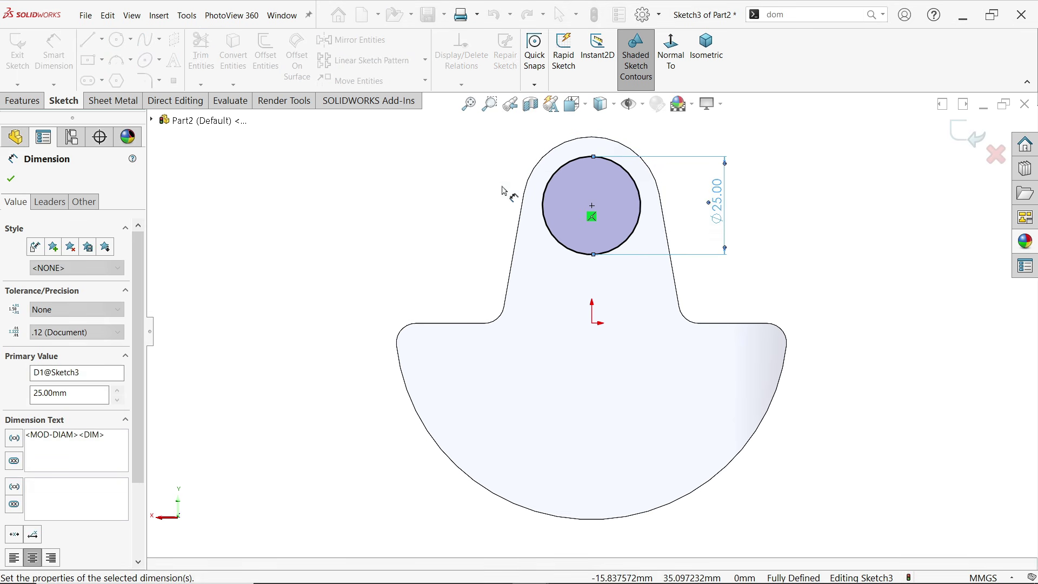
Extrude the circle as a blind crankpin boss 50 mm outward from the web's rear face
{"action": "left_click", "coordinate": [23, 101]}
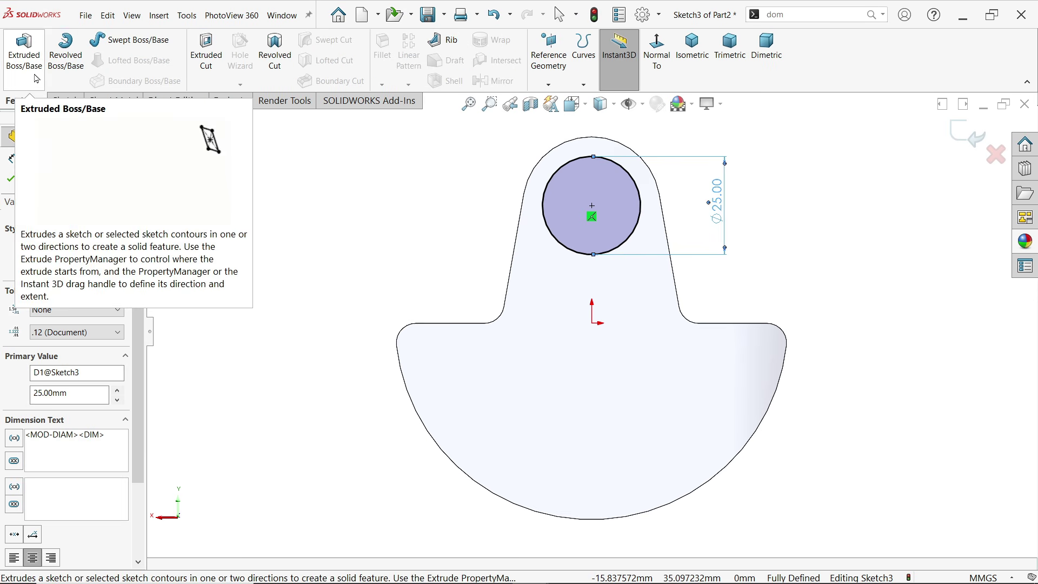
{"action": "left_click", "coordinate": [24, 50]}
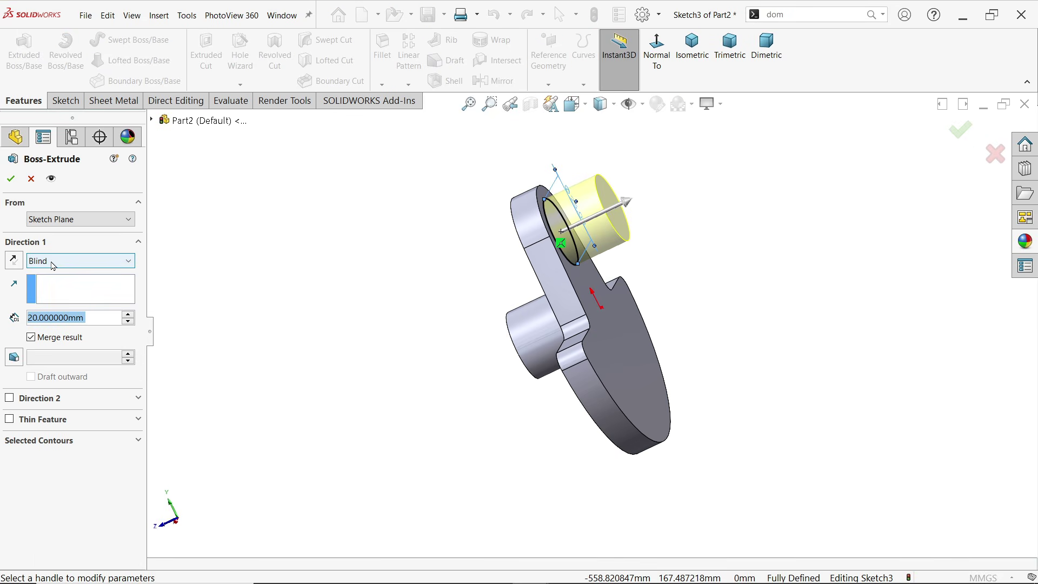
{"action": "type", "text": "50"}
{"action": "key", "text": "Return"}
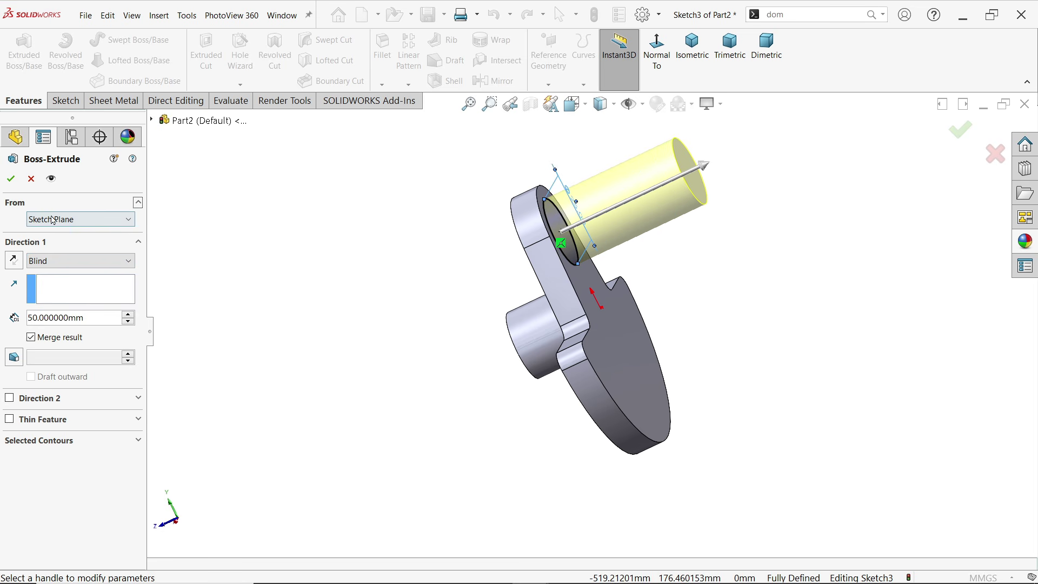
{"action": "left_click", "coordinate": [10, 179]}
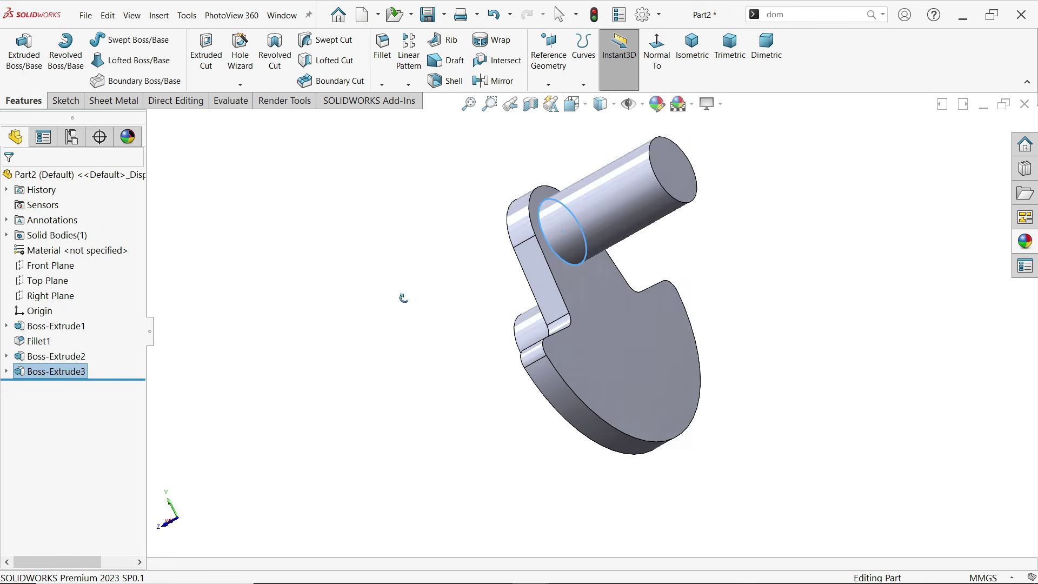
{"action": "left_click", "coordinate": [475, 205]}
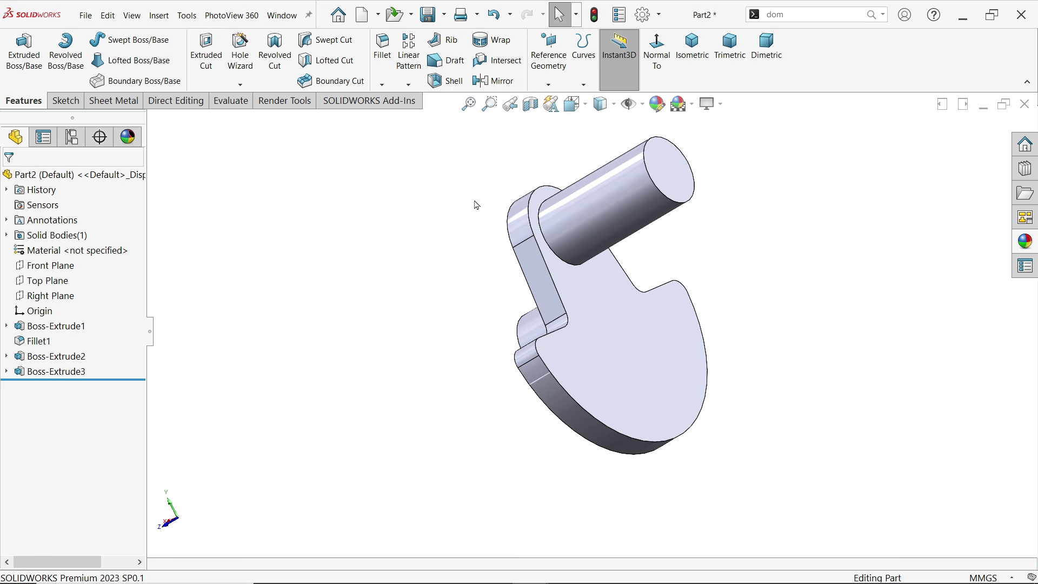
Create a mid-plane reference plane between the web's rear face and the crankpin's free end face
{"action": "left_click", "coordinate": [548, 81]}
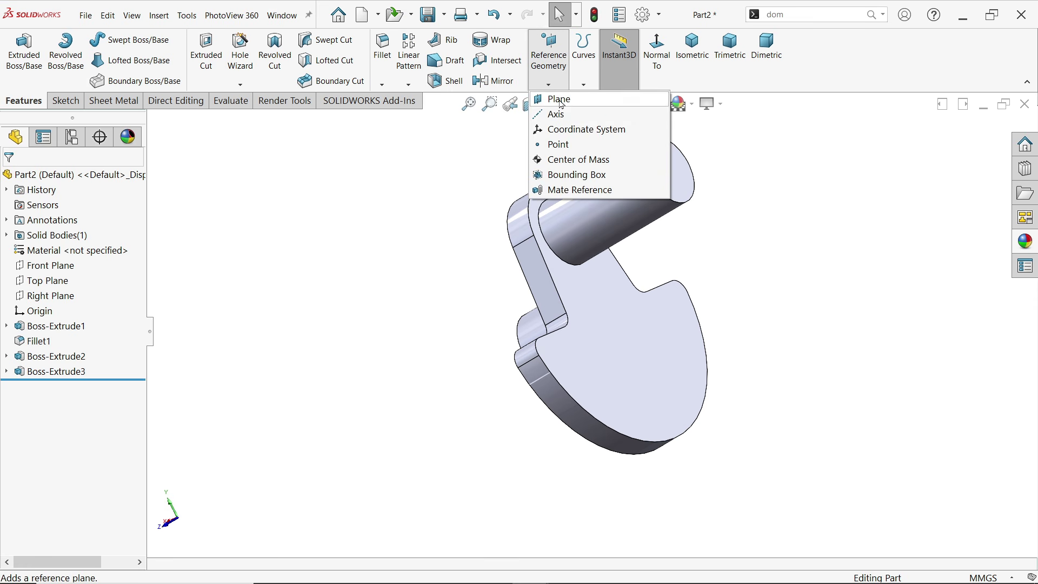
{"action": "left_click", "coordinate": [562, 105]}
{"action": "left_click", "coordinate": [601, 296]}
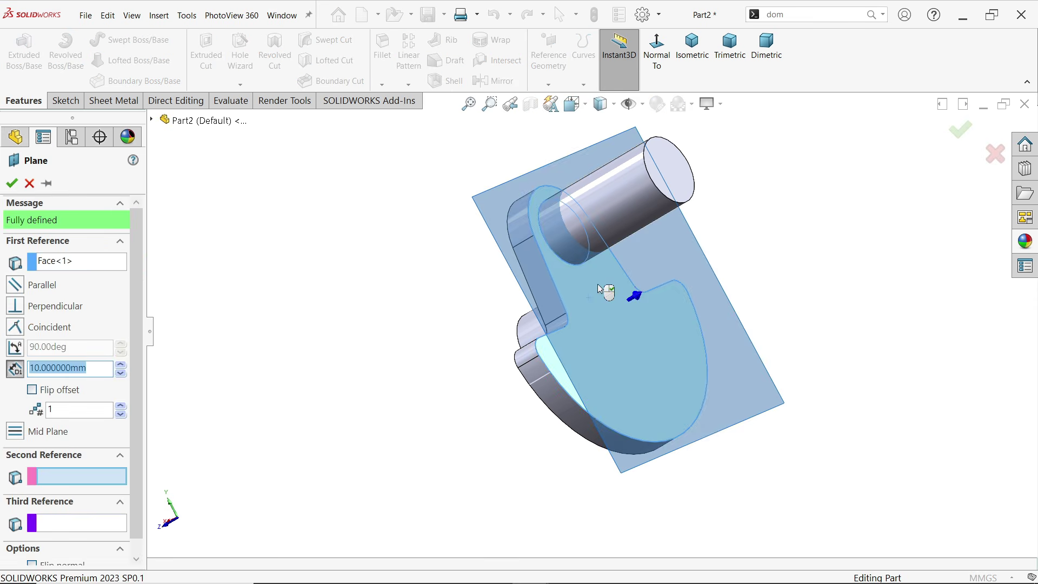
{"action": "left_click", "coordinate": [686, 180]}
{"action": "middle_click_drag", "start_coordinate": [784, 243], "coordinate": [843, 247]}
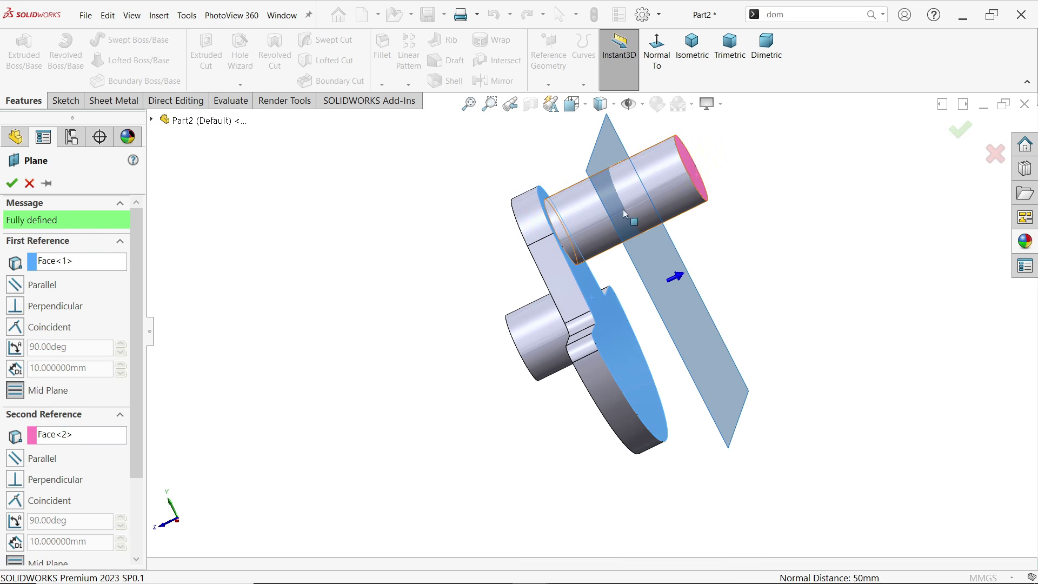
{"action": "left_click", "coordinate": [63, 265]}
{"action": "left_click", "coordinate": [58, 439]}
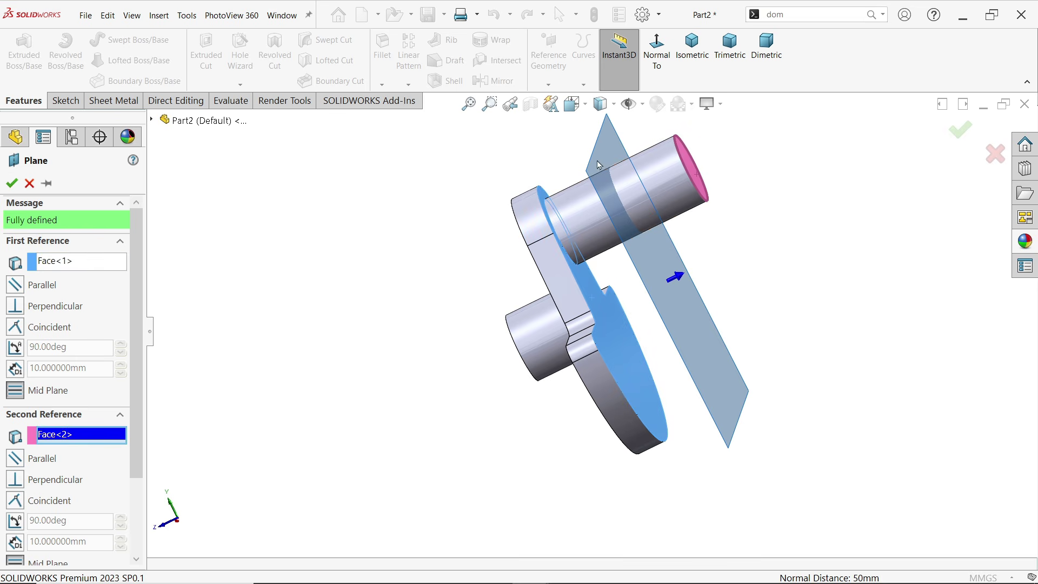
{"action": "left_click", "coordinate": [11, 183]}
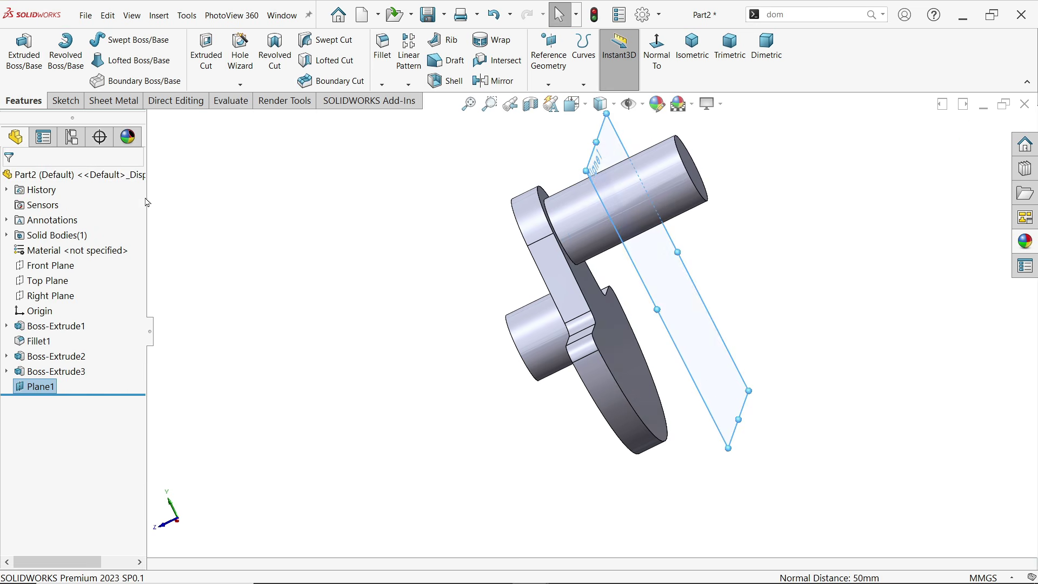
Start a feature Mirror with the crankpin's mid-plane as the mirror plane and activate the selection of features to mirror
{"action": "left_click", "coordinate": [495, 81]}
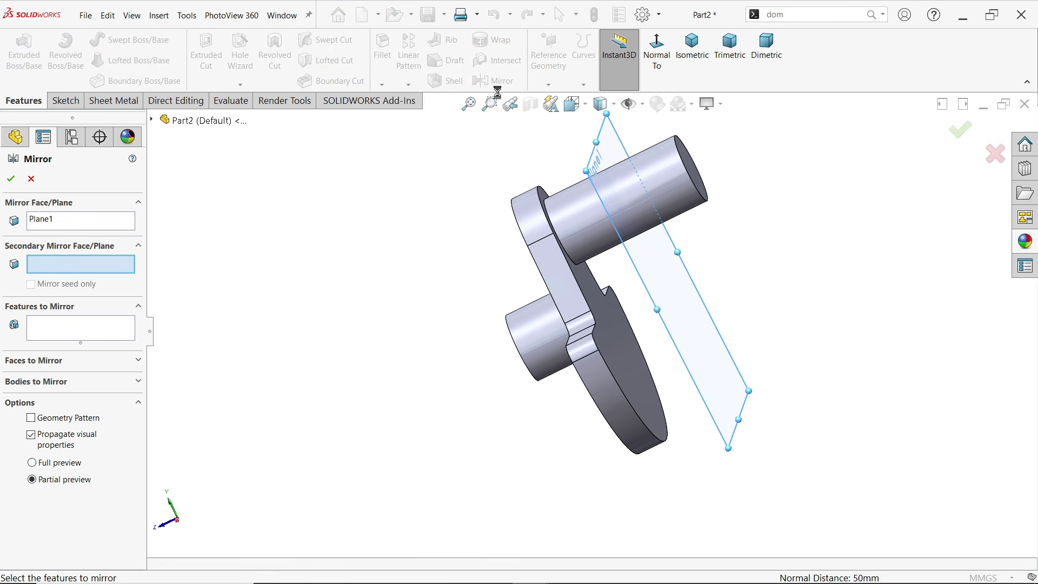
{"action": "left_click", "coordinate": [51, 219]}
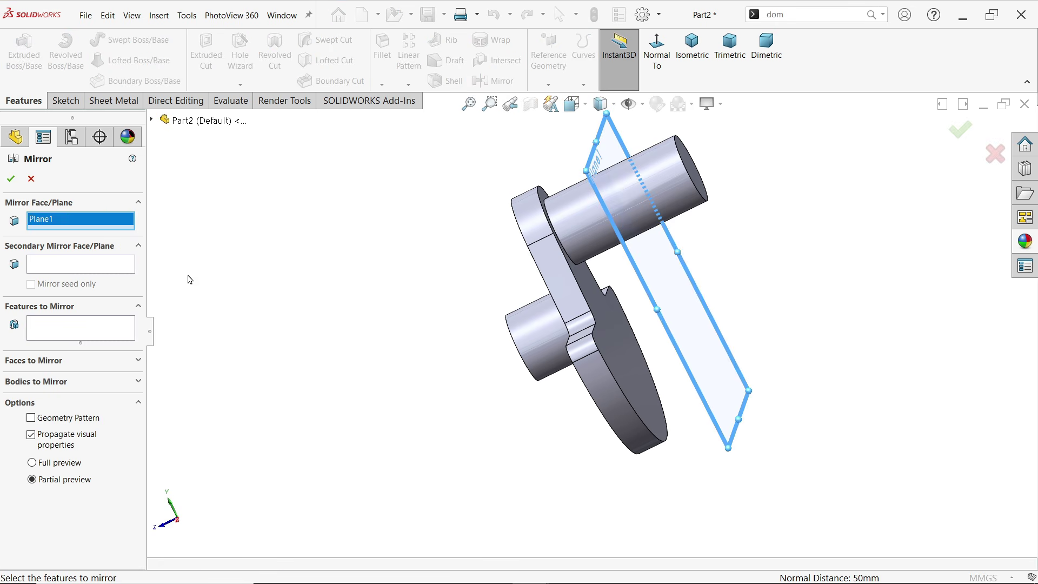
{"action": "left_click", "coordinate": [81, 327]}
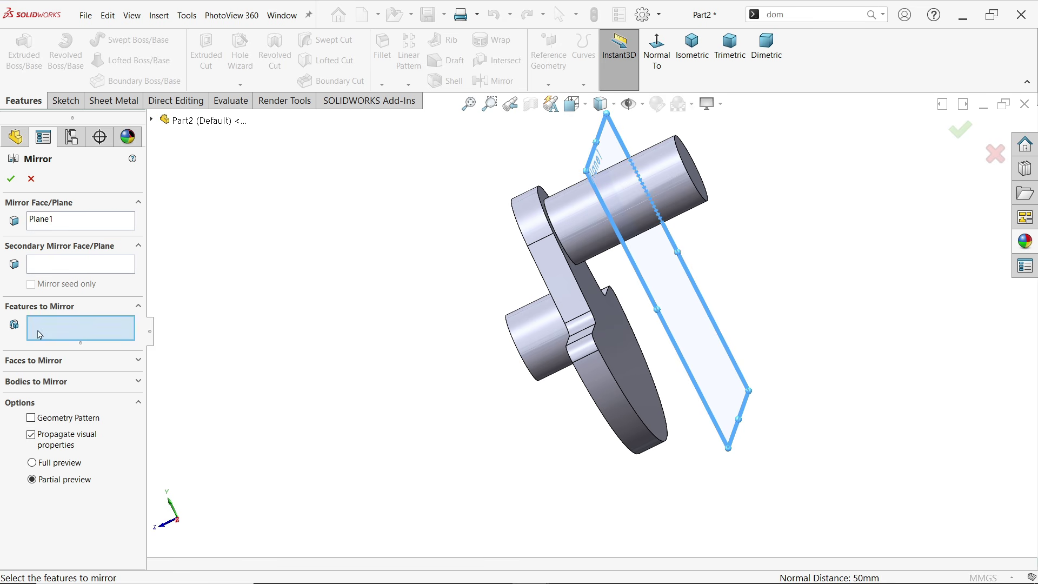
{"action": "left_click", "coordinate": [589, 331]}
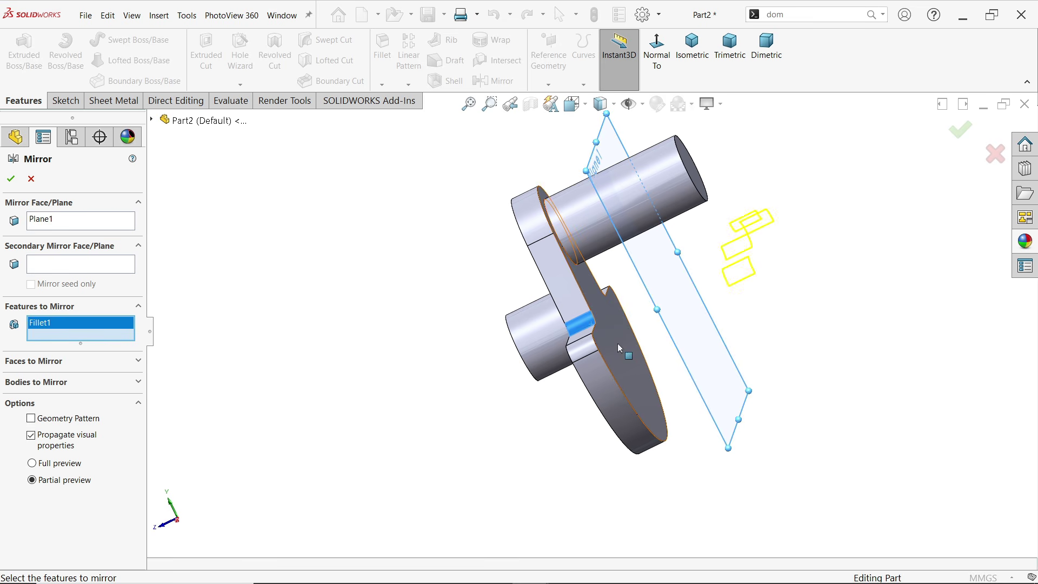
{"action": "left_click", "coordinate": [547, 340]}
{"action": "right_click", "coordinate": [103, 335]}
{"action": "left_click", "coordinate": [109, 340]}
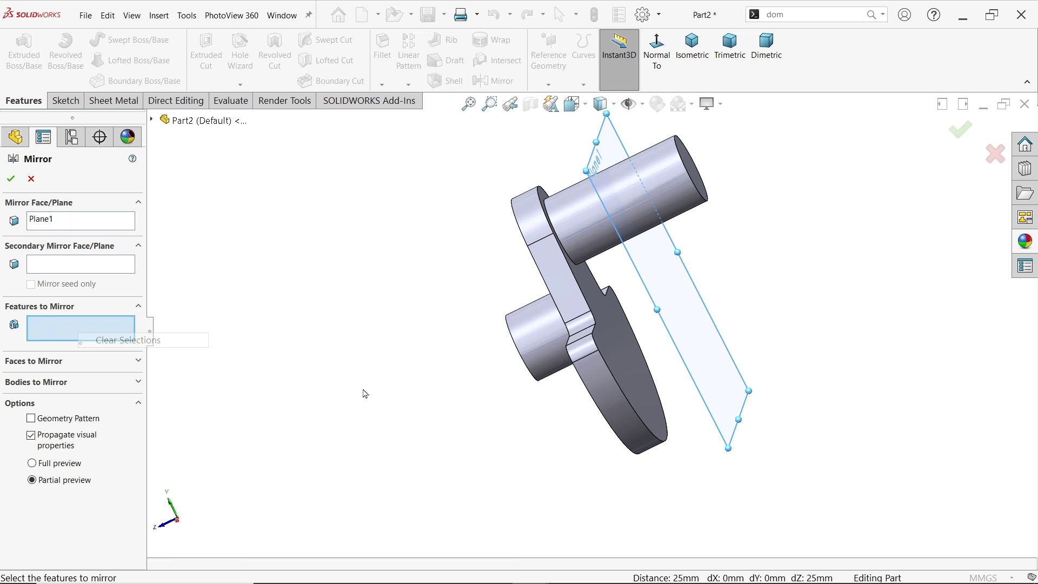
Mirror the web, the shaft boss and the web's corner fillets about the crankpin's mid-plane
{"action": "left_click", "coordinate": [578, 373]}
{"action": "left_click", "coordinate": [541, 354]}
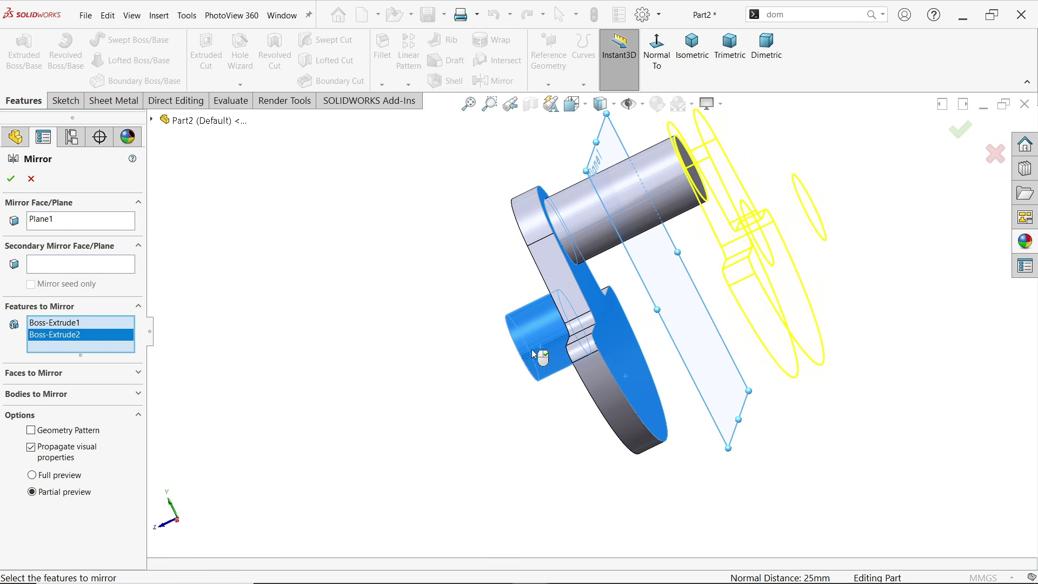
{"action": "middle_click_drag", "start_coordinate": [449, 358], "coordinate": [503, 354]}
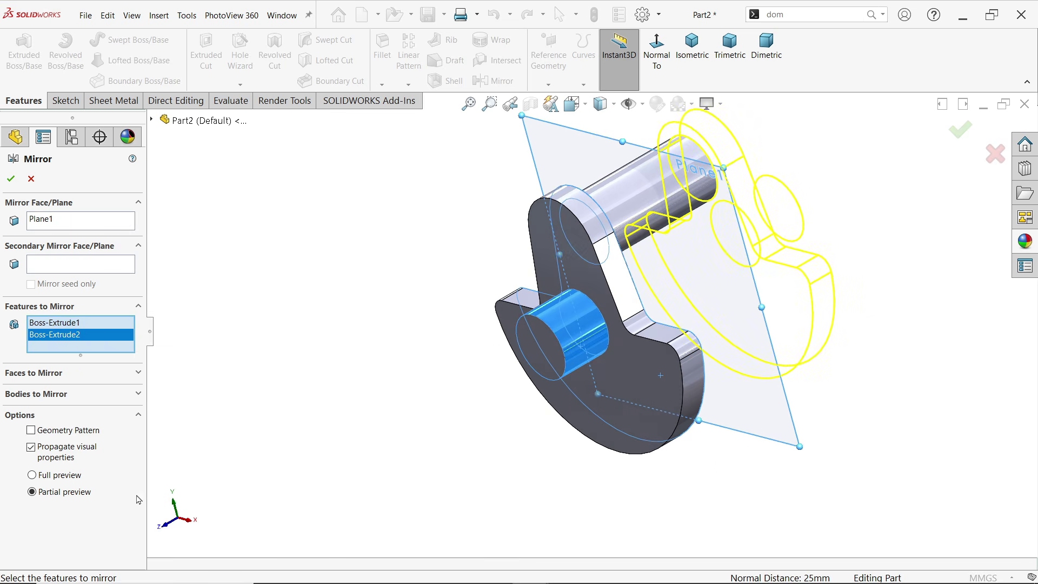
{"action": "left_click", "coordinate": [152, 120]}
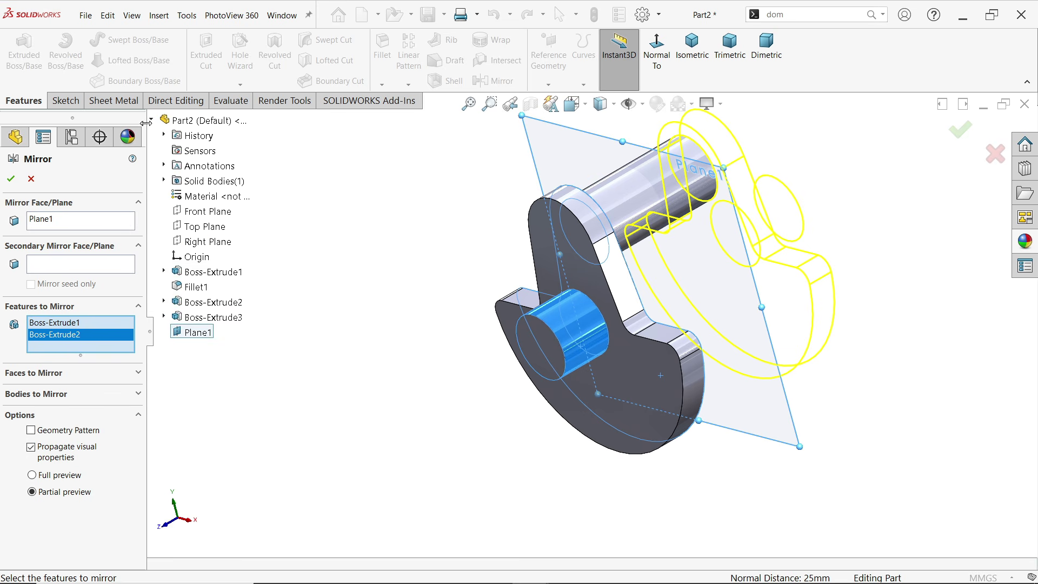
{"action": "left_click", "coordinate": [11, 177]}
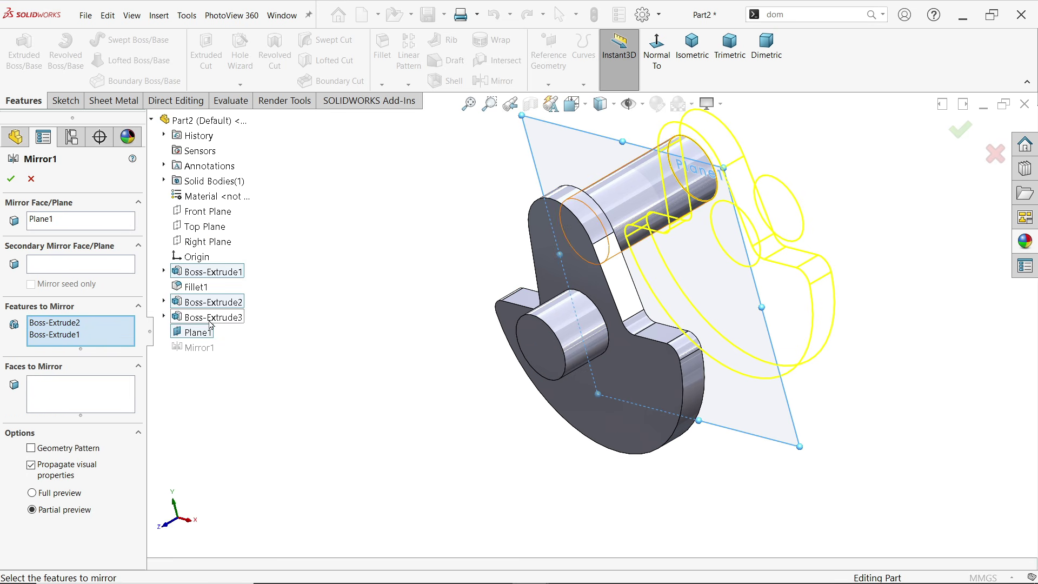
{"action": "left_click", "coordinate": [195, 288]}
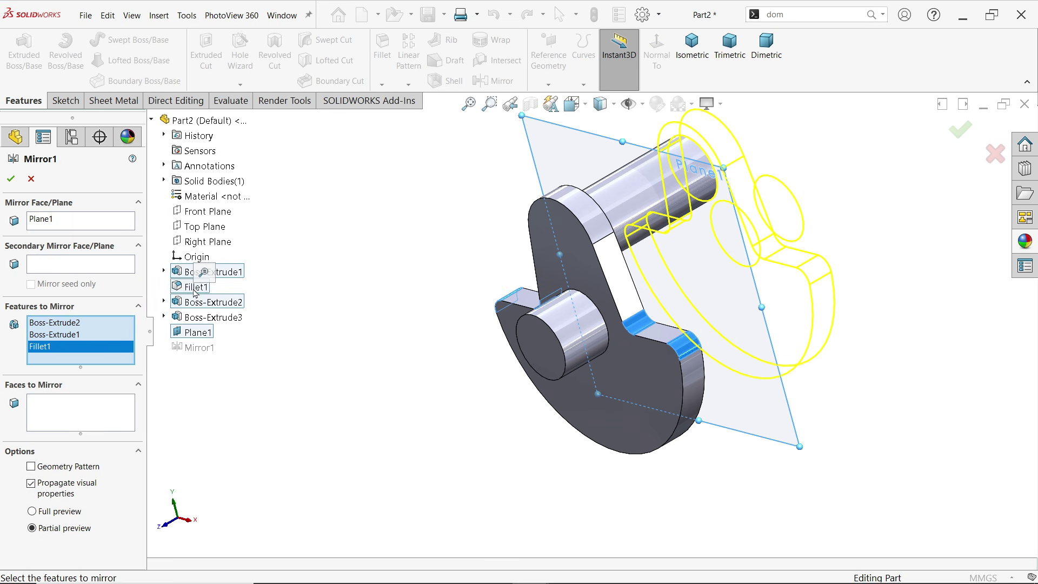
{"action": "left_click", "coordinate": [11, 179]}
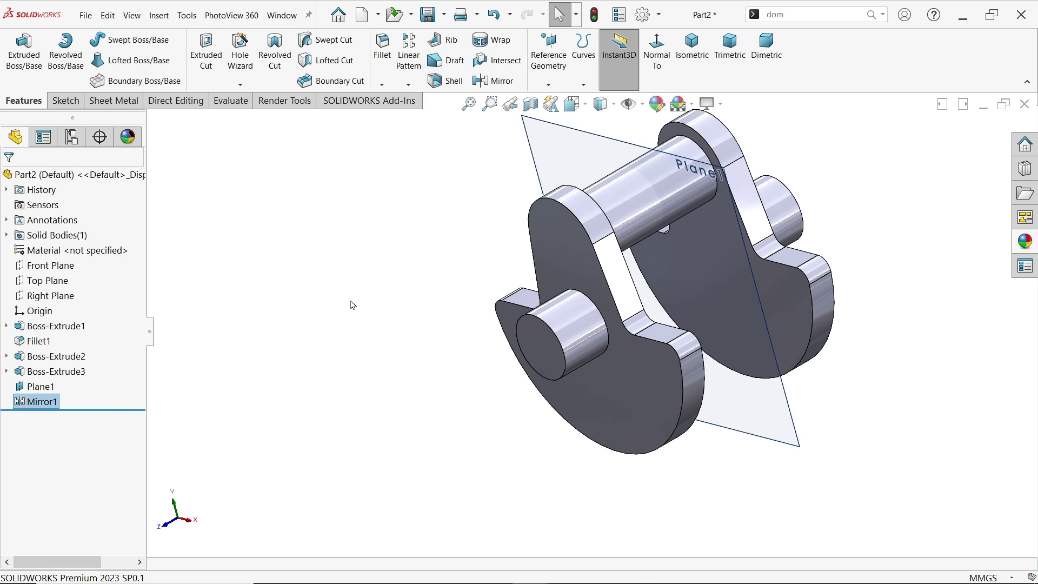
Hide the crankpin's mid-plane reference plane and set the crankshaft to the isometric view
{"action": "middle_click_drag", "start_coordinate": [268, 293], "coordinate": [536, 341]}
{"action": "left_click", "coordinate": [789, 237]}
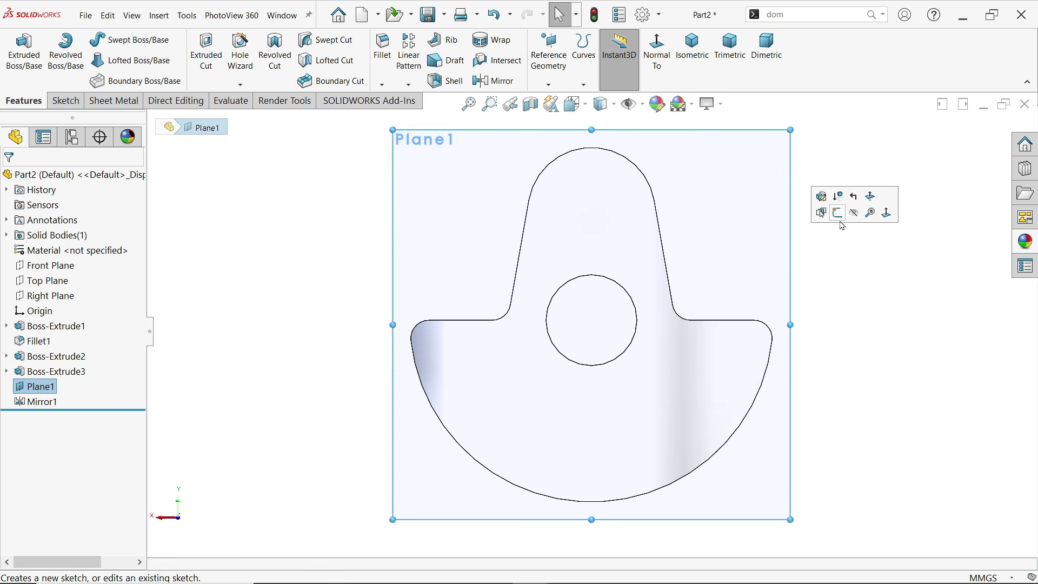
{"action": "left_click", "coordinate": [855, 214]}
{"action": "left_click", "coordinate": [727, 54]}
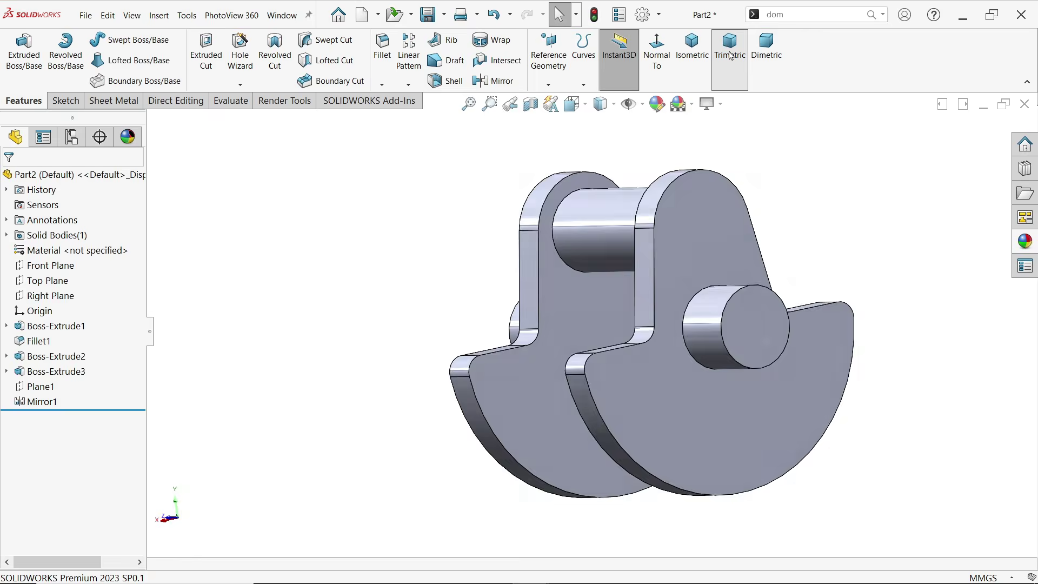
{"action": "left_click", "coordinate": [692, 54]}
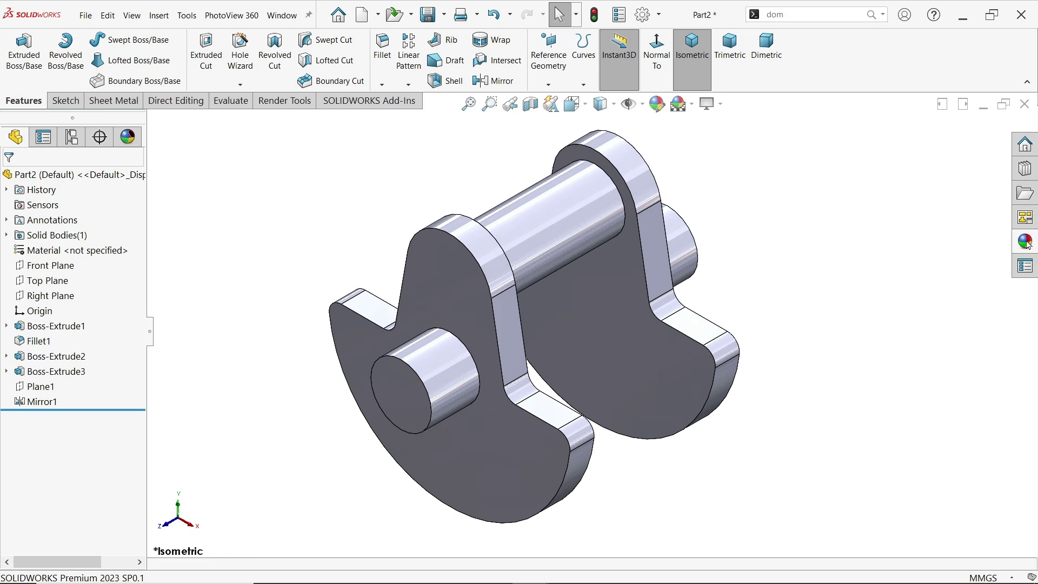
Apply the brushed steel appearance to the crankshaft and save the part as 2.crankshaft in the 90 degree V TWIN ENGINE folder
{"action": "left_click", "coordinate": [1025, 241]}
{"action": "double_click", "coordinate": [948, 316]}
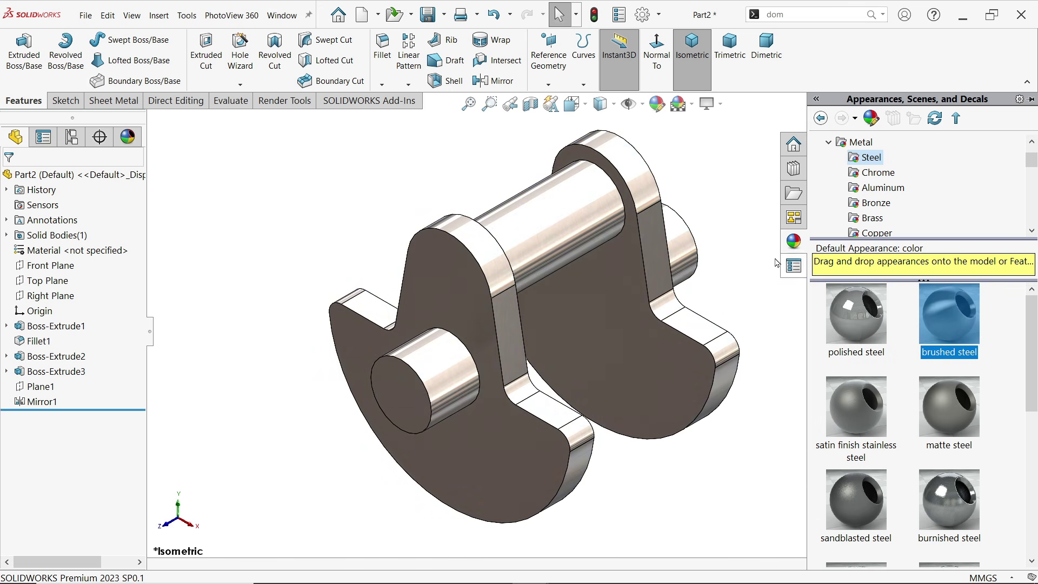
{"action": "mouse_move", "coordinate": [746, 243]}
{"action": "middle_mouse_down"}
{"action": "mouse_move", "coordinate": [719, 246]}
{"action": "mouse_move", "coordinate": [730, 241]}
{"action": "middle_mouse_up"}
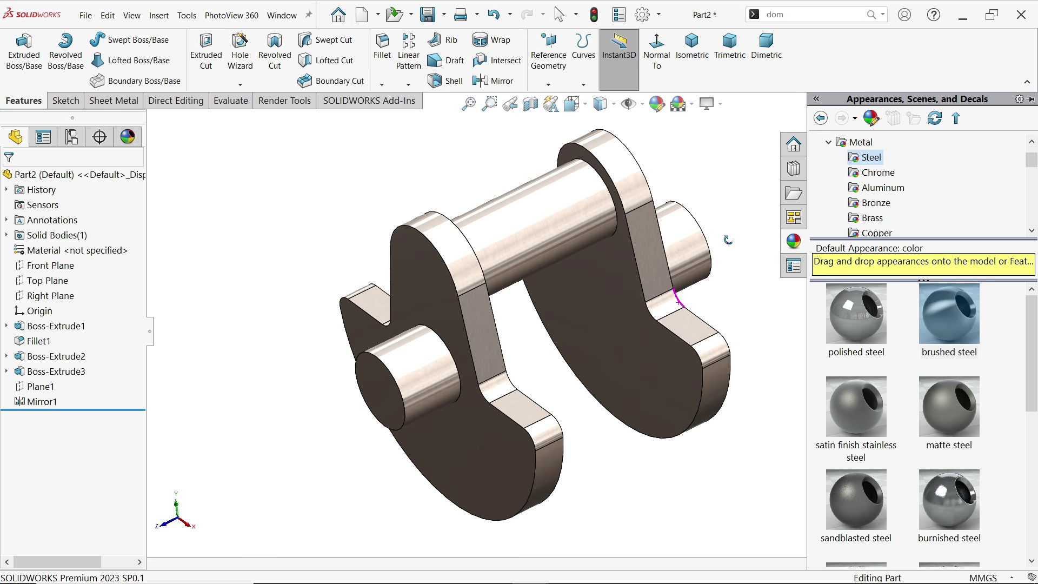
{"action": "left_click", "coordinate": [429, 16]}
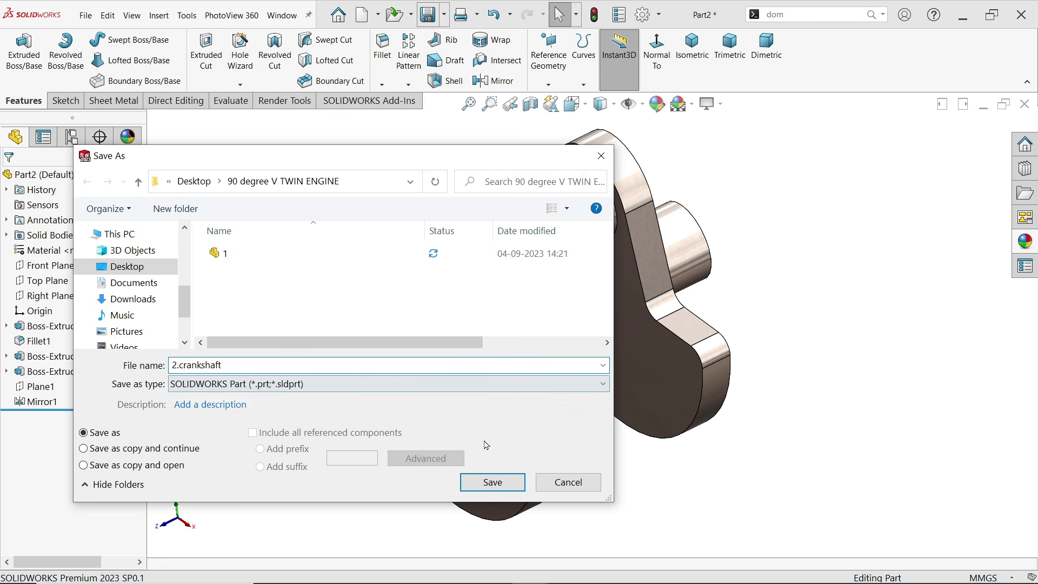
{"action": "left_click", "coordinate": [492, 482]}
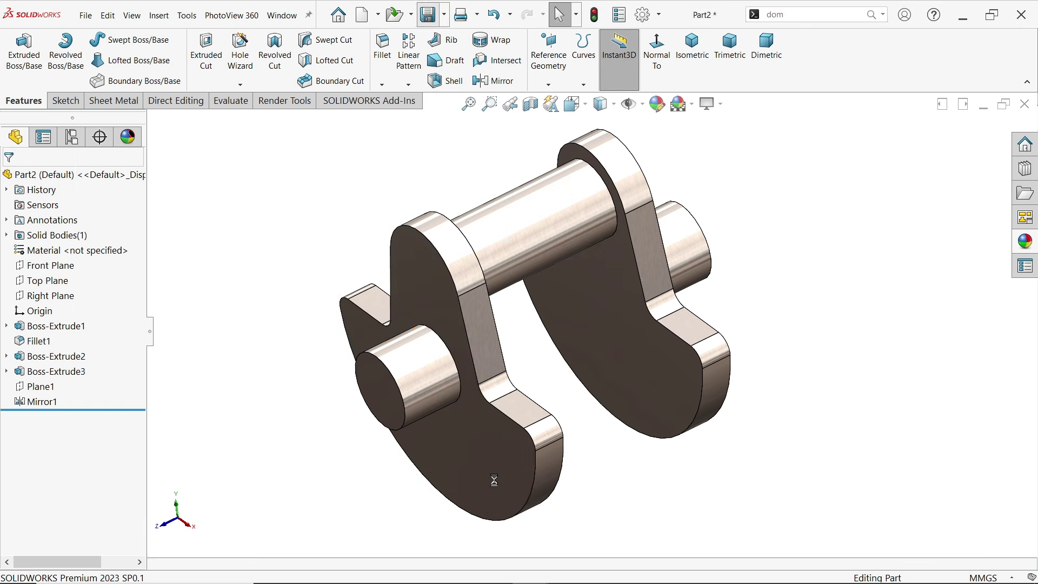
Raise the crankshaft document's shaded and wireframe image quality resolutions into the high red zone and inspect the curved edges
{"action": "left_click", "coordinate": [642, 15]}
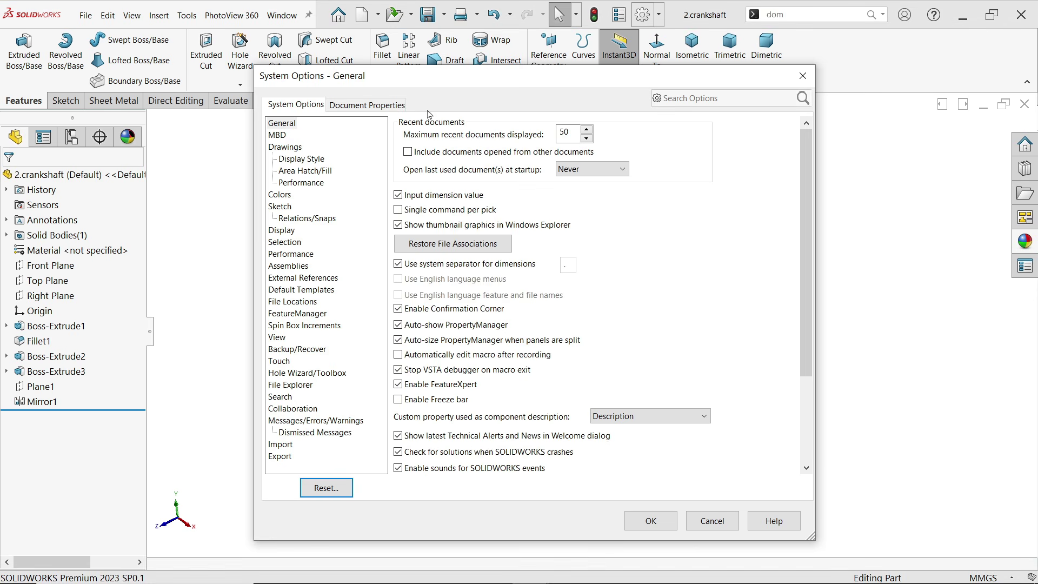
{"action": "left_click", "coordinate": [392, 111]}
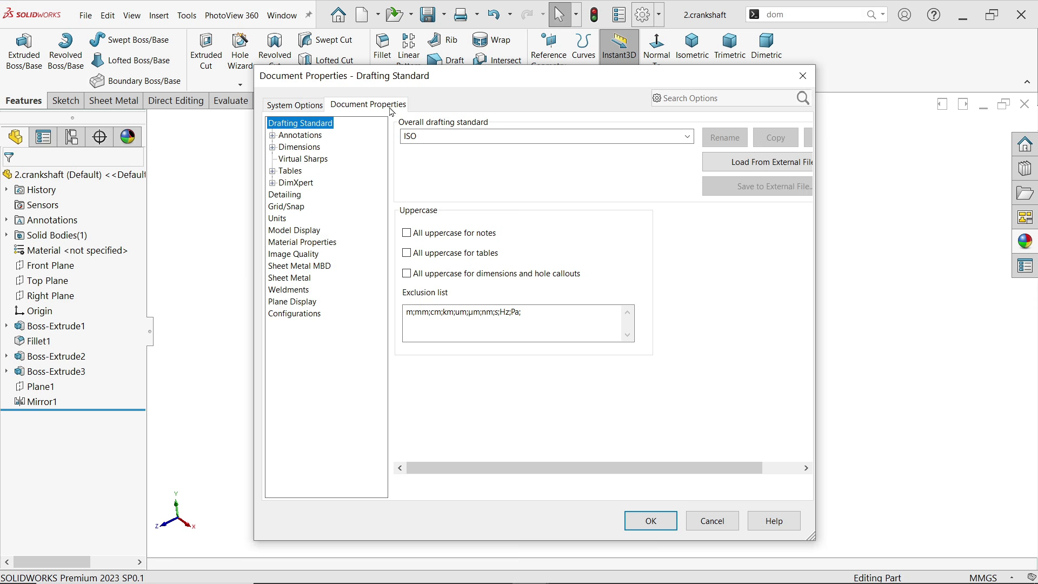
{"action": "left_click", "coordinate": [305, 256]}
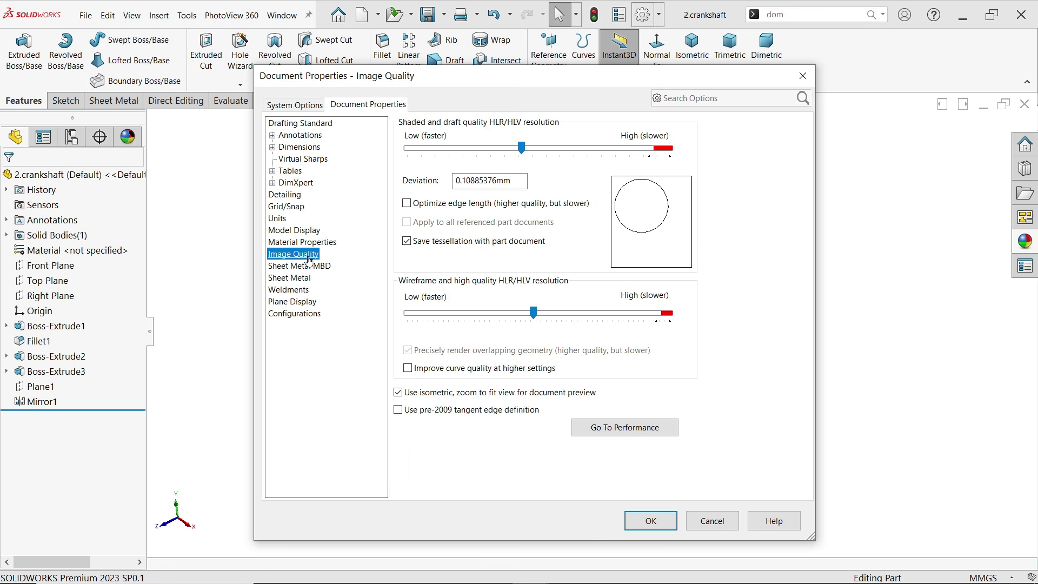
{"action": "mouse_move", "coordinate": [525, 152]}
{"action": "left_mouse_down"}
{"action": "mouse_move", "coordinate": [660, 152]}
{"action": "mouse_move", "coordinate": [665, 167]}
{"action": "left_mouse_up"}
{"action": "left_click_drag", "start_coordinate": [534, 317], "coordinate": [664, 332]}
{"action": "left_click", "coordinate": [651, 521]}
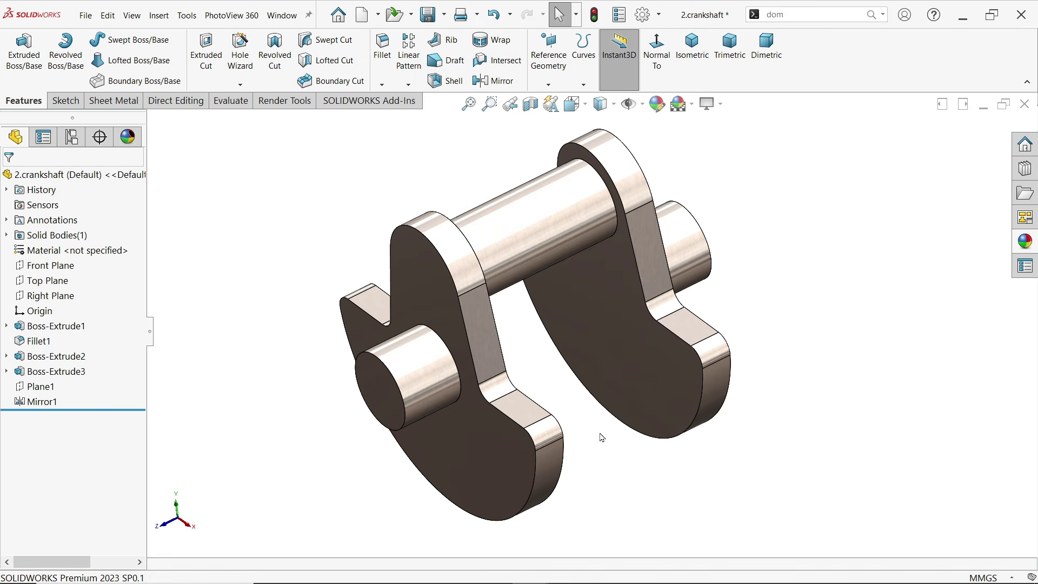
{"action": "scroll", "coordinate": [549, 438], "scroll_direction": "down", "scroll_amount": 5}
{"action": "scroll", "coordinate": [514, 396], "scroll_direction": "up", "scroll_amount": 5}
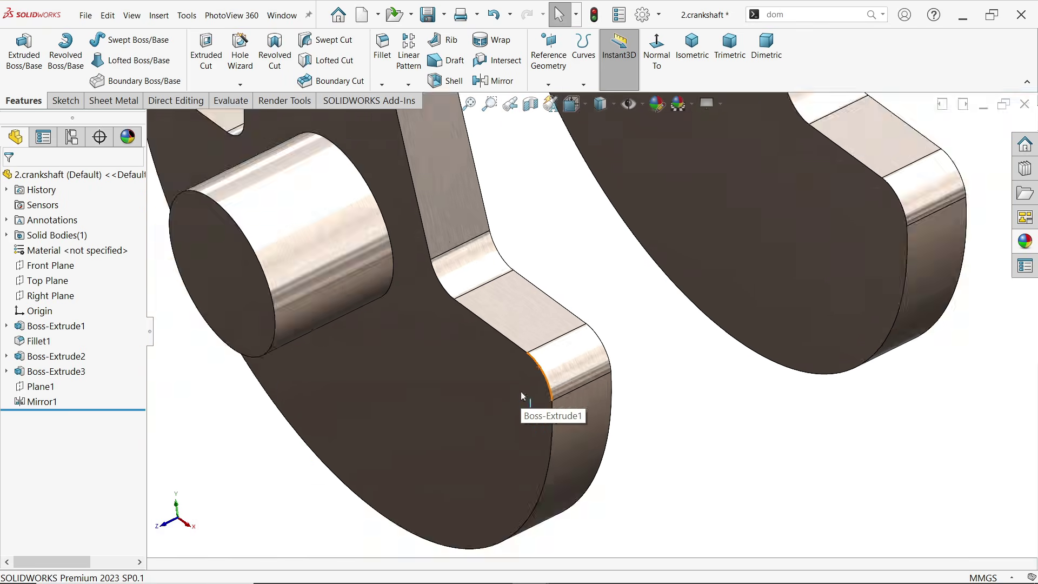
Create a new part document and change its scene to a plain white background
{"action": "left_click", "coordinate": [85, 16]}
{"action": "left_click", "coordinate": [101, 35]}
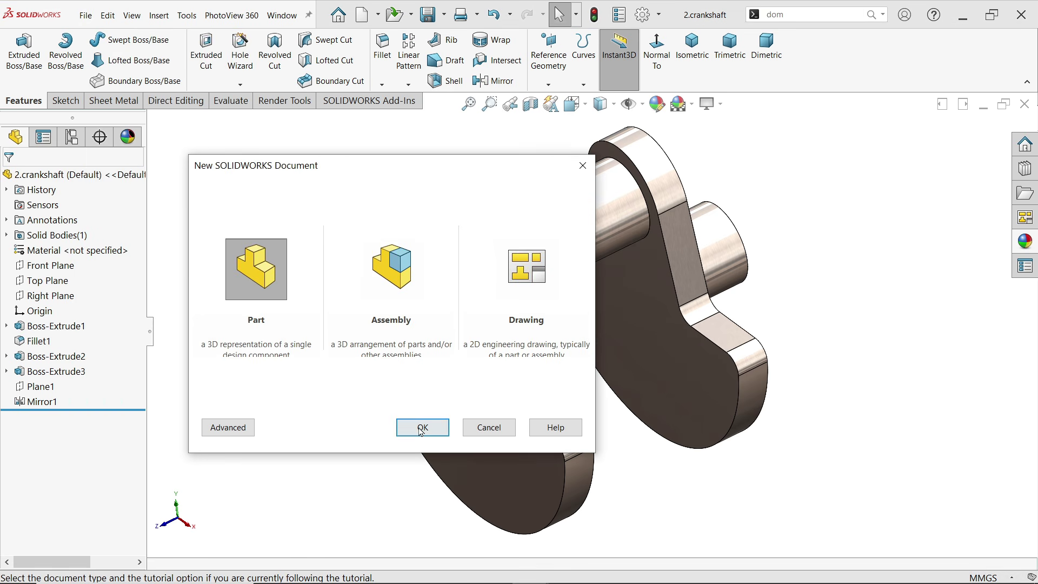
{"action": "left_click", "coordinate": [421, 429]}
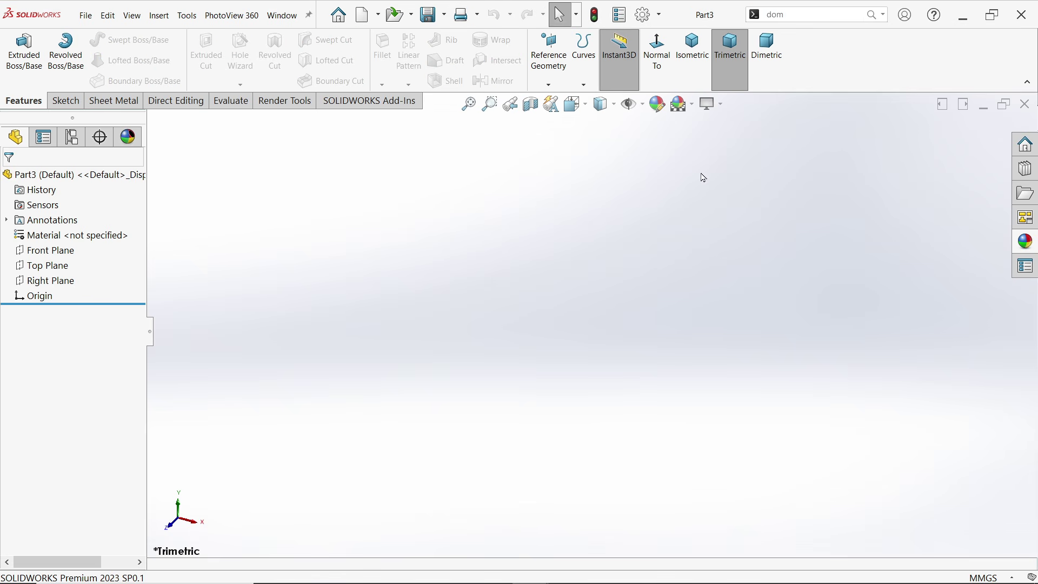
{"action": "left_click", "coordinate": [692, 104]}
{"action": "left_click", "coordinate": [700, 139]}
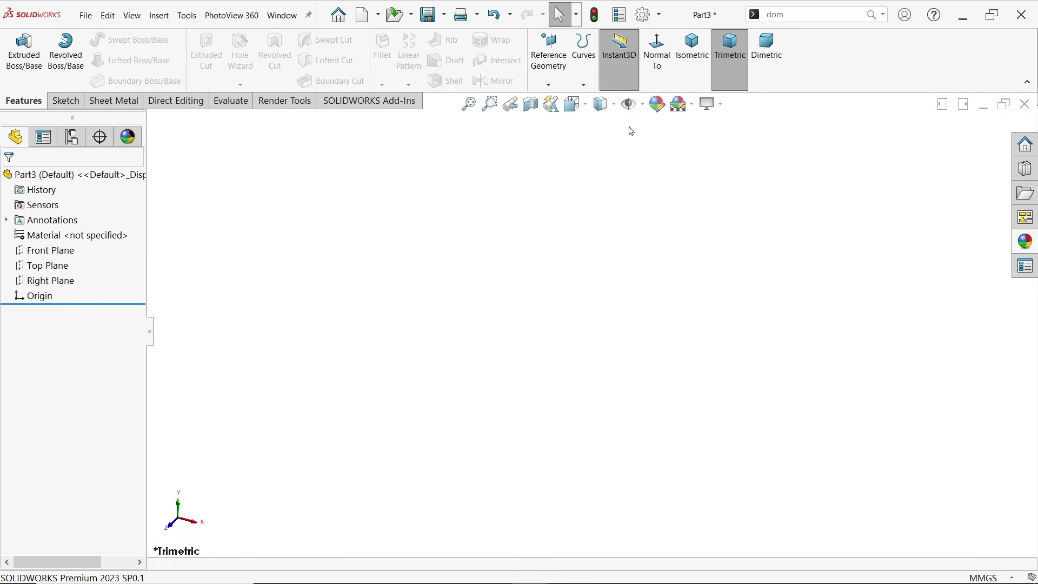
Raise the new part's shaded and wireframe image quality resolutions into the high red zone in the document properties
{"action": "left_click", "coordinate": [643, 14]}
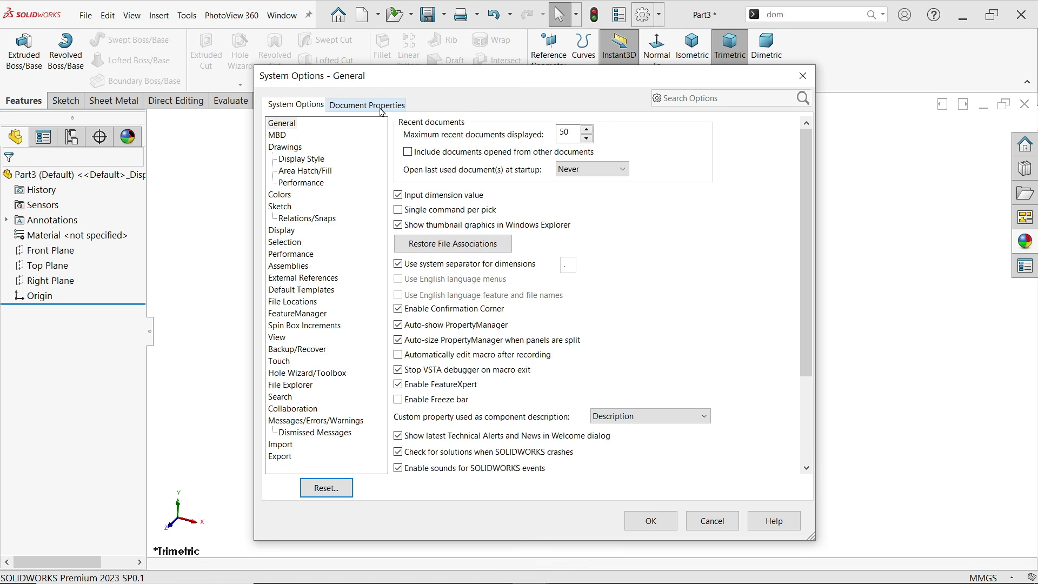
{"action": "left_click", "coordinate": [380, 105]}
{"action": "left_click", "coordinate": [311, 260]}
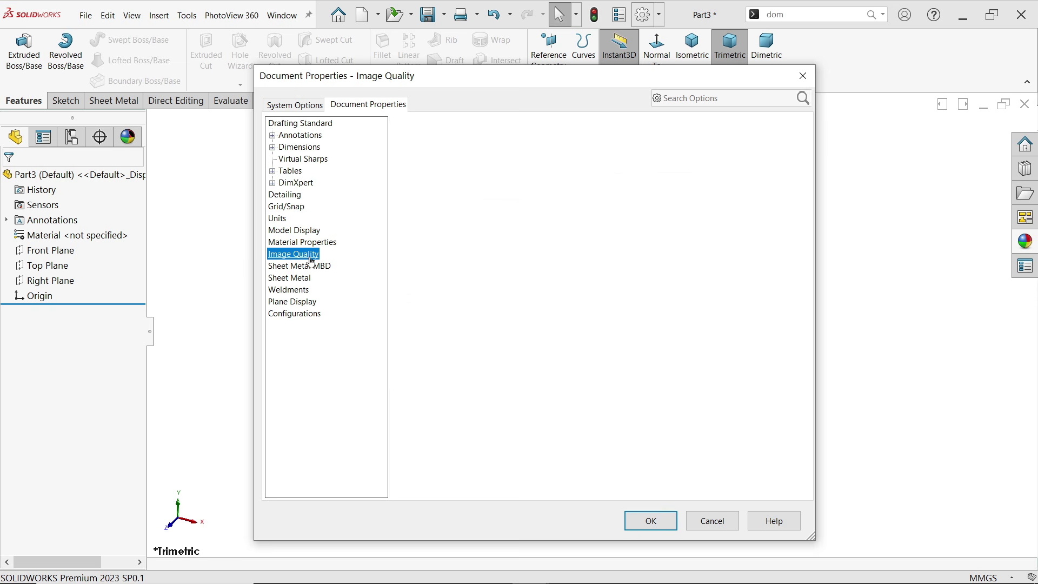
{"action": "left_click_drag", "start_coordinate": [523, 148], "coordinate": [672, 178]}
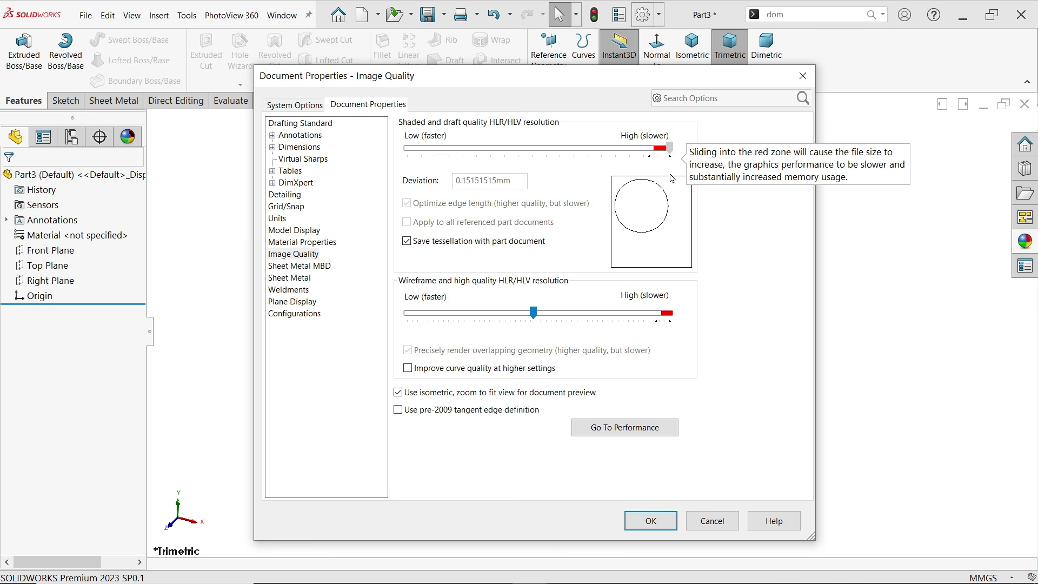
{"action": "left_click_drag", "start_coordinate": [537, 313], "coordinate": [669, 329]}
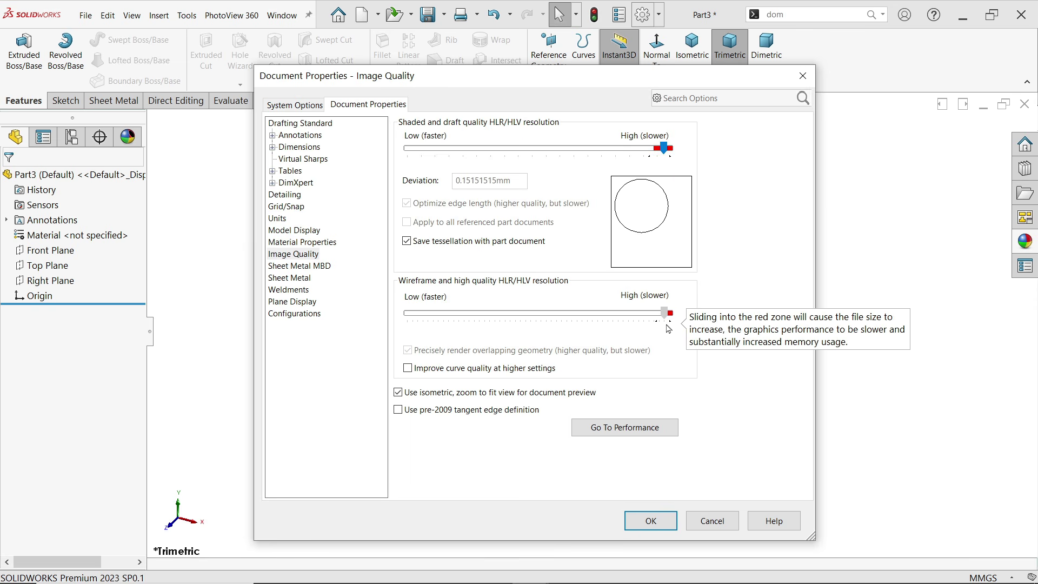
{"action": "left_click", "coordinate": [651, 521]}
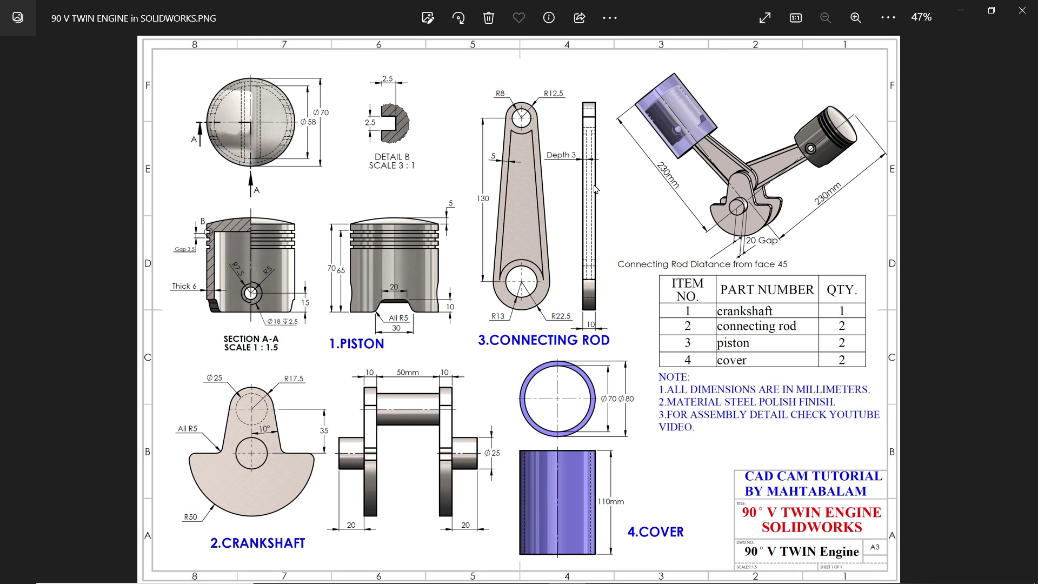
Examine the connecting rod's dimensions in the reference drawing and select the Front Plane in the new part
{"action": "scroll", "coordinate": [564, 98], "scroll_direction": "up", "scroll_amount": 3}
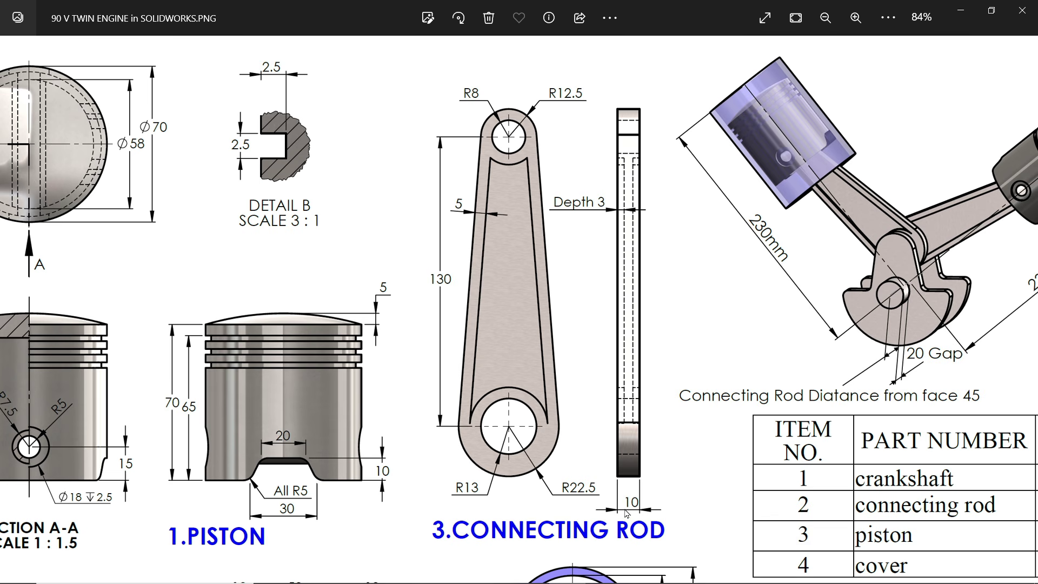
{"action": "left_click", "coordinate": [966, 11]}
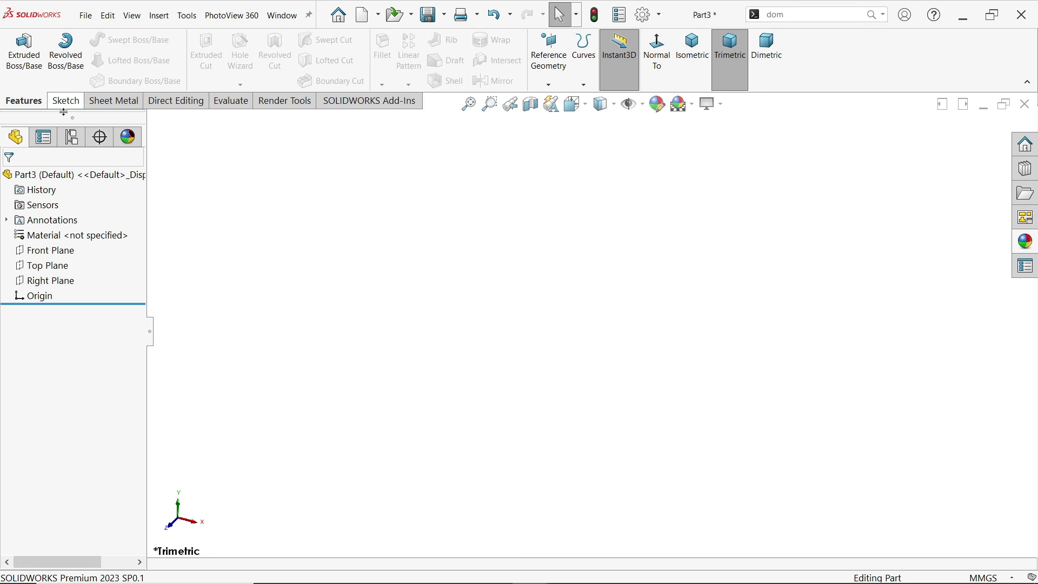
{"action": "left_click", "coordinate": [65, 253]}
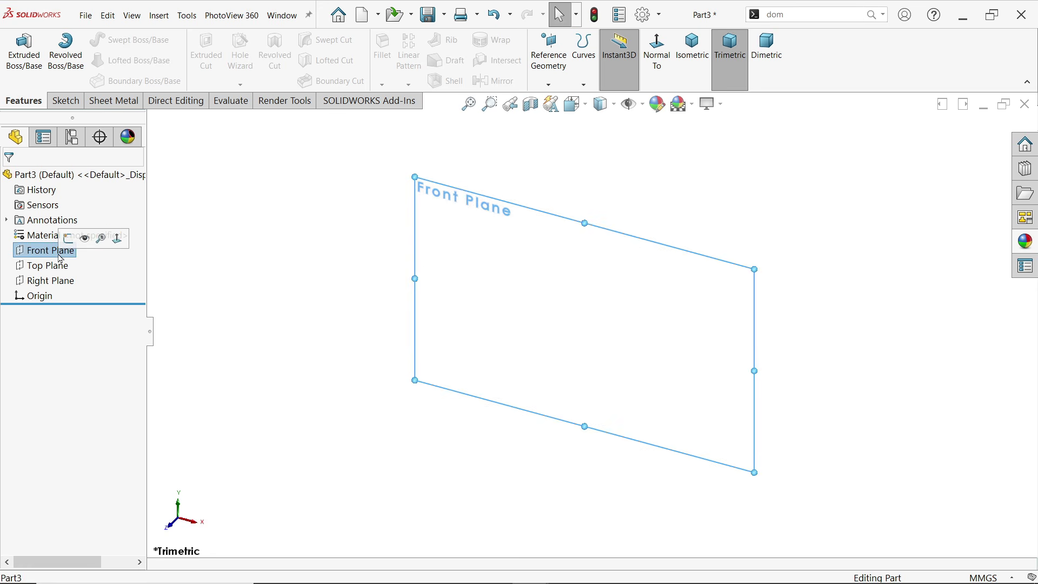
Start a sketch on the Front Plane and draw two concentric circles at the origin, the inner one about 26 mm in radius
{"action": "left_click", "coordinate": [68, 239]}
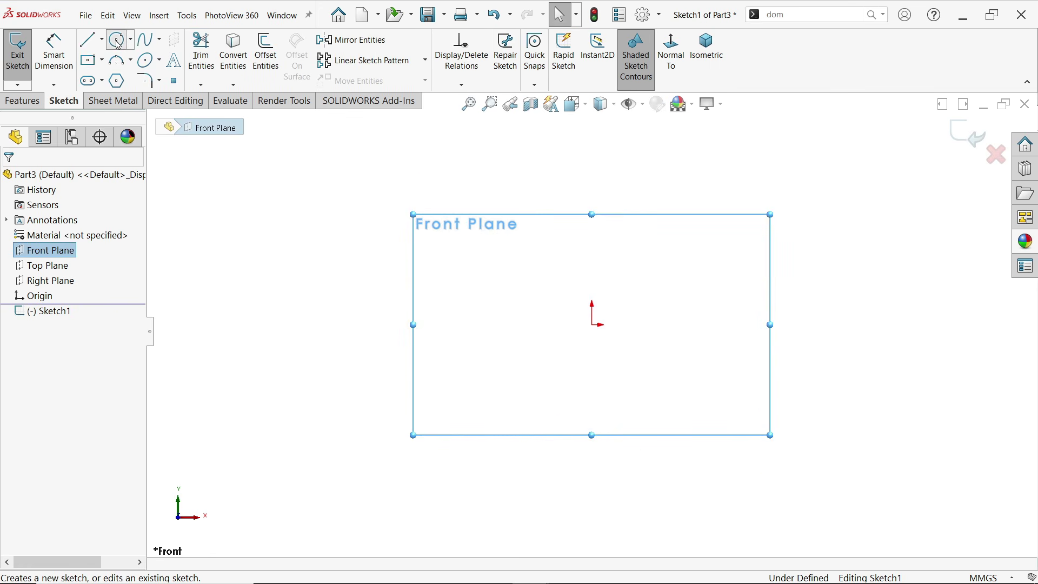
{"action": "left_click", "coordinate": [118, 43]}
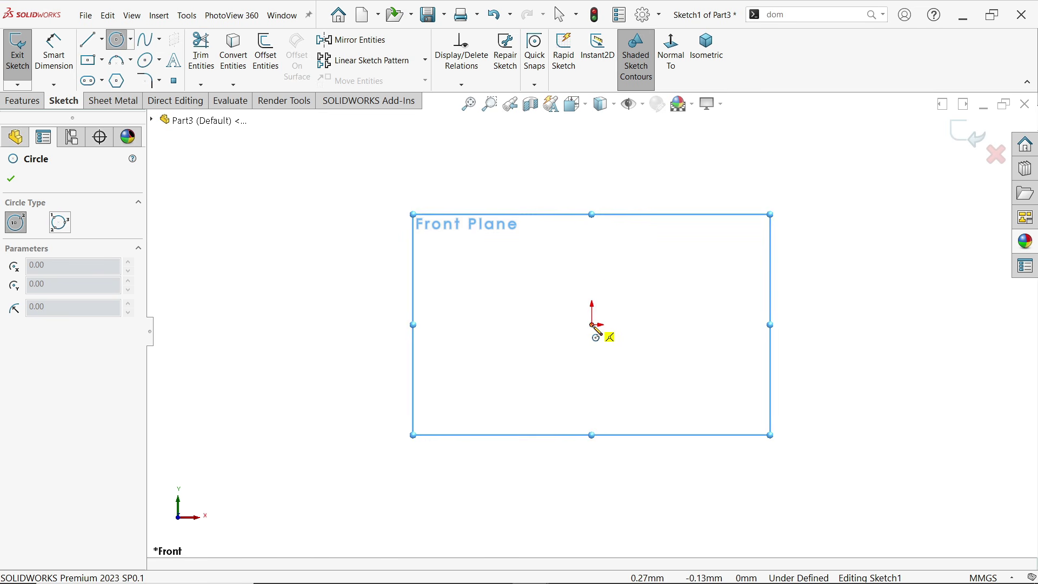
{"action": "left_click_drag", "start_coordinate": [592, 325], "coordinate": [562, 400]}
{"action": "left_click_drag", "start_coordinate": [593, 325], "coordinate": [583, 377]}
{"action": "scroll", "coordinate": [615, 341], "scroll_direction": "up", "scroll_amount": 5}
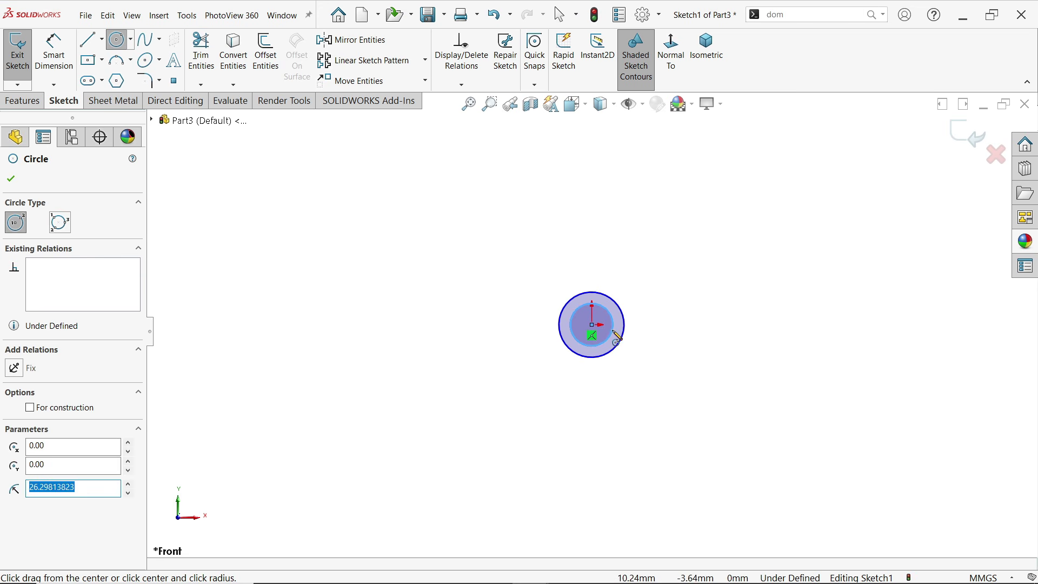
Draw two concentric circles about 371 mm above the origin and align their centre vertically with the lower circles' centre
{"action": "mouse_move", "coordinate": [592, 151]}
{"action": "left_mouse_down"}
{"action": "mouse_move", "coordinate": [614, 171]}
{"action": "mouse_move", "coordinate": [597, 162]}
{"action": "left_mouse_up"}
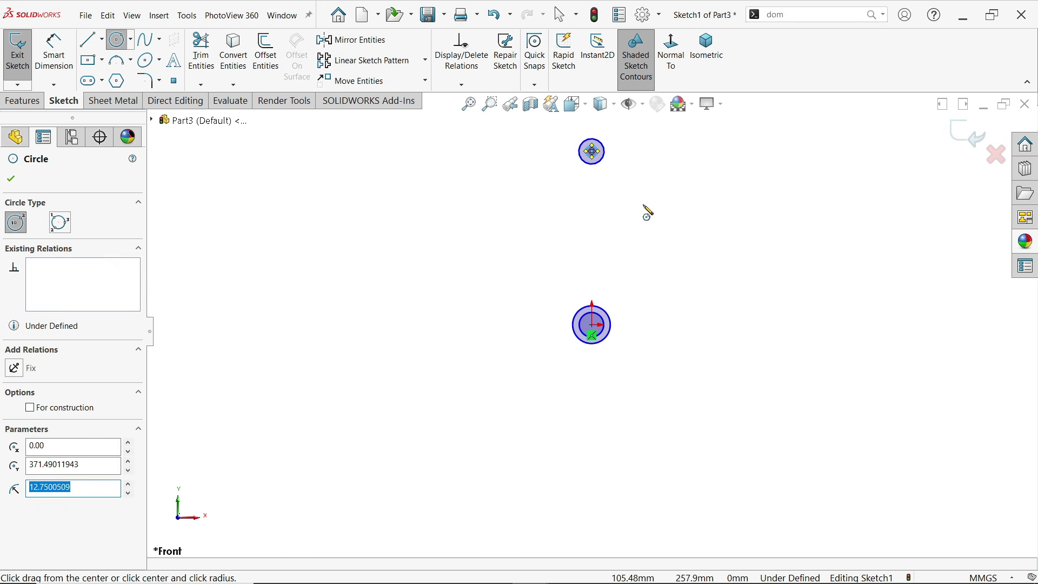
{"action": "key", "text": "Escape"}
{"action": "scroll", "coordinate": [614, 164], "scroll_direction": "down", "scroll_amount": 3}
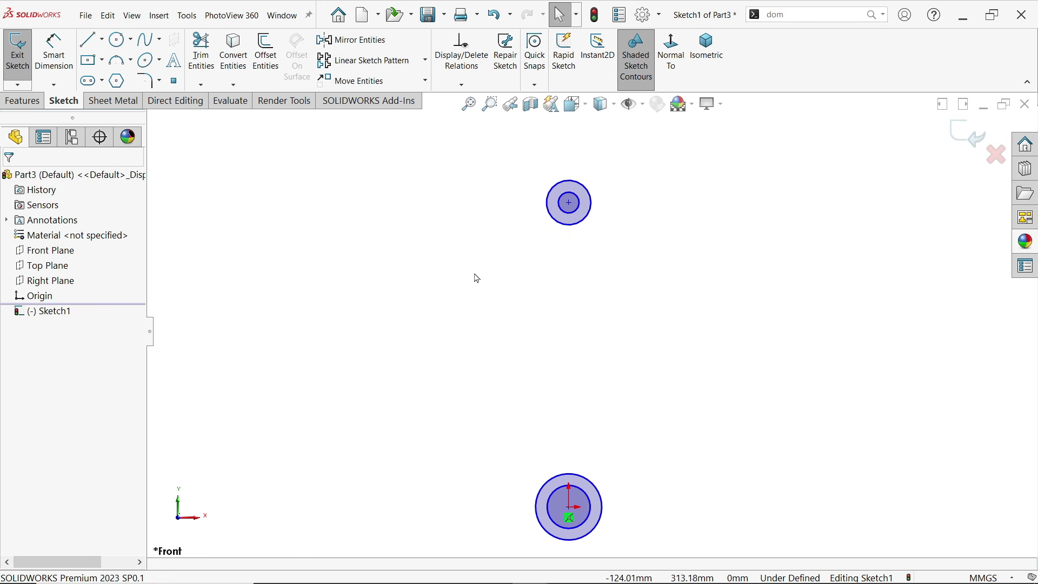
{"action": "left_click", "coordinate": [569, 516]}
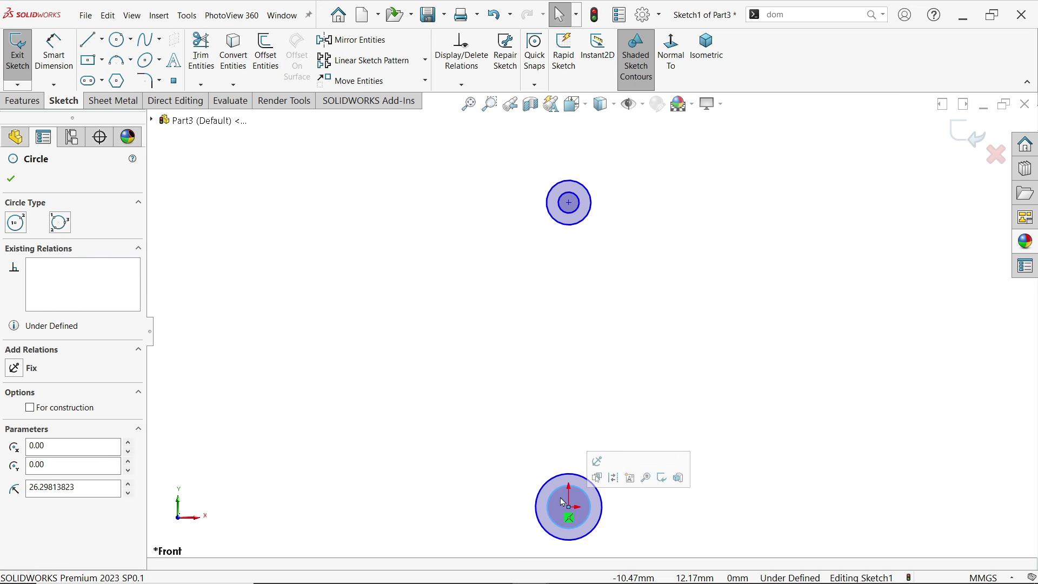
{"action": "left_click", "coordinate": [570, 204], "text": "ctrl"}
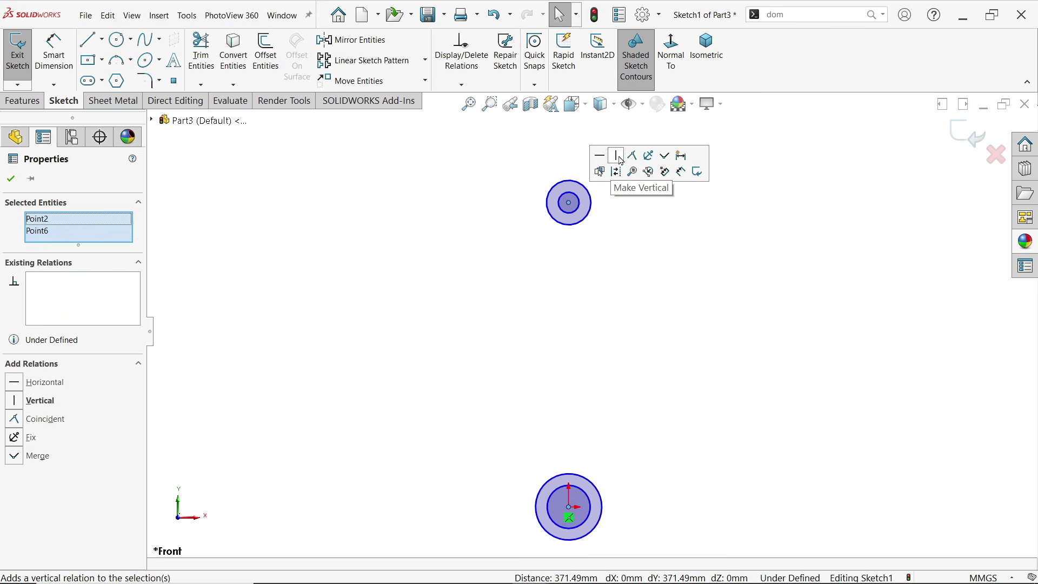
Draw a line about 371 mm long joining the left sides of the lower and upper outer circles, tangent to both
{"action": "left_click", "coordinate": [88, 39]}
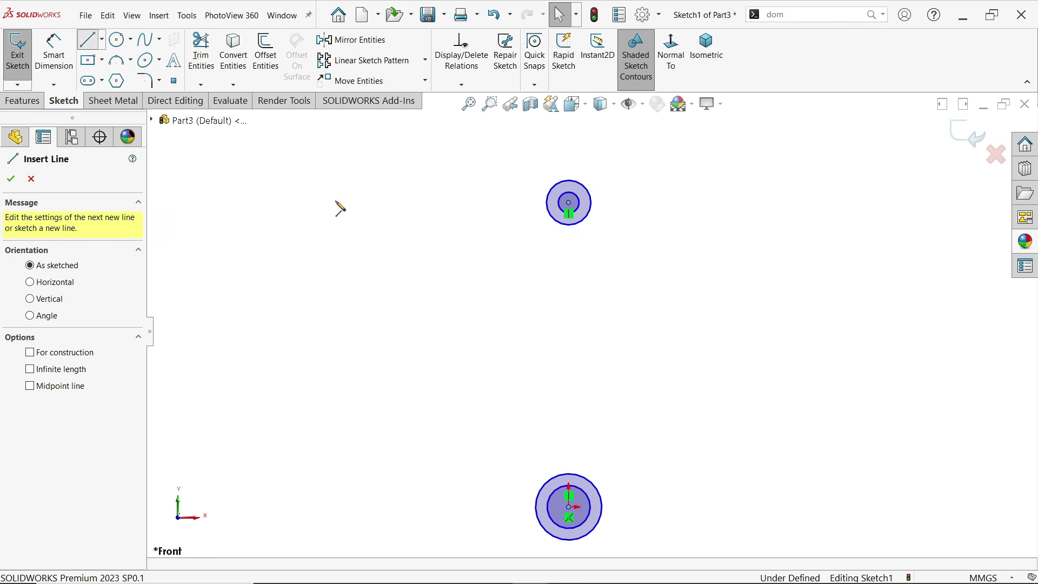
{"action": "left_click", "coordinate": [536, 508]}
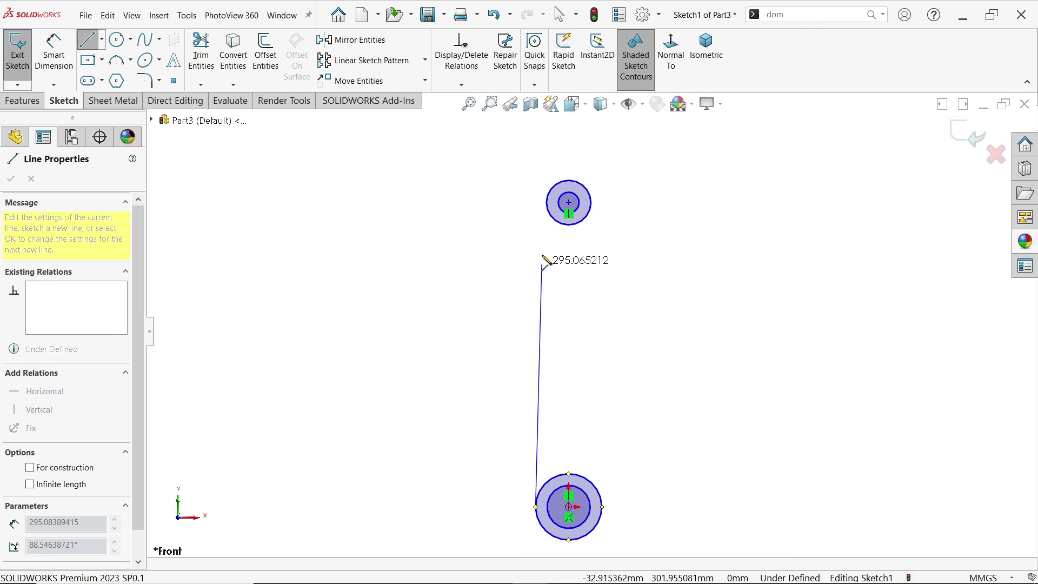
{"action": "scroll", "coordinate": [557, 217], "scroll_direction": "down", "scroll_amount": 6}
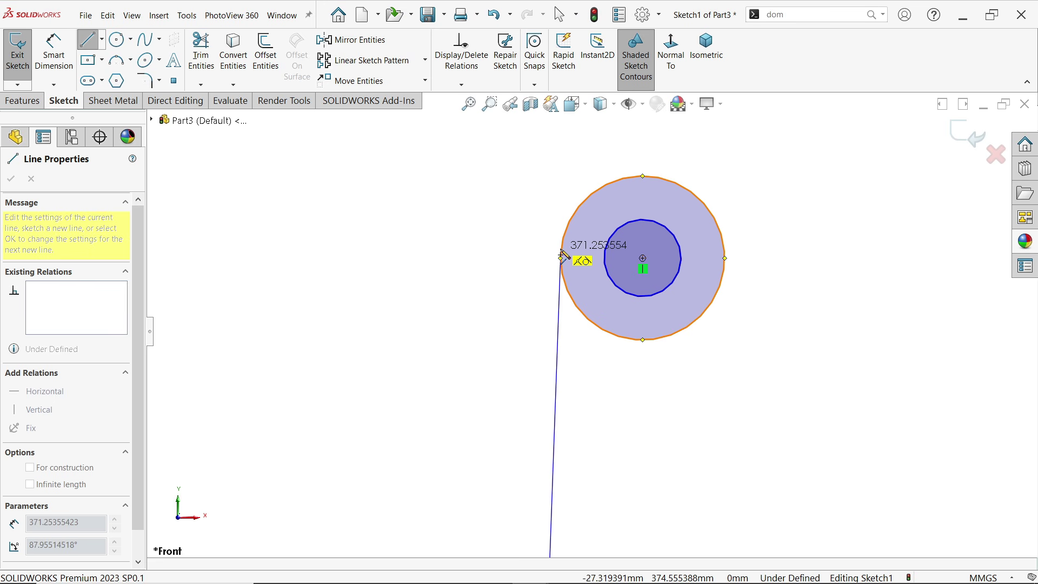
{"action": "left_click", "coordinate": [563, 254]}
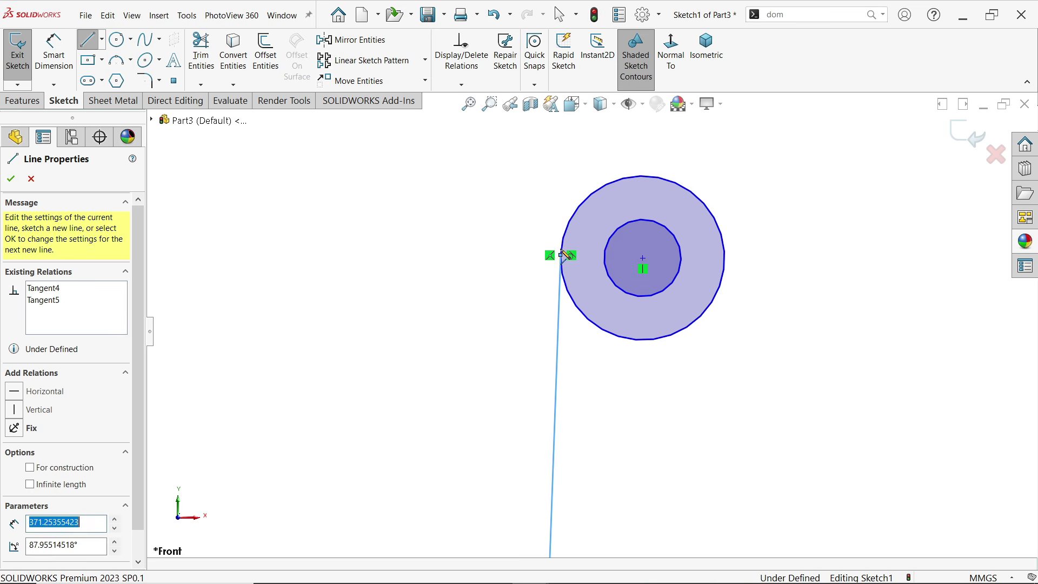
{"action": "key", "text": "Escape"}
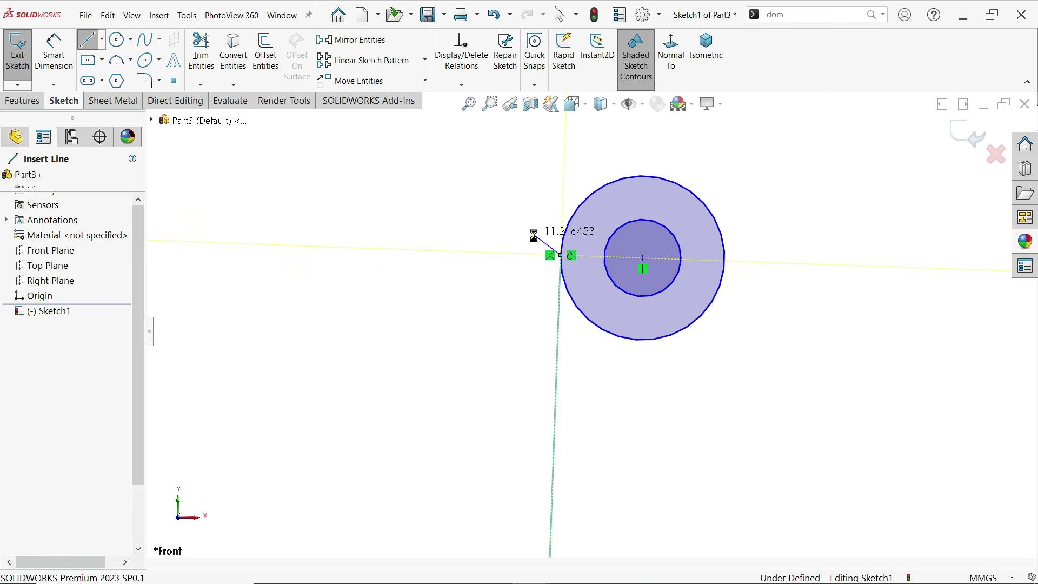
{"action": "key", "text": "Escape"}
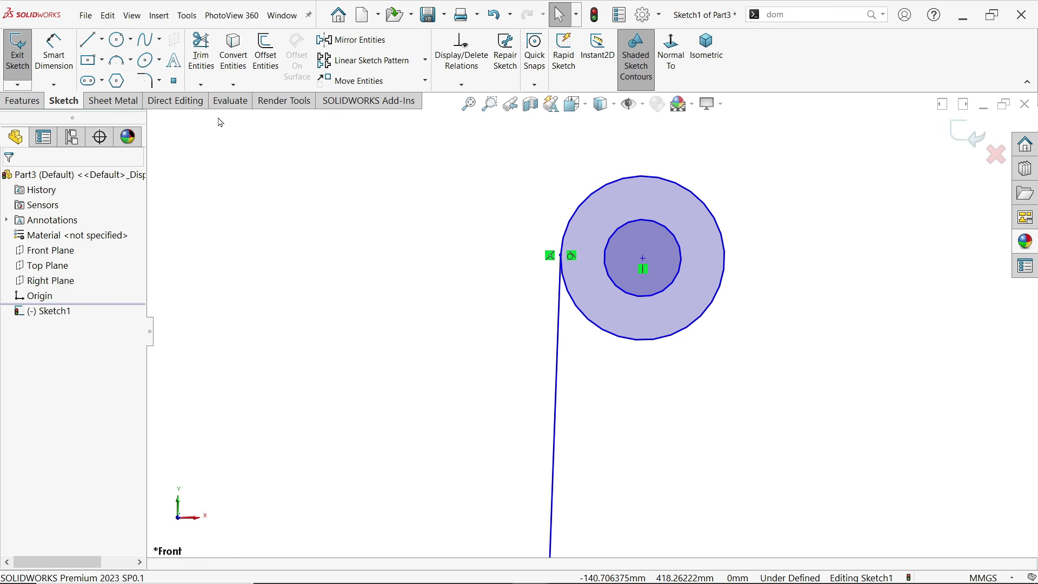
Draw a matching line joining the right sides of the upper and lower outer circles, tangent to both
{"action": "key", "text": "l"}
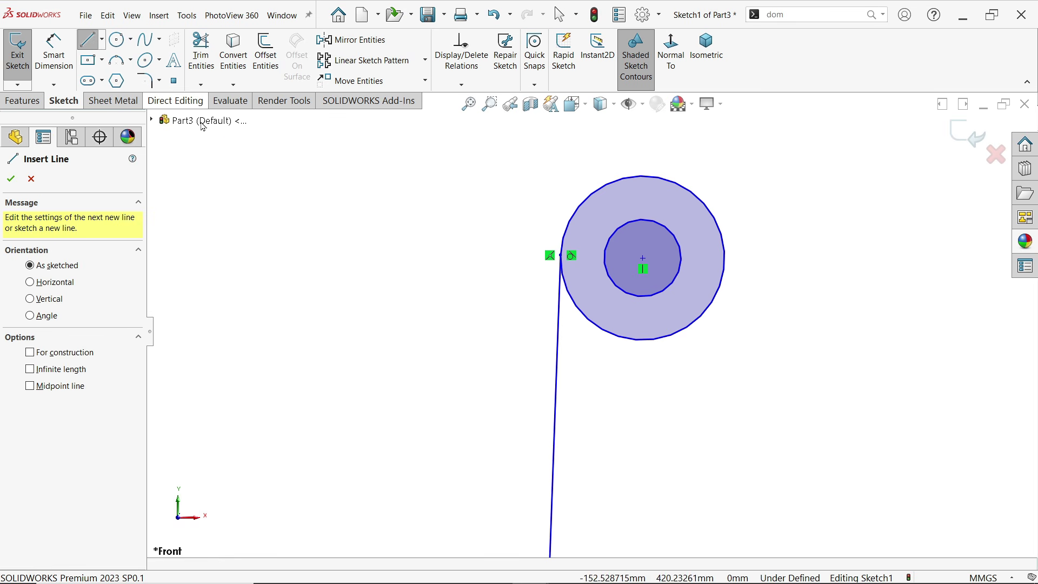
{"action": "left_click", "coordinate": [727, 257]}
{"action": "scroll", "coordinate": [736, 373], "scroll_direction": "up", "scroll_amount": 3}
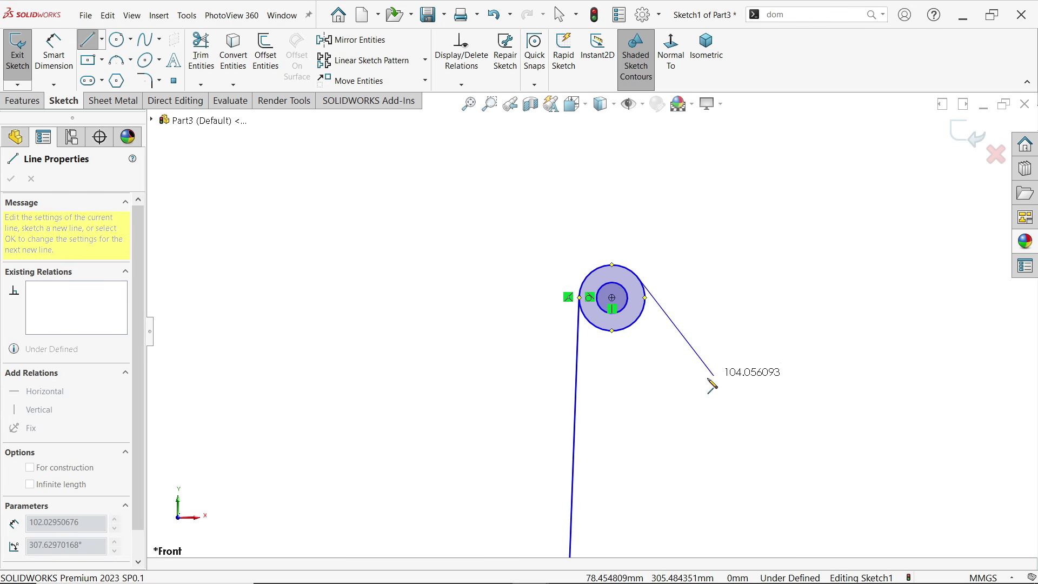
{"action": "scroll", "coordinate": [649, 411], "scroll_direction": "up", "scroll_amount": 3}
{"action": "scroll", "coordinate": [587, 443], "scroll_direction": "down", "scroll_amount": 8}
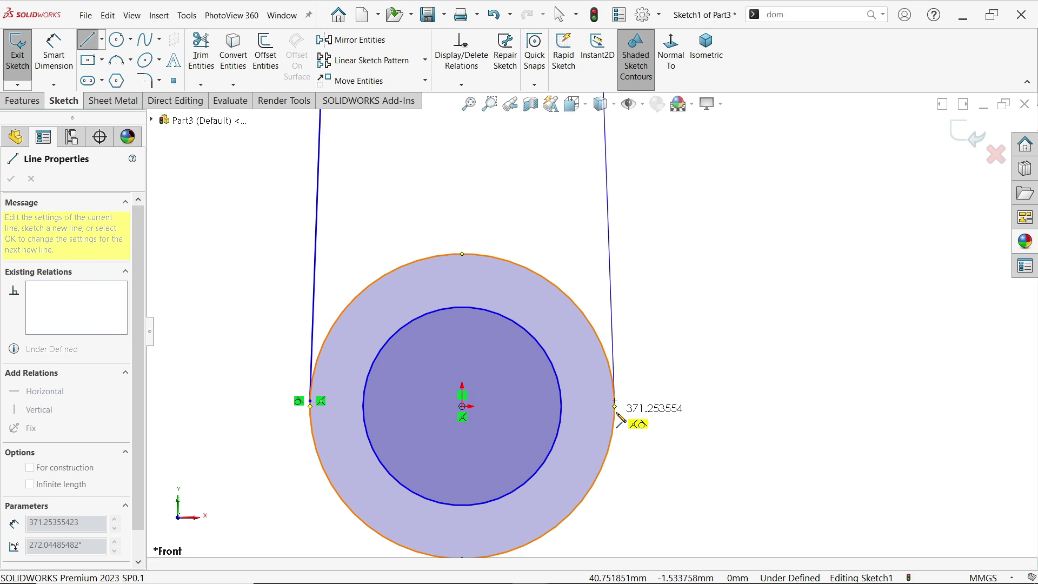
{"action": "left_click", "coordinate": [615, 402]}
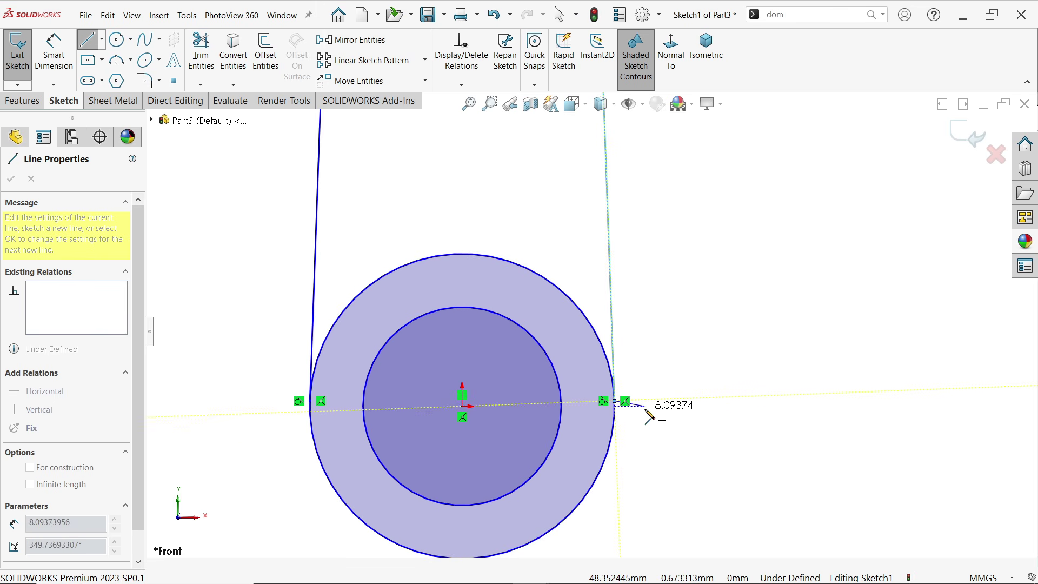
{"action": "key", "text": "Escape"}
Dimension the vertical distance between the upper and lower circle centres as 130 mm
{"action": "scroll", "coordinate": [667, 382], "scroll_direction": "up", "scroll_amount": 6}
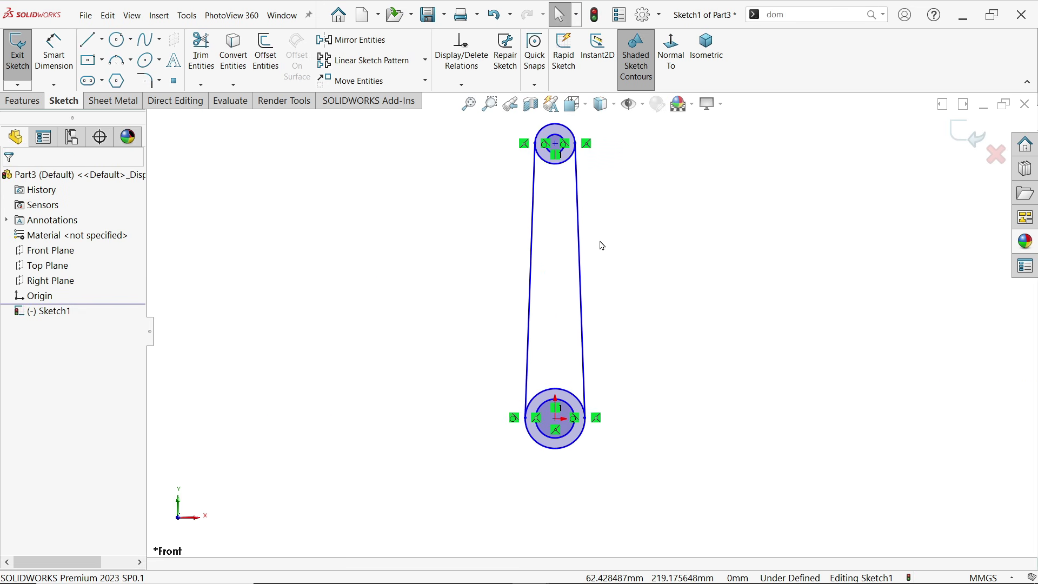
{"action": "left_click", "coordinate": [54, 54]}
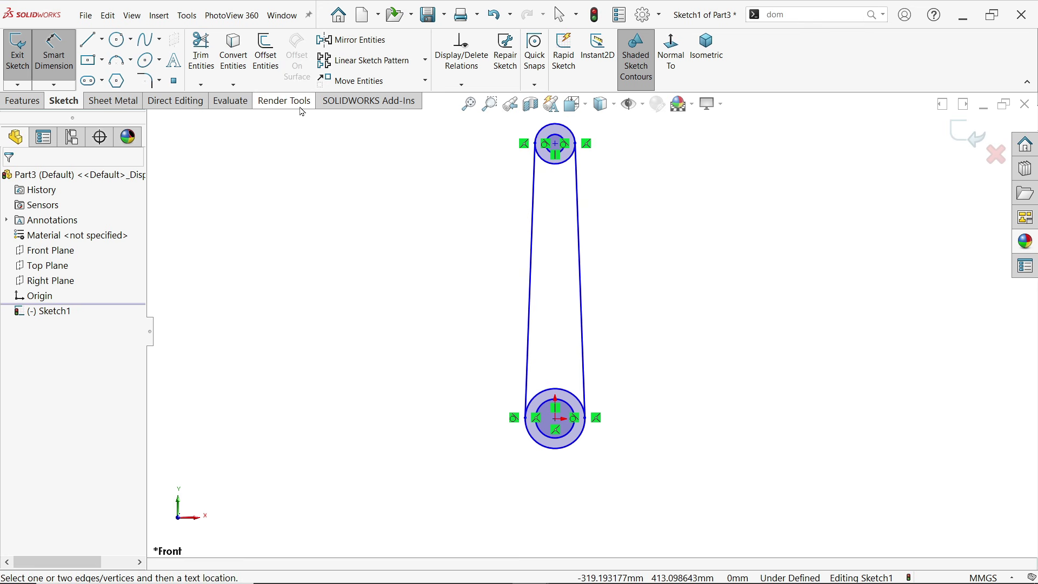
{"action": "left_click", "coordinate": [556, 145]}
{"action": "left_click", "coordinate": [556, 419]}
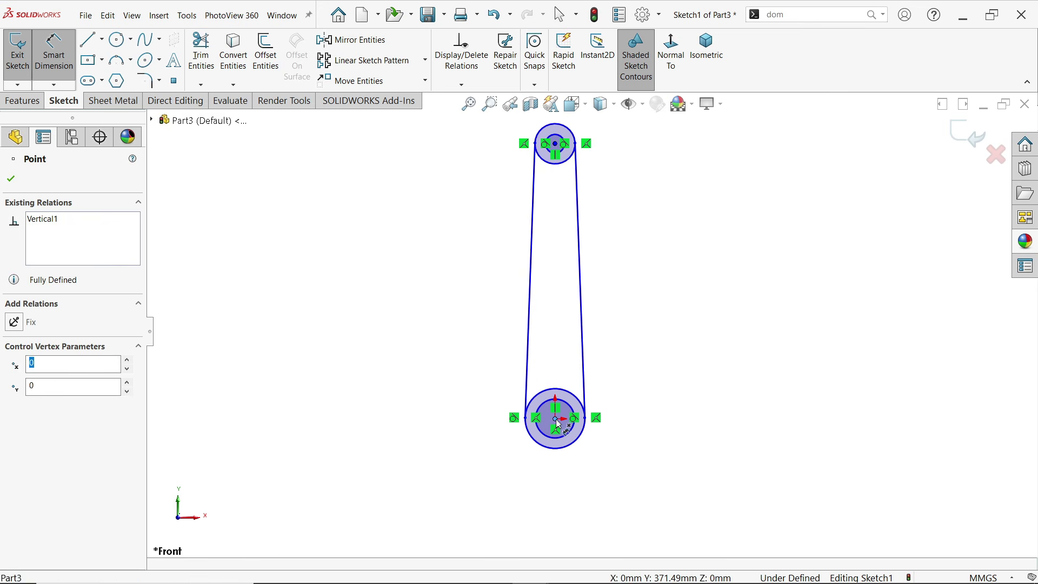
{"action": "left_click", "coordinate": [457, 274]}
{"action": "type", "text": "130"}
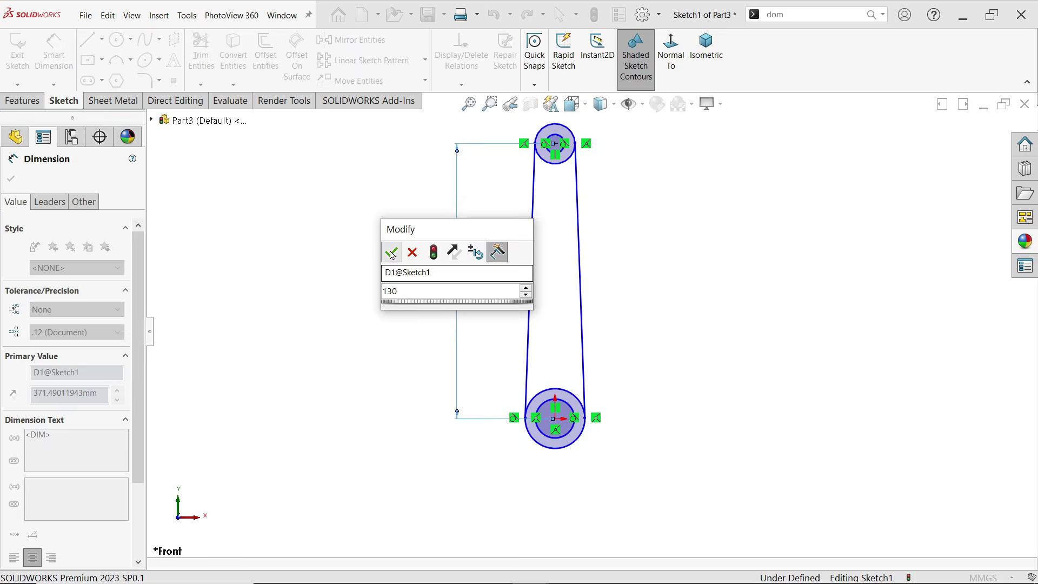
{"action": "key", "text": "Return"}
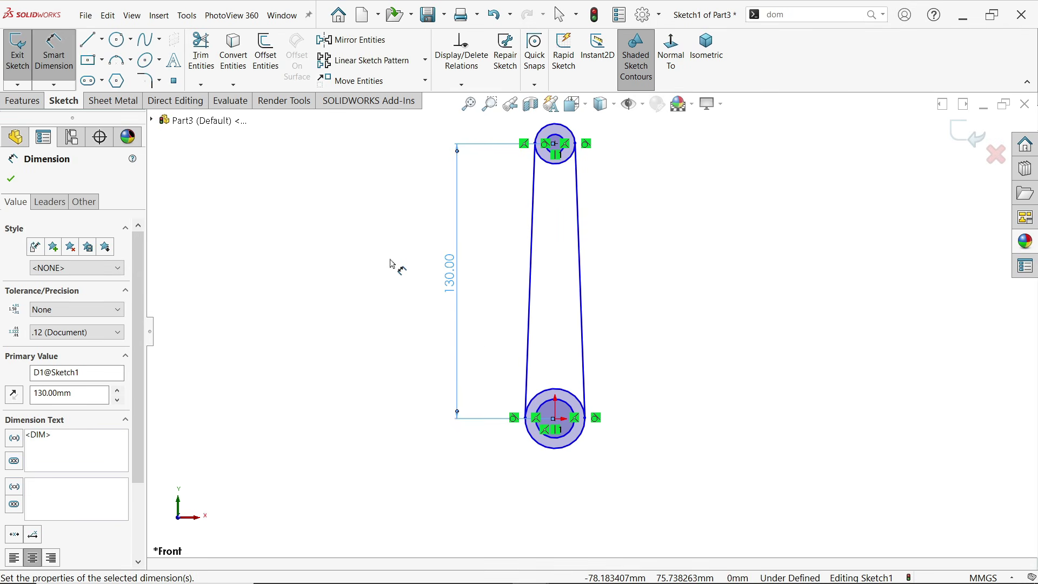
Dimension the lower outer circle's diameter as 22.5*2, giving 45 mm
{"action": "scroll", "coordinate": [563, 428], "scroll_direction": "down", "scroll_amount": 5}
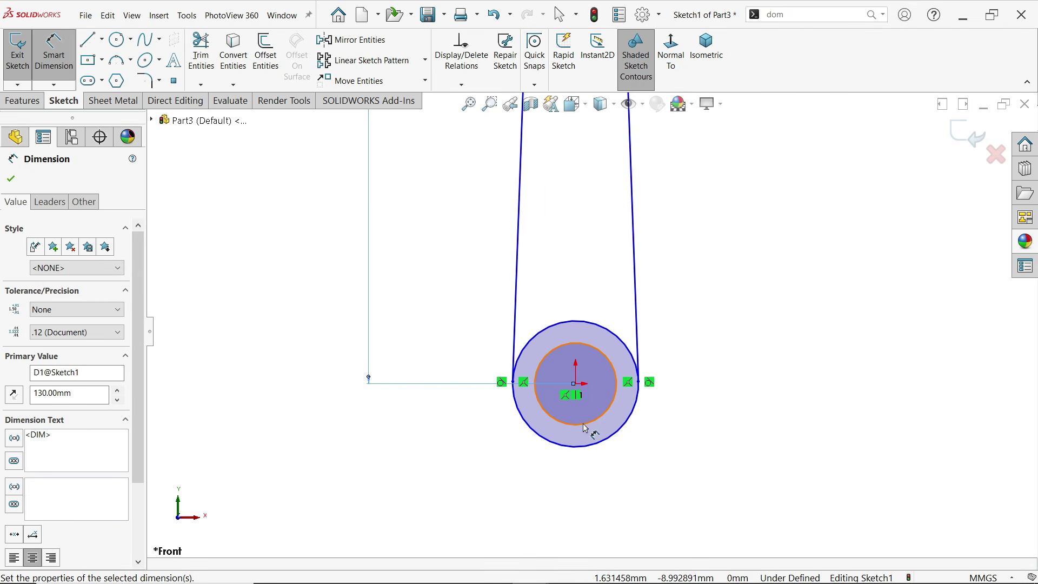
{"action": "left_click", "coordinate": [623, 439]}
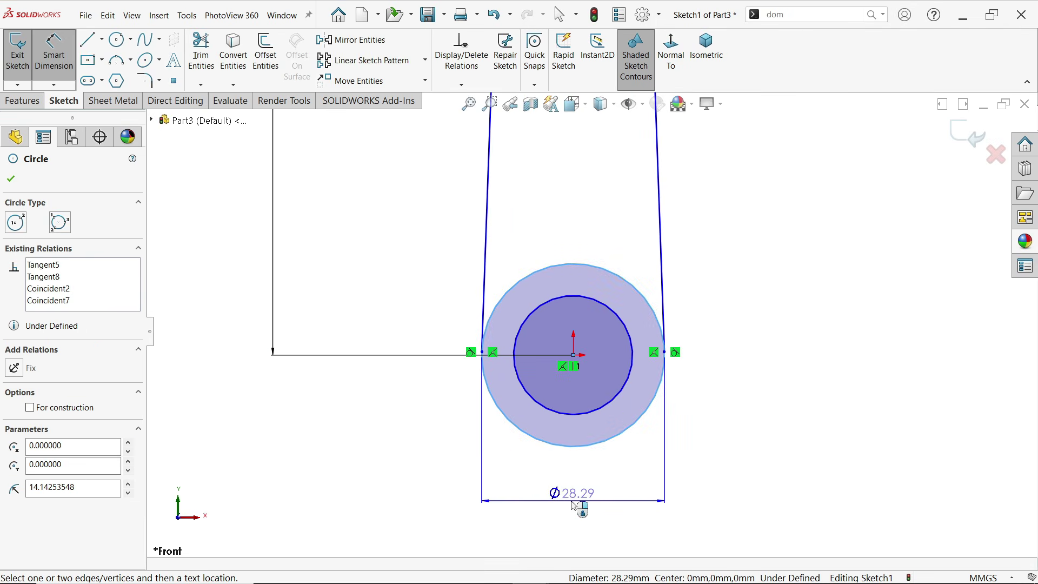
{"action": "left_click", "coordinate": [571, 501]}
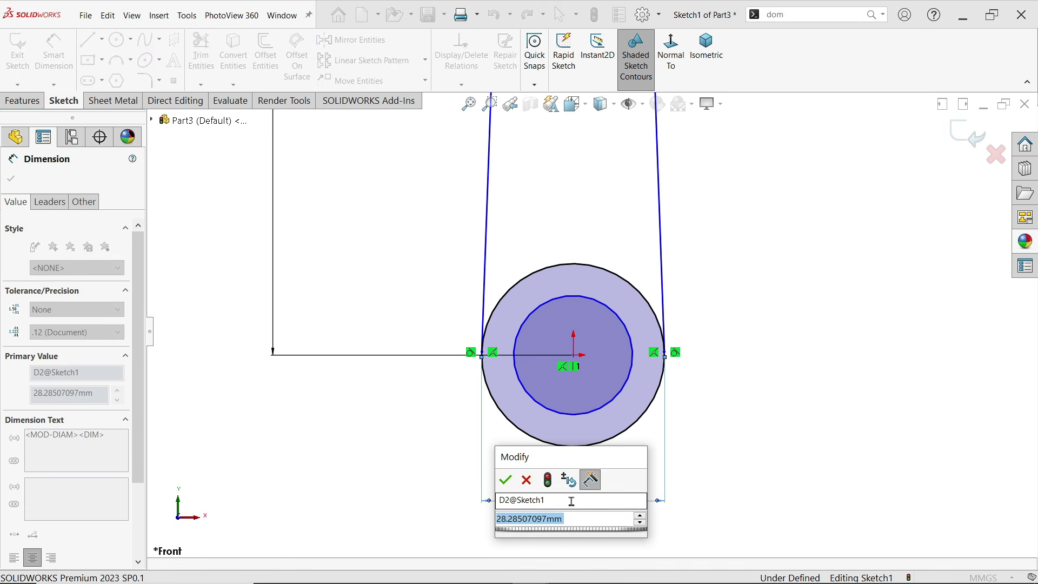
{"action": "type", "text": "22.5*"}
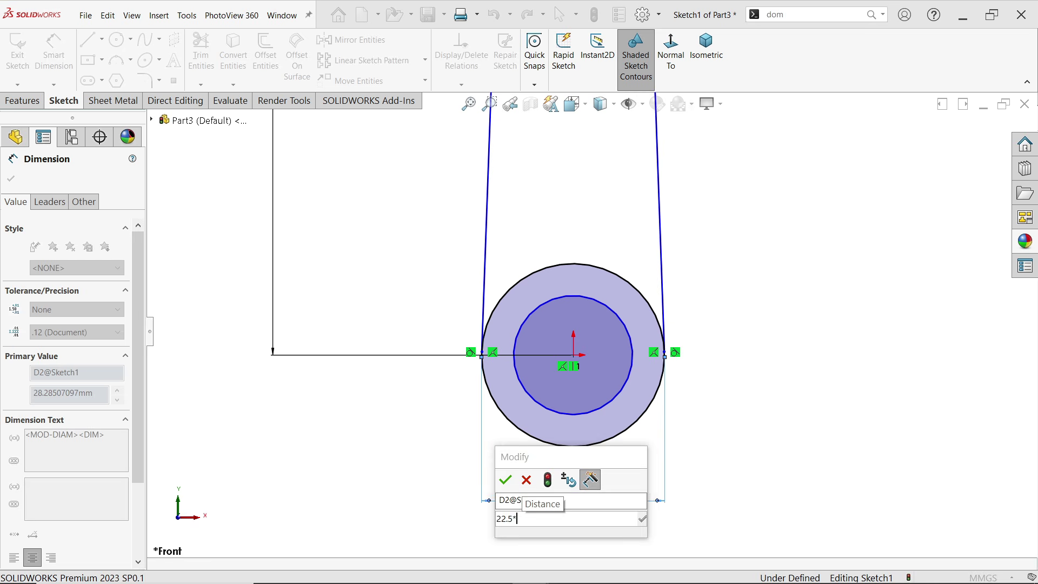
{"action": "type", "text": "2"}
{"action": "key", "text": "Return"}
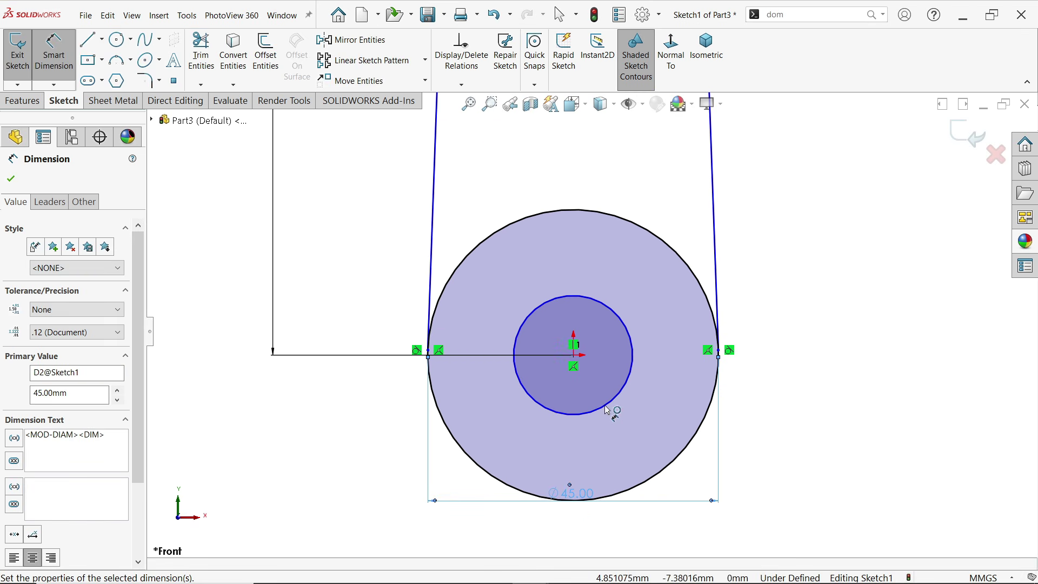
Dimension the lower inner circle's diameter as 13*2, giving 26 mm
{"action": "left_click", "coordinate": [610, 412]}
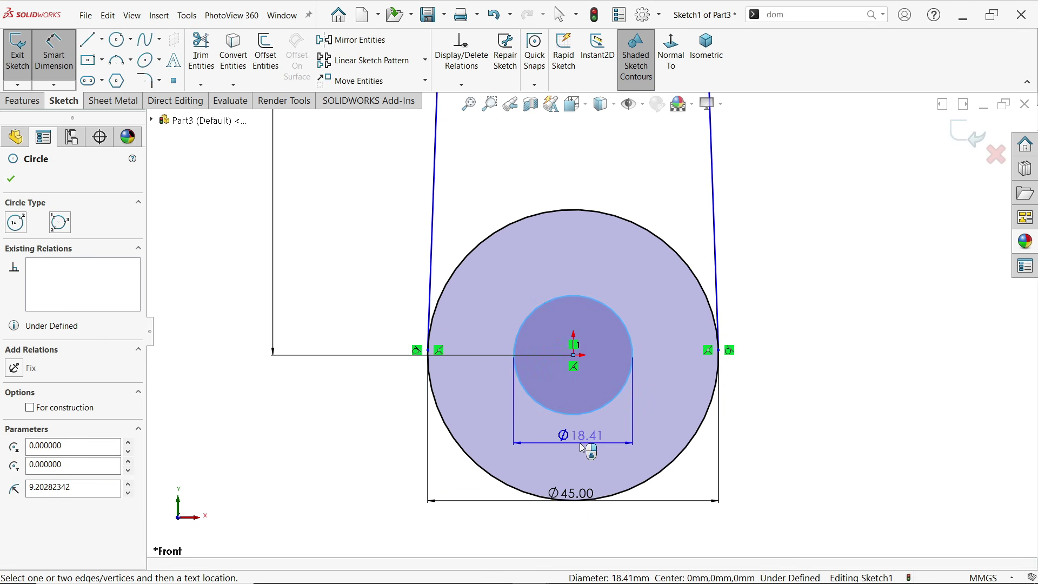
{"action": "left_click", "coordinate": [582, 448]}
{"action": "type", "text": "1"}
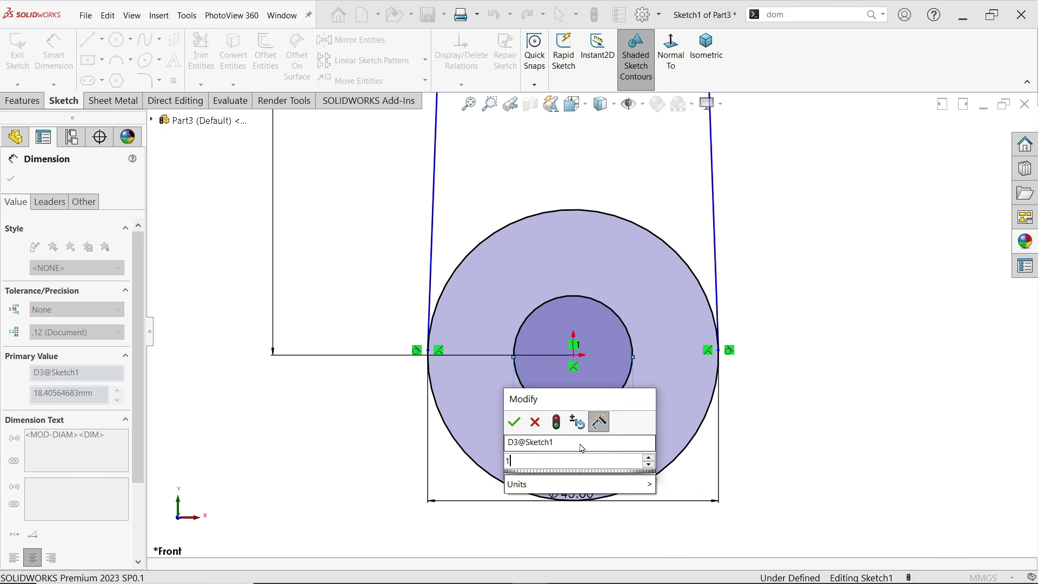
{"action": "type", "text": "3*2"}
{"action": "key", "text": "Return"}
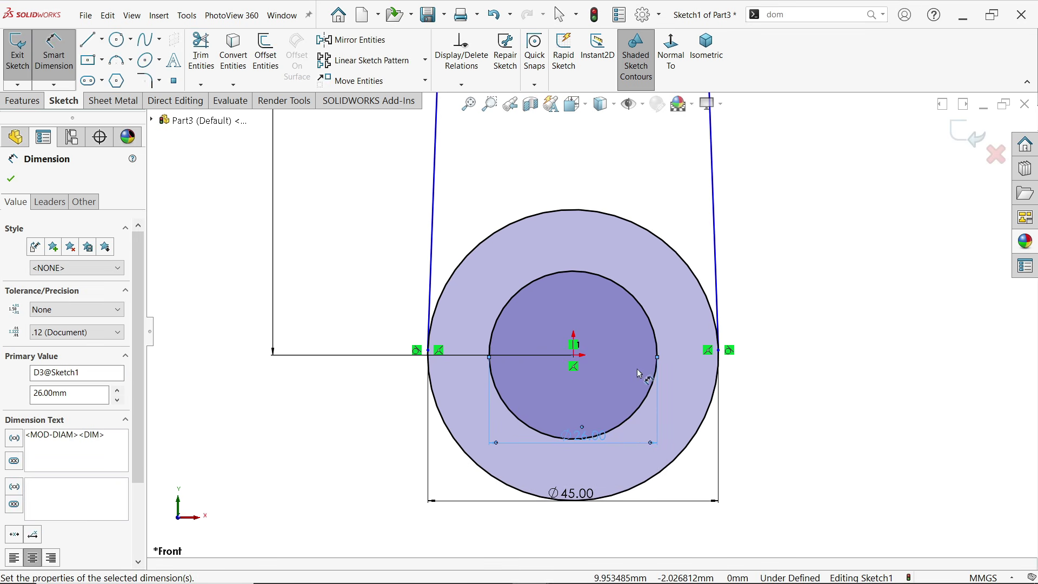
Dimension the upper outer circle's diameter as 12.5*2, giving 25 mm
{"action": "scroll", "coordinate": [646, 351], "scroll_direction": "up", "scroll_amount": 5}
{"action": "scroll", "coordinate": [611, 259], "scroll_direction": "down", "scroll_amount": 3}
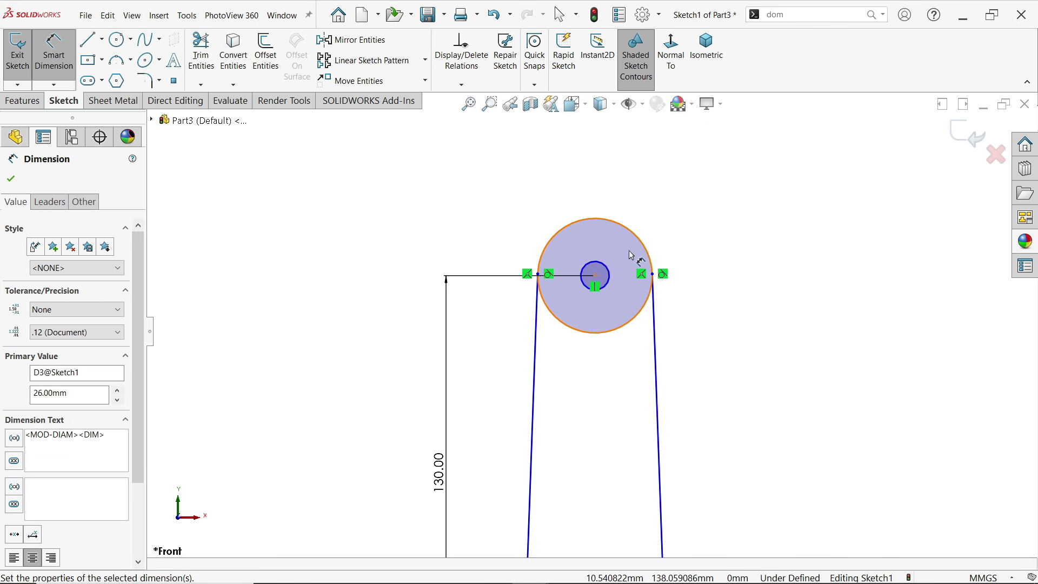
{"action": "left_click", "coordinate": [617, 224]}
{"action": "left_click", "coordinate": [597, 192]}
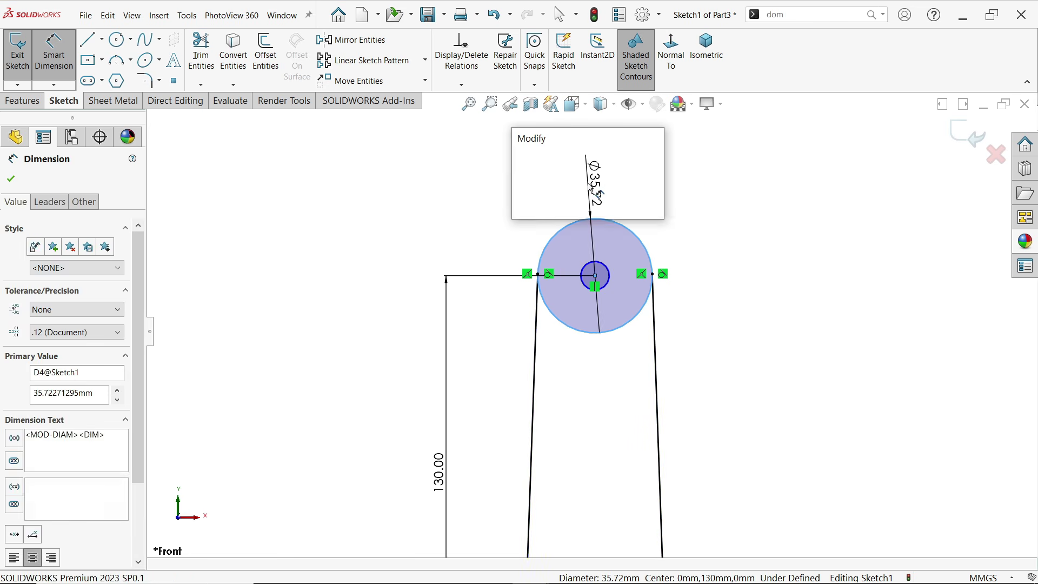
{"action": "type", "text": "12.5*2"}
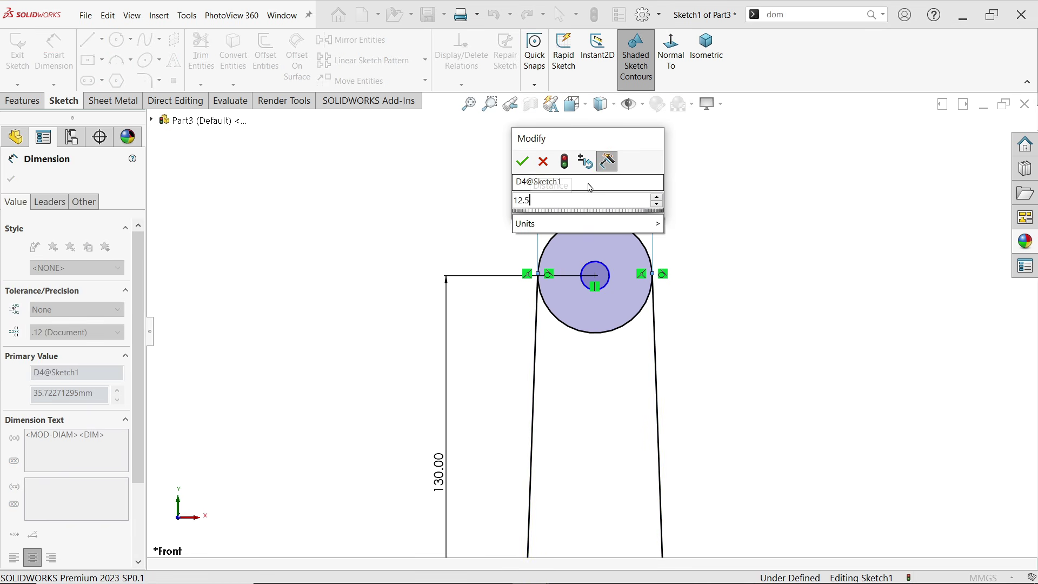
{"action": "key", "text": "Return"}
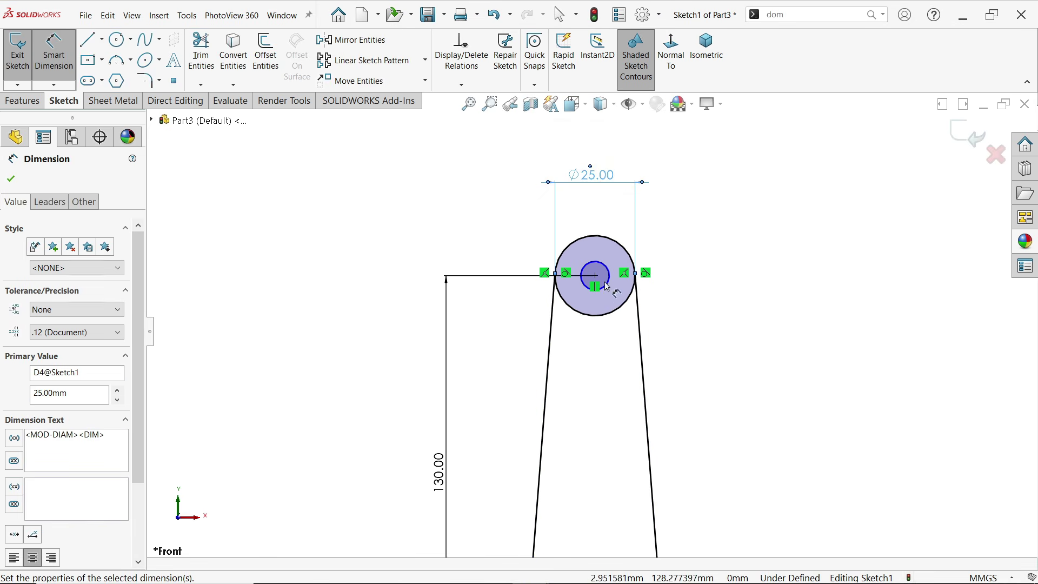
Dimension the upper inner circle's diameter as 16 mm
{"action": "left_click", "coordinate": [609, 288]}
{"action": "left_click", "coordinate": [605, 217]}
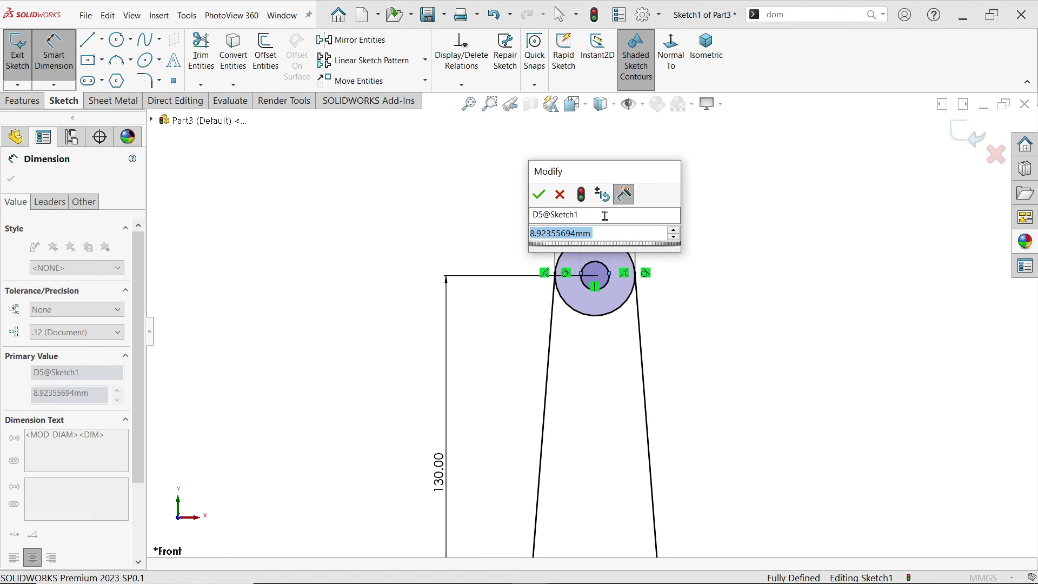
{"action": "type", "text": "16"}
{"action": "key", "text": "Return"}
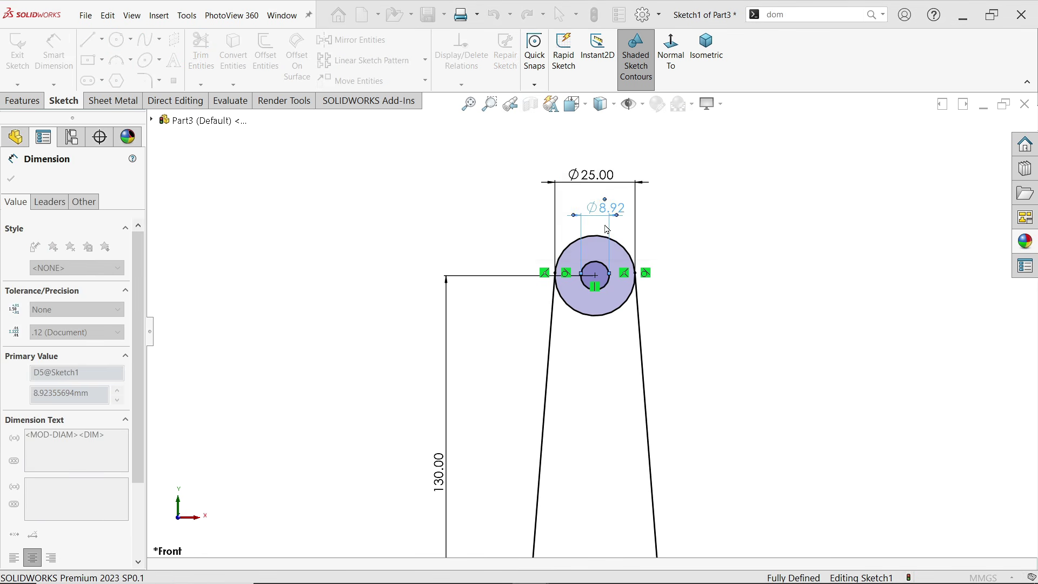
{"action": "scroll", "coordinate": [616, 317], "scroll_direction": "up", "scroll_amount": 3}
{"action": "scroll", "coordinate": [598, 400], "scroll_direction": "down", "scroll_amount": 2}
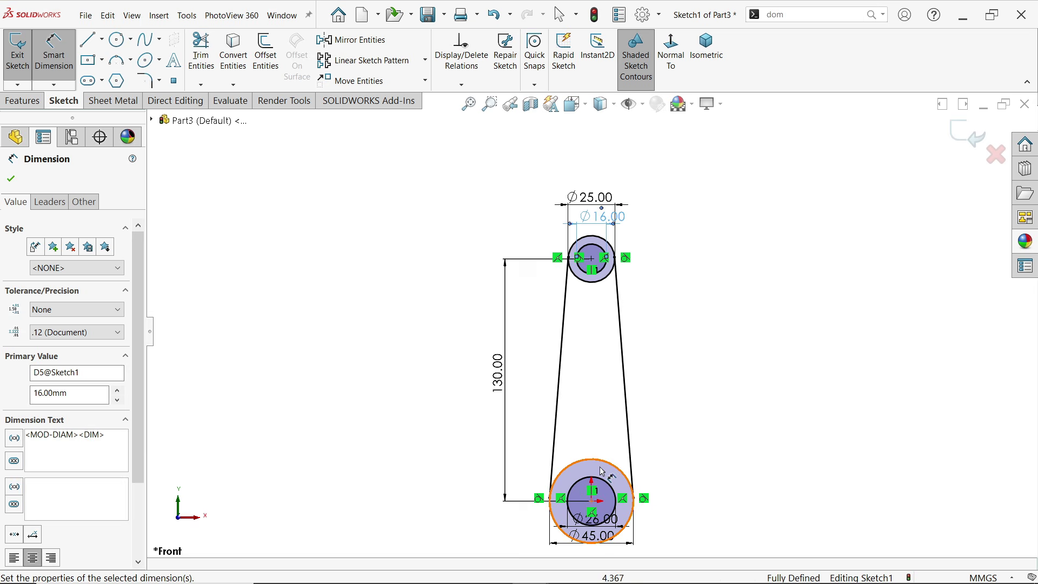
{"action": "scroll", "coordinate": [605, 403], "scroll_direction": "down", "scroll_amount": 2}
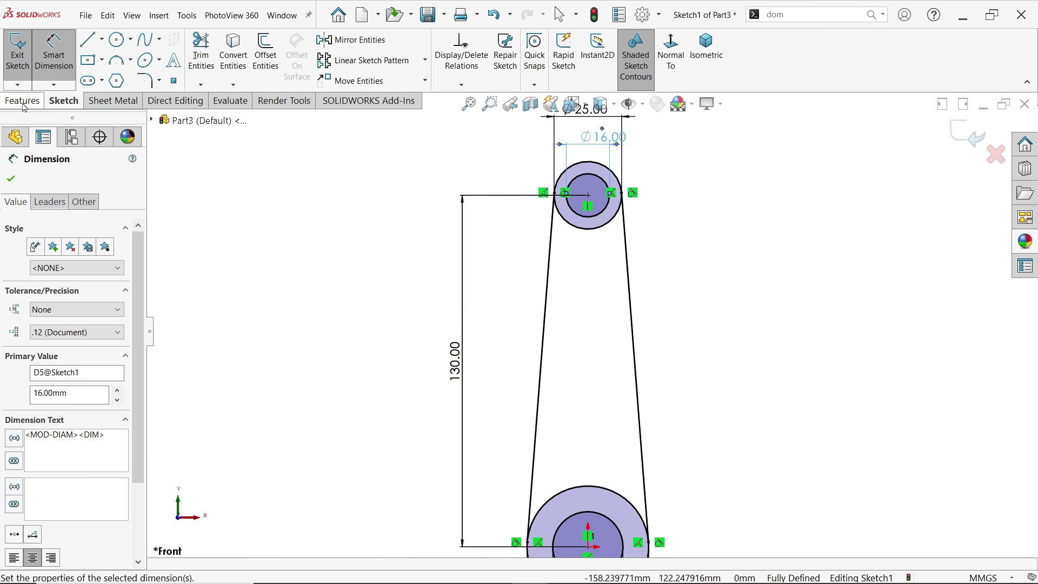
Extrude the two ring regions and the tapered region between them 10 mm with the Mid Plane end condition
{"action": "left_click", "coordinate": [23, 100]}
{"action": "left_click", "coordinate": [27, 73]}
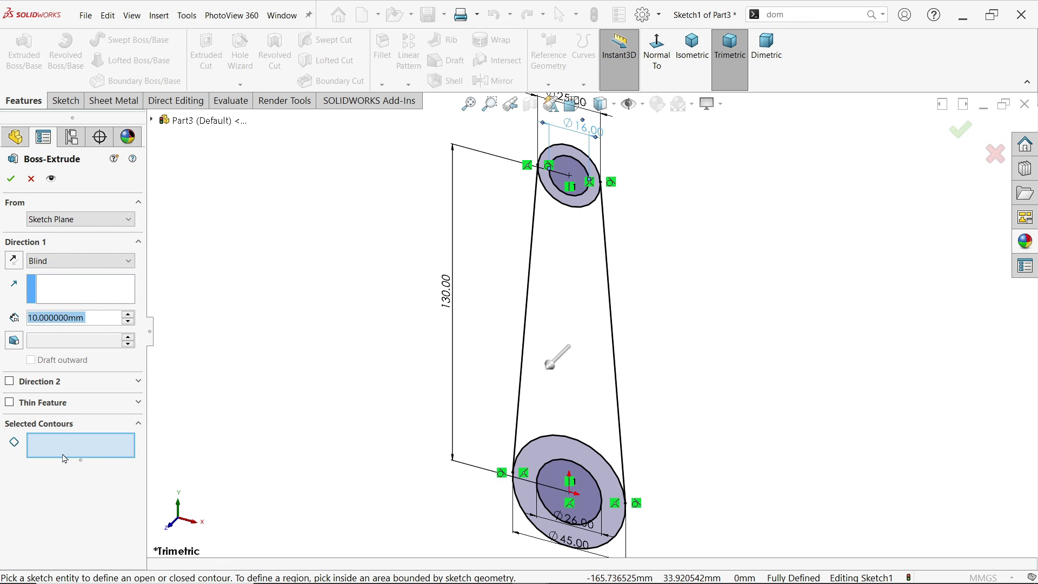
{"action": "left_click", "coordinate": [553, 191]}
{"action": "left_click", "coordinate": [541, 335]}
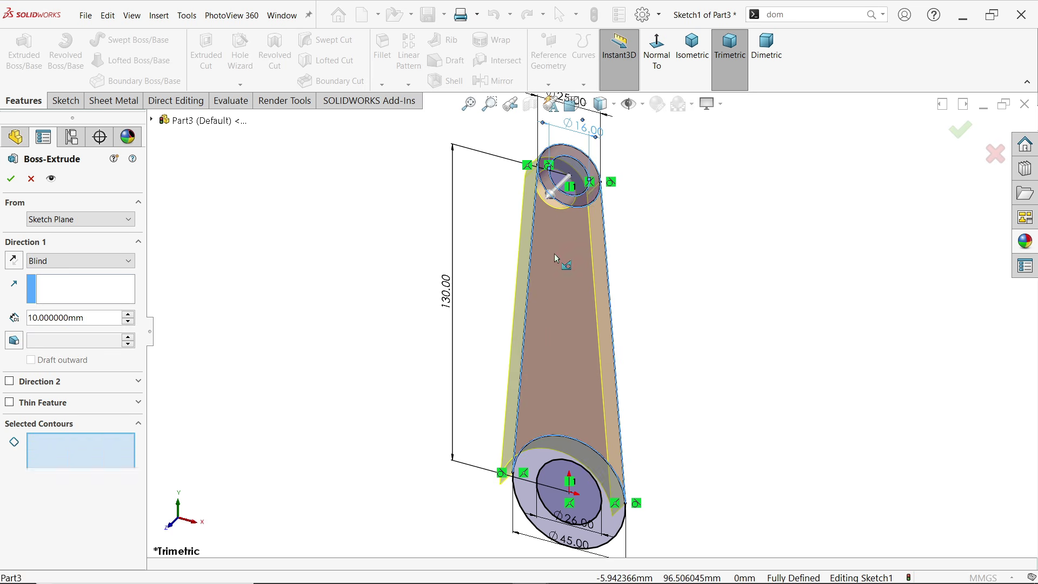
{"action": "left_click", "coordinate": [525, 494]}
{"action": "left_click", "coordinate": [60, 265]}
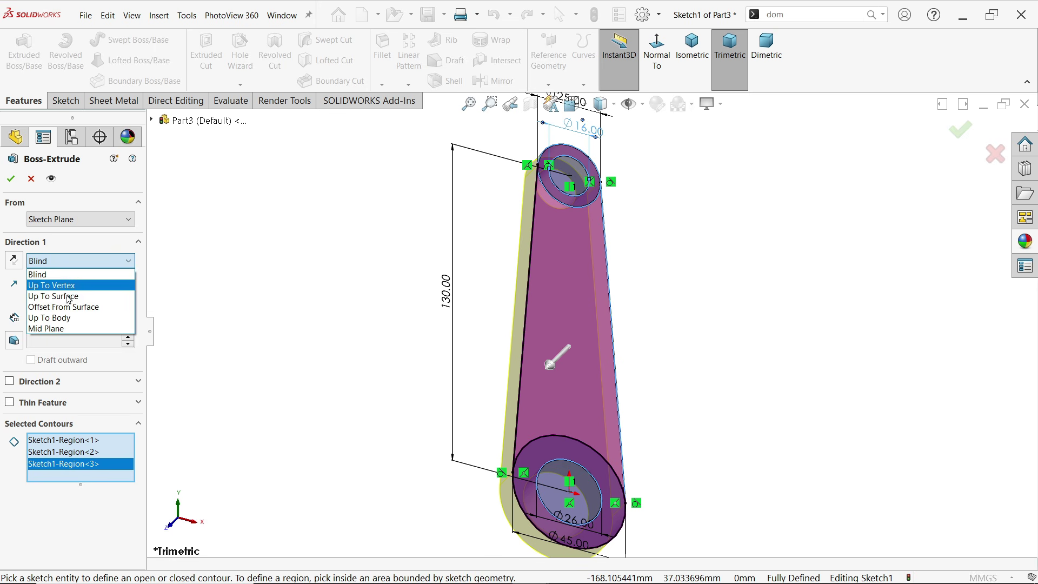
{"action": "left_click", "coordinate": [51, 328]}
{"action": "mouse_move", "coordinate": [656, 245]}
{"action": "middle_mouse_down"}
{"action": "mouse_move", "coordinate": [568, 225]}
{"action": "mouse_move", "coordinate": [648, 230]}
{"action": "middle_mouse_up"}
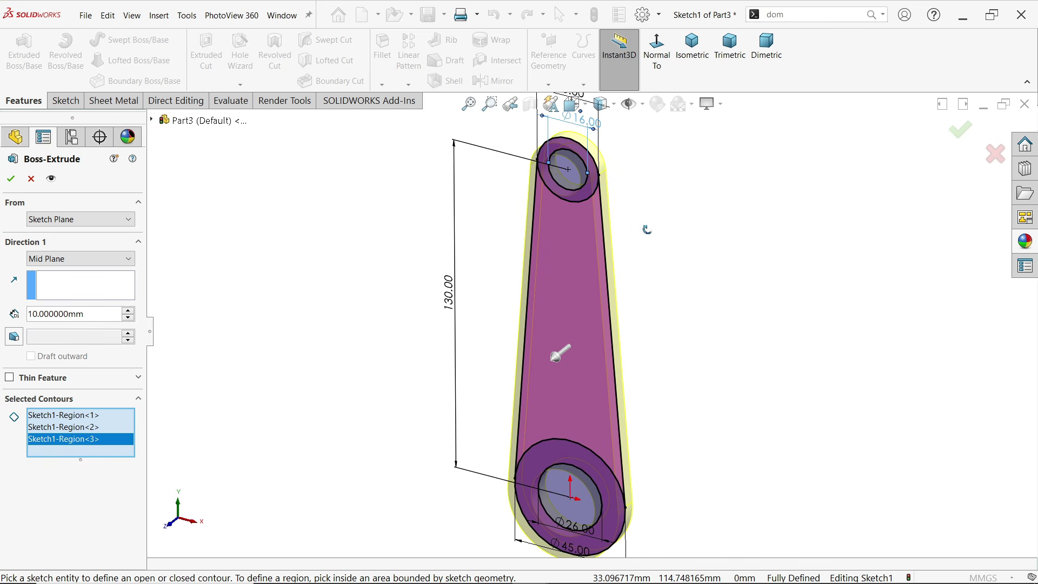
{"action": "left_click", "coordinate": [18, 179]}
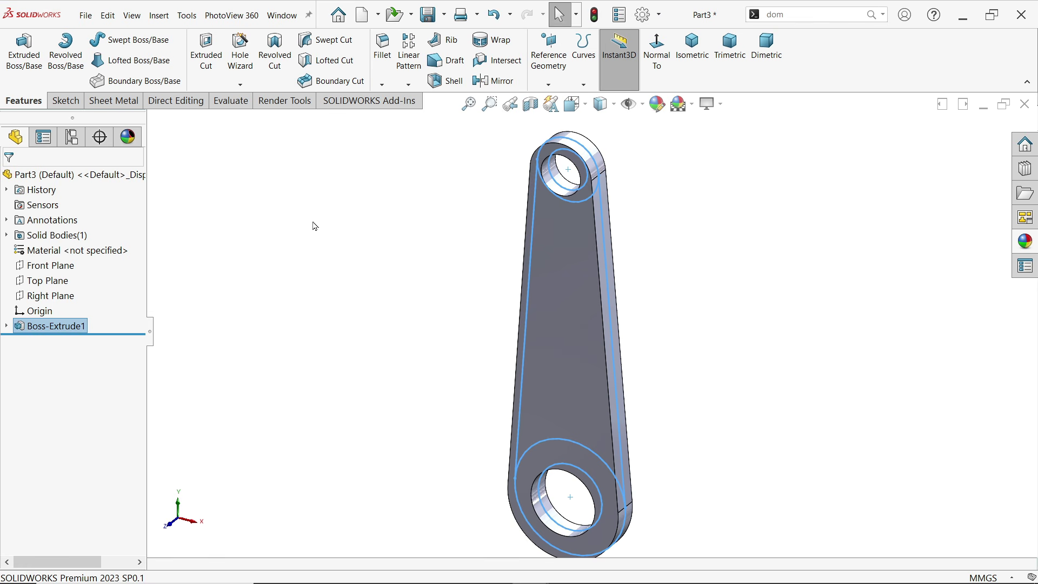
Start a sketch on the link's front face and offset the face outline inward by 5 mm
{"action": "left_click", "coordinate": [572, 314]}
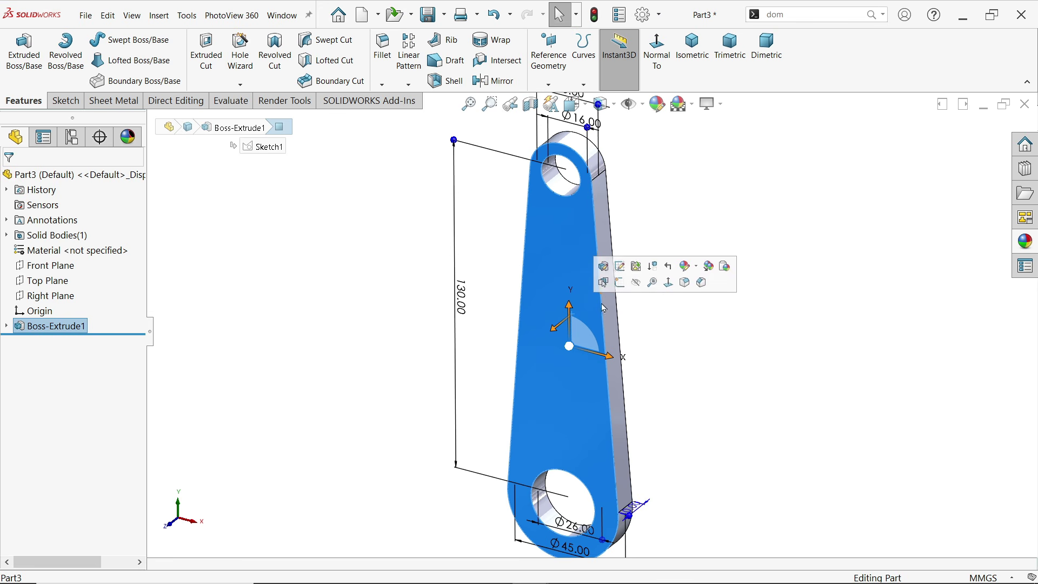
{"action": "left_click", "coordinate": [620, 285]}
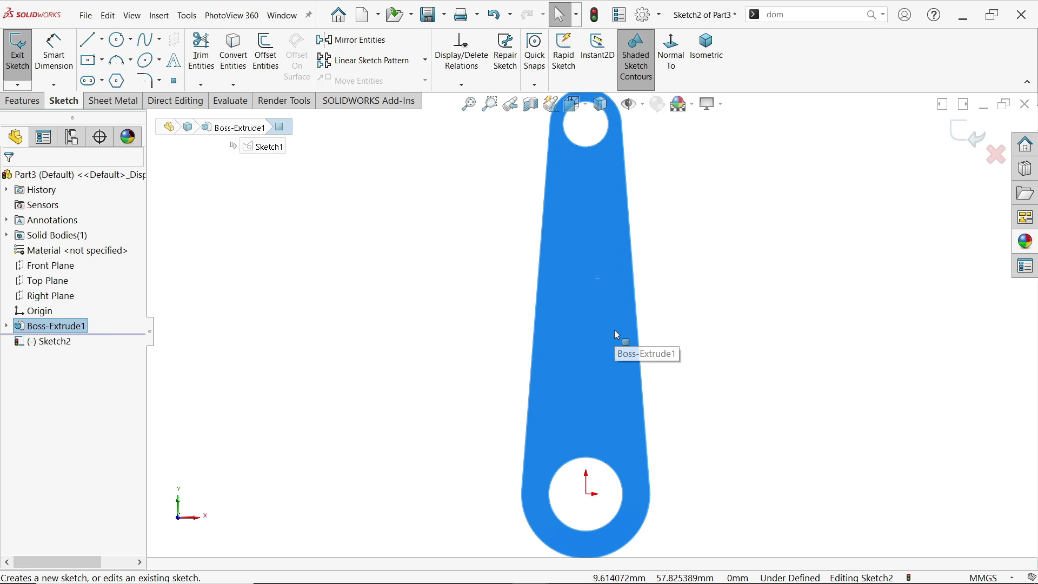
{"action": "left_click", "coordinate": [265, 51]}
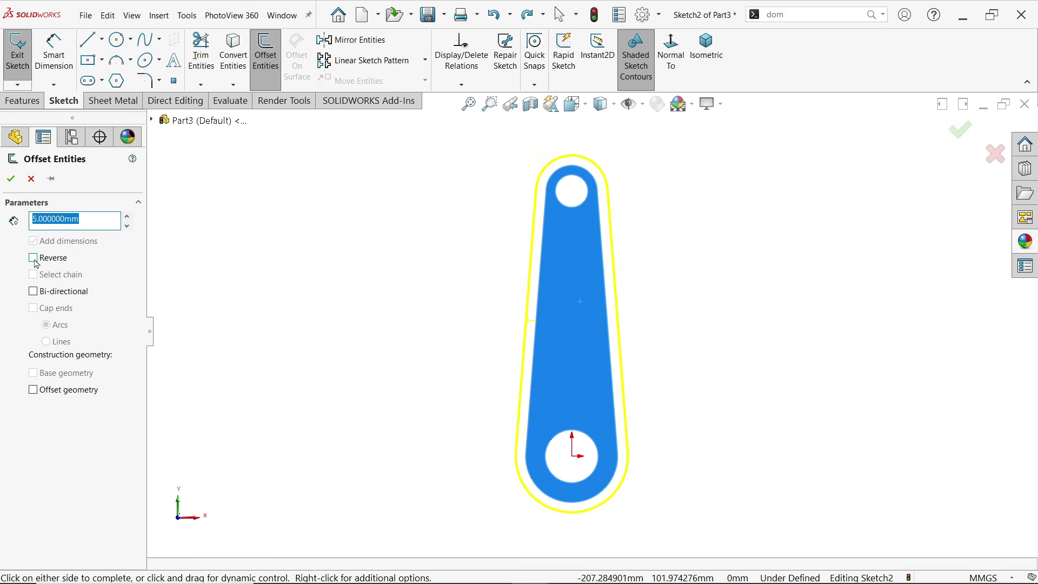
{"action": "left_click", "coordinate": [33, 259]}
{"action": "scroll", "coordinate": [556, 261], "scroll_direction": "down", "scroll_amount": 1}
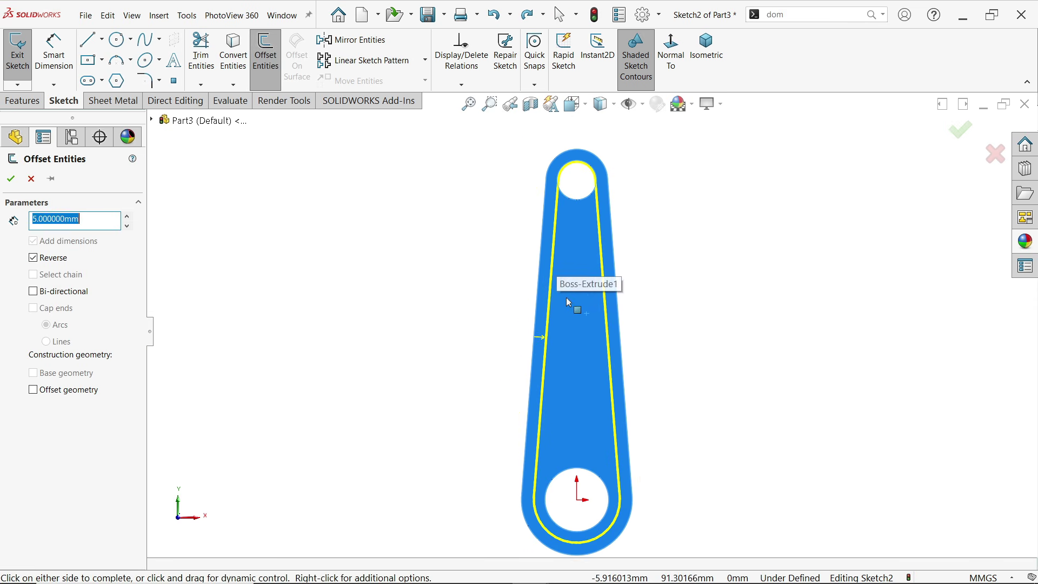
{"action": "scroll", "coordinate": [560, 316], "scroll_direction": "down", "scroll_amount": 1}
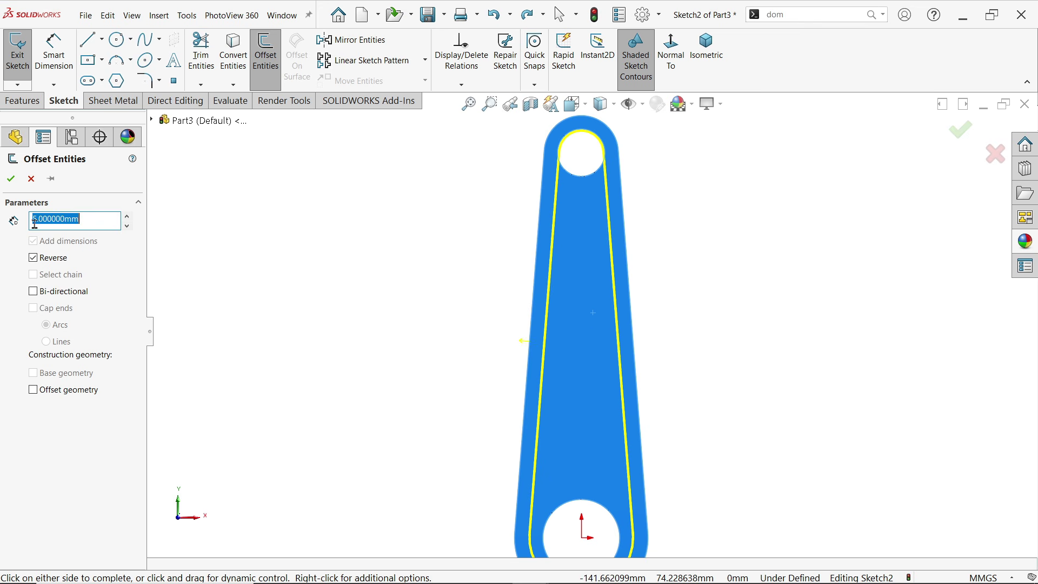
{"action": "left_click", "coordinate": [588, 187]}
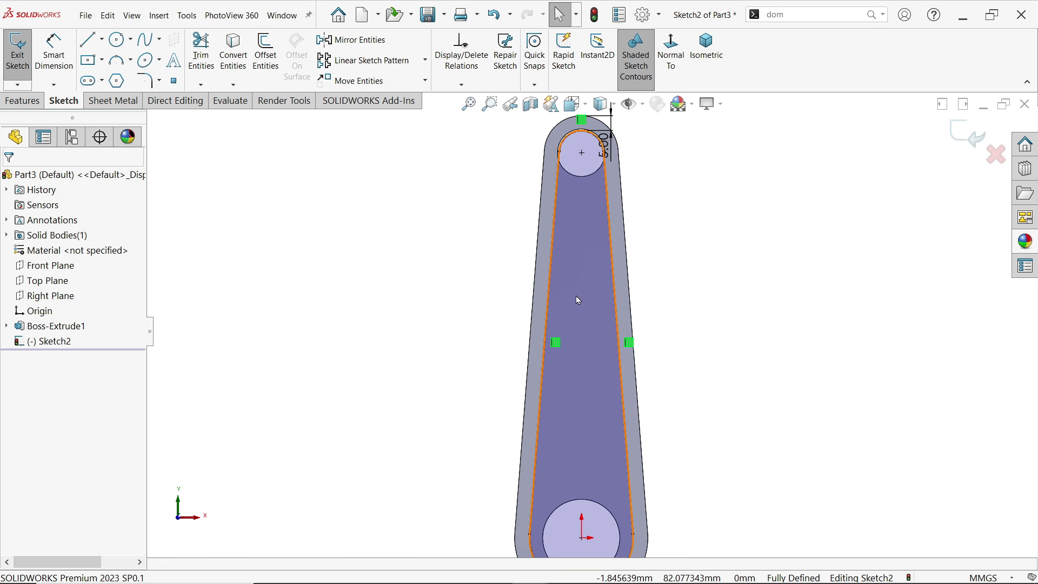
Offset the upper hole's edge outward by 5 mm in the sketch
{"action": "scroll", "coordinate": [557, 116], "scroll_direction": "down", "scroll_amount": 1}
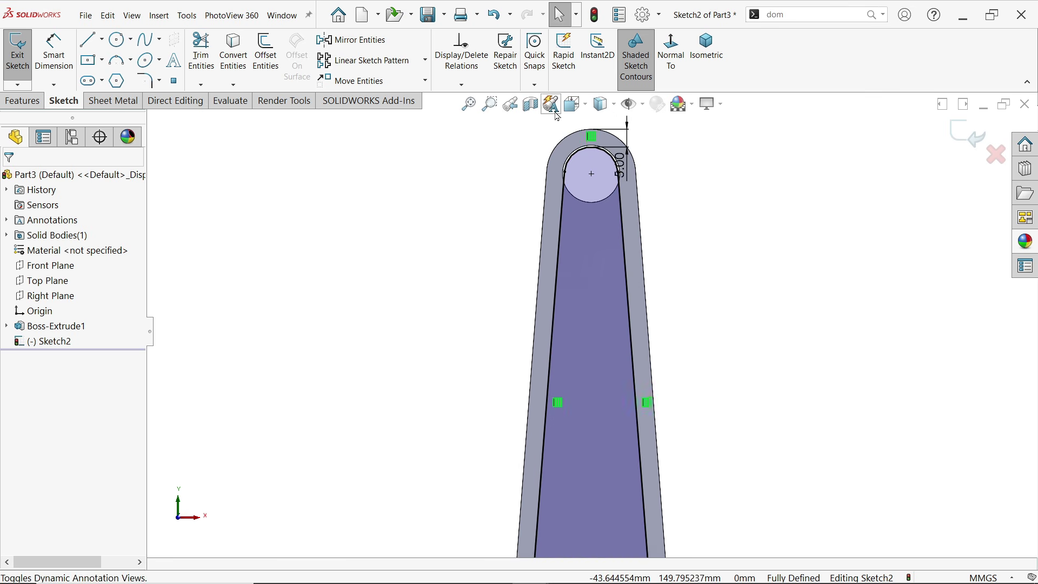
{"action": "scroll", "coordinate": [595, 120], "scroll_direction": "down", "scroll_amount": 5}
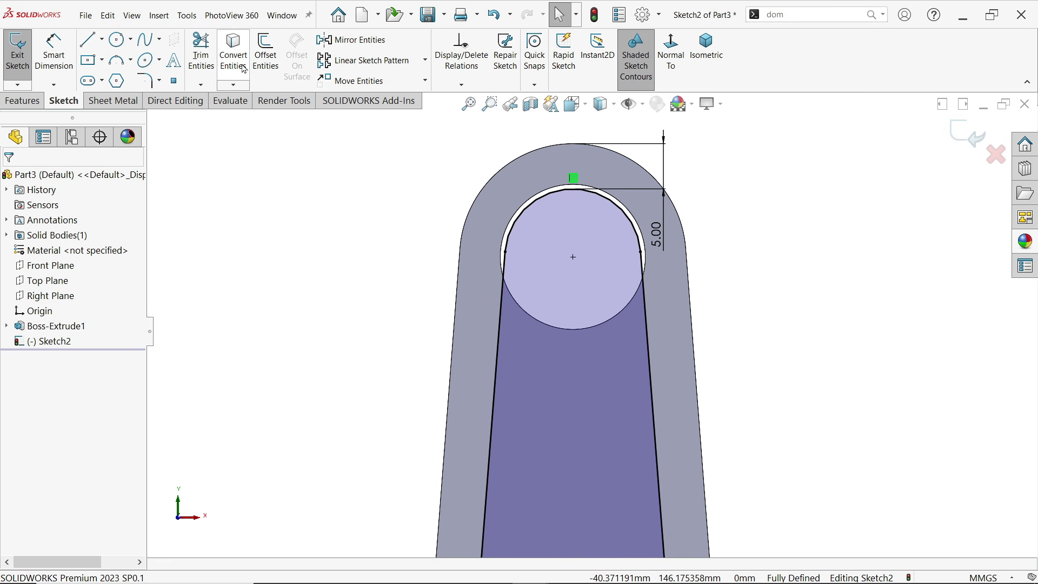
{"action": "left_click", "coordinate": [272, 70]}
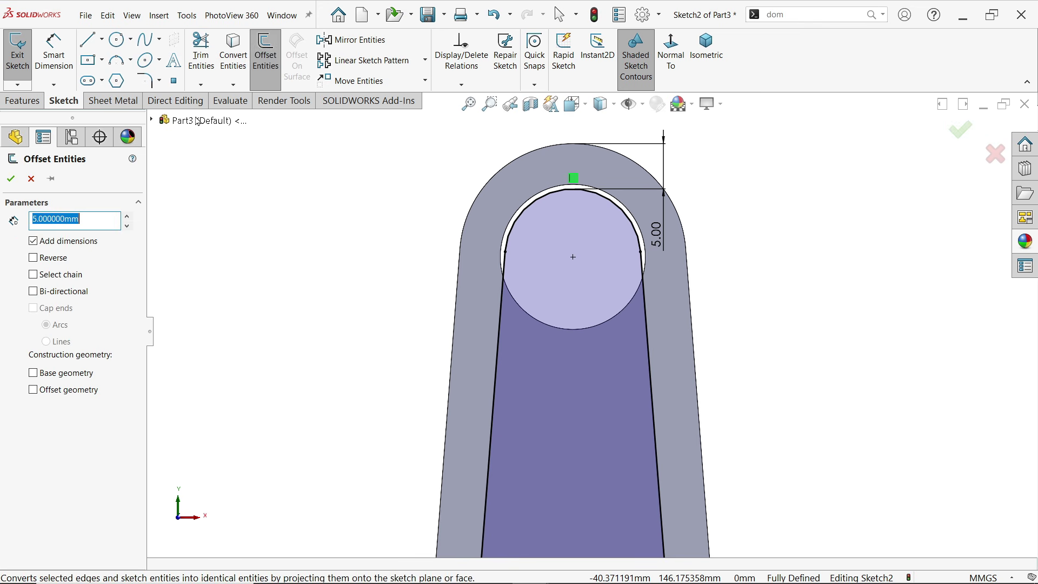
{"action": "left_click", "coordinate": [604, 327]}
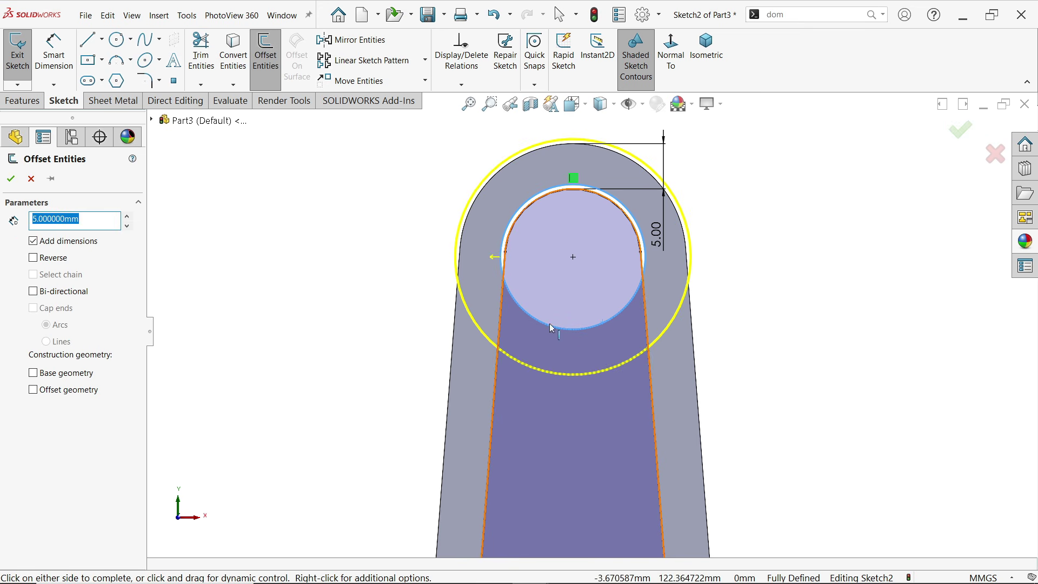
{"action": "scroll", "coordinate": [604, 336], "scroll_direction": "down", "scroll_amount": 8}
{"action": "scroll", "coordinate": [584, 508], "scroll_direction": "up", "scroll_amount": 3}
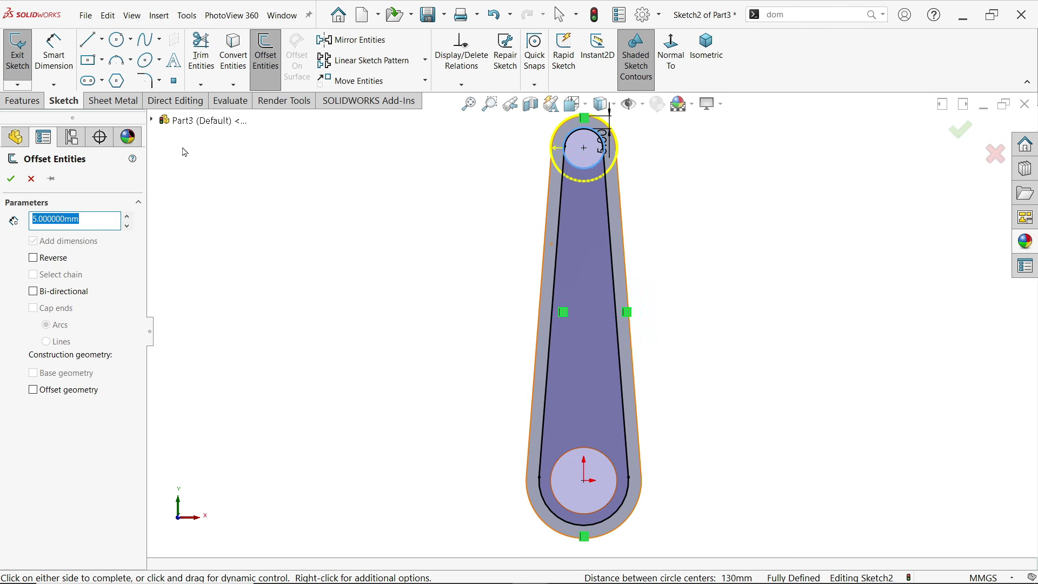
{"action": "left_click", "coordinate": [11, 179]}
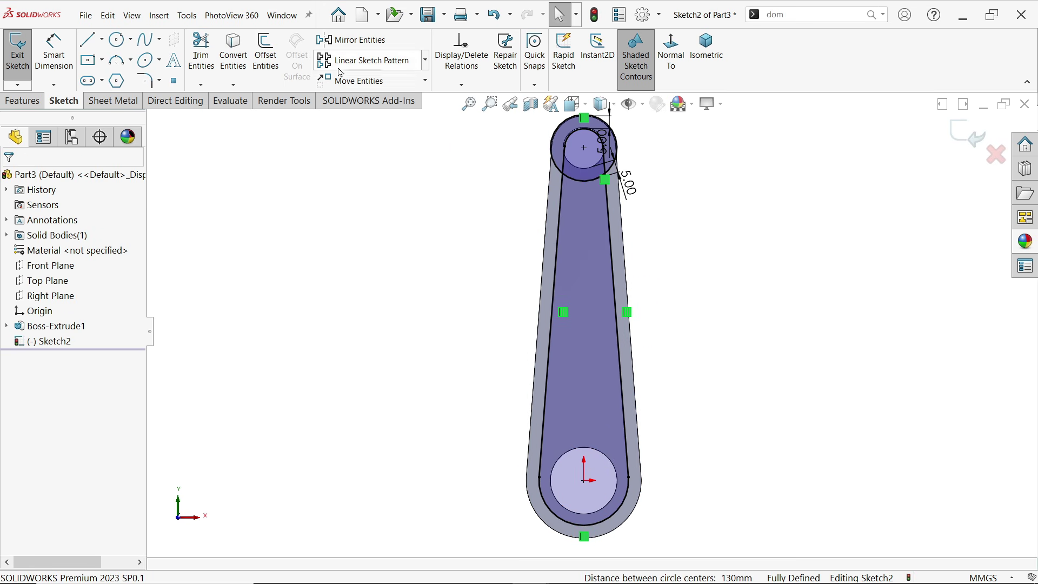
Offset the lower hole's edge outward by 5 mm in the sketch
{"action": "left_click", "coordinate": [266, 52]}
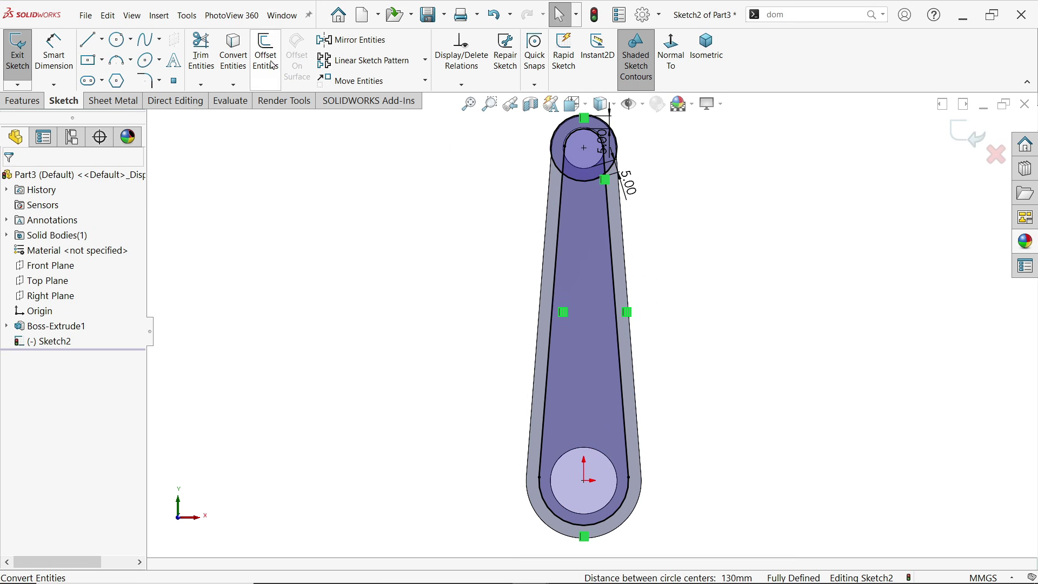
{"action": "left_click", "coordinate": [572, 457]}
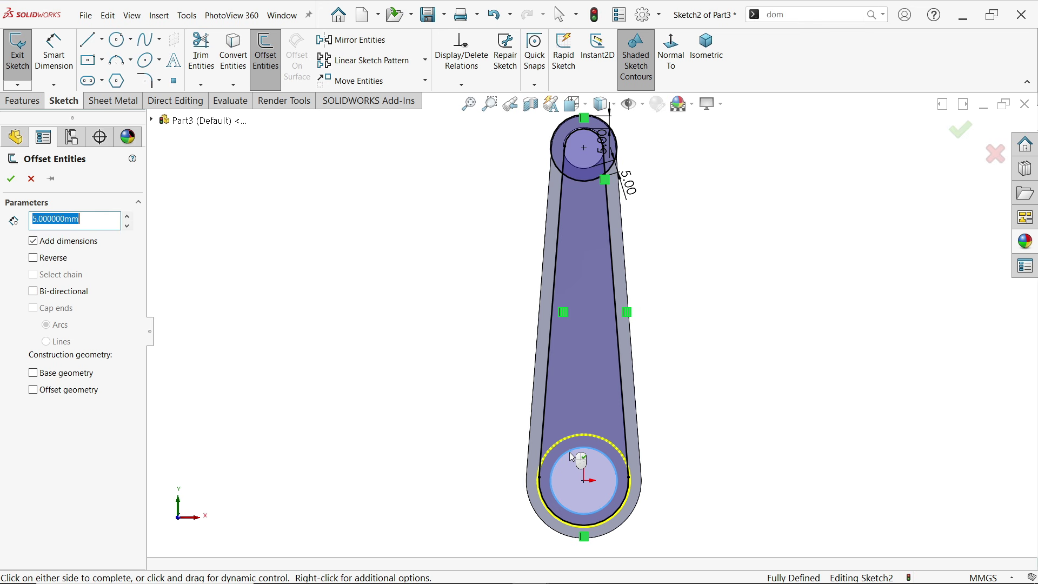
{"action": "left_click", "coordinate": [11, 180]}
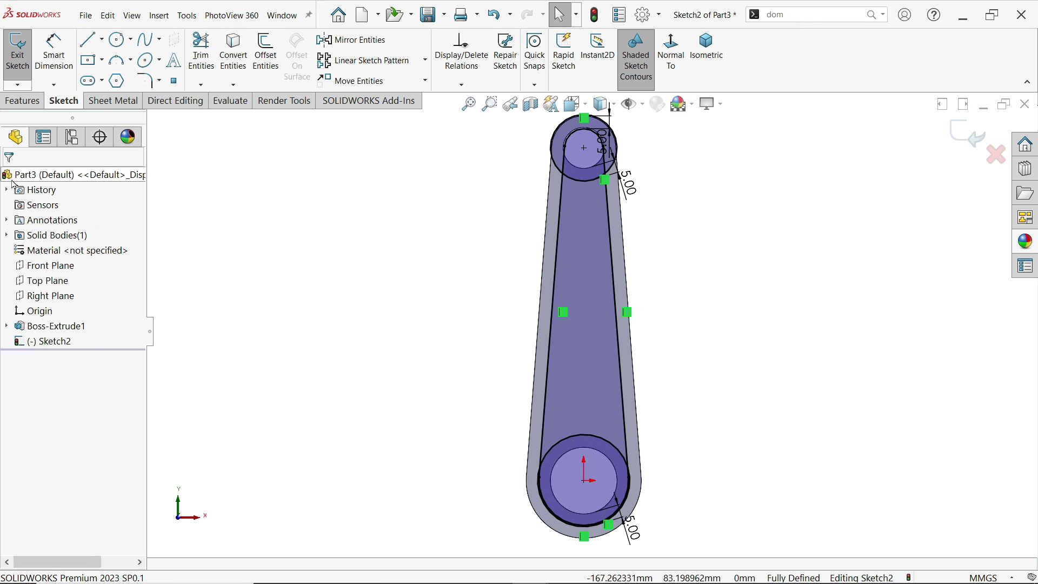
Power trim the excess curves around the lower hole, keeping only the arc above it between the two side lines
{"action": "left_click", "coordinate": [208, 68]}
{"action": "scroll", "coordinate": [530, 469], "scroll_direction": "down", "scroll_amount": 5}
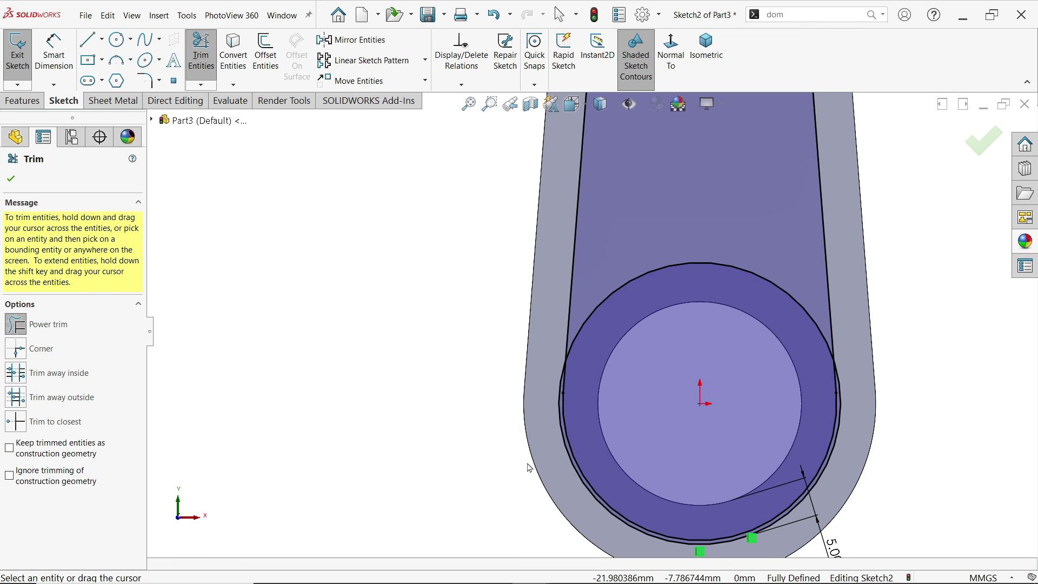
{"action": "left_click", "coordinate": [74, 328]}
{"action": "left_click_drag", "start_coordinate": [559, 445], "coordinate": [582, 437]}
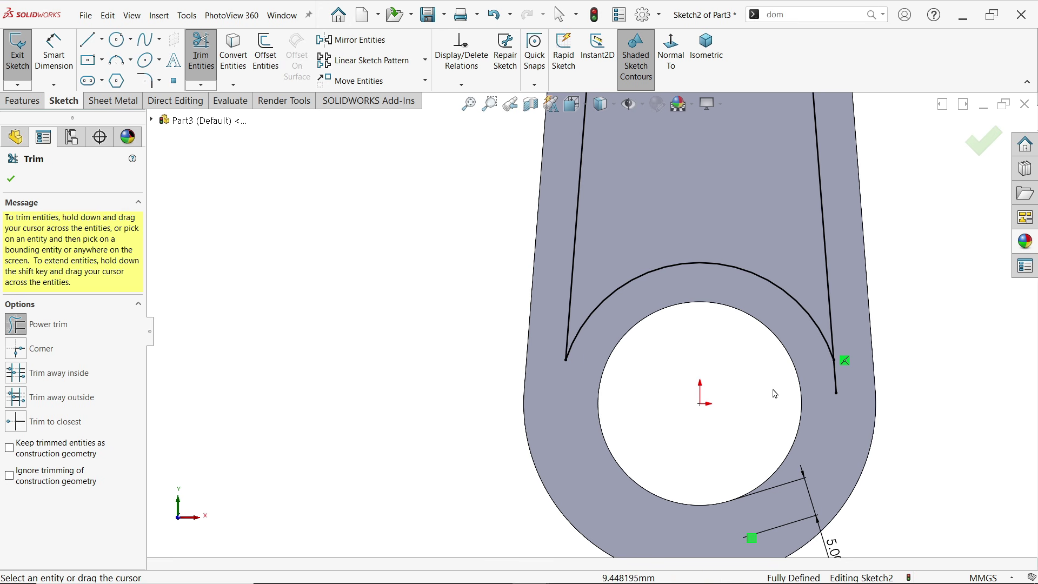
{"action": "left_click_drag", "start_coordinate": [830, 382], "coordinate": [843, 385]}
Trim the excess curves around the upper hole, keeping only the arc below it to close the pocket profile
{"action": "scroll", "coordinate": [841, 383], "scroll_direction": "up", "scroll_amount": 8}
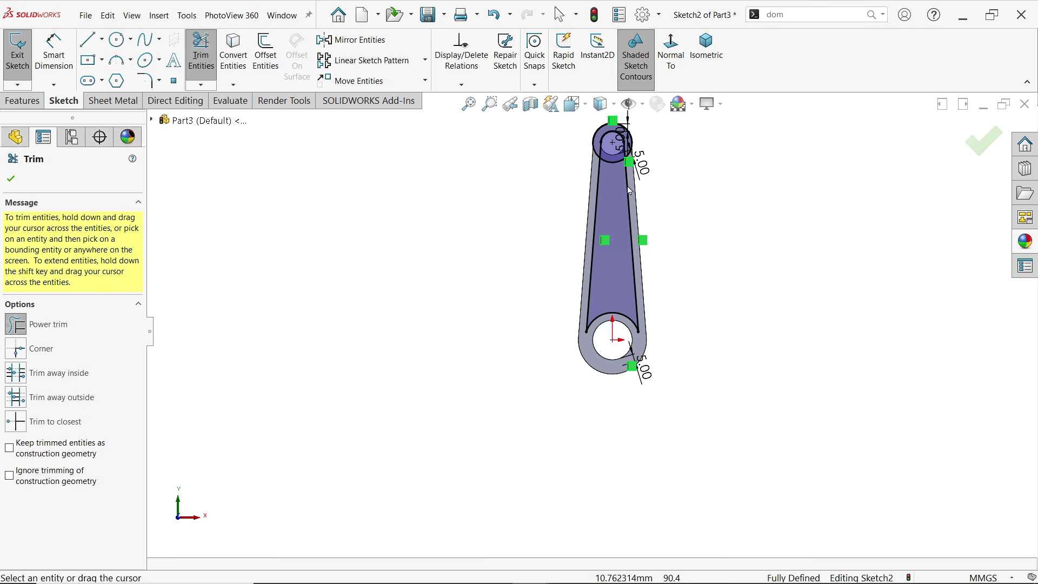
{"action": "scroll", "coordinate": [587, 227], "scroll_direction": "down", "scroll_amount": 5}
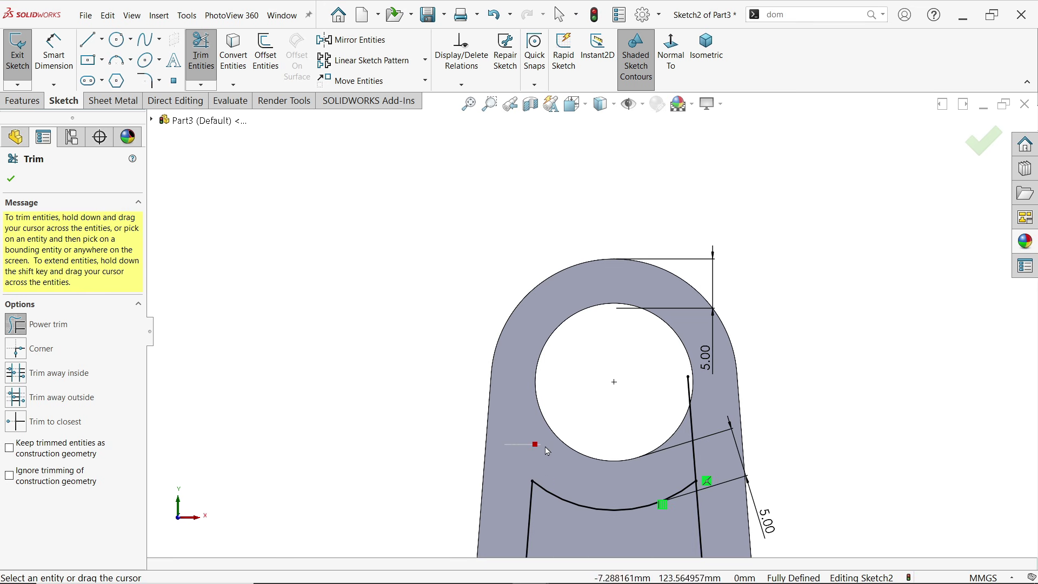
{"action": "left_click_drag", "start_coordinate": [714, 453], "coordinate": [725, 465]}
{"action": "scroll", "coordinate": [589, 427], "scroll_direction": "up", "scroll_amount": 6}
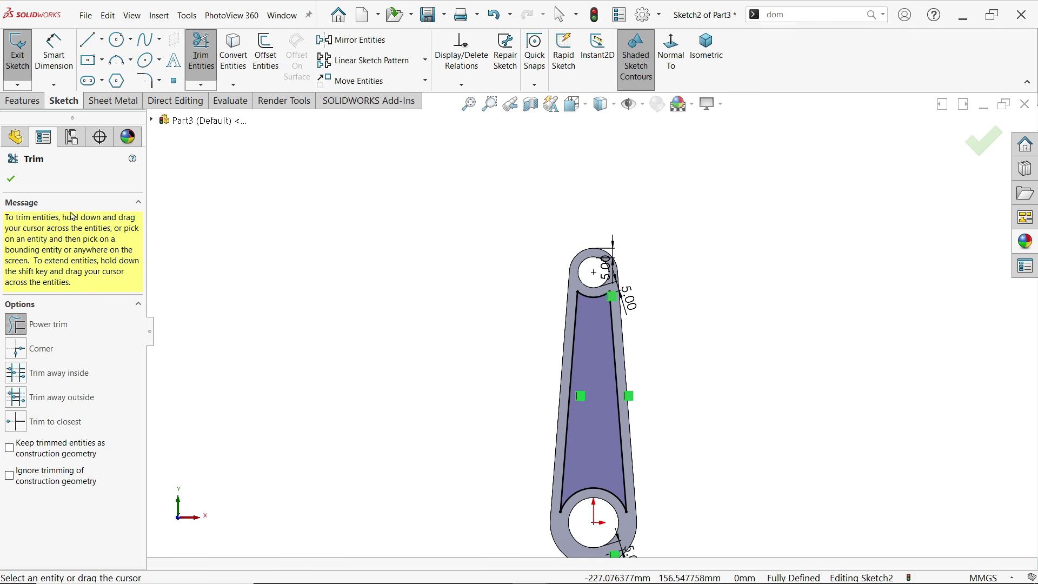
{"action": "left_click", "coordinate": [11, 180]}
Cut-extrude the closed pocket profile into the link's front face with a Blind depth of 3 mm
{"action": "left_click", "coordinate": [23, 101]}
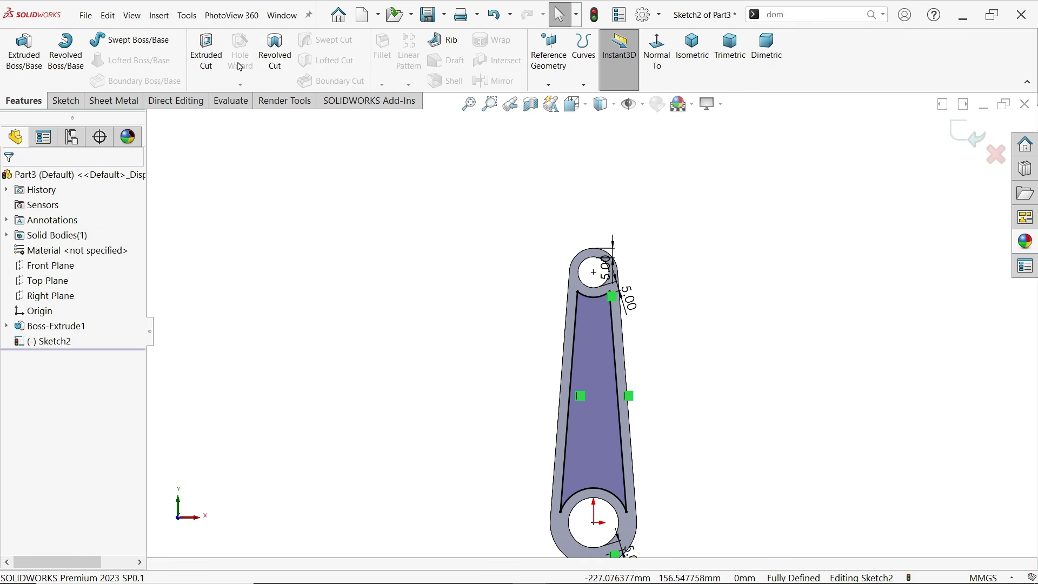
{"action": "left_click", "coordinate": [205, 64]}
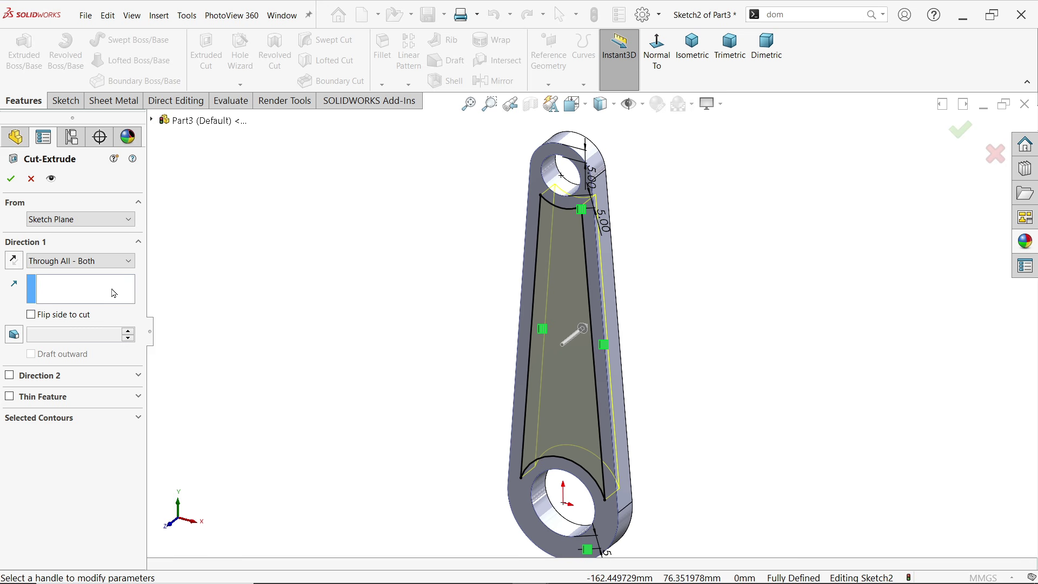
{"action": "left_click", "coordinate": [75, 265]}
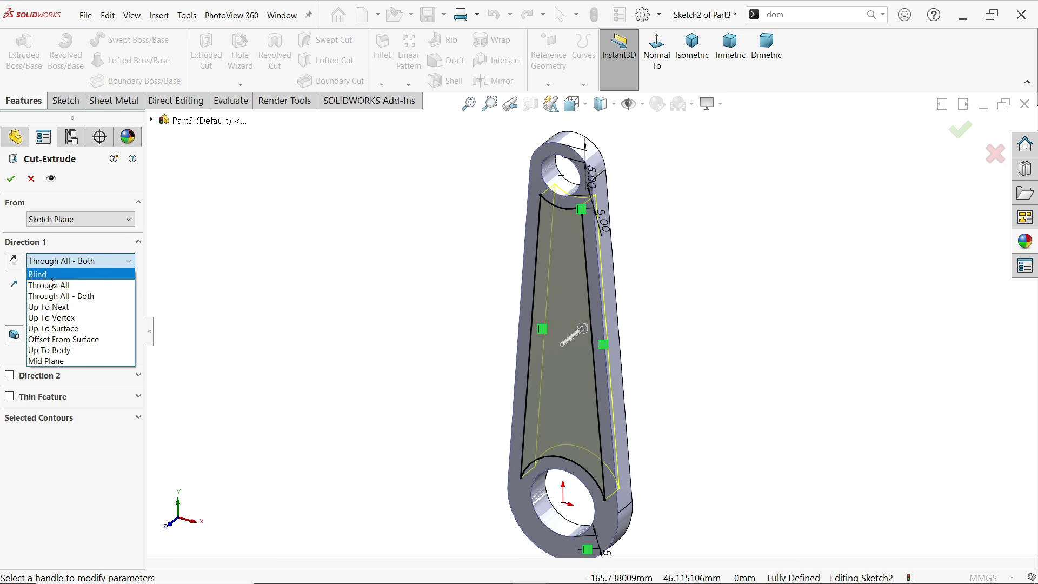
{"action": "left_click", "coordinate": [58, 277]}
{"action": "type", "text": "3"}
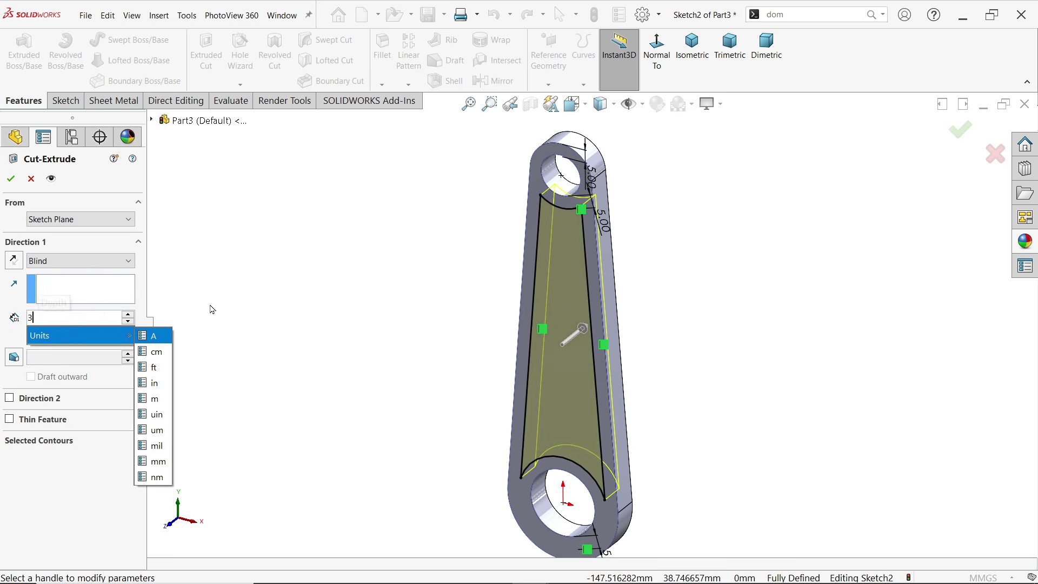
{"action": "key", "text": "Return"}
{"action": "middle_click_drag", "start_coordinate": [344, 327], "coordinate": [328, 317]}
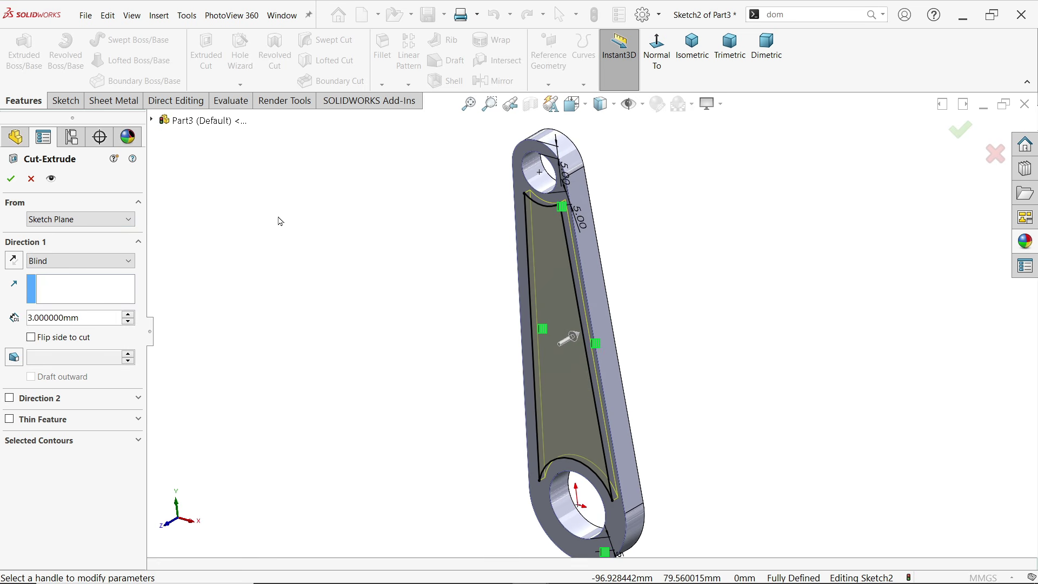
{"action": "left_click", "coordinate": [10, 178]}
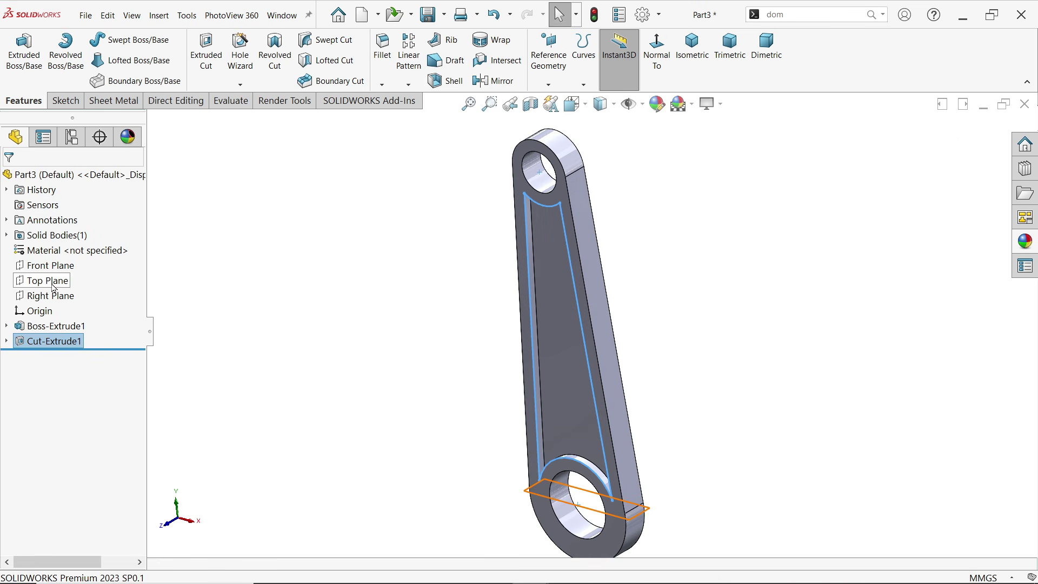
Mirror the recessed pocket cut about the Front Plane onto the link's opposite face
{"action": "left_click", "coordinate": [52, 270]}
{"action": "left_click", "coordinate": [113, 251]}
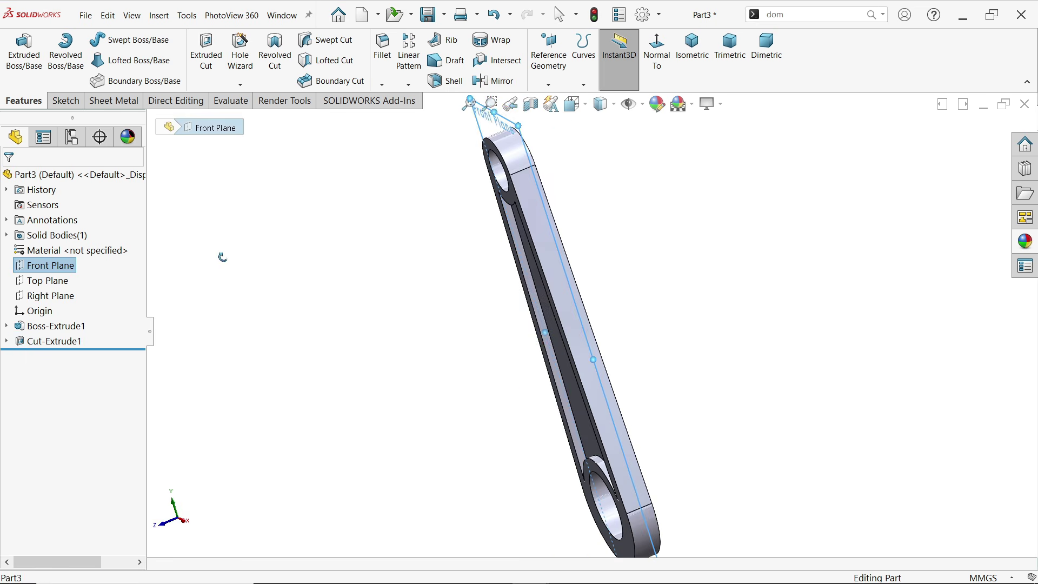
{"action": "left_click", "coordinate": [493, 80]}
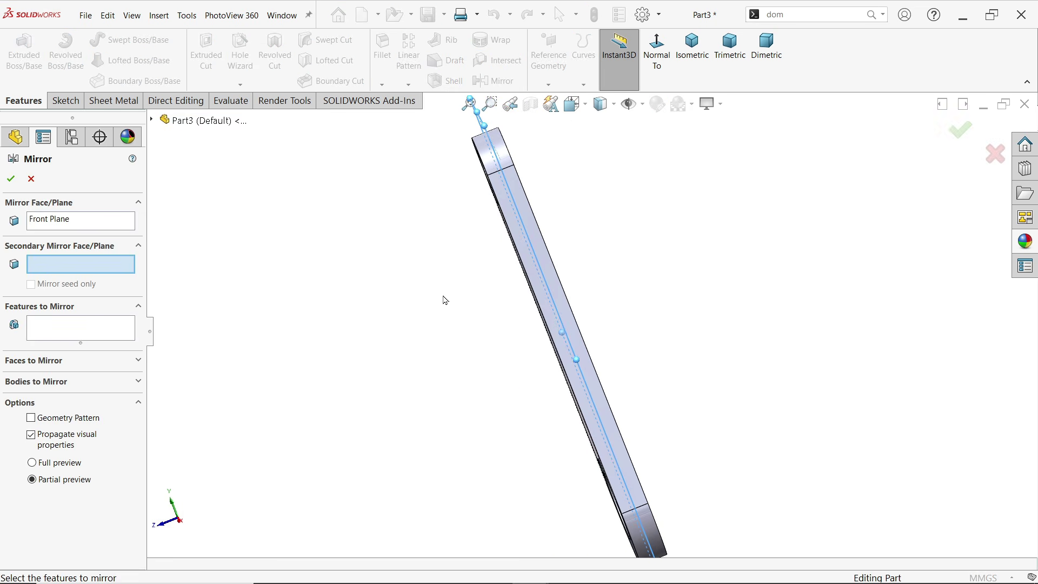
{"action": "middle_click_drag", "start_coordinate": [443, 299], "coordinate": [505, 297]}
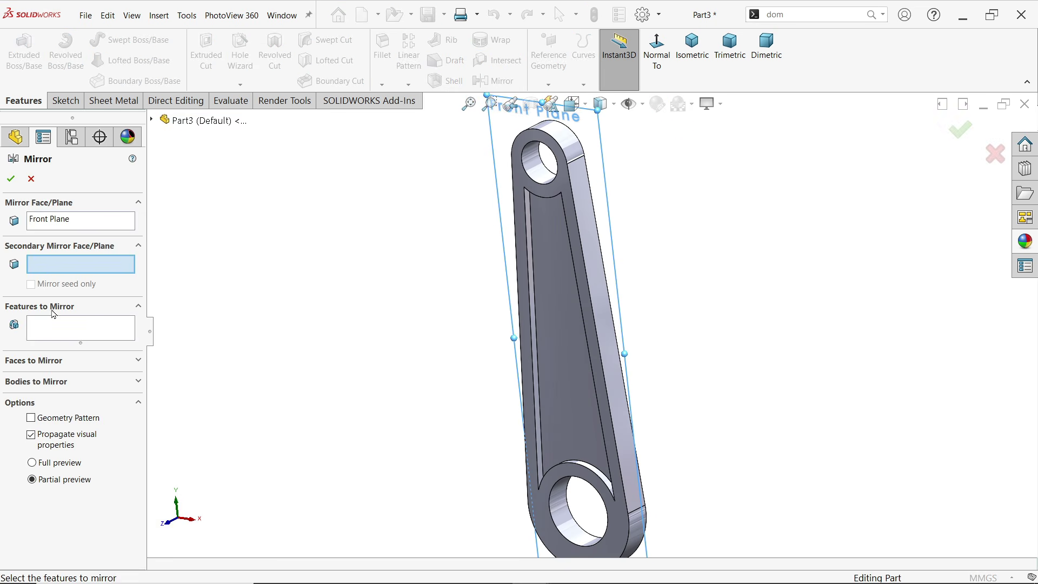
{"action": "left_click", "coordinate": [42, 335]}
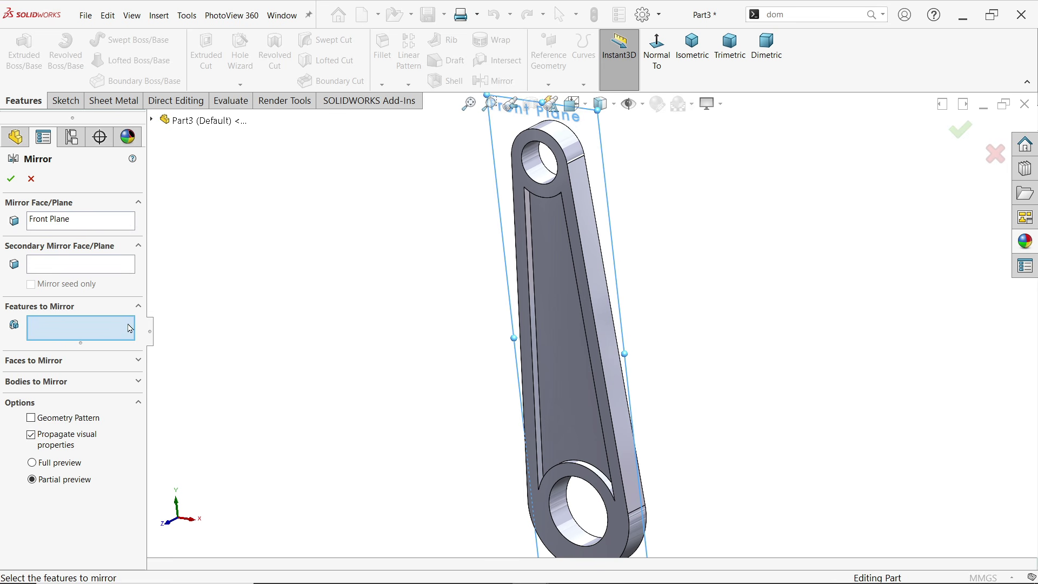
{"action": "left_click", "coordinate": [152, 121]}
{"action": "left_click", "coordinate": [211, 288]}
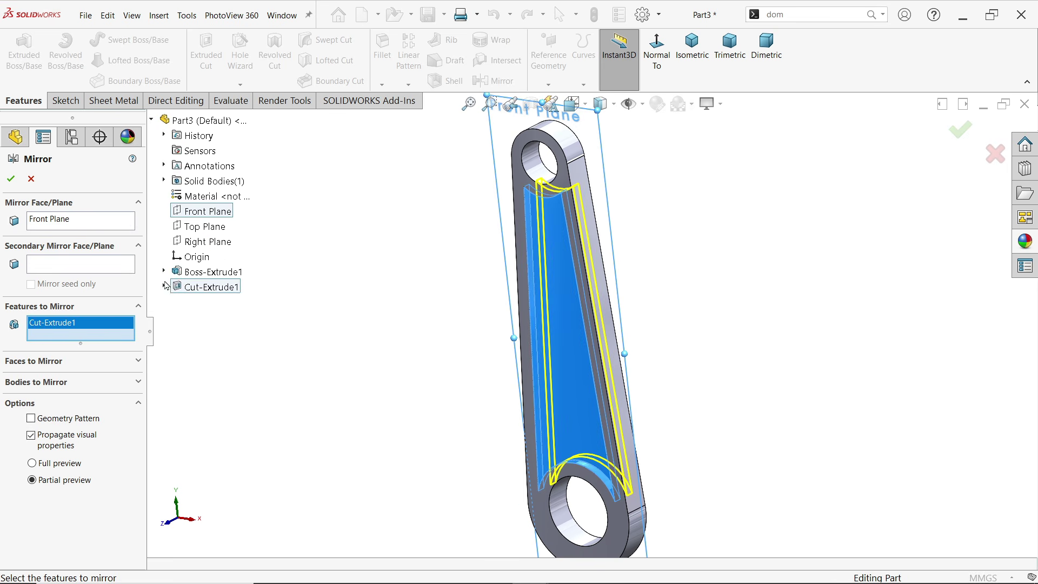
{"action": "scroll", "coordinate": [695, 338], "scroll_direction": "down", "scroll_amount": 3}
{"action": "middle_click_drag", "start_coordinate": [695, 338], "coordinate": [649, 357]}
{"action": "left_click", "coordinate": [11, 179]}
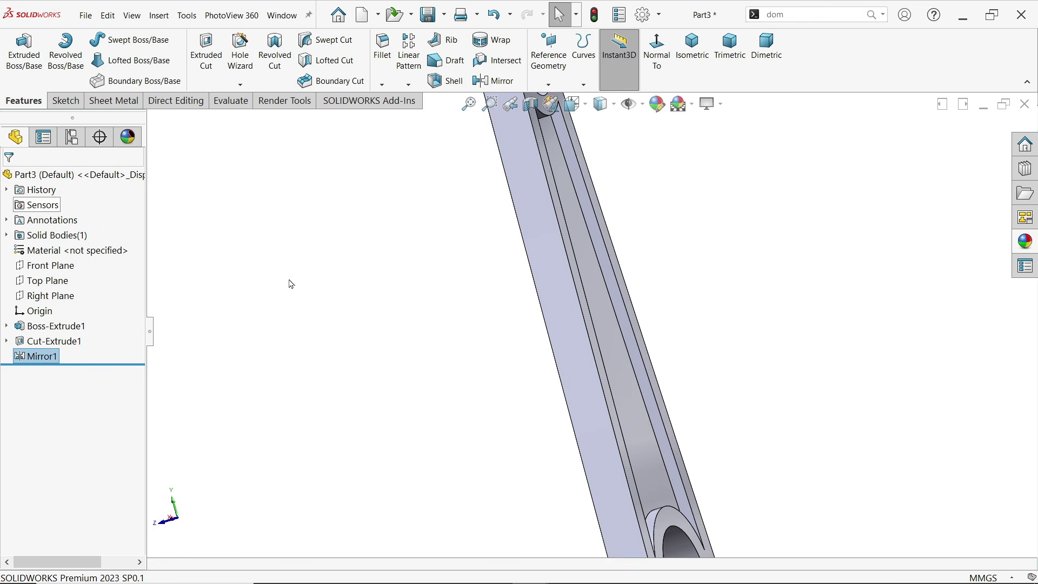
Apply the brushed steel appearance from the Metal > Steel library to the whole part
{"action": "key", "text": "f"}
{"action": "middle_click_drag", "start_coordinate": [370, 355], "coordinate": [524, 371]}
{"action": "left_click", "coordinate": [264, 219]}
{"action": "left_click", "coordinate": [122, 176]}
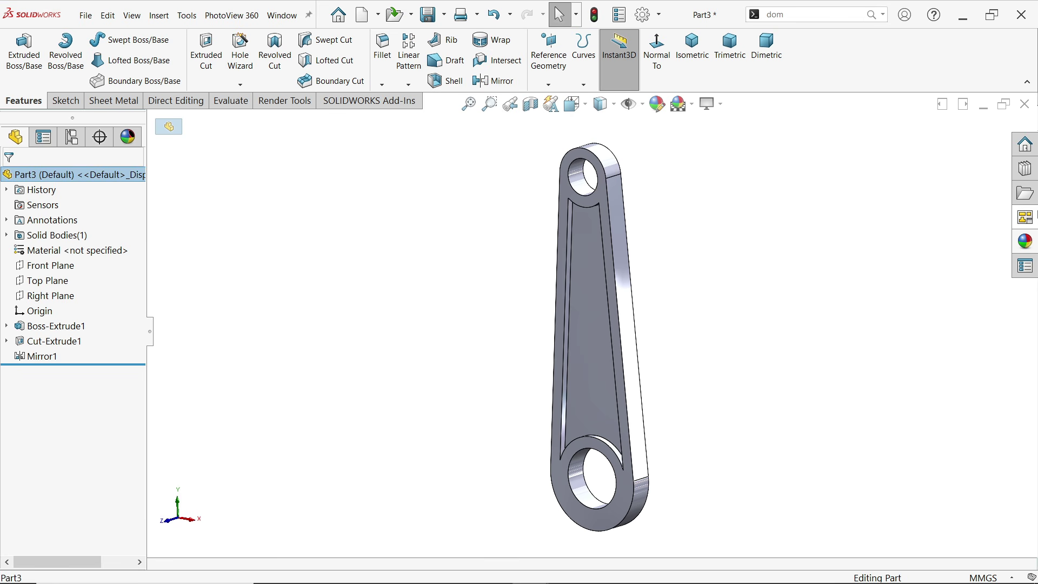
{"action": "left_click", "coordinate": [1026, 241]}
{"action": "double_click", "coordinate": [954, 320]}
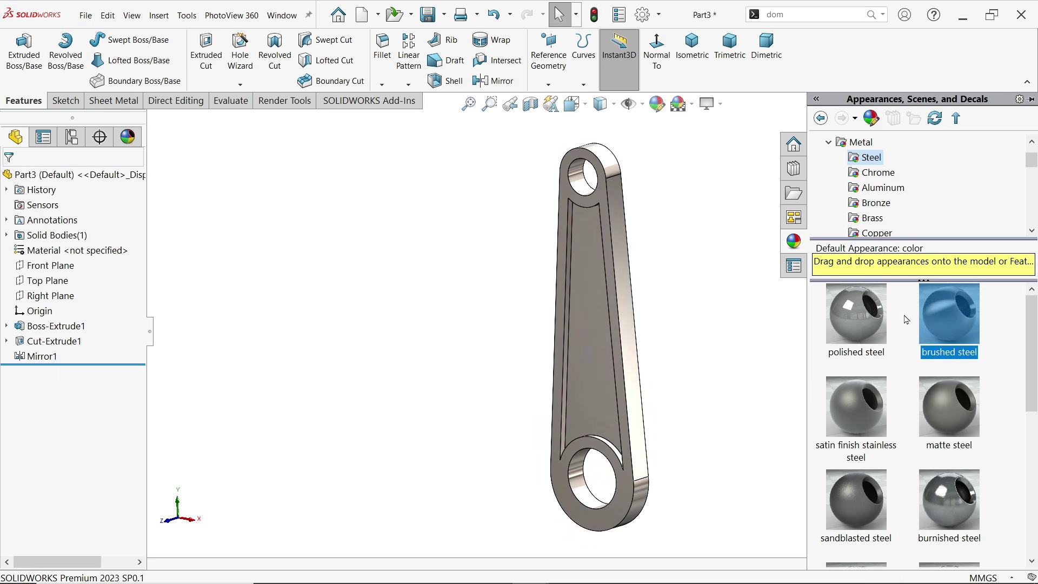
Orient the link isometrically and save the part as "3.connecting Rod" in the 90 degree V TWIN ENGINE folder
{"action": "left_click", "coordinate": [693, 47]}
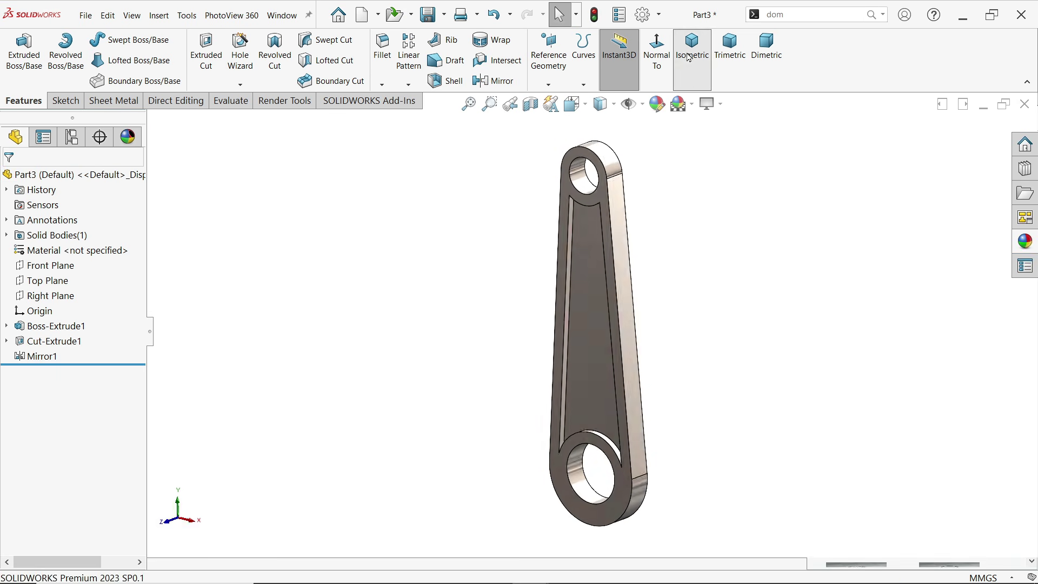
{"action": "left_click", "coordinate": [427, 14]}
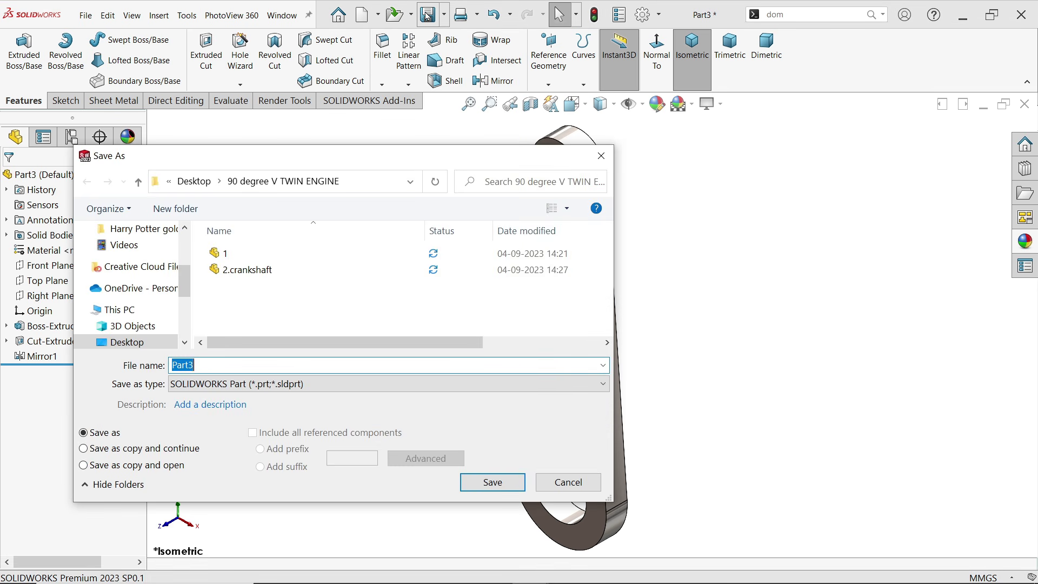
{"action": "type", "text": "3.connecting Rod"}
{"action": "left_click", "coordinate": [493, 482]}
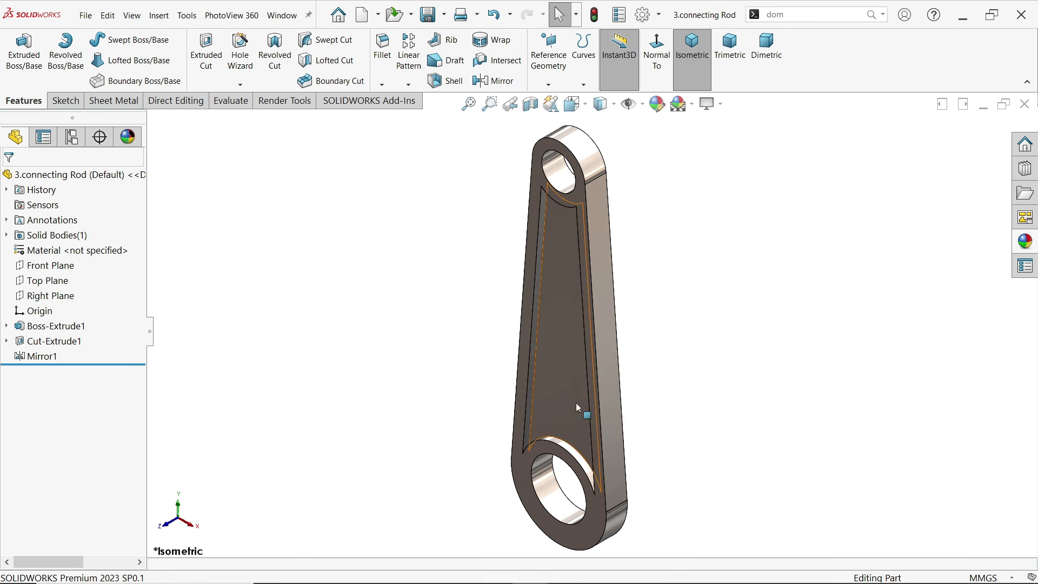
{"action": "key", "text": "z"}
{"action": "scroll", "coordinate": [712, 361], "scroll_direction": "down", "scroll_amount": 1}
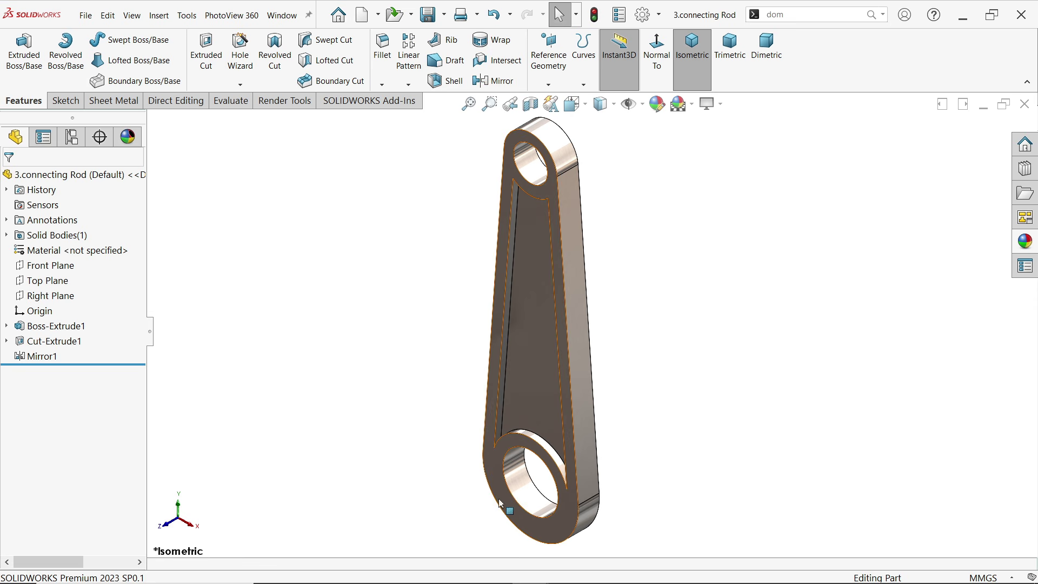
Create a new part document and give its scene a plain white background
{"action": "left_click", "coordinate": [86, 16]}
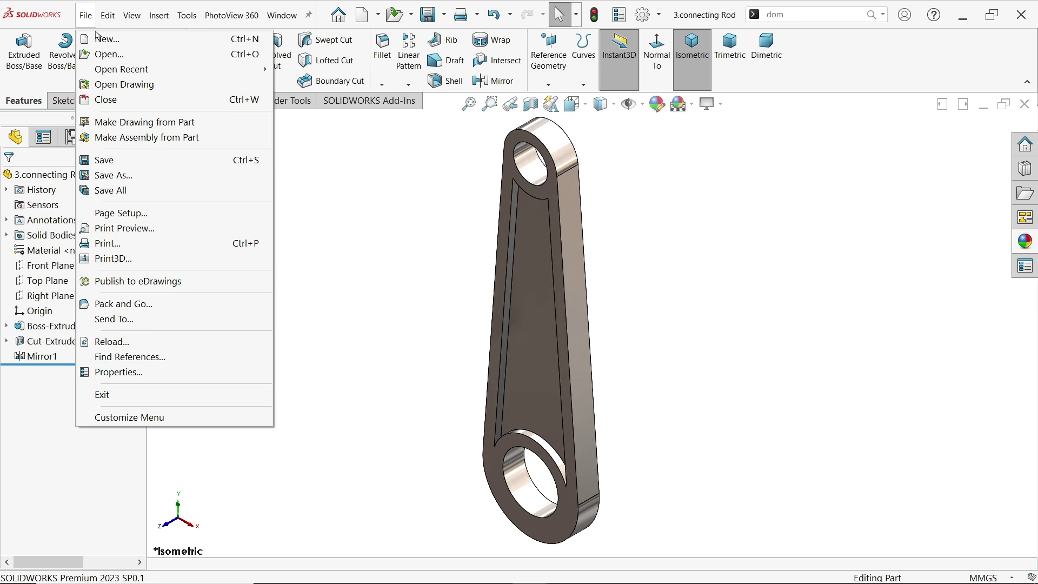
{"action": "left_click", "coordinate": [105, 38]}
{"action": "left_click", "coordinate": [418, 428]}
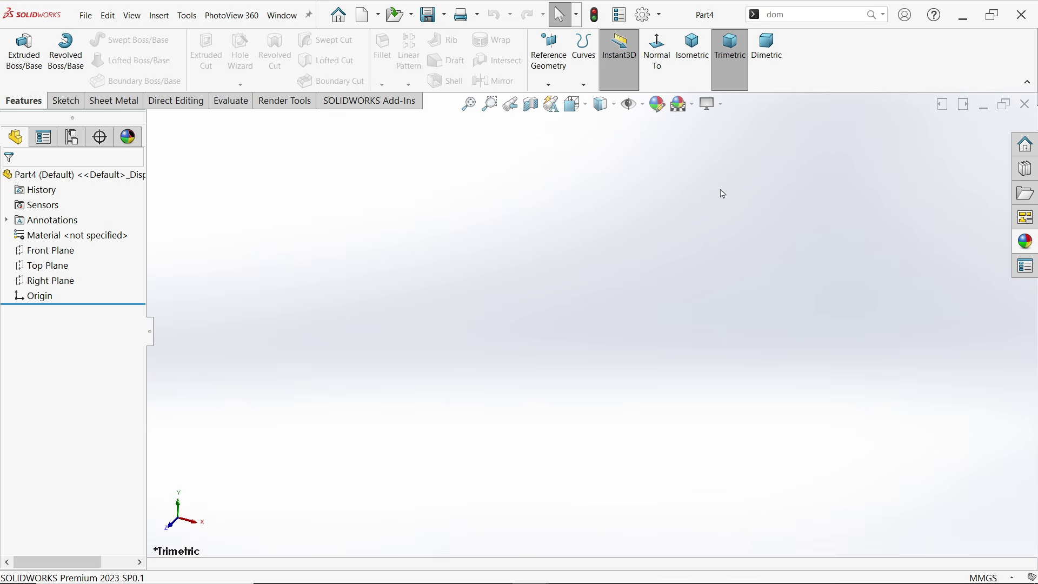
{"action": "left_click", "coordinate": [683, 104]}
{"action": "left_click", "coordinate": [680, 137]}
Switch to the reference drawing image, examine the cover's diameters and height, and return to SOLIDWORKS
{"action": "key", "text": "alt+Tab"}
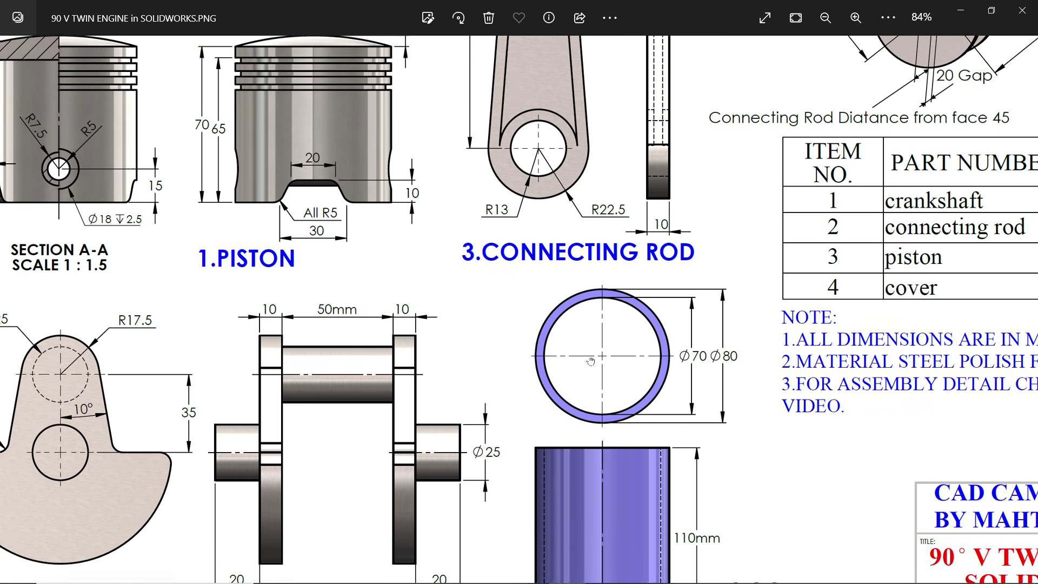
{"action": "left_click_drag", "start_coordinate": [630, 405], "coordinate": [624, 372]}
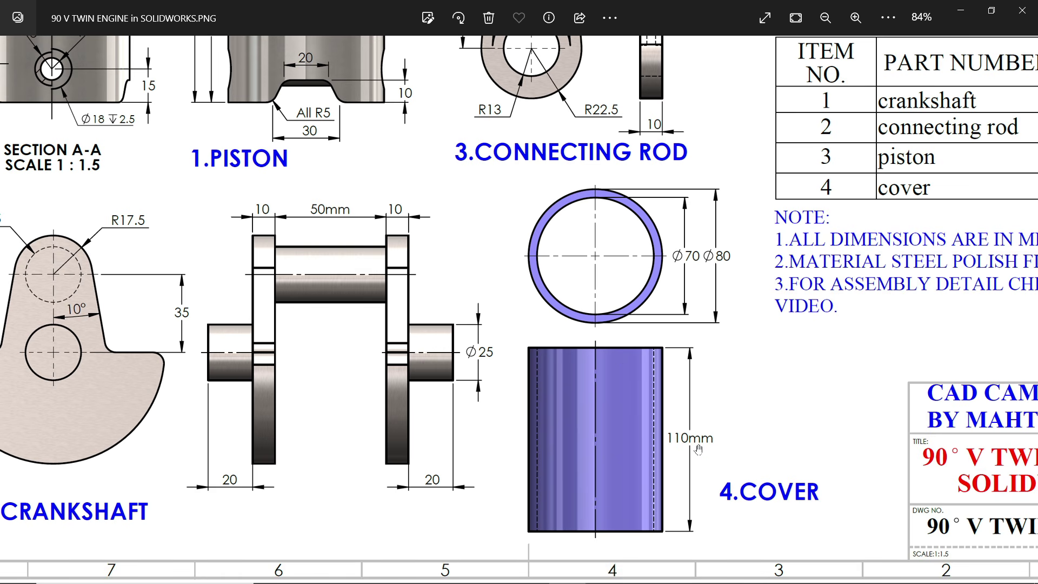
{"action": "left_click", "coordinate": [961, 10]}
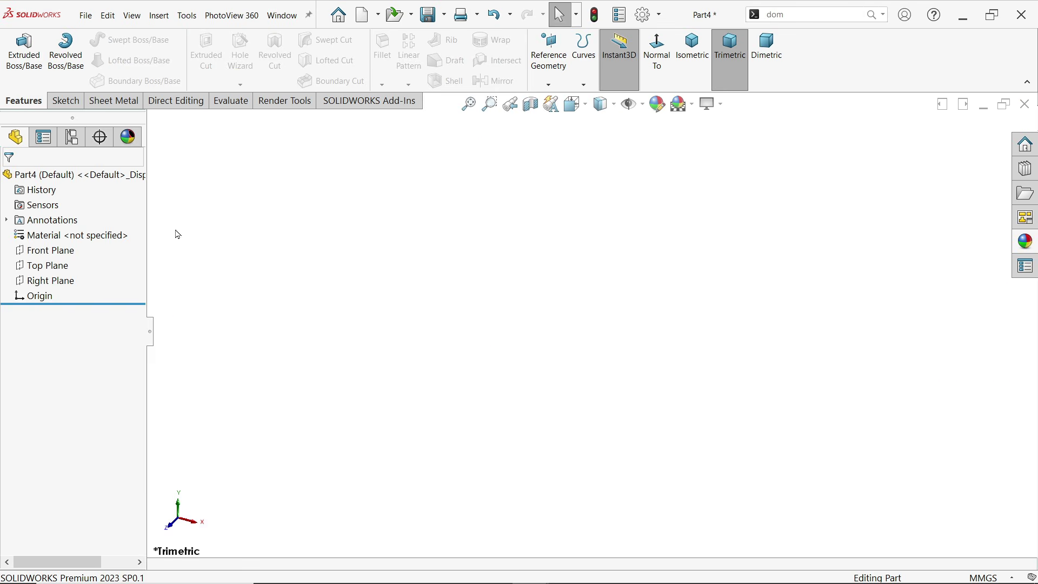
Sketch two concentric circles centred on the origin on the Top Plane, the outer one about 84 mm in radius
{"action": "left_click", "coordinate": [42, 265]}
{"action": "left_click", "coordinate": [46, 249]}
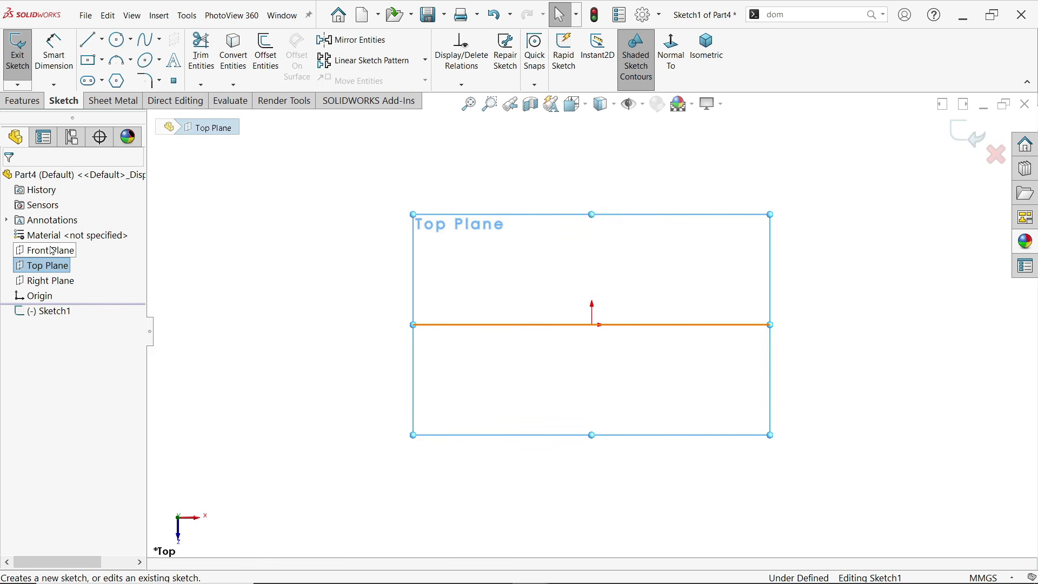
{"action": "left_click", "coordinate": [128, 39]}
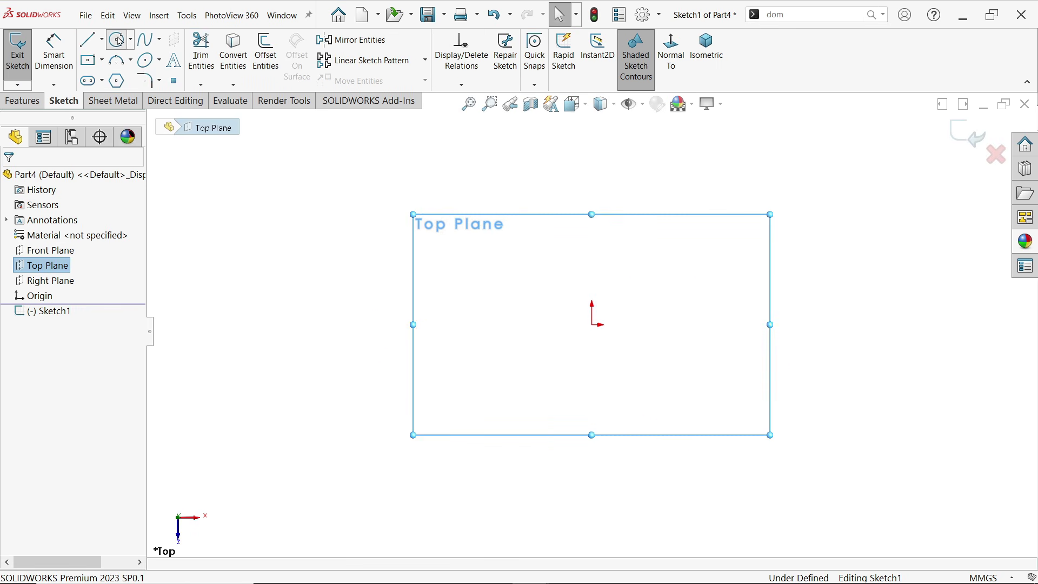
{"action": "left_click", "coordinate": [592, 325]}
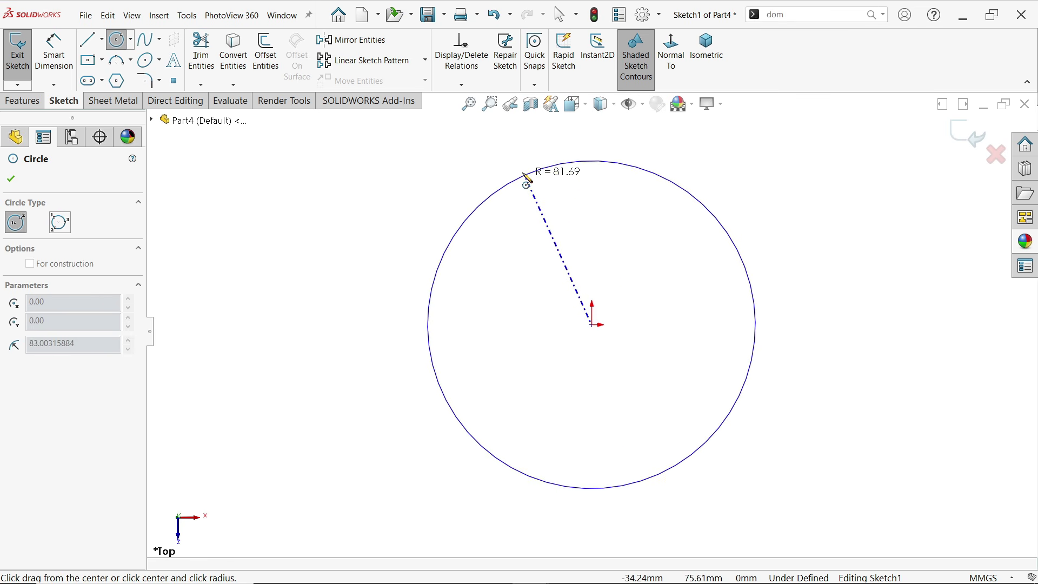
{"action": "left_click", "coordinate": [528, 173]}
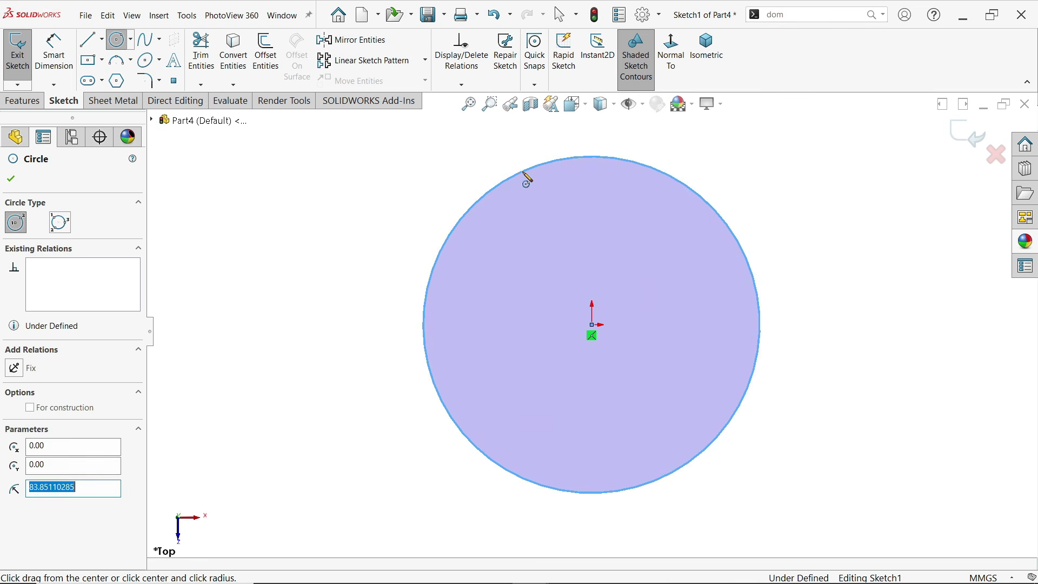
{"action": "left_click", "coordinate": [592, 324]}
{"action": "left_click", "coordinate": [510, 226]}
{"action": "key", "text": "Escape"}
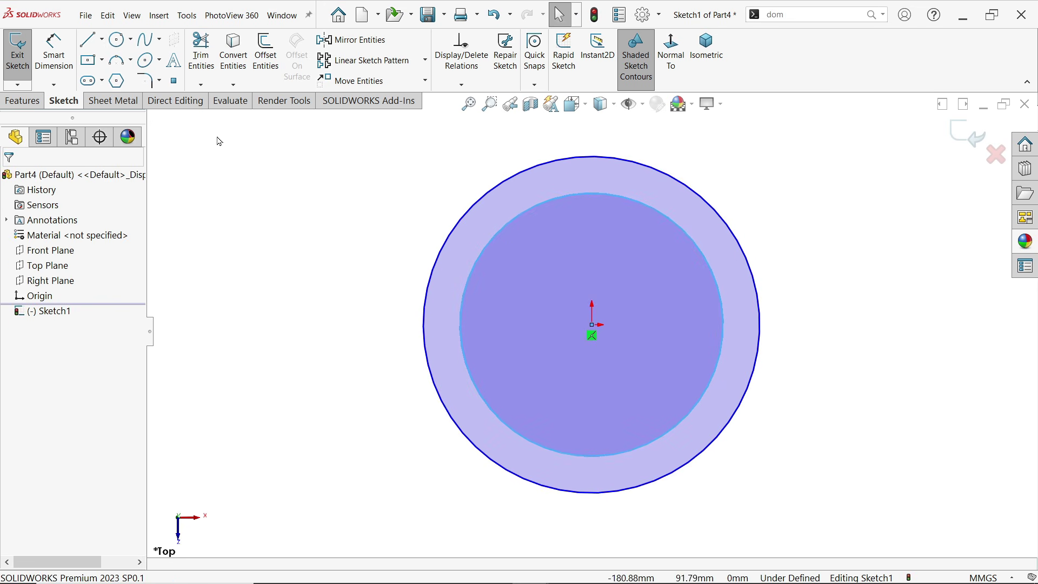
Dimension the outer circle to 80 mm diameter and the inner circle to 70 mm diameter
{"action": "left_click", "coordinate": [54, 54]}
{"action": "left_click", "coordinate": [427, 354]}
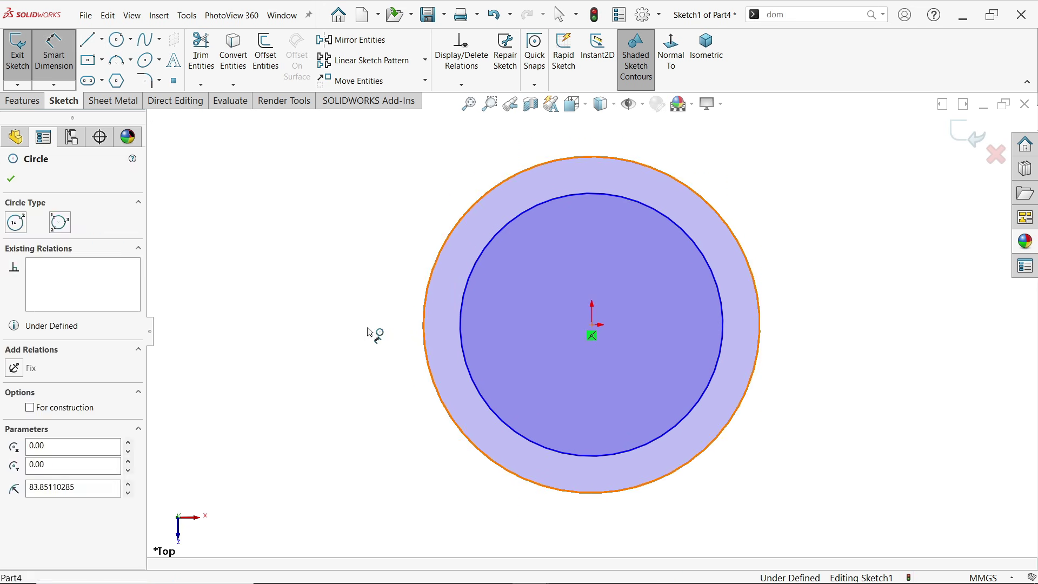
{"action": "left_click", "coordinate": [340, 319]}
{"action": "type", "text": "80"}
{"action": "key", "text": "Return"}
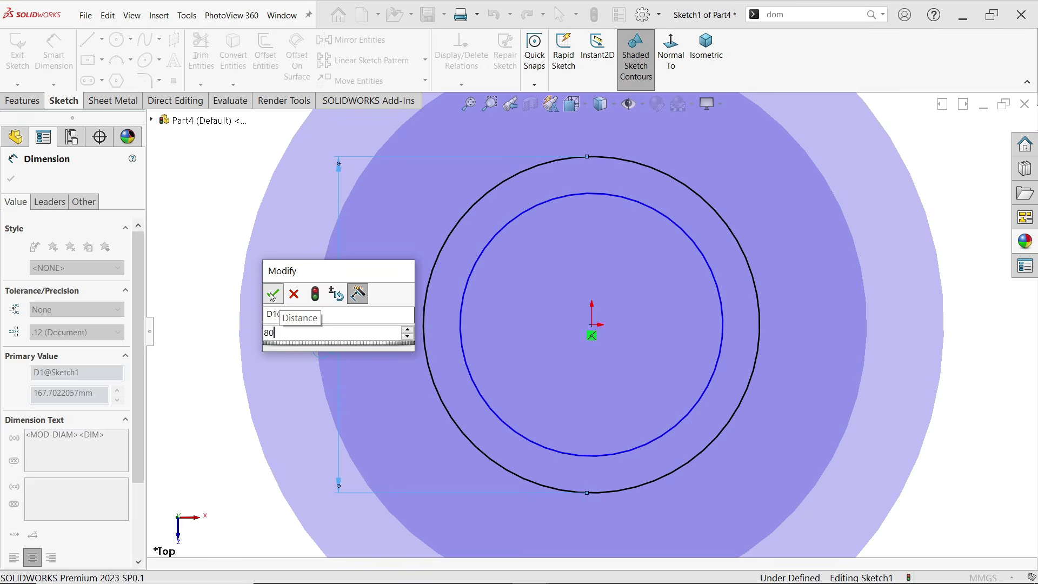
{"action": "left_click", "coordinate": [462, 341]}
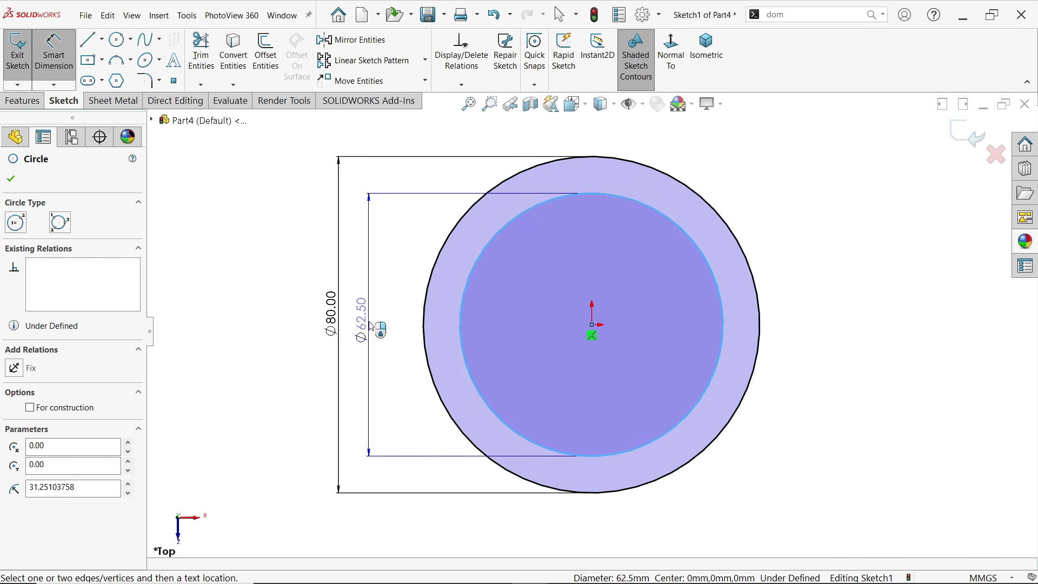
{"action": "left_click", "coordinate": [461, 331]}
{"action": "left_click", "coordinate": [355, 324]}
{"action": "type", "text": "70"}
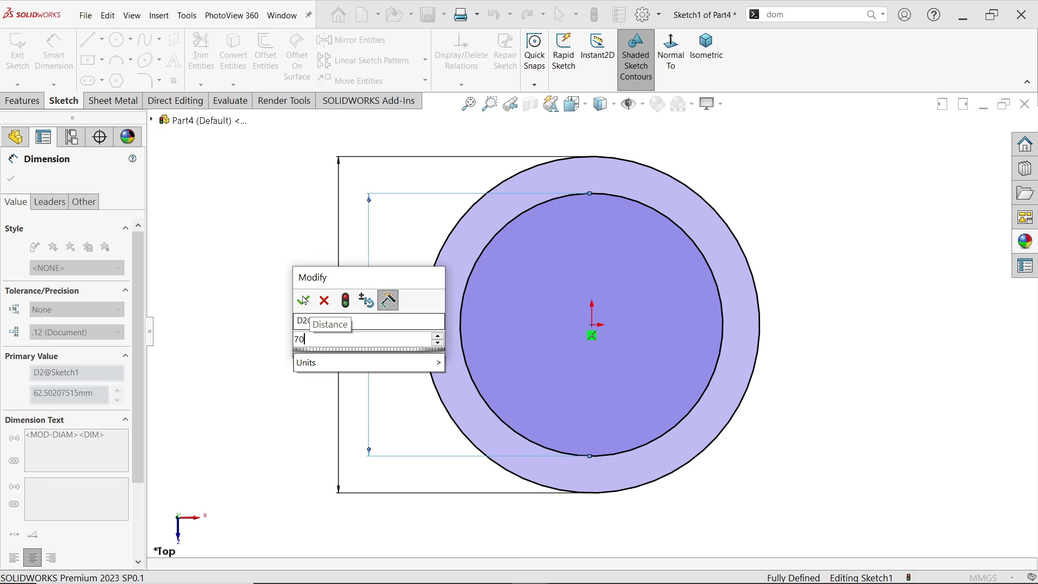
{"action": "key", "text": "Return"}
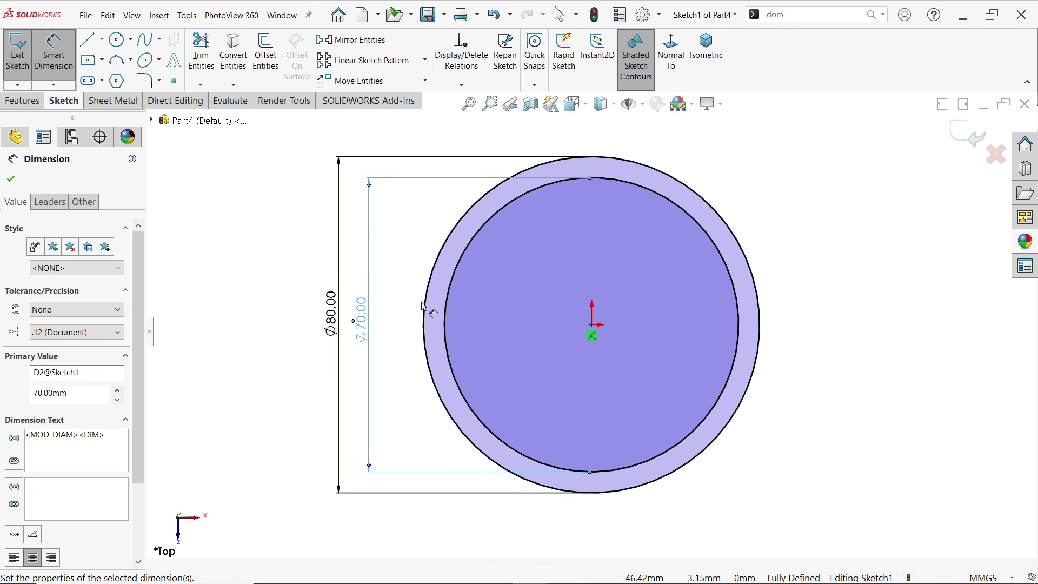
Extrude the ring profile 110 mm with the Mid Plane end condition to form the hollow cylinder
{"action": "left_click", "coordinate": [42, 101]}
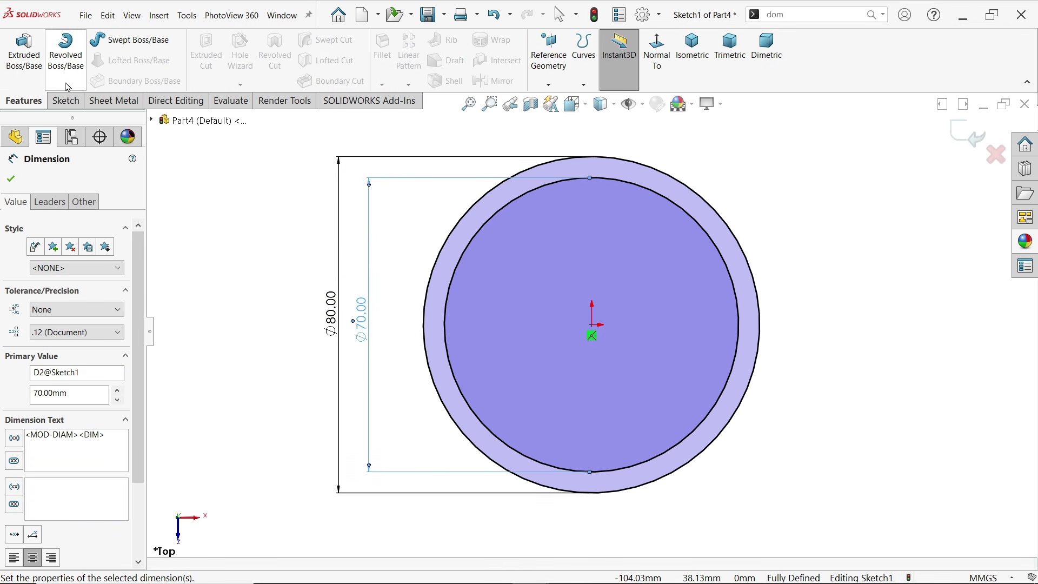
{"action": "left_click", "coordinate": [24, 50]}
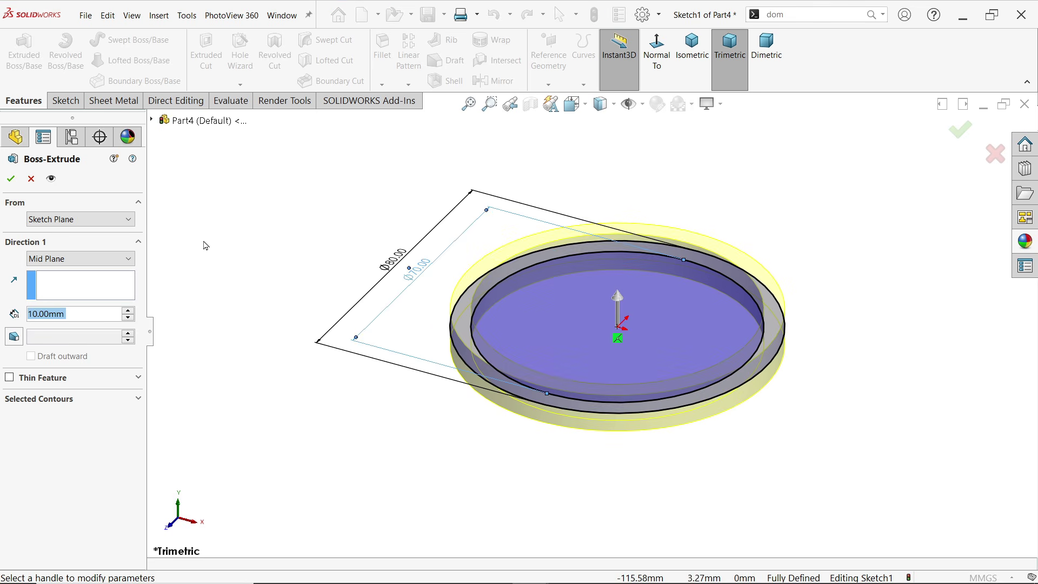
{"action": "left_click", "coordinate": [81, 259]}
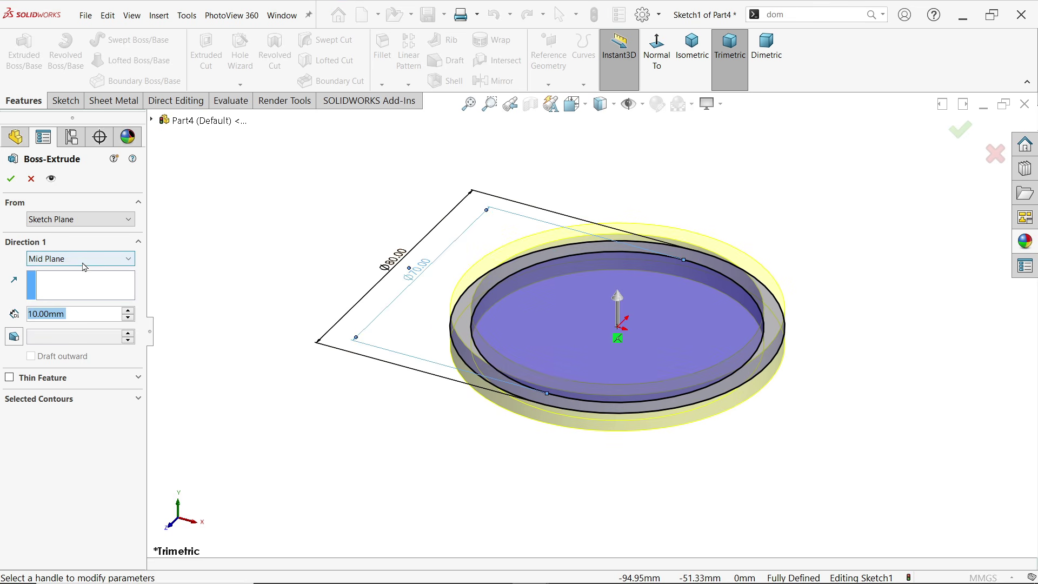
{"action": "left_click", "coordinate": [75, 316]}
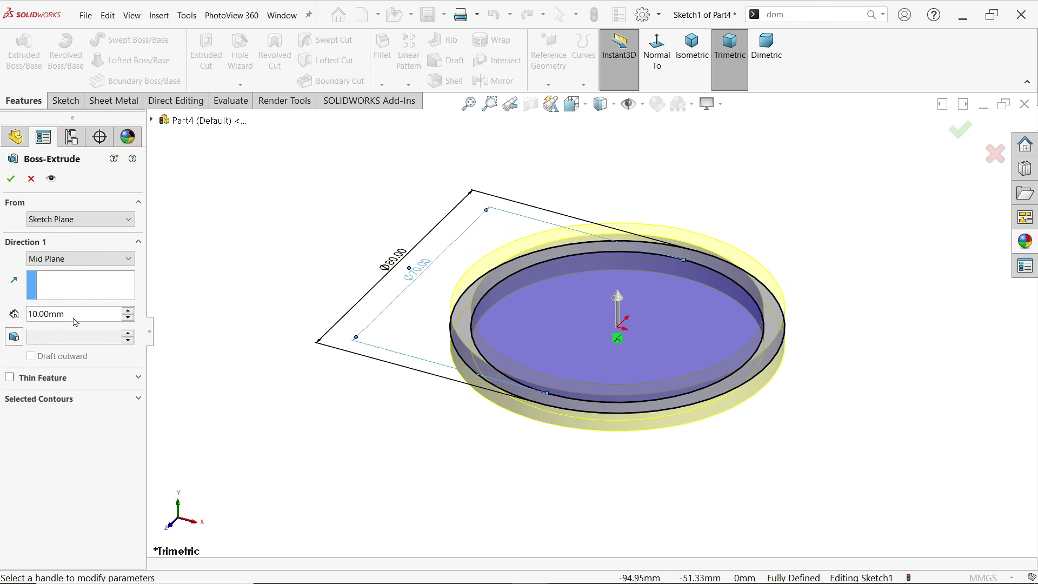
{"action": "left_click_drag", "start_coordinate": [74, 318], "coordinate": [8, 319]}
{"action": "type", "text": "110"}
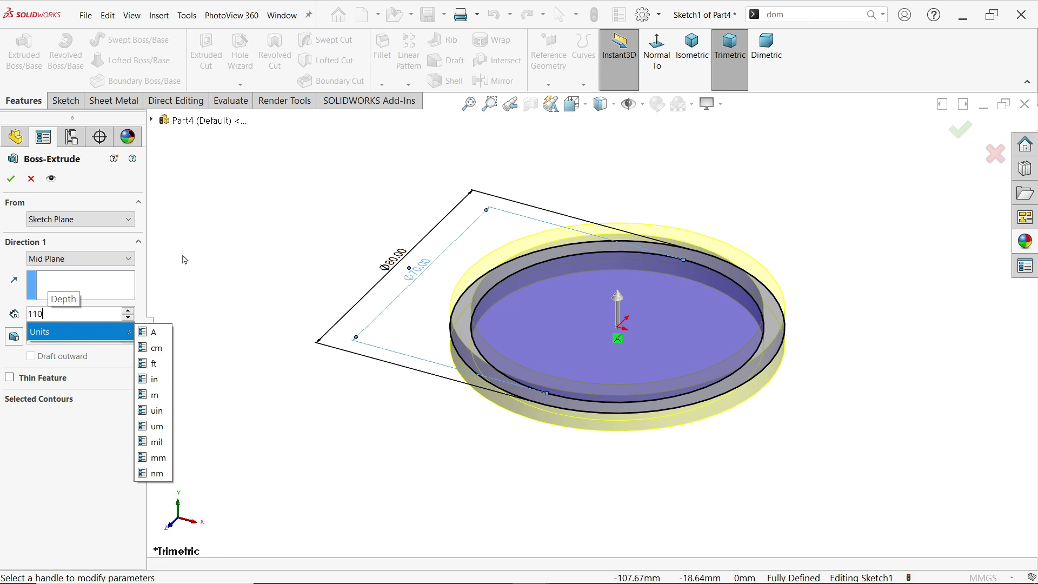
{"action": "key", "text": "Return"}
{"action": "left_click", "coordinate": [10, 180]}
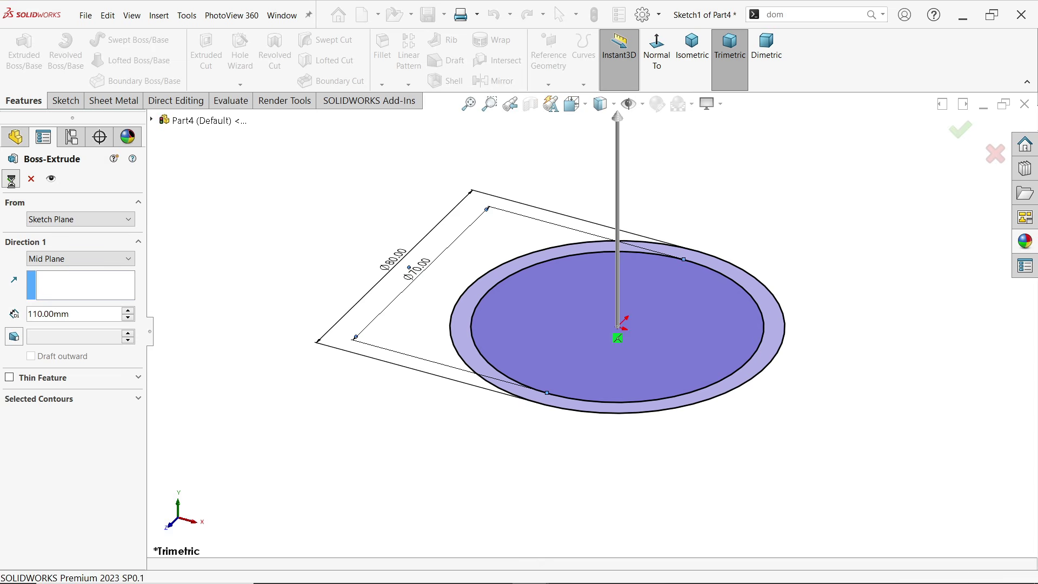
{"action": "key", "text": "f"}
{"action": "scroll", "coordinate": [651, 337], "scroll_direction": "down", "scroll_amount": 2}
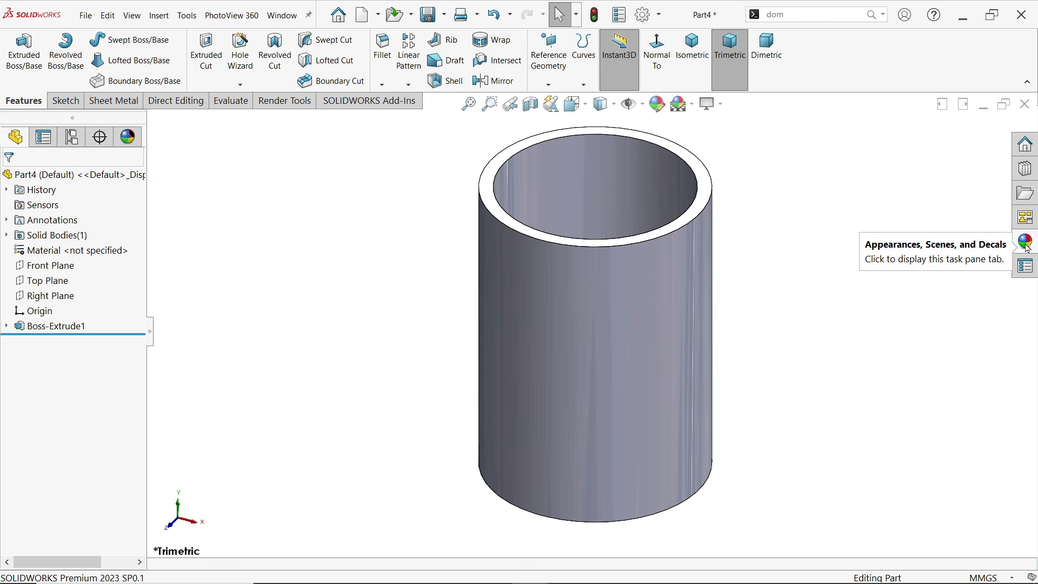
Apply a blue-violet colour from the standard swatches to the whole cover part
{"action": "left_click", "coordinate": [657, 104]}
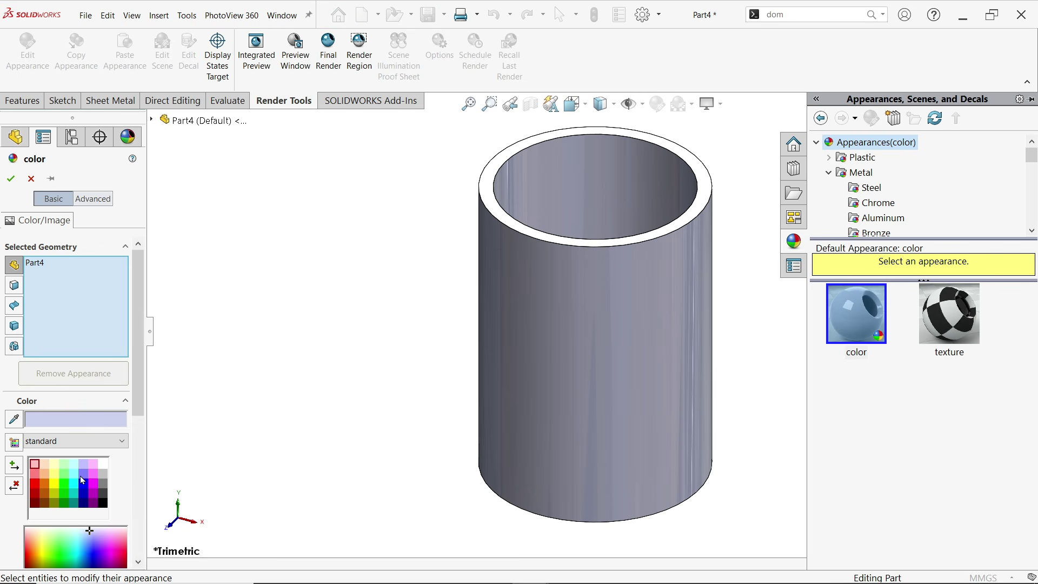
{"action": "left_click", "coordinate": [82, 475]}
{"action": "left_click", "coordinate": [10, 179]}
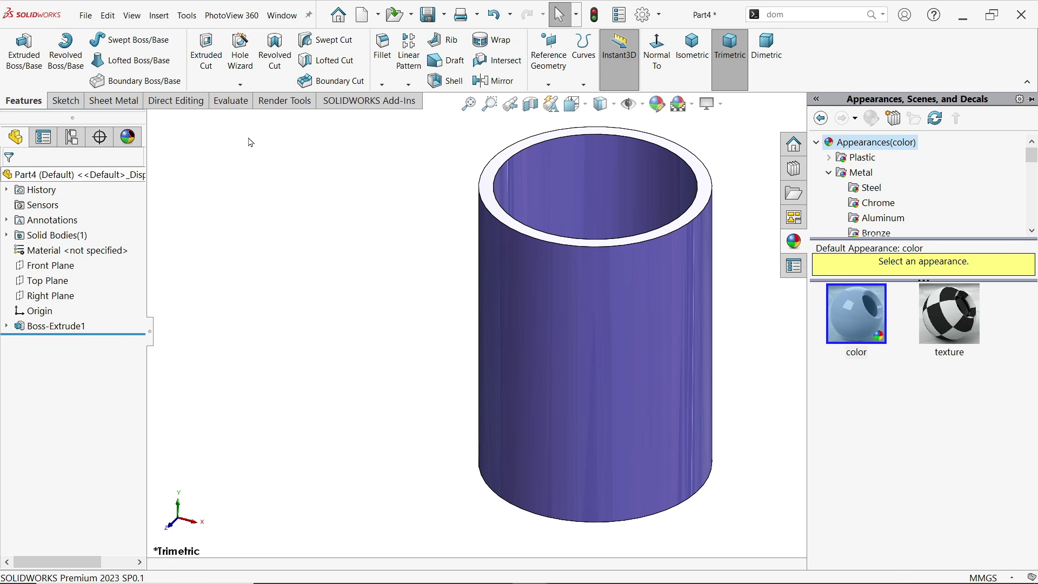
Save the part as 4.cover in the 90 degree V TWIN ENGINE folder
{"action": "left_click", "coordinate": [429, 16]}
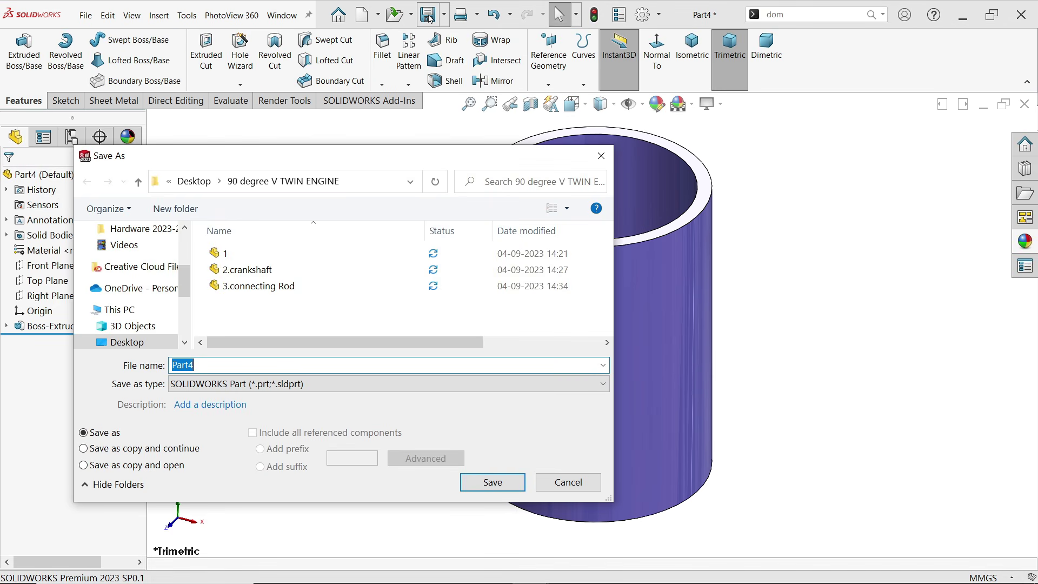
{"action": "type", "text": "4.cover"}
{"action": "left_click", "coordinate": [487, 482]}
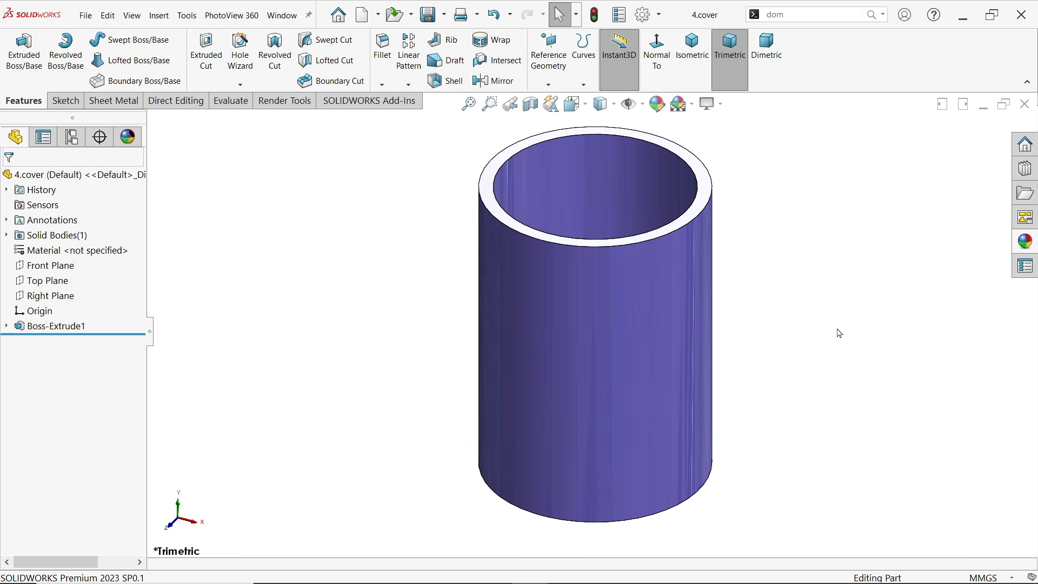
Create a new assembly without inserting a component and apply the Plain White scene
{"action": "left_click", "coordinate": [86, 15]}
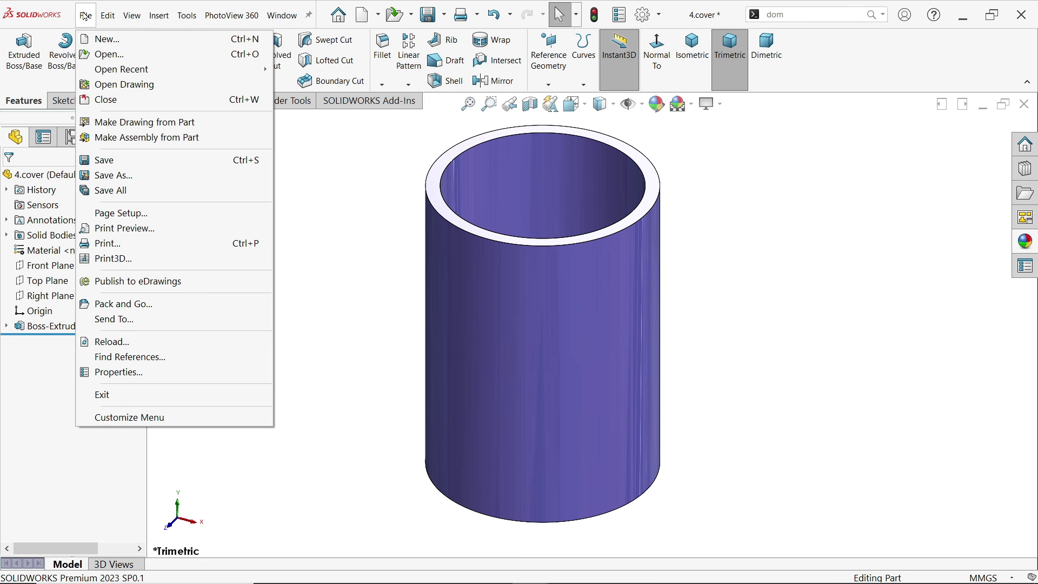
{"action": "left_click", "coordinate": [92, 38]}
{"action": "left_click", "coordinate": [401, 284]}
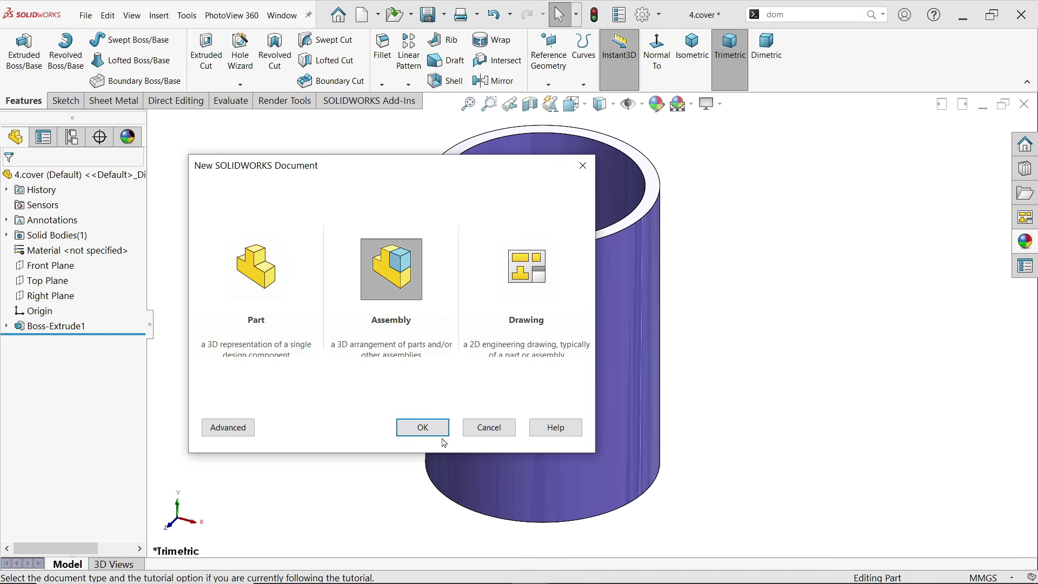
{"action": "left_click", "coordinate": [427, 429]}
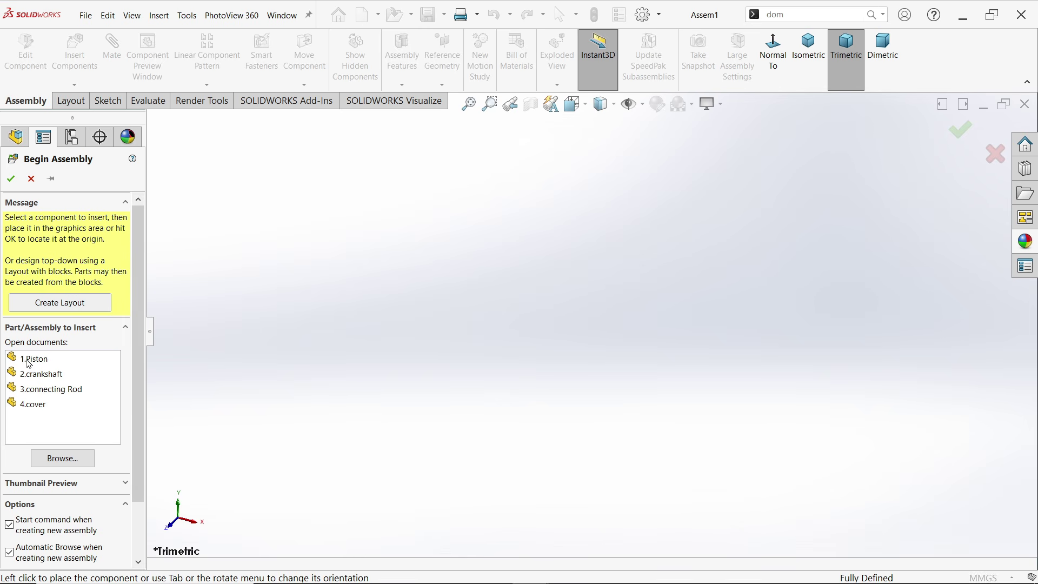
{"action": "left_click", "coordinate": [31, 178]}
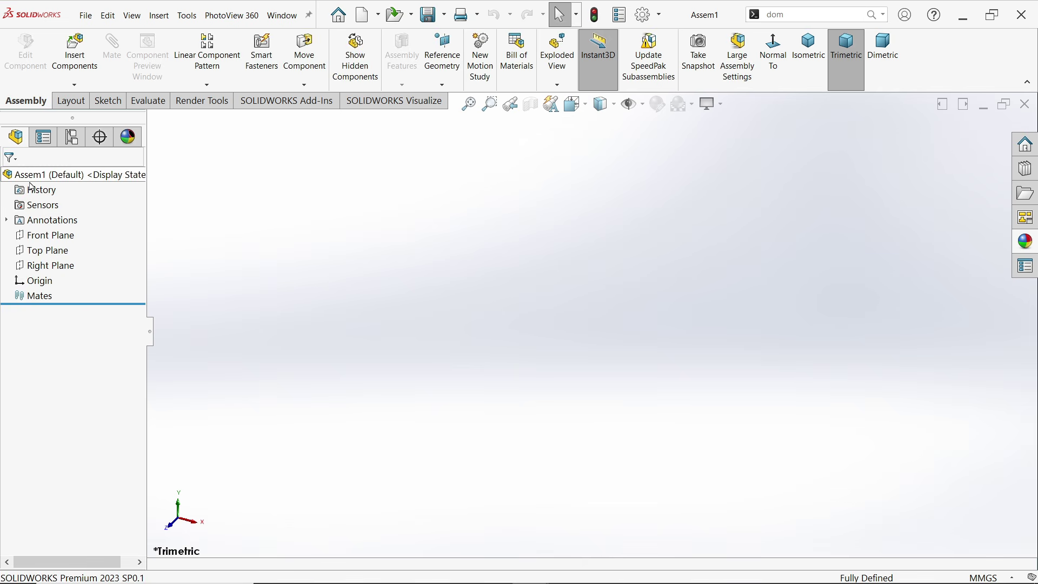
{"action": "left_click", "coordinate": [692, 104]}
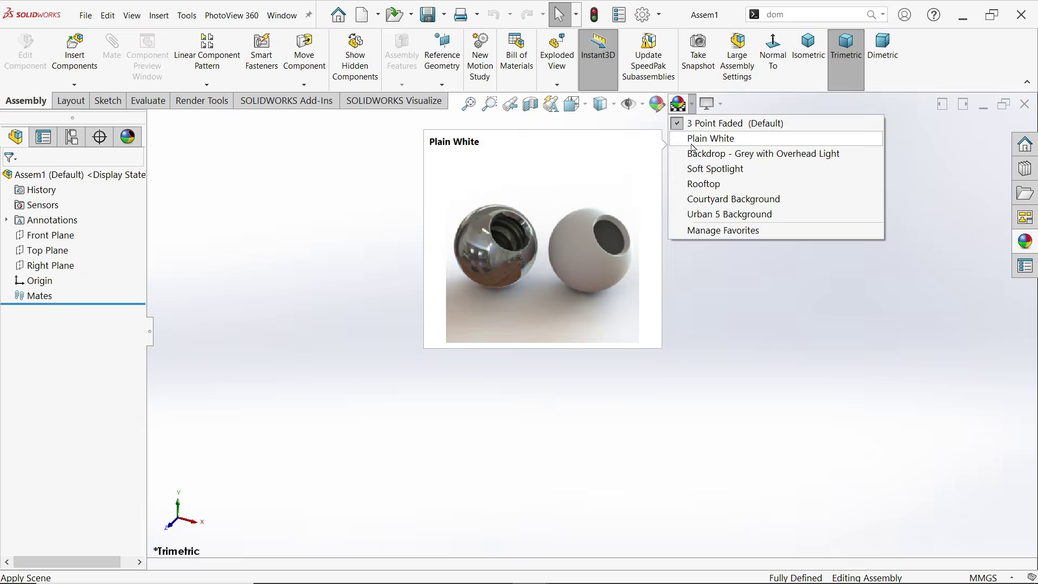
{"action": "left_click", "coordinate": [700, 144]}
Switch to the reference drawing image, examine the assembled engine's layout and distances, and return to SOLIDWORKS
{"action": "key", "text": "alt+Tab"}
{"action": "scroll", "coordinate": [812, 250], "scroll_direction": "up", "scroll_amount": 5}
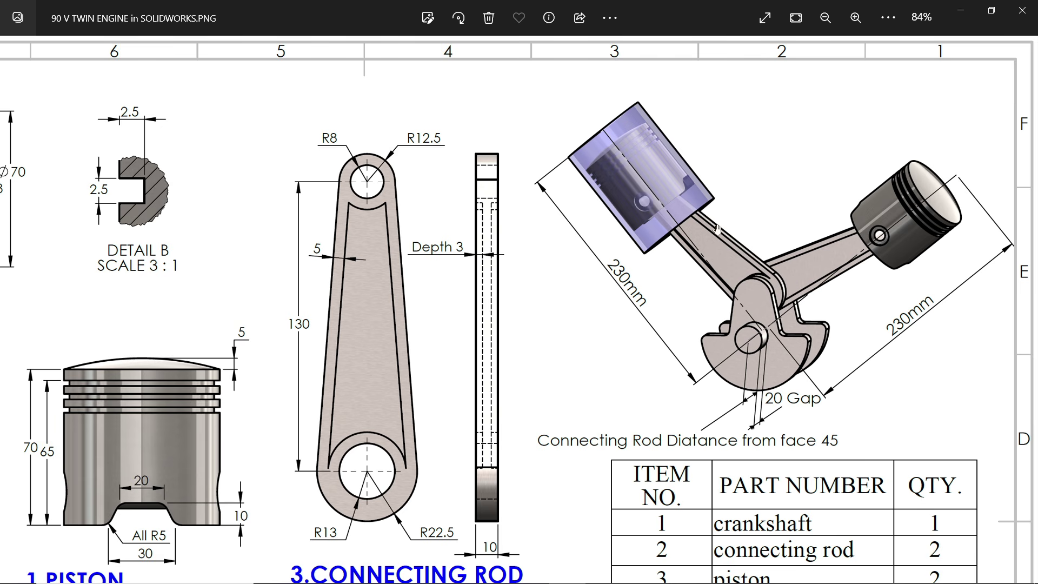
{"action": "left_click", "coordinate": [962, 11]}
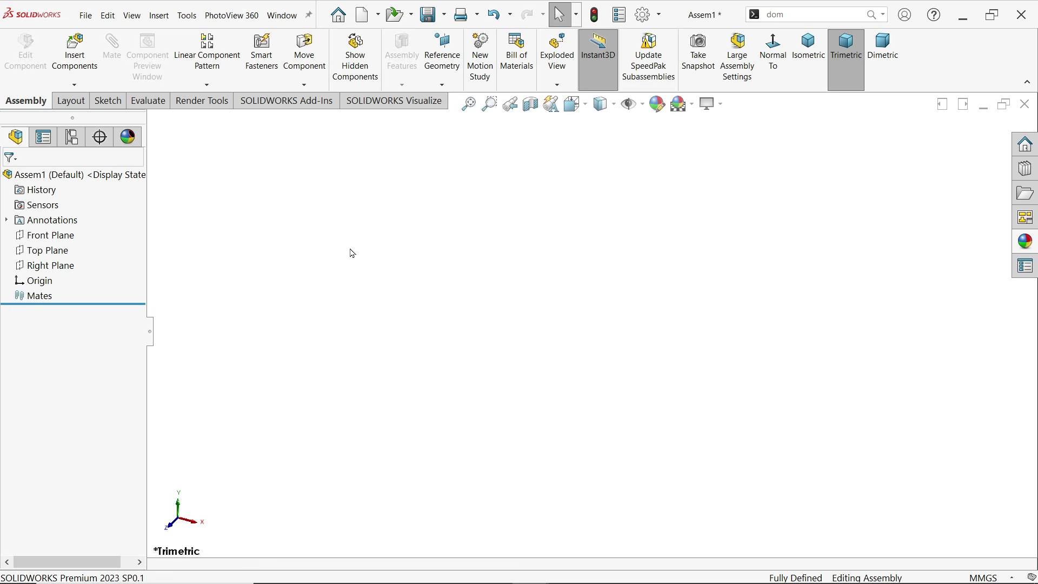
Sketch a horizontal centerline about 89.5 mm long on the Right Plane, running from the origin towards negative Z
{"action": "left_click", "coordinate": [50, 266]}
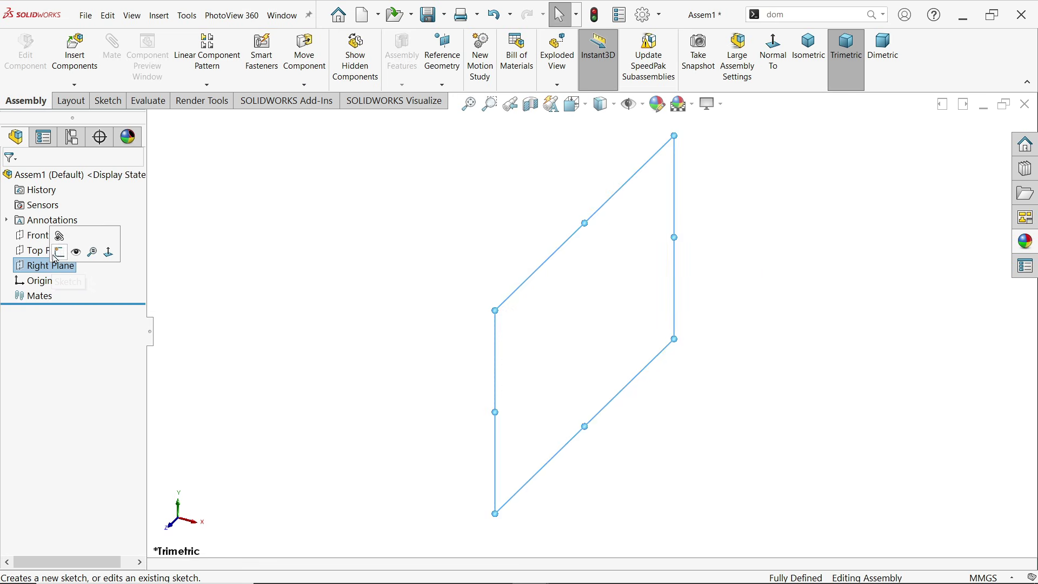
{"action": "left_click", "coordinate": [60, 252]}
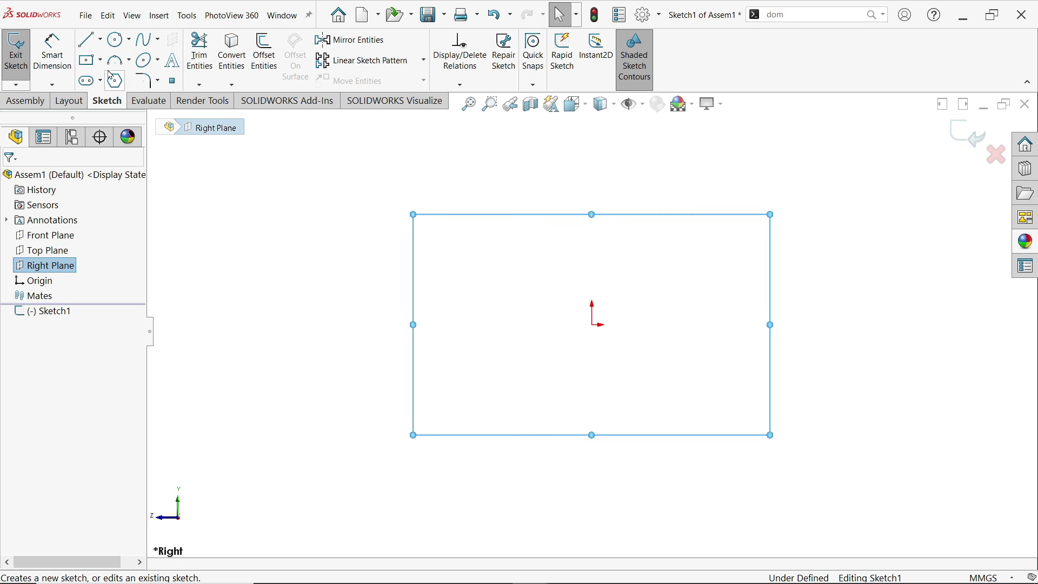
{"action": "left_click", "coordinate": [100, 38]}
{"action": "left_click", "coordinate": [96, 76]}
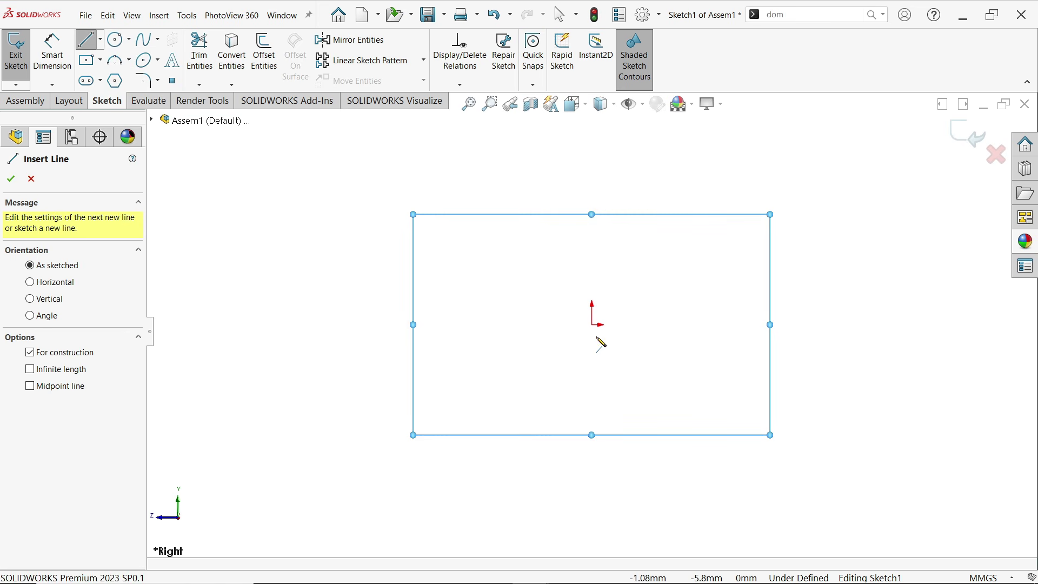
{"action": "left_click", "coordinate": [592, 325]}
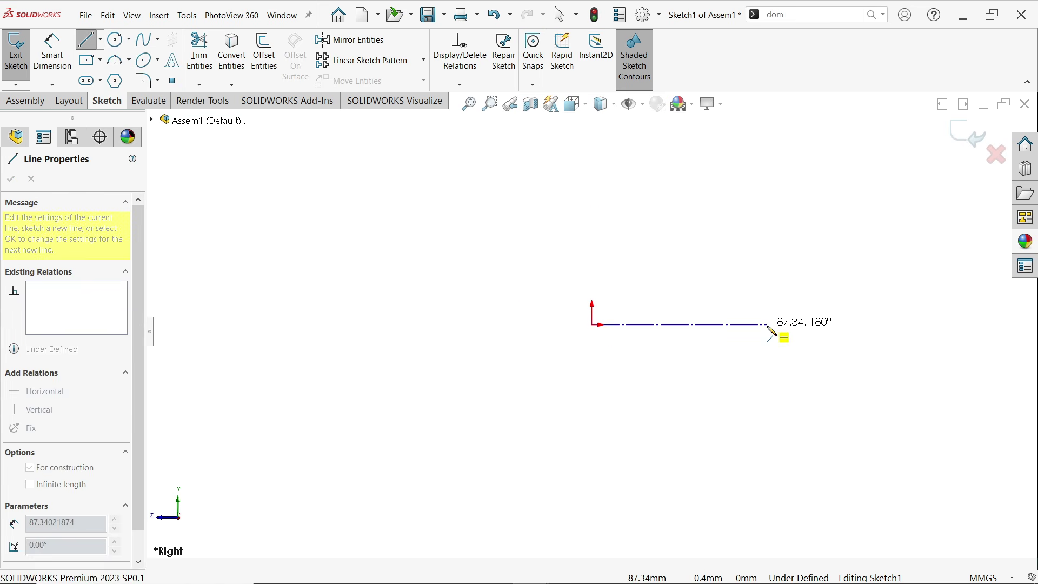
{"action": "left_click", "coordinate": [682, 325]}
{"action": "right_click", "coordinate": [772, 325]}
{"action": "left_click", "coordinate": [822, 287]}
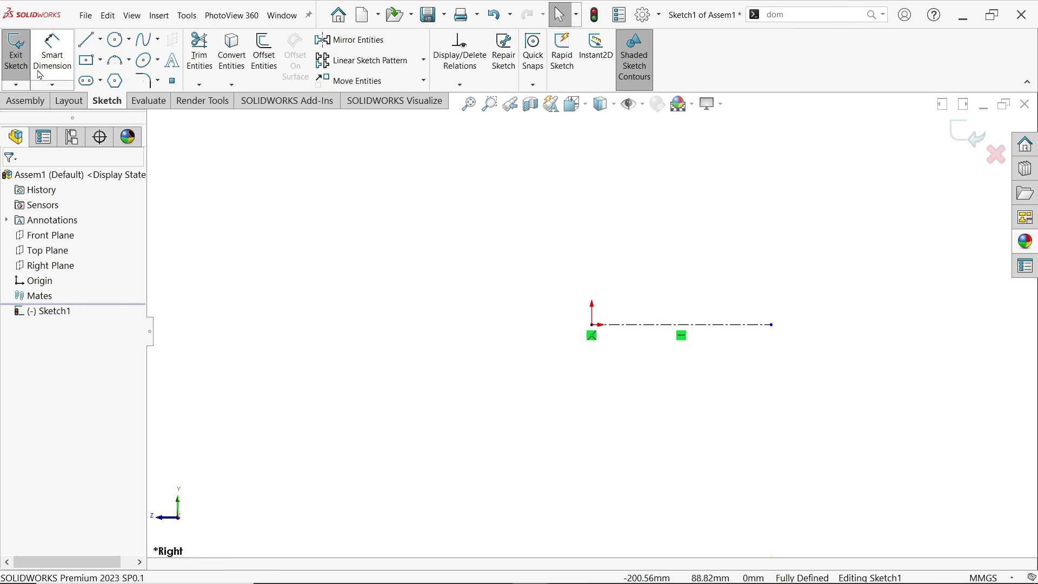
Dimension the horizontal centerline to 110 mm and exit the sketch
{"action": "left_click", "coordinate": [52, 52]}
{"action": "left_click", "coordinate": [679, 326]}
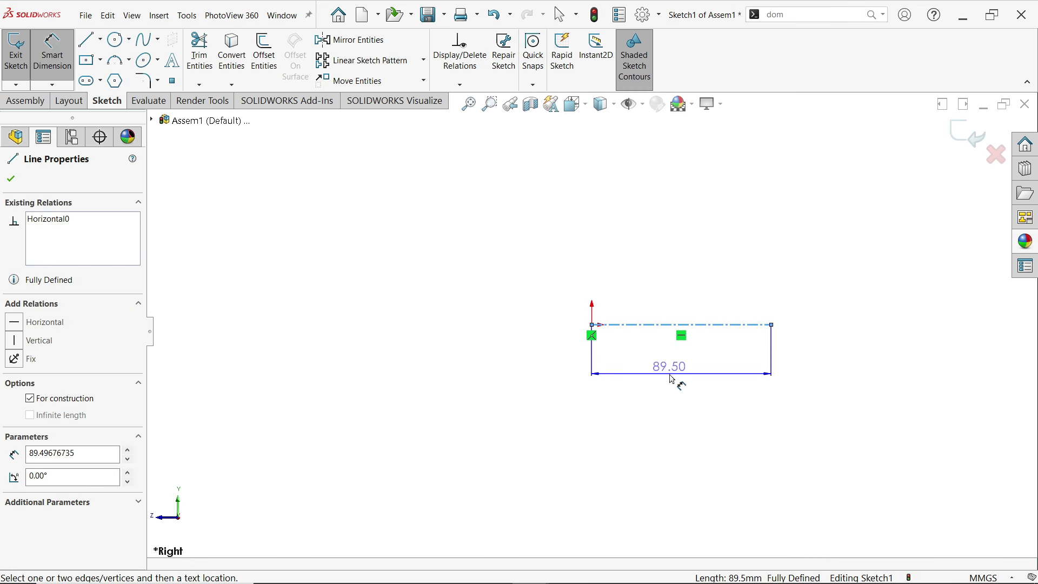
{"action": "left_click", "coordinate": [669, 368]}
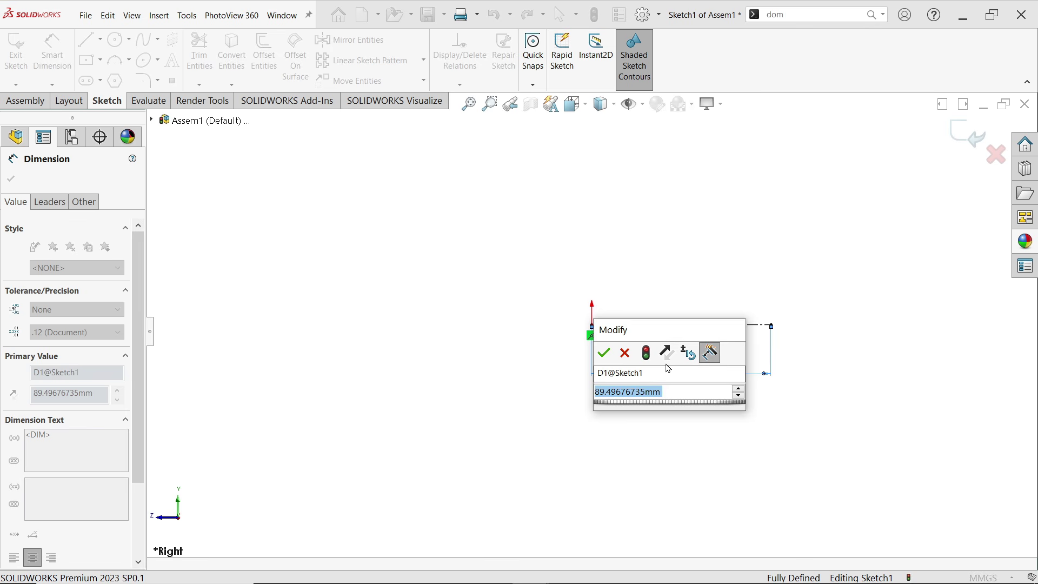
{"action": "type", "text": "110"}
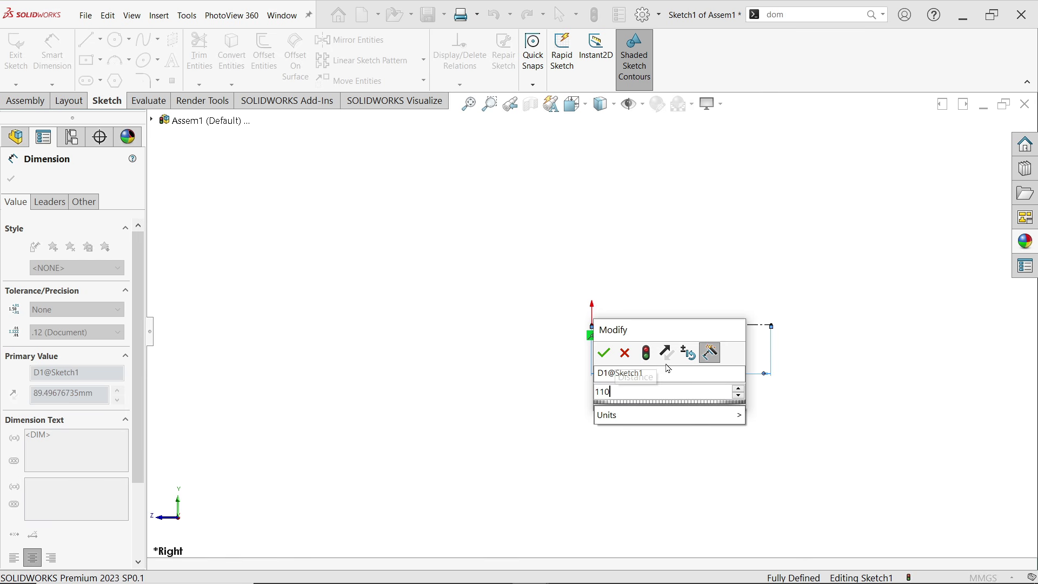
{"action": "left_click", "coordinate": [605, 354]}
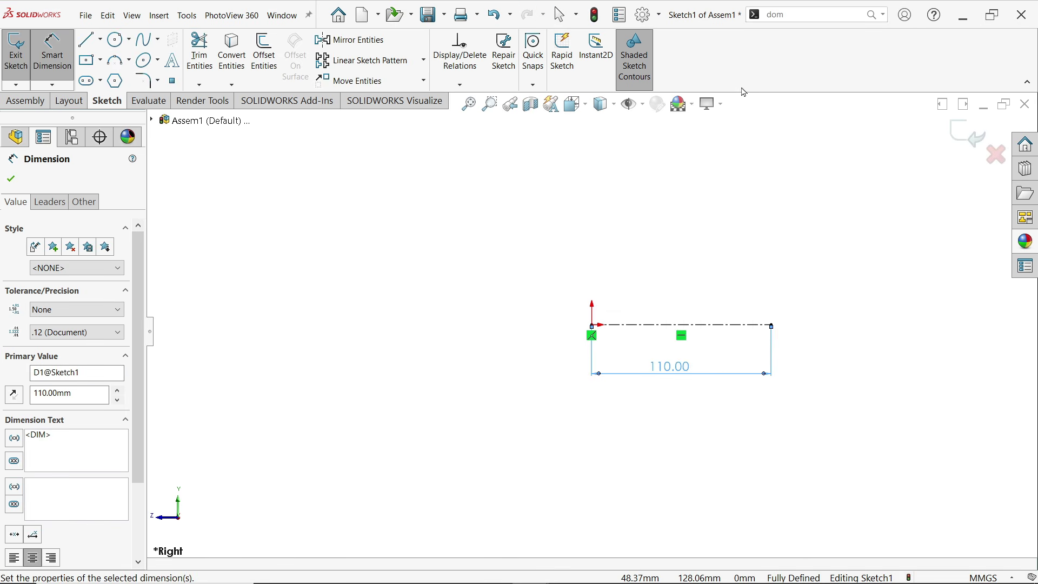
{"action": "left_click", "coordinate": [967, 136]}
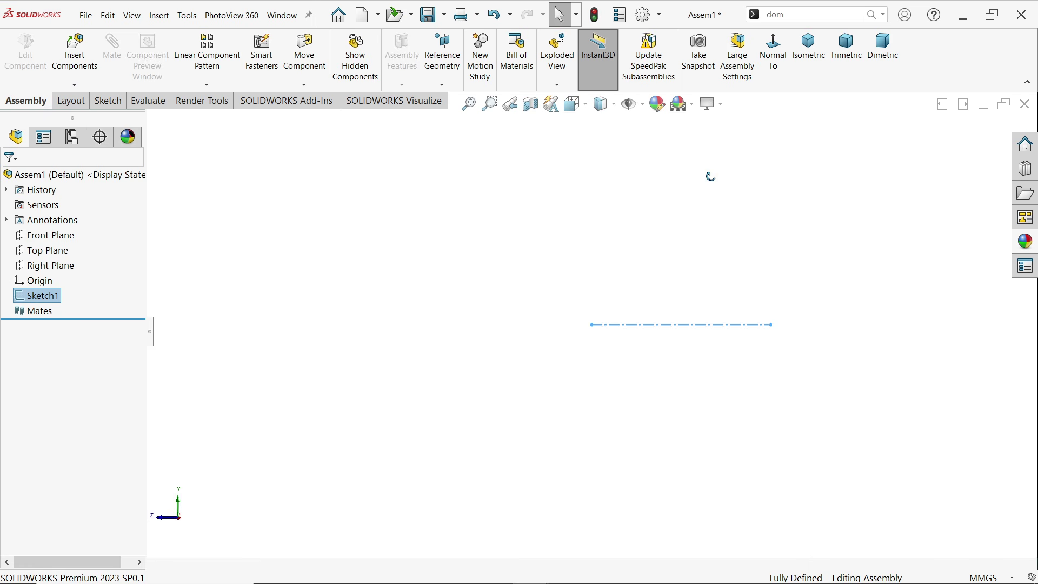
Create a reference plane offset 45 mm from the Front Plane, with the offset flipped towards the centerline
{"action": "mouse_move", "coordinate": [710, 174]}
{"action": "middle_mouse_down"}
{"action": "mouse_move", "coordinate": [747, 271]}
{"action": "mouse_move", "coordinate": [761, 260]}
{"action": "middle_mouse_up"}
{"action": "left_click", "coordinate": [258, 193]}
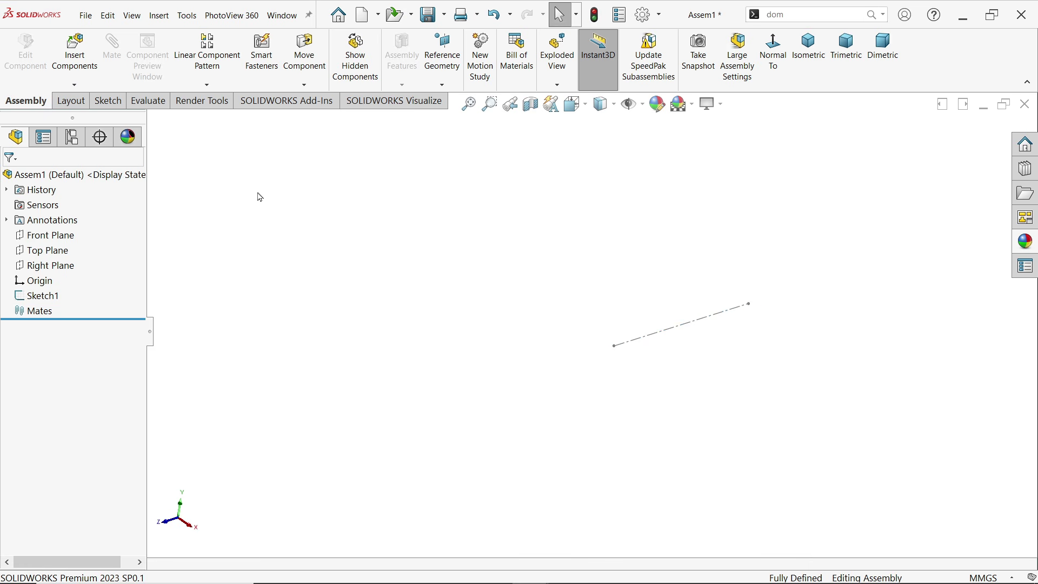
{"action": "left_click", "coordinate": [442, 85]}
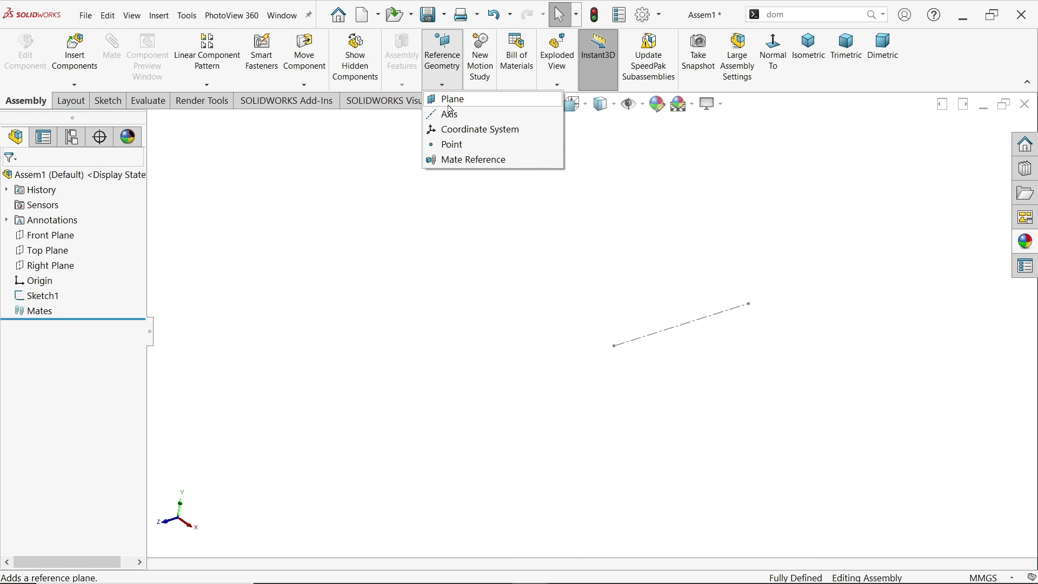
{"action": "left_click", "coordinate": [455, 102]}
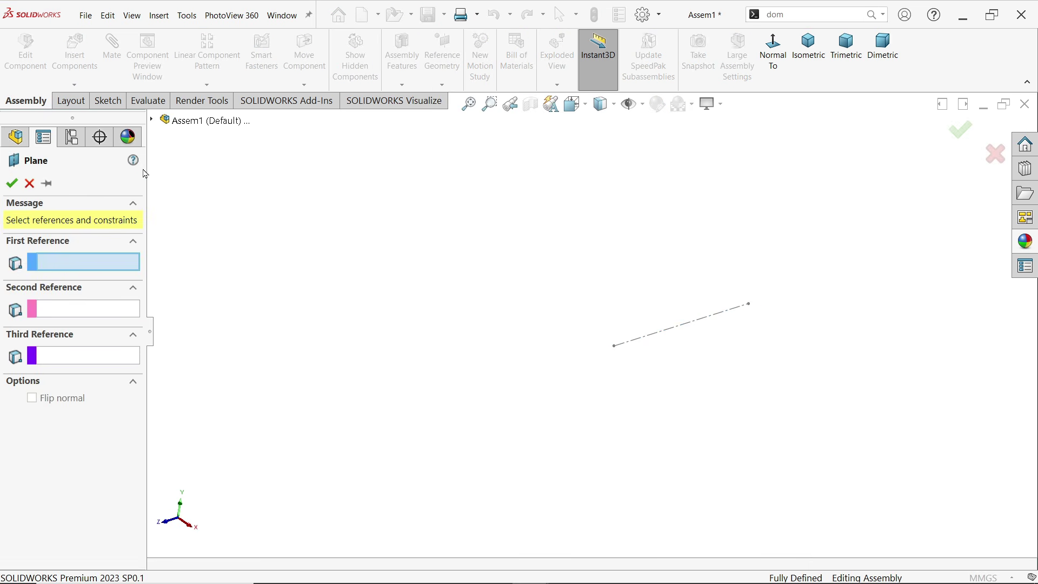
{"action": "left_click", "coordinate": [152, 120]}
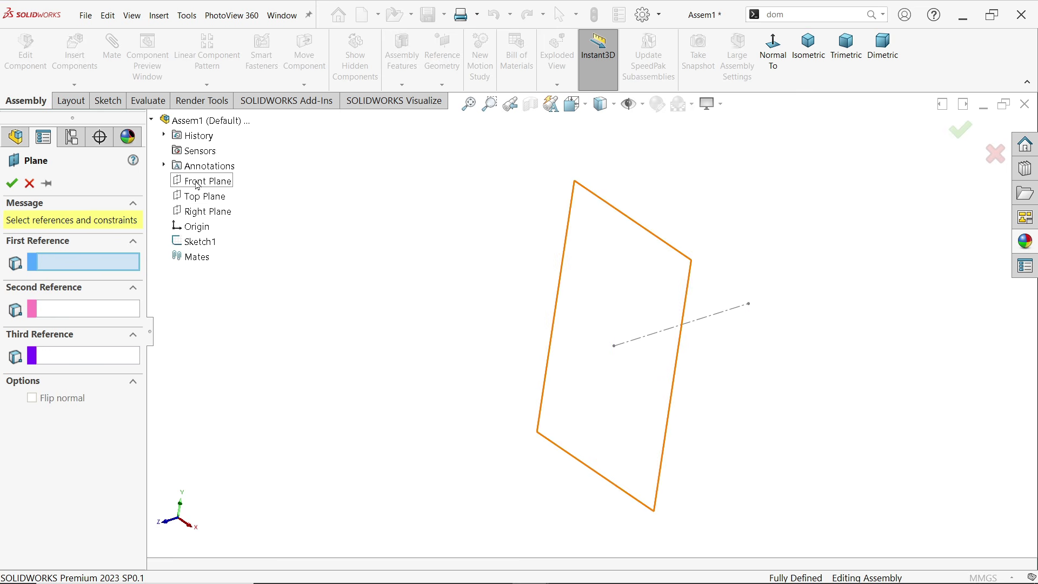
{"action": "left_click", "coordinate": [198, 186]}
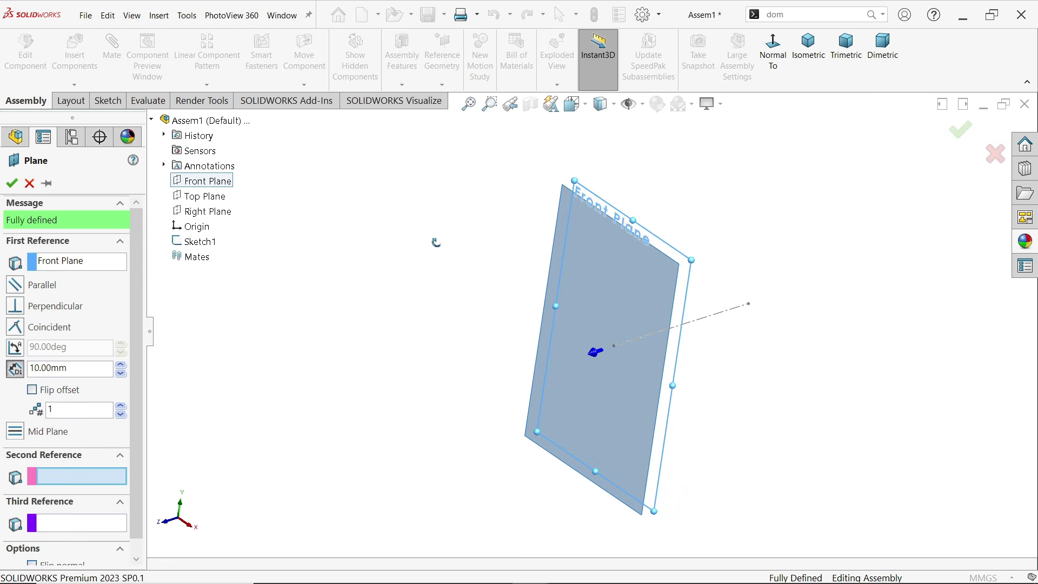
{"action": "mouse_move", "coordinate": [435, 242]}
{"action": "middle_mouse_down"}
{"action": "mouse_move", "coordinate": [402, 234]}
{"action": "mouse_move", "coordinate": [426, 234]}
{"action": "middle_mouse_up"}
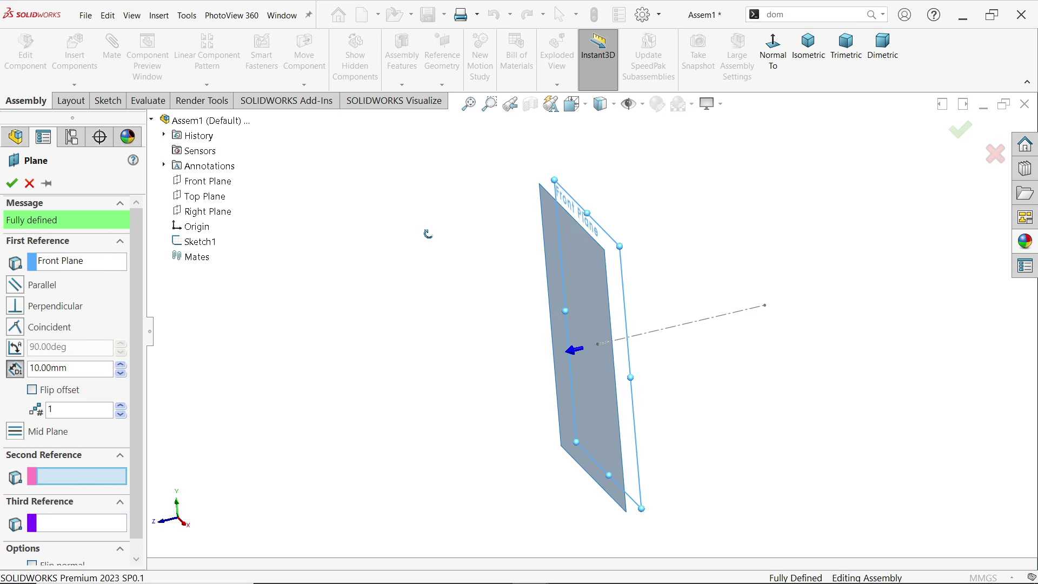
{"action": "left_click", "coordinate": [74, 369]}
{"action": "type", "text": "45"}
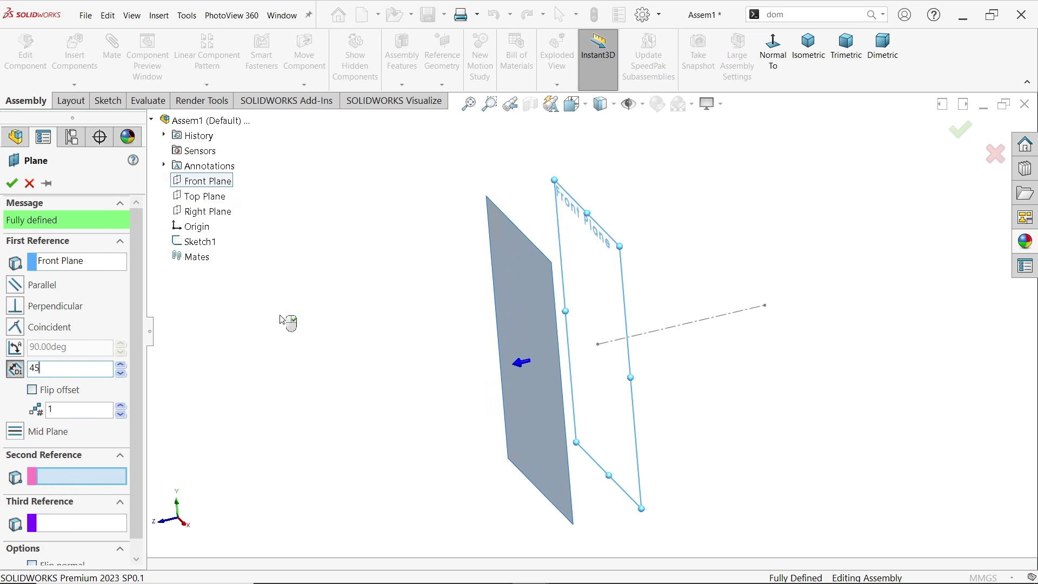
{"action": "key", "text": "Return"}
{"action": "left_click", "coordinate": [31, 390]}
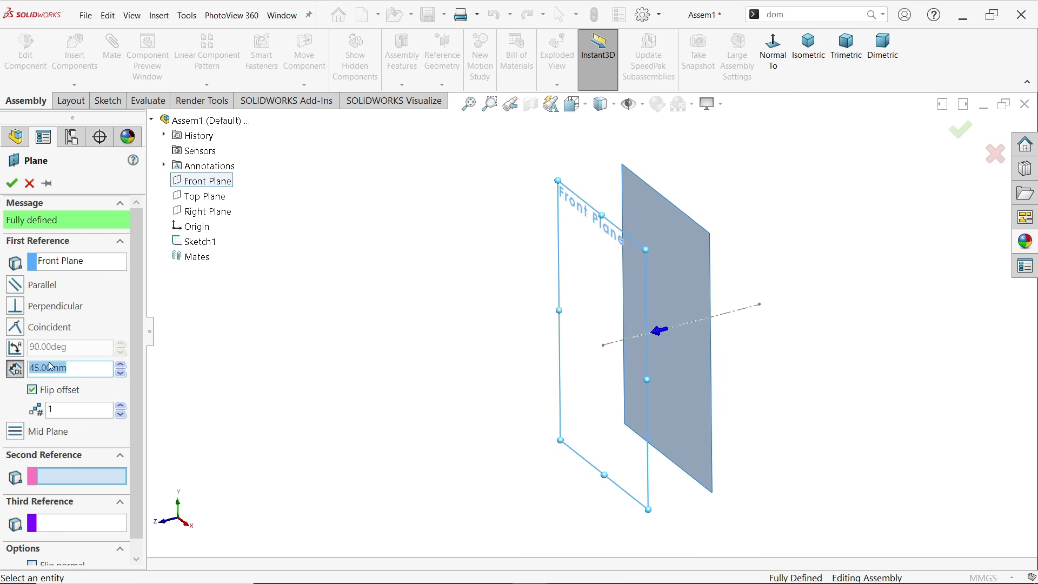
{"action": "left_click", "coordinate": [11, 184]}
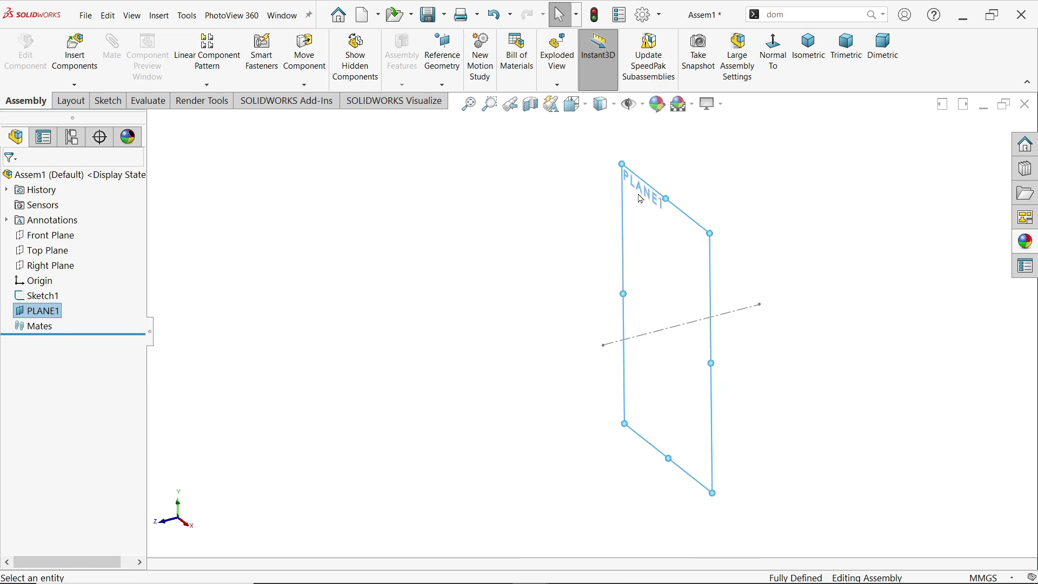
Start a sketch on the new offset plane and draw a centerline from the origin diagonally up to the left
{"action": "left_click", "coordinate": [108, 100]}
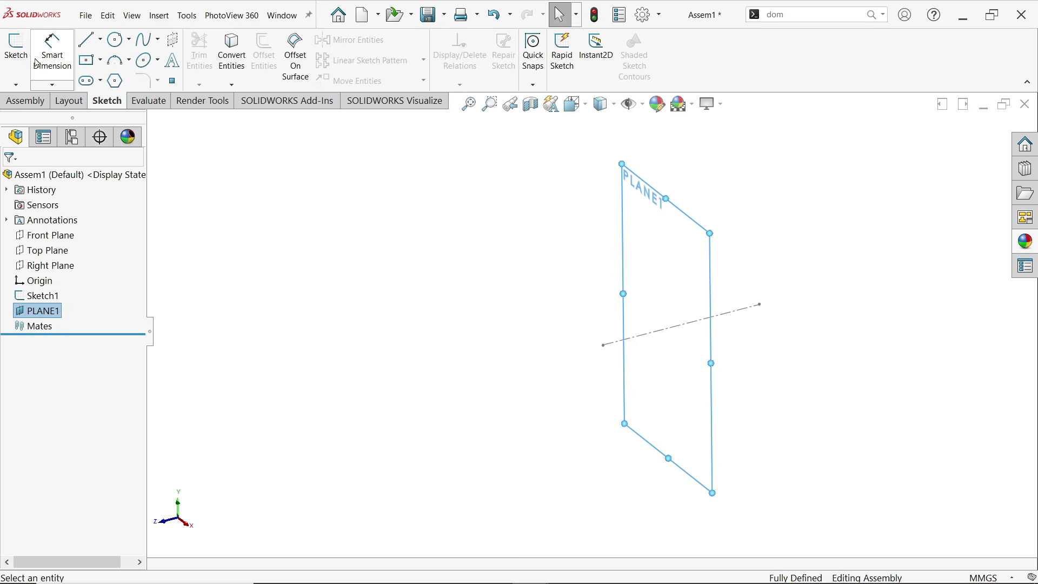
{"action": "left_click", "coordinate": [16, 49]}
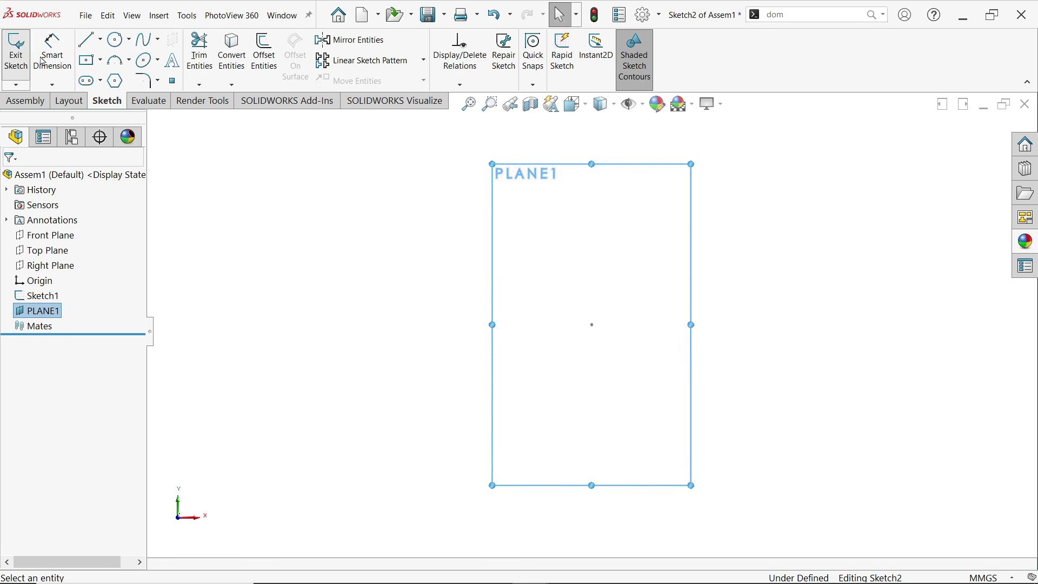
{"action": "left_click", "coordinate": [101, 41]}
{"action": "left_click", "coordinate": [110, 72]}
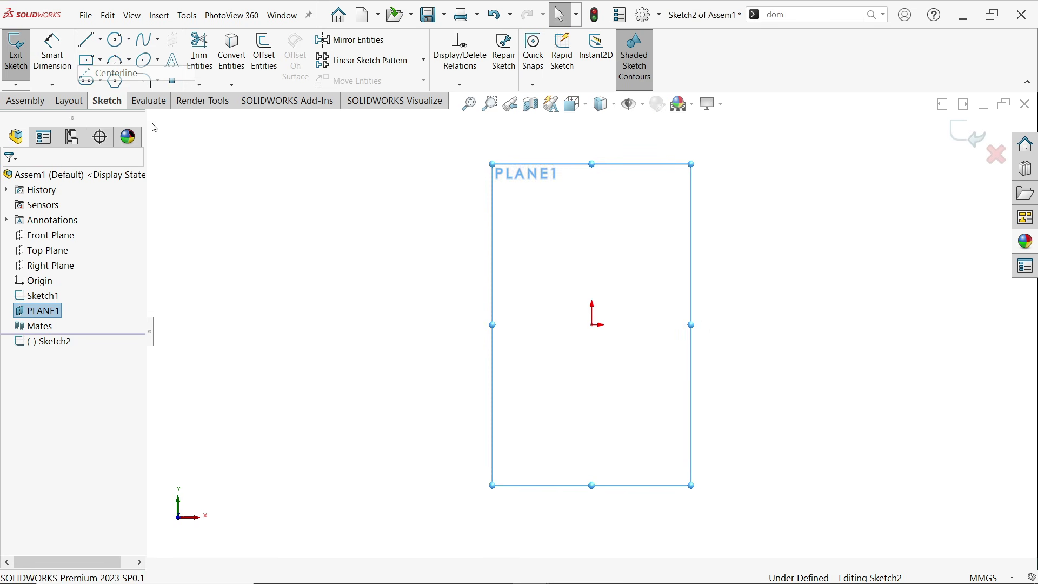
{"action": "left_click", "coordinate": [592, 325]}
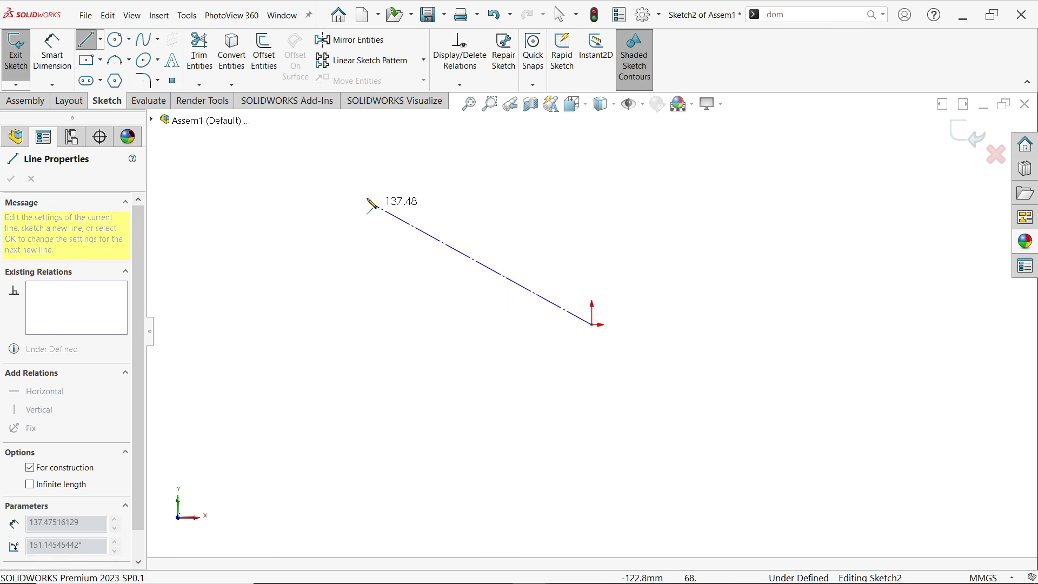
{"action": "left_click", "coordinate": [381, 152]}
{"action": "right_click", "coordinate": [366, 213]}
{"action": "left_click", "coordinate": [379, 234]}
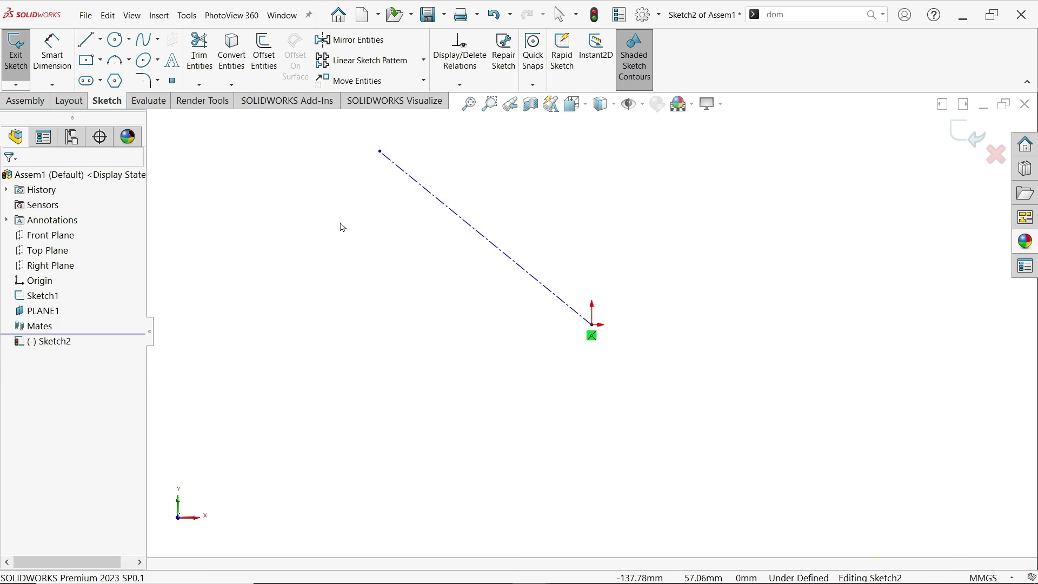
Dimension the diagonal centerline's length to 230 mm
{"action": "left_click", "coordinate": [53, 58]}
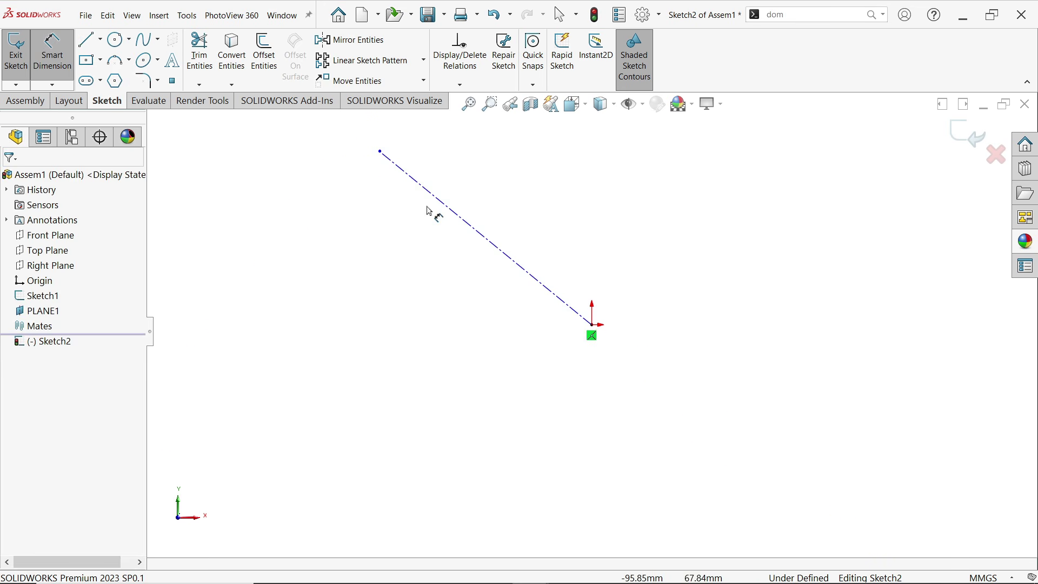
{"action": "left_click", "coordinate": [477, 232]}
{"action": "left_click", "coordinate": [448, 267]}
{"action": "type", "text": "230"}
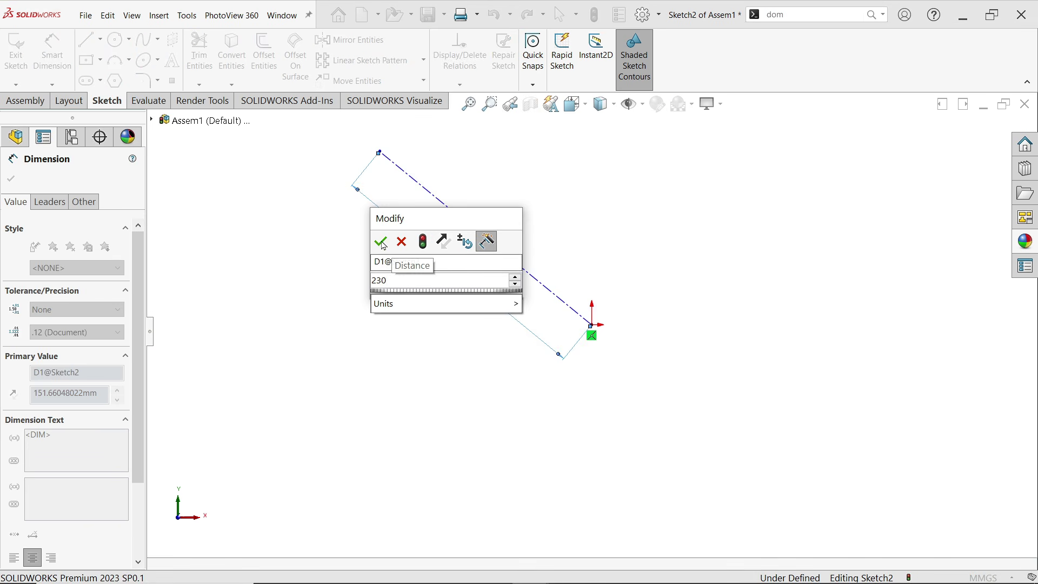
{"action": "left_click", "coordinate": [382, 242]}
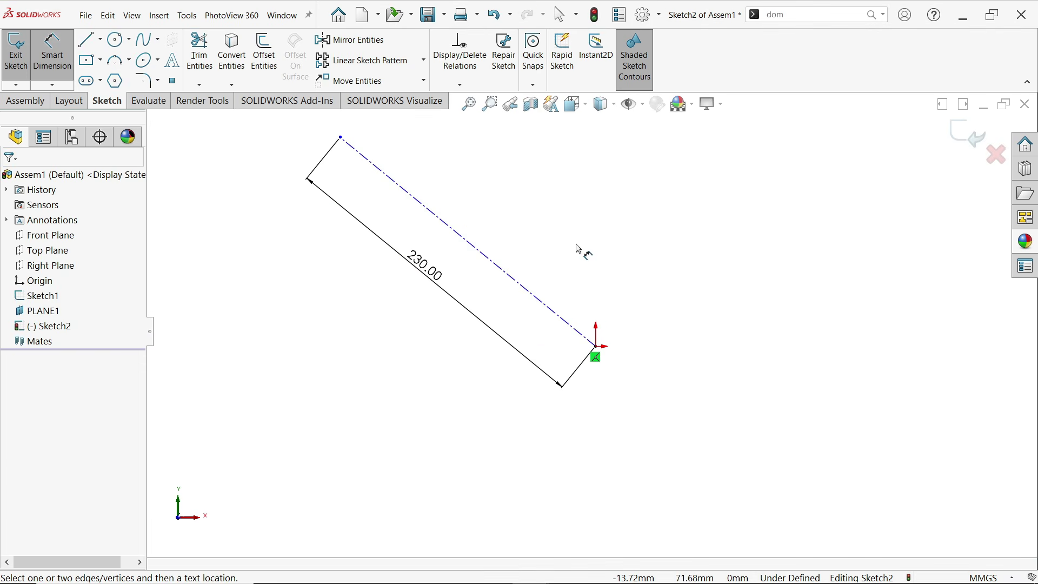
{"action": "left_click", "coordinate": [564, 325]}
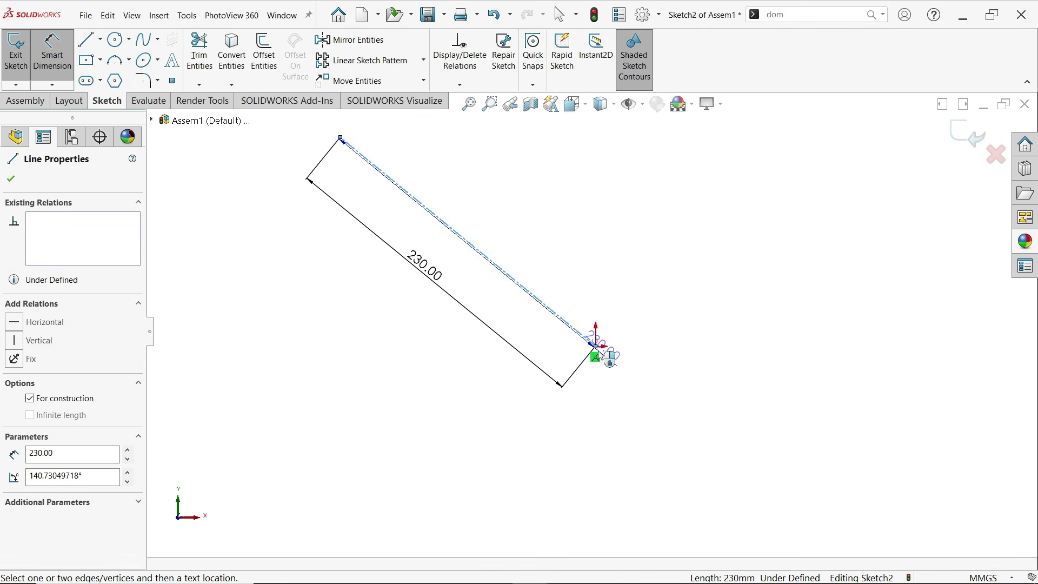
{"action": "left_click", "coordinate": [600, 342]}
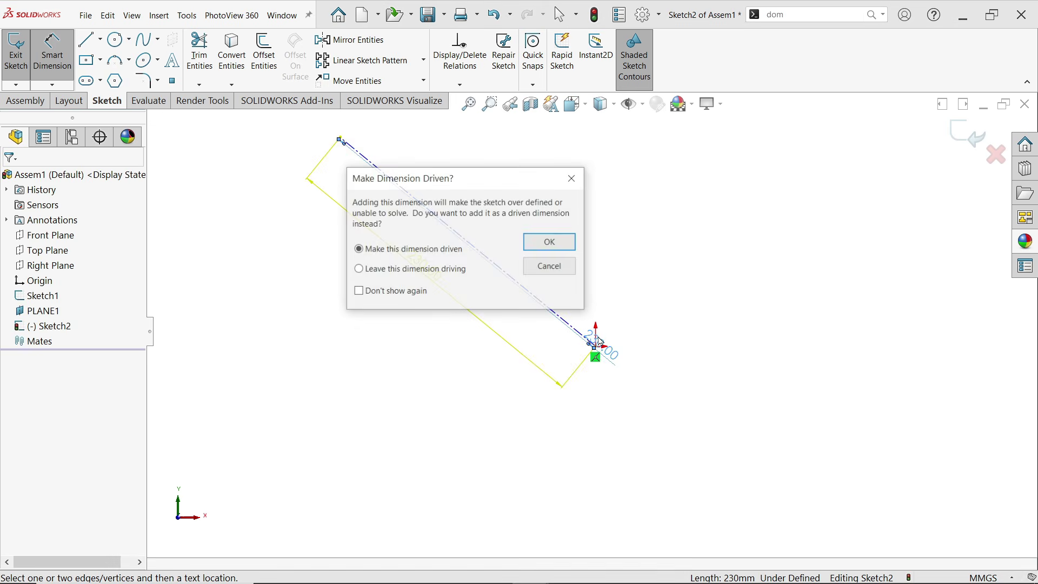
{"action": "left_click", "coordinate": [574, 178]}
Dimension the angle between the diagonal centerline and the vertical through the origin to 45° and exit the sketch
{"action": "scroll", "coordinate": [607, 317], "scroll_direction": "down", "scroll_amount": 3}
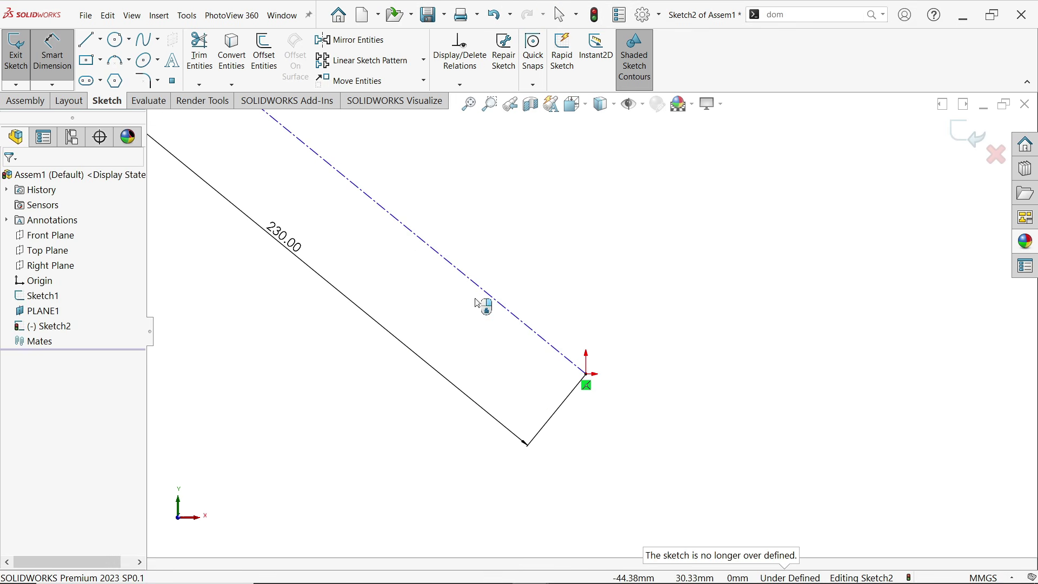
{"action": "left_click", "coordinate": [531, 329]}
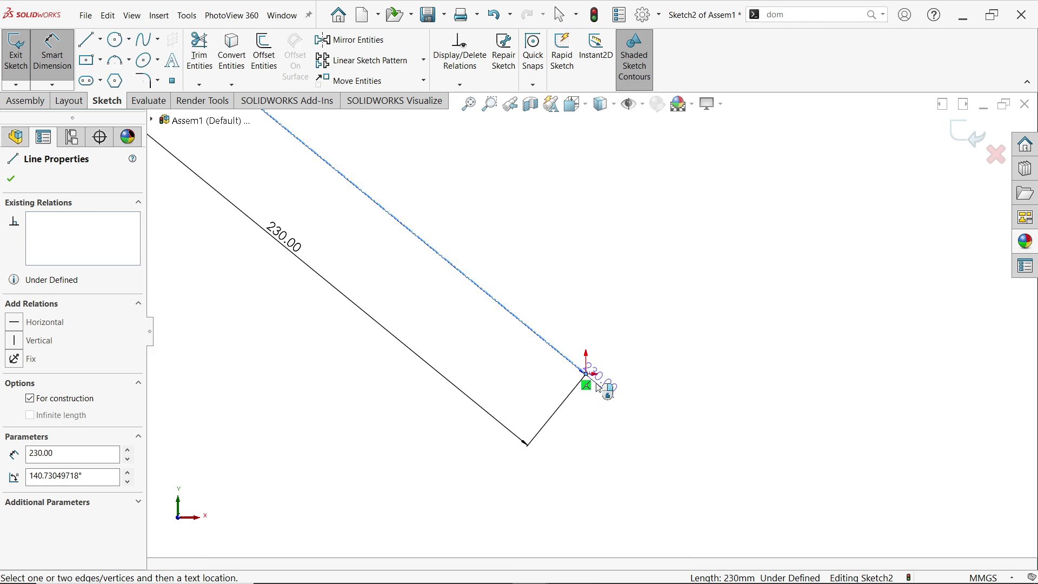
{"action": "left_click", "coordinate": [587, 374]}
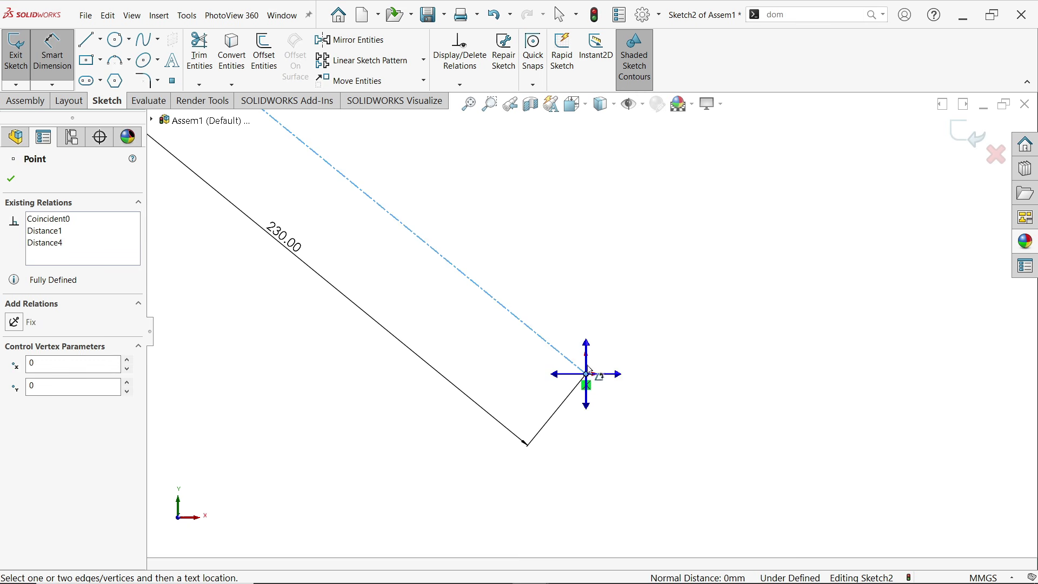
{"action": "left_click", "coordinate": [587, 347]}
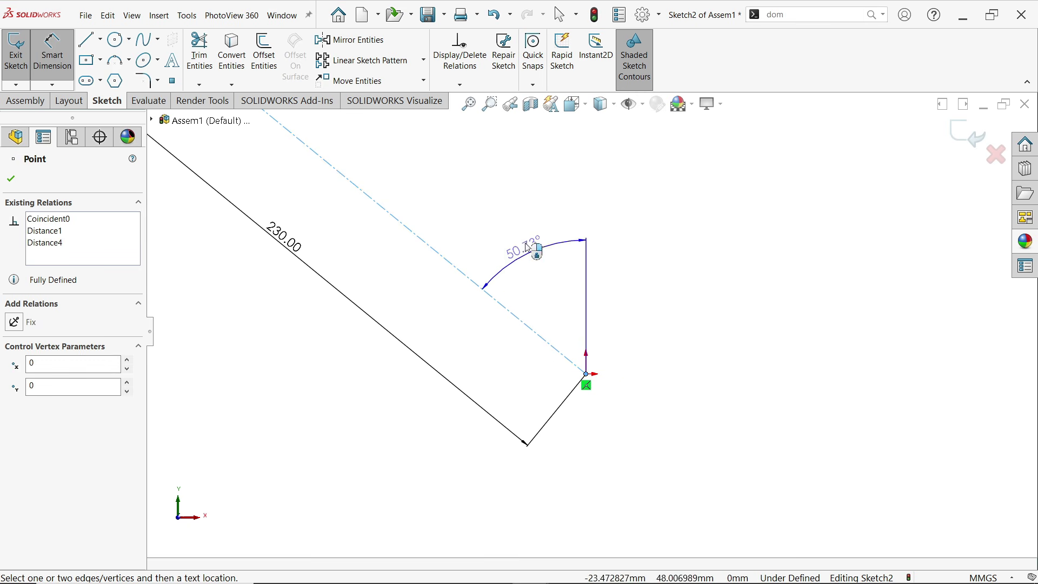
{"action": "left_click", "coordinate": [518, 230]}
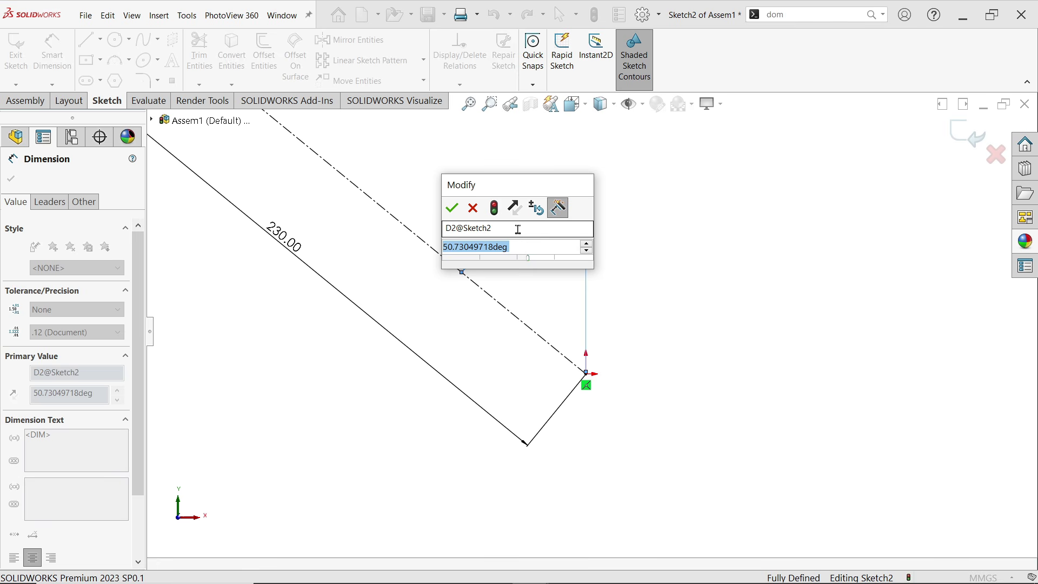
{"action": "type", "text": "45"}
{"action": "left_click", "coordinate": [452, 207]}
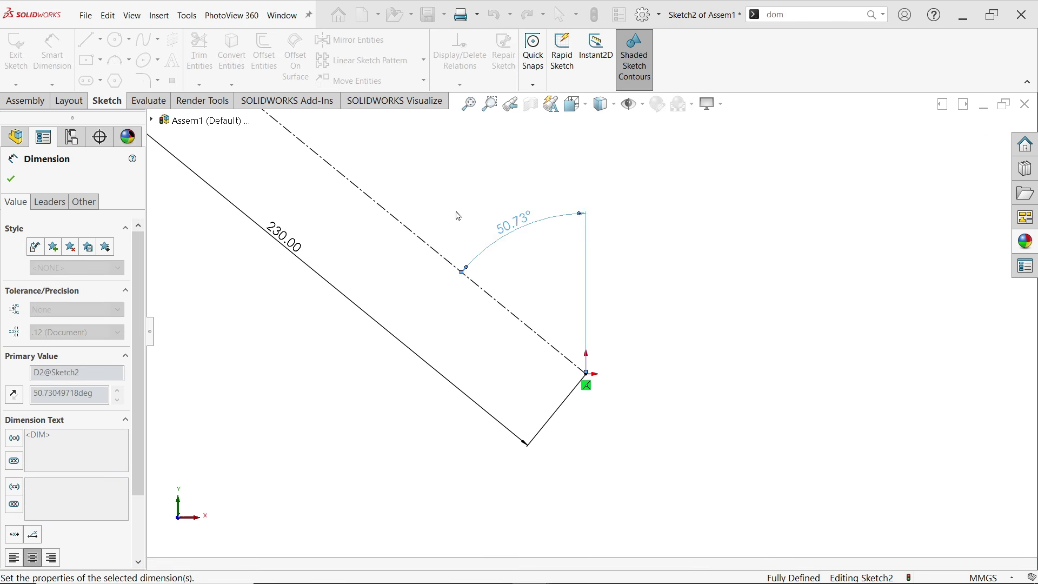
{"action": "scroll", "coordinate": [611, 248], "scroll_direction": "up", "scroll_amount": 3}
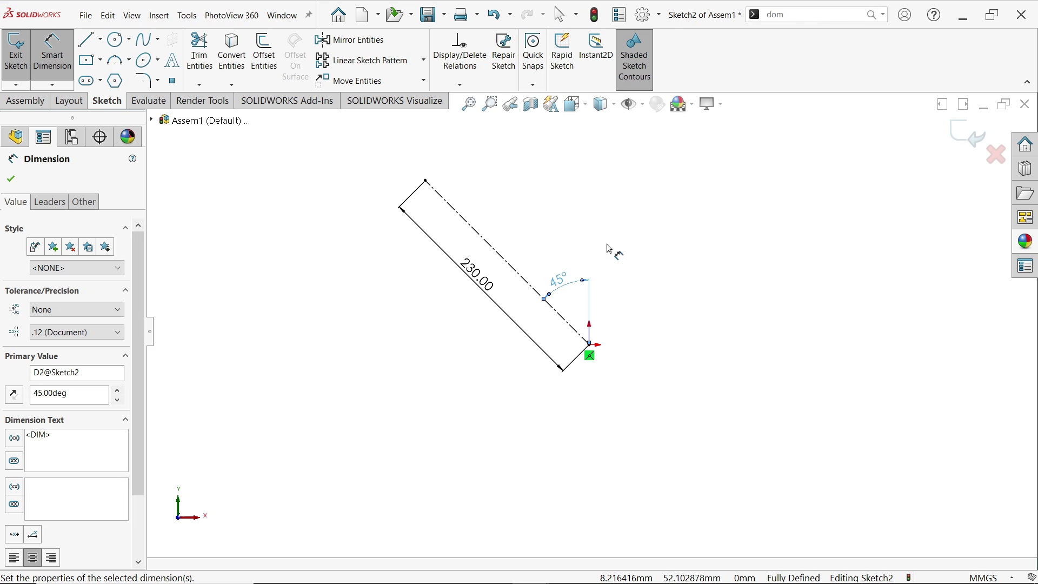
{"action": "left_click", "coordinate": [968, 136]}
Create a reference plane offset 20 mm from PLANE1, with the offset flipped away from the Front Plane
{"action": "middle_click_drag", "start_coordinate": [816, 220], "coordinate": [740, 317]}
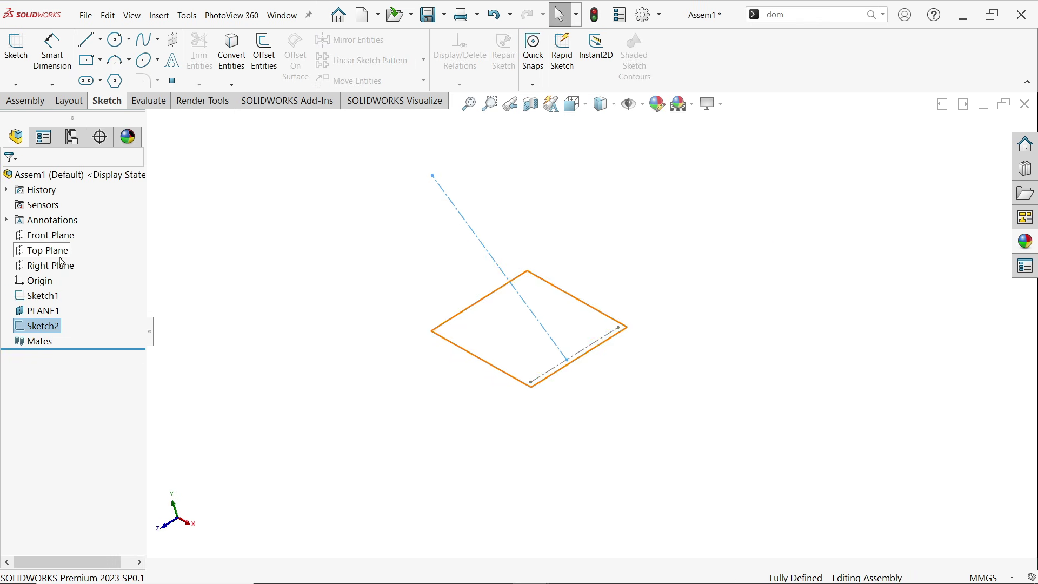
{"action": "left_click", "coordinate": [179, 237]}
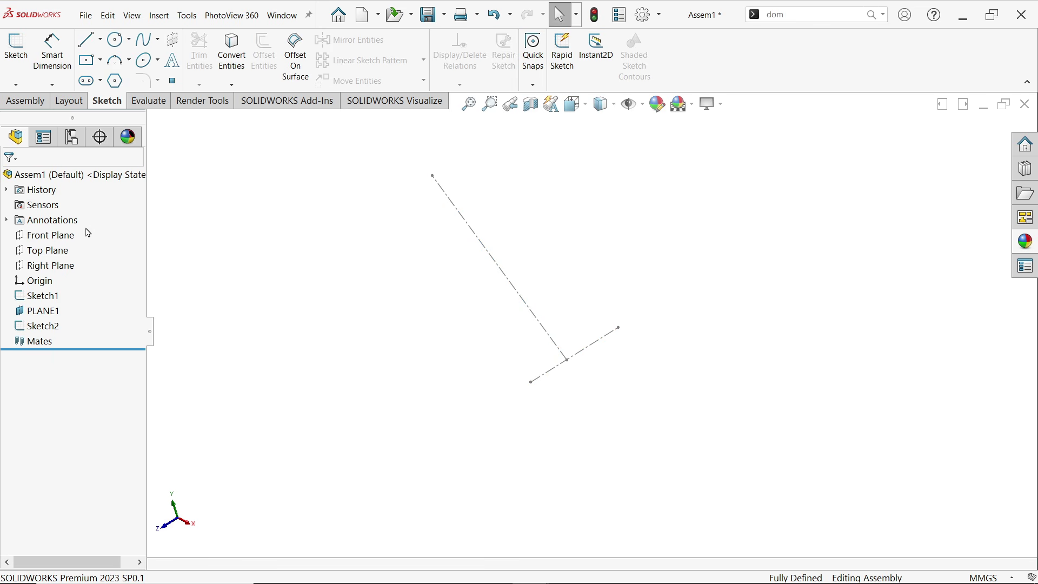
{"action": "left_click", "coordinate": [59, 238]}
{"action": "mouse_move", "coordinate": [260, 227]}
{"action": "middle_mouse_down"}
{"action": "mouse_move", "coordinate": [228, 225]}
{"action": "mouse_move", "coordinate": [267, 225]}
{"action": "middle_mouse_up"}
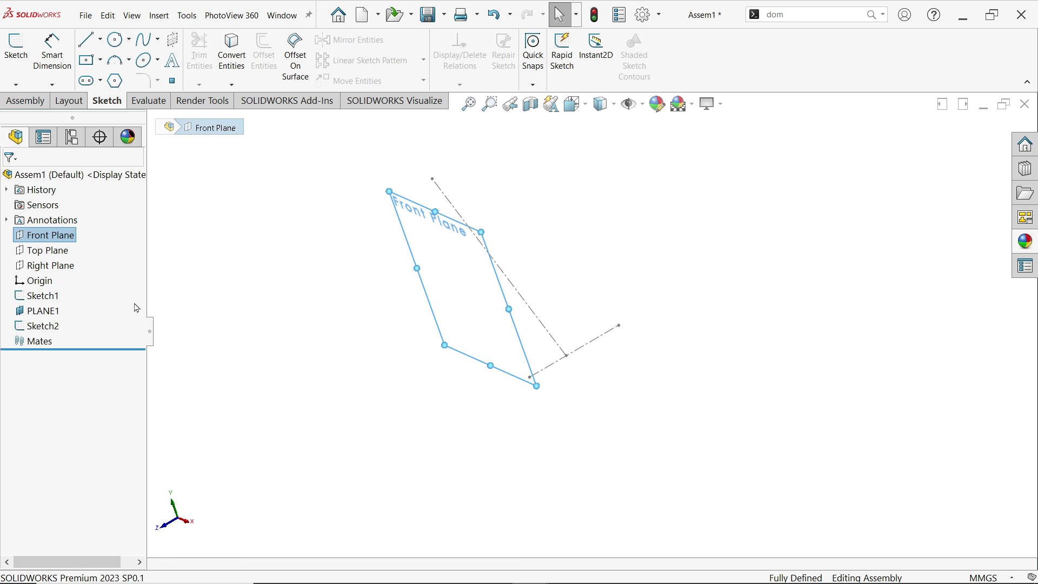
{"action": "left_click", "coordinate": [52, 313]}
{"action": "middle_click_drag", "start_coordinate": [167, 308], "coordinate": [211, 300]}
{"action": "left_click", "coordinate": [31, 101]}
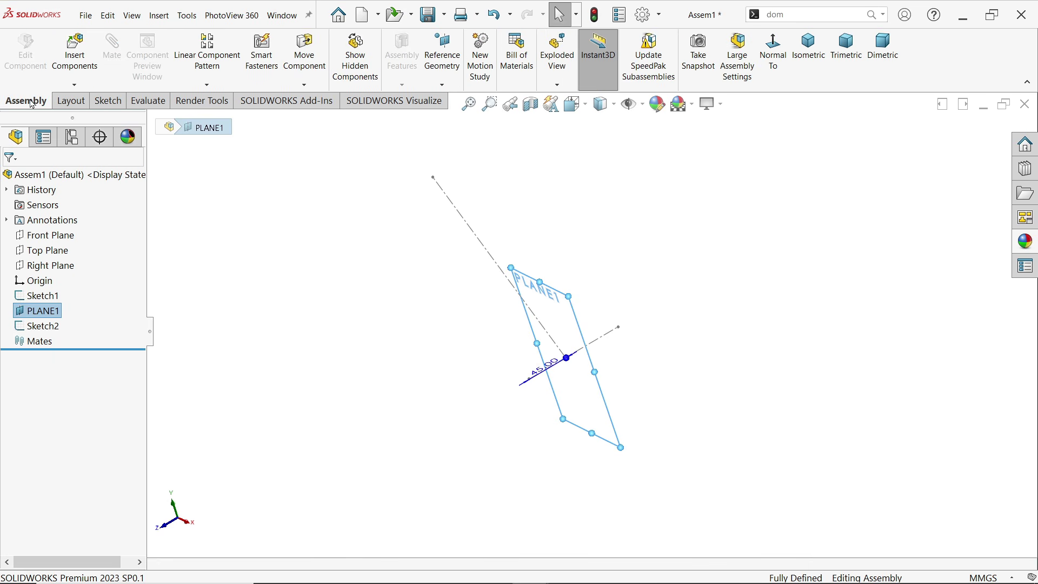
{"action": "left_click", "coordinate": [442, 85]}
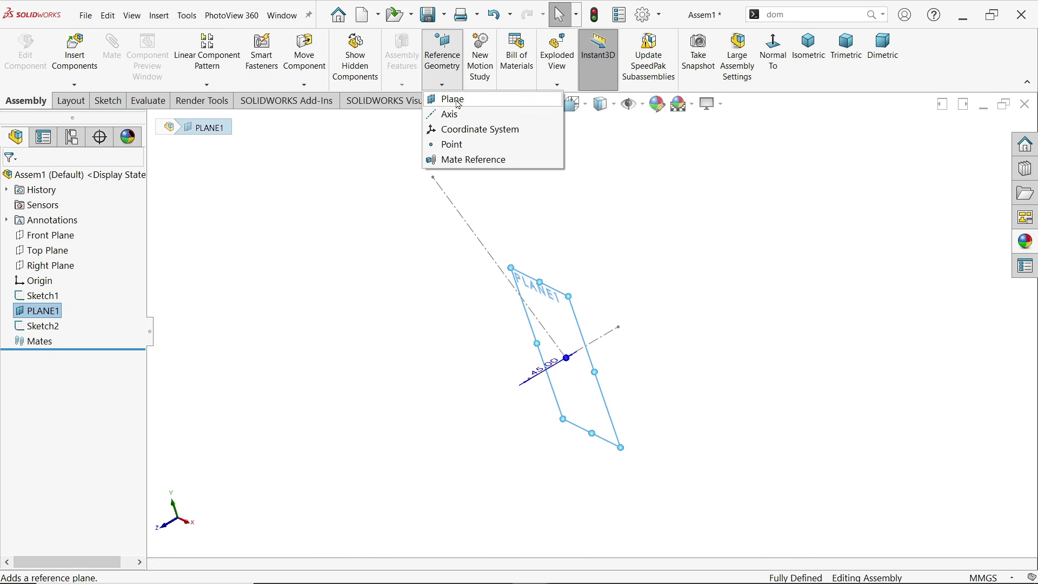
{"action": "left_click", "coordinate": [459, 100]}
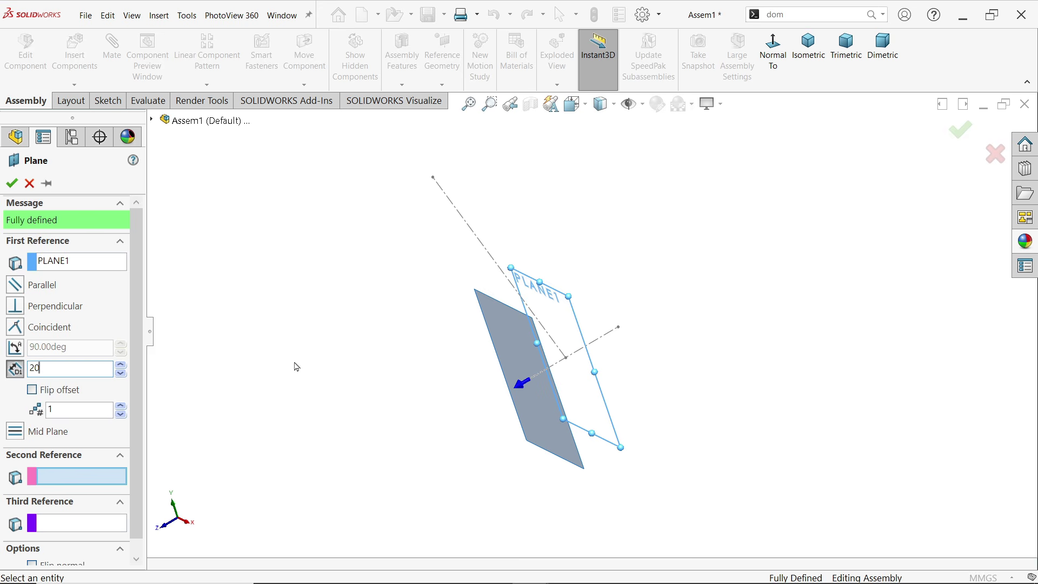
{"action": "type", "text": "20"}
{"action": "key", "text": "Return"}
{"action": "left_click", "coordinate": [32, 390]}
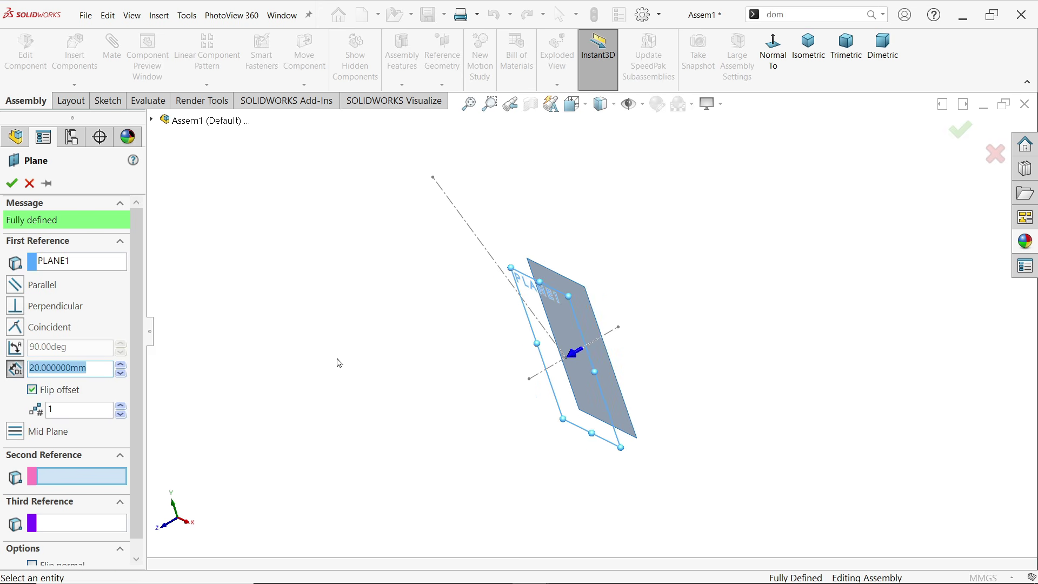
{"action": "mouse_move", "coordinate": [336, 362]}
{"action": "middle_mouse_down"}
{"action": "mouse_move", "coordinate": [300, 348]}
{"action": "mouse_move", "coordinate": [330, 357]}
{"action": "middle_mouse_up"}
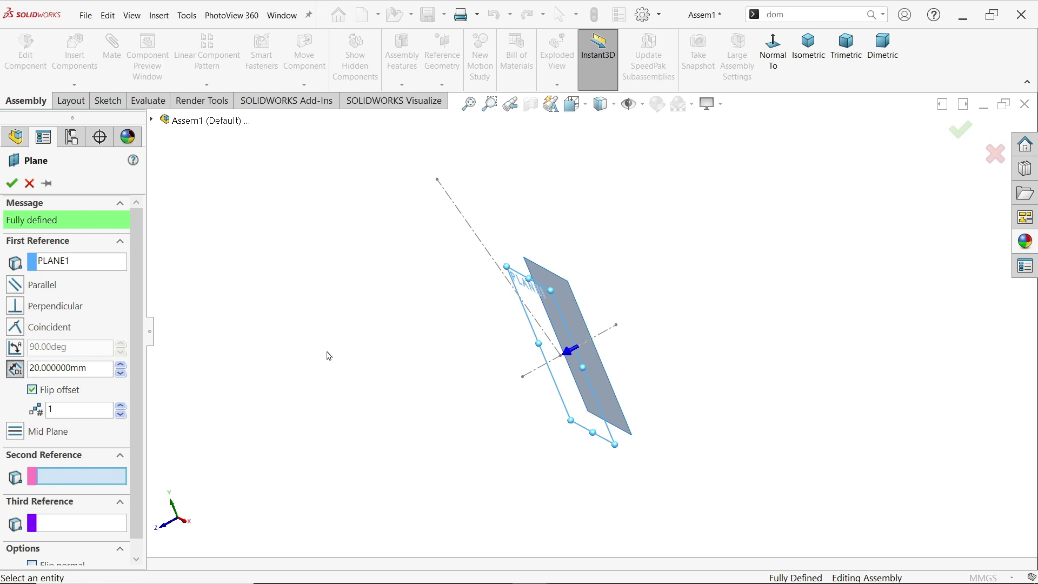
{"action": "left_click", "coordinate": [11, 183]}
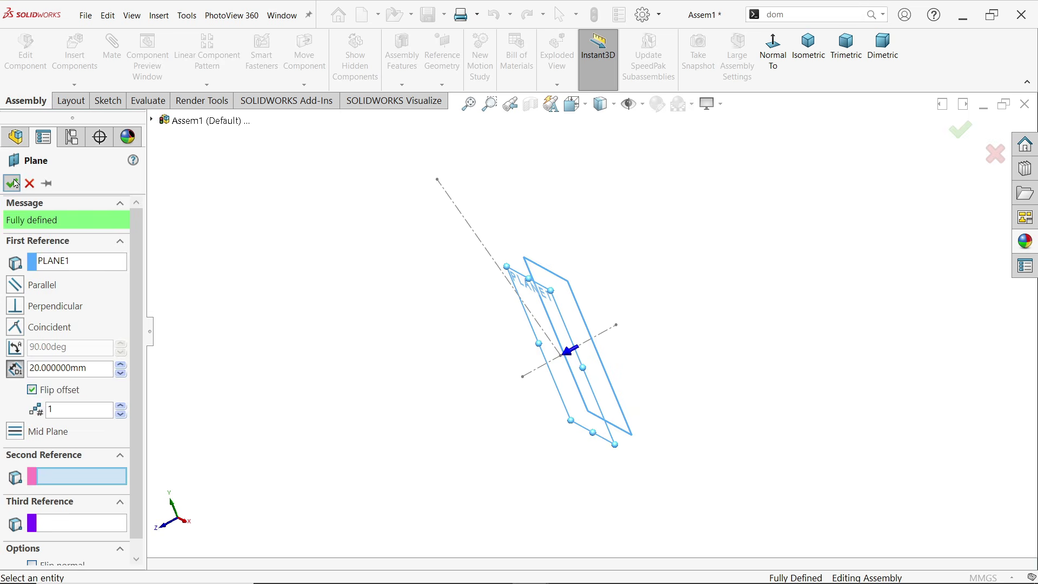
Start a sketch on PLANE2 and draw a centerline about 240 mm long from the origin diagonally up to the right
{"action": "left_click", "coordinate": [107, 100]}
{"action": "left_click", "coordinate": [15, 66]}
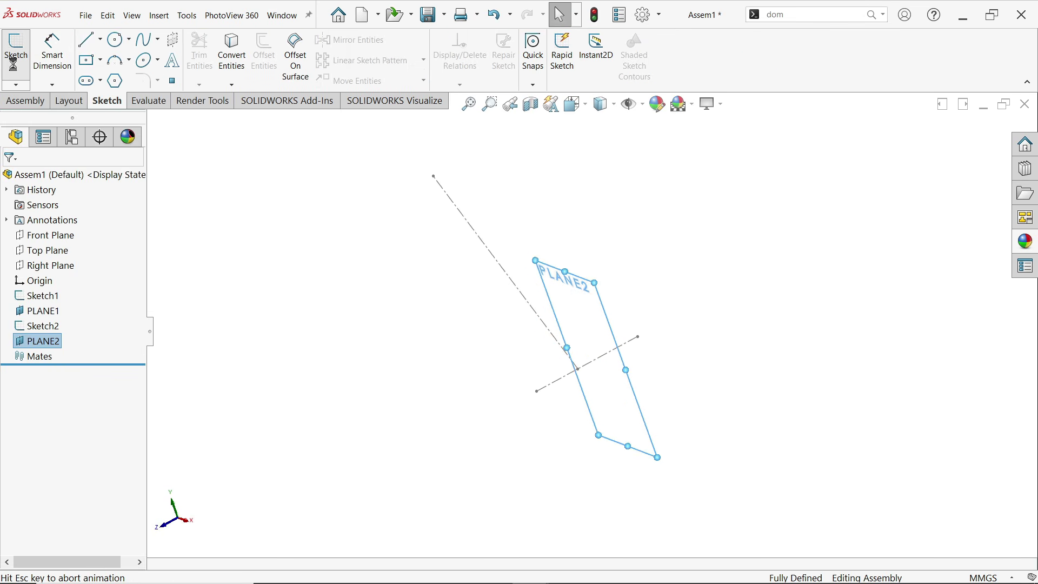
{"action": "left_click", "coordinate": [101, 39]}
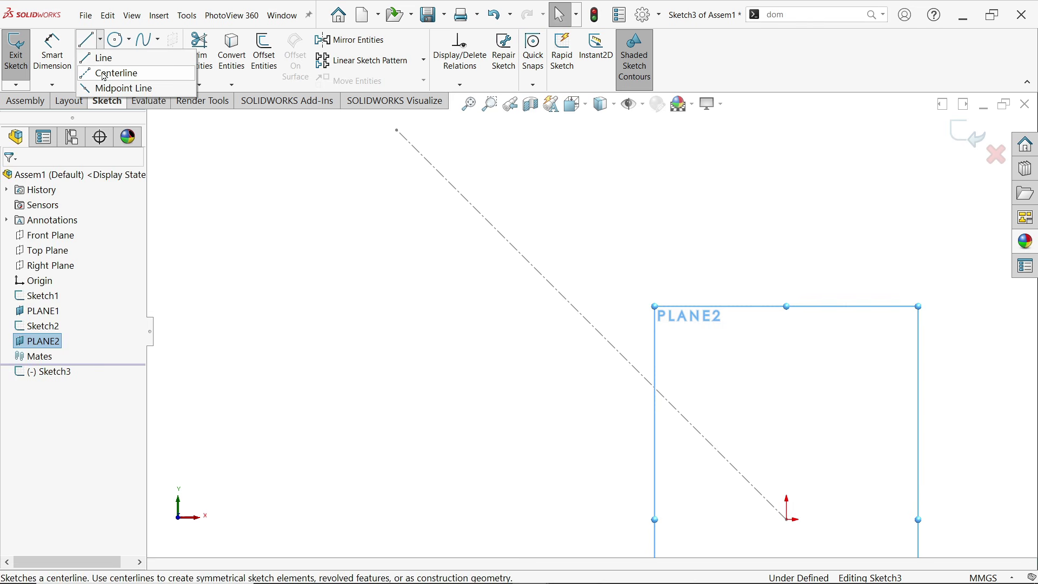
{"action": "left_click", "coordinate": [103, 72]}
{"action": "scroll", "coordinate": [587, 316], "scroll_direction": "up", "scroll_amount": 4}
{"action": "left_click", "coordinate": [686, 420]}
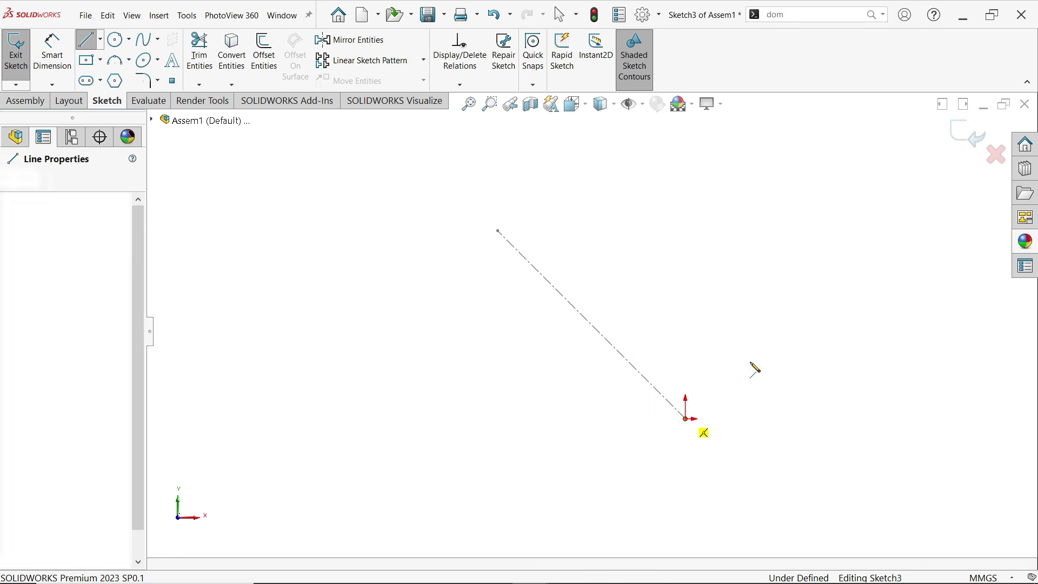
{"action": "left_click", "coordinate": [901, 243]}
{"action": "right_click", "coordinate": [801, 240]}
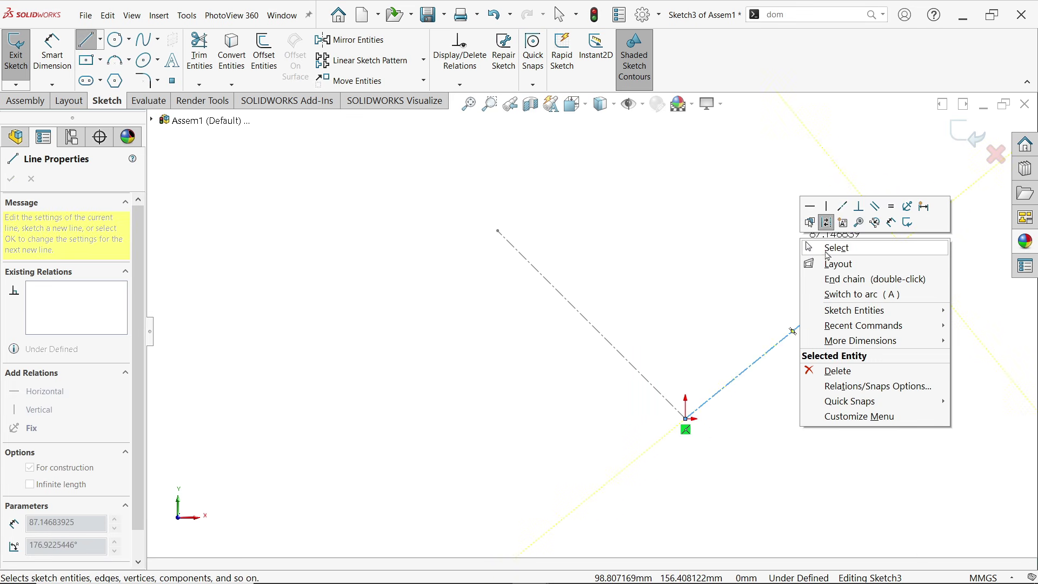
{"action": "left_click", "coordinate": [862, 279]}
{"action": "key", "text": "Escape"}
Dimension the new right-hand centerline's length to 230 mm
{"action": "left_click", "coordinate": [52, 61]}
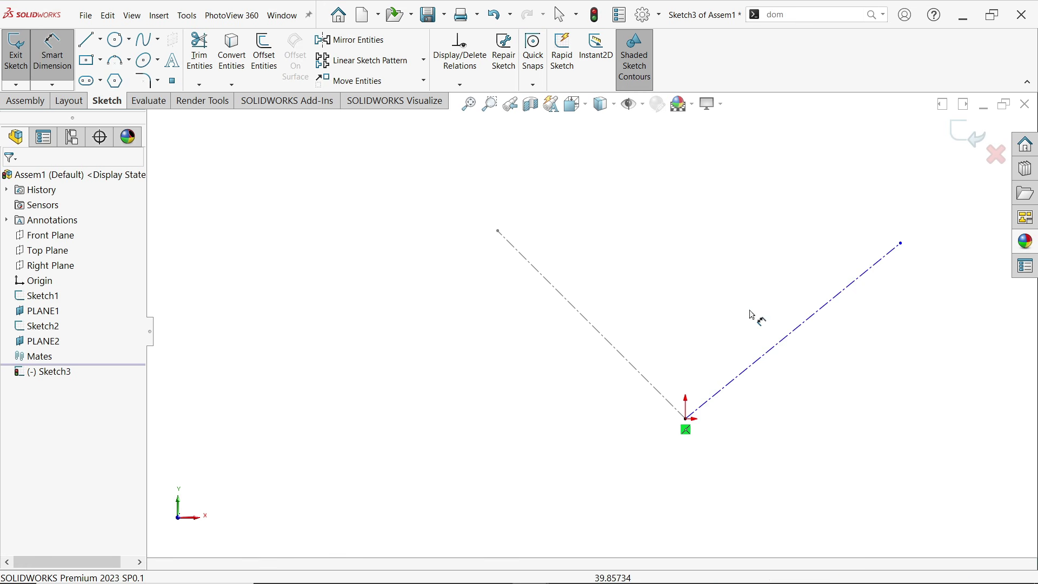
{"action": "left_click", "coordinate": [795, 330]}
{"action": "left_click", "coordinate": [806, 354]}
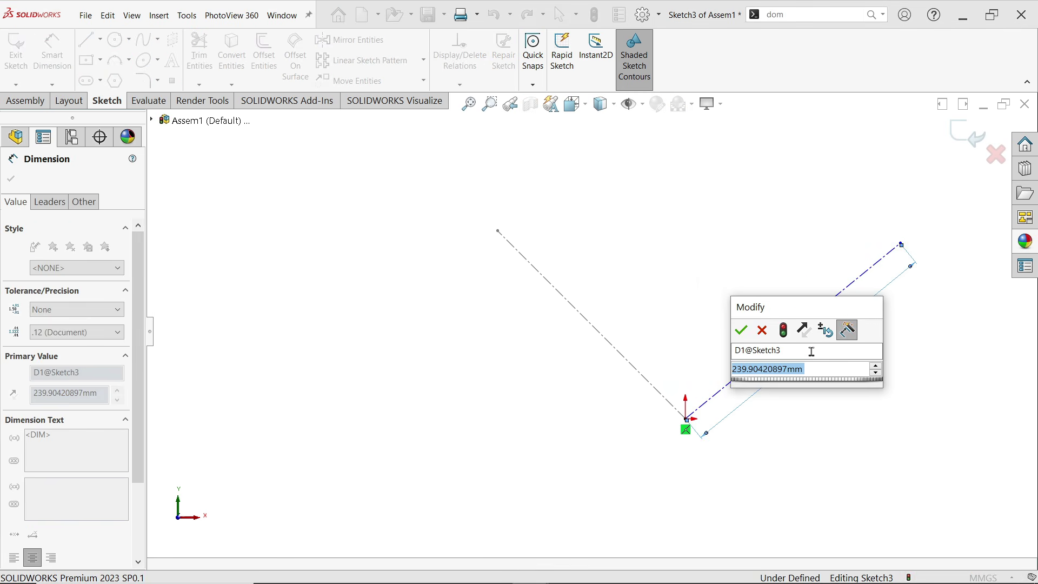
{"action": "type", "text": "230"}
{"action": "left_click", "coordinate": [740, 330]}
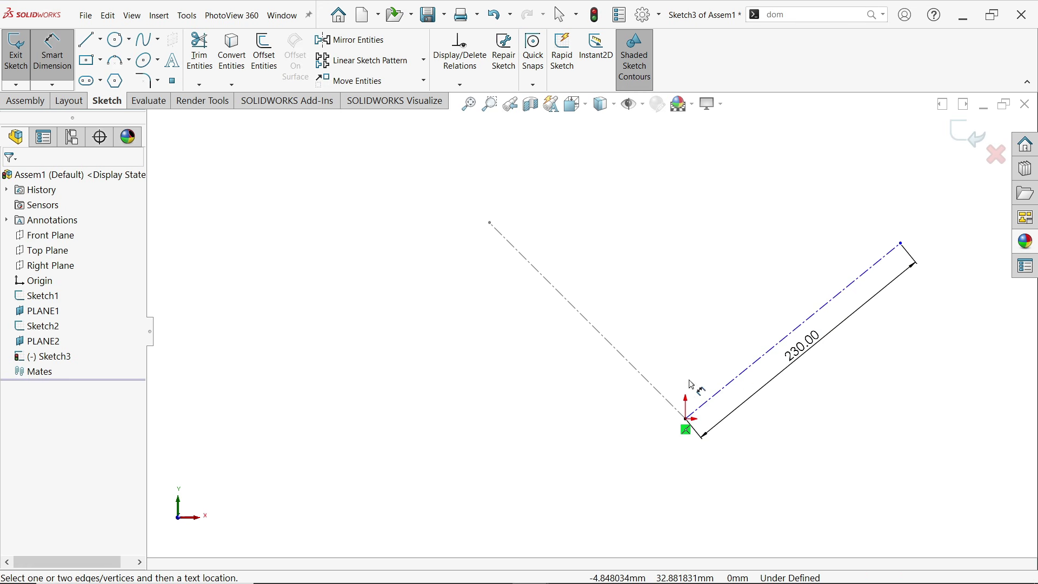
Dimension the angle between the right-hand centerline and the vertical through the origin to 45° and exit the sketch
{"action": "scroll", "coordinate": [703, 378], "scroll_direction": "down", "scroll_amount": 2}
{"action": "left_click", "coordinate": [730, 397]}
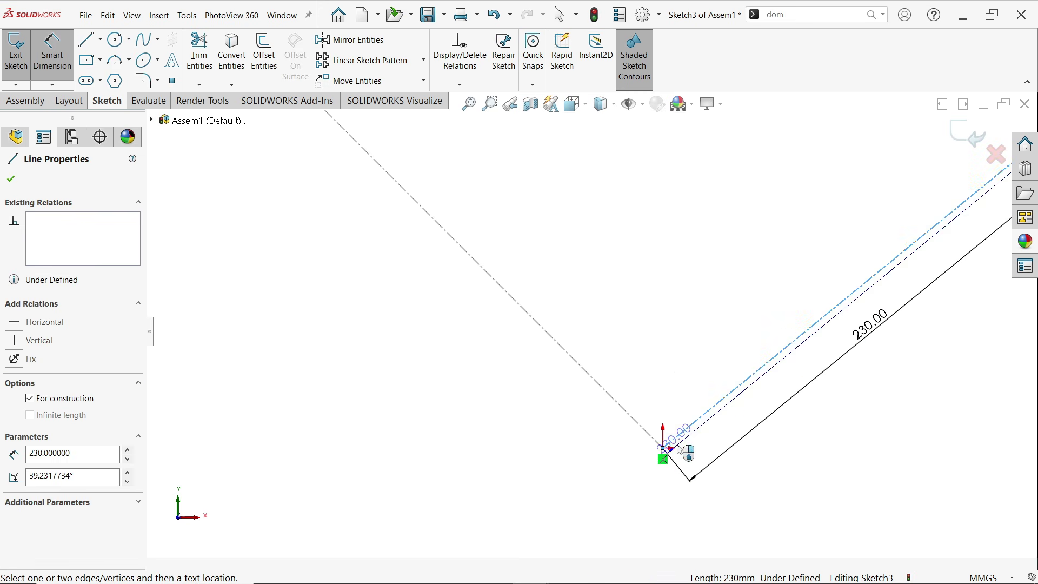
{"action": "left_click", "coordinate": [664, 450]}
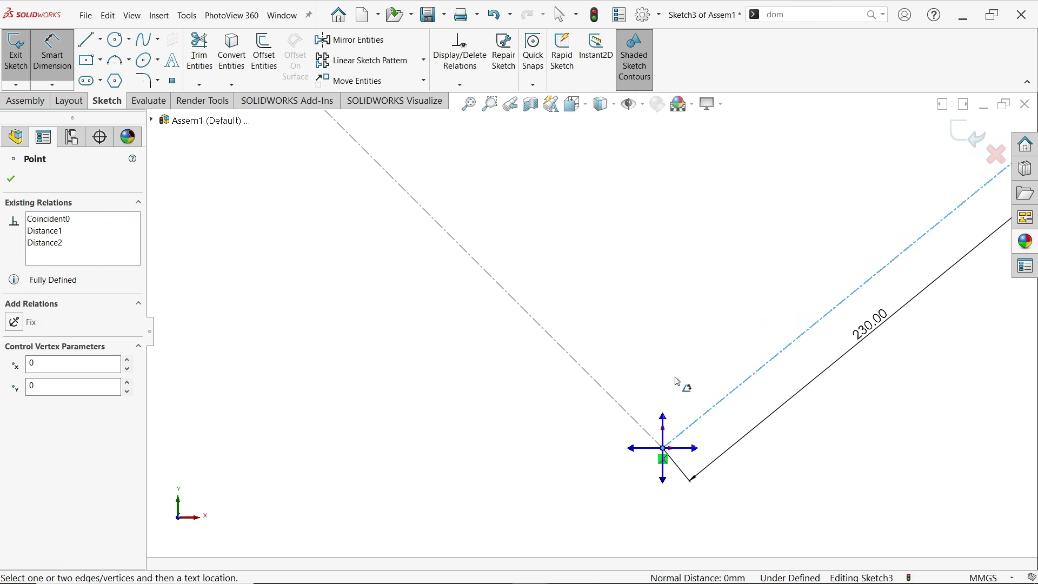
{"action": "left_click", "coordinate": [666, 421]}
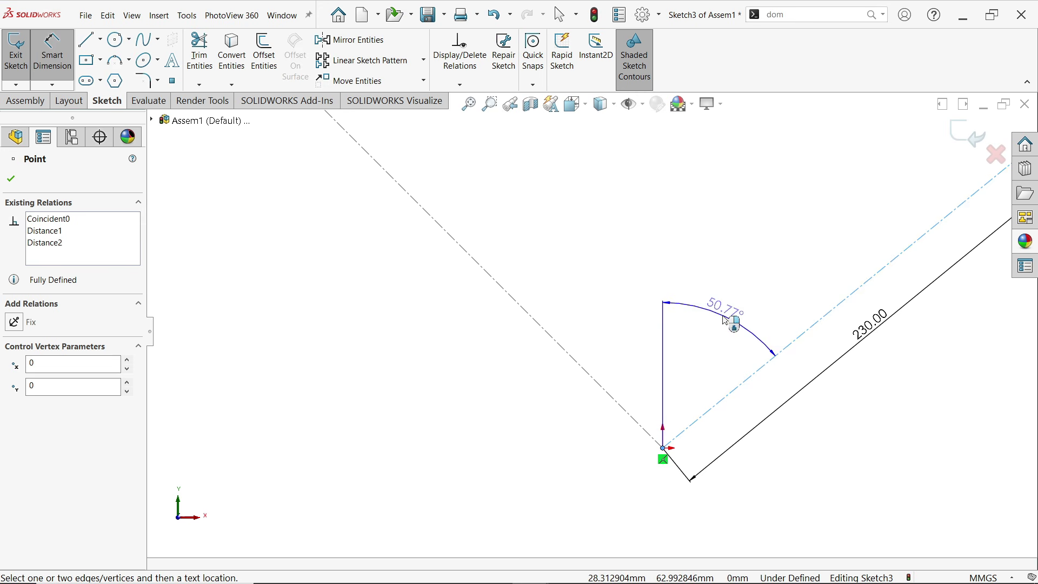
{"action": "left_click", "coordinate": [738, 325]}
{"action": "type", "text": "45"}
{"action": "key", "text": "Return"}
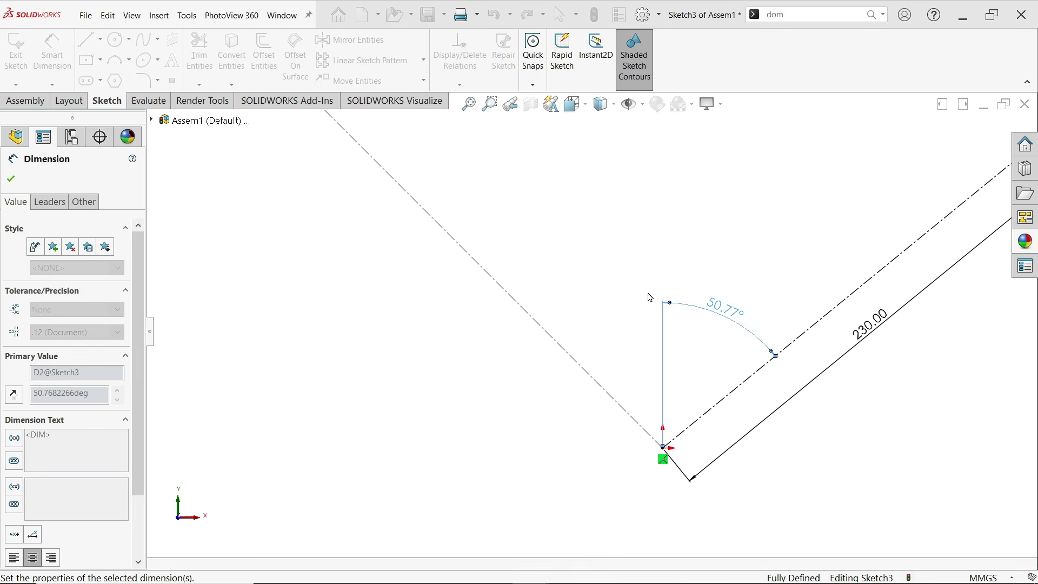
{"action": "scroll", "coordinate": [735, 323], "scroll_direction": "up", "scroll_amount": 5}
{"action": "scroll", "coordinate": [689, 251], "scroll_direction": "down", "scroll_amount": 3}
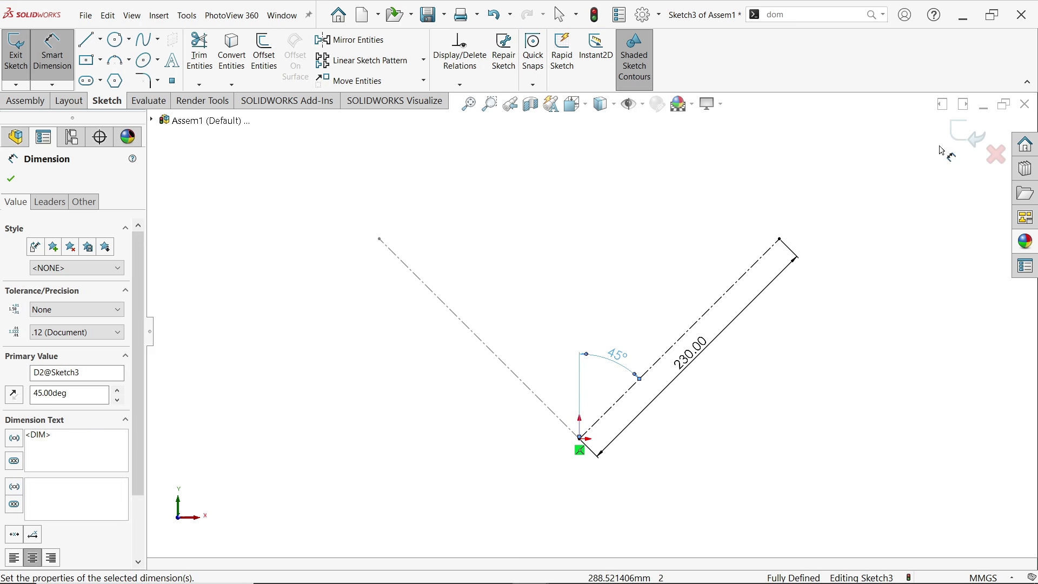
{"action": "left_click", "coordinate": [960, 132]}
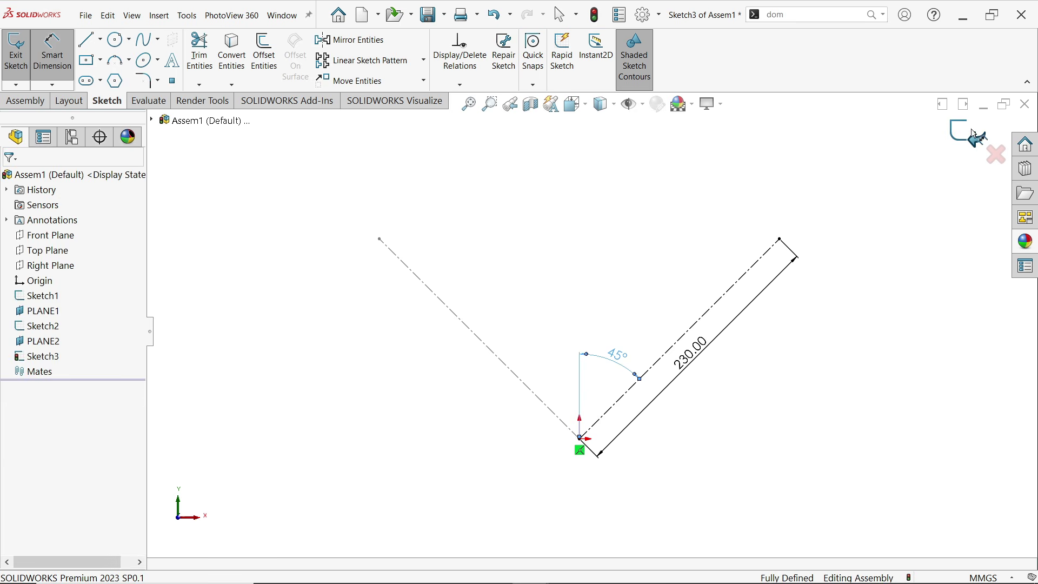
{"action": "left_click", "coordinate": [25, 101]}
{"action": "left_click", "coordinate": [810, 58]}
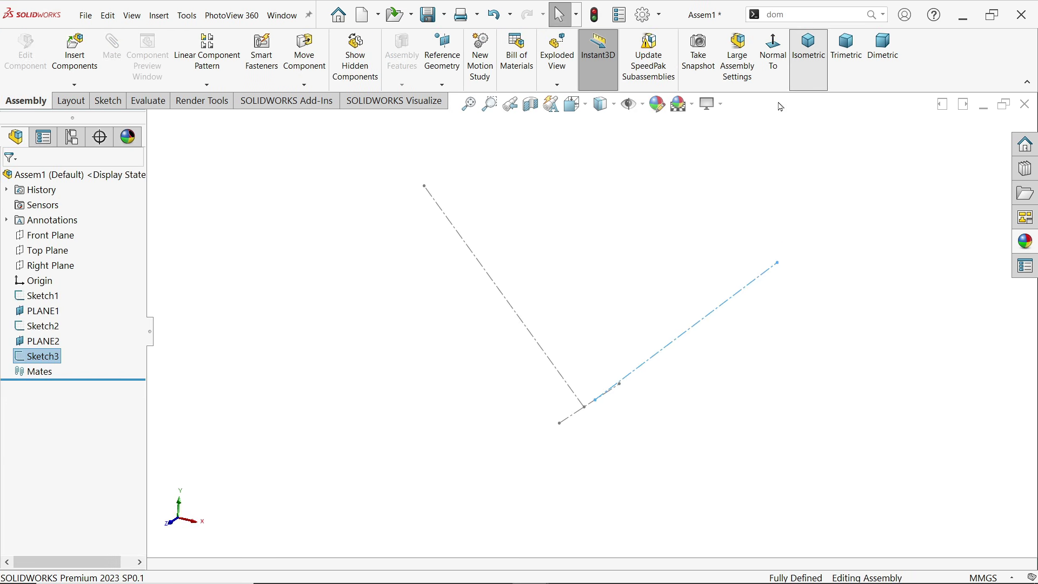
Insert the 2.crankshaft part into the assembly and place it beside the layout sketch lines
{"action": "left_click", "coordinate": [714, 388]}
{"action": "middle_click_drag", "start_coordinate": [713, 389], "coordinate": [714, 386]}
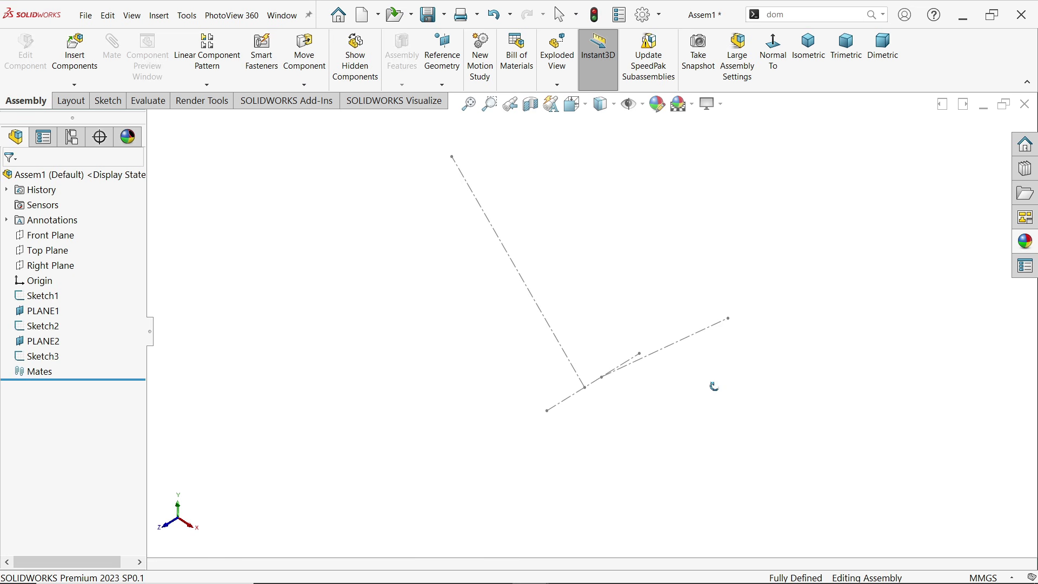
{"action": "left_click", "coordinate": [74, 52]}
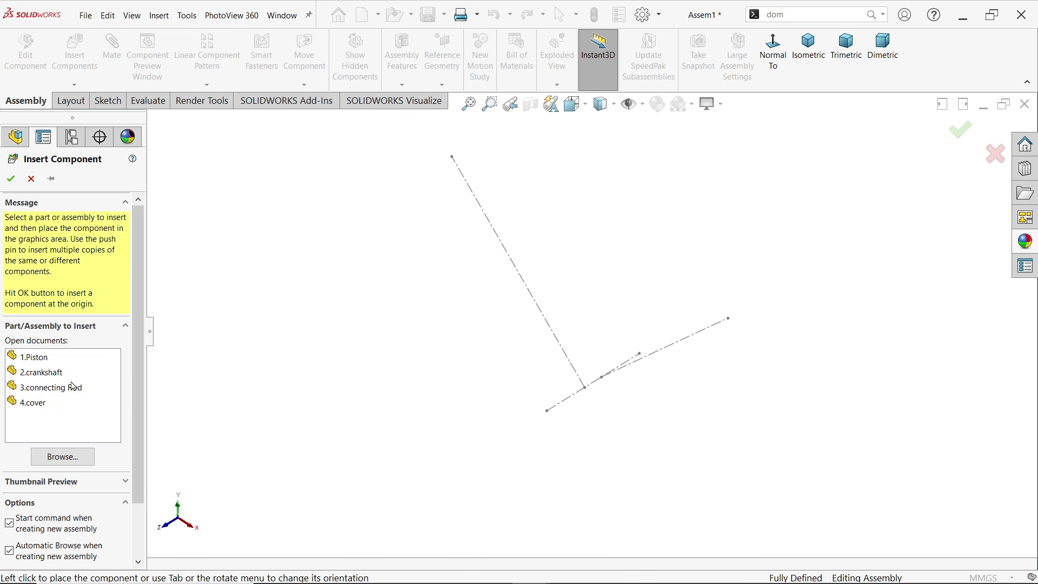
{"action": "left_click", "coordinate": [44, 372]}
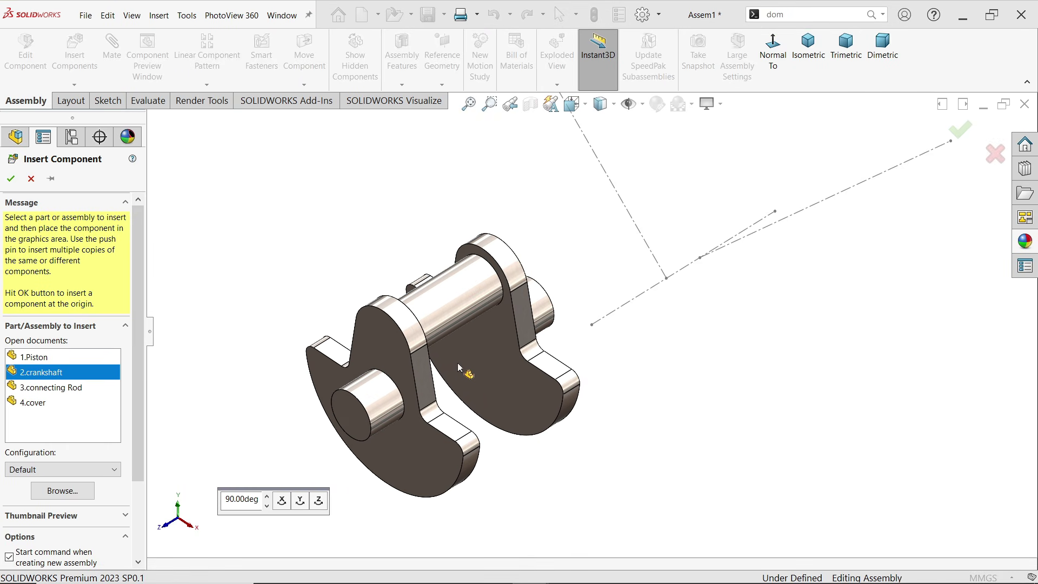
{"action": "left_click", "coordinate": [757, 367]}
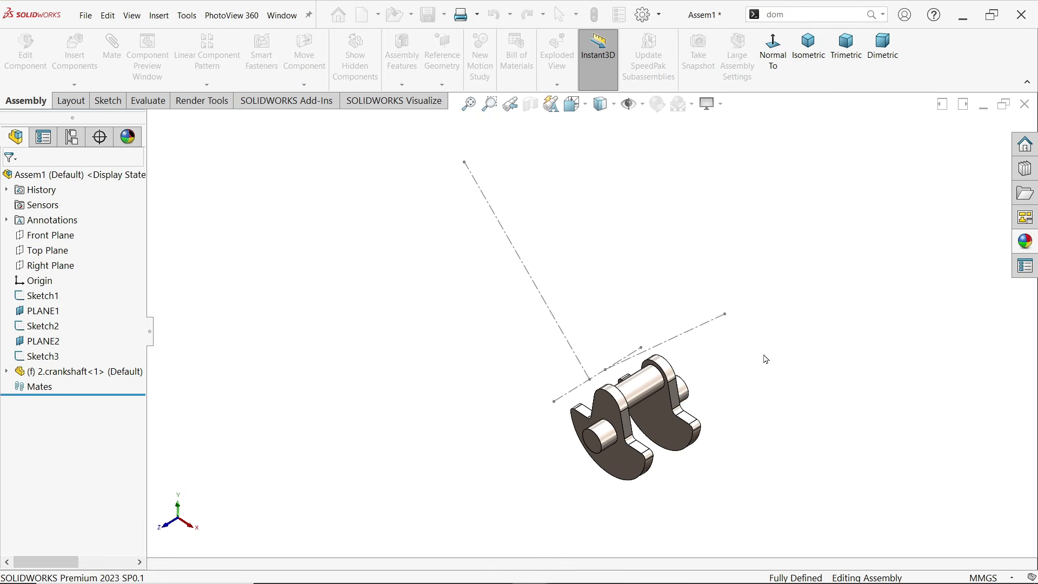
{"action": "scroll", "coordinate": [594, 422], "scroll_direction": "down", "scroll_amount": 2}
Float the fixed crankshaft component and move it a little away from the layout lines
{"action": "right_click", "coordinate": [647, 478]}
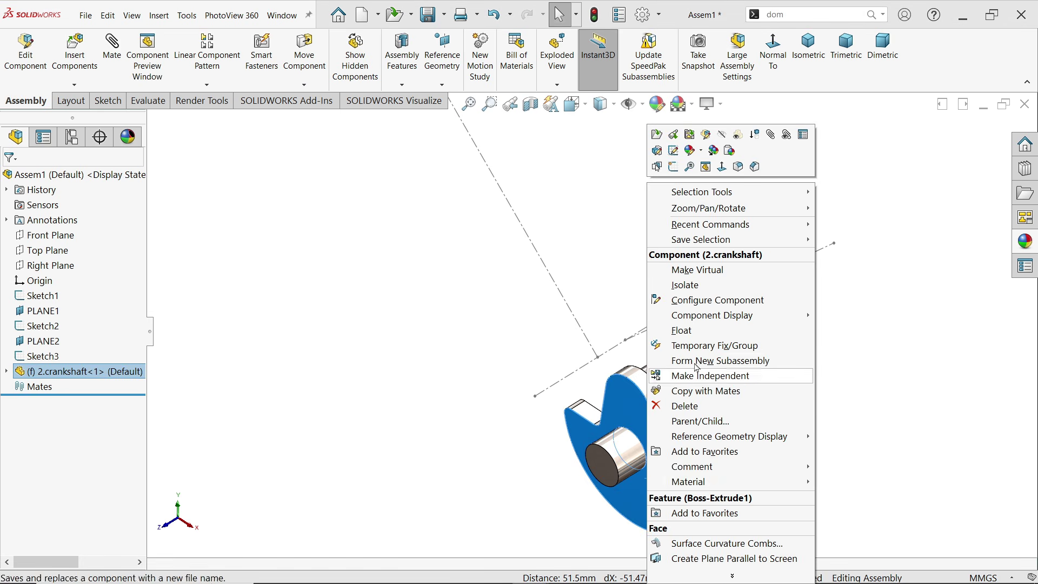
{"action": "left_click", "coordinate": [694, 331]}
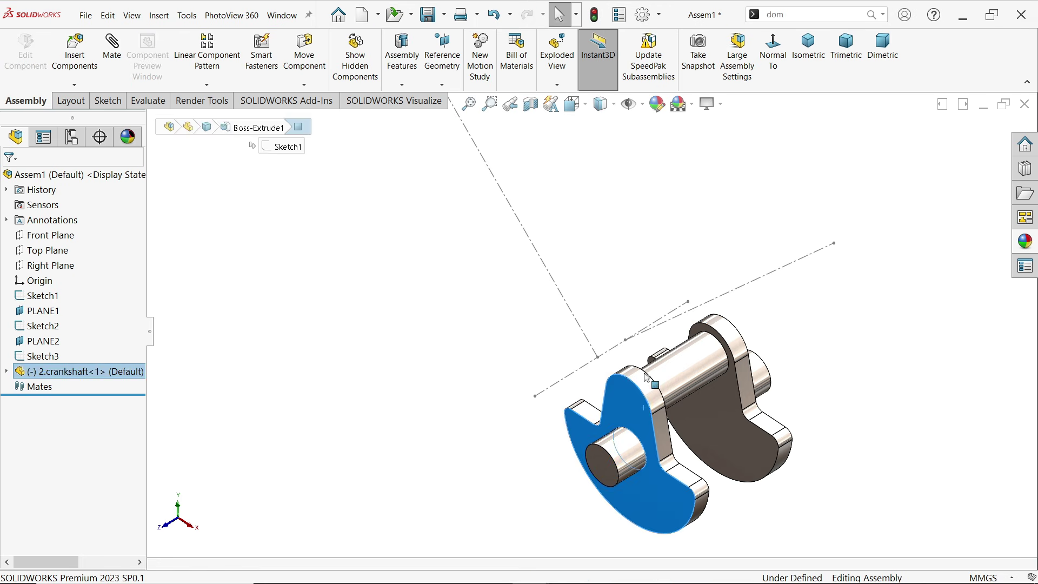
{"action": "left_click_drag", "start_coordinate": [647, 377], "coordinate": [685, 366]}
{"action": "left_click", "coordinate": [305, 179]}
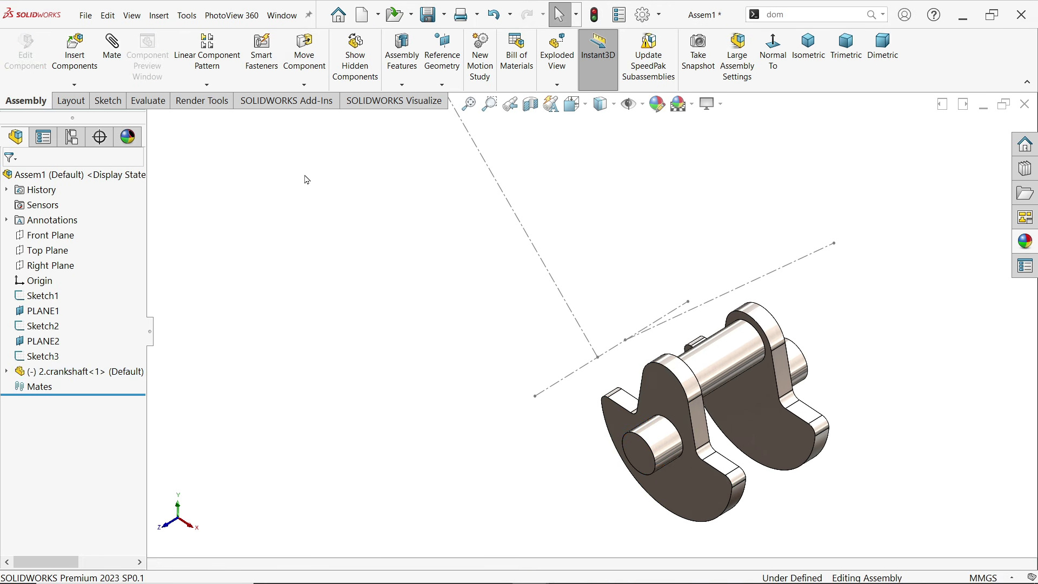
Add a concentric mate between the crankshaft's front journal and the shaft axis line of Sketch1
{"action": "left_click", "coordinate": [119, 63]}
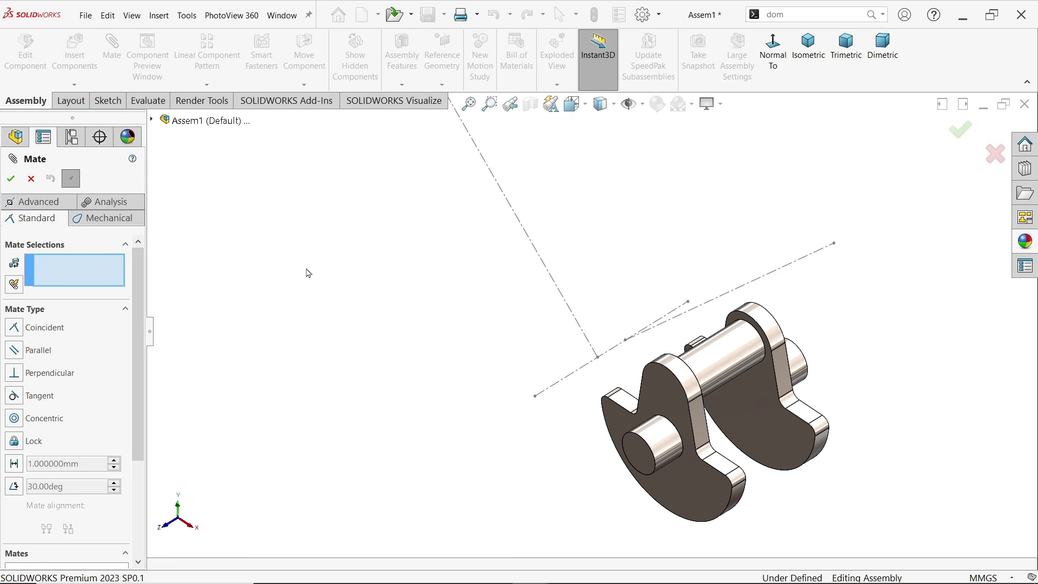
{"action": "left_click", "coordinate": [666, 457]}
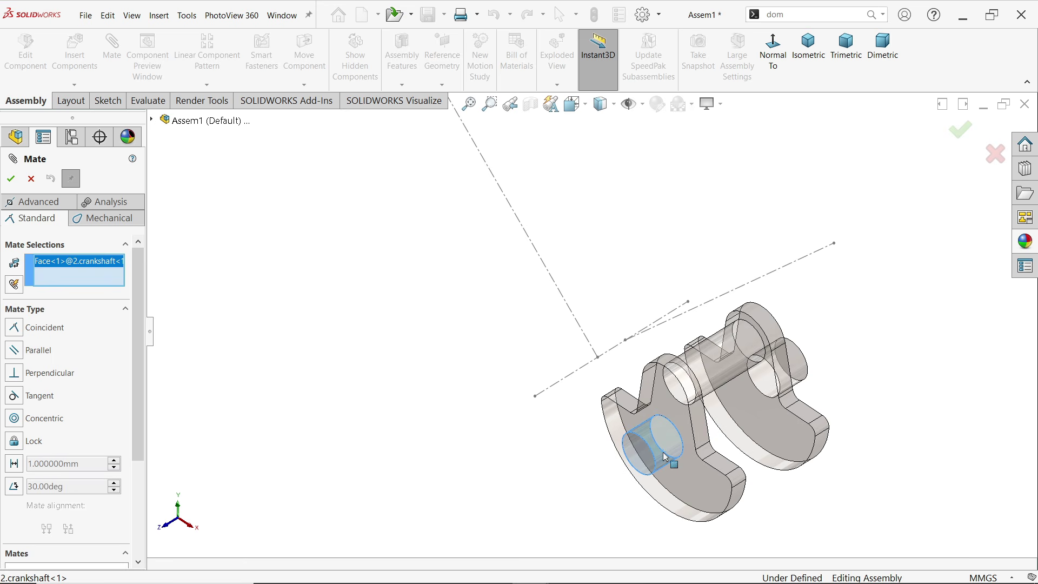
{"action": "left_click", "coordinate": [587, 367]}
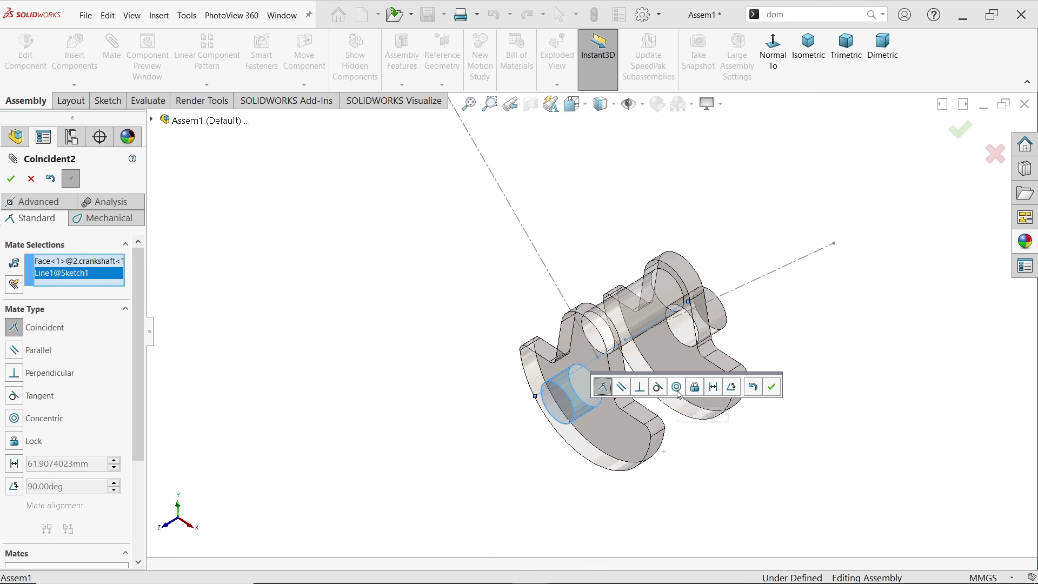
{"action": "left_click", "coordinate": [679, 394]}
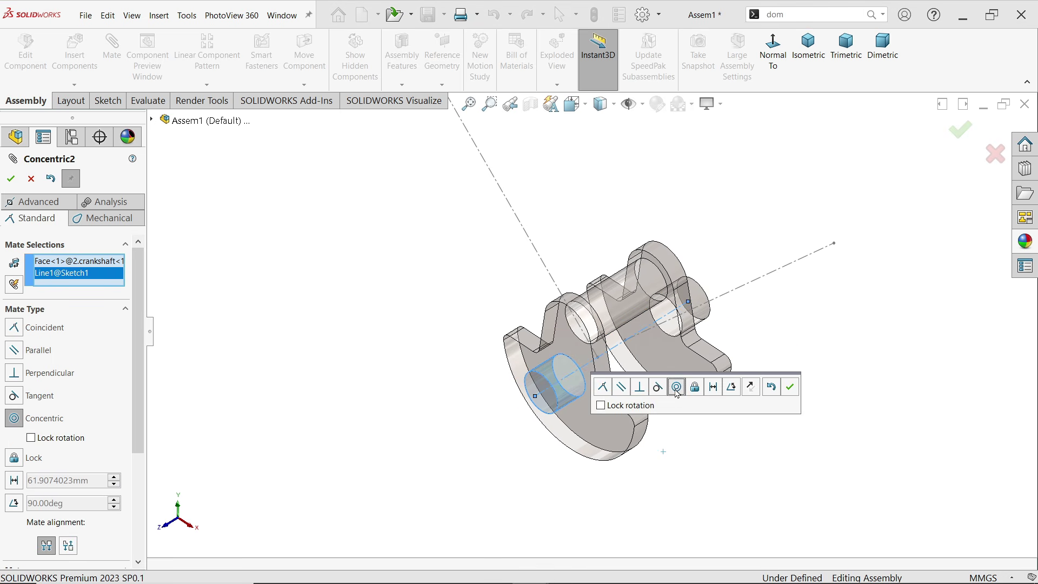
{"action": "left_click", "coordinate": [790, 389]}
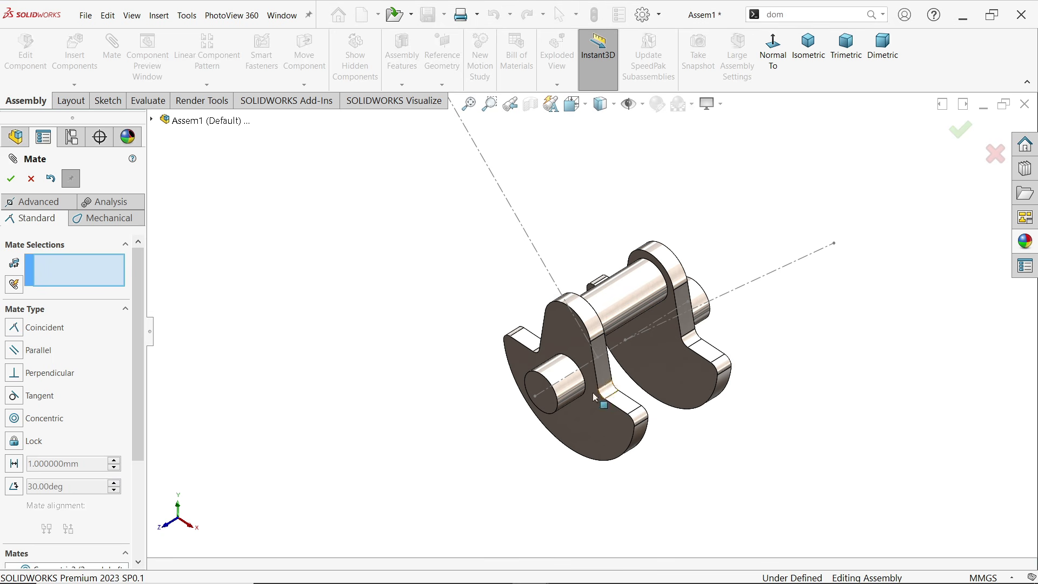
Mate the end face of the crankshaft's front journal coincident with the assembly's Front Plane and finish mating
{"action": "left_click", "coordinate": [153, 122]}
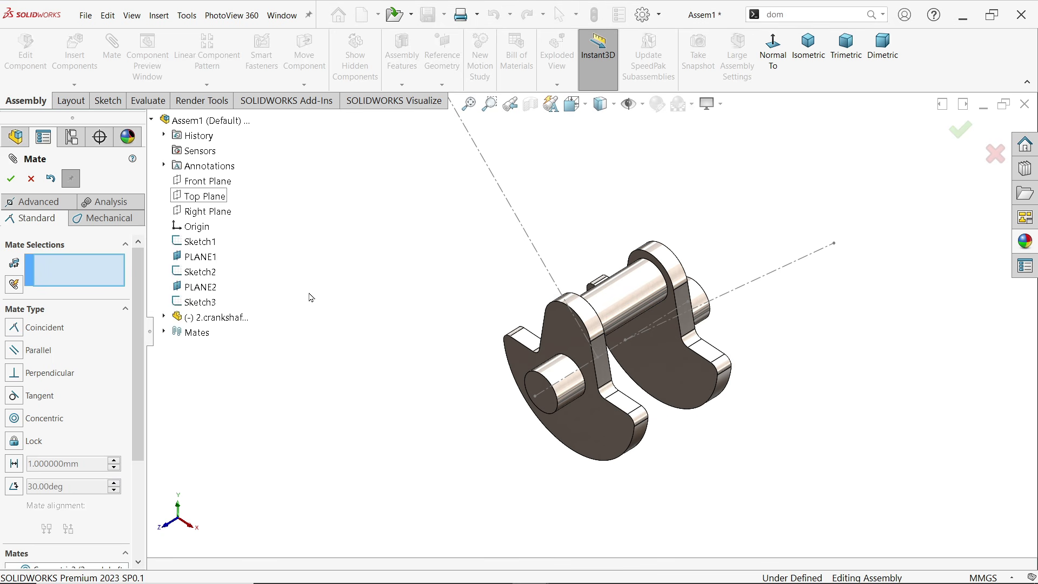
{"action": "left_click", "coordinate": [550, 405]}
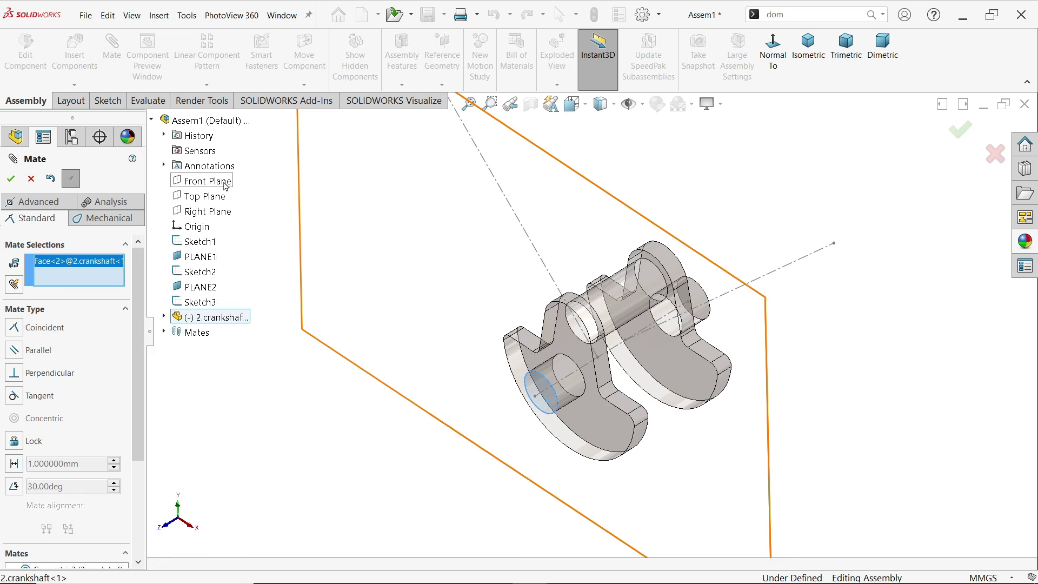
{"action": "left_click", "coordinate": [226, 183]}
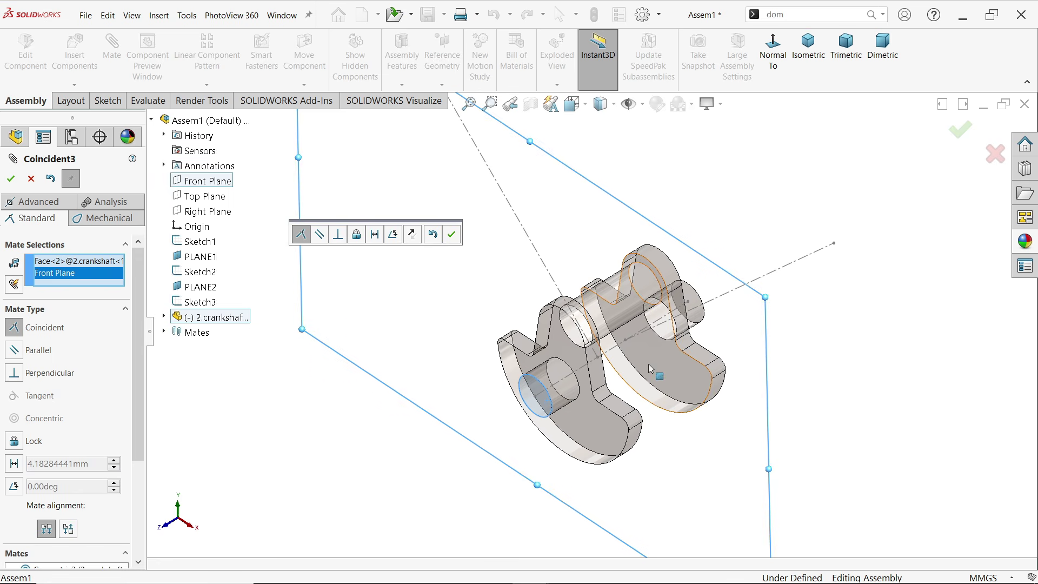
{"action": "middle_click_drag", "start_coordinate": [845, 361], "coordinate": [869, 354]}
{"action": "left_click", "coordinate": [453, 234]}
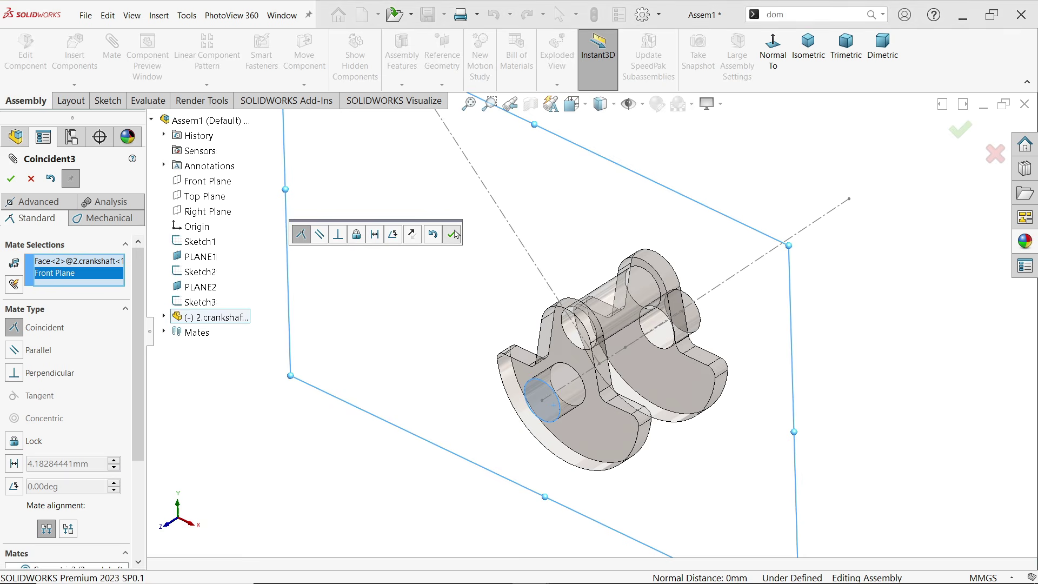
{"action": "left_click", "coordinate": [32, 181]}
Rotate the crankshaft slightly about its shaft axis to check its remaining freedom of movement
{"action": "left_click_drag", "start_coordinate": [630, 440], "coordinate": [603, 449]}
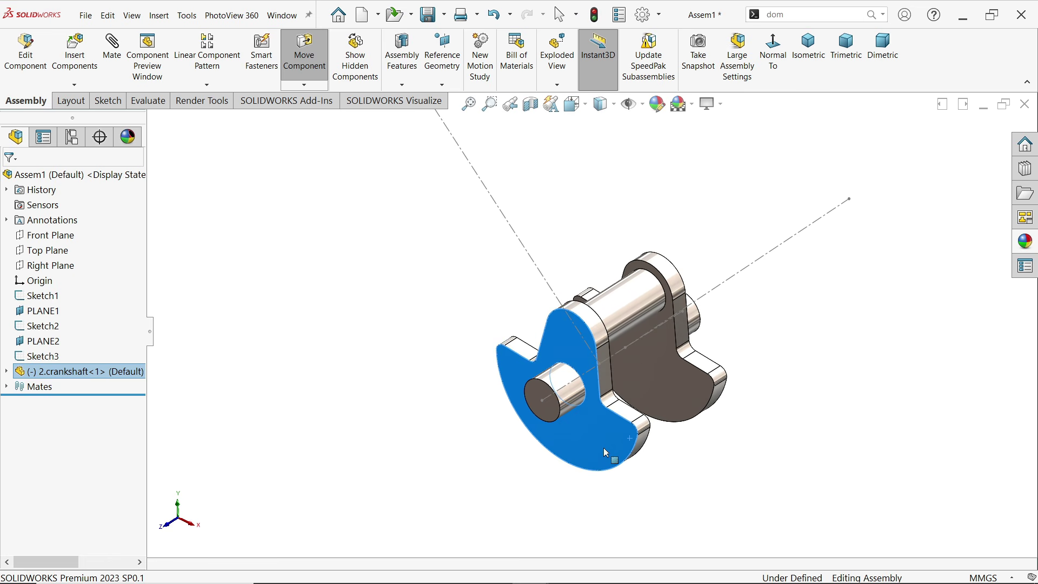
{"action": "key", "text": "Escape"}
{"action": "key", "text": "Escape"}
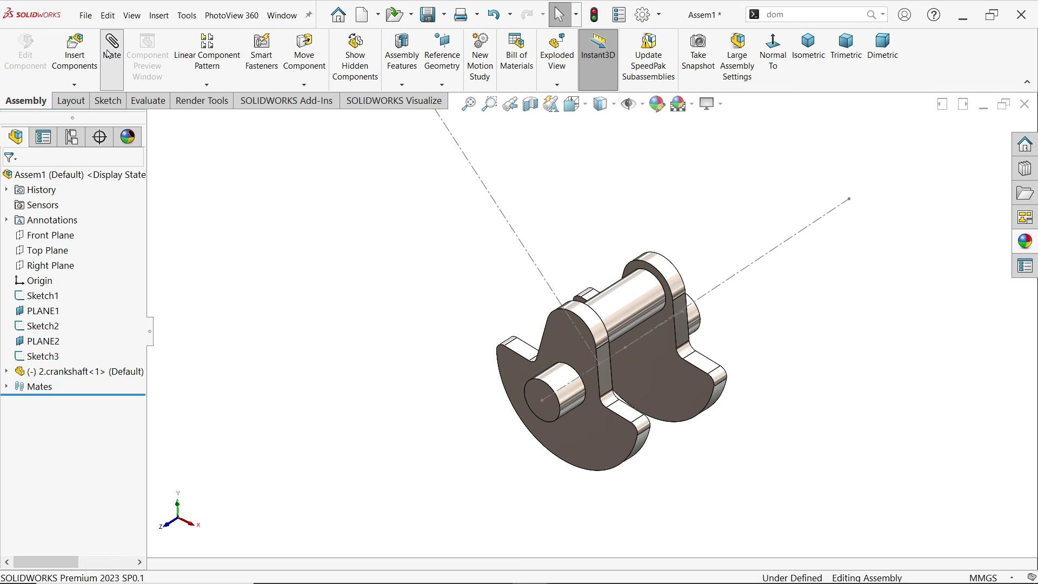
{"action": "left_click", "coordinate": [110, 54]}
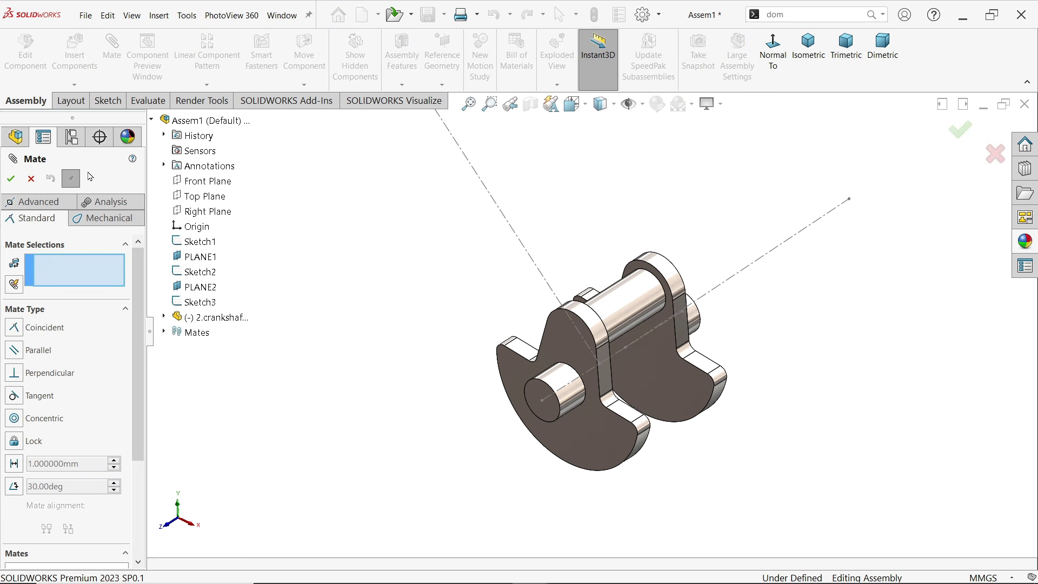
{"action": "left_click", "coordinate": [32, 178]}
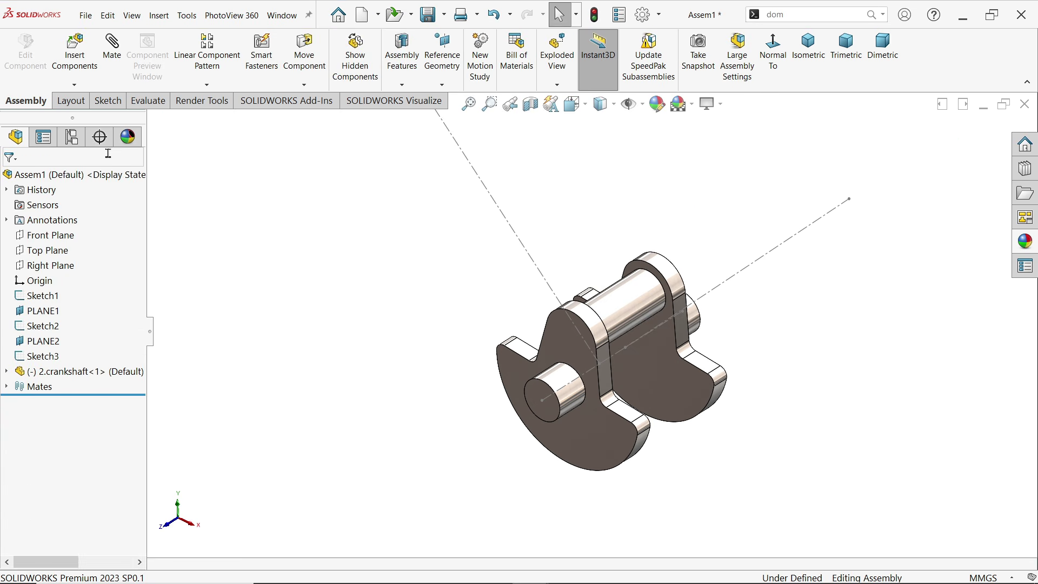
Insert the 3.connecting Rod part and place it upright beside the crankshaft
{"action": "left_click", "coordinate": [75, 54]}
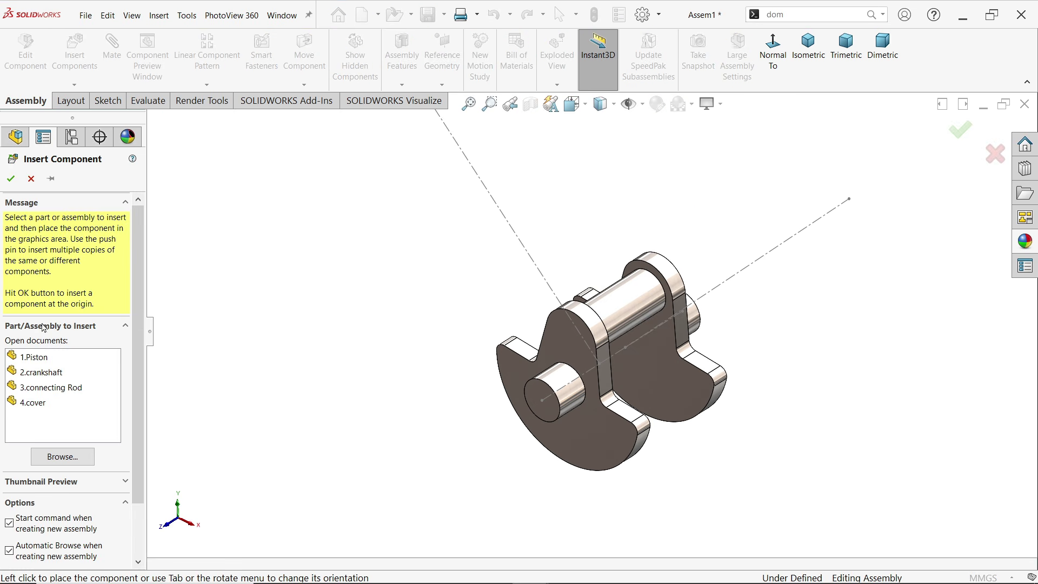
{"action": "left_click", "coordinate": [45, 394]}
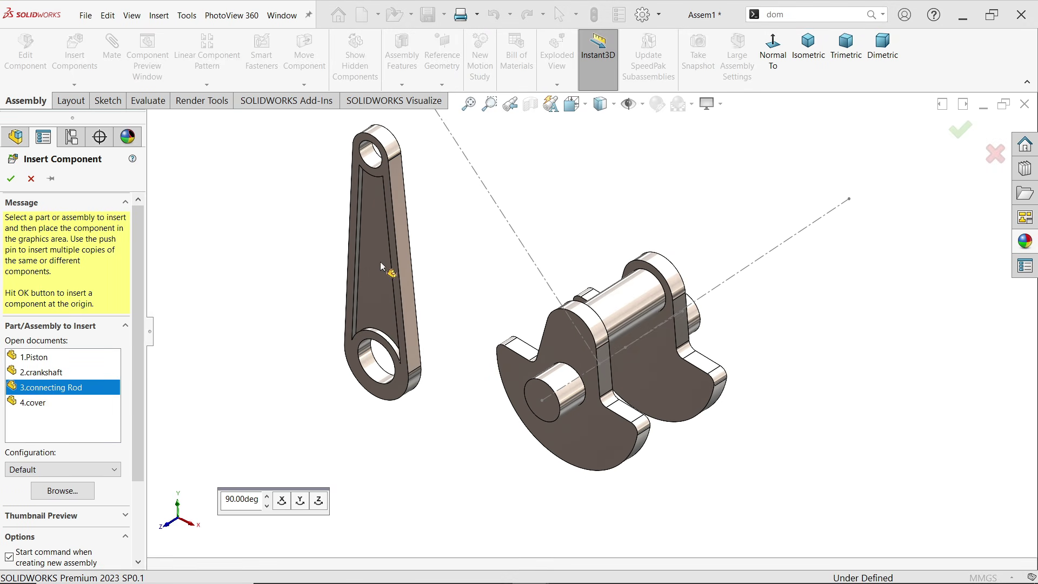
{"action": "left_click", "coordinate": [381, 266]}
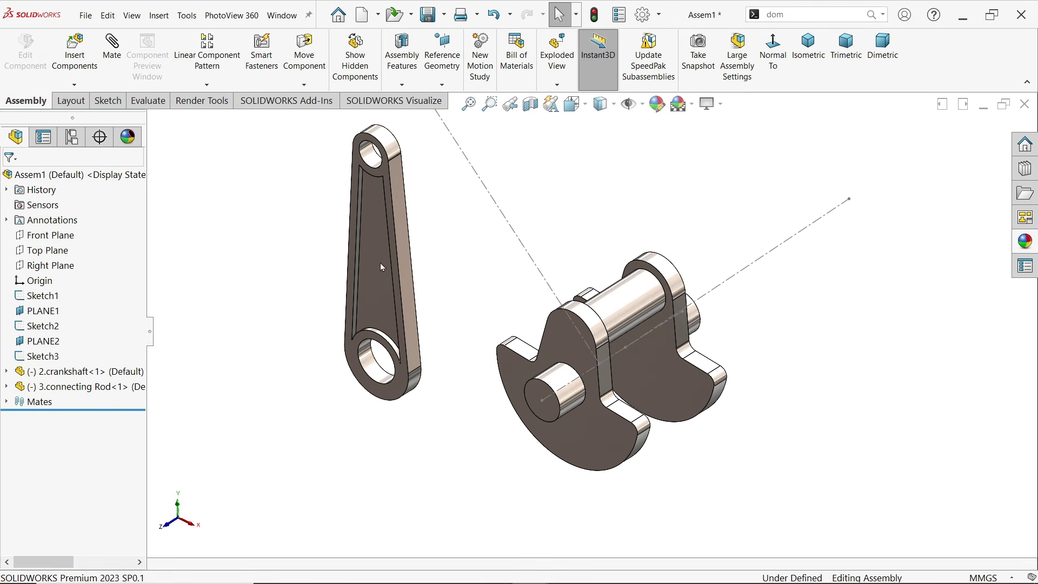
Add a concentric mate between the connecting rod's large bore and the crankshaft's crankpin
{"action": "scroll", "coordinate": [500, 324], "scroll_direction": "down", "scroll_amount": 2}
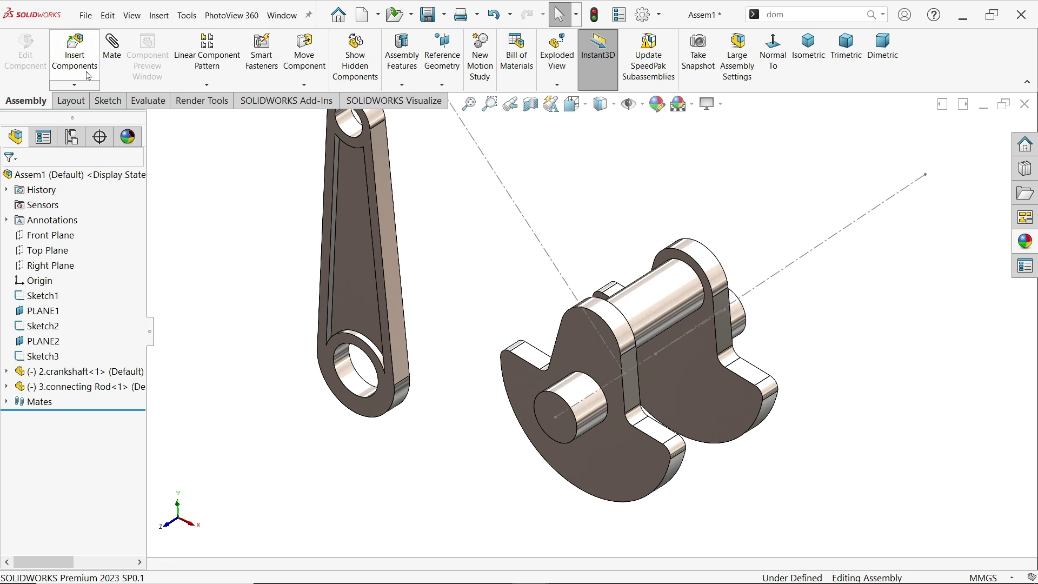
{"action": "left_click", "coordinate": [118, 57]}
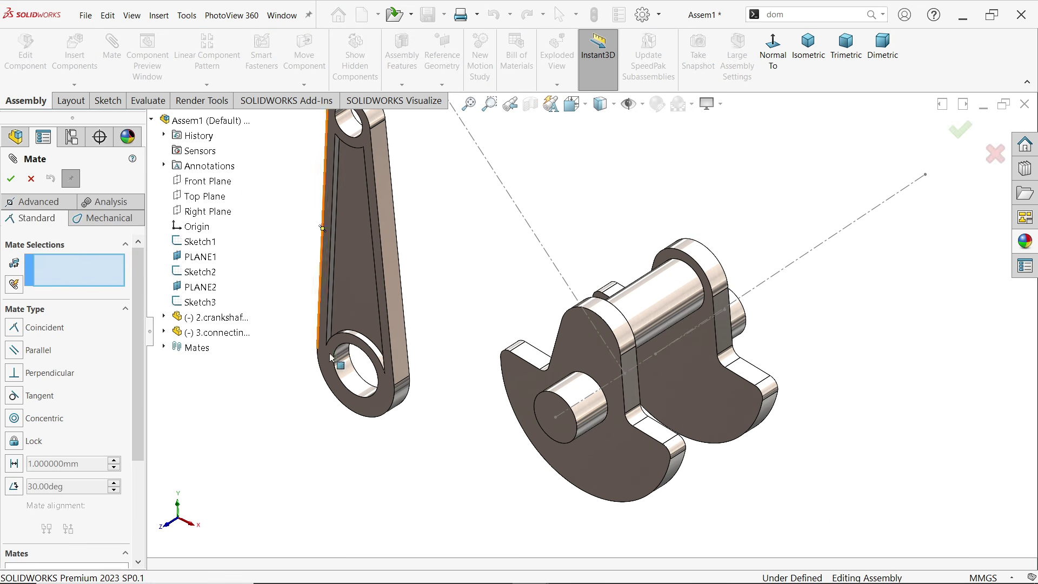
{"action": "left_click", "coordinate": [349, 375]}
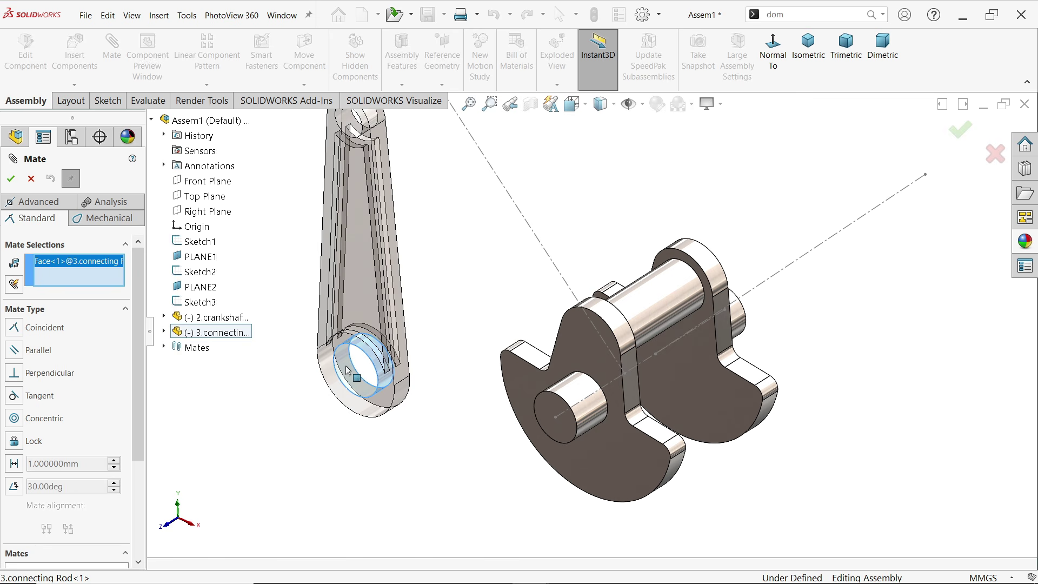
{"action": "left_click", "coordinate": [661, 316]}
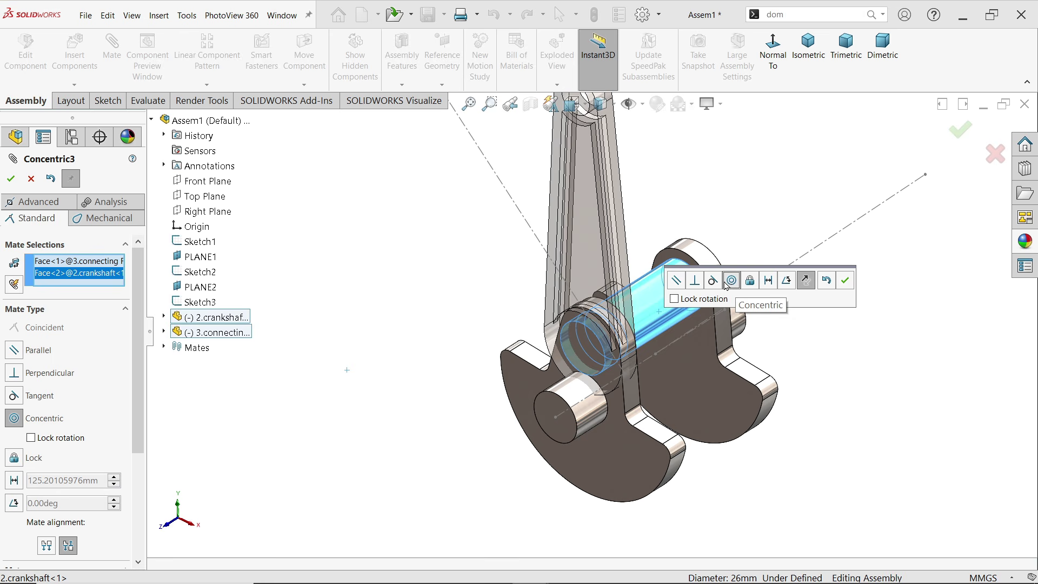
{"action": "left_click", "coordinate": [845, 281]}
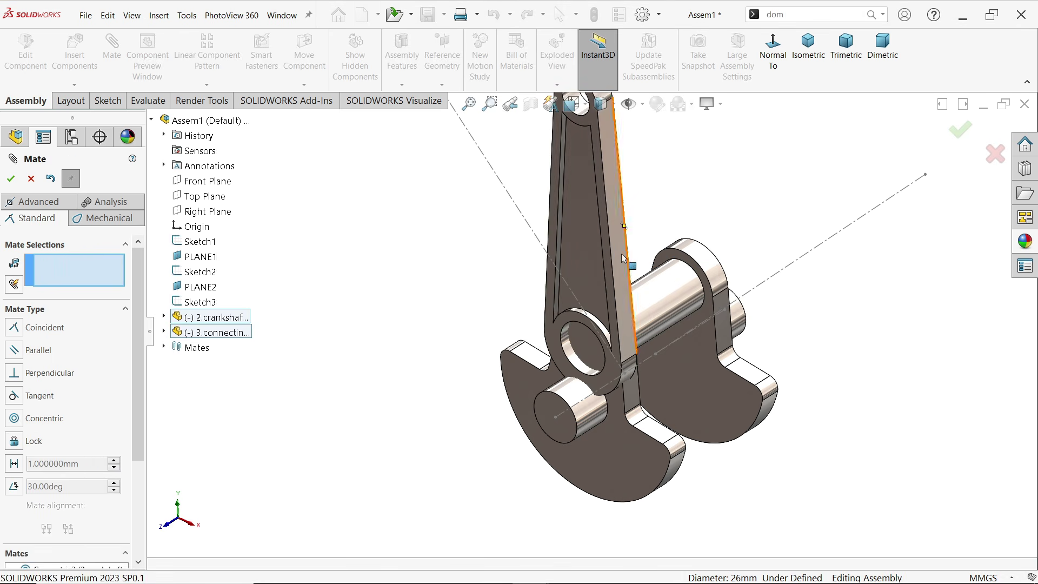
Slide the connecting rod along the crankpin and mate its Front Plane coincident with the assembly's PLANE1
{"action": "left_click_drag", "start_coordinate": [623, 259], "coordinate": [705, 212]}
{"action": "middle_click_drag", "start_coordinate": [704, 212], "coordinate": [687, 217]}
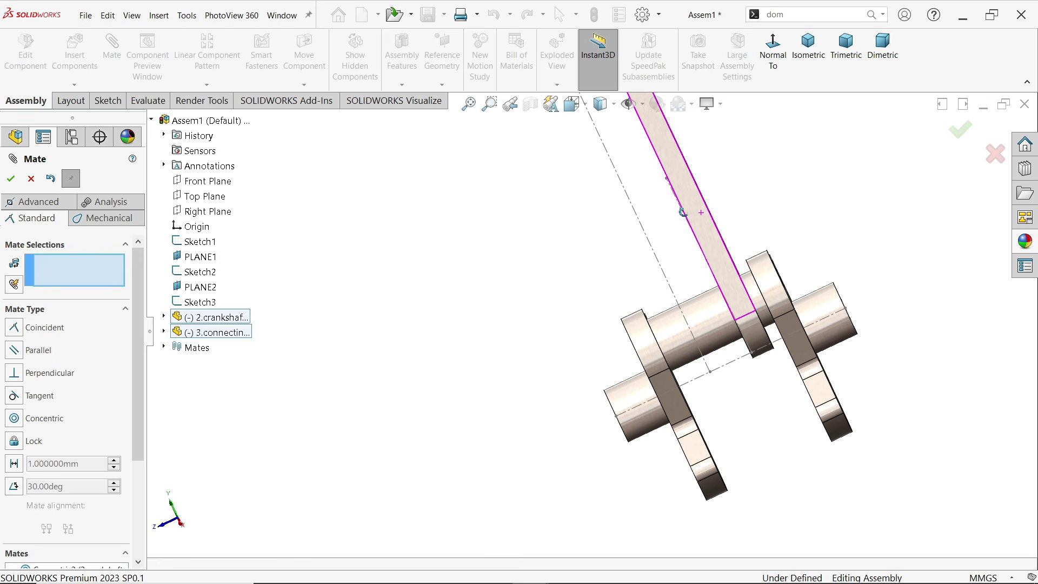
{"action": "scroll", "coordinate": [675, 334], "scroll_direction": "down", "scroll_amount": 2}
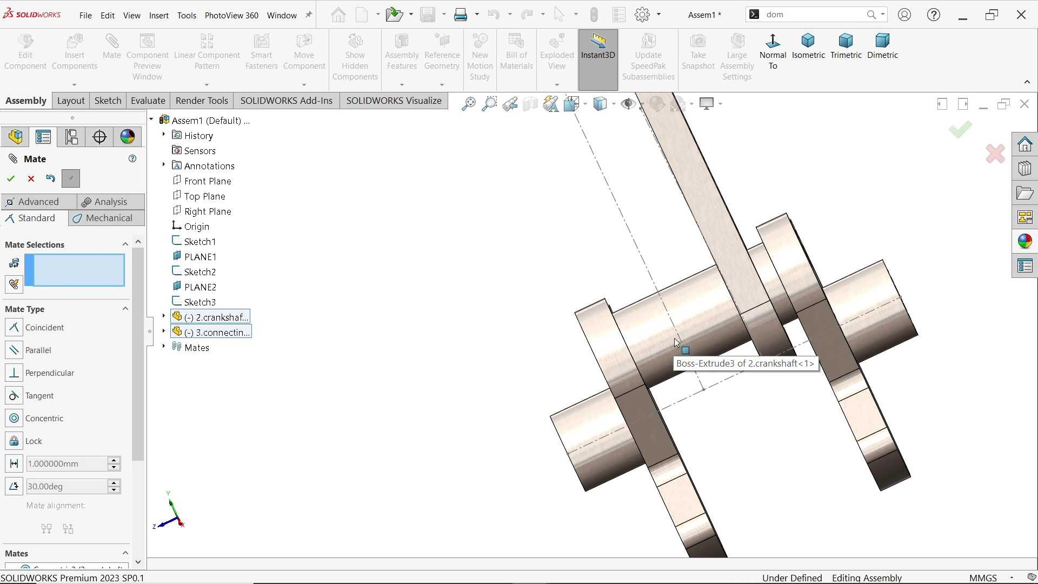
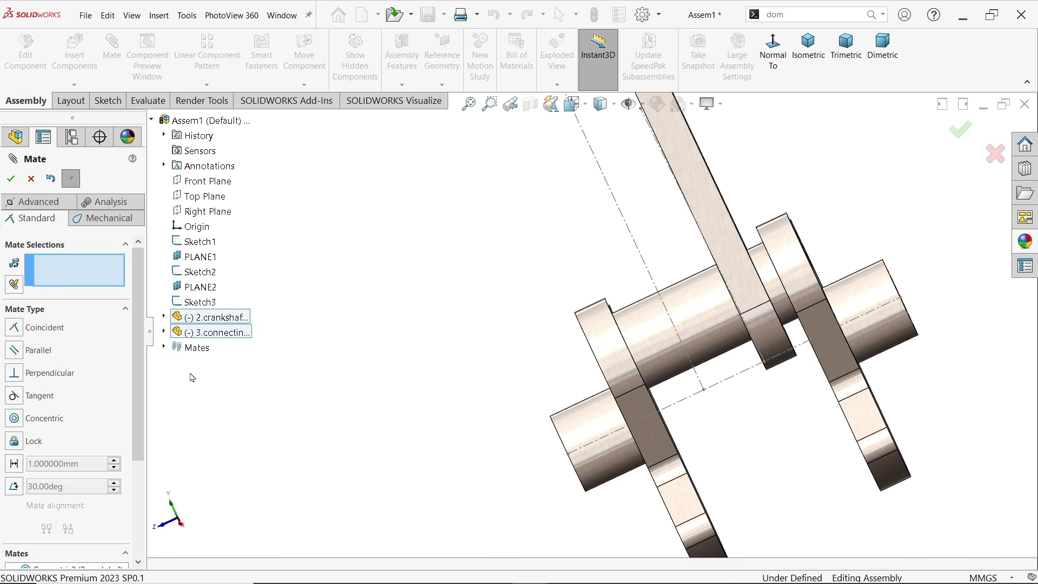
{"action": "left_click", "coordinate": [164, 332]}
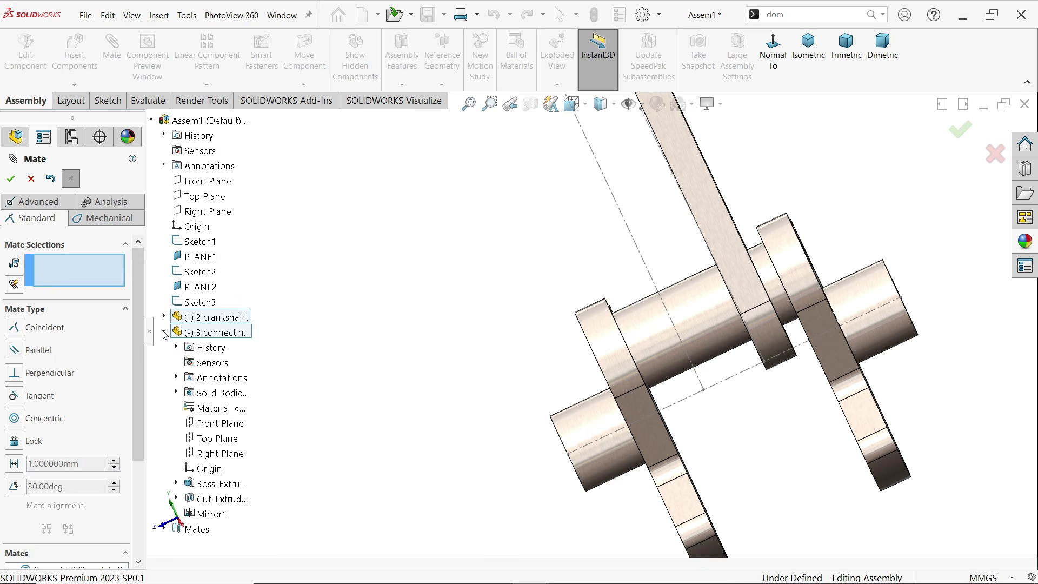
{"action": "left_click", "coordinate": [219, 425]}
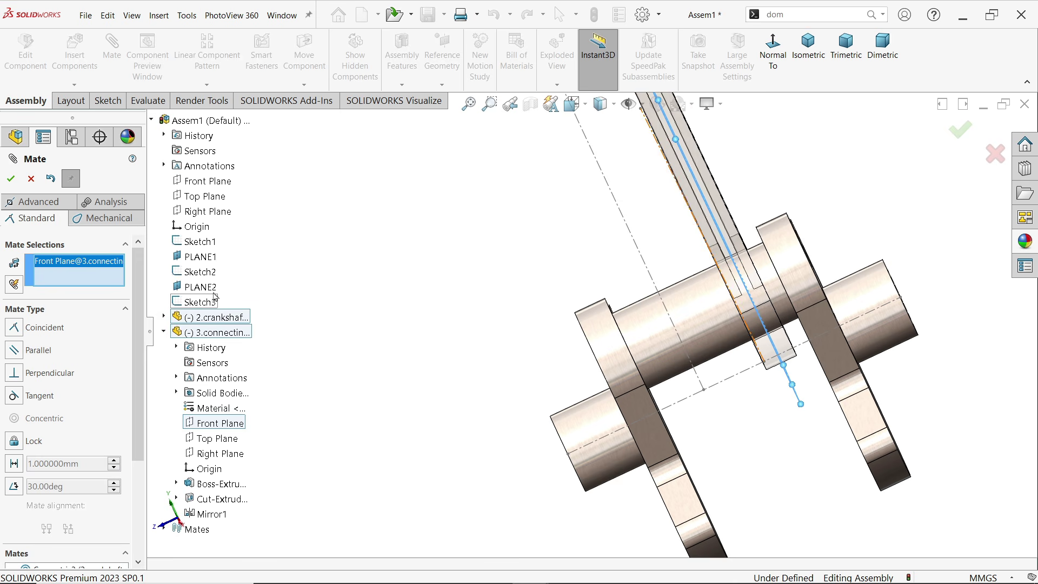
{"action": "left_click", "coordinate": [209, 261]}
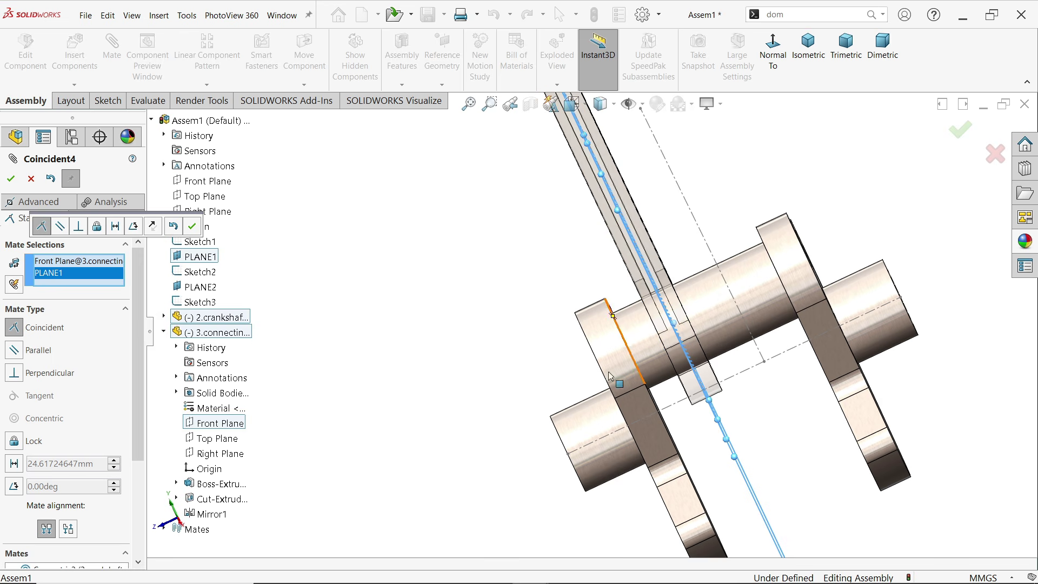
{"action": "left_click", "coordinate": [193, 227]}
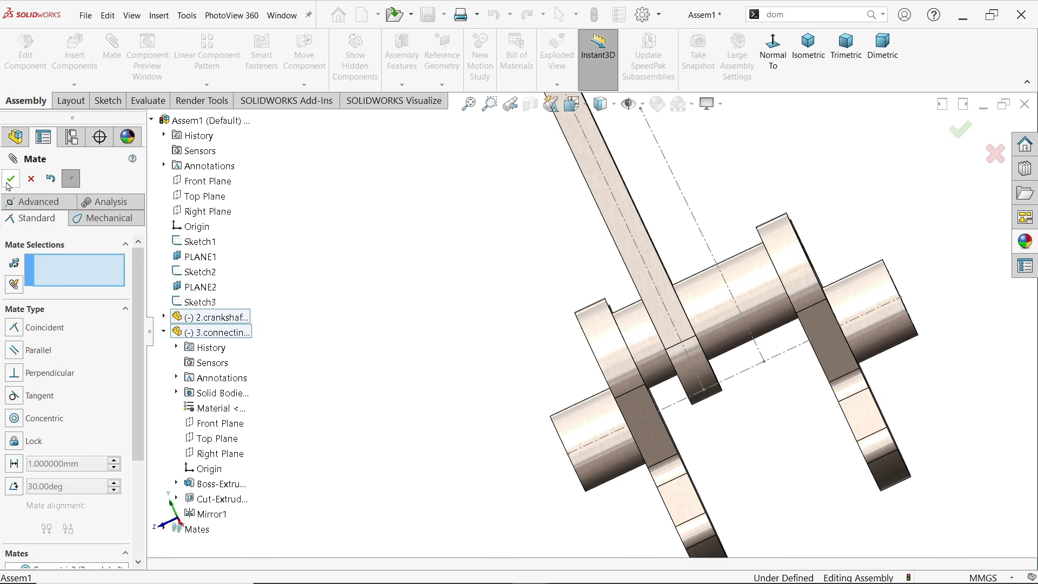
Insert the 1.Piston part and place it beside the connecting rod, near the upper end of the inclined layout line
{"action": "left_click", "coordinate": [31, 179]}
{"action": "middle_click_drag", "start_coordinate": [486, 273], "coordinate": [609, 287]}
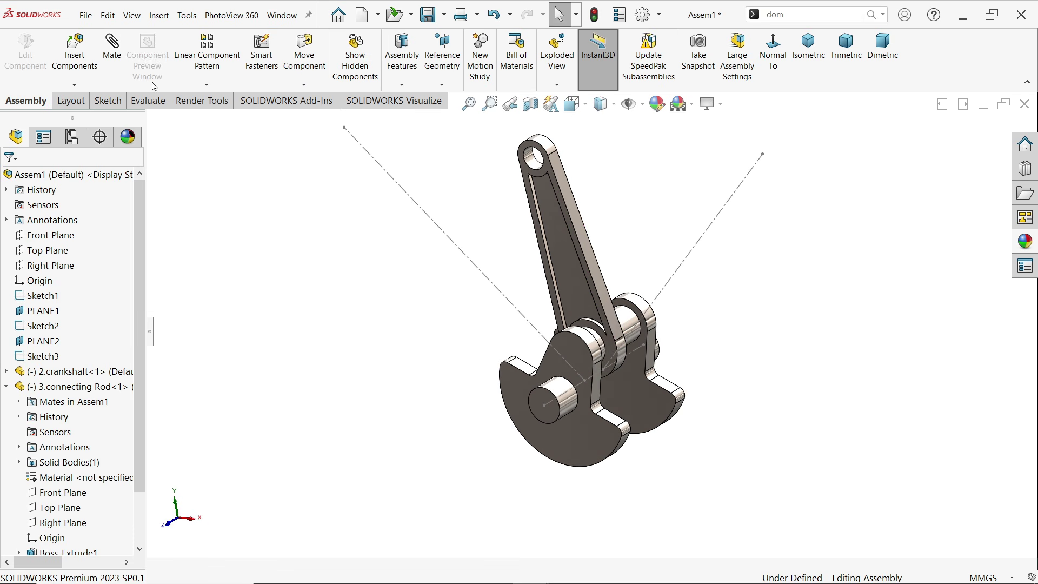
{"action": "left_click", "coordinate": [82, 62]}
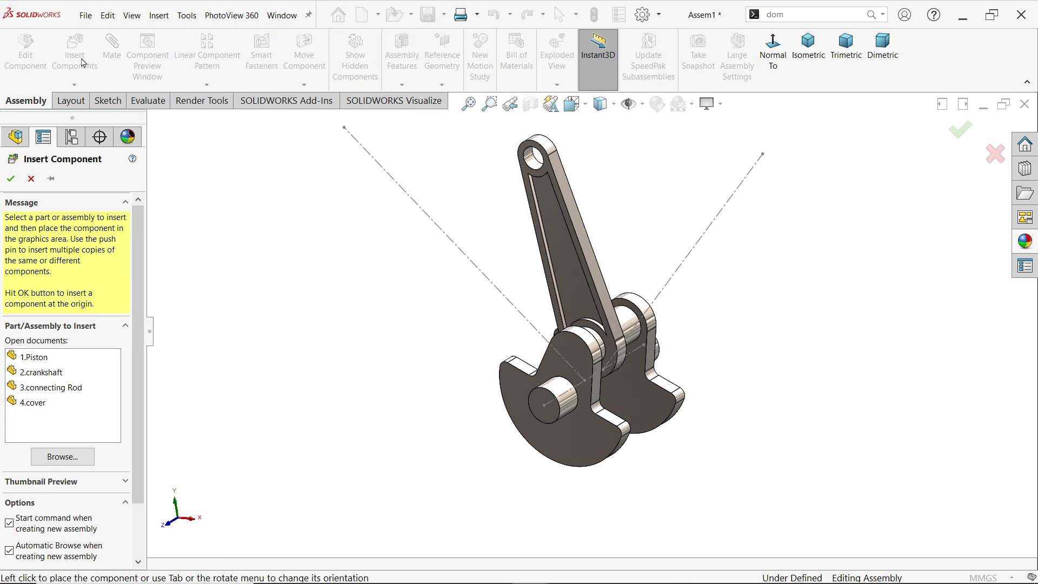
{"action": "left_click", "coordinate": [44, 359]}
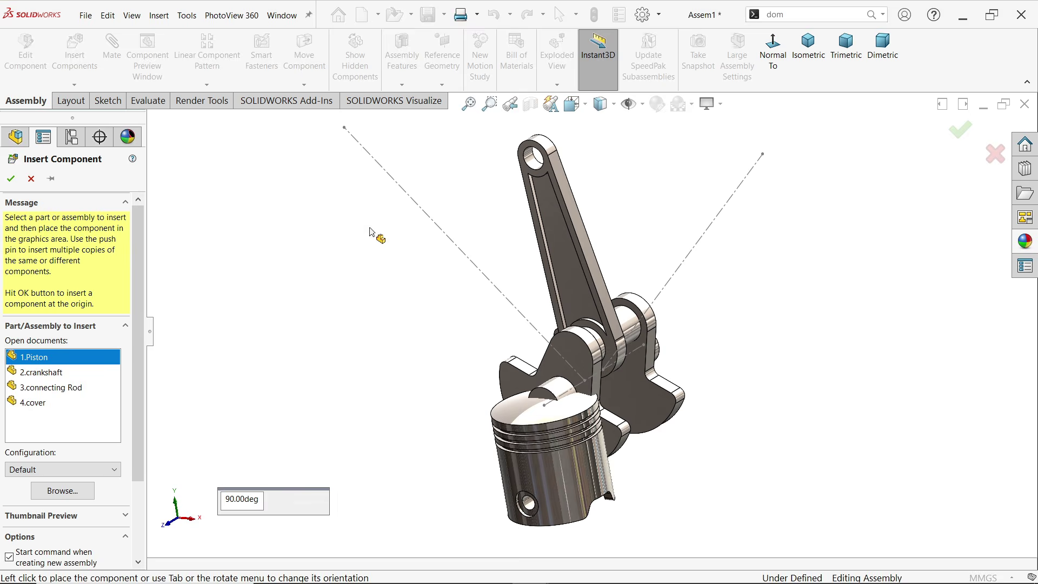
{"action": "left_click", "coordinate": [329, 186]}
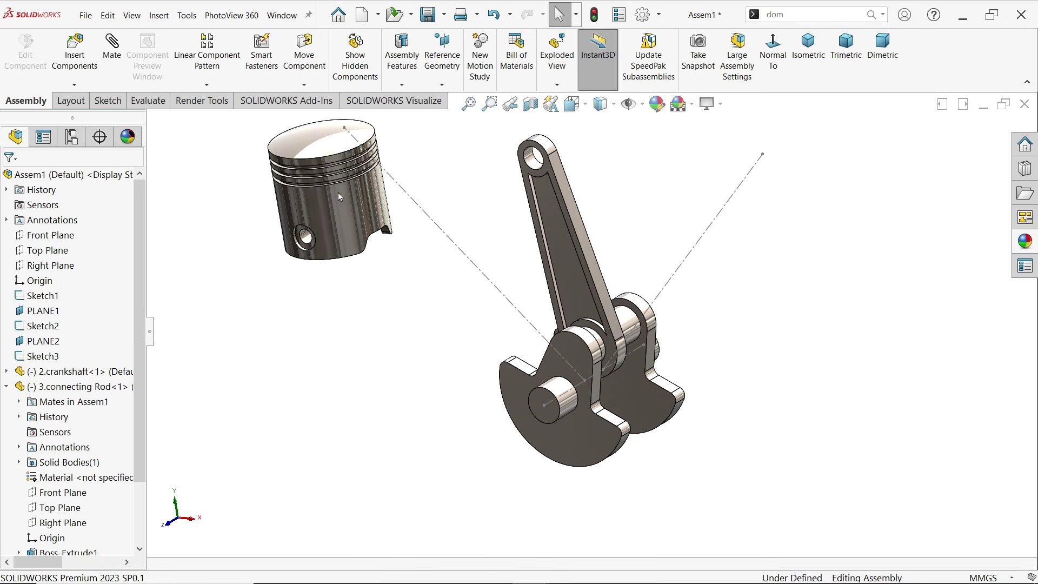
Rotate the piston freely so that it tilts toward the direction of the inclined layout line
{"action": "left_click", "coordinate": [303, 86]}
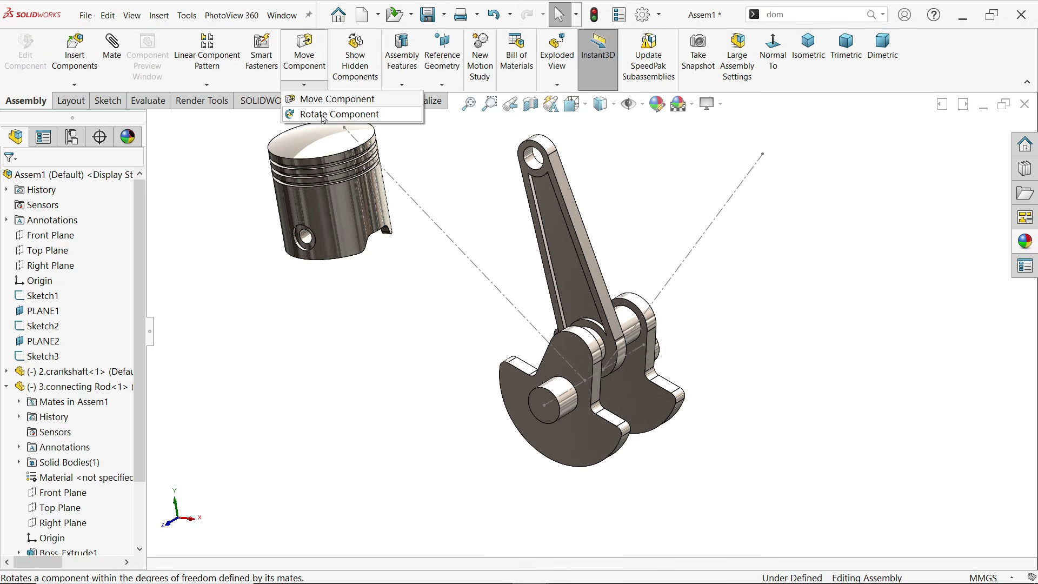
{"action": "left_click", "coordinate": [323, 114]}
{"action": "left_click_drag", "start_coordinate": [335, 211], "coordinate": [331, 220]}
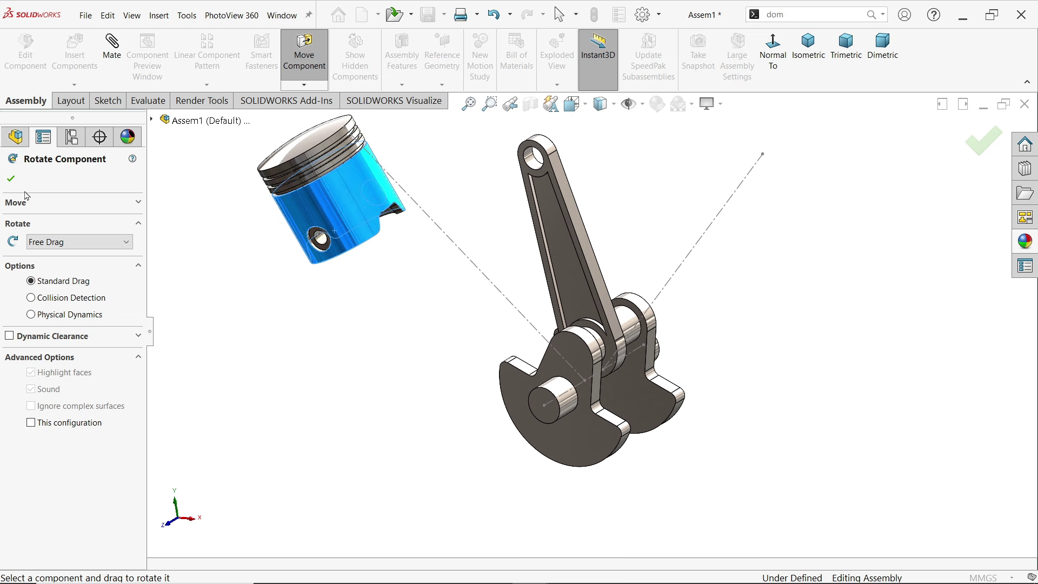
{"action": "left_click", "coordinate": [12, 179]}
Add a concentric mate between the piston's outer cylindrical face and the inclined layout line of Sketch2
{"action": "scroll", "coordinate": [496, 167], "scroll_direction": "down", "scroll_amount": 2}
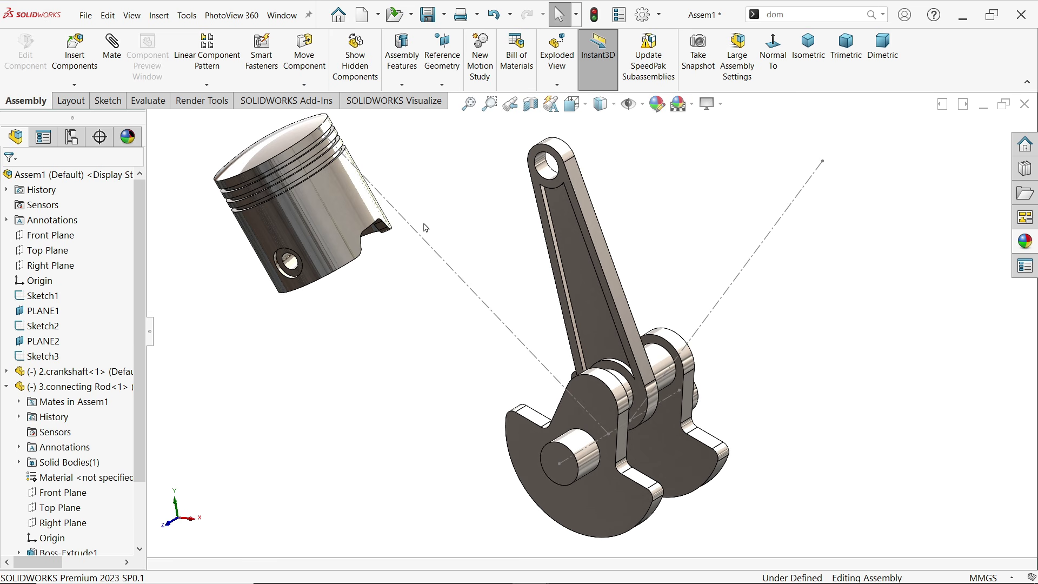
{"action": "left_click", "coordinate": [315, 204]}
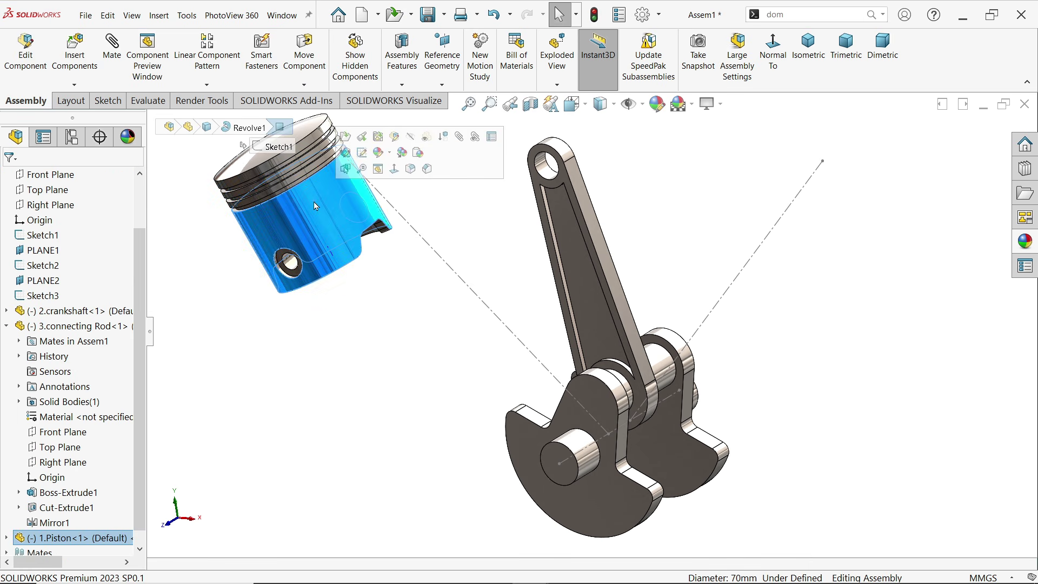
{"action": "left_click", "coordinate": [117, 56]}
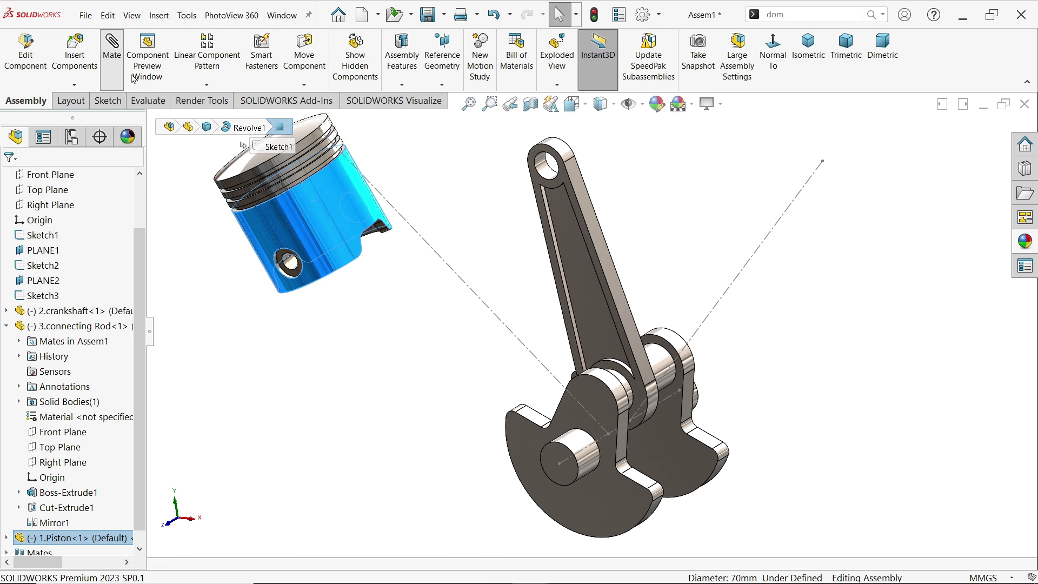
{"action": "left_click", "coordinate": [432, 248]}
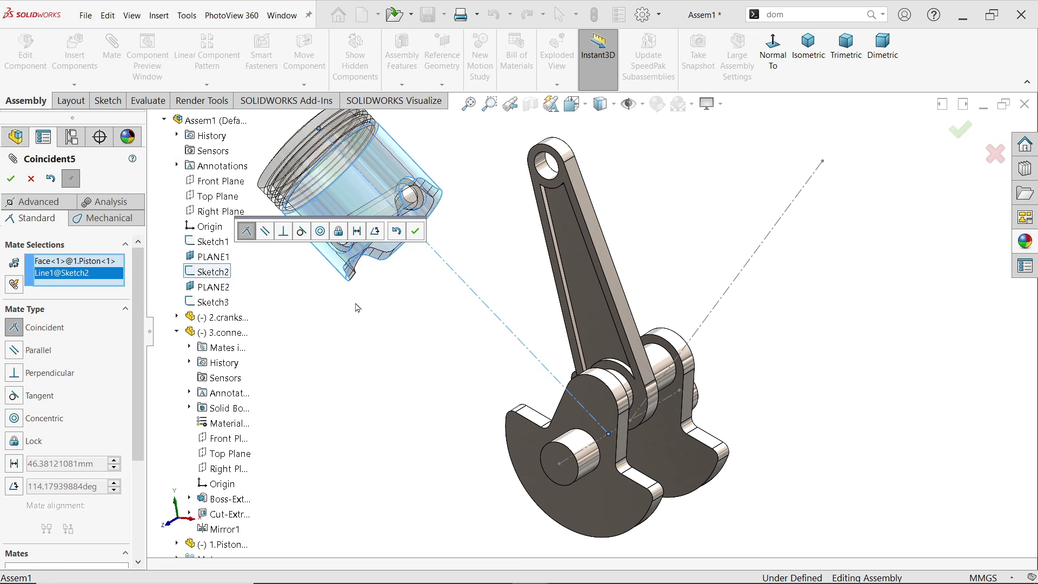
{"action": "middle_click_drag", "start_coordinate": [351, 265], "coordinate": [582, 287]}
{"action": "scroll", "coordinate": [471, 246], "scroll_direction": "down", "scroll_amount": 2}
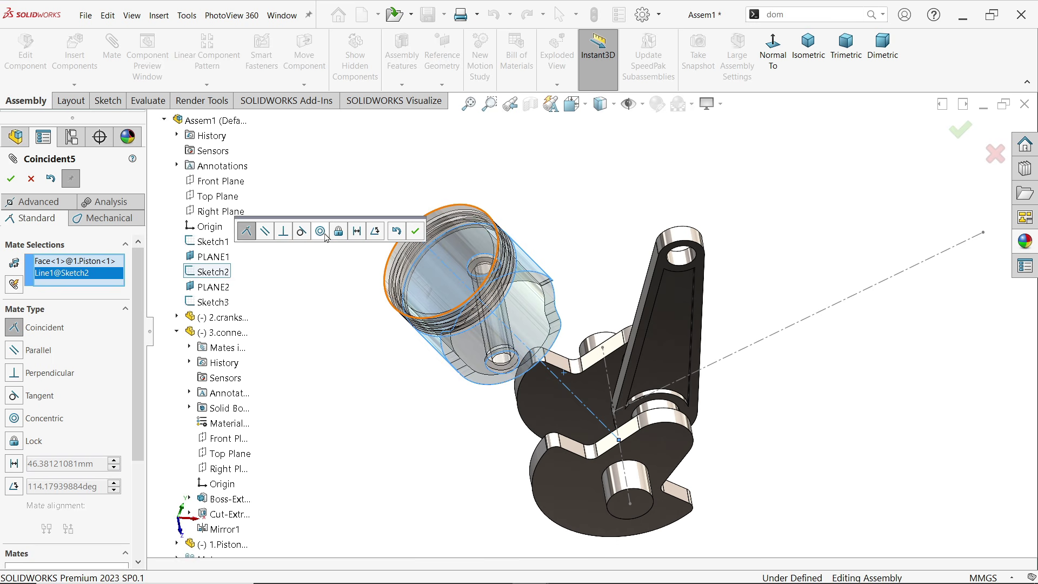
{"action": "left_click", "coordinate": [320, 231]}
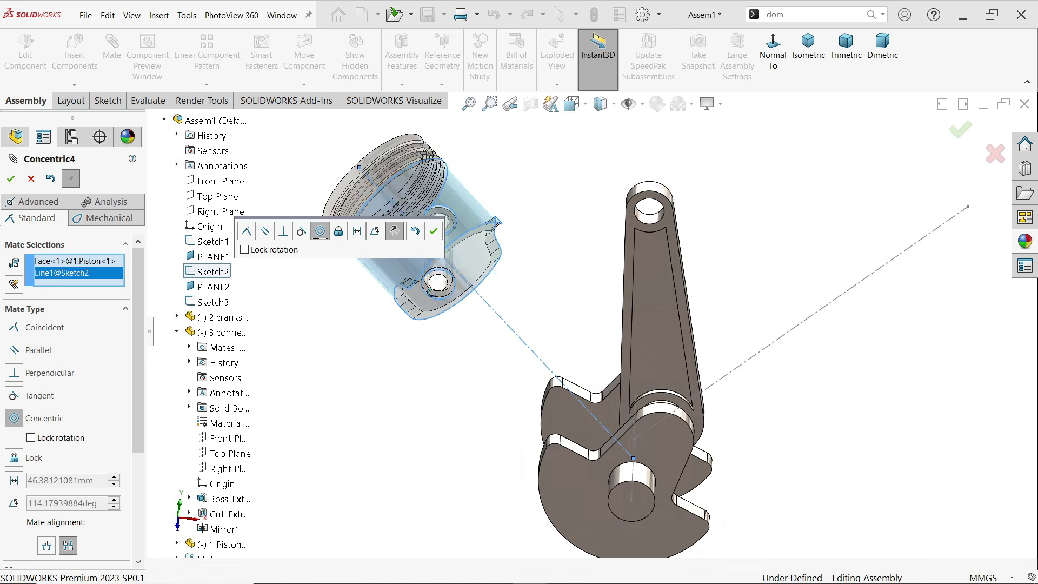
{"action": "mouse_move", "coordinate": [433, 211]}
{"action": "middle_mouse_down"}
{"action": "mouse_move", "coordinate": [411, 214]}
{"action": "mouse_move", "coordinate": [460, 208]}
{"action": "mouse_move", "coordinate": [444, 205]}
{"action": "middle_mouse_up"}
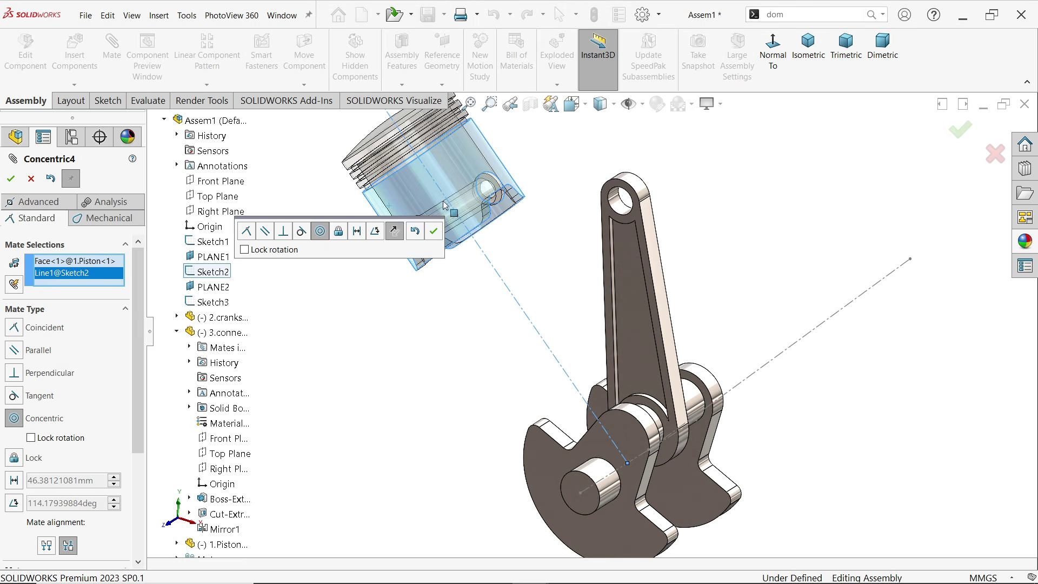
{"action": "left_click", "coordinate": [430, 234]}
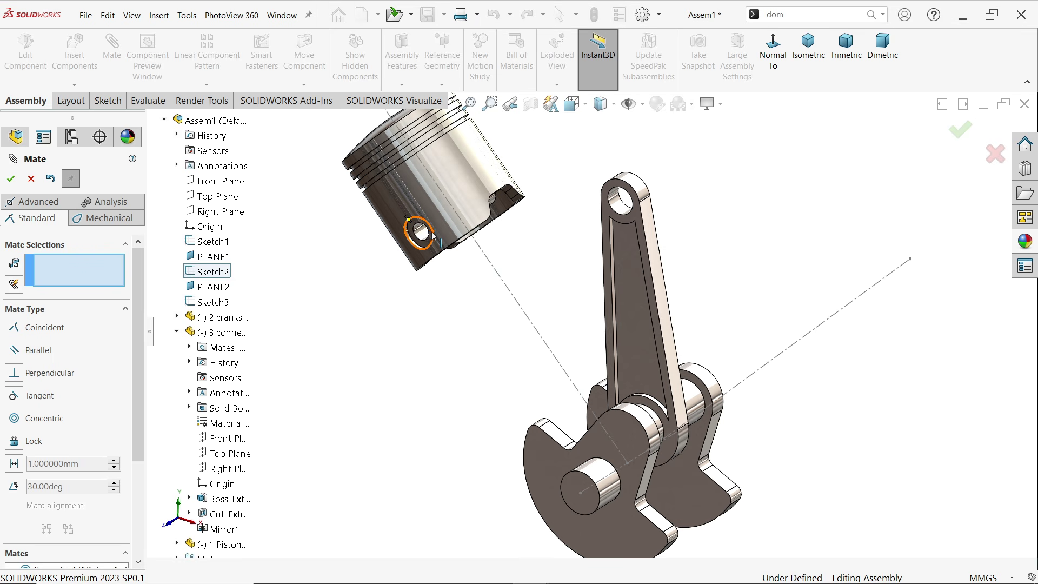
Add a concentric mate between the piston's pin hole and the connecting rod's small bore
{"action": "middle_click_drag", "start_coordinate": [426, 242], "coordinate": [459, 197]}
{"action": "scroll", "coordinate": [459, 193], "scroll_direction": "down", "scroll_amount": 3}
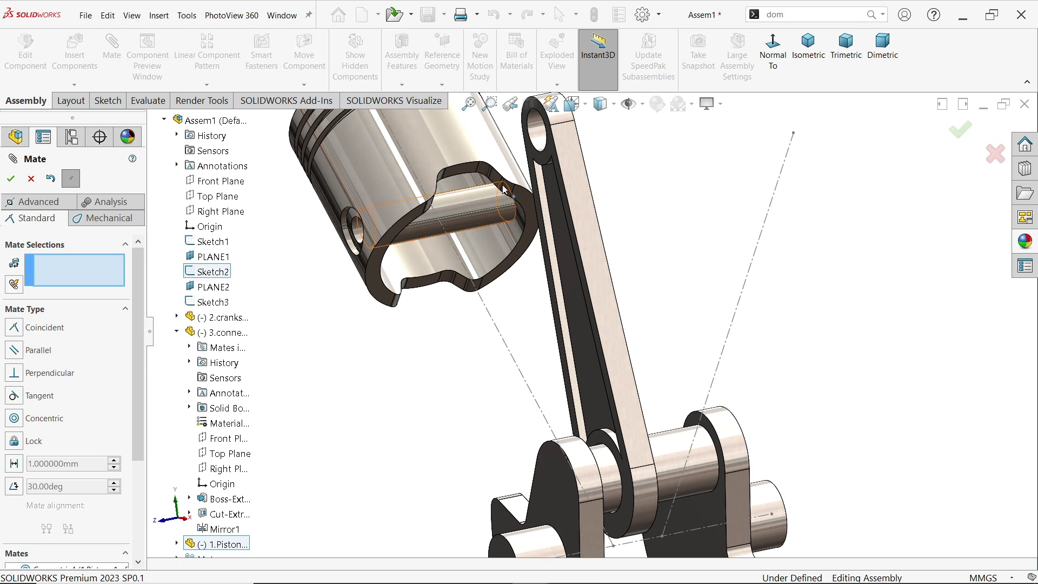
{"action": "left_click", "coordinate": [481, 219]}
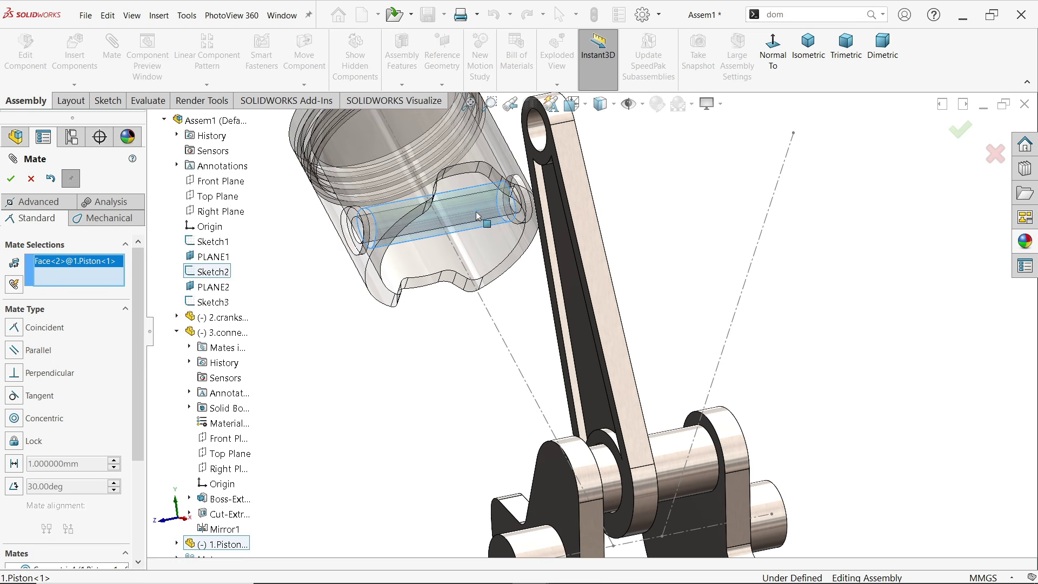
{"action": "left_click", "coordinate": [538, 143]}
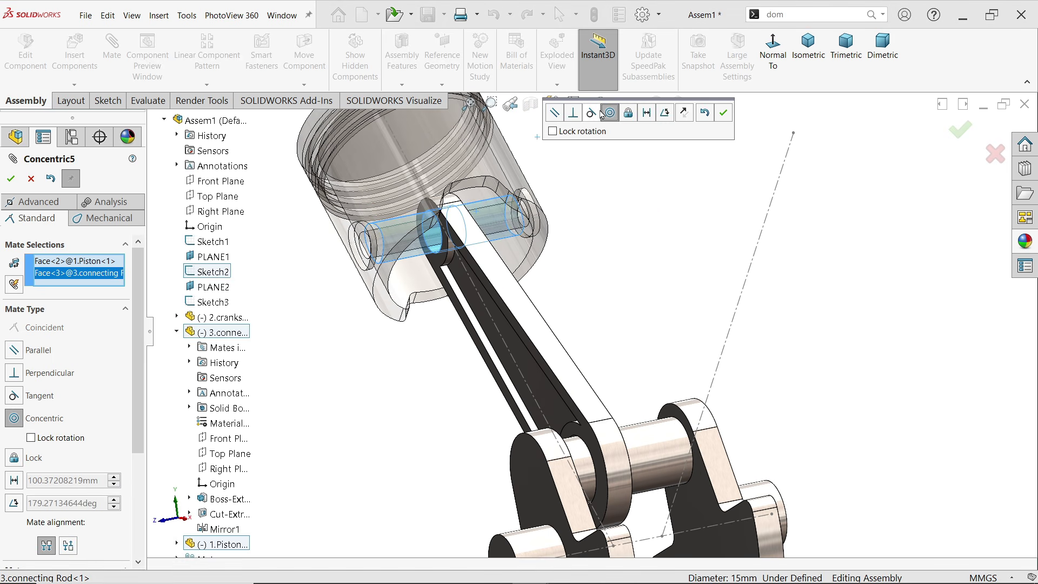
{"action": "left_click", "coordinate": [724, 113]}
{"action": "key", "text": "f"}
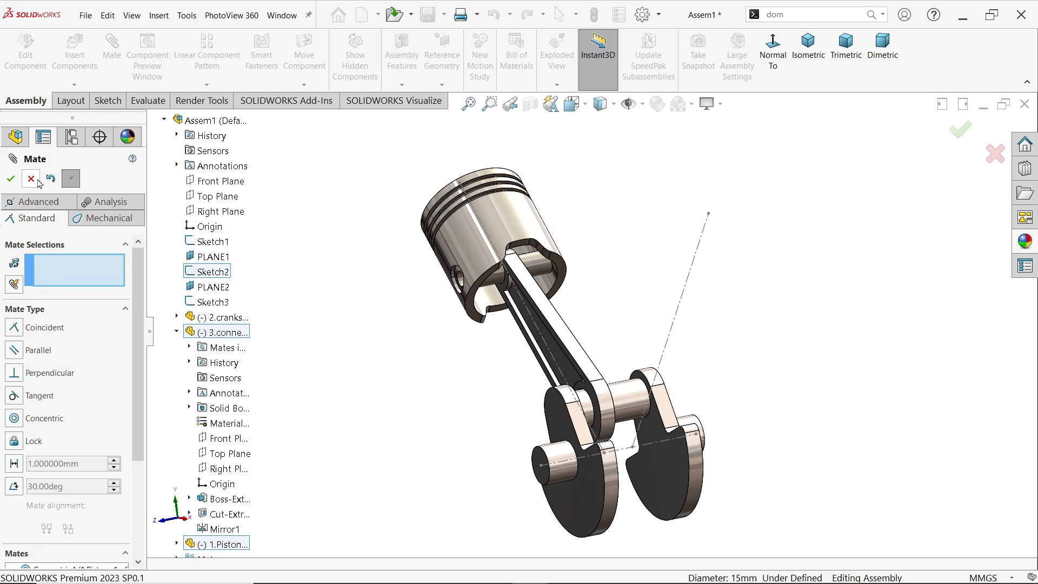
{"action": "key", "text": "Escape"}
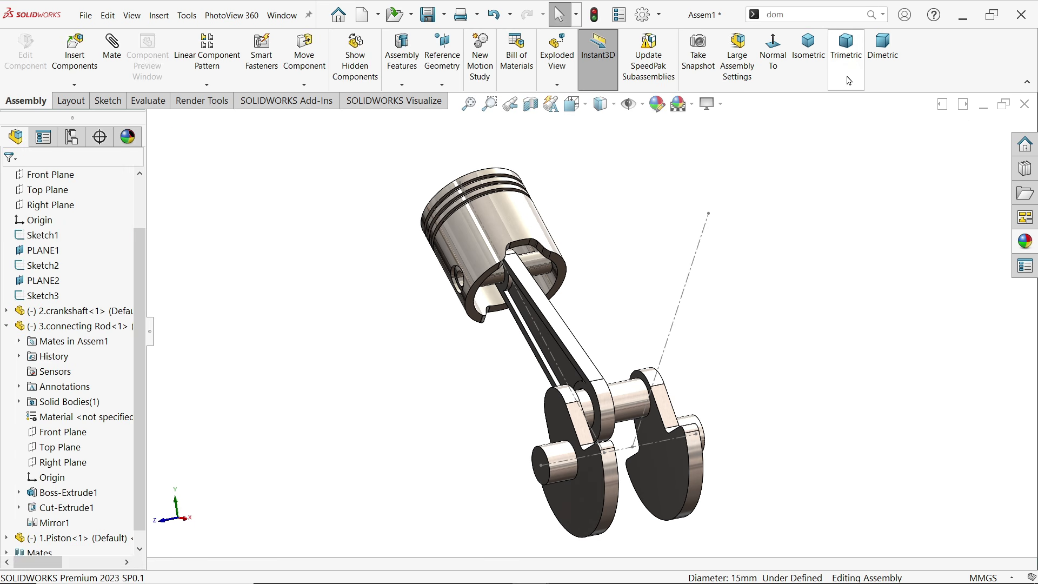
Turn the crankshaft in isometric view to check how the connecting rod and piston move with it
{"action": "left_click", "coordinate": [820, 66]}
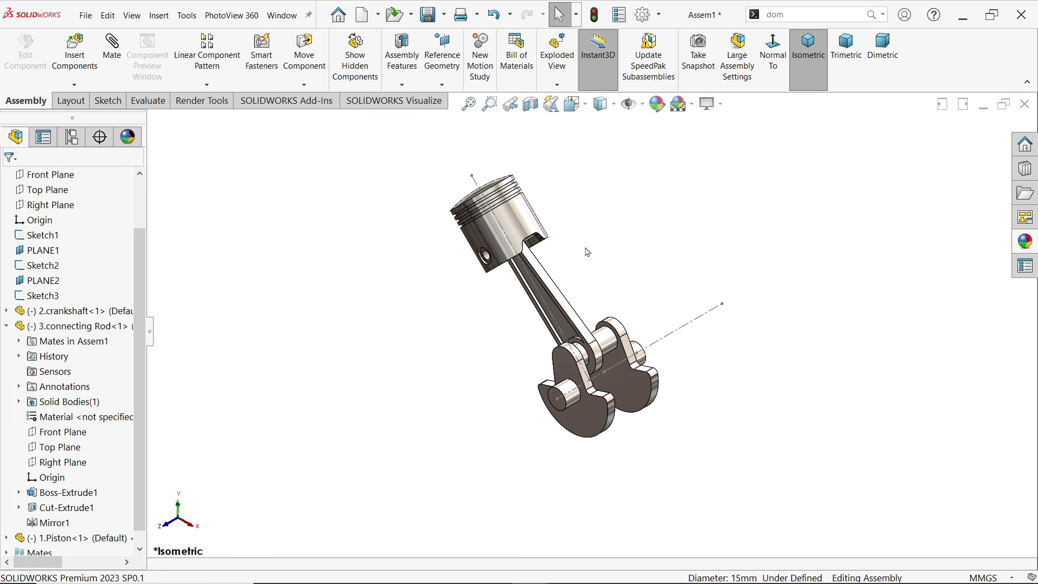
{"action": "left_click_drag", "start_coordinate": [599, 462], "coordinate": [622, 457]}
{"action": "key", "text": "Escape"}
{"action": "left_click", "coordinate": [632, 269]}
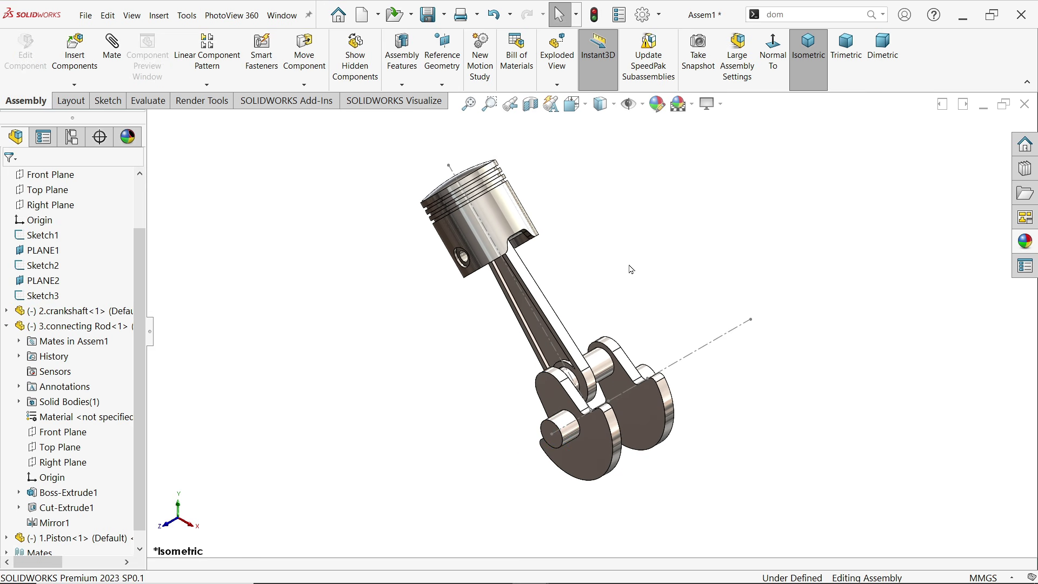
Copy the connecting rod and the piston within the assembly, placing the second pair in free space beside the originals
{"action": "scroll", "coordinate": [631, 269], "scroll_direction": "down", "scroll_amount": 2}
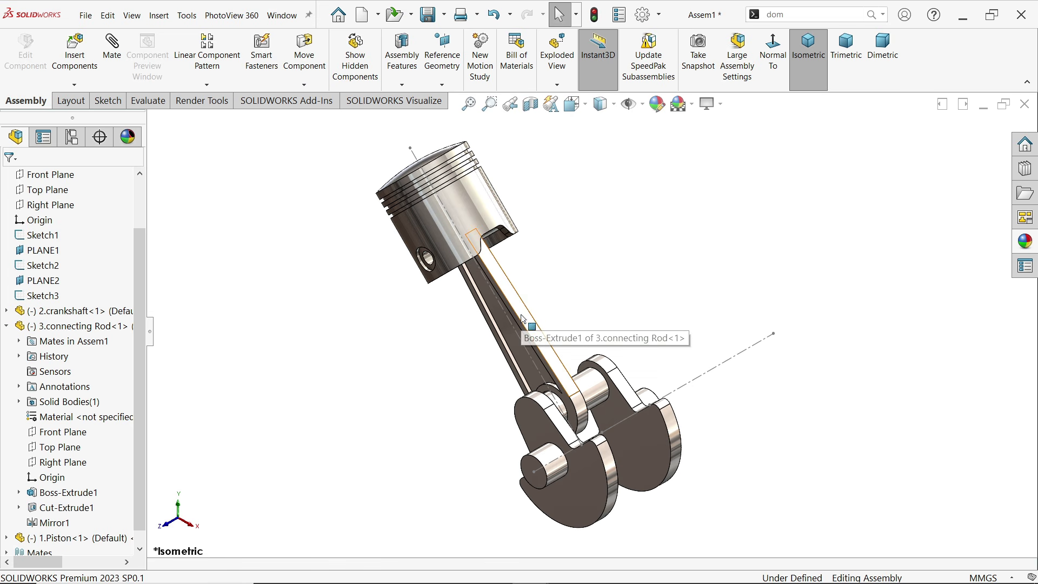
{"action": "left_click_drag", "start_coordinate": [522, 319], "coordinate": [790, 284]}
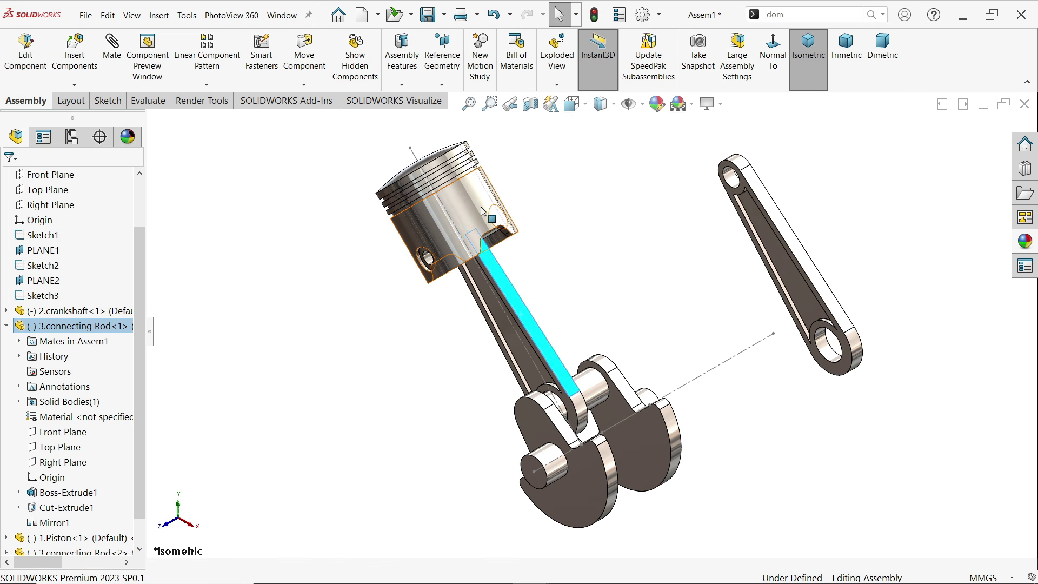
{"action": "left_click_drag", "start_coordinate": [464, 210], "coordinate": [636, 186], "text": "ctrl"}
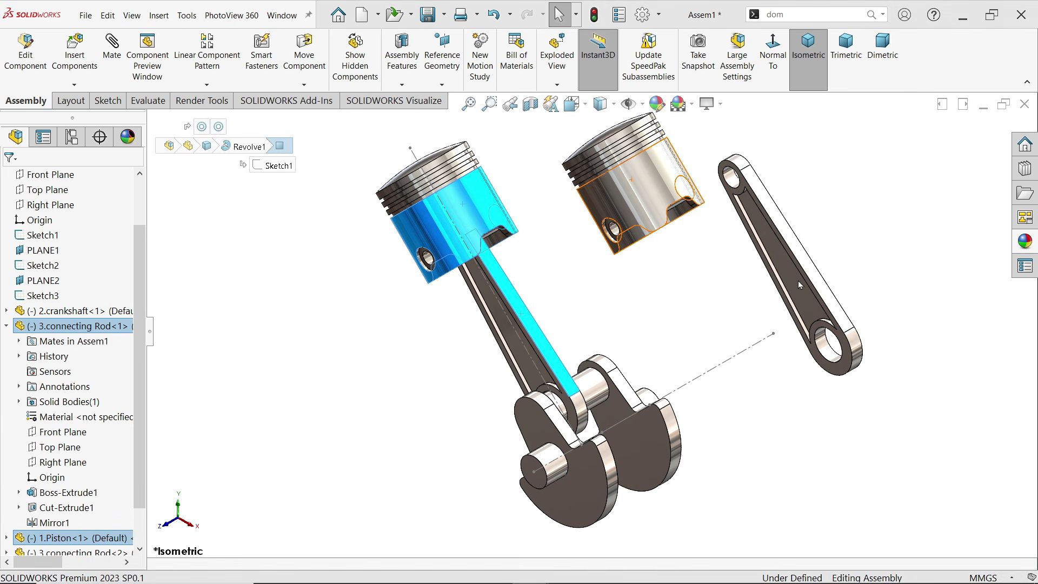
{"action": "left_click", "coordinate": [643, 299]}
Add a concentric mate between the crankshaft's crankpin and the large bore of the second connecting rod
{"action": "middle_click_drag", "start_coordinate": [656, 366], "coordinate": [628, 358]}
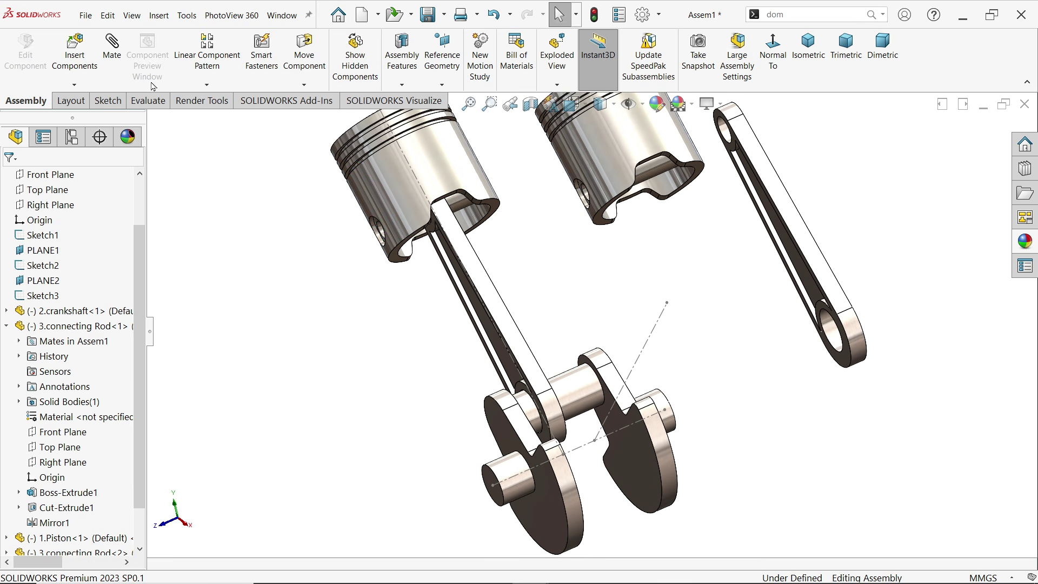
{"action": "left_click", "coordinate": [9, 328]}
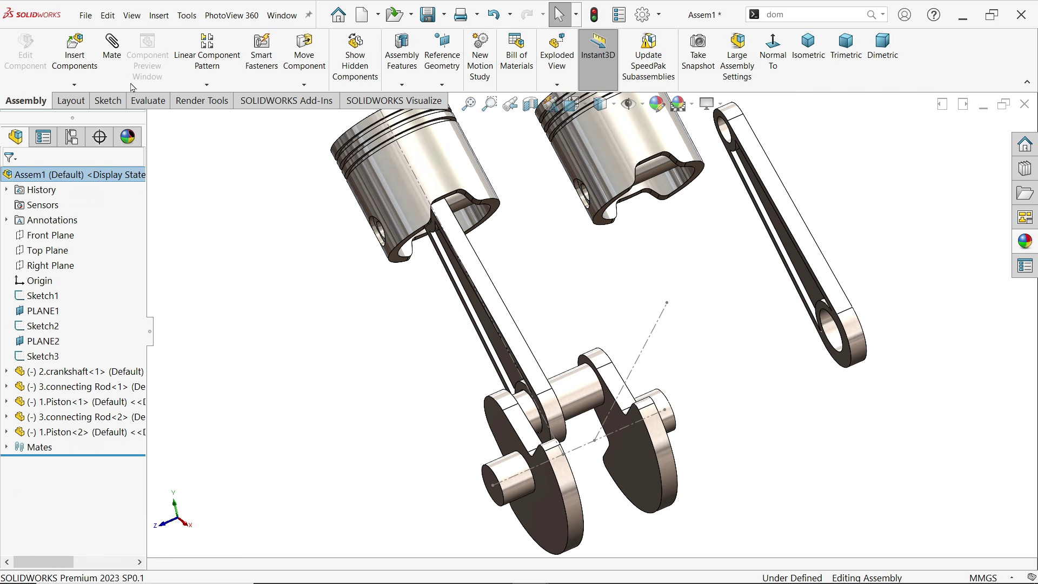
{"action": "left_click", "coordinate": [115, 53]}
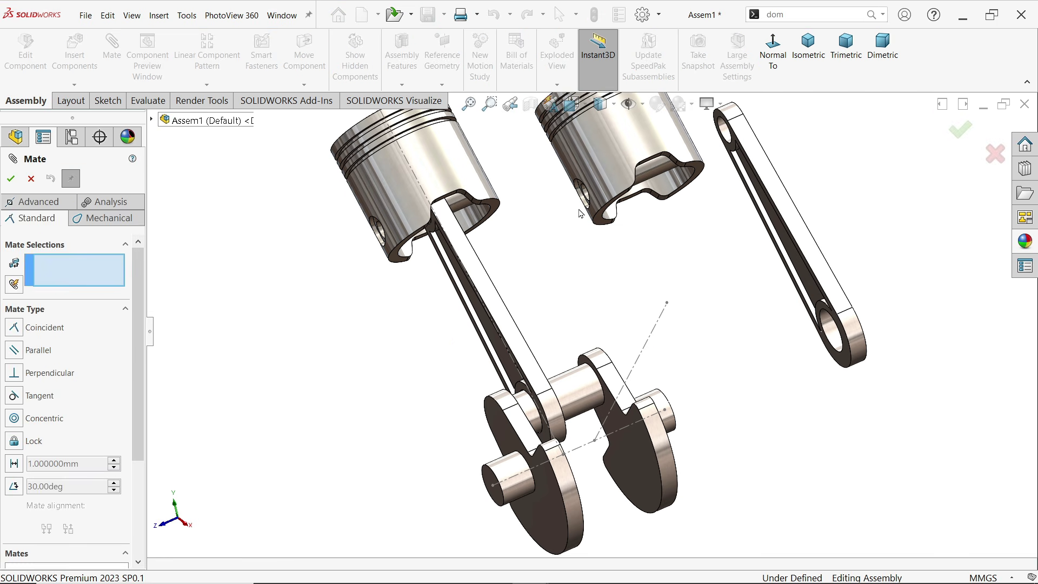
{"action": "left_click", "coordinate": [581, 390]}
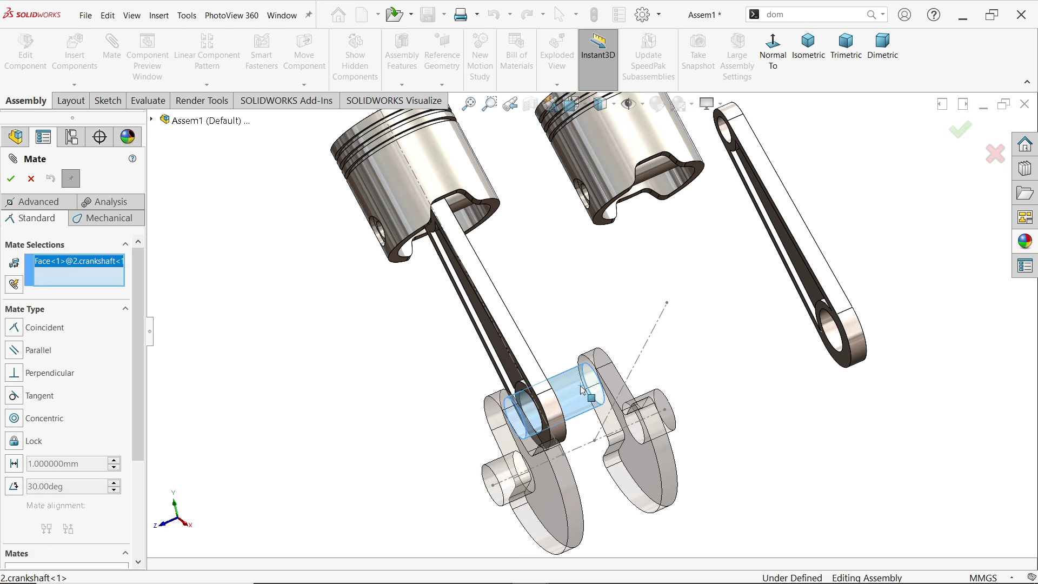
{"action": "left_click", "coordinate": [834, 339]}
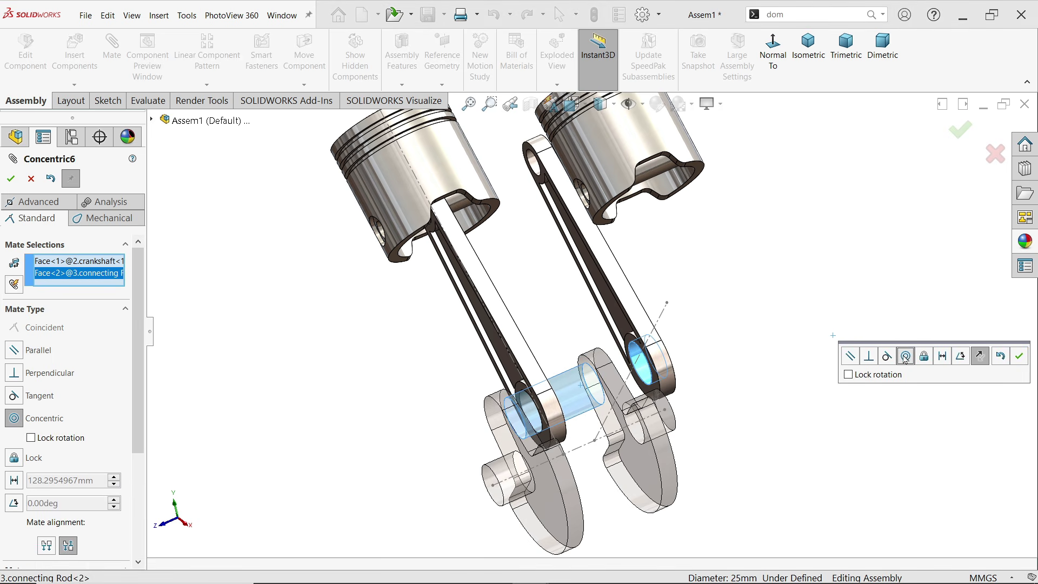
{"action": "left_click", "coordinate": [1019, 357]}
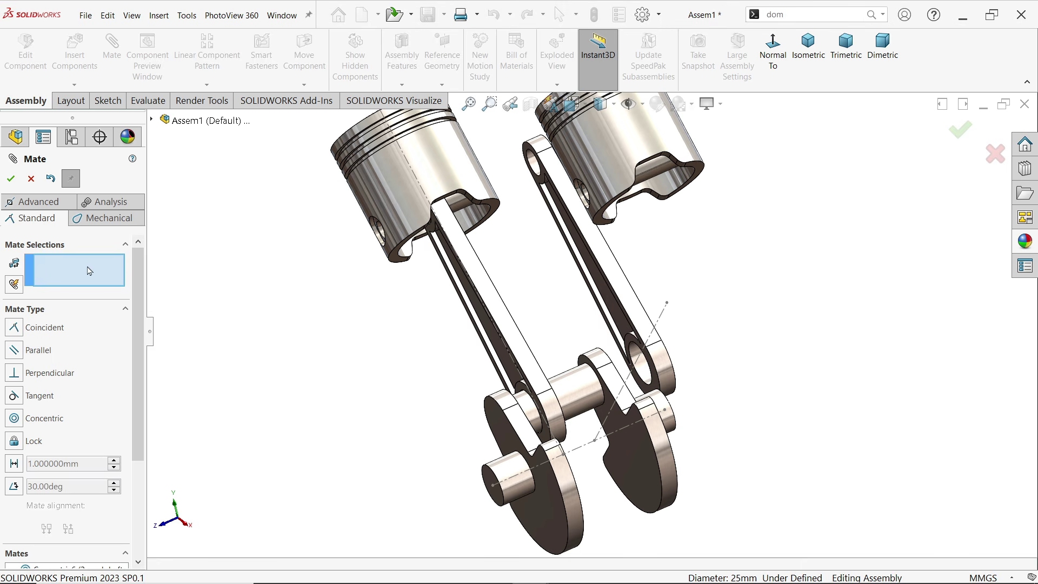
Add a coincident mate between the second connecting rod's Front Plane and the assembly's PLANE2
{"action": "left_click", "coordinate": [152, 120]}
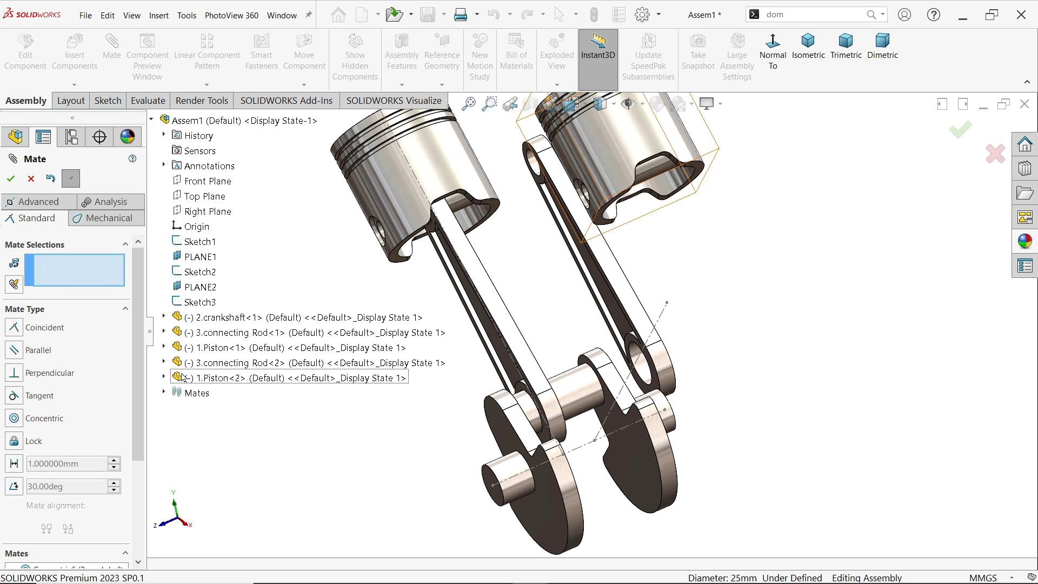
{"action": "left_click", "coordinate": [164, 362]}
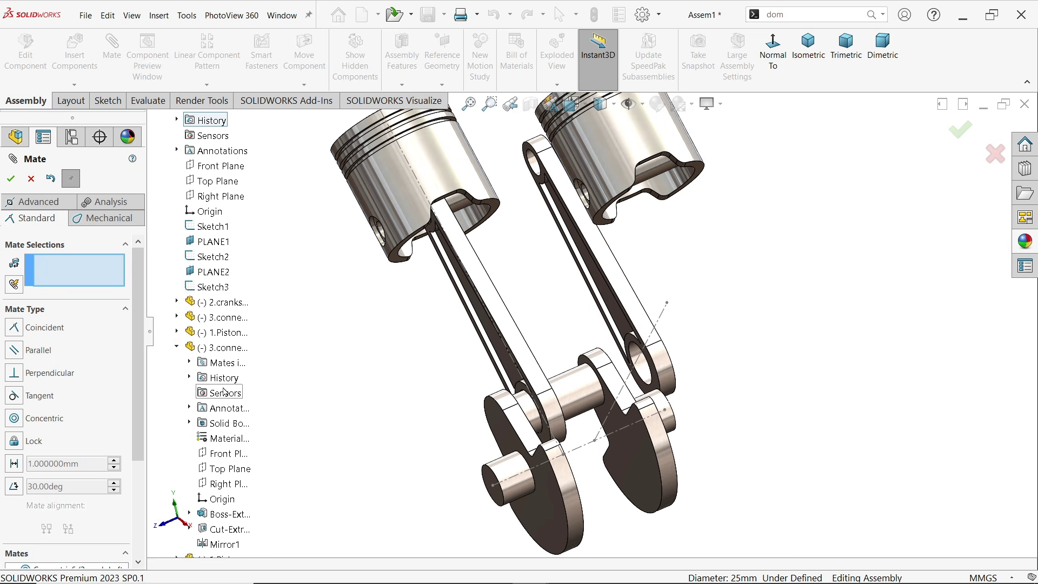
{"action": "left_click", "coordinate": [234, 454]}
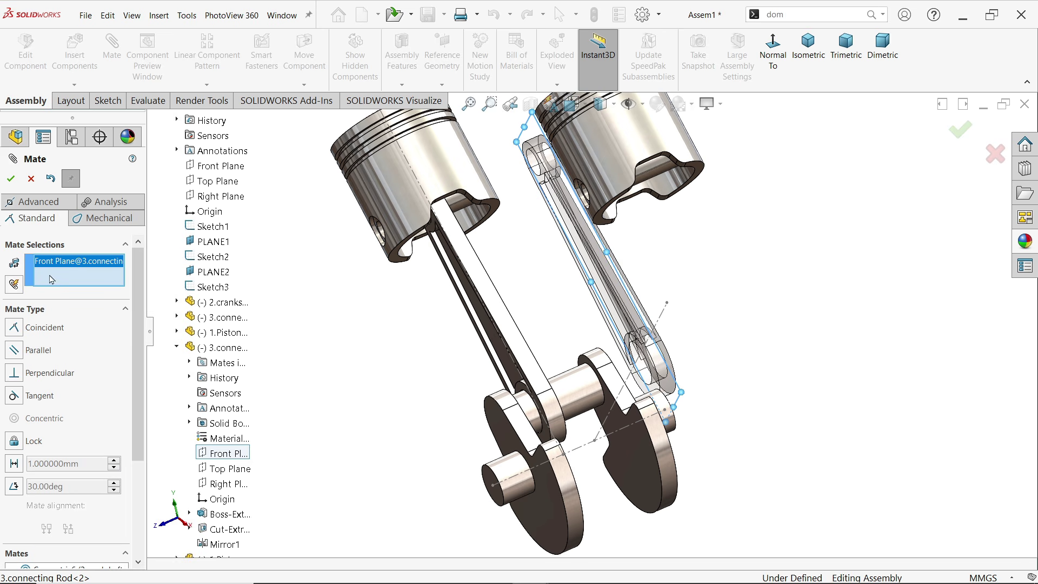
{"action": "left_click", "coordinate": [222, 275]}
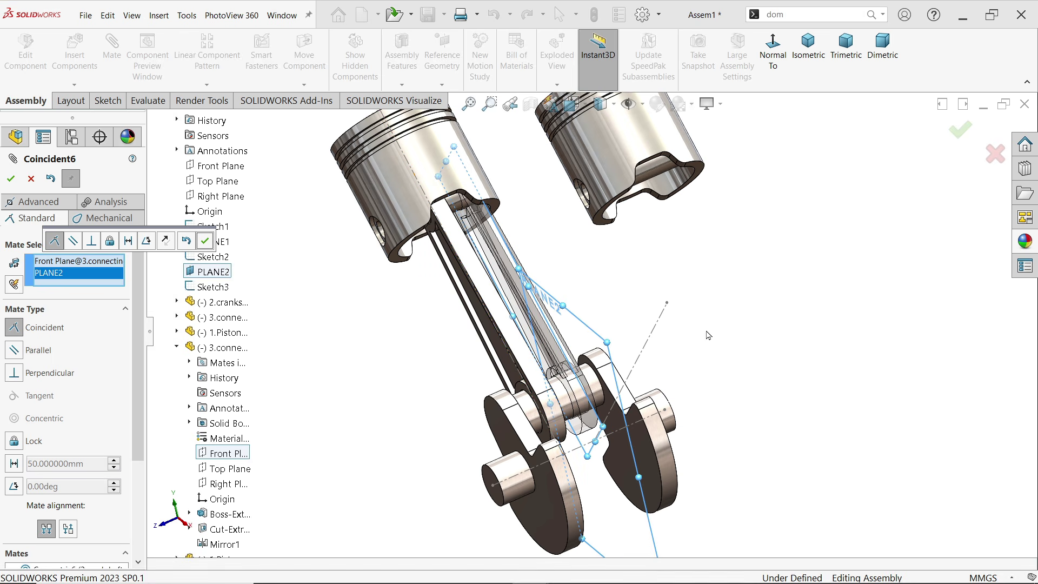
{"action": "middle_click_drag", "start_coordinate": [707, 339], "coordinate": [574, 317]}
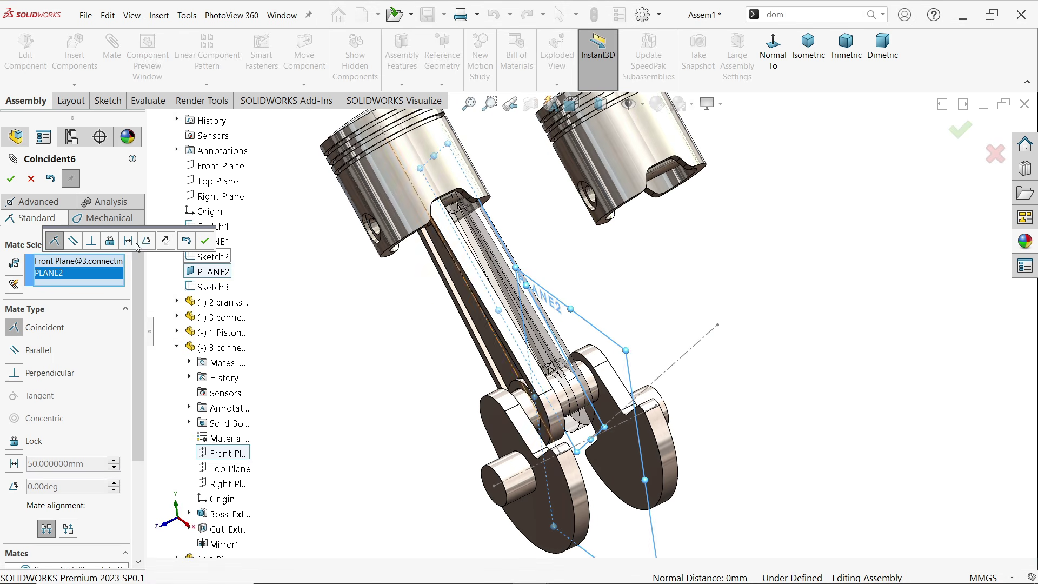
{"action": "left_click", "coordinate": [11, 179]}
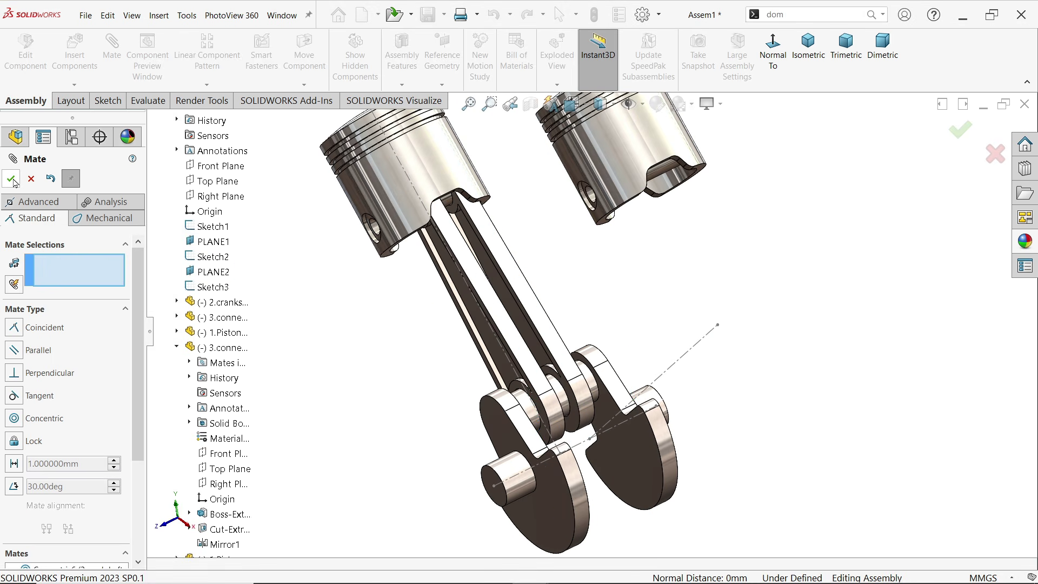
{"action": "left_click", "coordinate": [11, 179]}
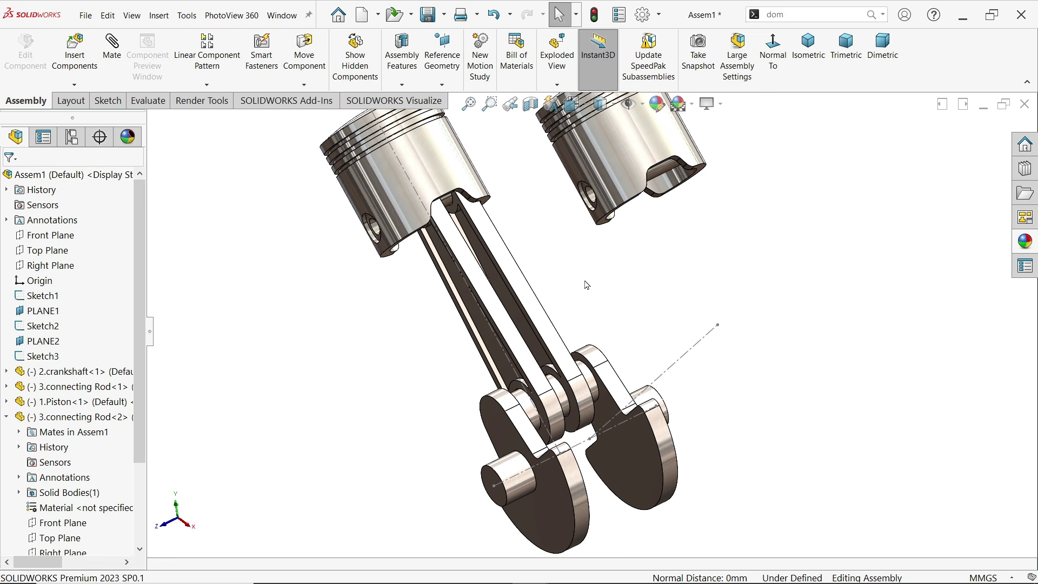
Swing the second connecting rod out towards the second cylinder axis and move the second piston clear of the other parts
{"action": "scroll", "coordinate": [631, 287], "scroll_direction": "up", "scroll_amount": 3}
{"action": "left_click_drag", "start_coordinate": [528, 282], "coordinate": [702, 329]}
{"action": "left_click_drag", "start_coordinate": [626, 212], "coordinate": [830, 247]}
{"action": "left_click", "coordinate": [697, 186]}
Rotate the second piston with Rotate Component so that its crown faces away from the crankshaft
{"action": "left_click", "coordinate": [304, 84]}
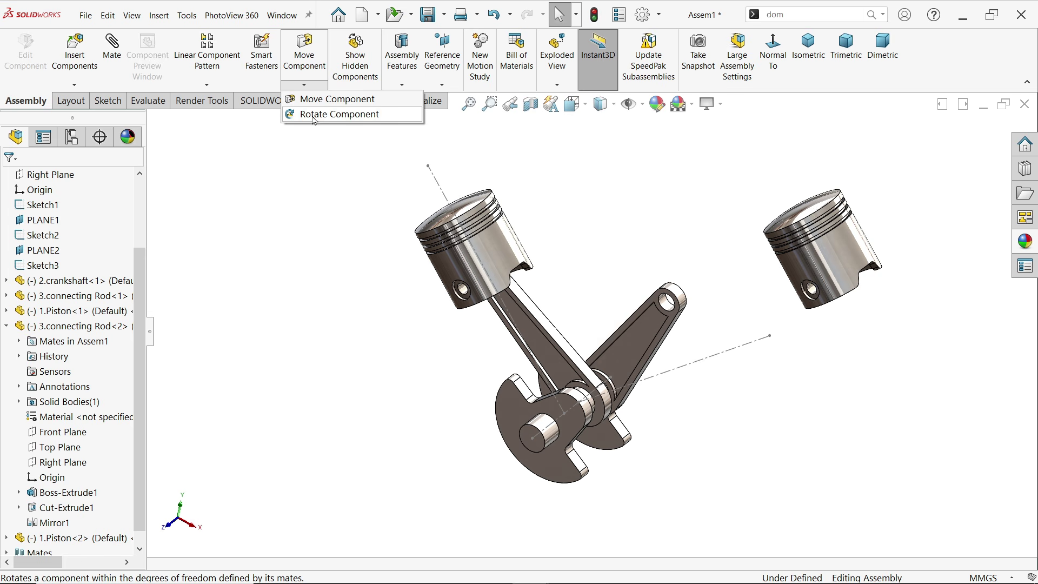
{"action": "left_click", "coordinate": [339, 114]}
{"action": "scroll", "coordinate": [839, 271], "scroll_direction": "down", "scroll_amount": 2}
{"action": "left_click_drag", "start_coordinate": [809, 291], "coordinate": [696, 322]}
{"action": "left_click", "coordinate": [12, 179]}
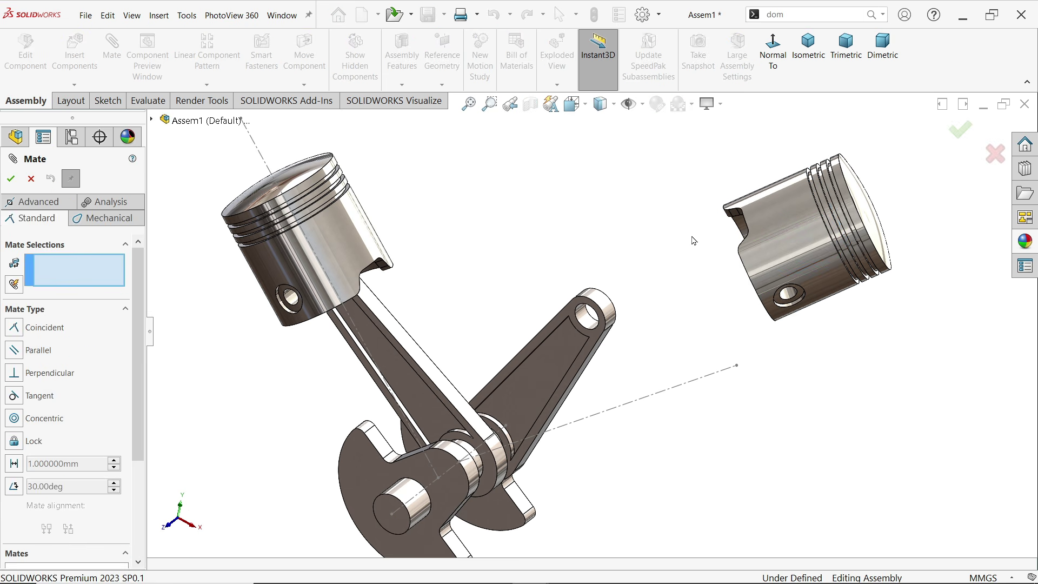
Add a concentric mate between the second piston's outer cylindrical face and the axis line of Sketch3
{"action": "left_click", "coordinate": [805, 249]}
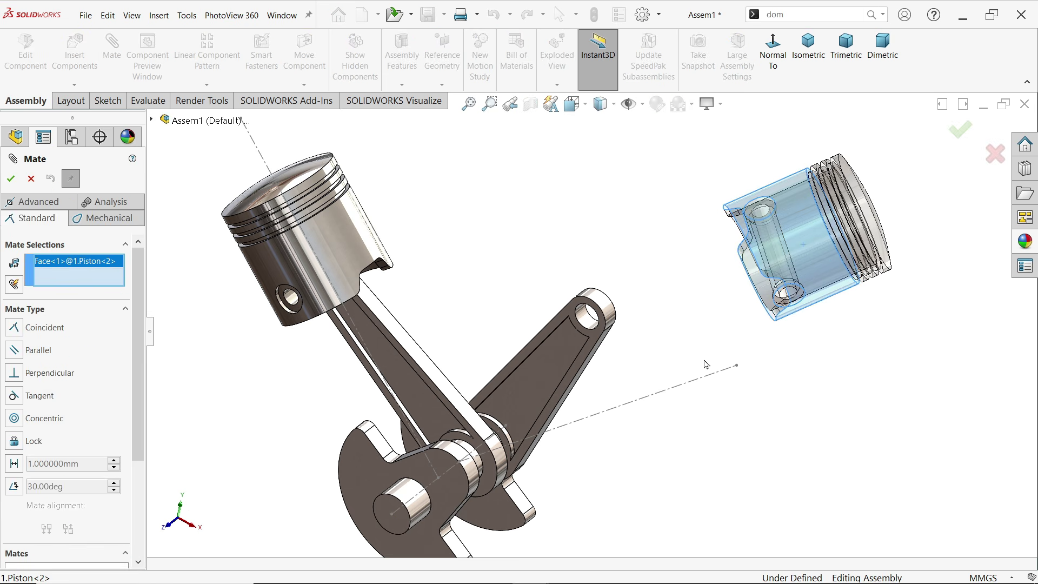
{"action": "left_click", "coordinate": [703, 380]}
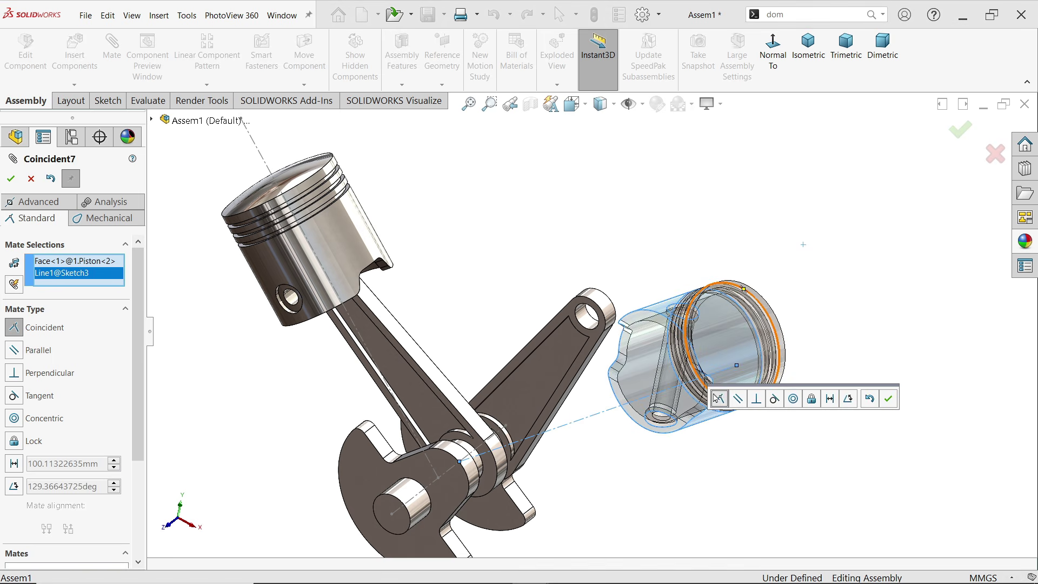
{"action": "left_click", "coordinate": [794, 399]}
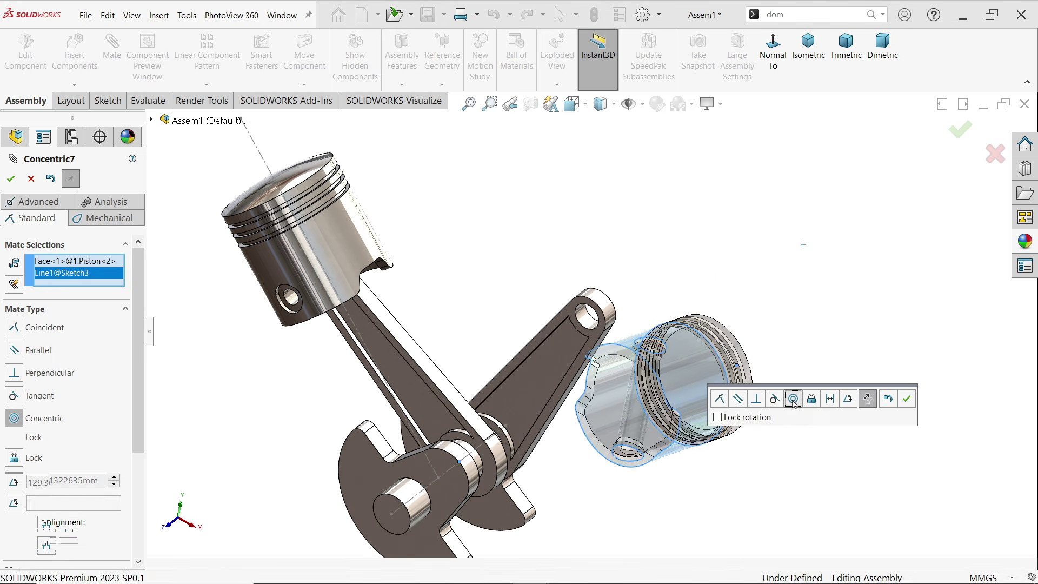
{"action": "left_click", "coordinate": [907, 400]}
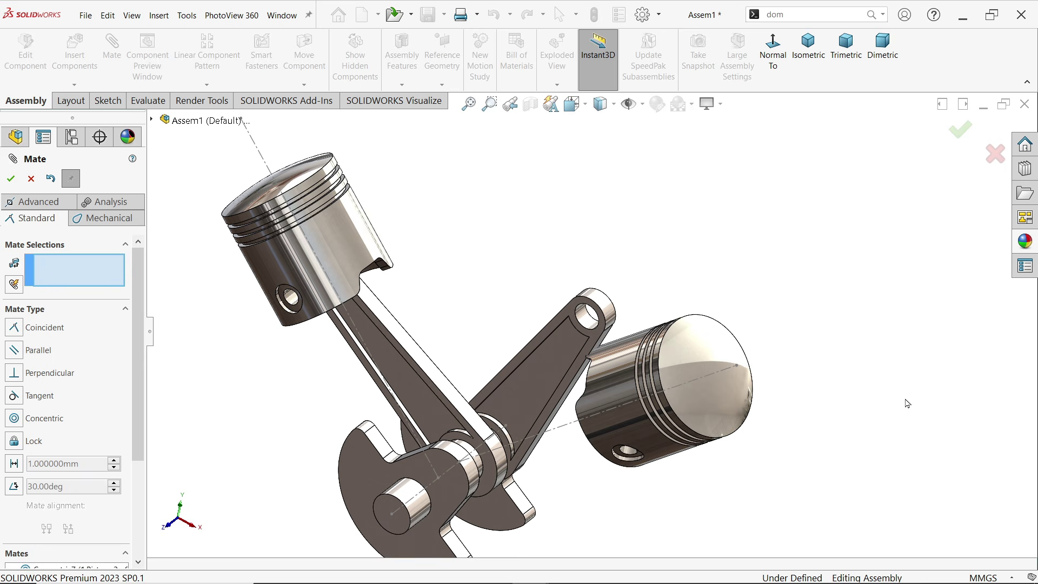
Turn the second piston about its axis and mate its pin hole concentric with the second connecting rod's small bore
{"action": "middle_click_drag", "start_coordinate": [874, 396], "coordinate": [907, 283]}
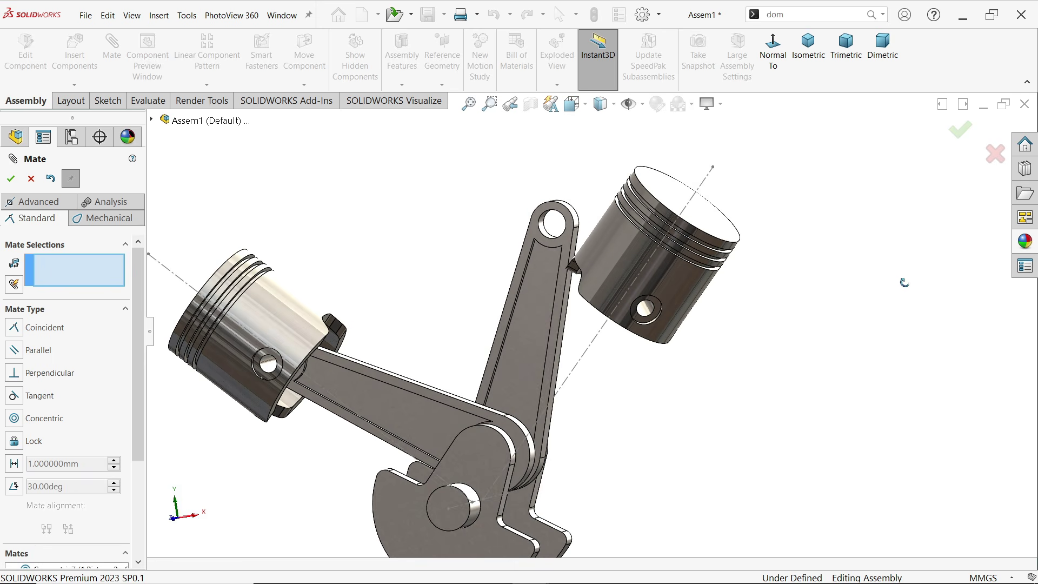
{"action": "left_click_drag", "start_coordinate": [679, 277], "coordinate": [714, 294]}
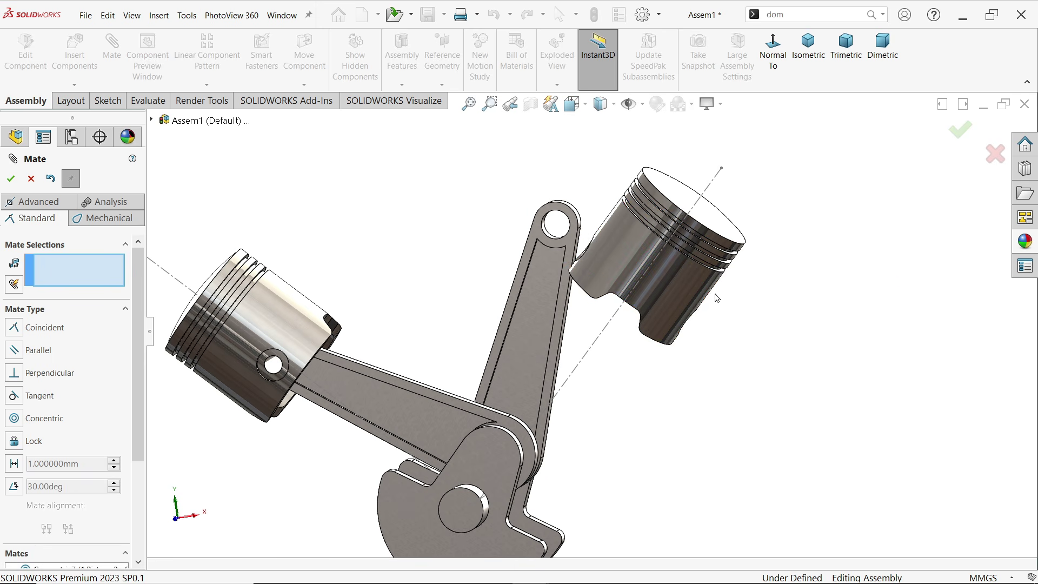
{"action": "scroll", "coordinate": [602, 352], "scroll_direction": "down", "scroll_amount": 6}
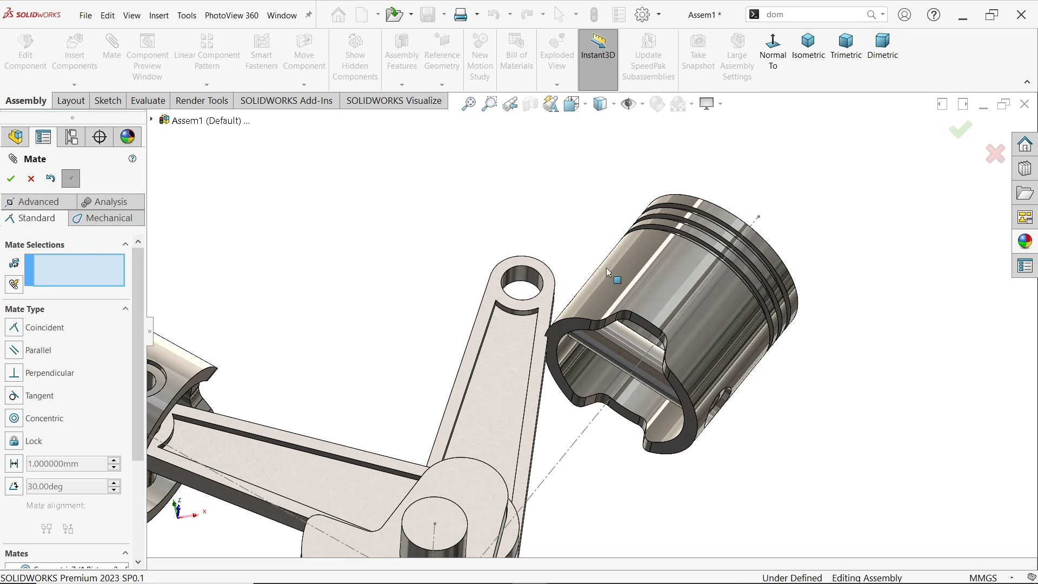
{"action": "left_click", "coordinate": [623, 377]}
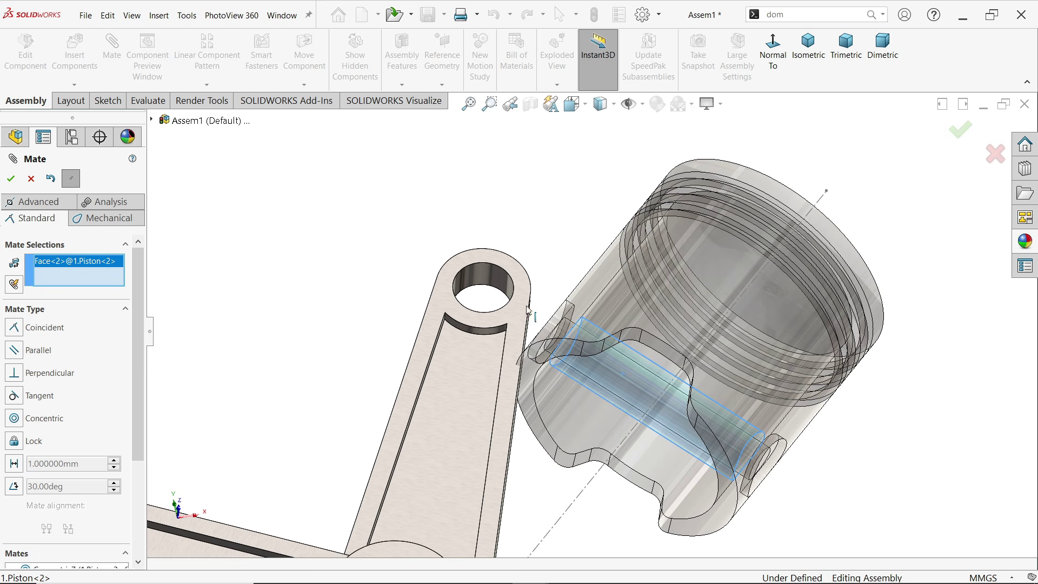
{"action": "left_click", "coordinate": [497, 282]}
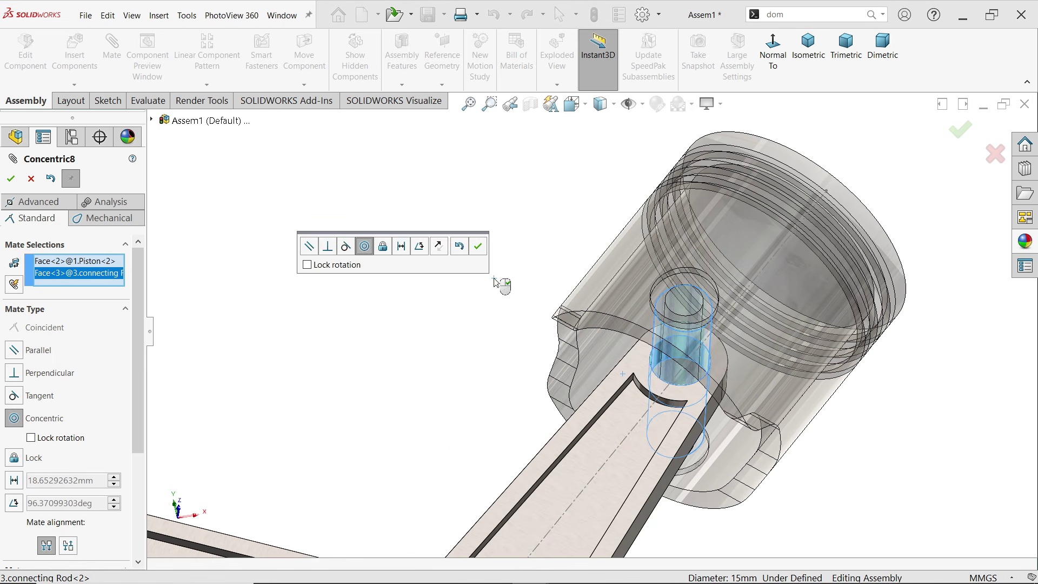
{"action": "left_click", "coordinate": [478, 249]}
{"action": "scroll", "coordinate": [595, 351], "scroll_direction": "up", "scroll_amount": 5}
{"action": "scroll", "coordinate": [640, 391], "scroll_direction": "down", "scroll_amount": 2}
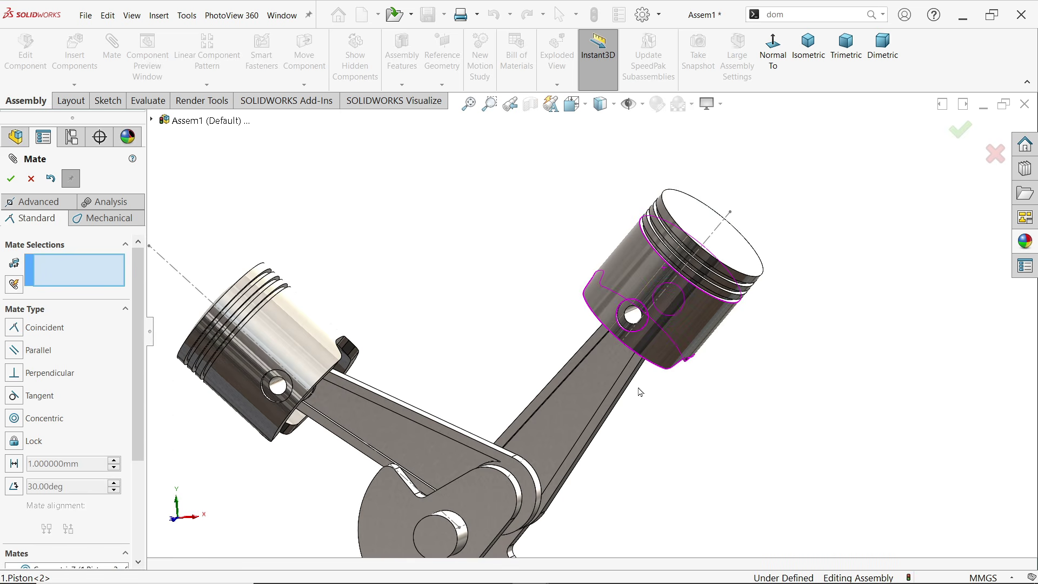
{"action": "left_click", "coordinate": [11, 180]}
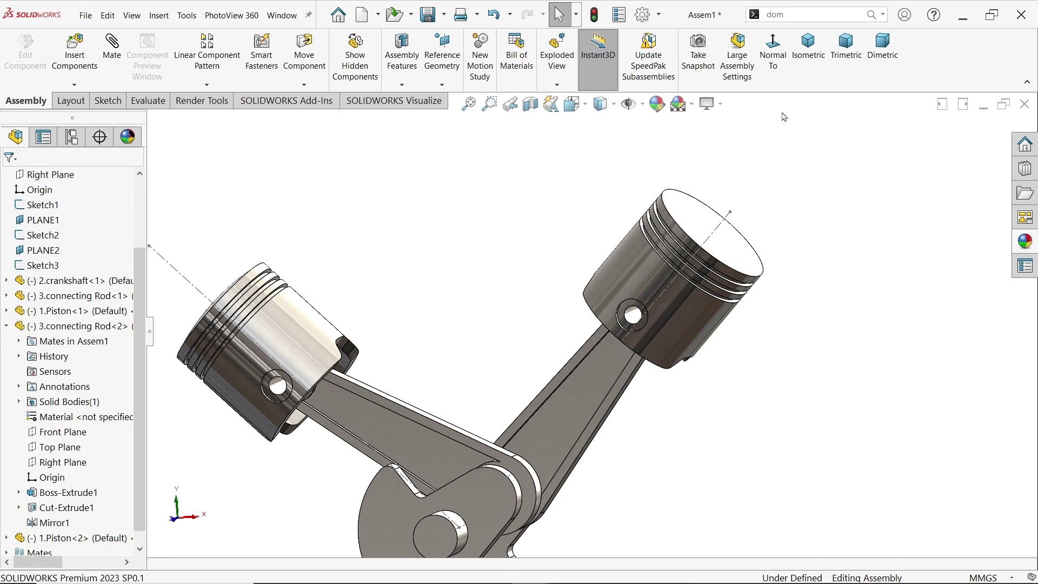
Turn the crankshaft in dimetric view to check how both connecting rods and pistons move with it
{"action": "left_click", "coordinate": [883, 49]}
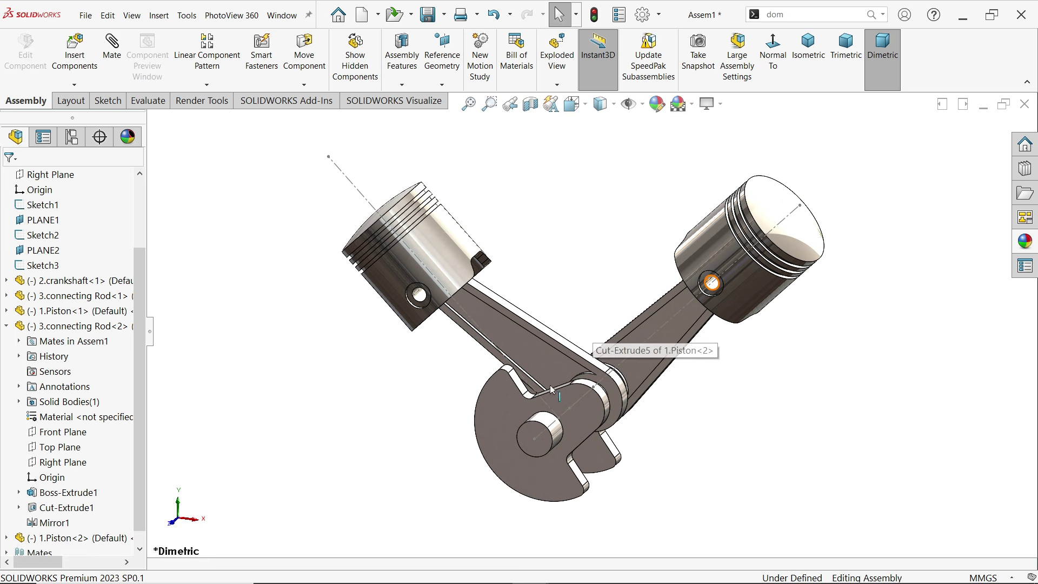
{"action": "left_click_drag", "start_coordinate": [482, 475], "coordinate": [565, 393]}
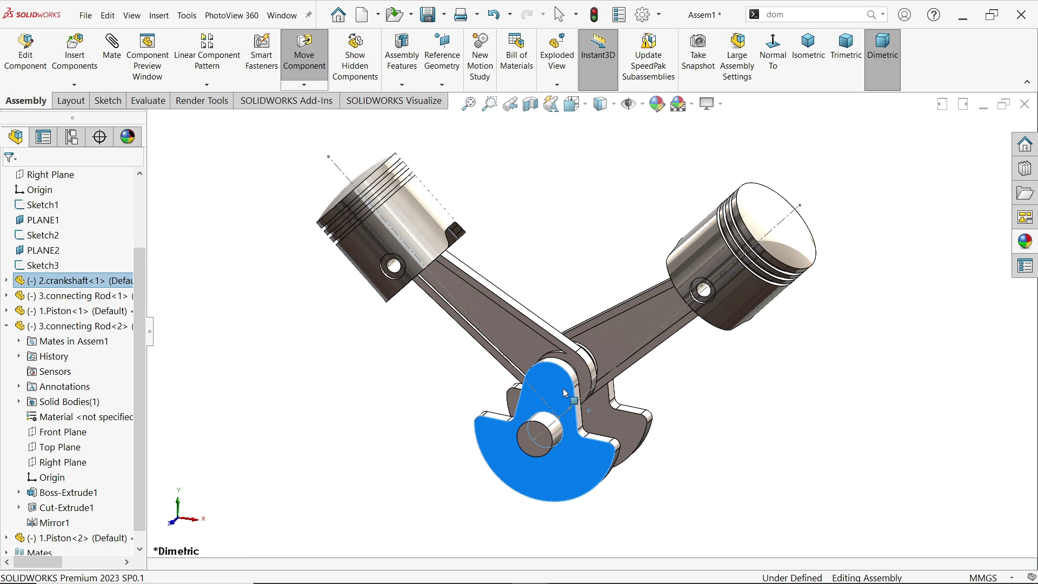
{"action": "left_click", "coordinate": [691, 387]}
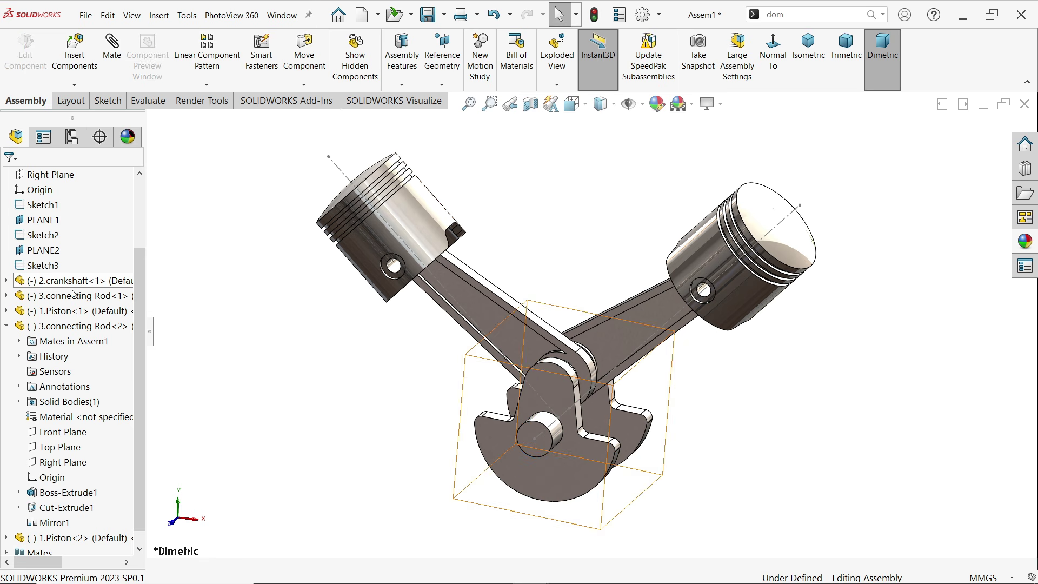
Insert the 4.cover part into the assembly, placing it in free space beside the first piston
{"action": "left_click", "coordinate": [8, 326]}
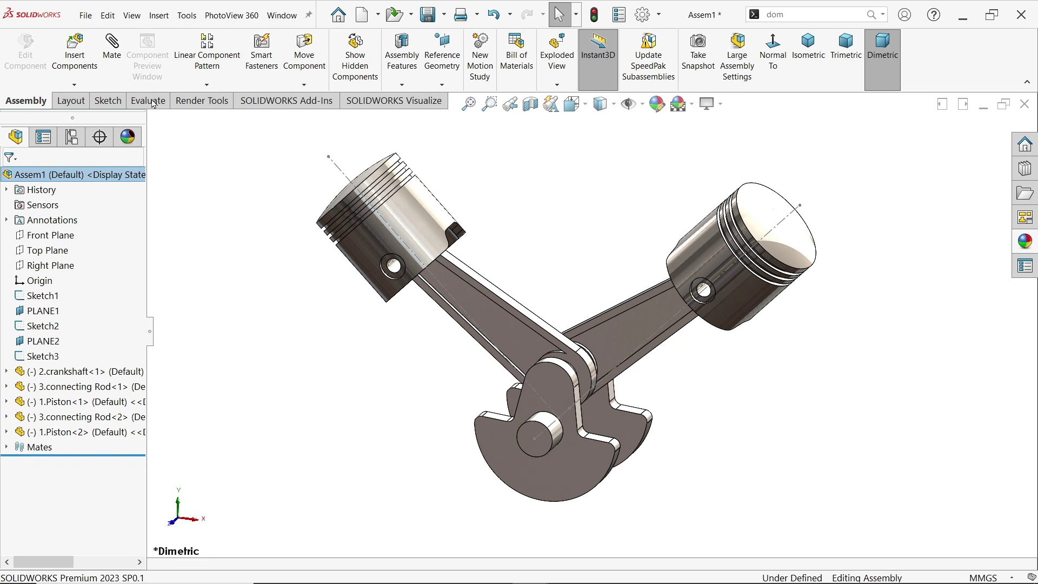
{"action": "left_click", "coordinate": [75, 51]}
{"action": "left_click", "coordinate": [37, 403]}
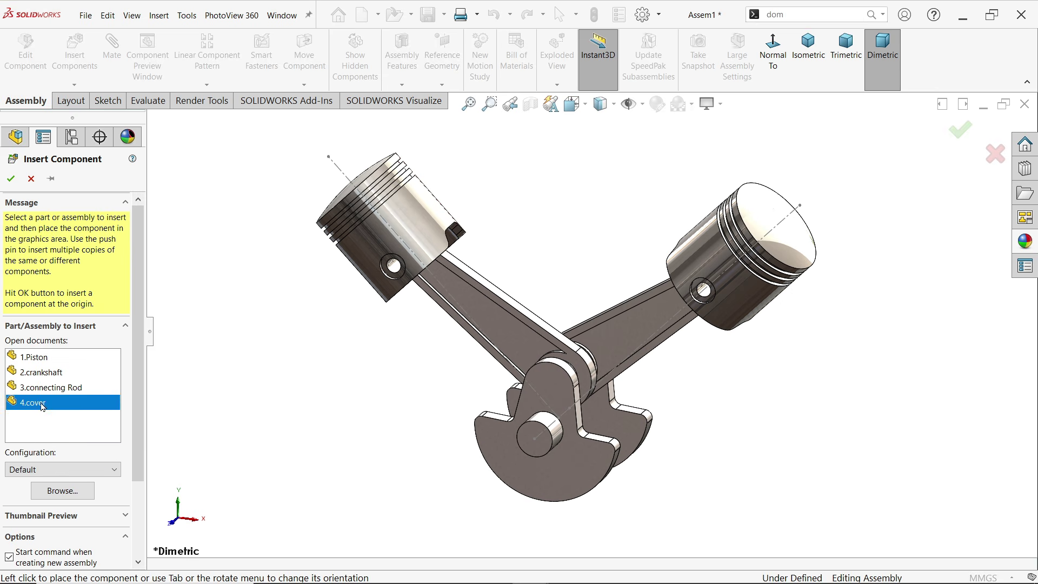
{"action": "left_click", "coordinate": [254, 312]}
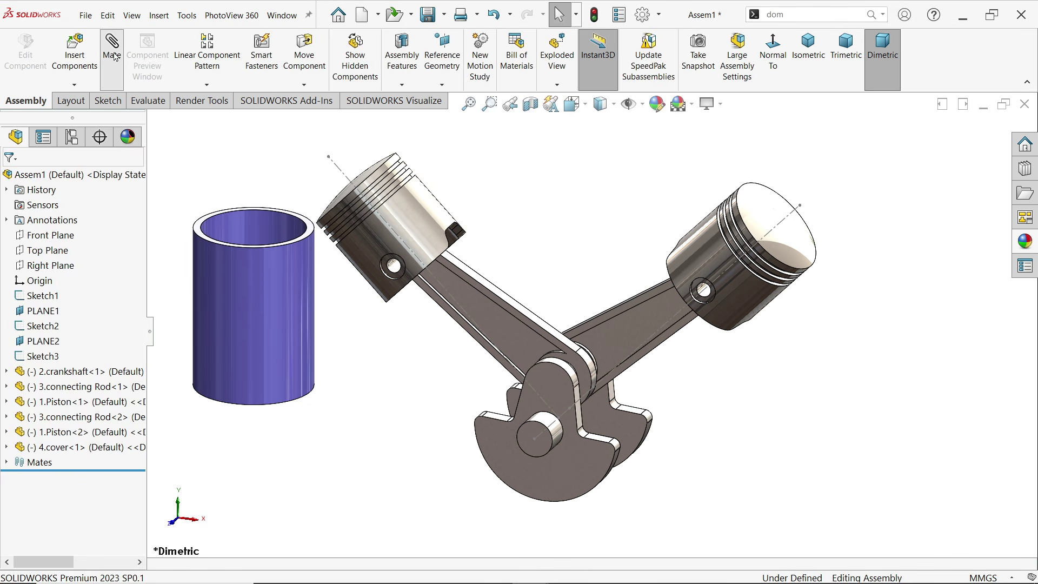
Add a coincident mate between the cover's outer cylindrical face and the axis line of Sketch2
{"action": "left_click", "coordinate": [257, 287]}
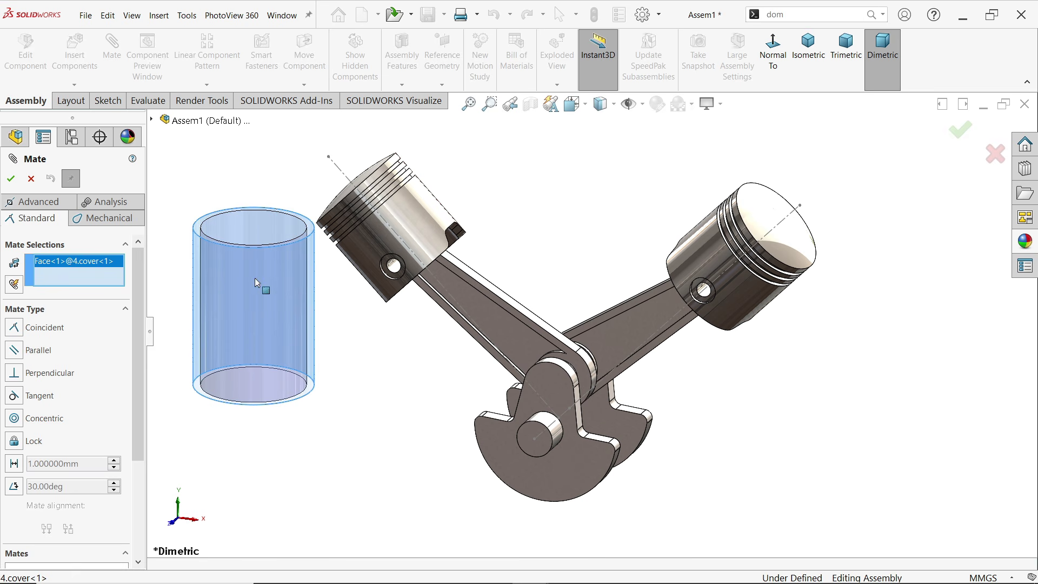
{"action": "left_click", "coordinate": [343, 175]}
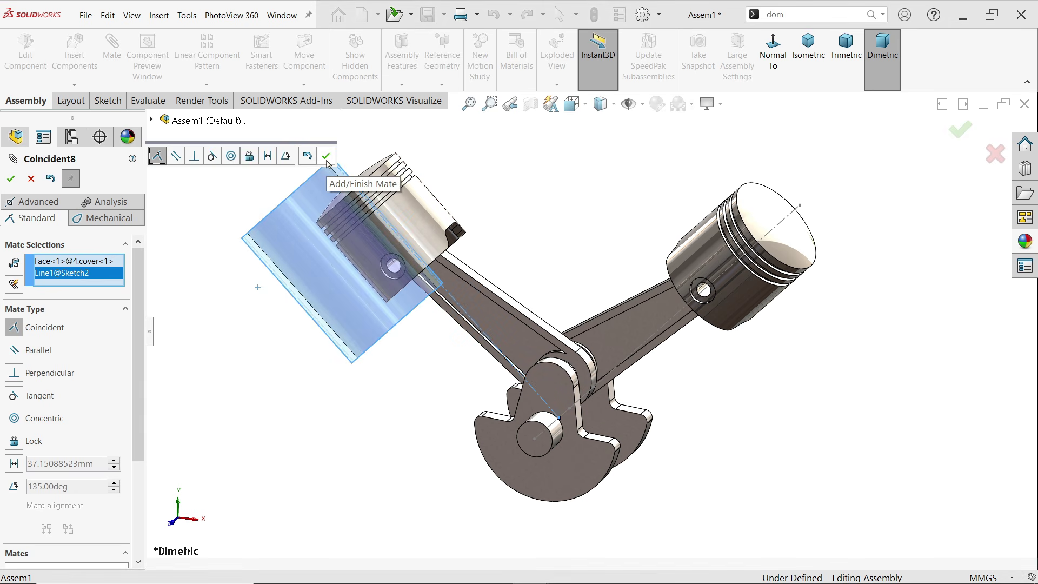
{"action": "left_click", "coordinate": [325, 156]}
Add a coincident mate between the cover's outer end face and the upper endpoint of the Sketch2 line
{"action": "scroll", "coordinate": [360, 154], "scroll_direction": "down", "scroll_amount": 2}
{"action": "scroll", "coordinate": [378, 295], "scroll_direction": "down", "scroll_amount": 3}
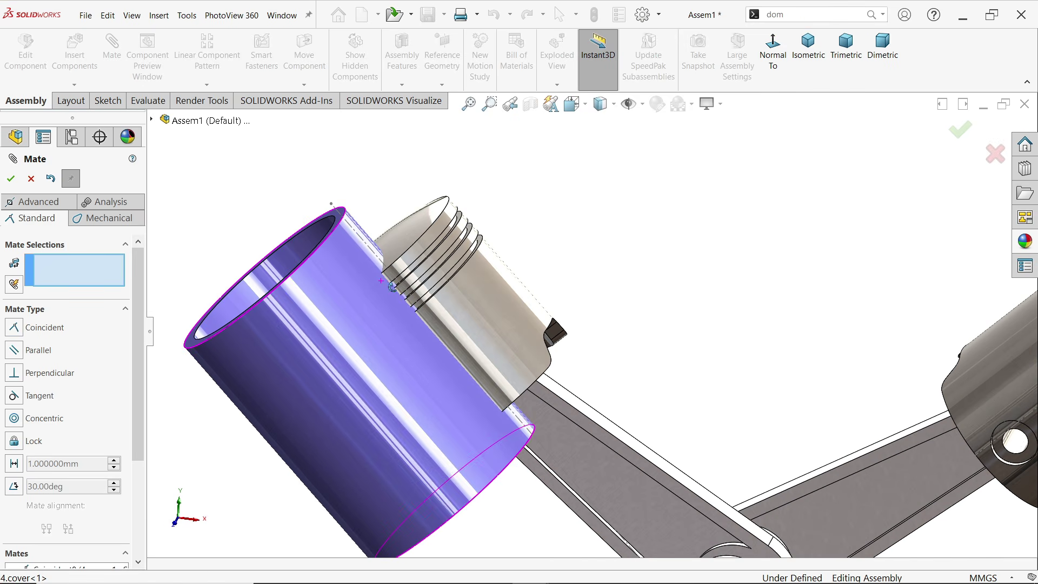
{"action": "scroll", "coordinate": [311, 203], "scroll_direction": "down", "scroll_amount": 2}
{"action": "scroll", "coordinate": [371, 237], "scroll_direction": "down", "scroll_amount": 1}
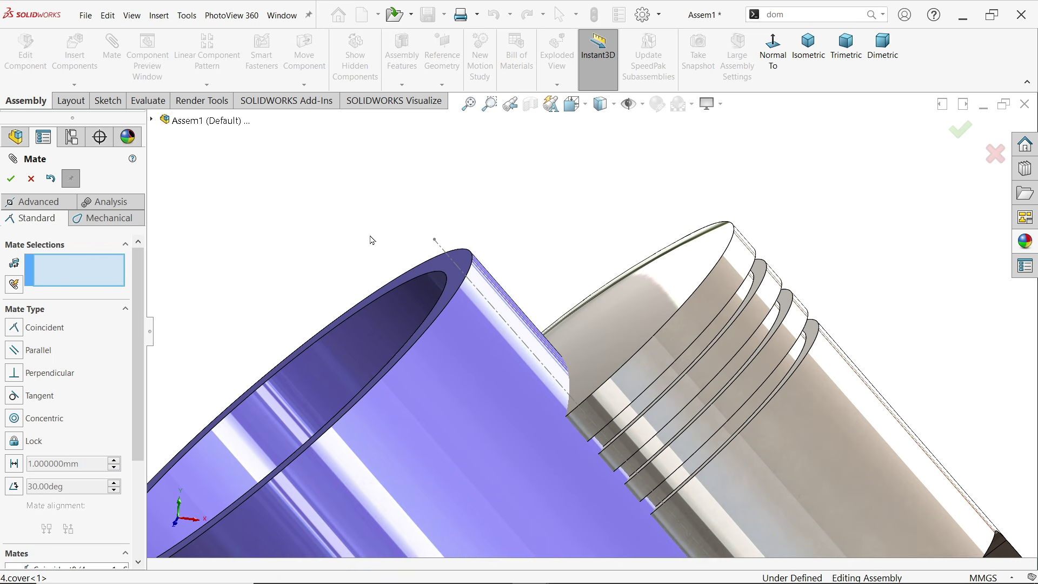
{"action": "left_click", "coordinate": [441, 264]}
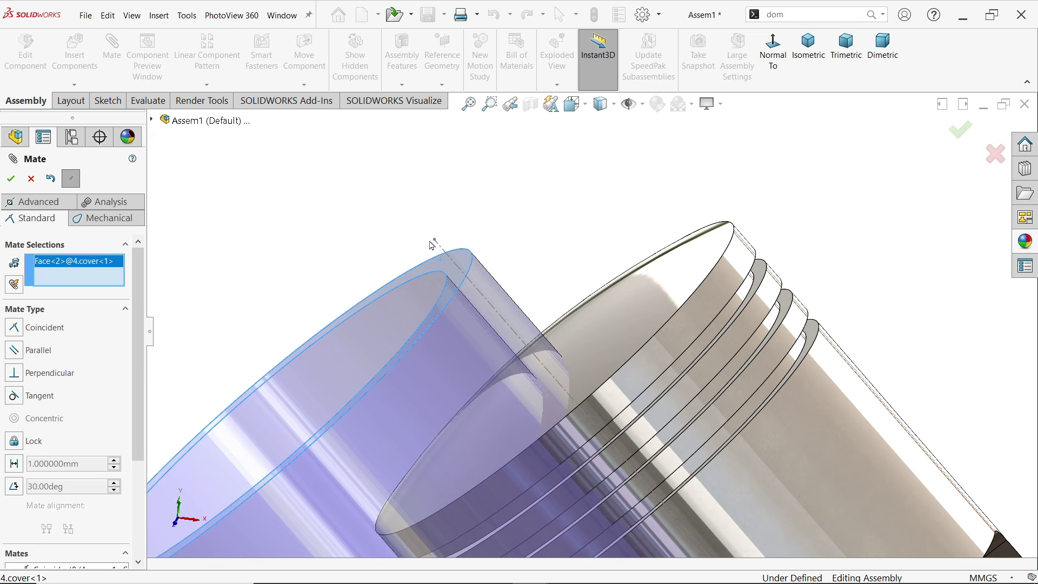
{"action": "left_click", "coordinate": [435, 239]}
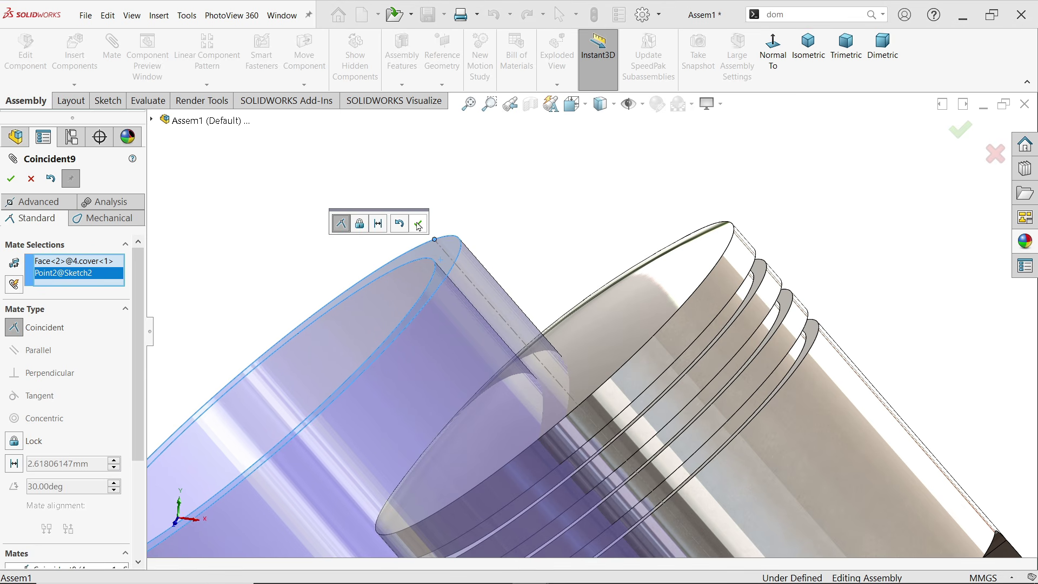
{"action": "left_click", "coordinate": [411, 226]}
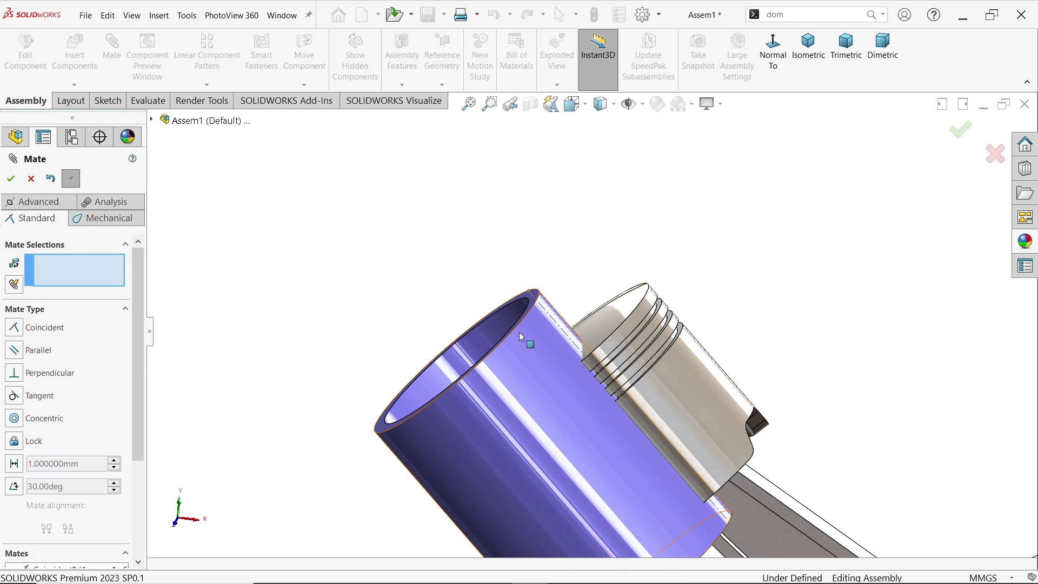
Change the first cover's coincident mate with the Sketch2 line to a concentric mate
{"action": "left_click_drag", "start_coordinate": [142, 311], "coordinate": [143, 406]}
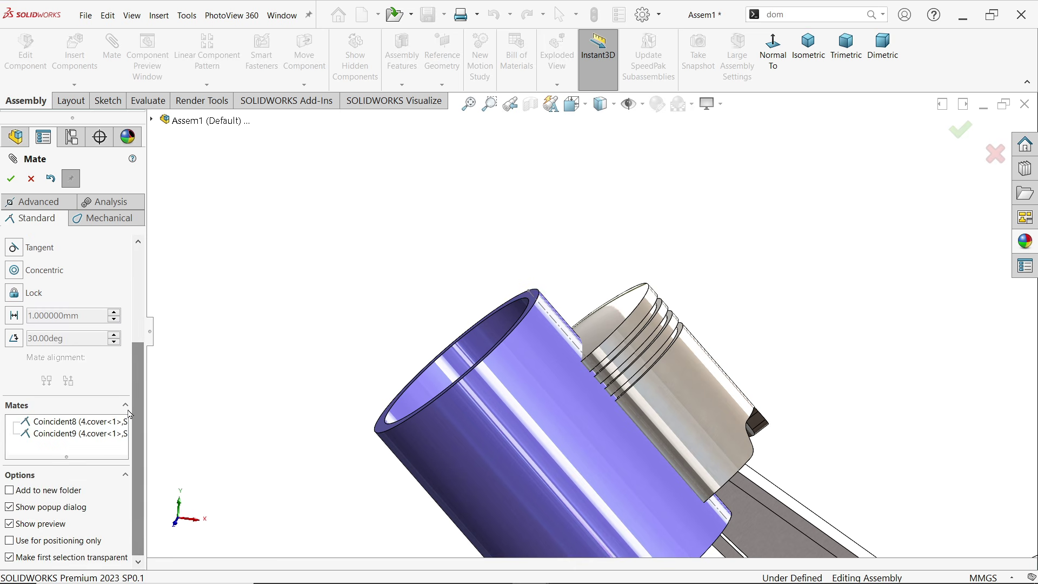
{"action": "left_click", "coordinate": [85, 423]}
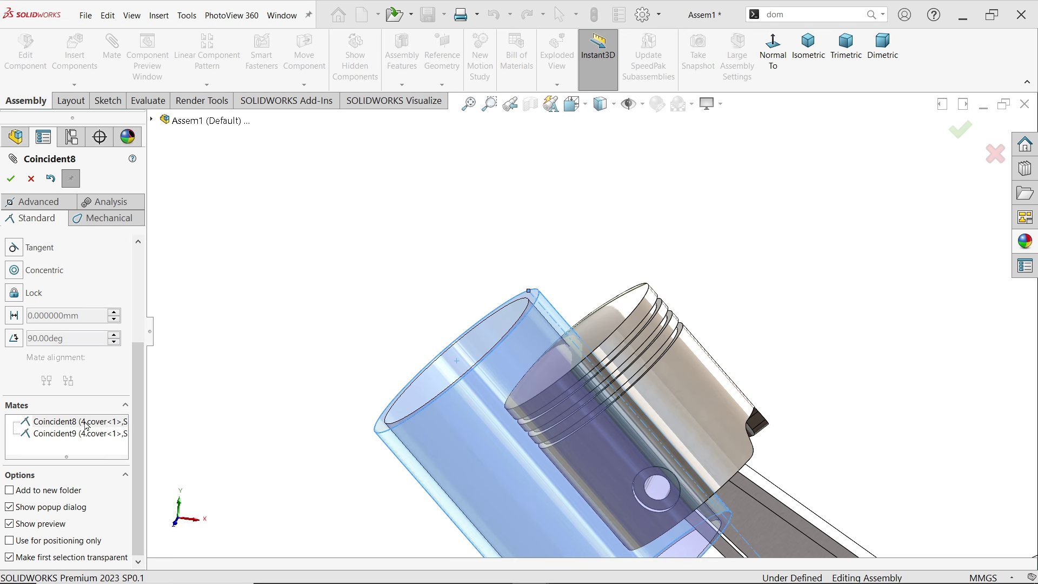
{"action": "left_click_drag", "start_coordinate": [139, 397], "coordinate": [150, 311]}
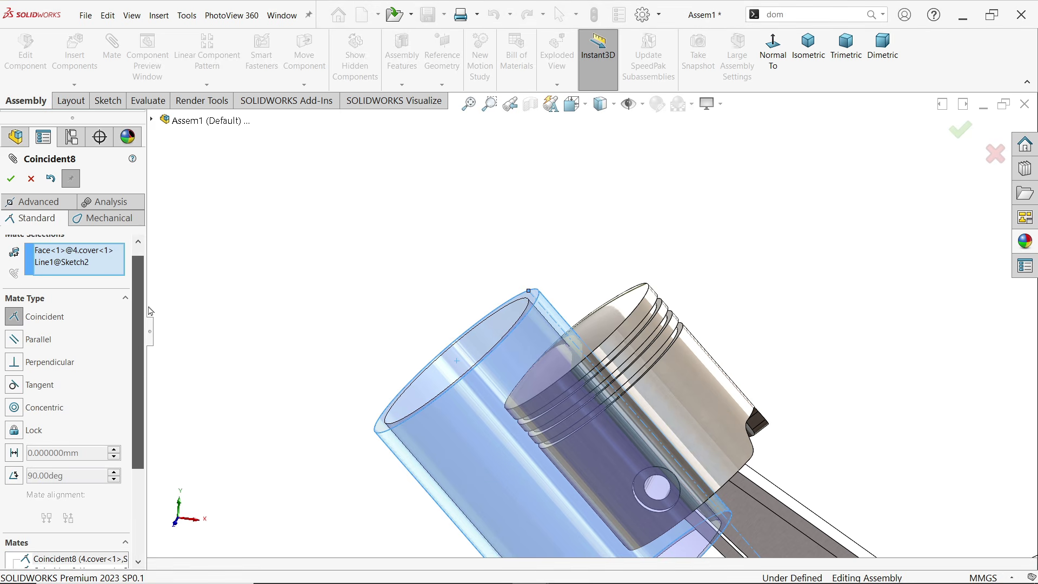
{"action": "left_click", "coordinate": [16, 408]}
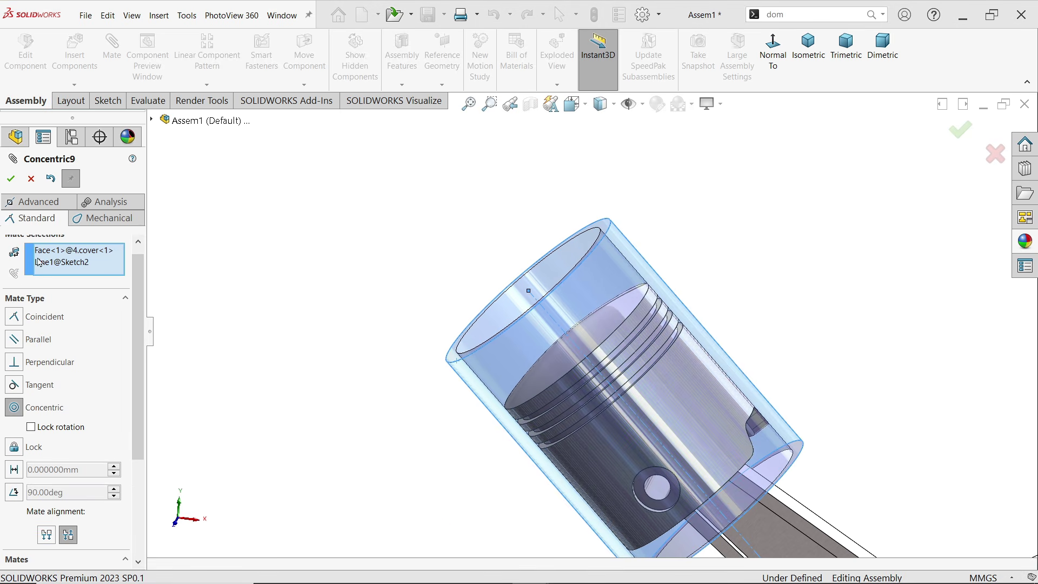
{"action": "left_click", "coordinate": [11, 179]}
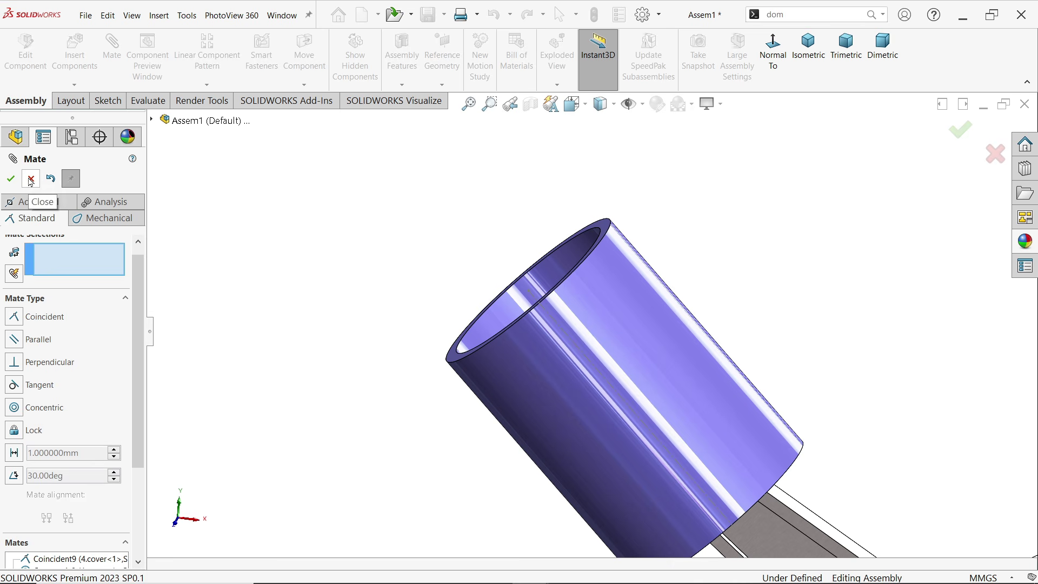
{"action": "left_click", "coordinate": [11, 180]}
Copy the mated cylinder cover into free space near the second piston
{"action": "key", "text": "f"}
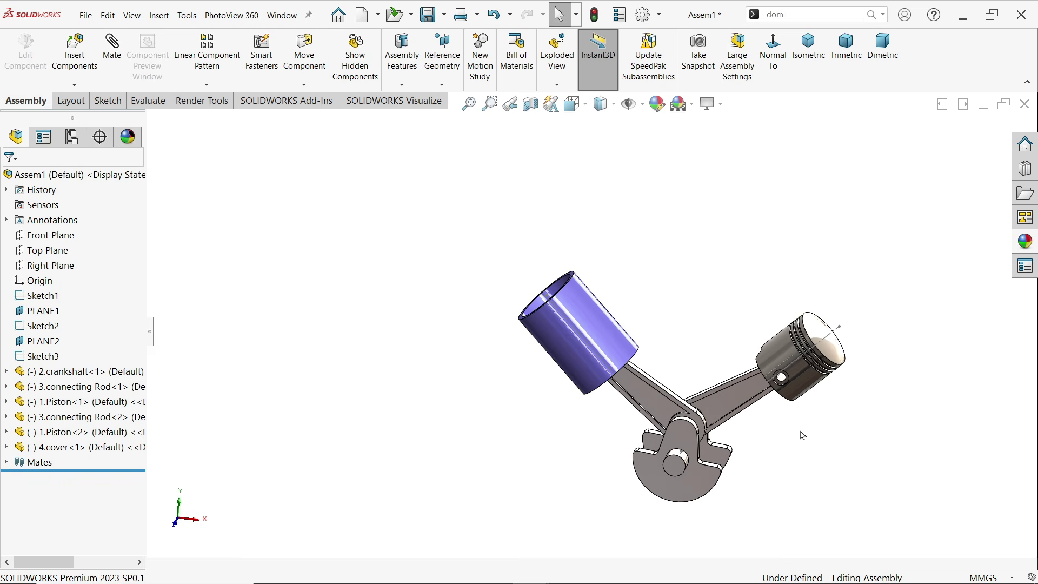
{"action": "key", "text": "f"}
{"action": "left_click_drag", "start_coordinate": [492, 281], "coordinate": [664, 223], "text": "ctrl"}
{"action": "key", "text": "Escape"}
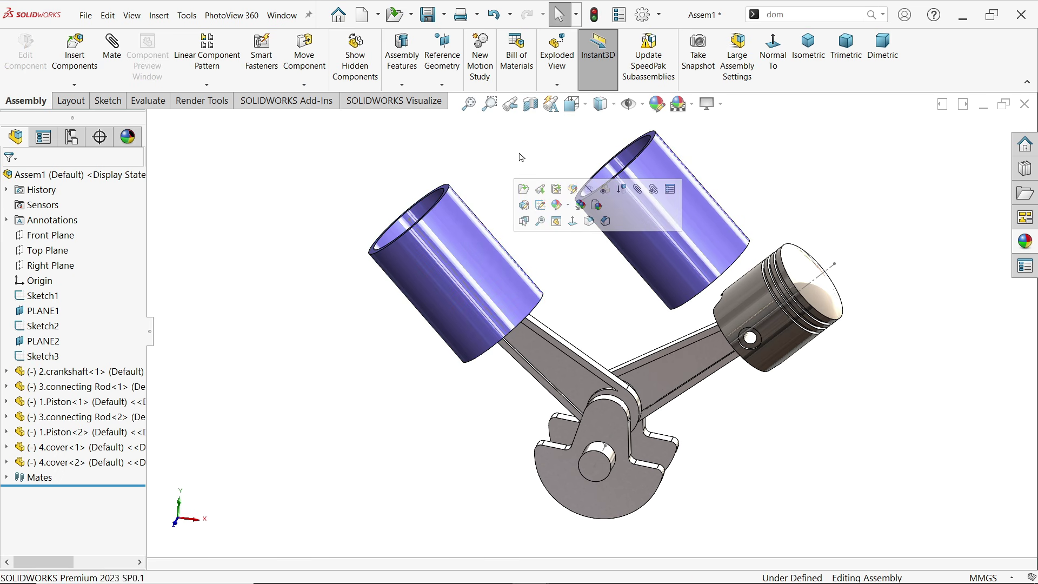
Rotate the copied cover freely until it roughly lines up with the second piston's axis
{"action": "left_click", "coordinate": [304, 85]}
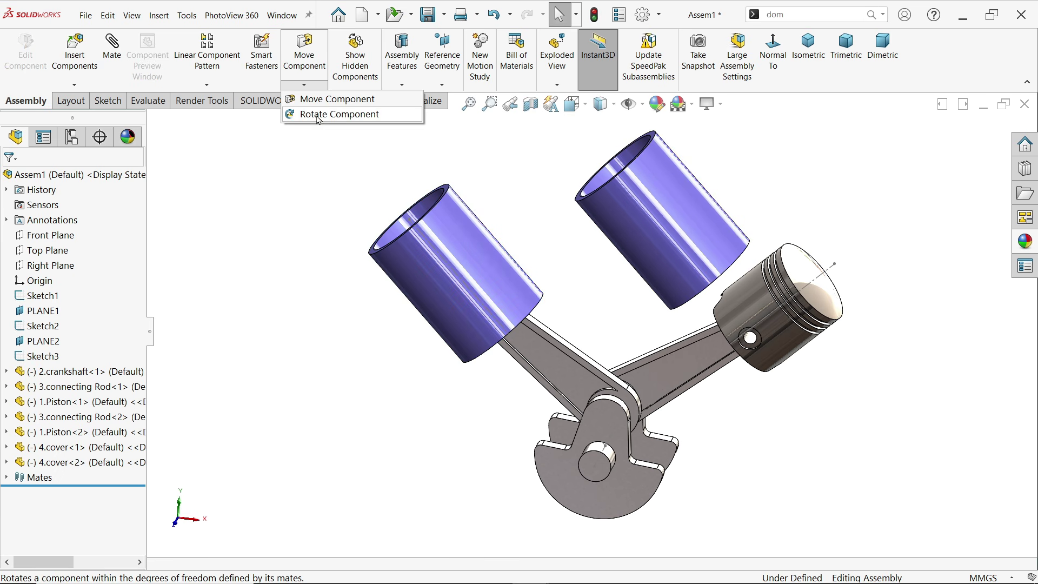
{"action": "left_click", "coordinate": [330, 114]}
{"action": "left_click_drag", "start_coordinate": [712, 221], "coordinate": [686, 278]}
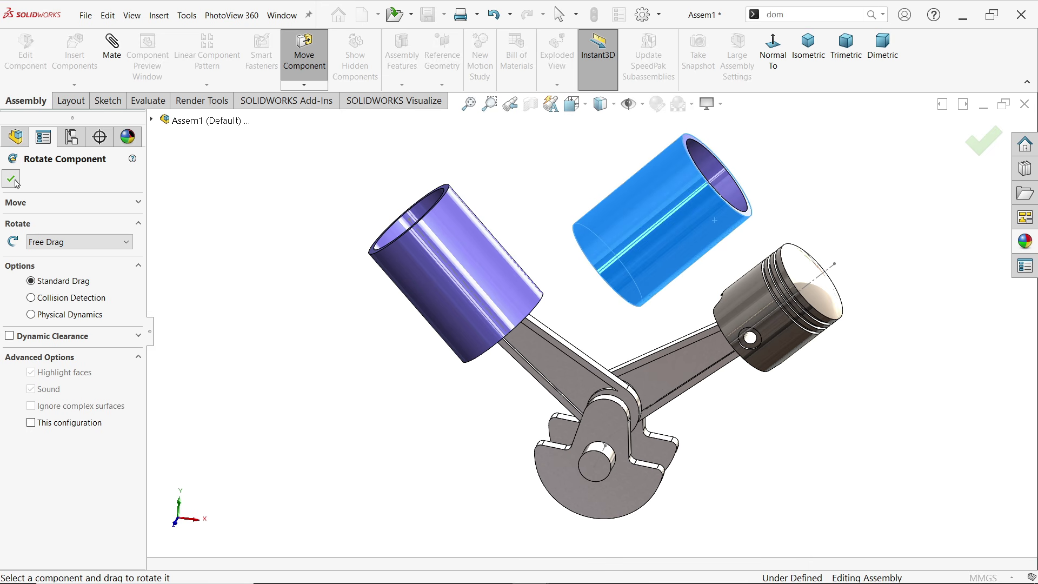
{"action": "left_click", "coordinate": [11, 178]}
Add a concentric mate between the copied cover's outer cylindrical face and the axis line of Sketch3
{"action": "scroll", "coordinate": [598, 242], "scroll_direction": "down", "scroll_amount": 2}
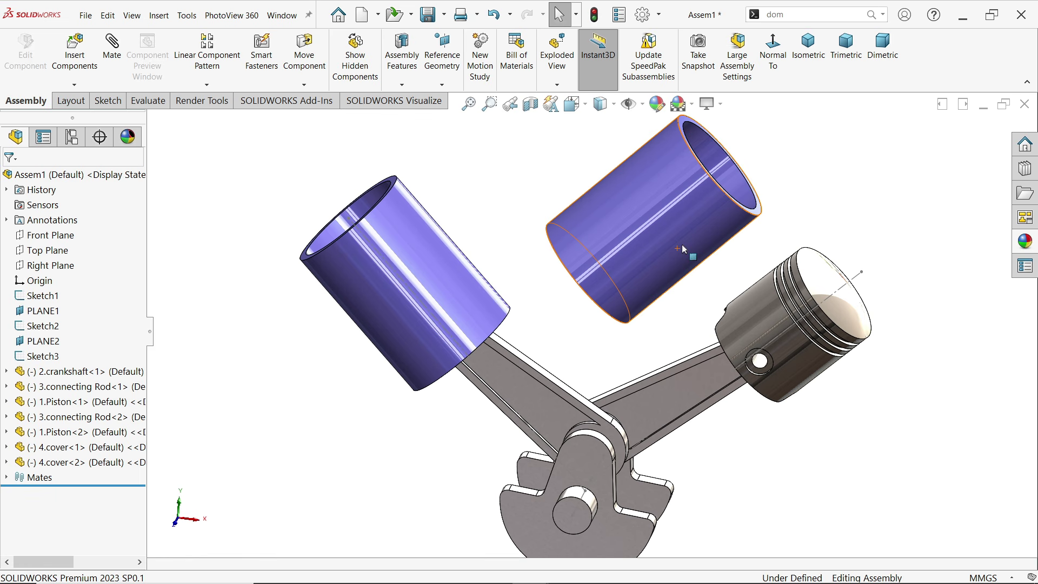
{"action": "left_click", "coordinate": [123, 58]}
{"action": "left_click", "coordinate": [659, 225]}
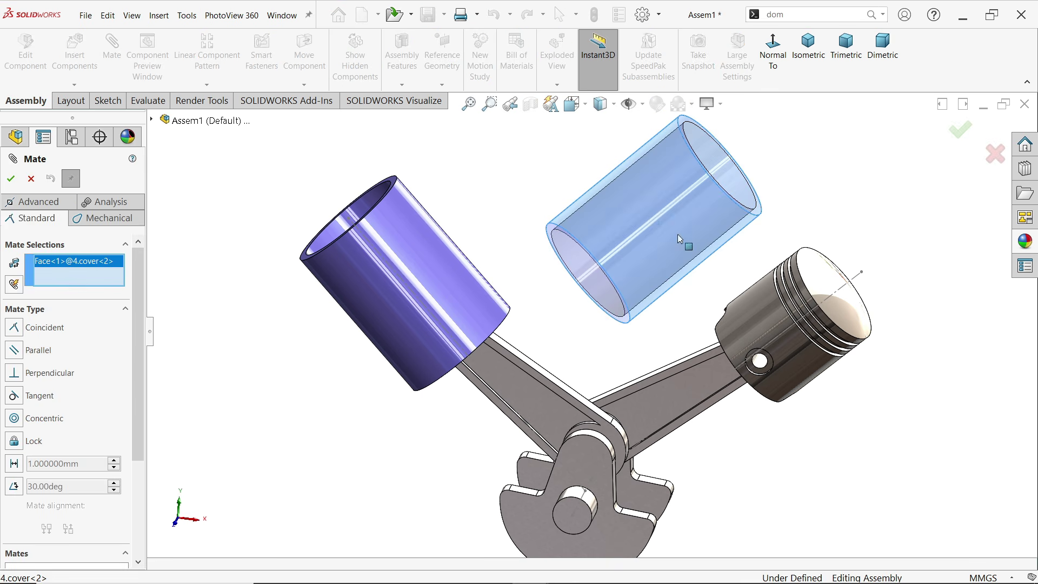
{"action": "left_click", "coordinate": [846, 297]}
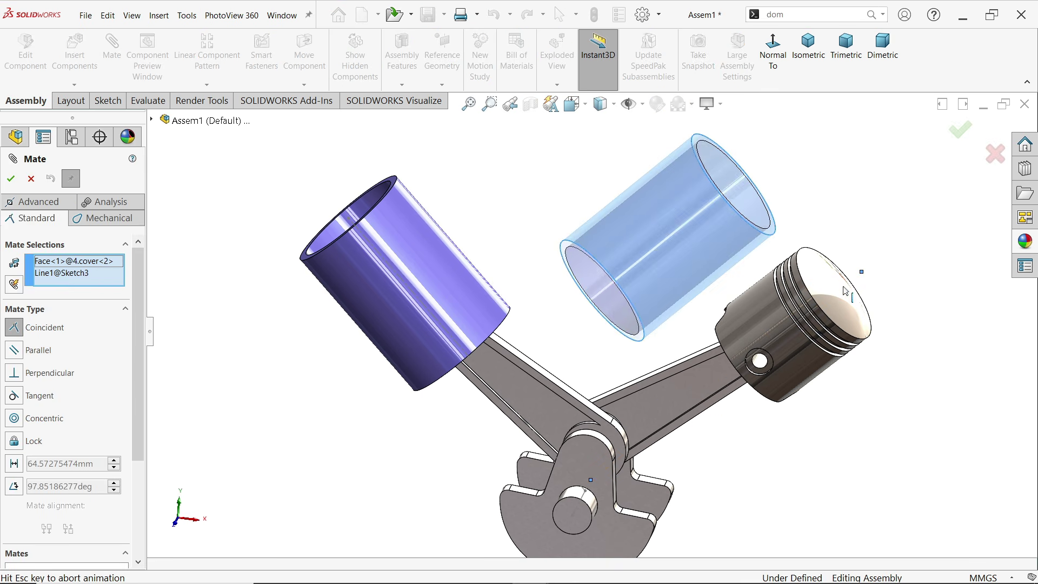
{"action": "left_click", "coordinate": [927, 270]}
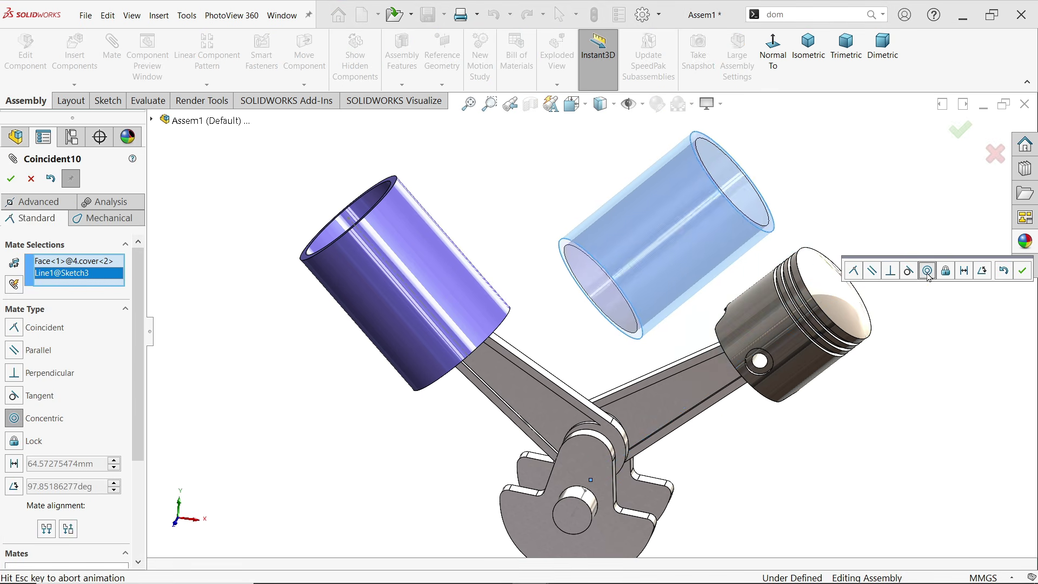
{"action": "left_click", "coordinate": [1024, 273]}
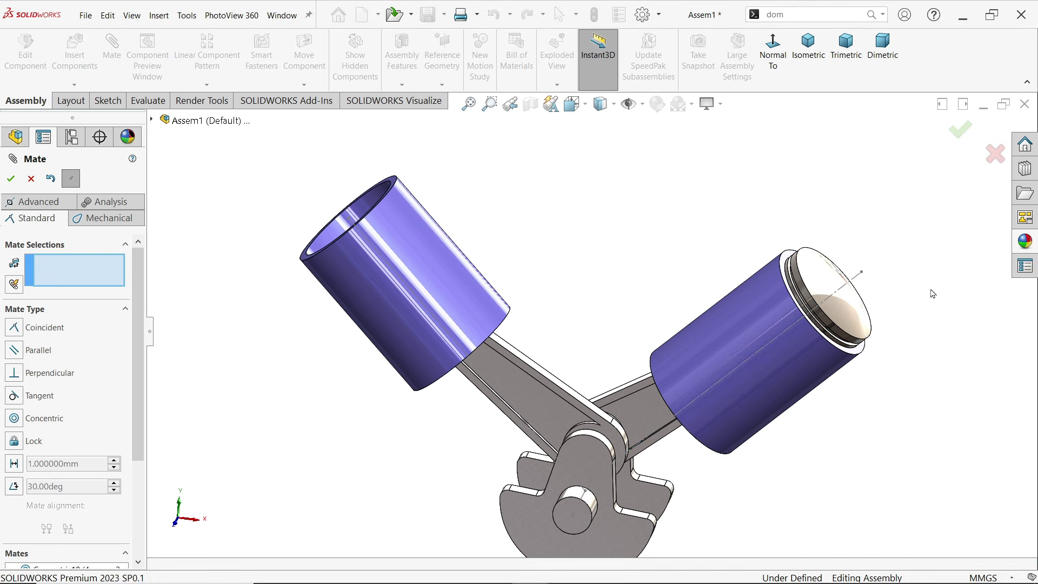
Add a coincident mate between the second cover's outer end face and the upper endpoint of the Sketch3 line
{"action": "scroll", "coordinate": [768, 310], "scroll_direction": "down", "scroll_amount": 5}
{"action": "left_click", "coordinate": [733, 432]}
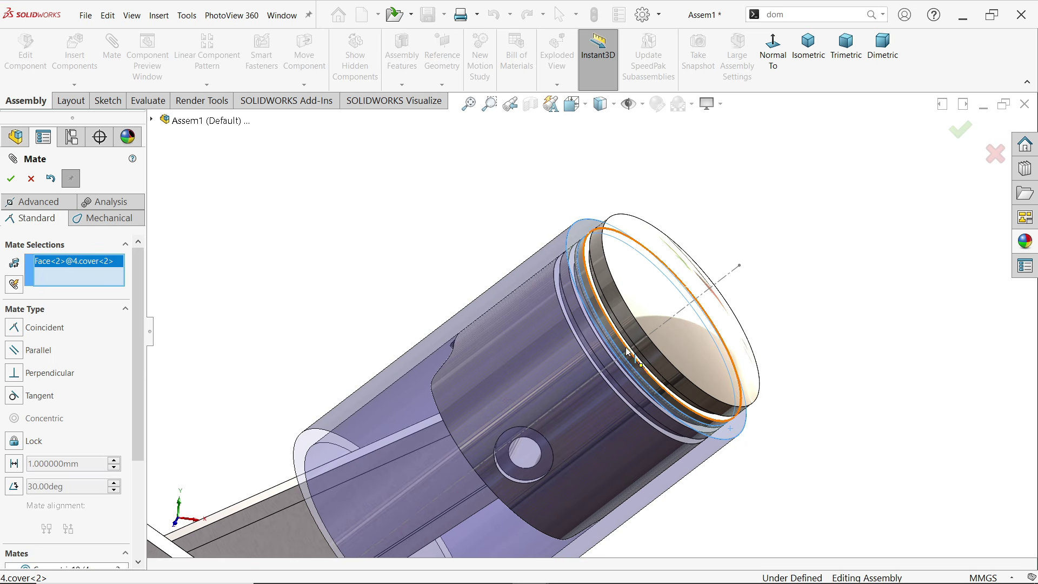
{"action": "left_click", "coordinate": [740, 266]}
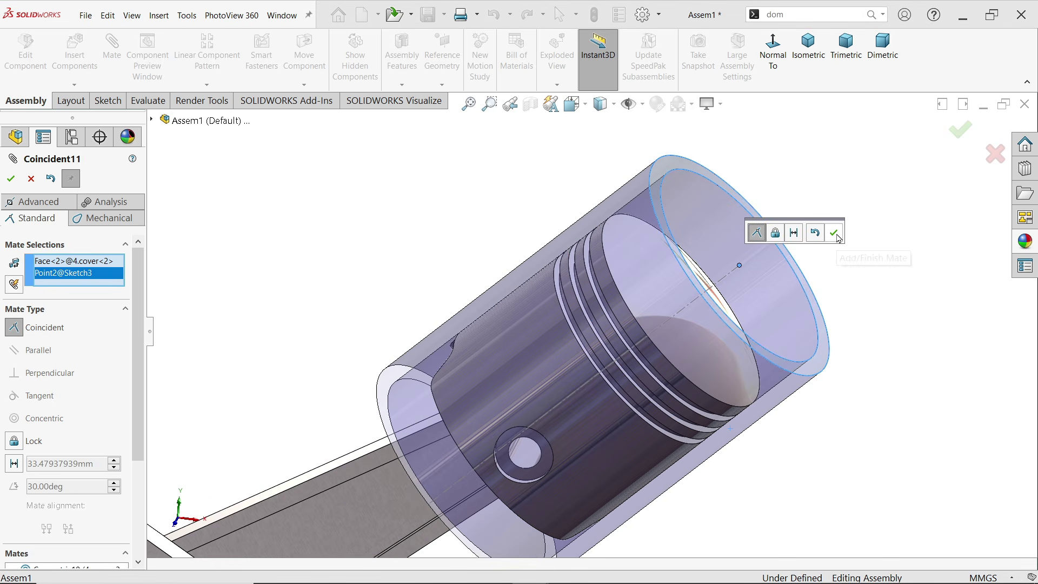
{"action": "left_click", "coordinate": [834, 232]}
{"action": "scroll", "coordinate": [692, 336], "scroll_direction": "up", "scroll_amount": 6}
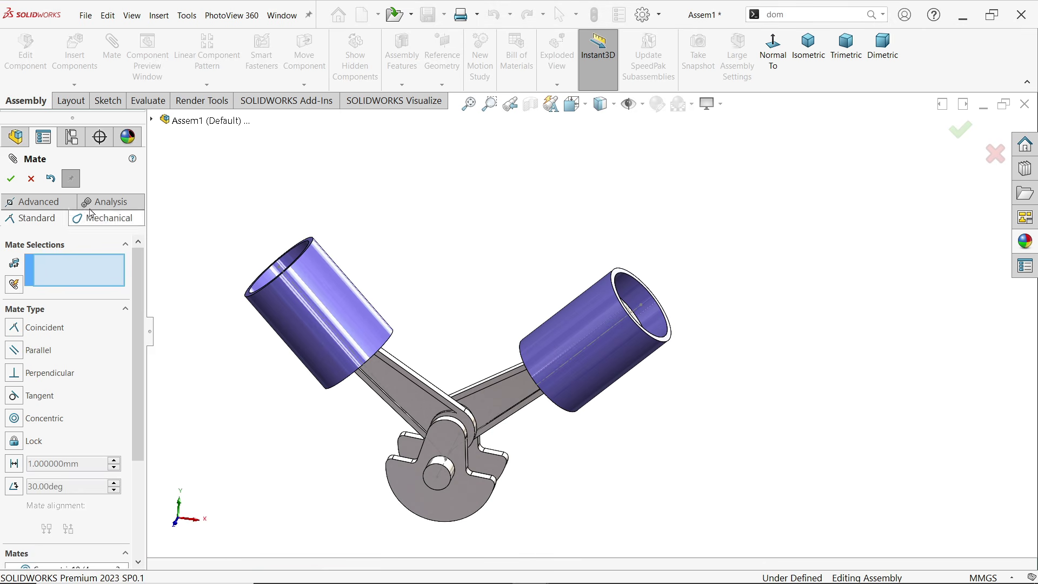
{"action": "left_click", "coordinate": [31, 179]}
Make both cylinder covers transparent and show the assembly in dimetric view
{"action": "scroll", "coordinate": [300, 316], "scroll_direction": "down", "scroll_amount": 2}
{"action": "left_click", "coordinate": [371, 319]}
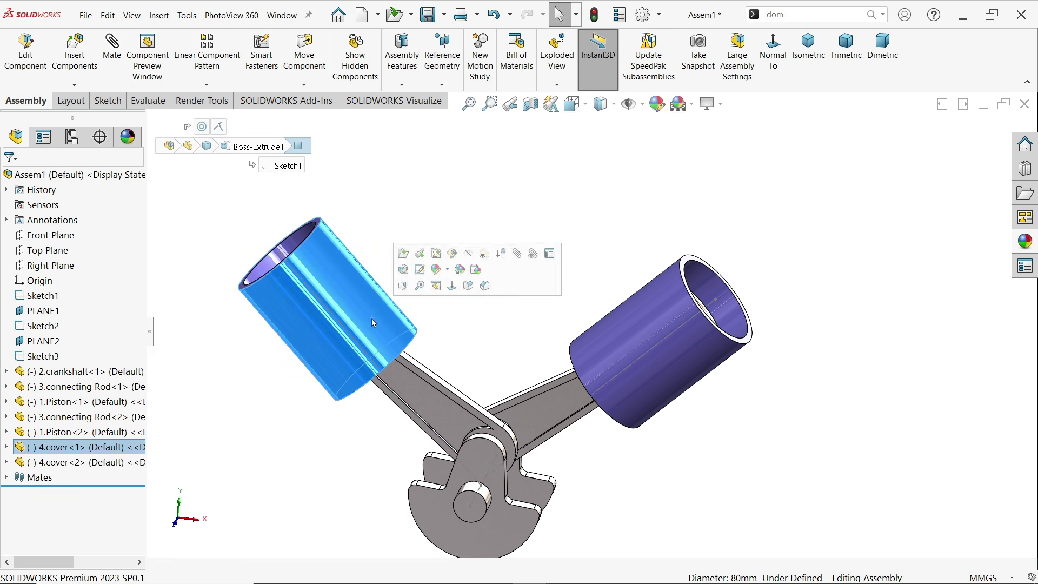
{"action": "left_click", "coordinate": [489, 257]}
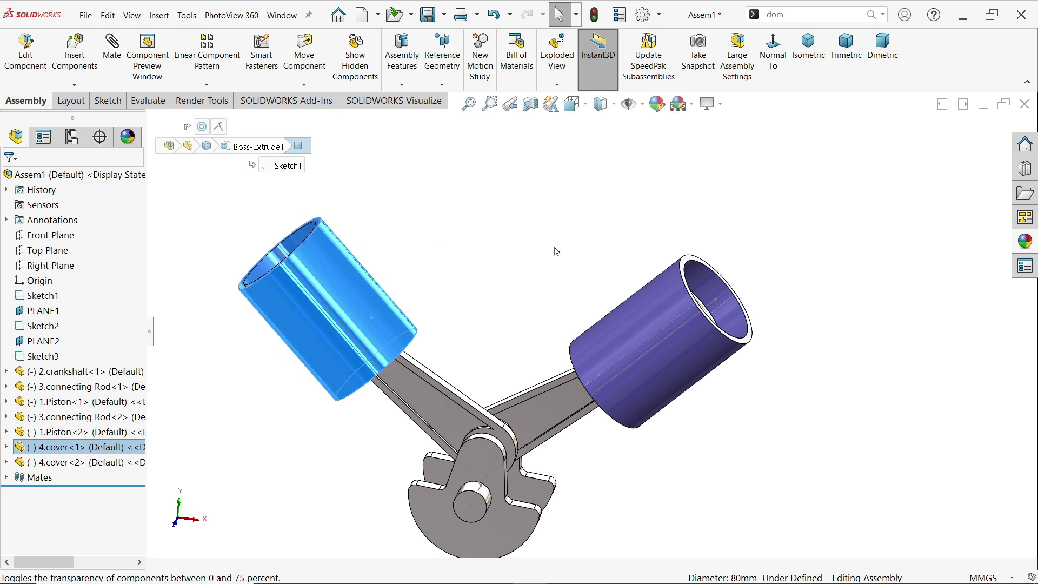
{"action": "left_click", "coordinate": [646, 303]}
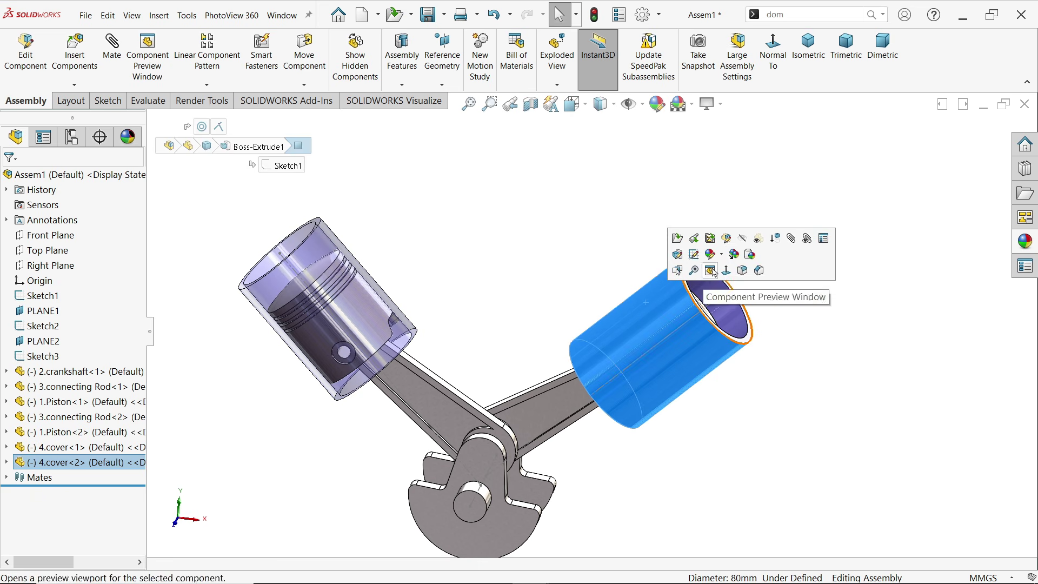
{"action": "left_click", "coordinate": [759, 239]}
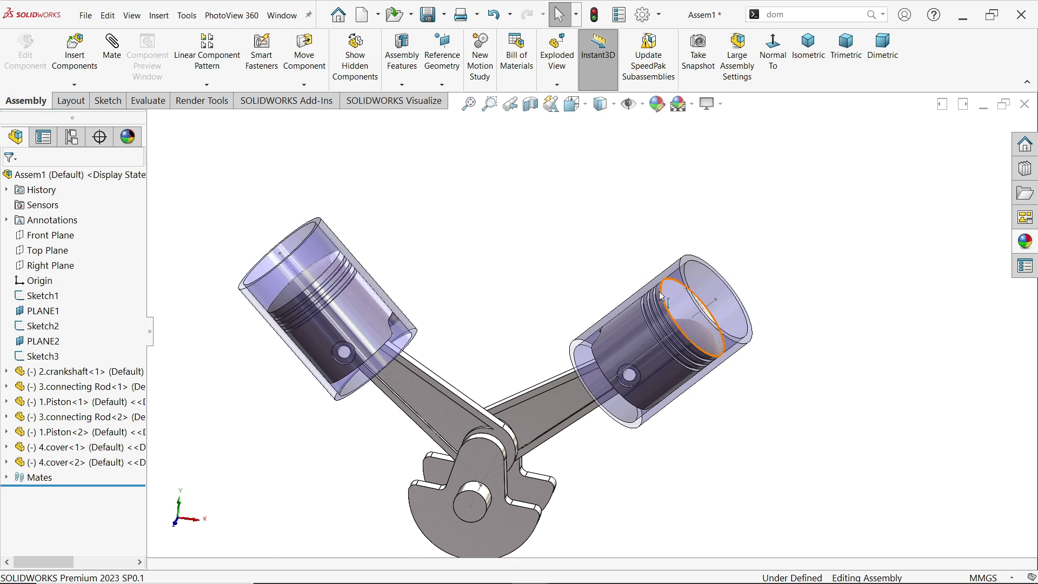
{"action": "key", "text": "f"}
{"action": "left_click", "coordinate": [884, 51]}
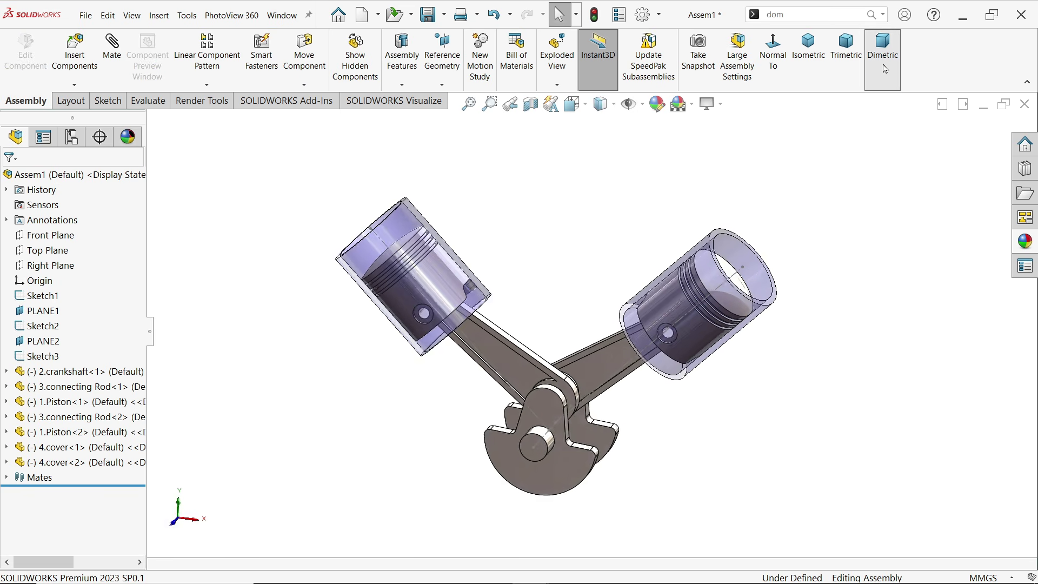
{"action": "scroll", "coordinate": [646, 324], "scroll_direction": "down", "scroll_amount": 2}
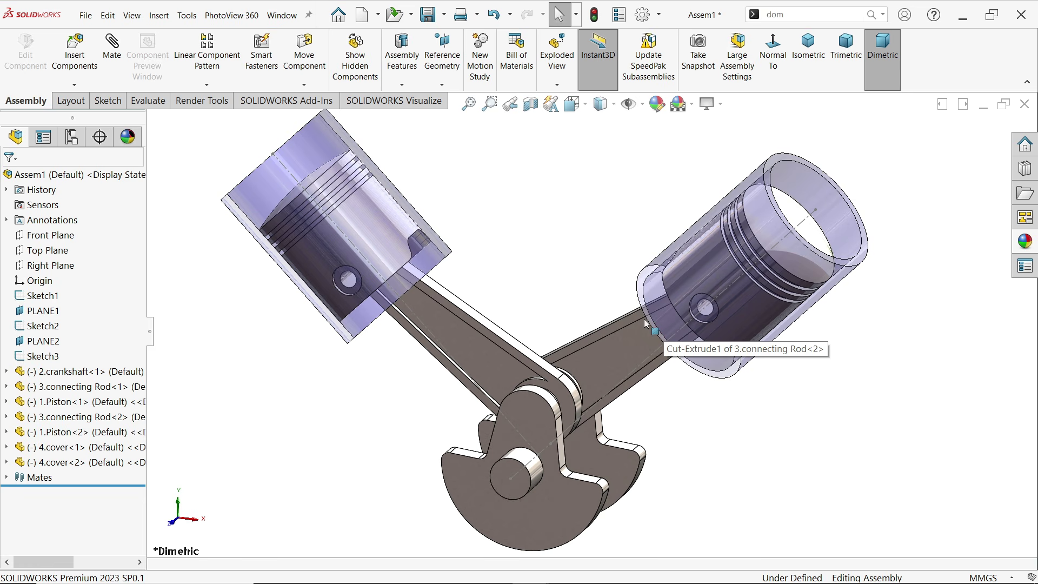
Save all modified documents, storing the assembly as "v twin engine Assembly" in the "90 degree V TWIN ENGINE" folder
{"action": "left_click", "coordinate": [428, 15]}
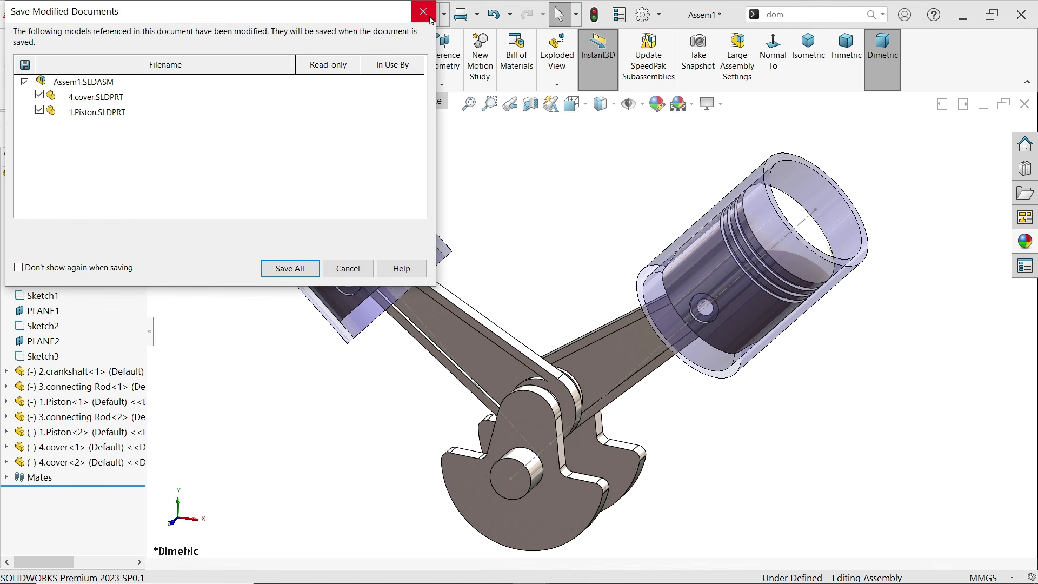
{"action": "left_click", "coordinate": [290, 268]}
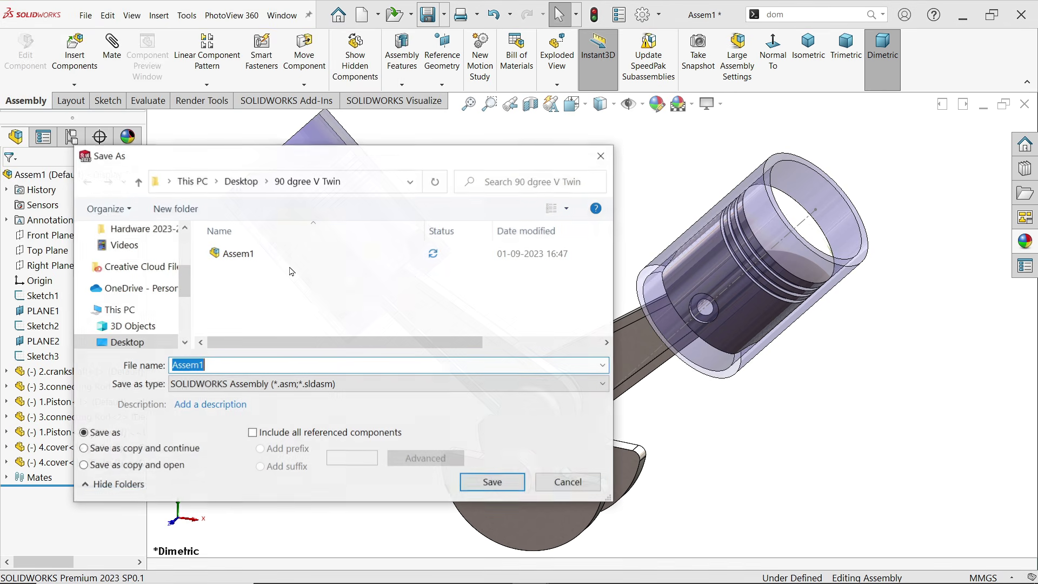
{"action": "left_click", "coordinate": [227, 362]}
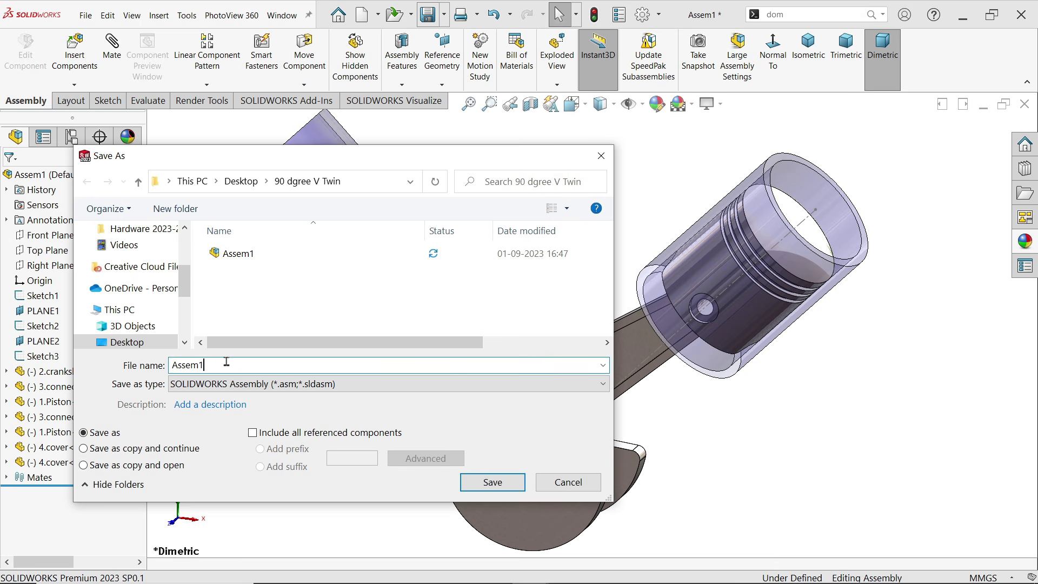
{"action": "key", "text": "BackSpace"}
{"action": "type", "text": "bly"}
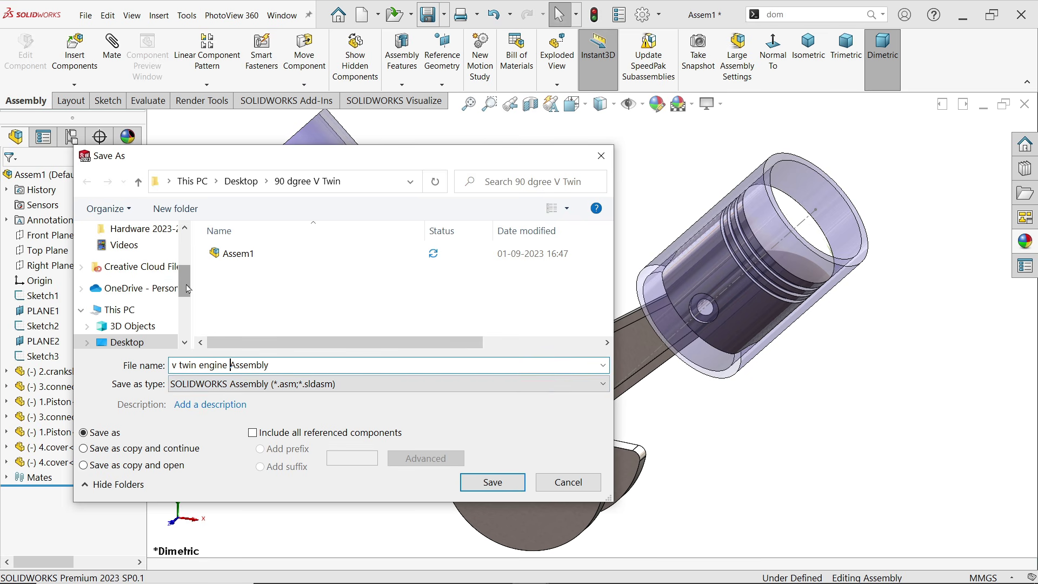
{"action": "left_click_drag", "start_coordinate": [186, 288], "coordinate": [186, 259]}
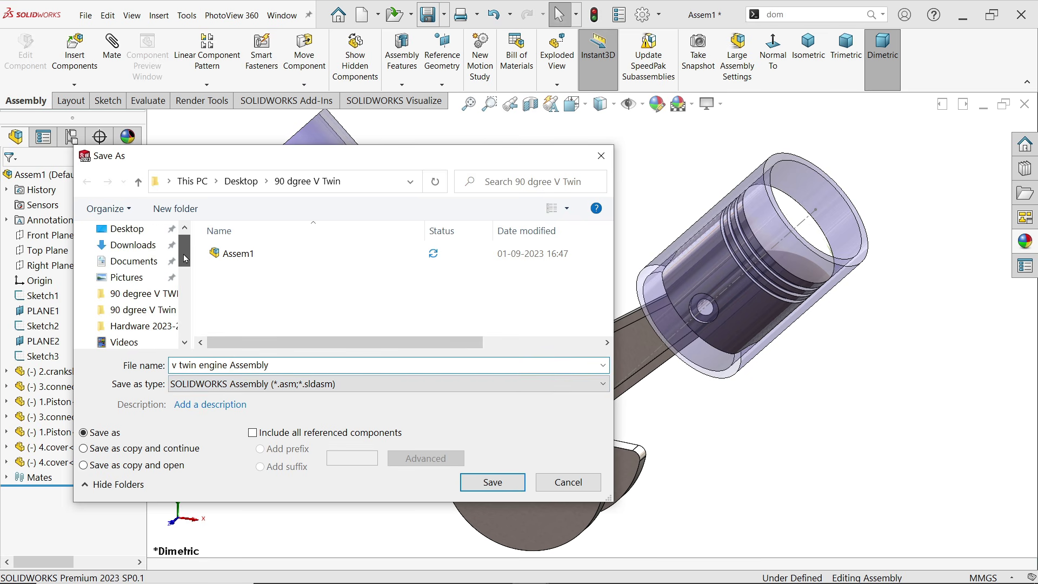
{"action": "left_click", "coordinate": [152, 295]}
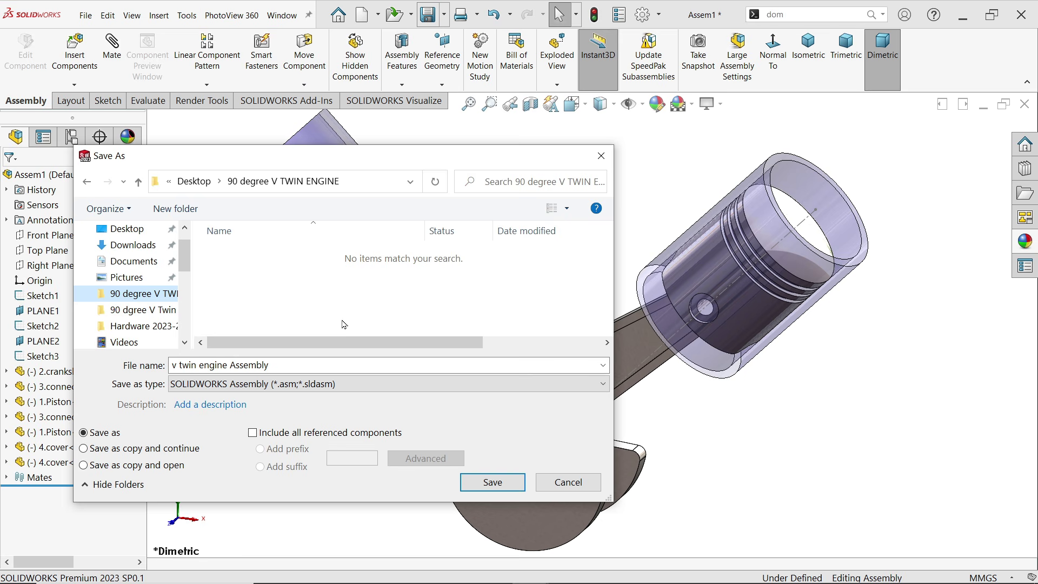
{"action": "left_click", "coordinate": [492, 483]}
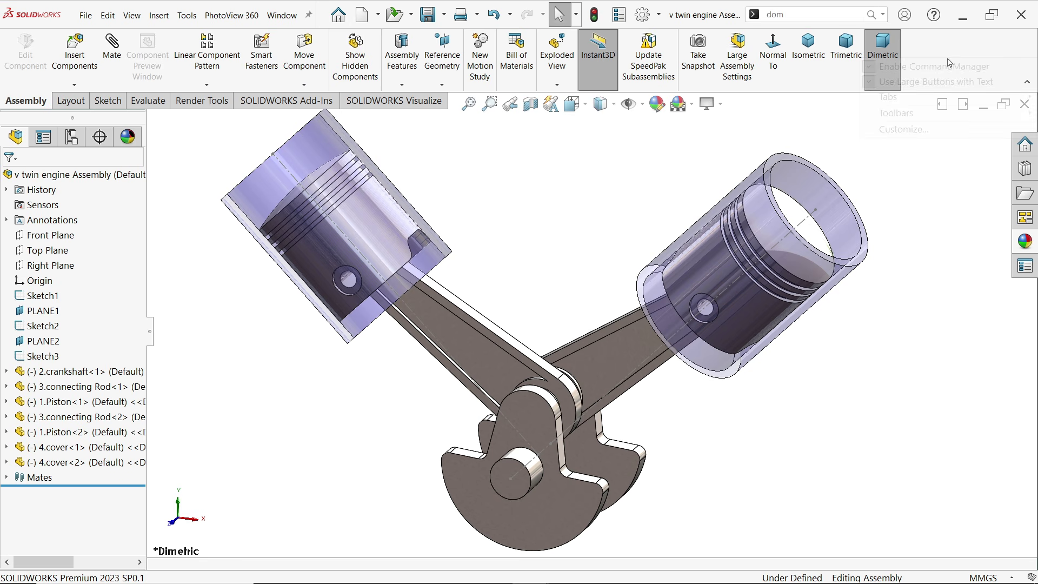
Enable the MotionManager and open Motion Study 1
{"action": "right_click", "coordinate": [950, 61]}
{"action": "mouse_move", "coordinate": [904, 115]}
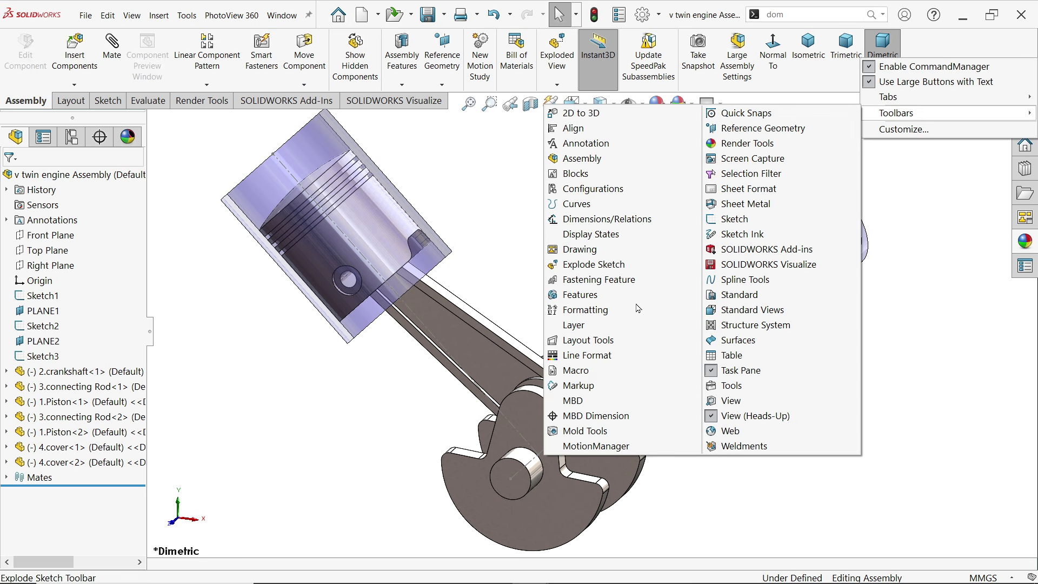
{"action": "left_click", "coordinate": [583, 450]}
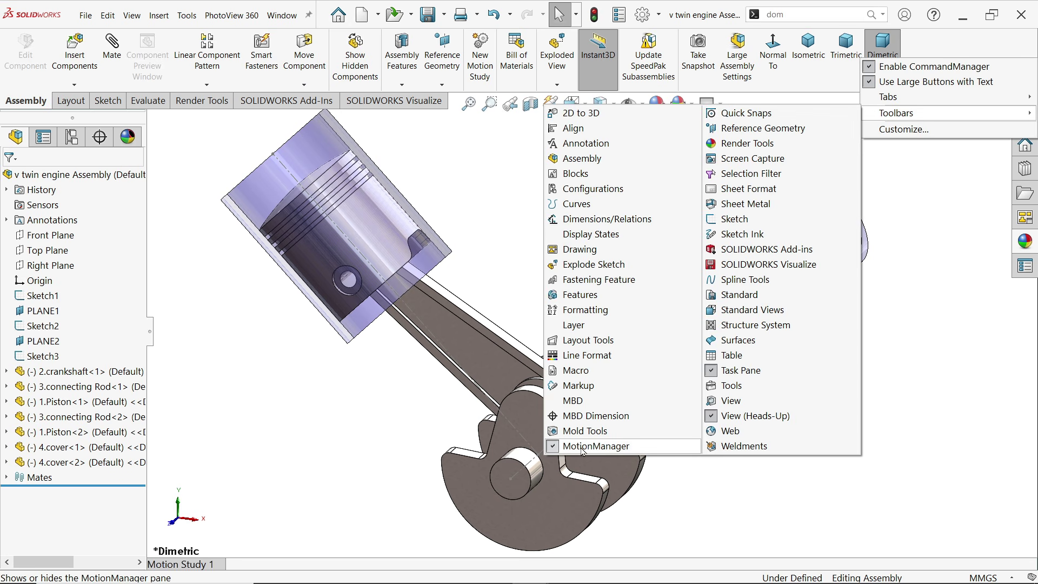
{"action": "left_click", "coordinate": [386, 444]}
{"action": "left_click", "coordinate": [181, 564]}
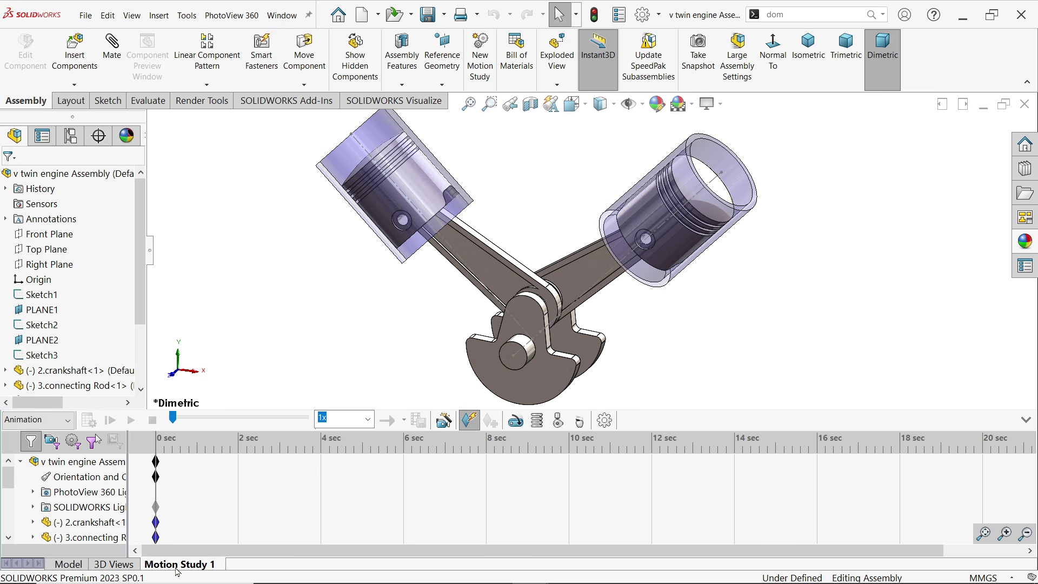
Keep the study type as Animation, move the time bar to 8 seconds and set the frame rate to 60 frames per second
{"action": "left_click", "coordinate": [48, 421]}
{"action": "left_click", "coordinate": [48, 425]}
{"action": "left_click_drag", "start_coordinate": [157, 446], "coordinate": [487, 448]}
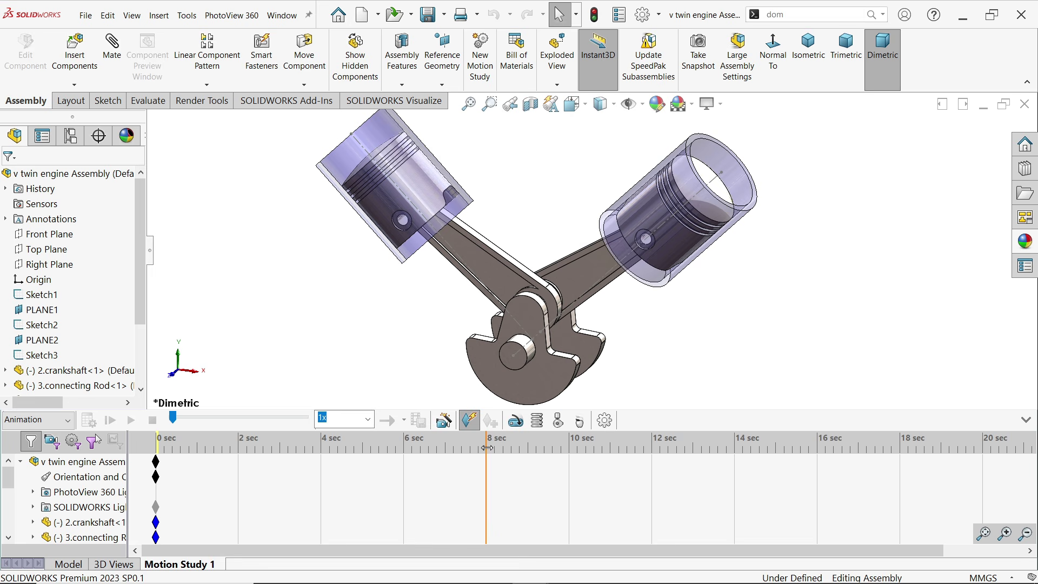
{"action": "left_click", "coordinate": [604, 420]}
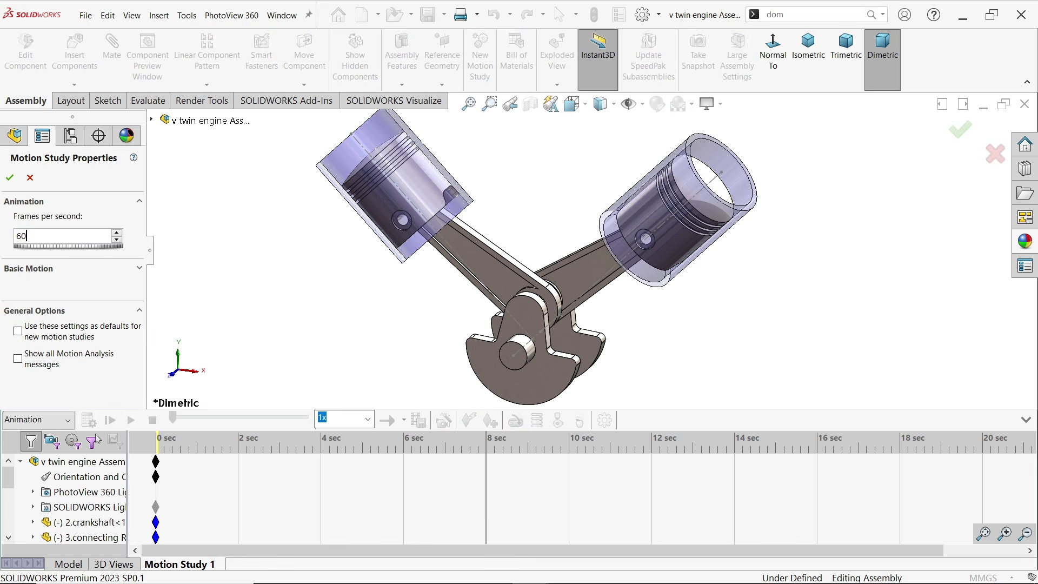
{"action": "left_click", "coordinate": [10, 177]}
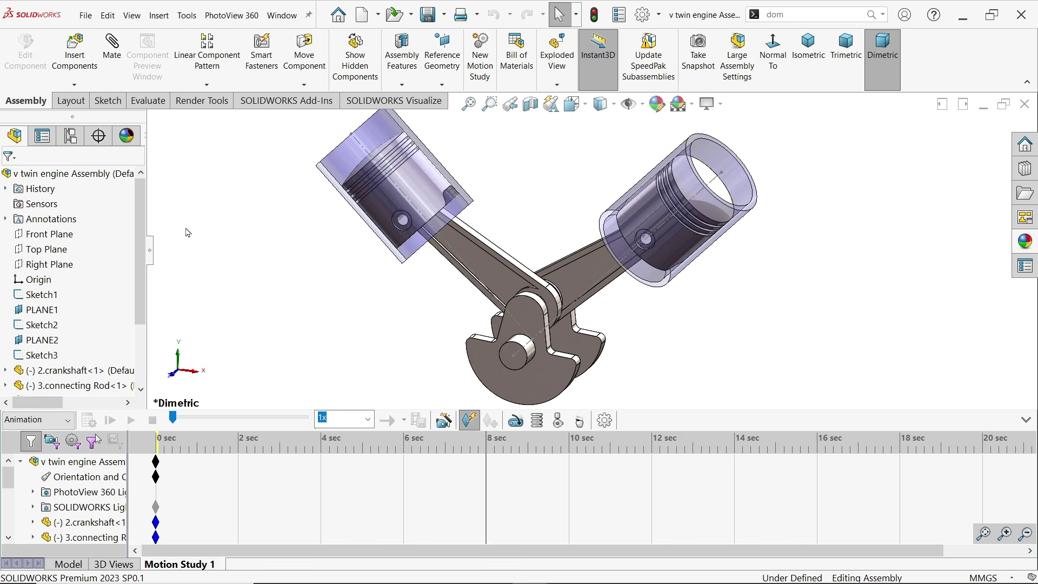
Add a rotary motor to the cylindrical face of the crankshaft's end shaft, running at a constant speed of 100 RPM
{"action": "left_click", "coordinate": [517, 422]}
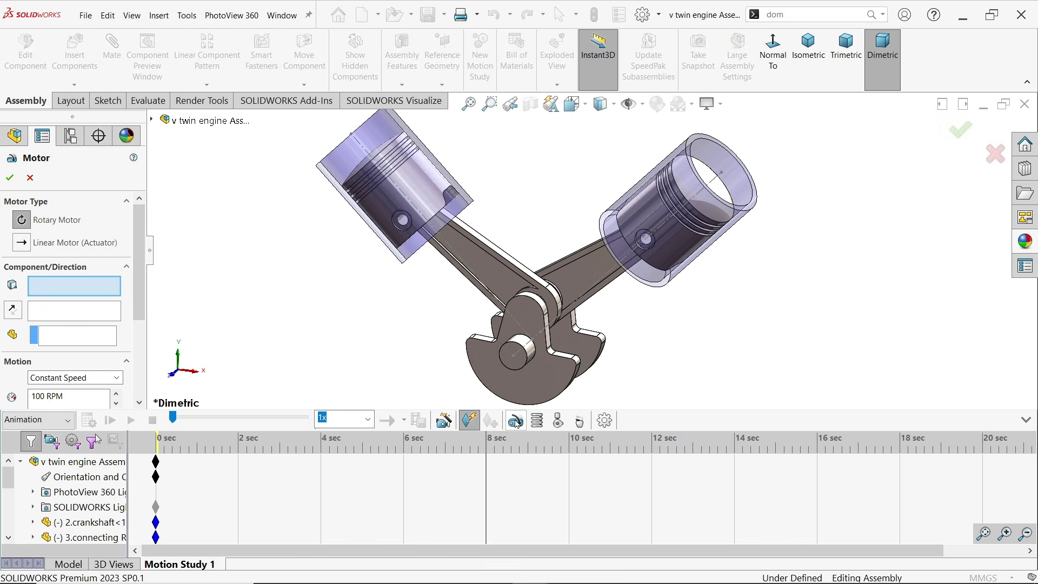
{"action": "left_click", "coordinate": [533, 353]}
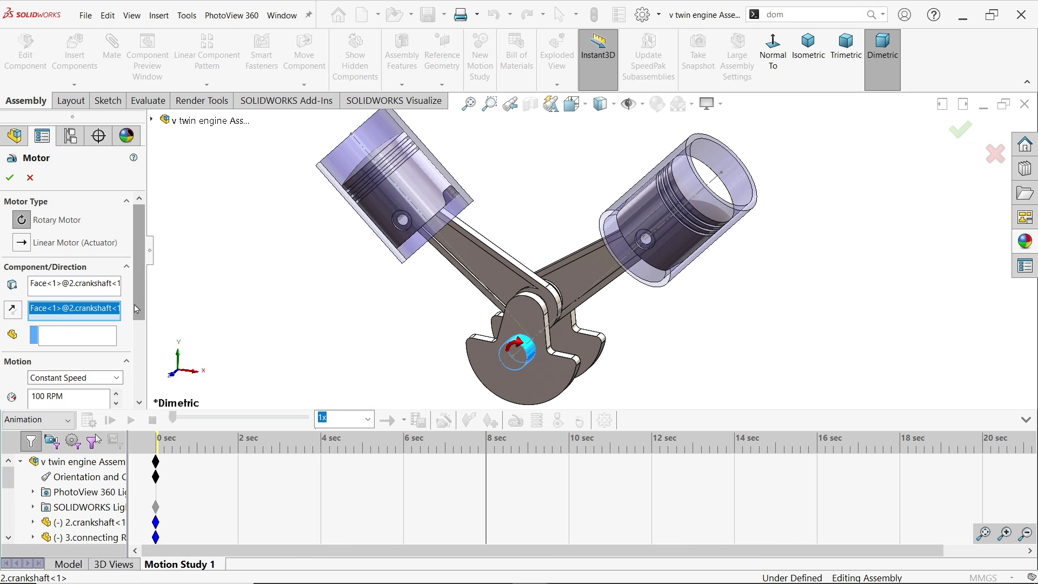
{"action": "scroll", "coordinate": [134, 324], "scroll_direction": "down", "scroll_amount": 3}
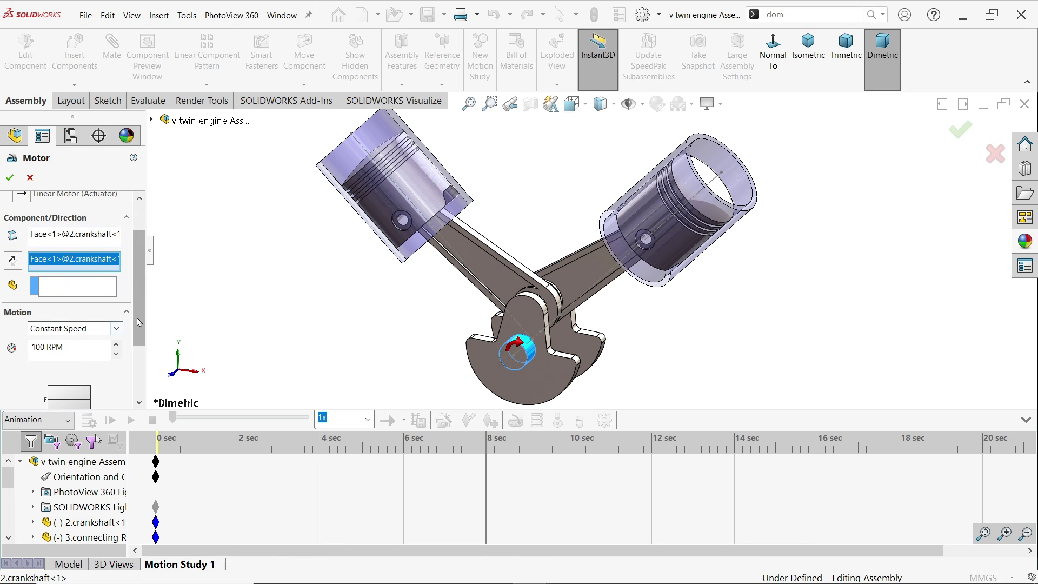
{"action": "scroll", "coordinate": [135, 271], "scroll_direction": "up", "scroll_amount": 3}
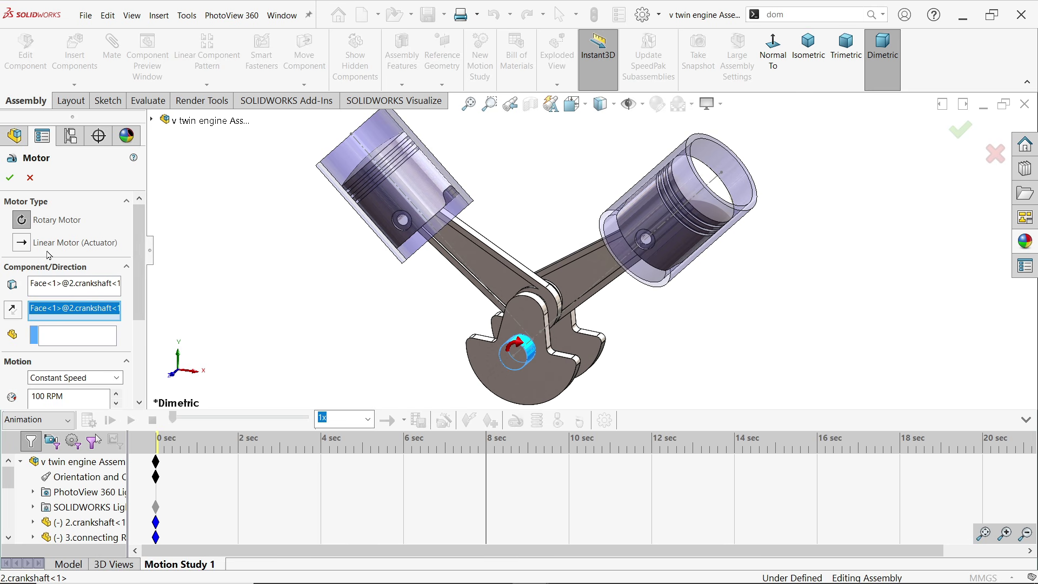
{"action": "scroll", "coordinate": [139, 262], "scroll_direction": "down", "scroll_amount": 1}
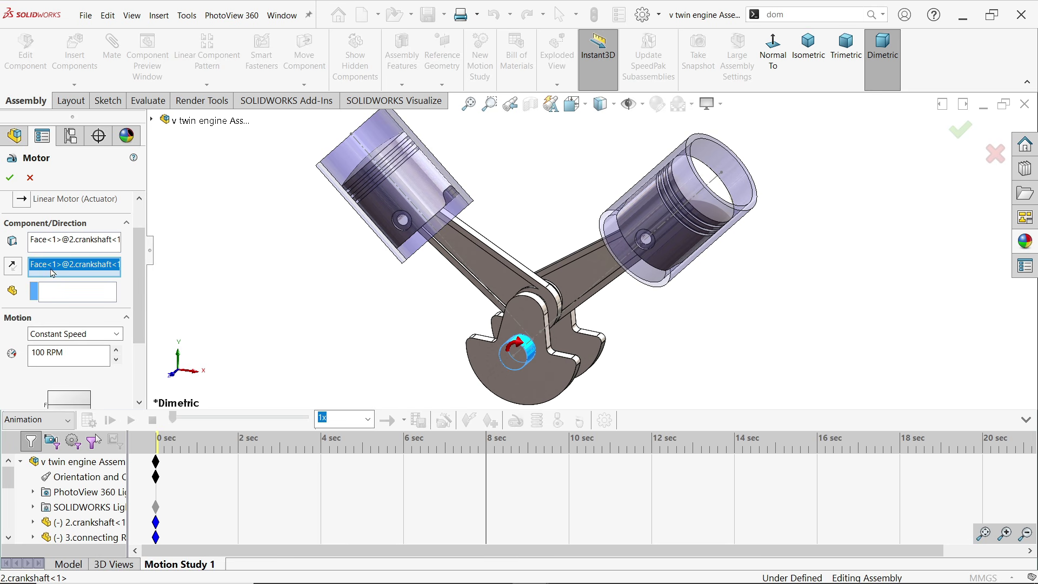
{"action": "scroll", "coordinate": [140, 304], "scroll_direction": "down", "scroll_amount": 2}
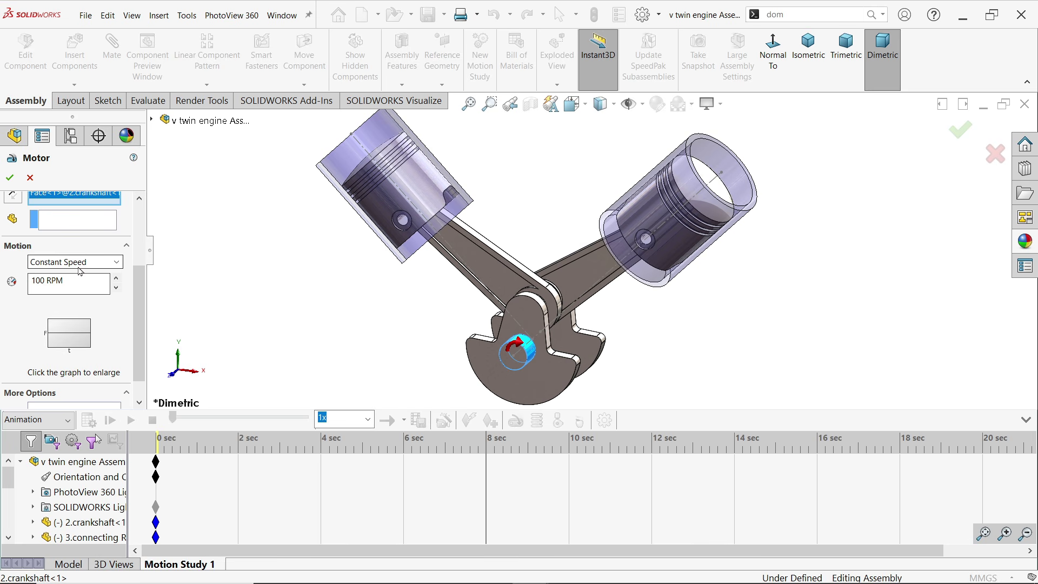
{"action": "left_click", "coordinate": [9, 178]}
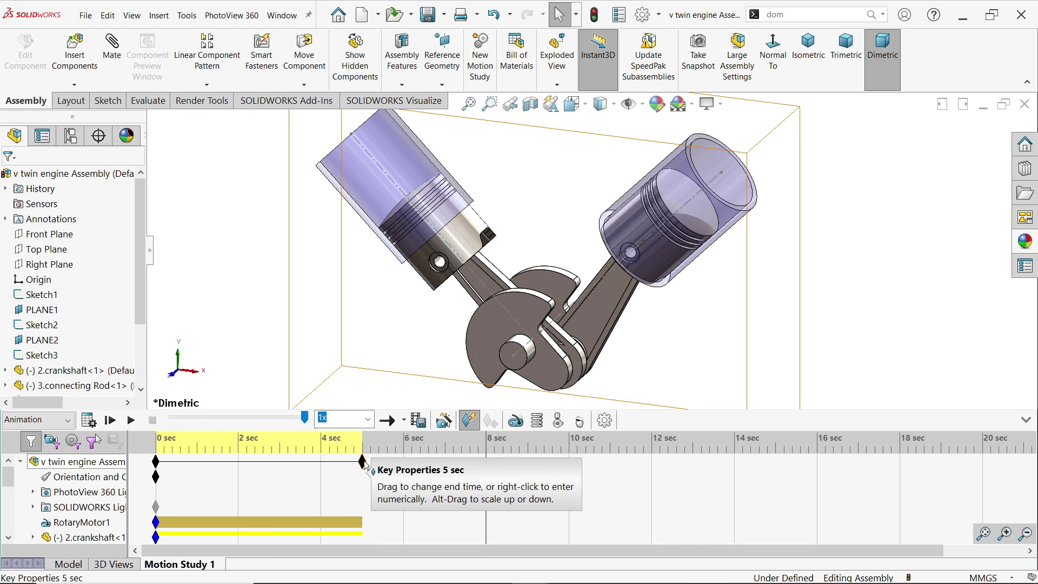
Extend the motion study's end time to 8 seconds, calculate it and play the animation from the start with the timeline collapsed
{"action": "left_click_drag", "start_coordinate": [365, 464], "coordinate": [482, 468]}
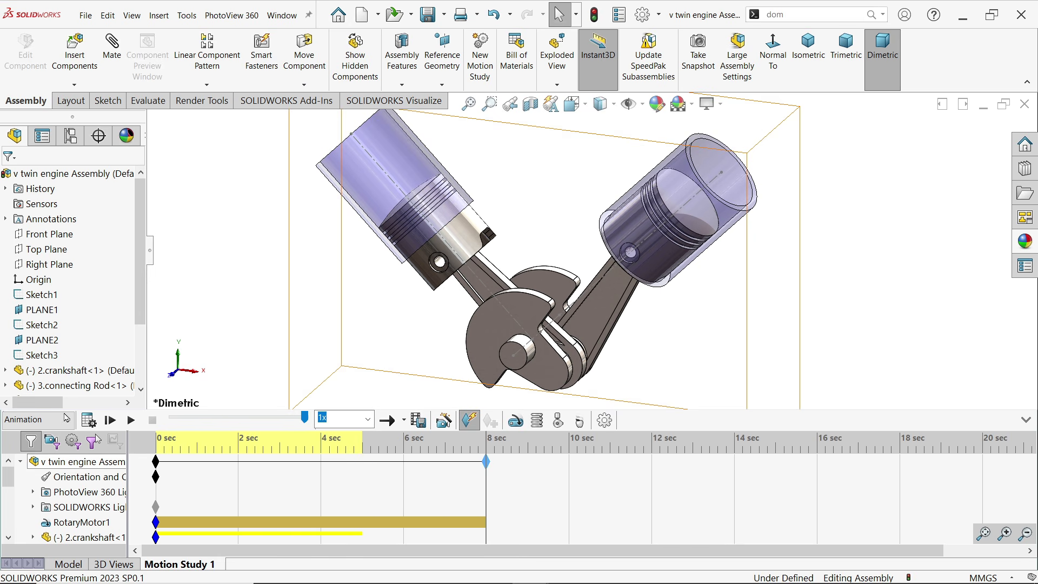
{"action": "left_click", "coordinate": [88, 420]}
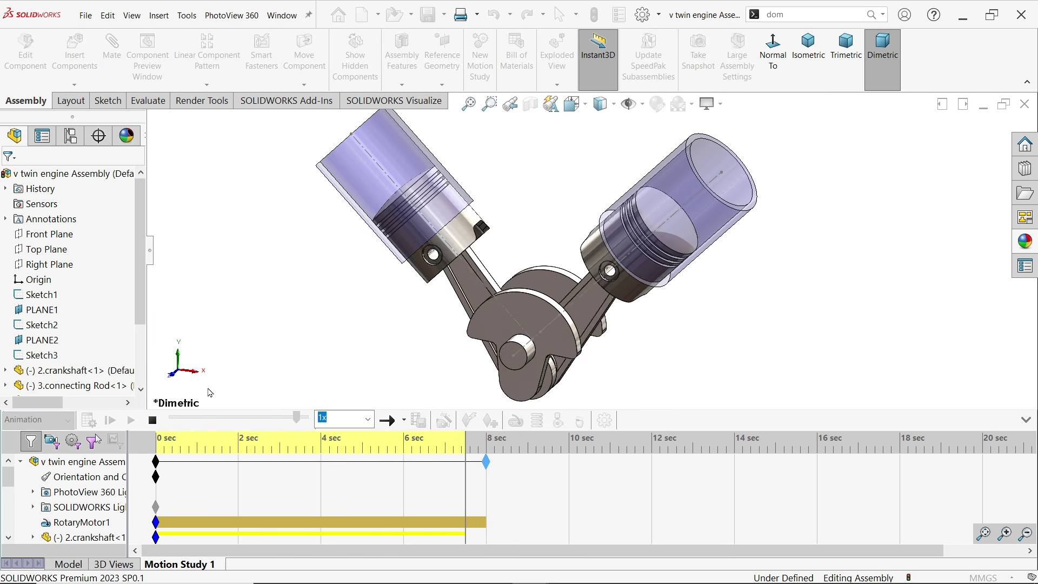
{"action": "left_click", "coordinate": [1026, 422]}
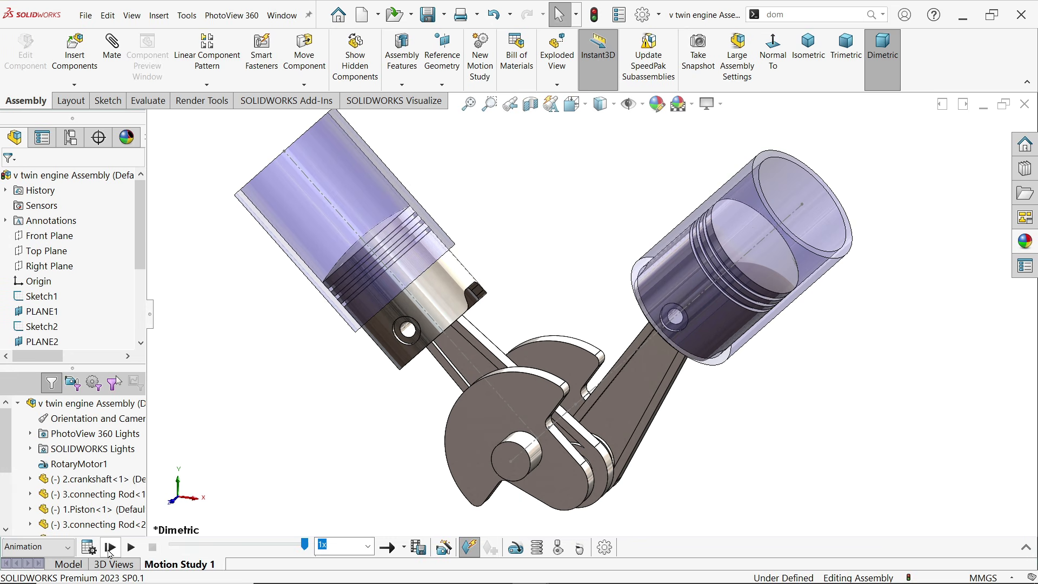
{"action": "left_click", "coordinate": [110, 547]}
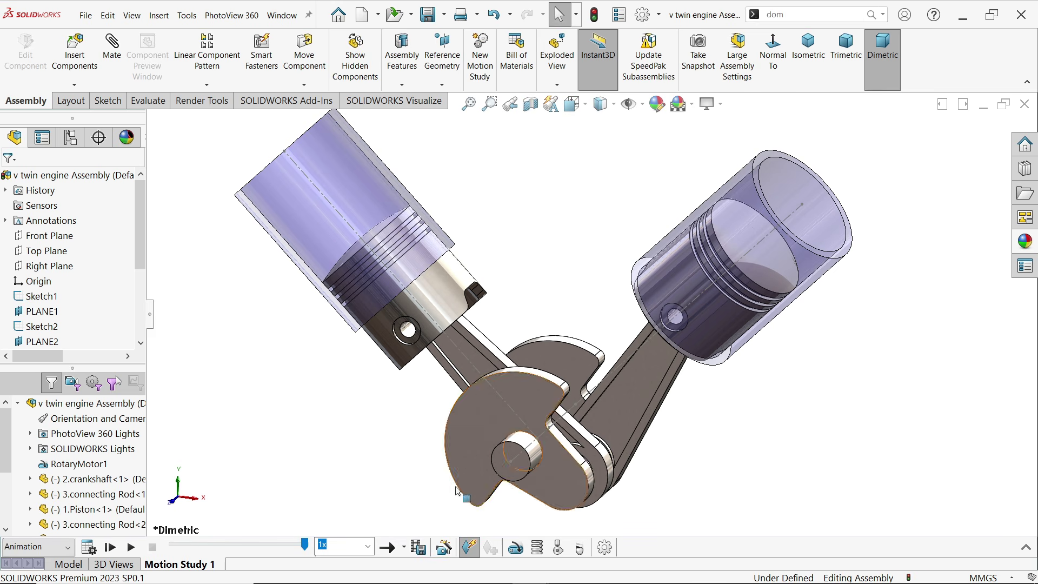
Set up the animation export as an MP4 video file with a 16:9 aspect ratio and 60 frames per second
{"action": "left_click", "coordinate": [419, 548]}
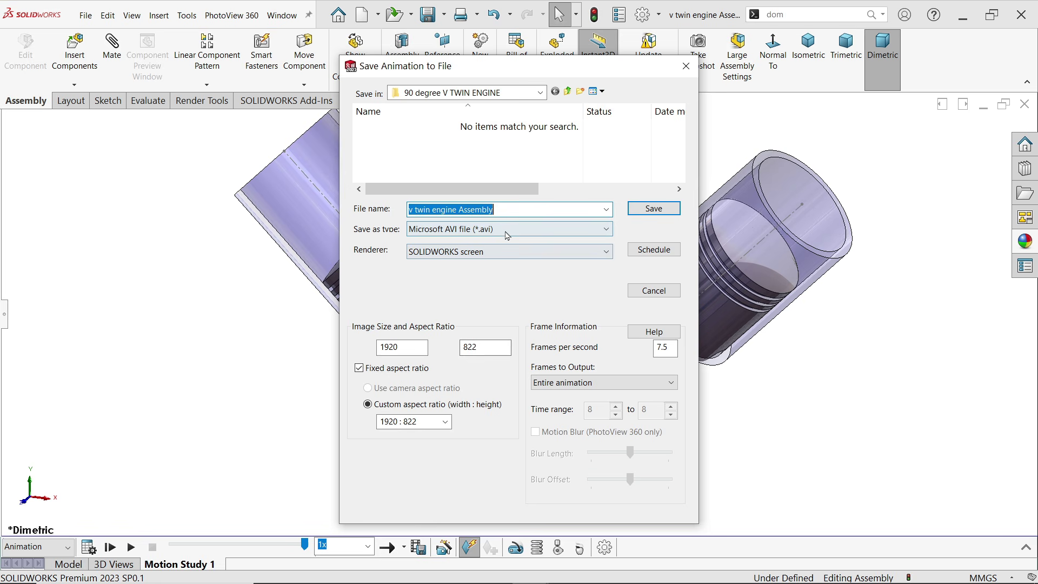
{"action": "left_click", "coordinate": [445, 422]}
{"action": "left_click", "coordinate": [421, 283]}
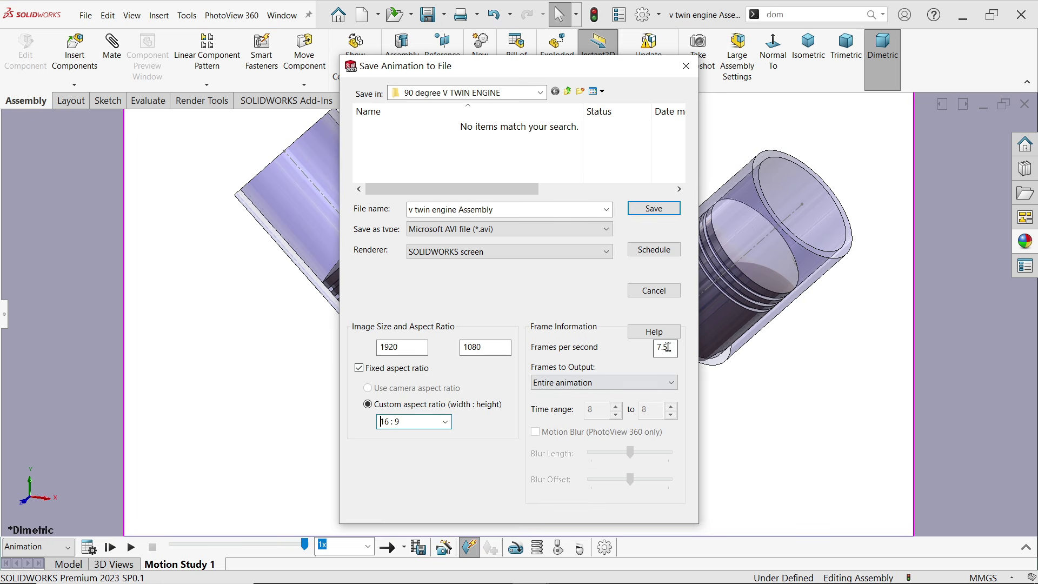
{"action": "left_click_drag", "start_coordinate": [670, 348], "coordinate": [644, 343]}
{"action": "left_click", "coordinate": [503, 229]}
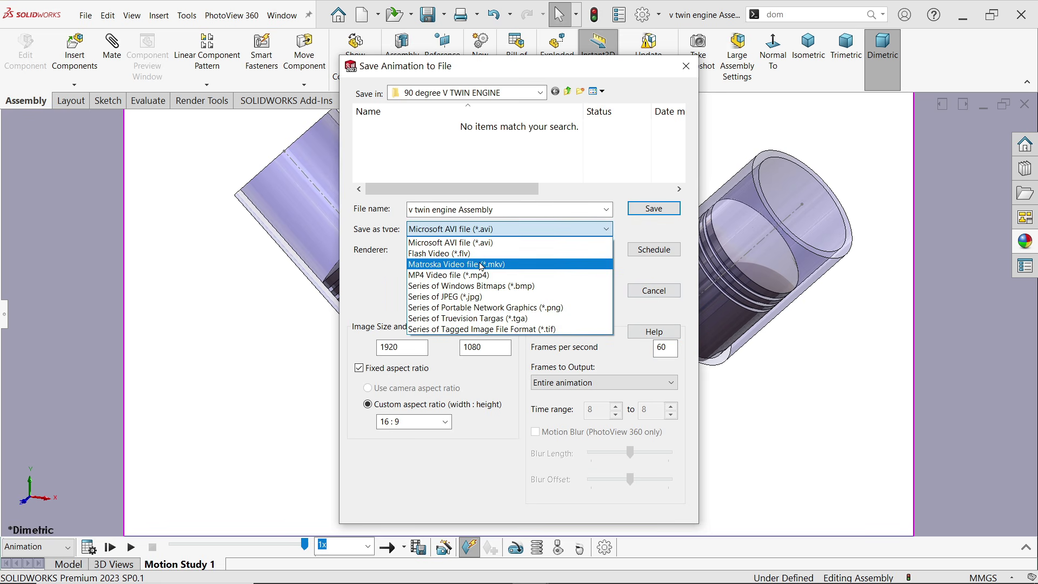
{"action": "left_click", "coordinate": [465, 276]}
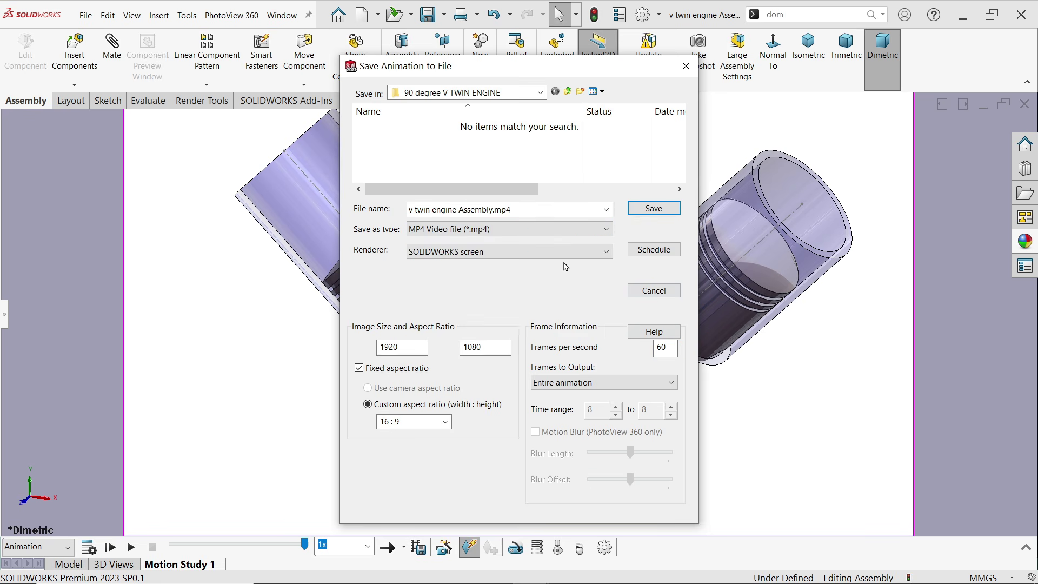
Save the animation to file with the motion study results recalculated, and expand the timeline again
{"action": "left_click", "coordinate": [656, 210]}
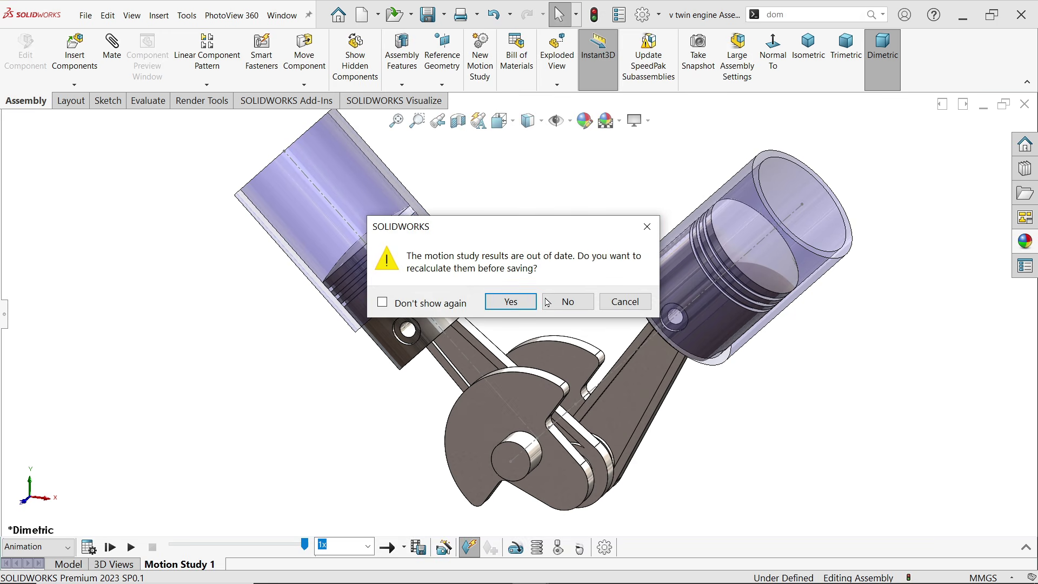
{"action": "left_click", "coordinate": [509, 302]}
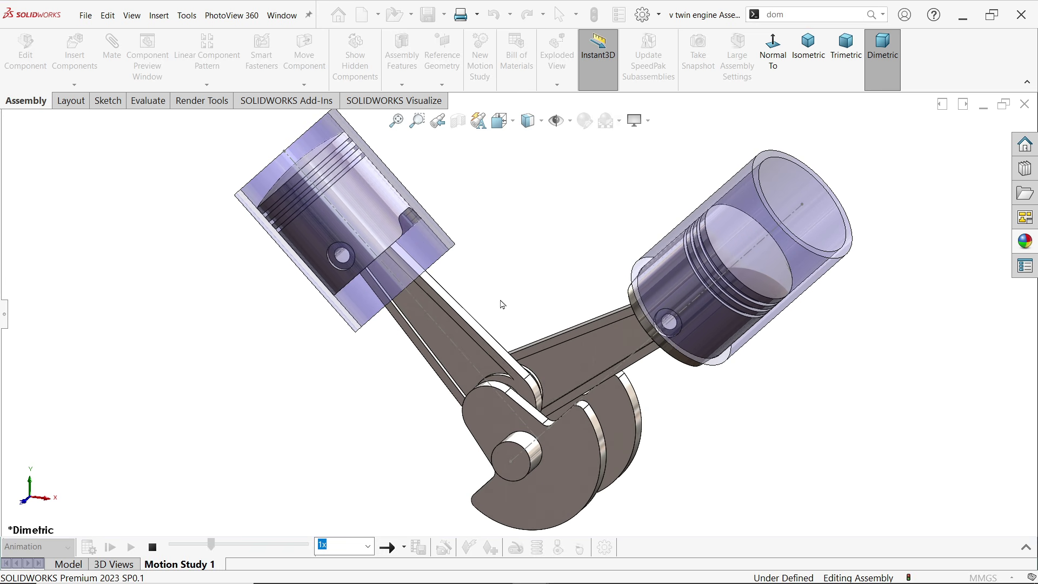
{"action": "left_click", "coordinate": [1027, 550]}
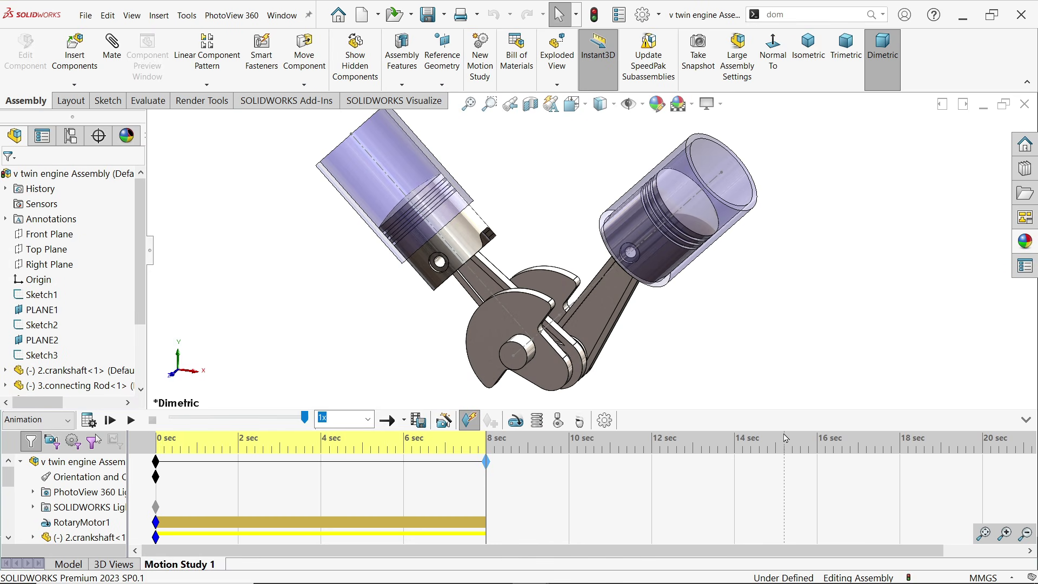